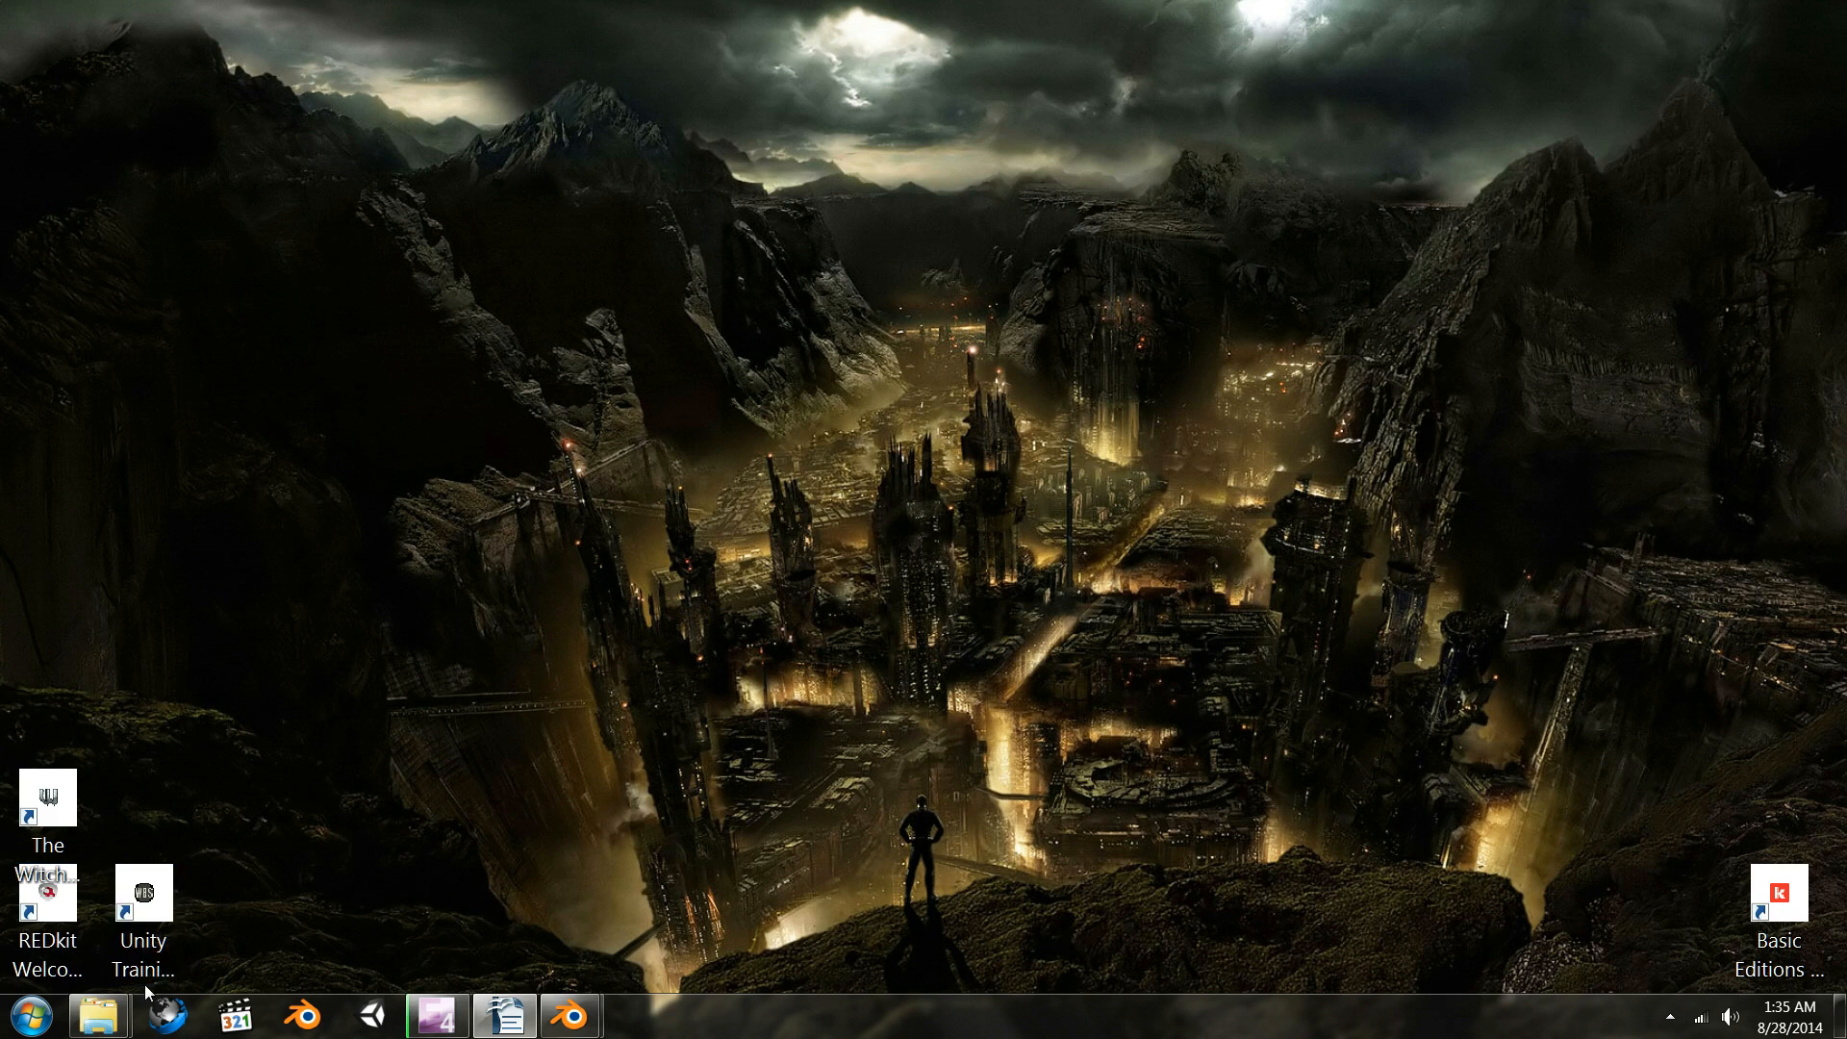
# - Bring up the "Part 8 - Using Drizzle" folder, fit its Name column to the full names and open the Drizzle Guild of Writers Wiki shortcut
pyautogui.moveTo(99, 1015)
pyautogui.moveTo(345, 853)
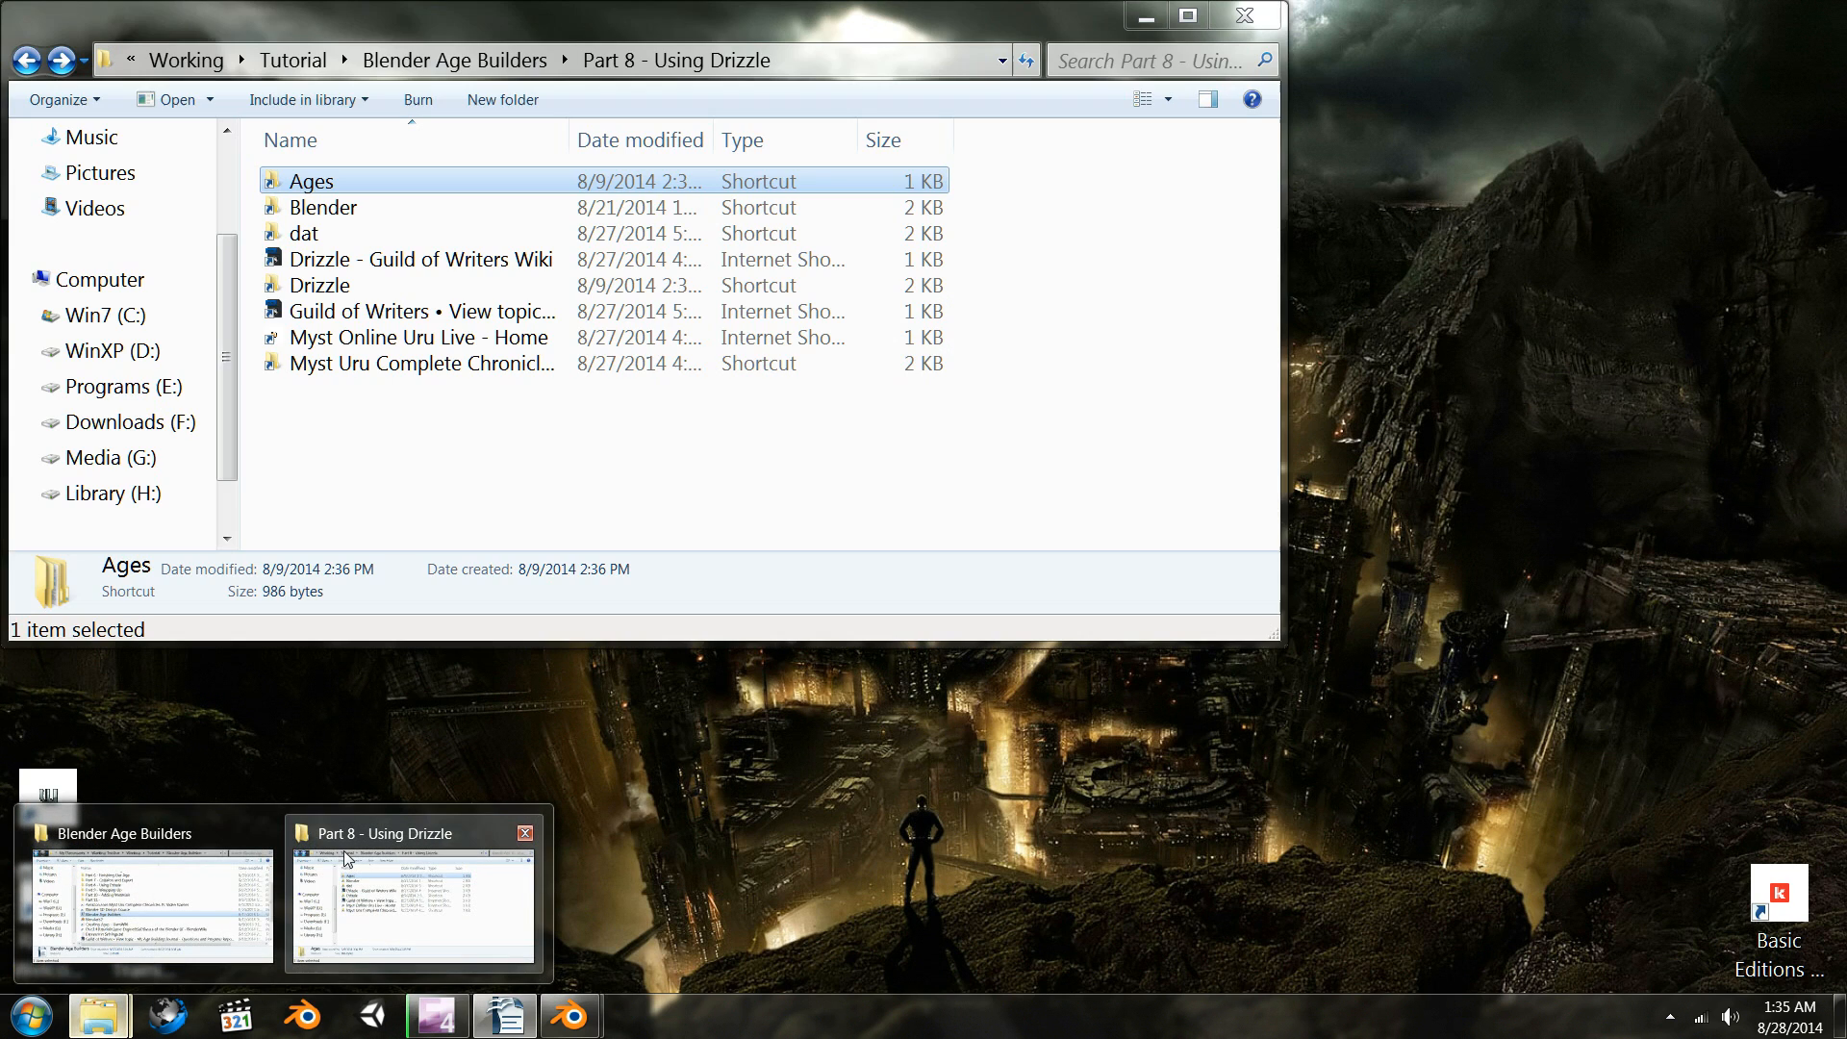
pyautogui.click(347, 858)
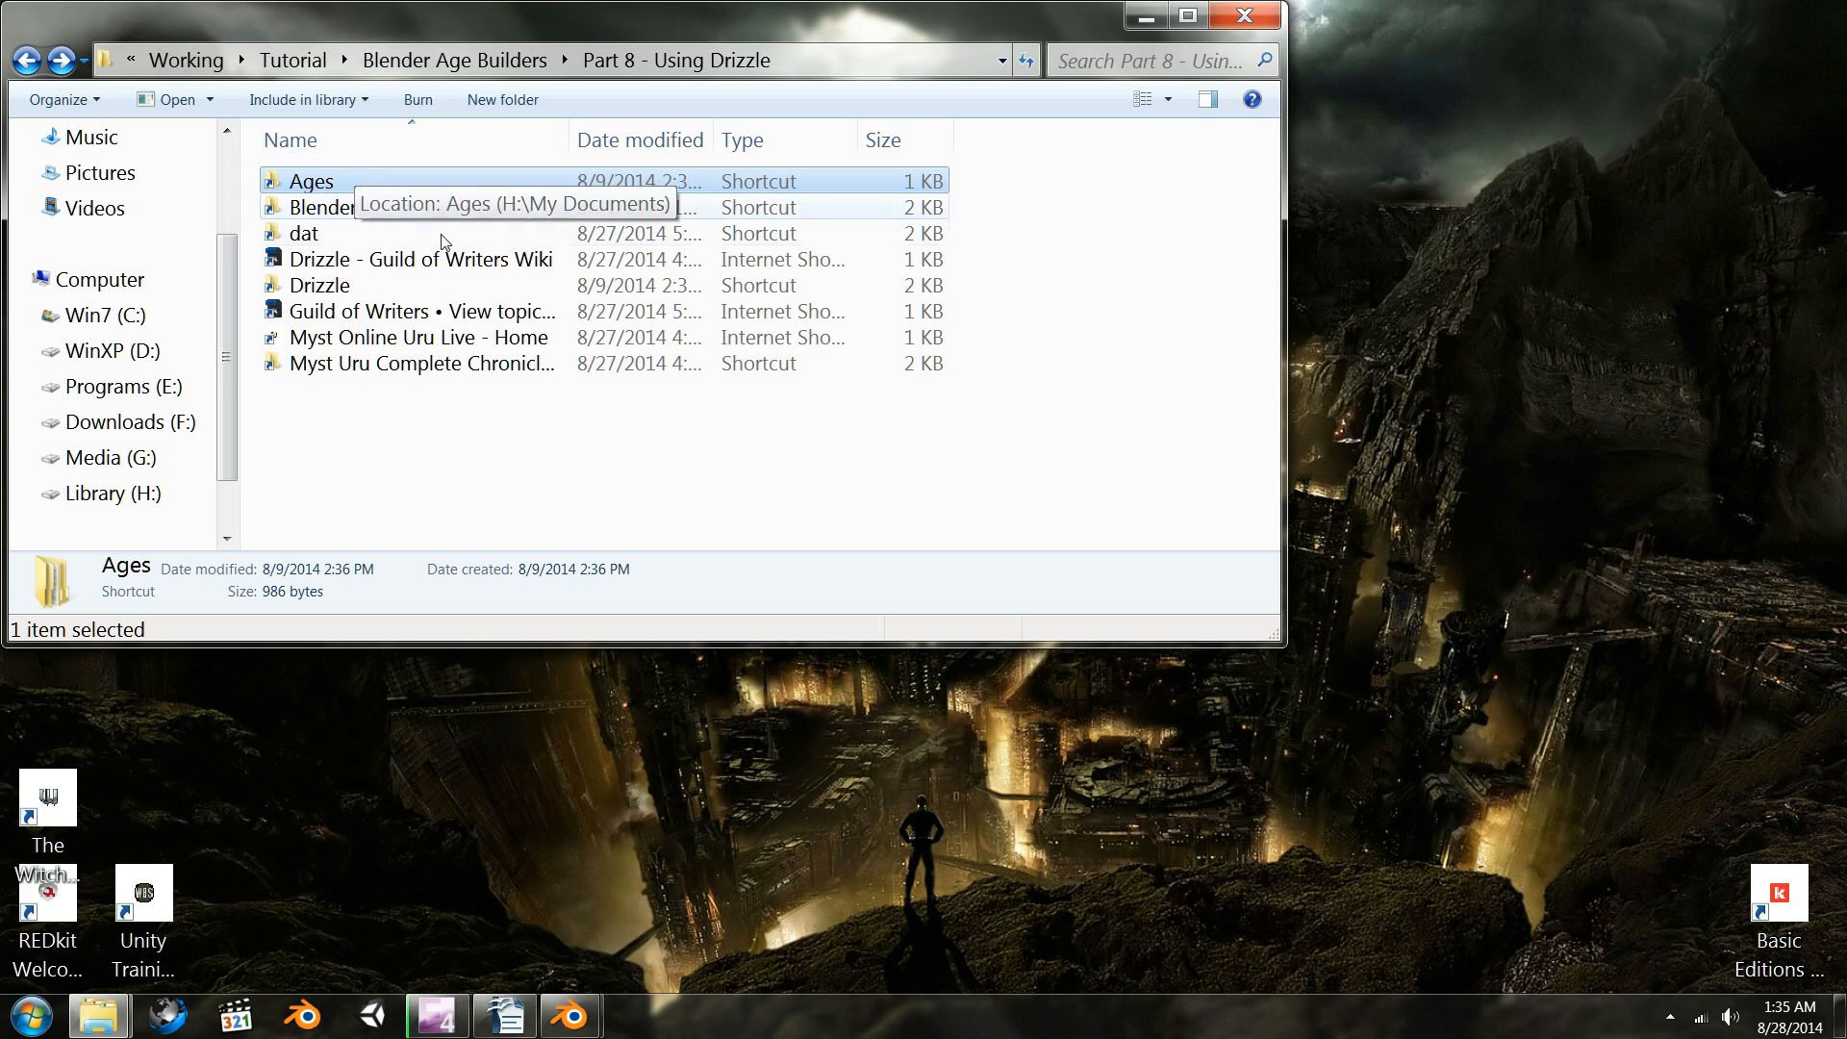
pyautogui.doubleClick(571, 141)
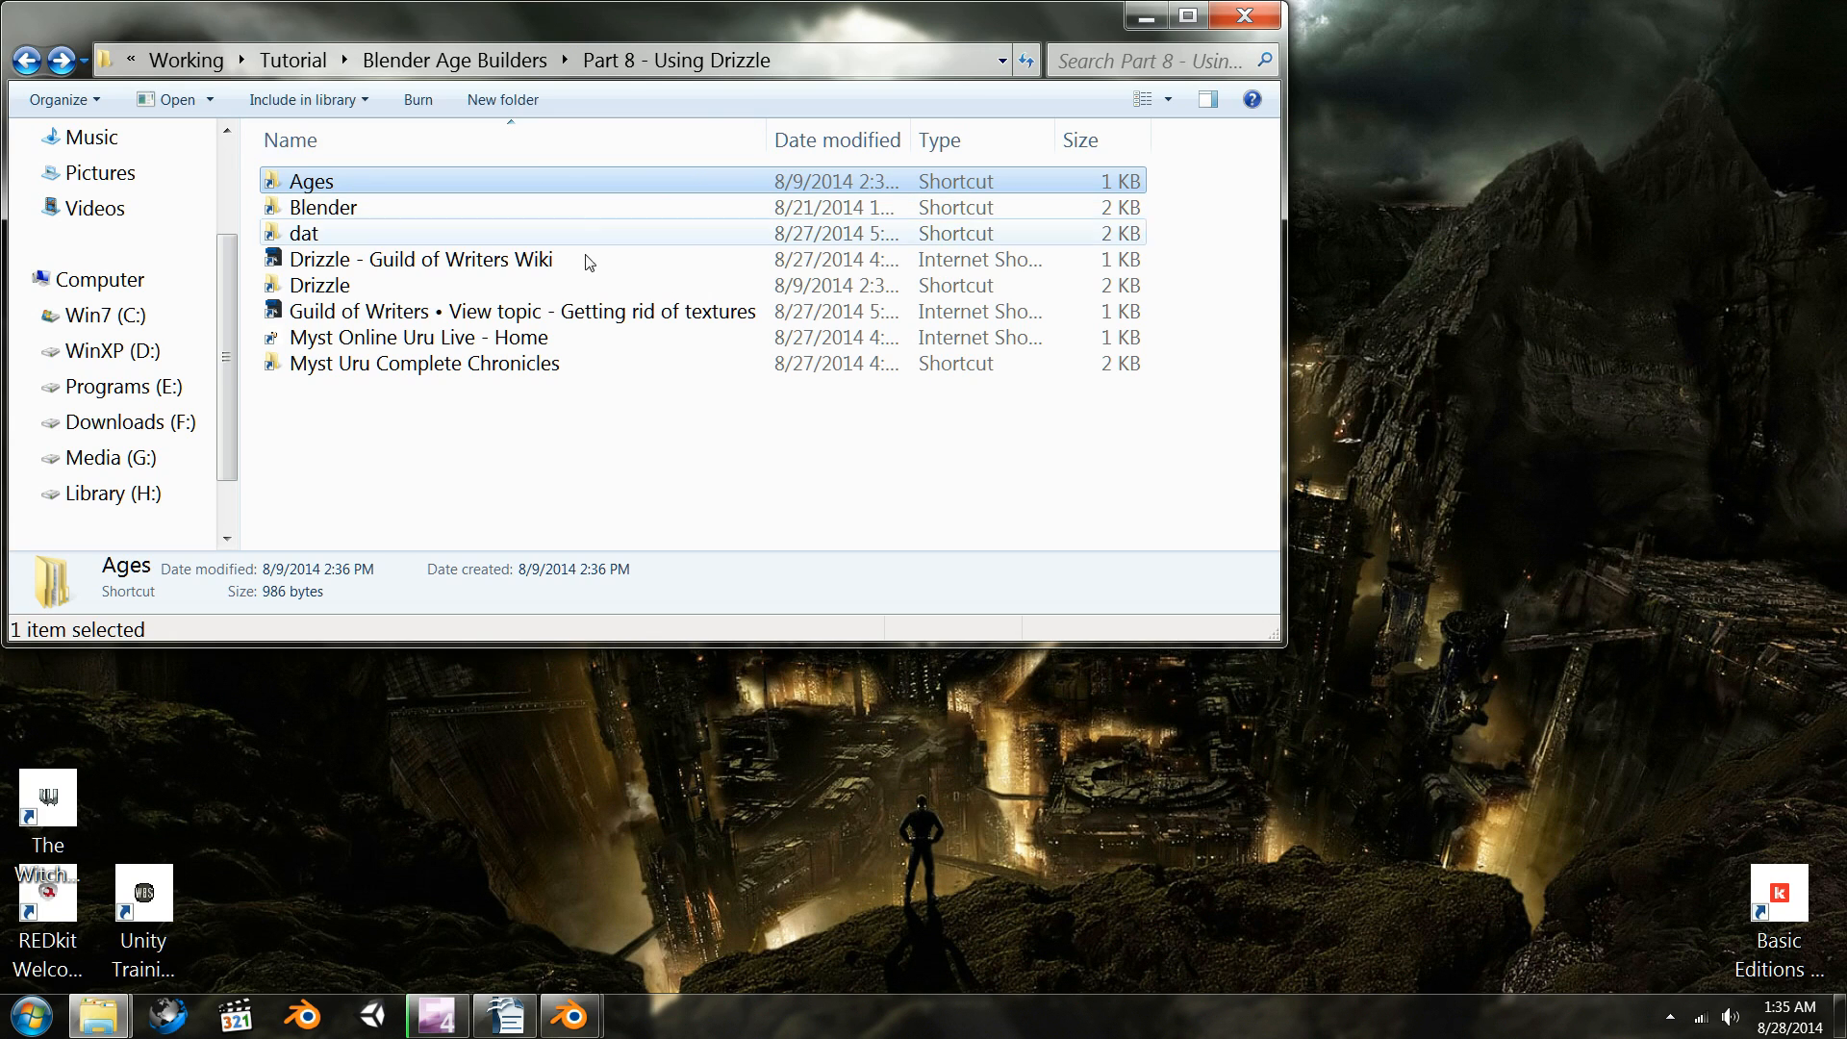
pyautogui.click(537, 258)
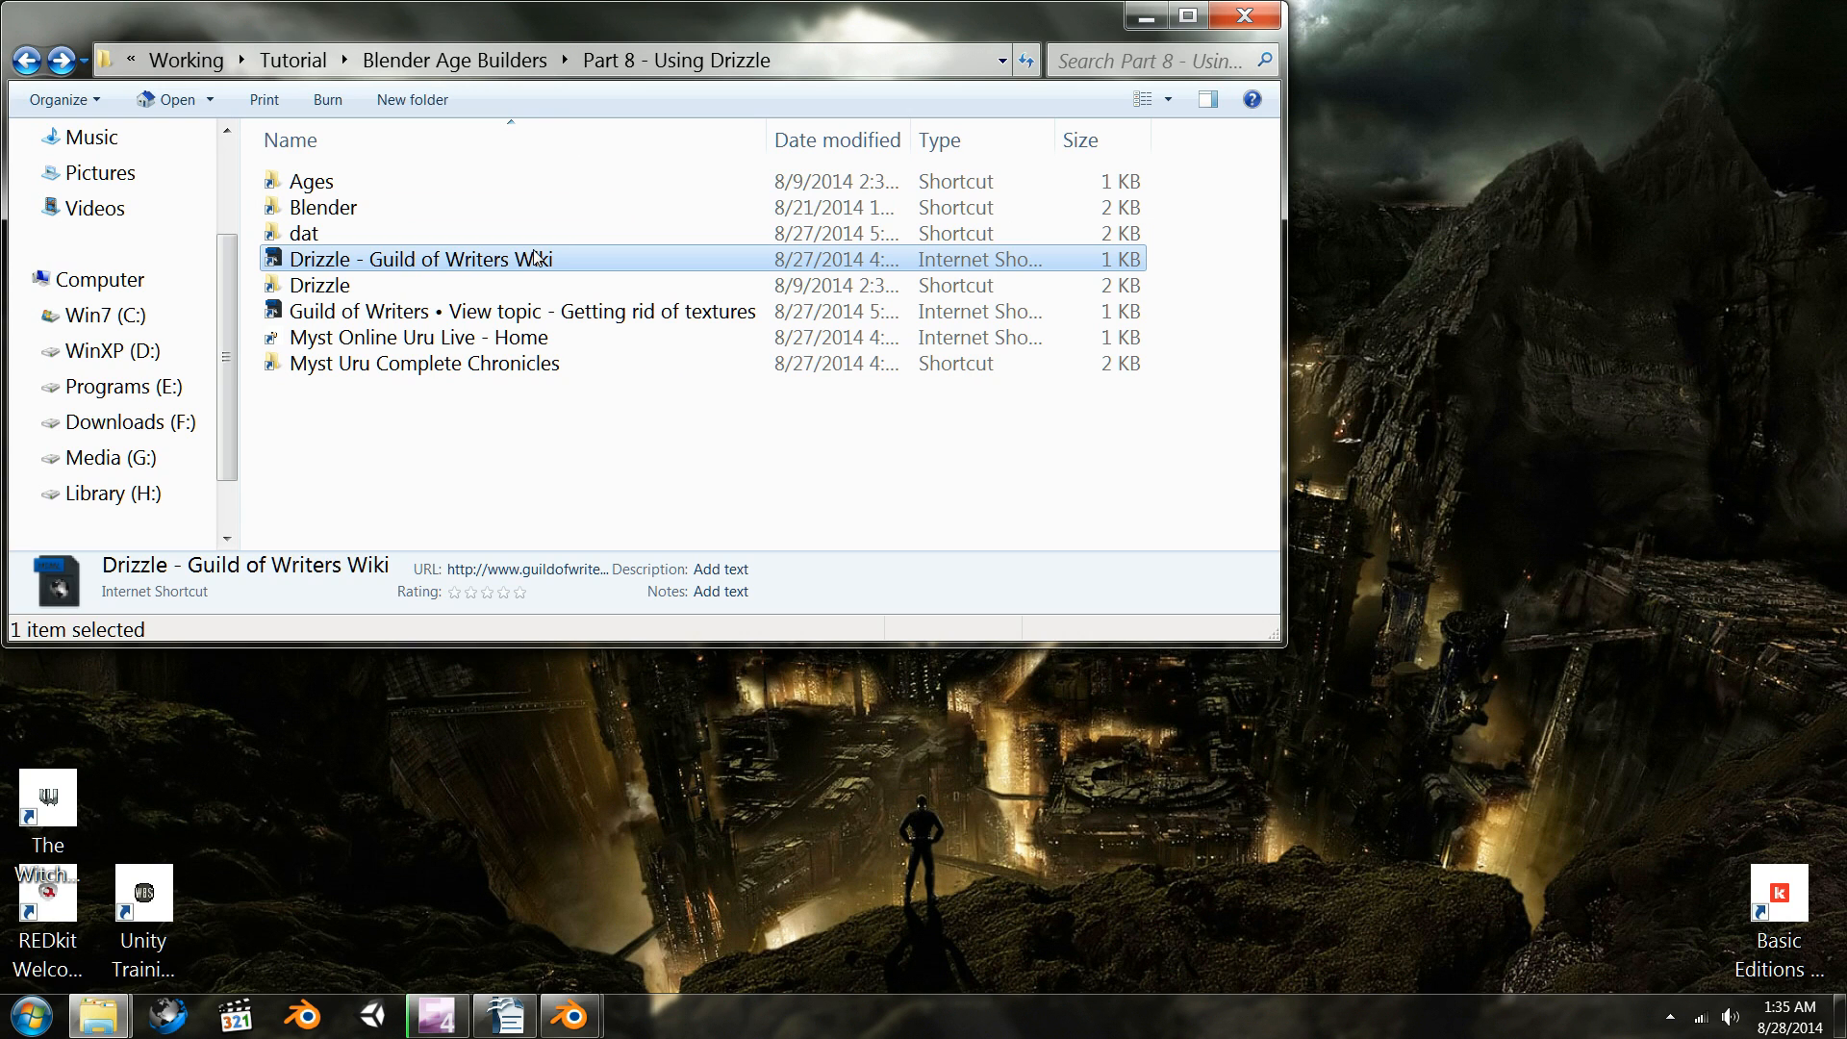
pyautogui.doubleClick(537, 258)
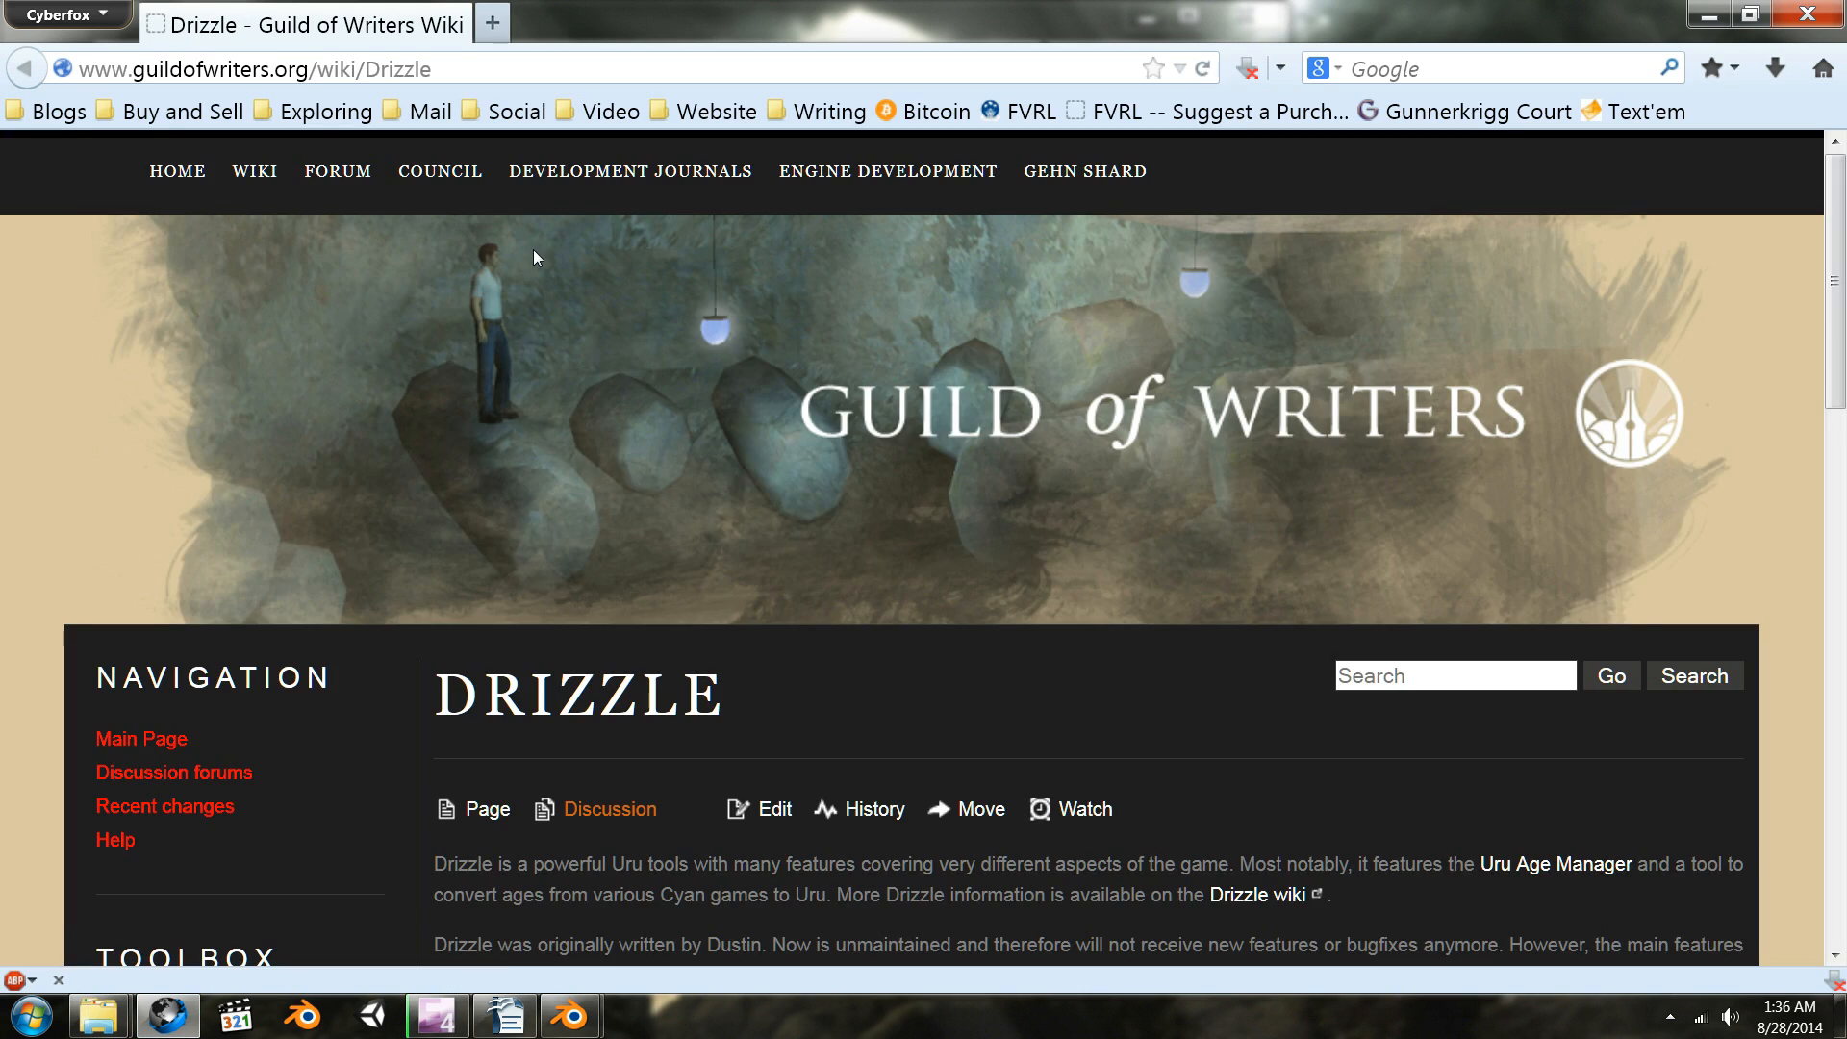
# - Look through the wiki's Drizzle article, follow its Installation link to the SourceForge project and view the list of downloadable files
pyautogui.scroll(-10, 598, 331)
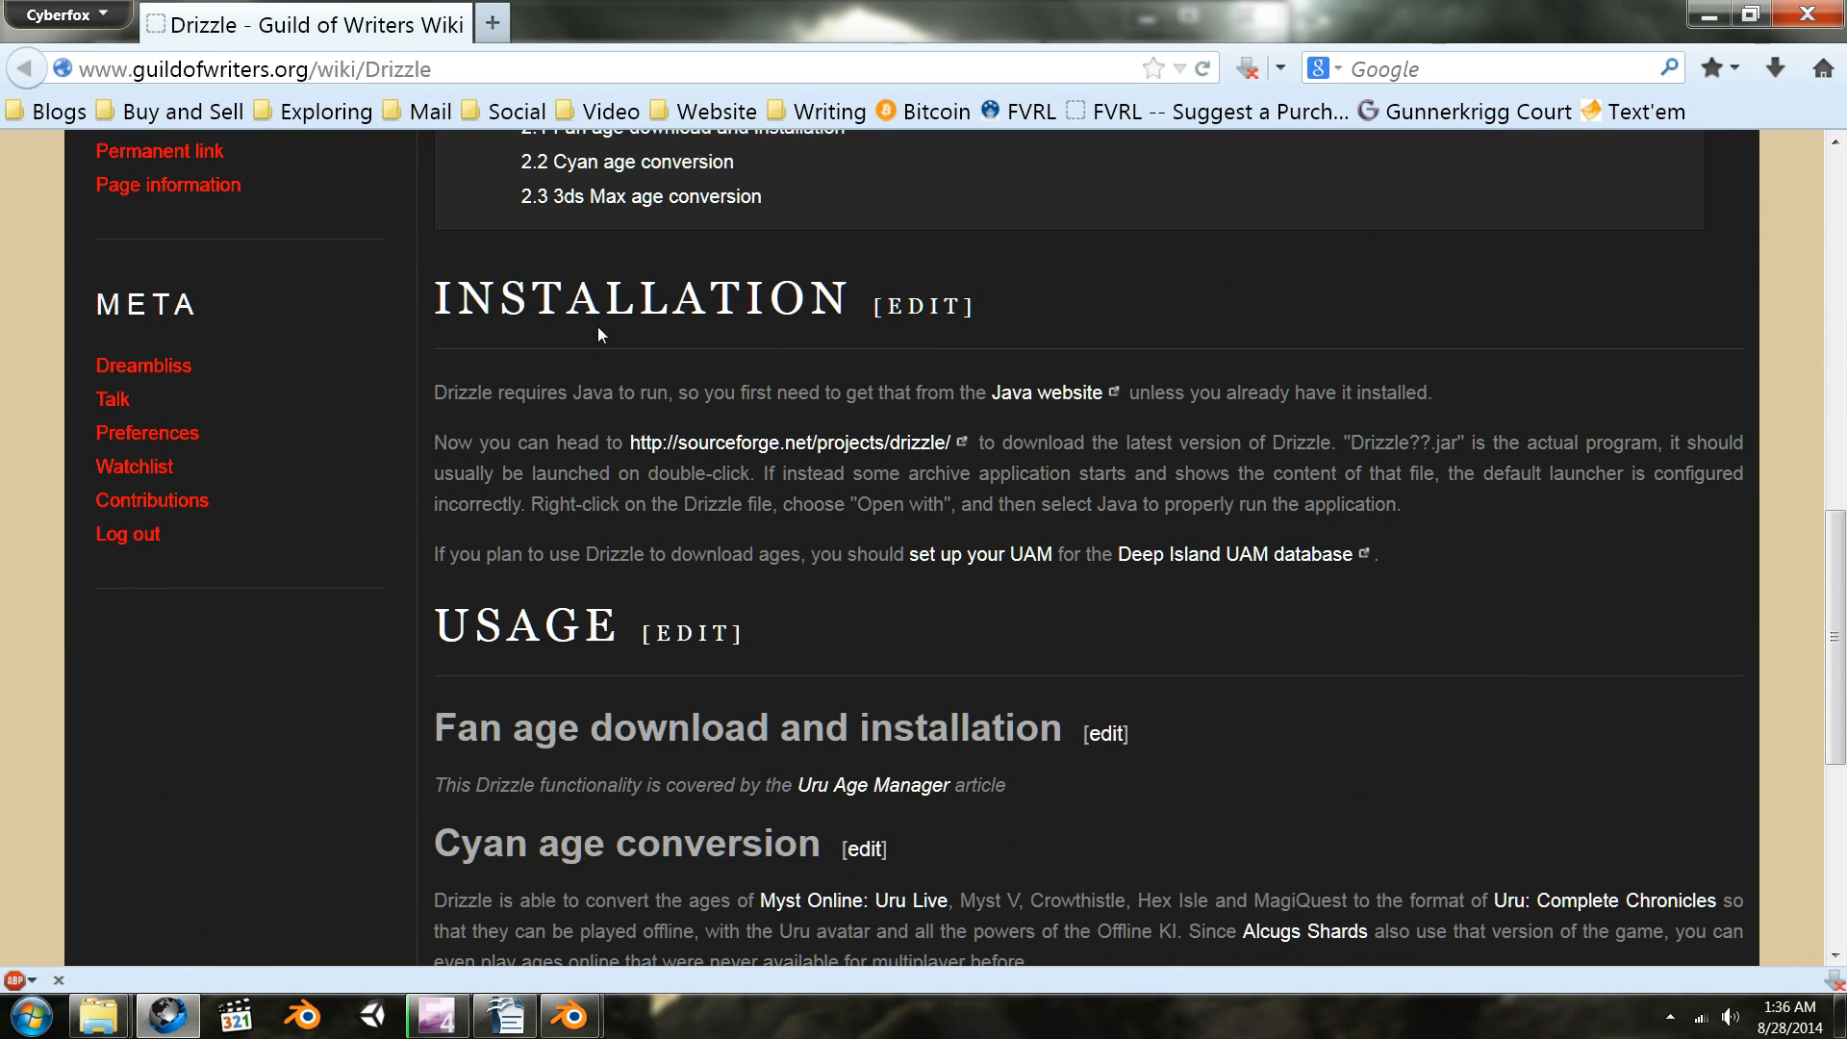
pyautogui.scroll(3, 598, 332)
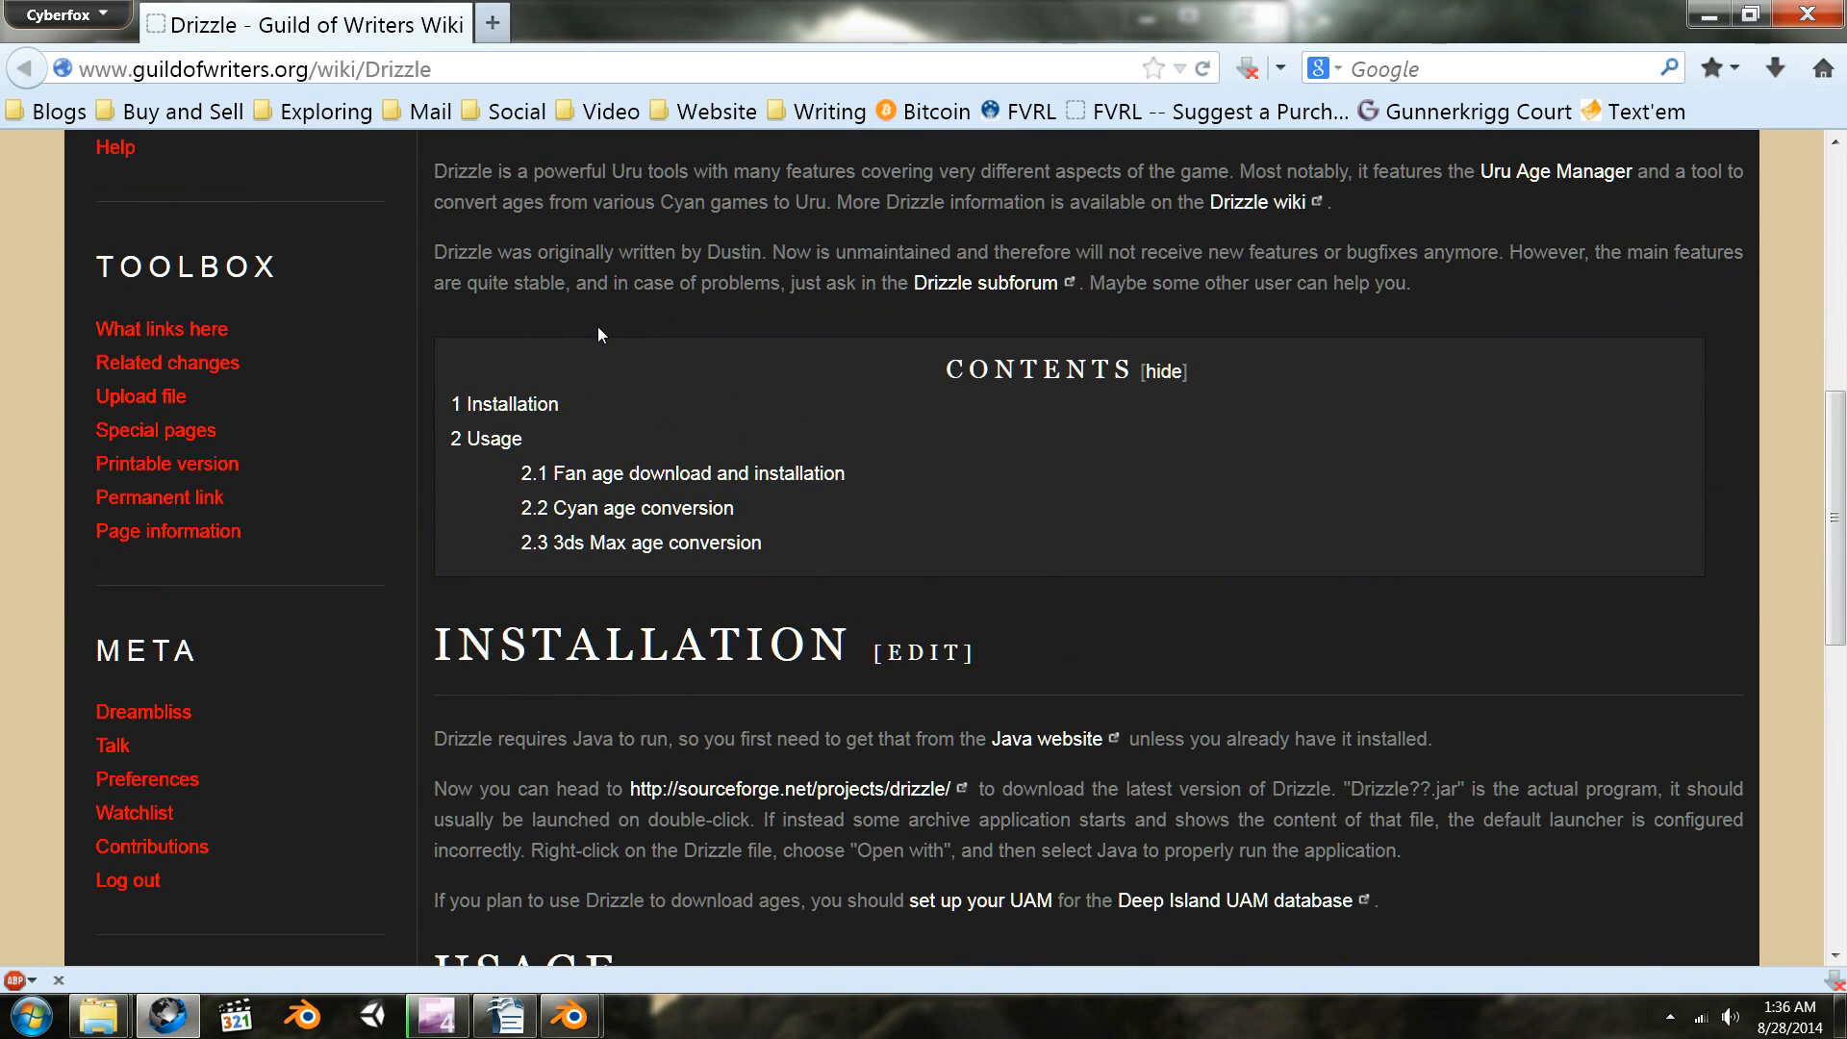
pyautogui.scroll(2, 599, 328)
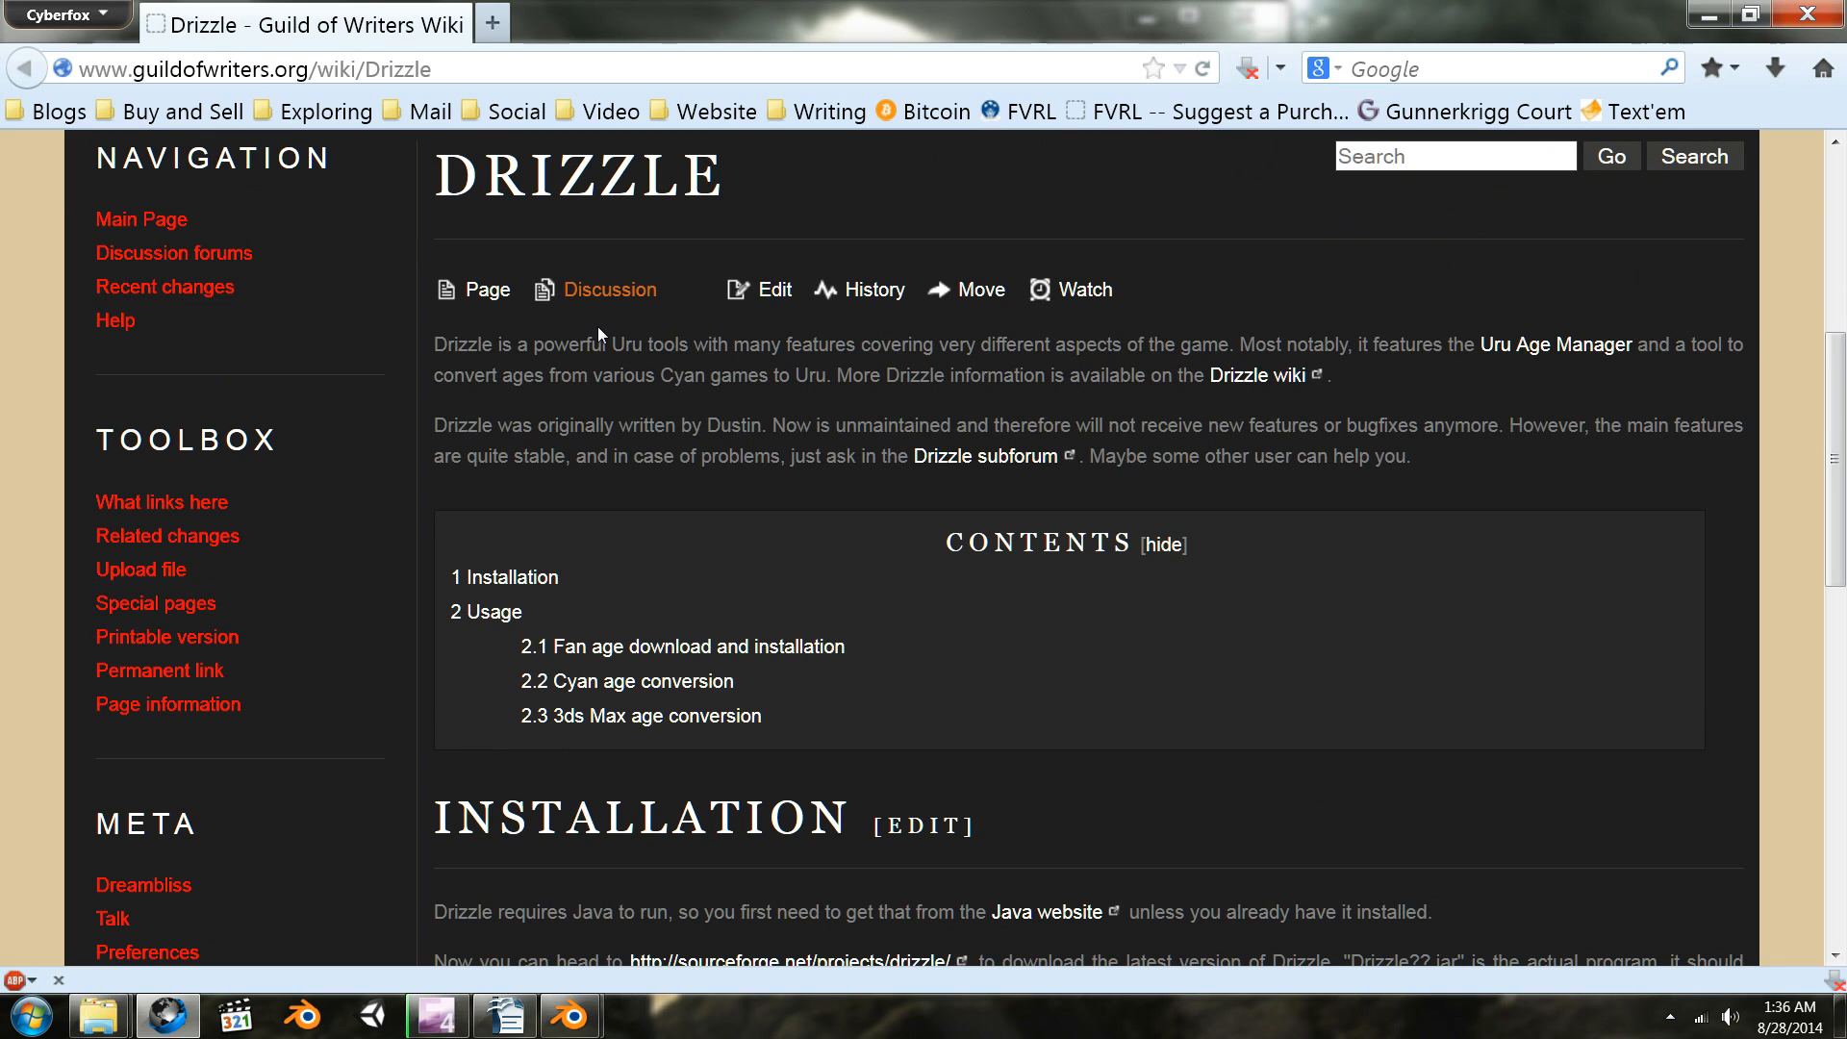
pyautogui.scroll(-3, 598, 332)
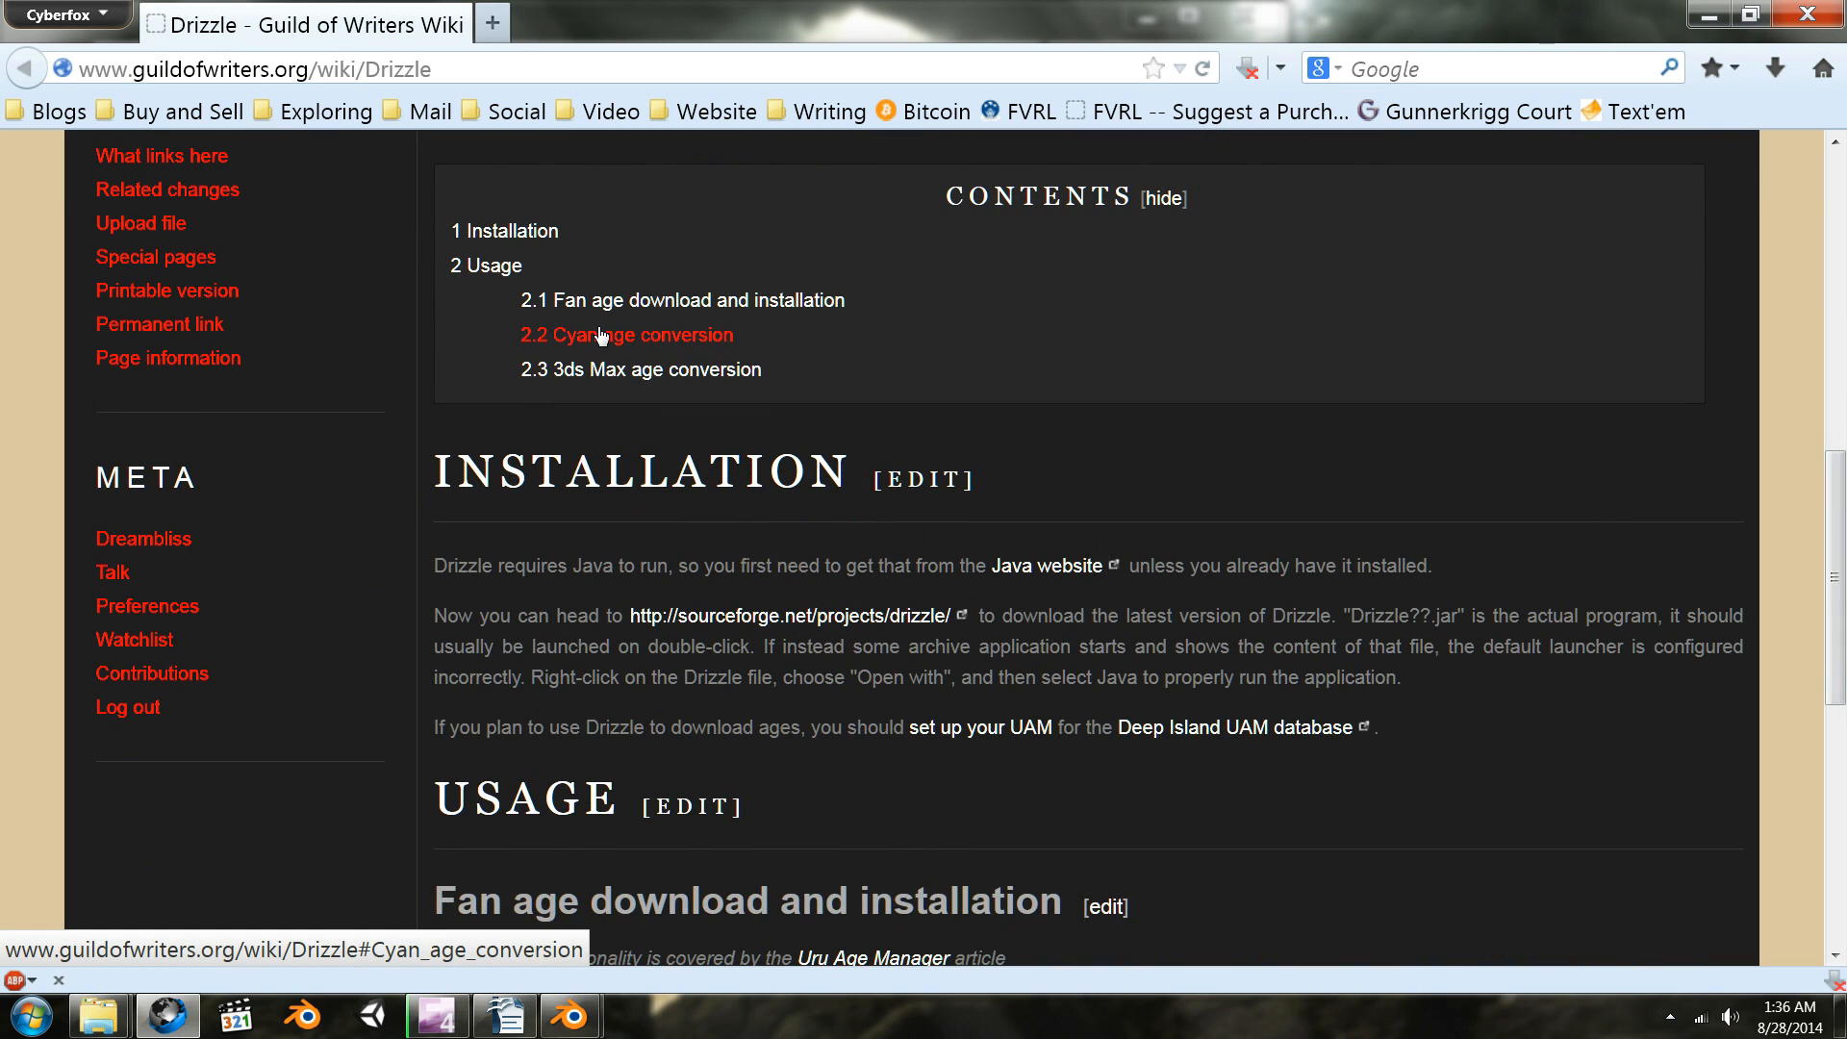
pyautogui.click(879, 620)
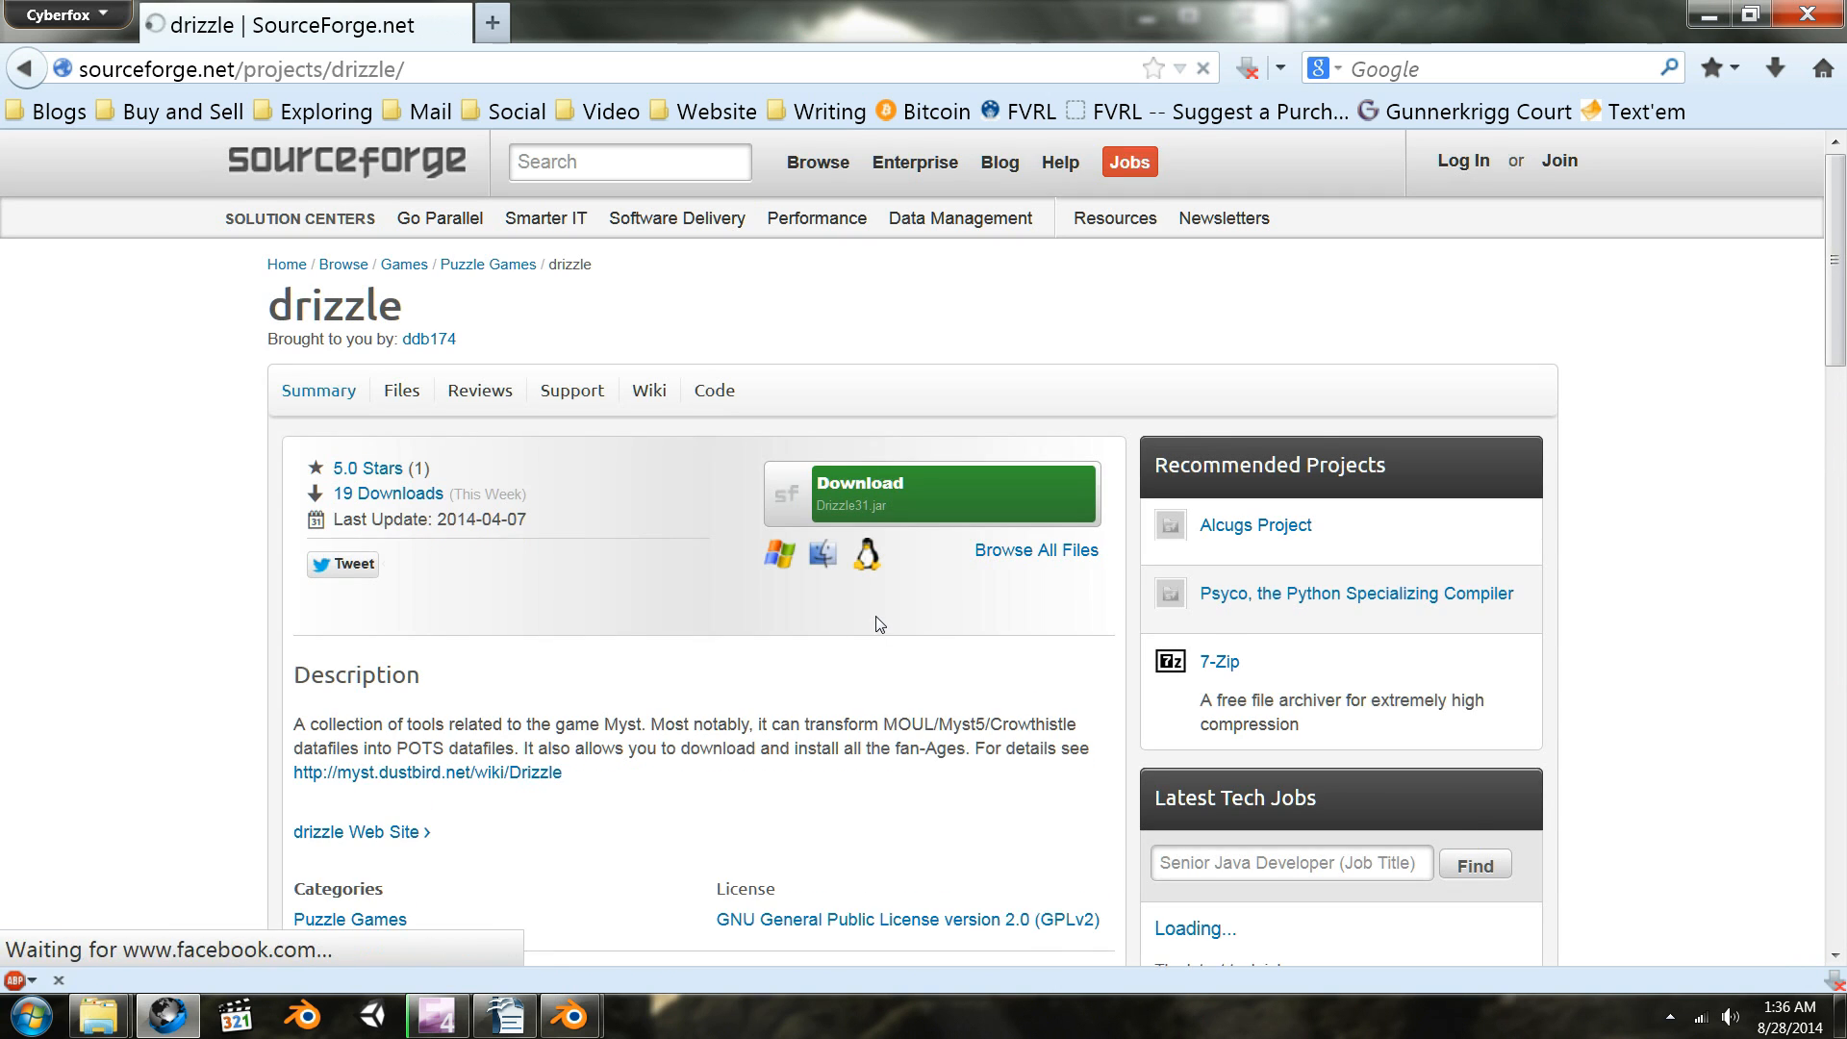
pyautogui.click(408, 400)
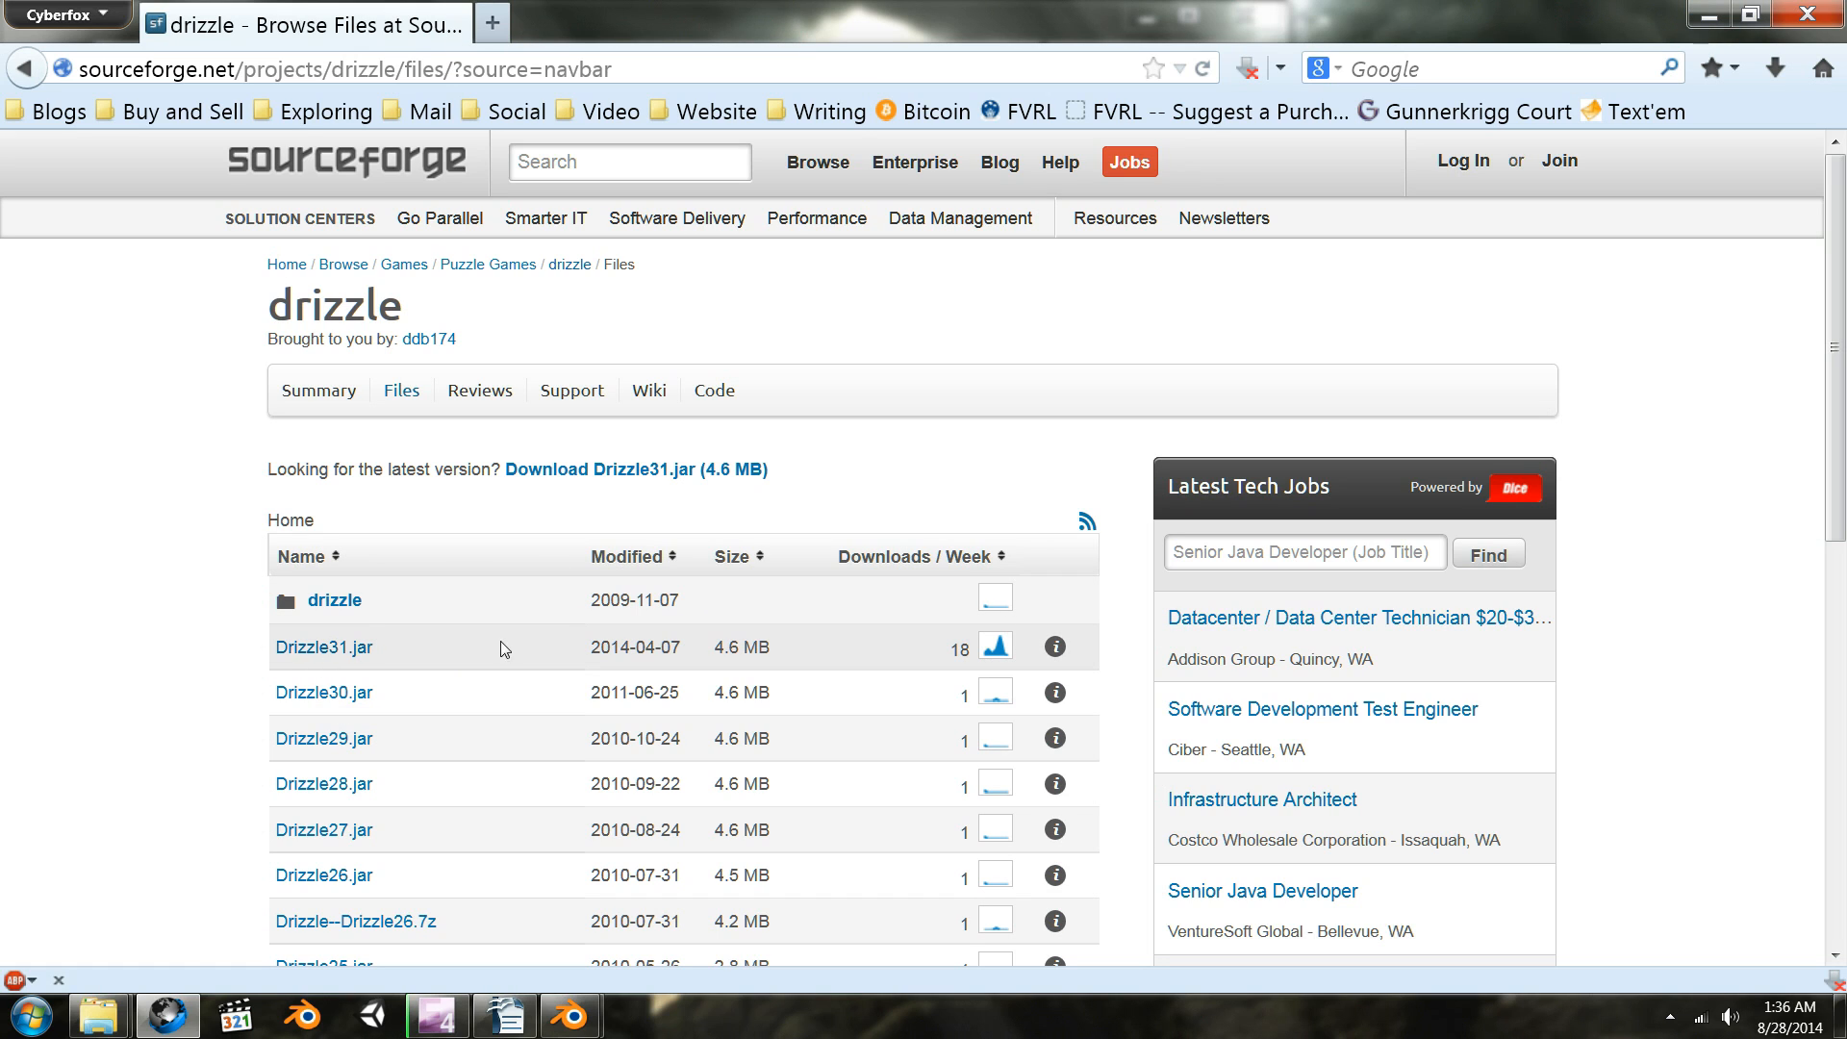
# - Return to the file manager and open the Drizzle folder inside the Myst Uru Complete Chronicles install folder
pyautogui.click(1706, 14)
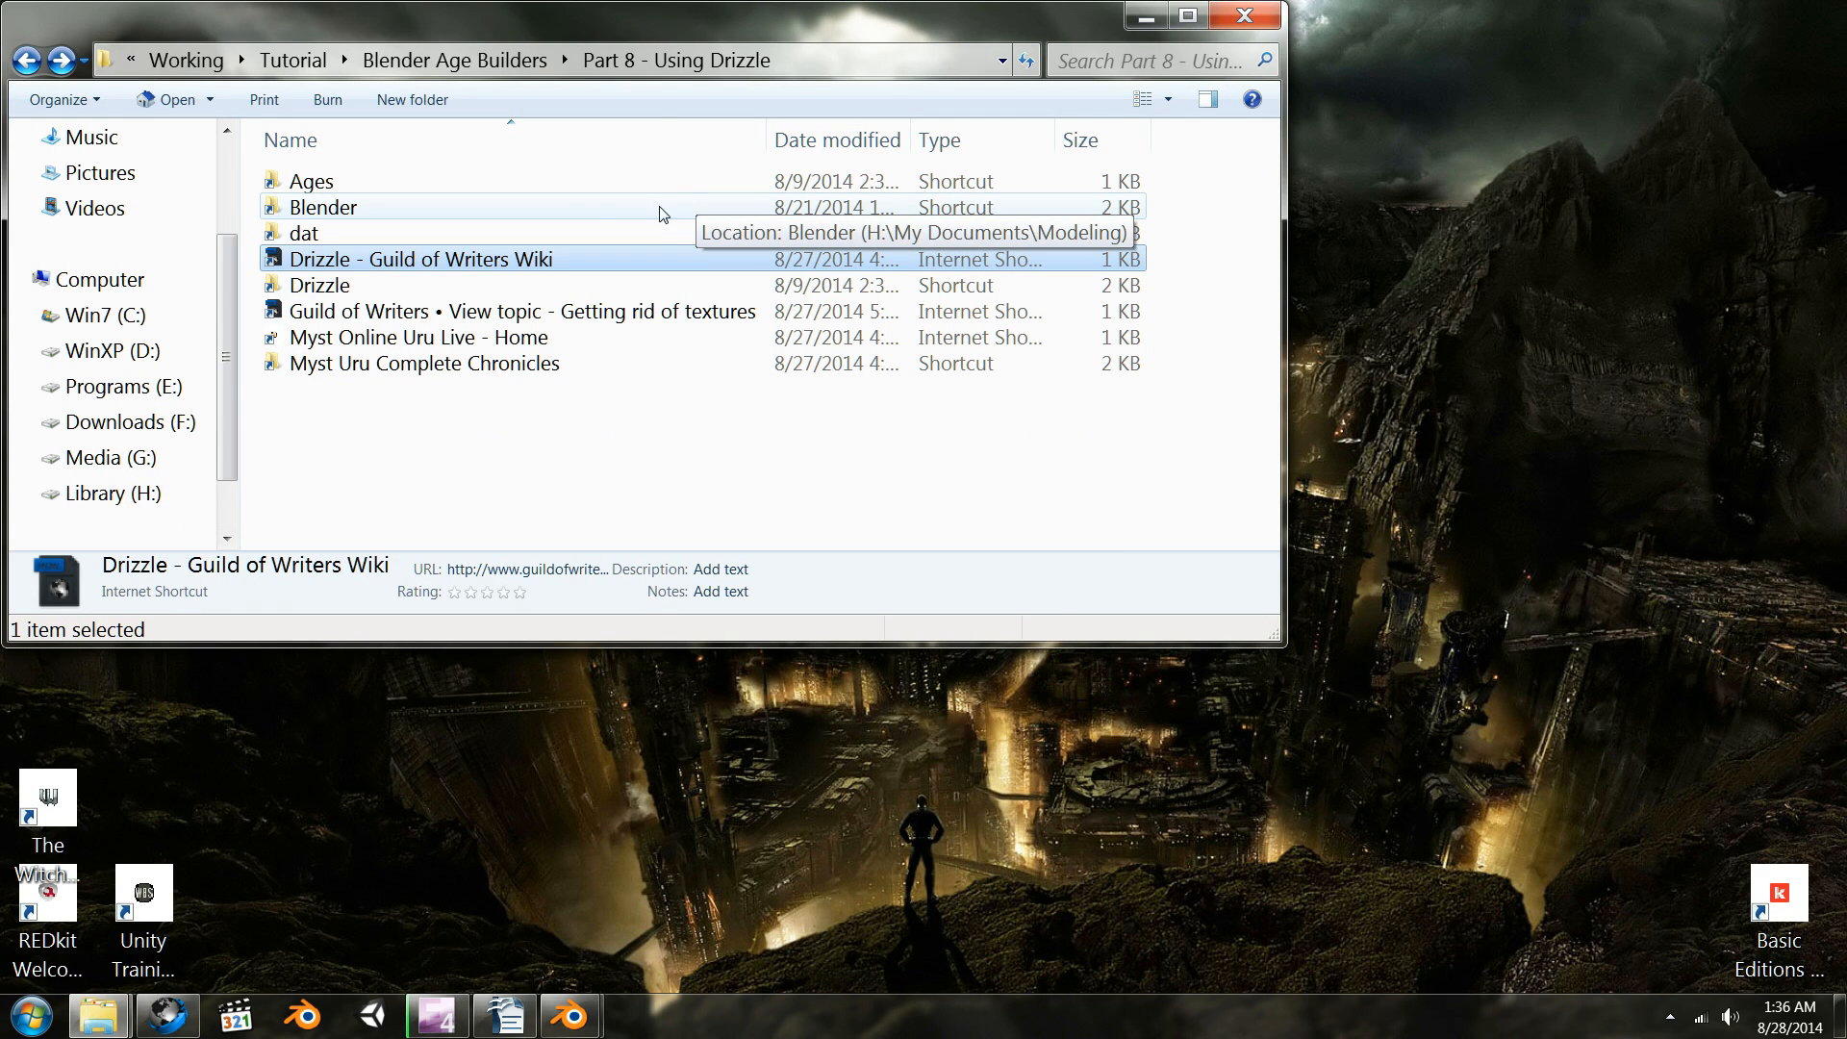
pyautogui.click(500, 369)
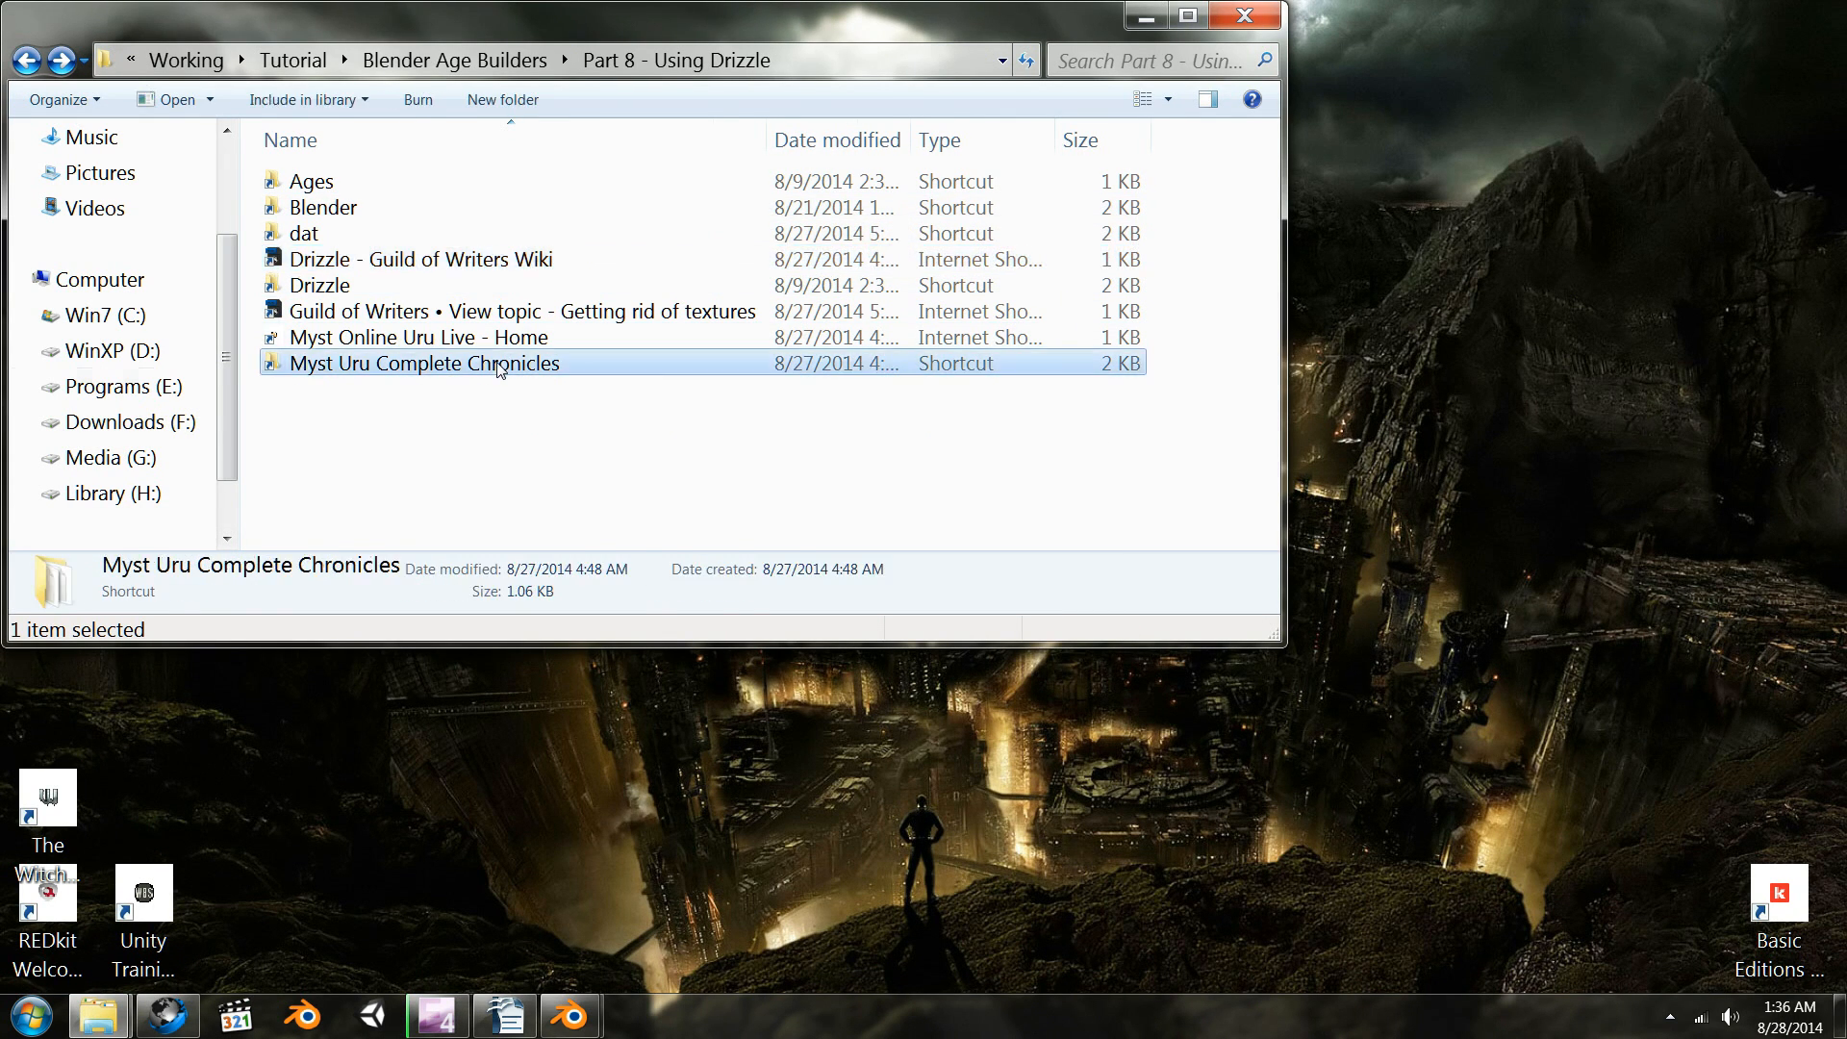
pyautogui.doubleClick(501, 369)
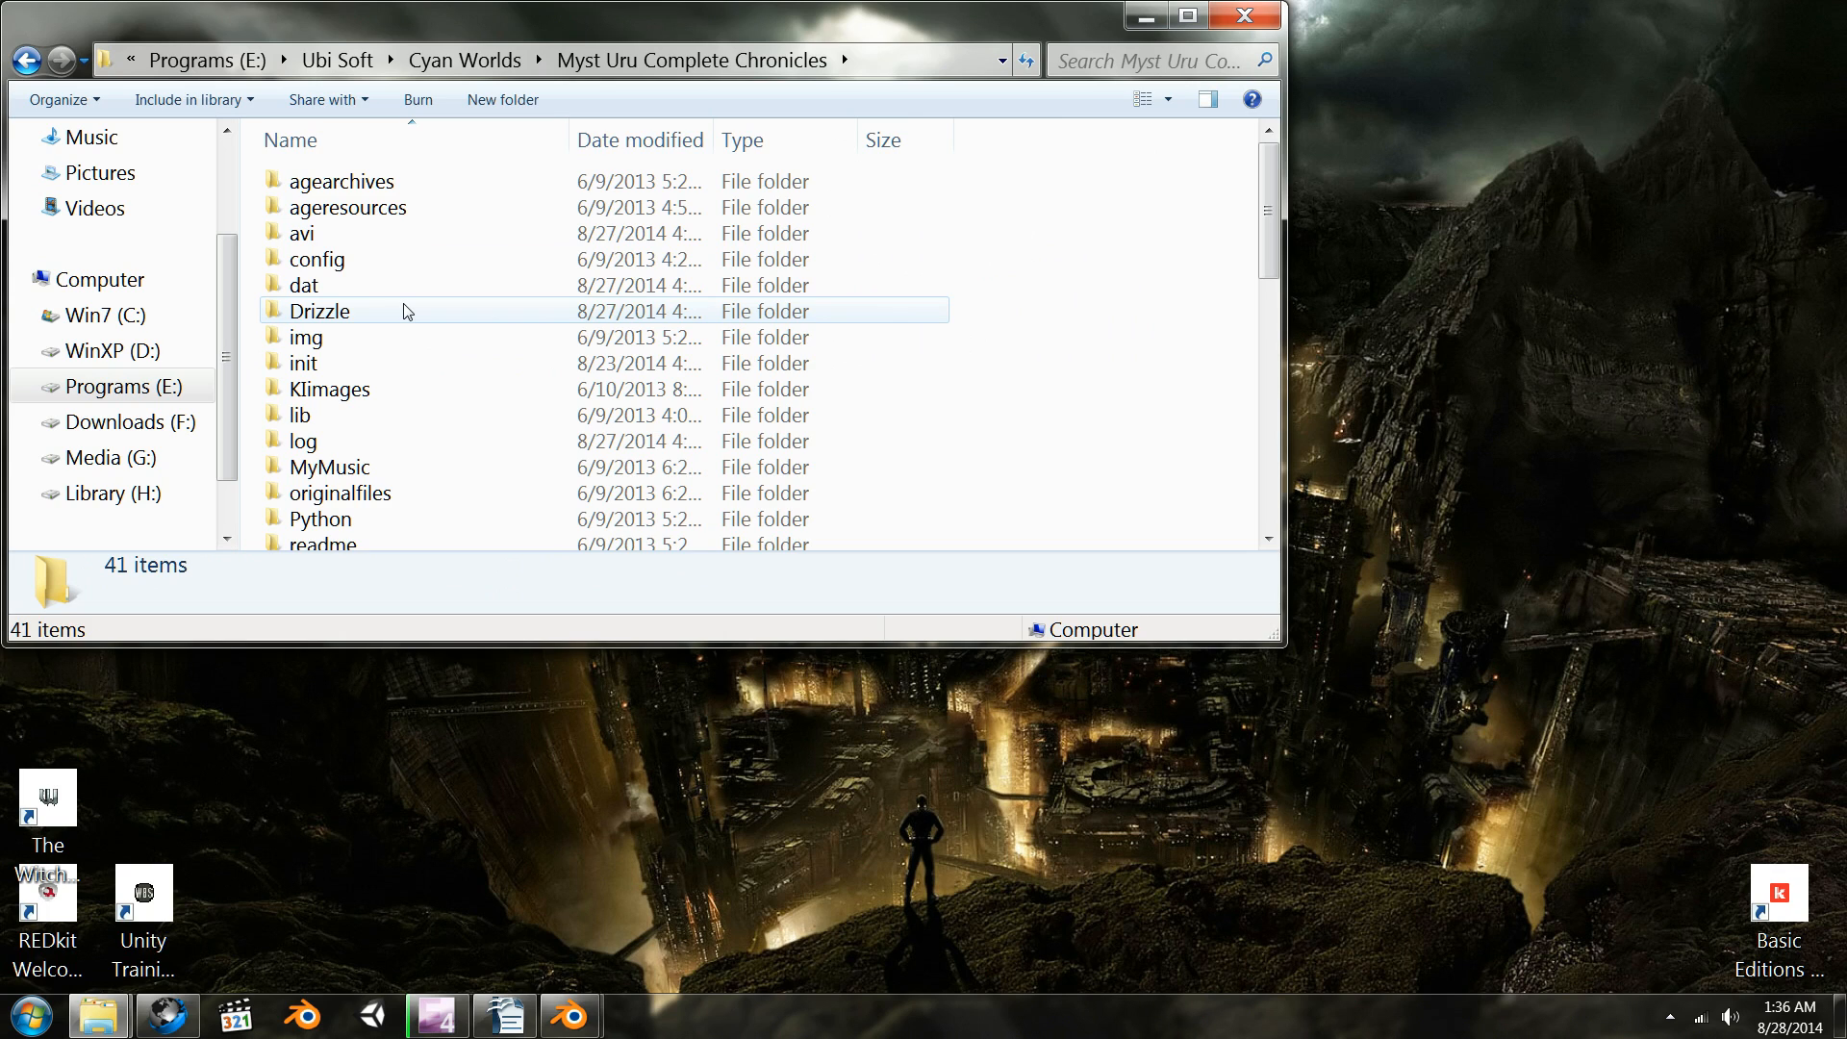
pyautogui.doubleClick(407, 311)
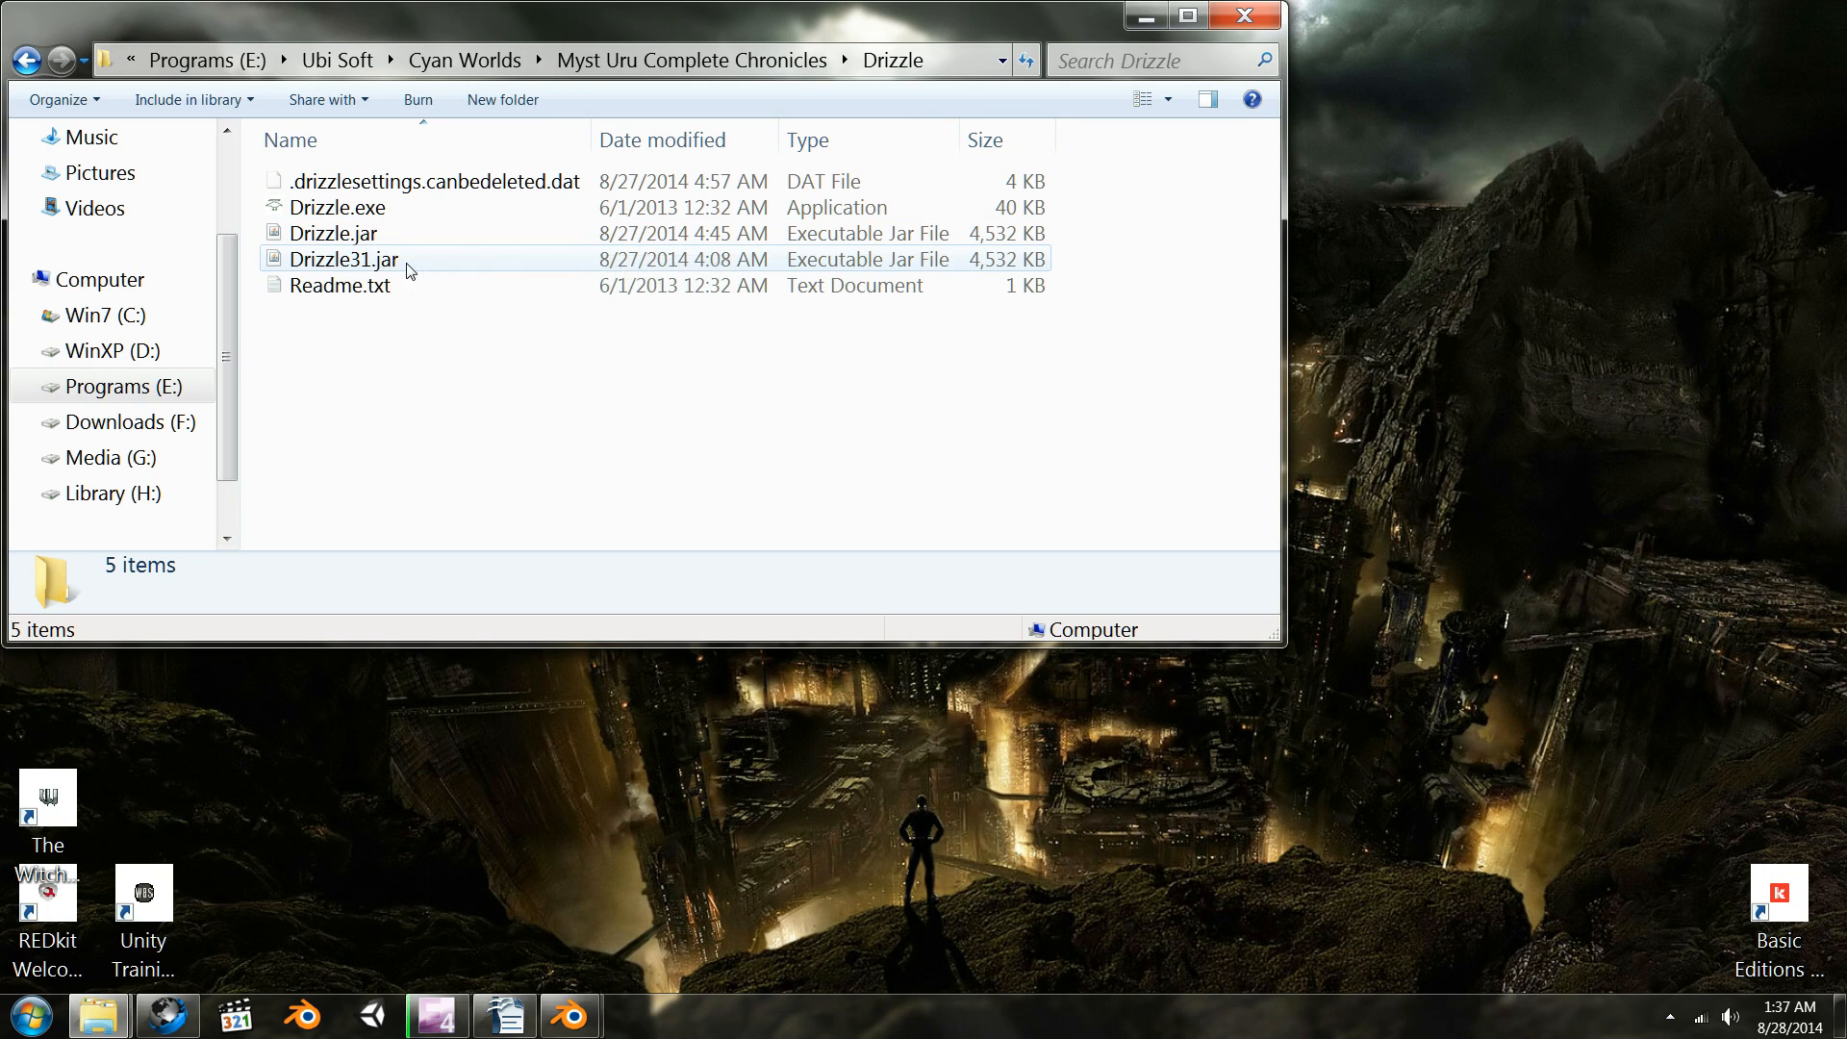
# - Delete Drizzle31.jar from the Drizzle folder, moving it to the Recycle Bin
pyautogui.rightClick(380, 270)
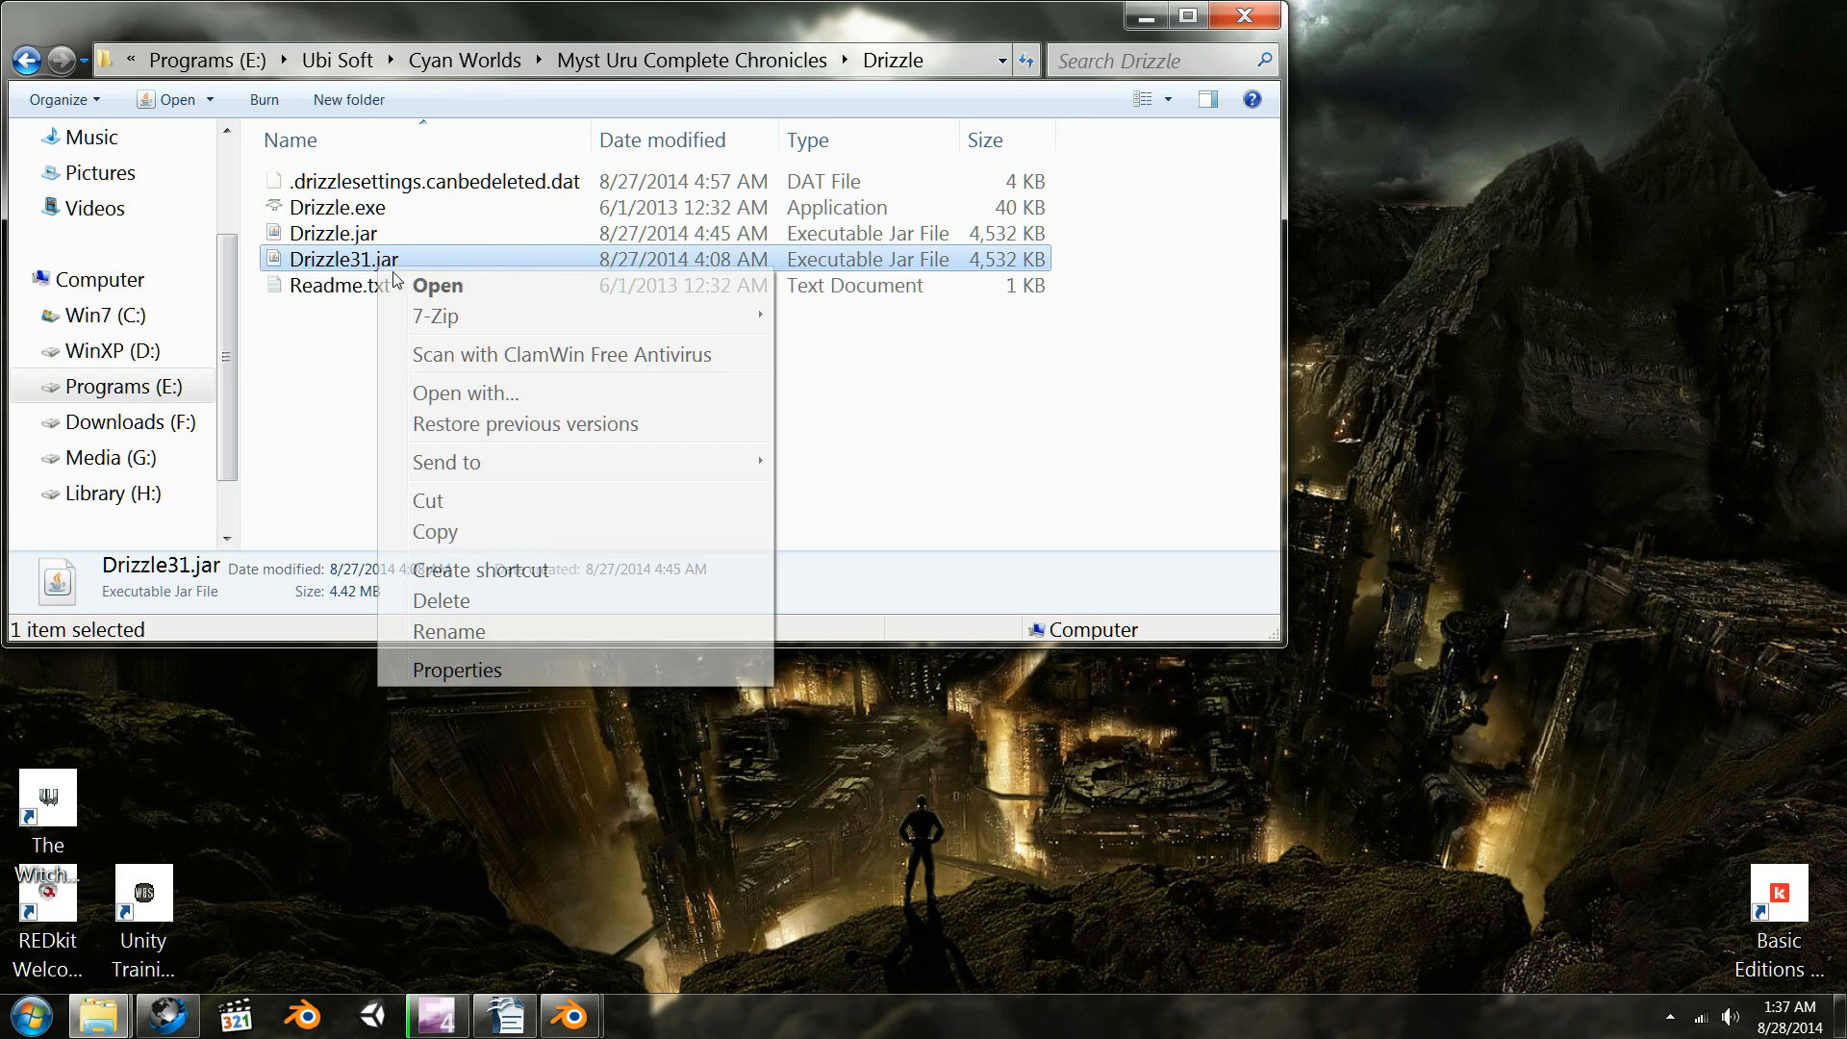
pyautogui.click(481, 602)
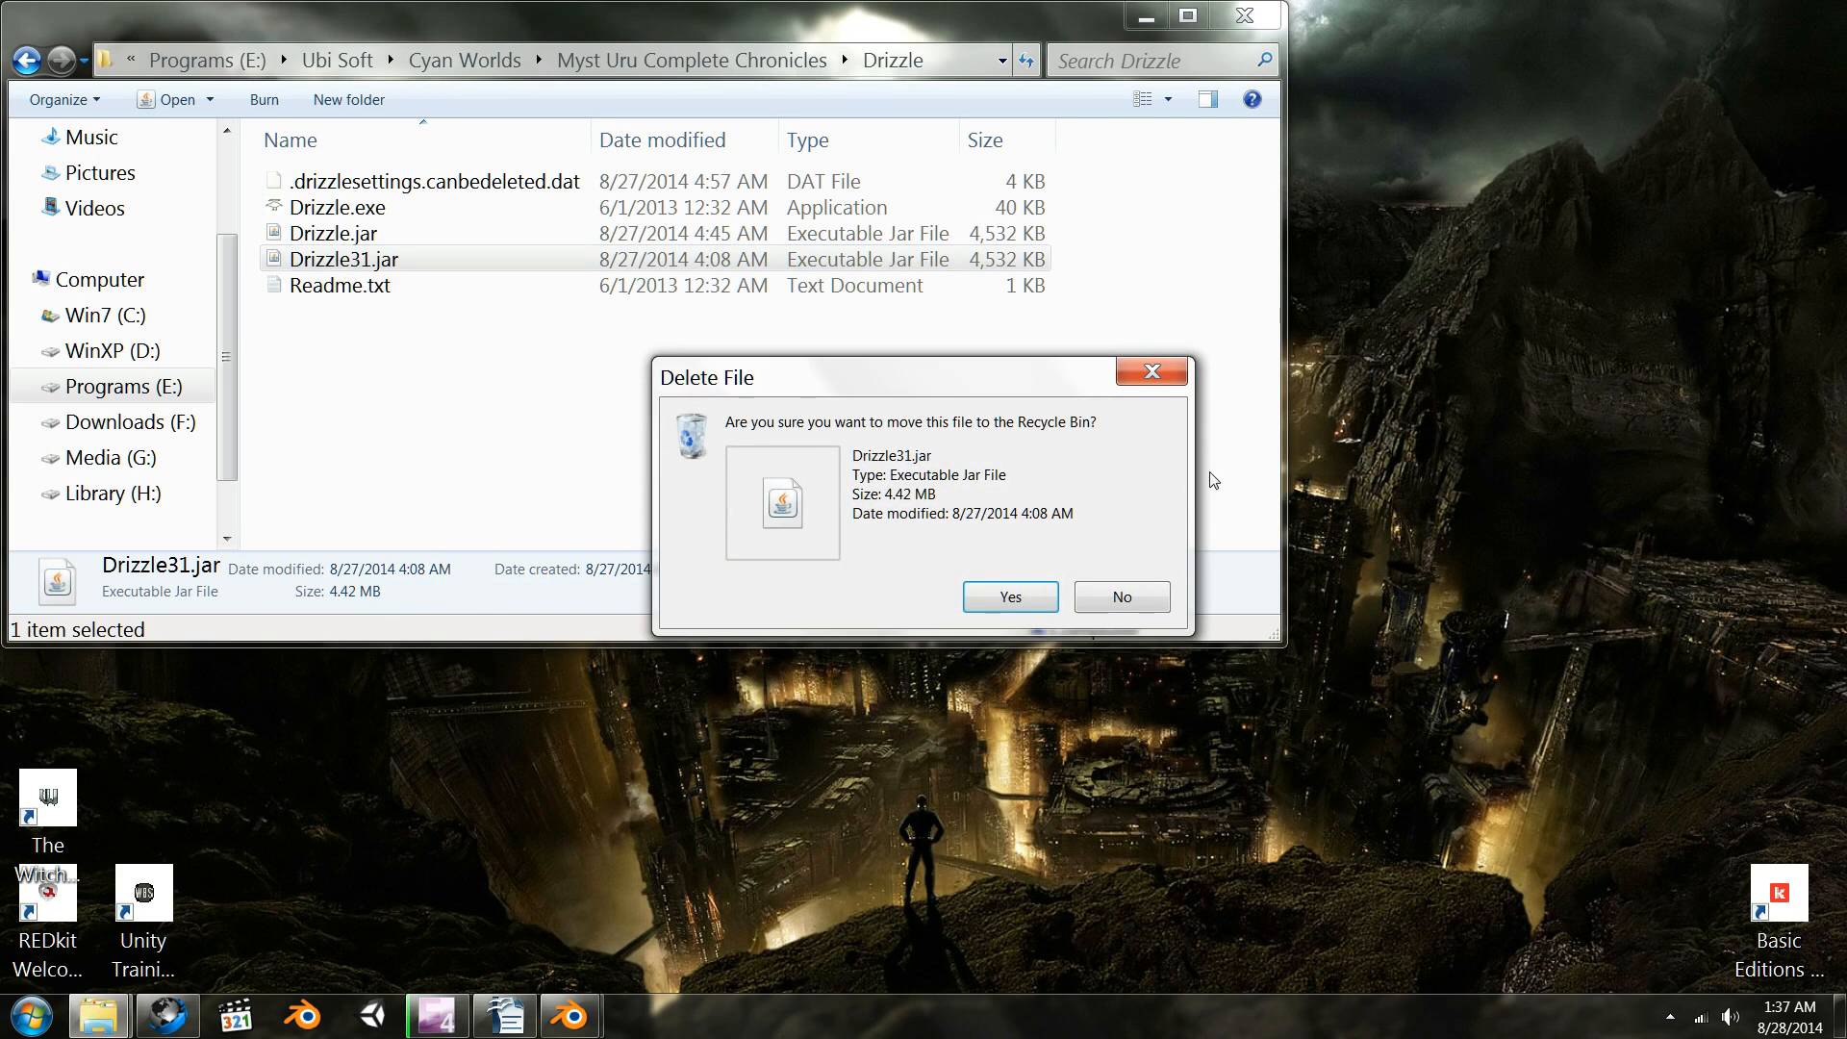
pyautogui.click(1010, 596)
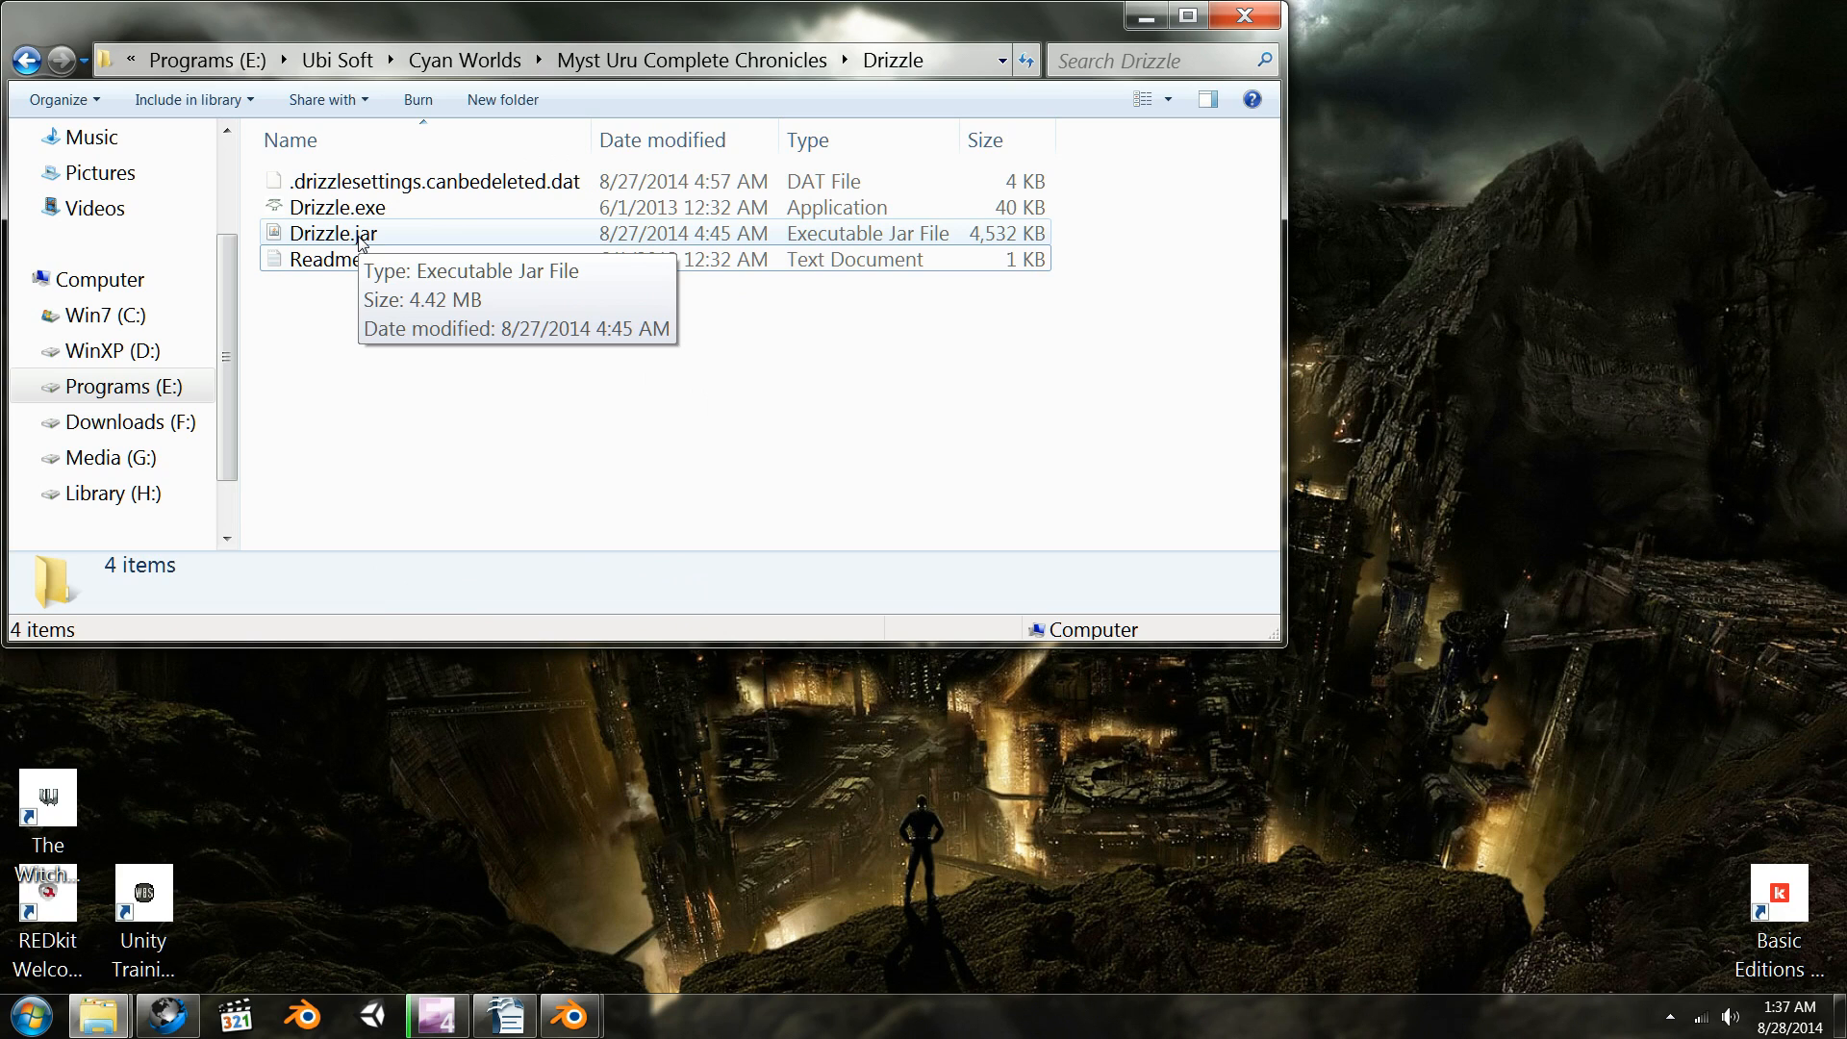
# - Go back from the Drizzle install folder to the "Part 8 - Using Drizzle" folder
pyautogui.click(116, 1027)
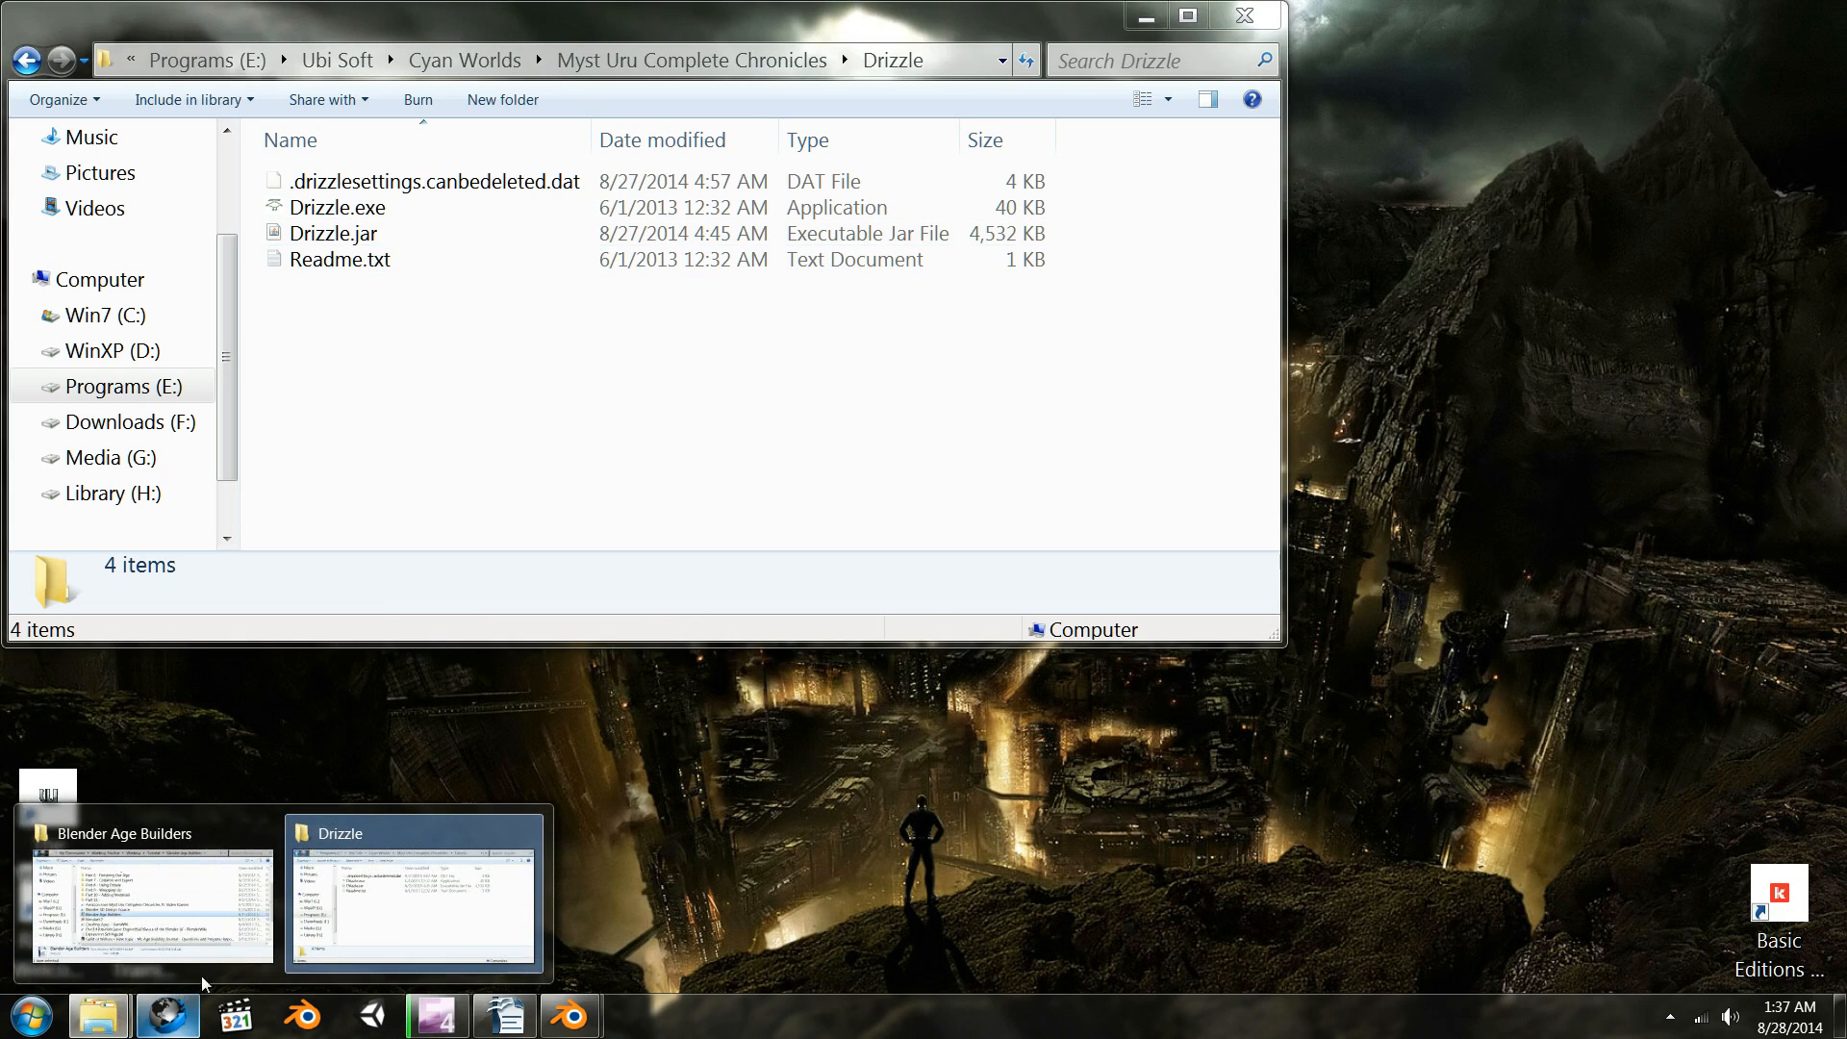
pyautogui.click(372, 875)
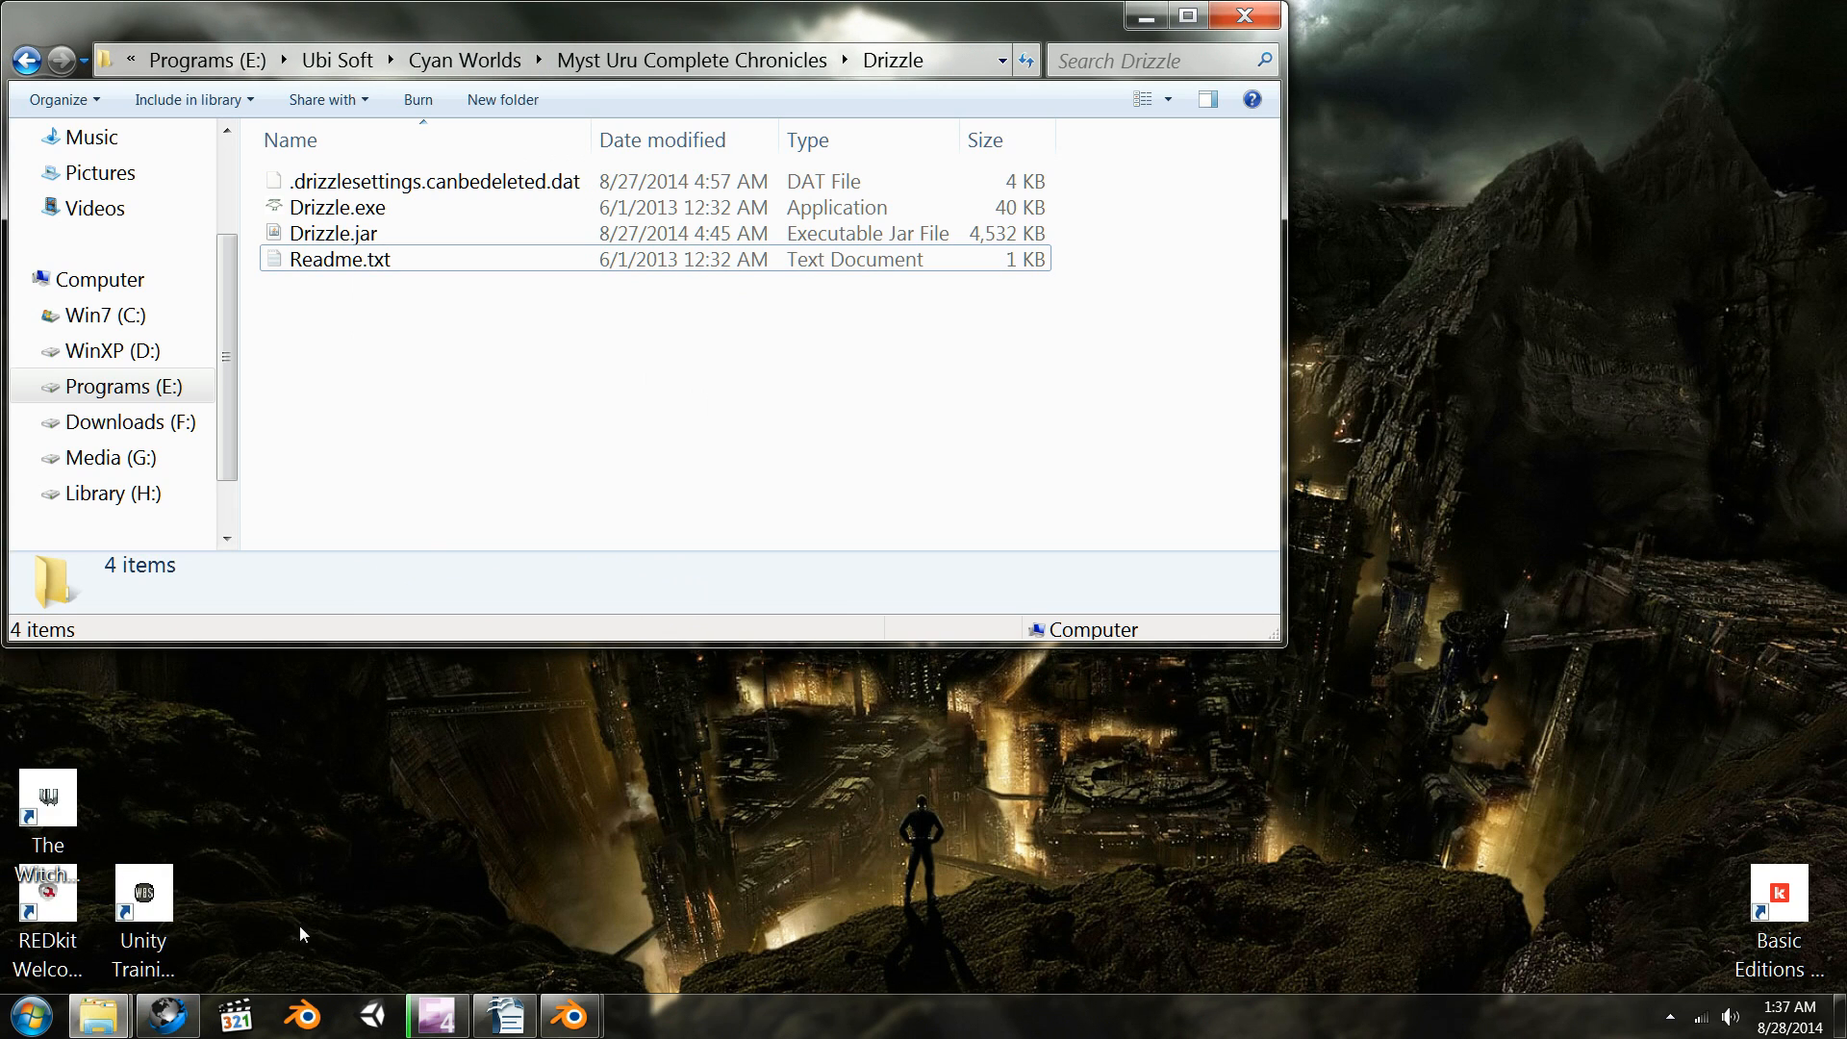
pyautogui.moveTo(115, 1014)
pyautogui.click(366, 892)
pyautogui.click(35, 63)
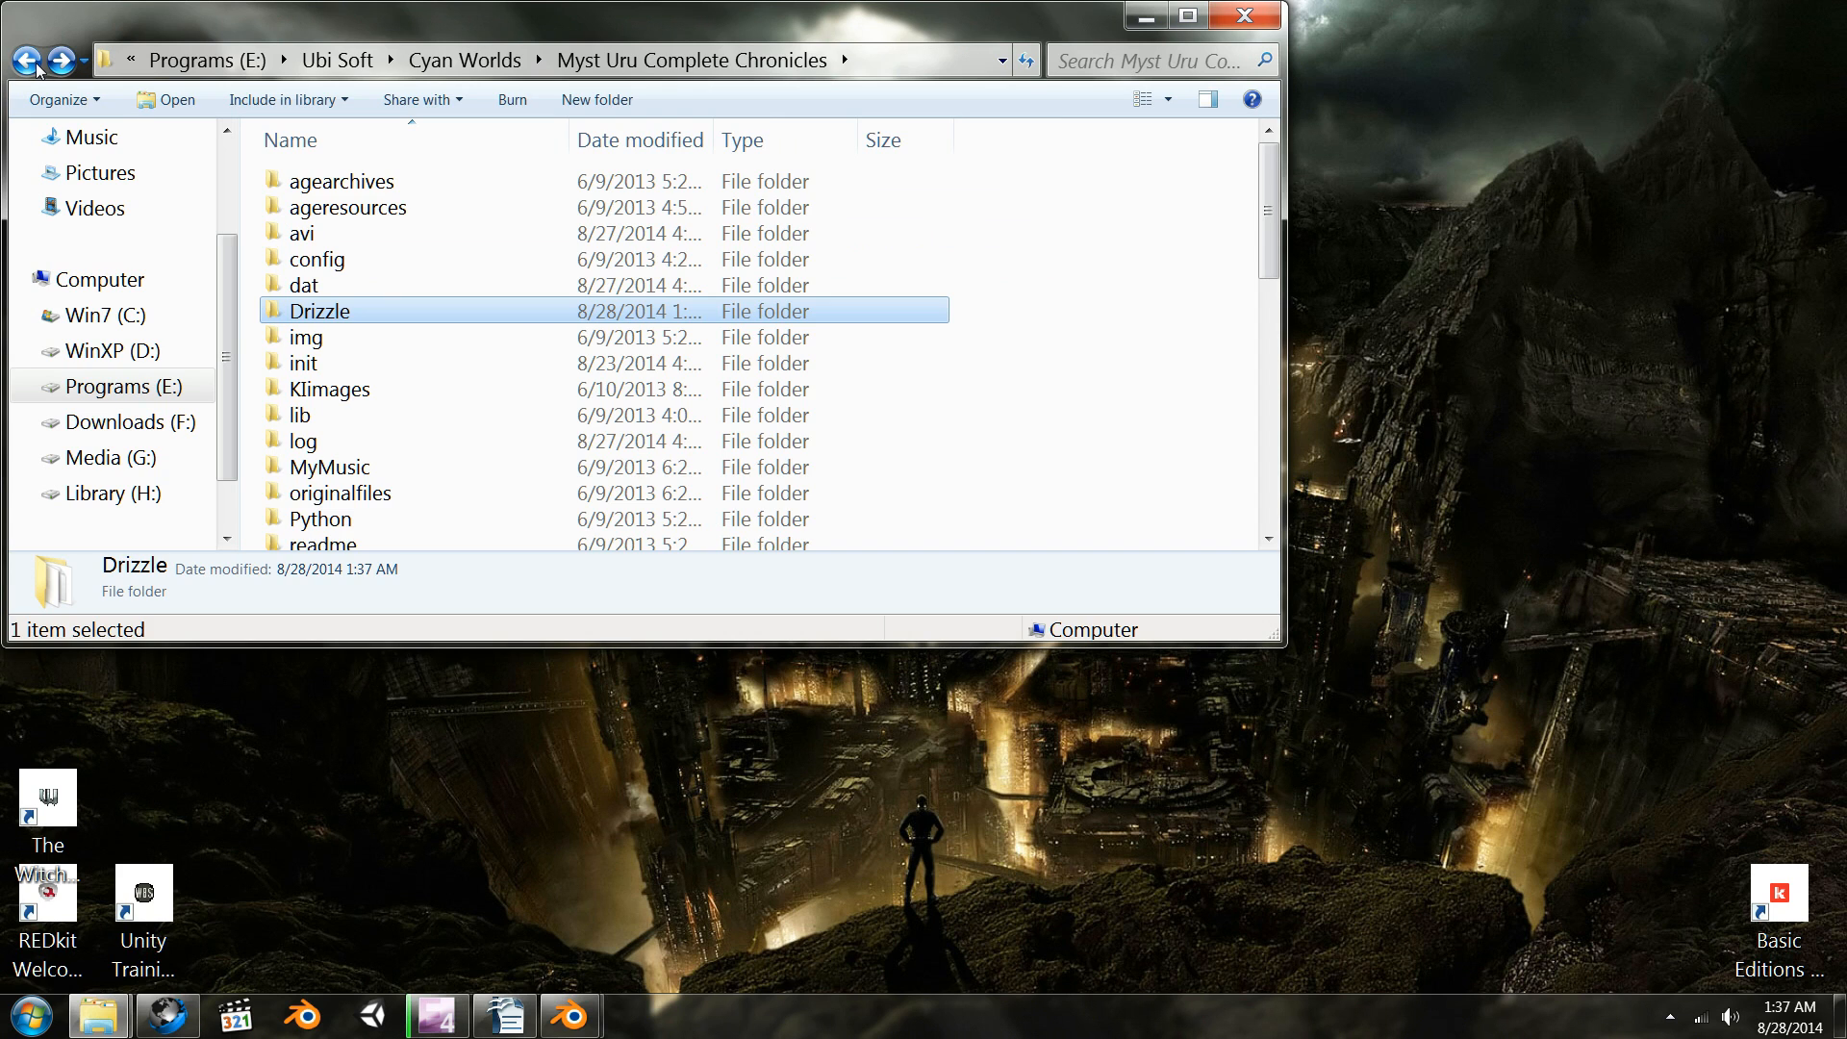
pyautogui.click(34, 63)
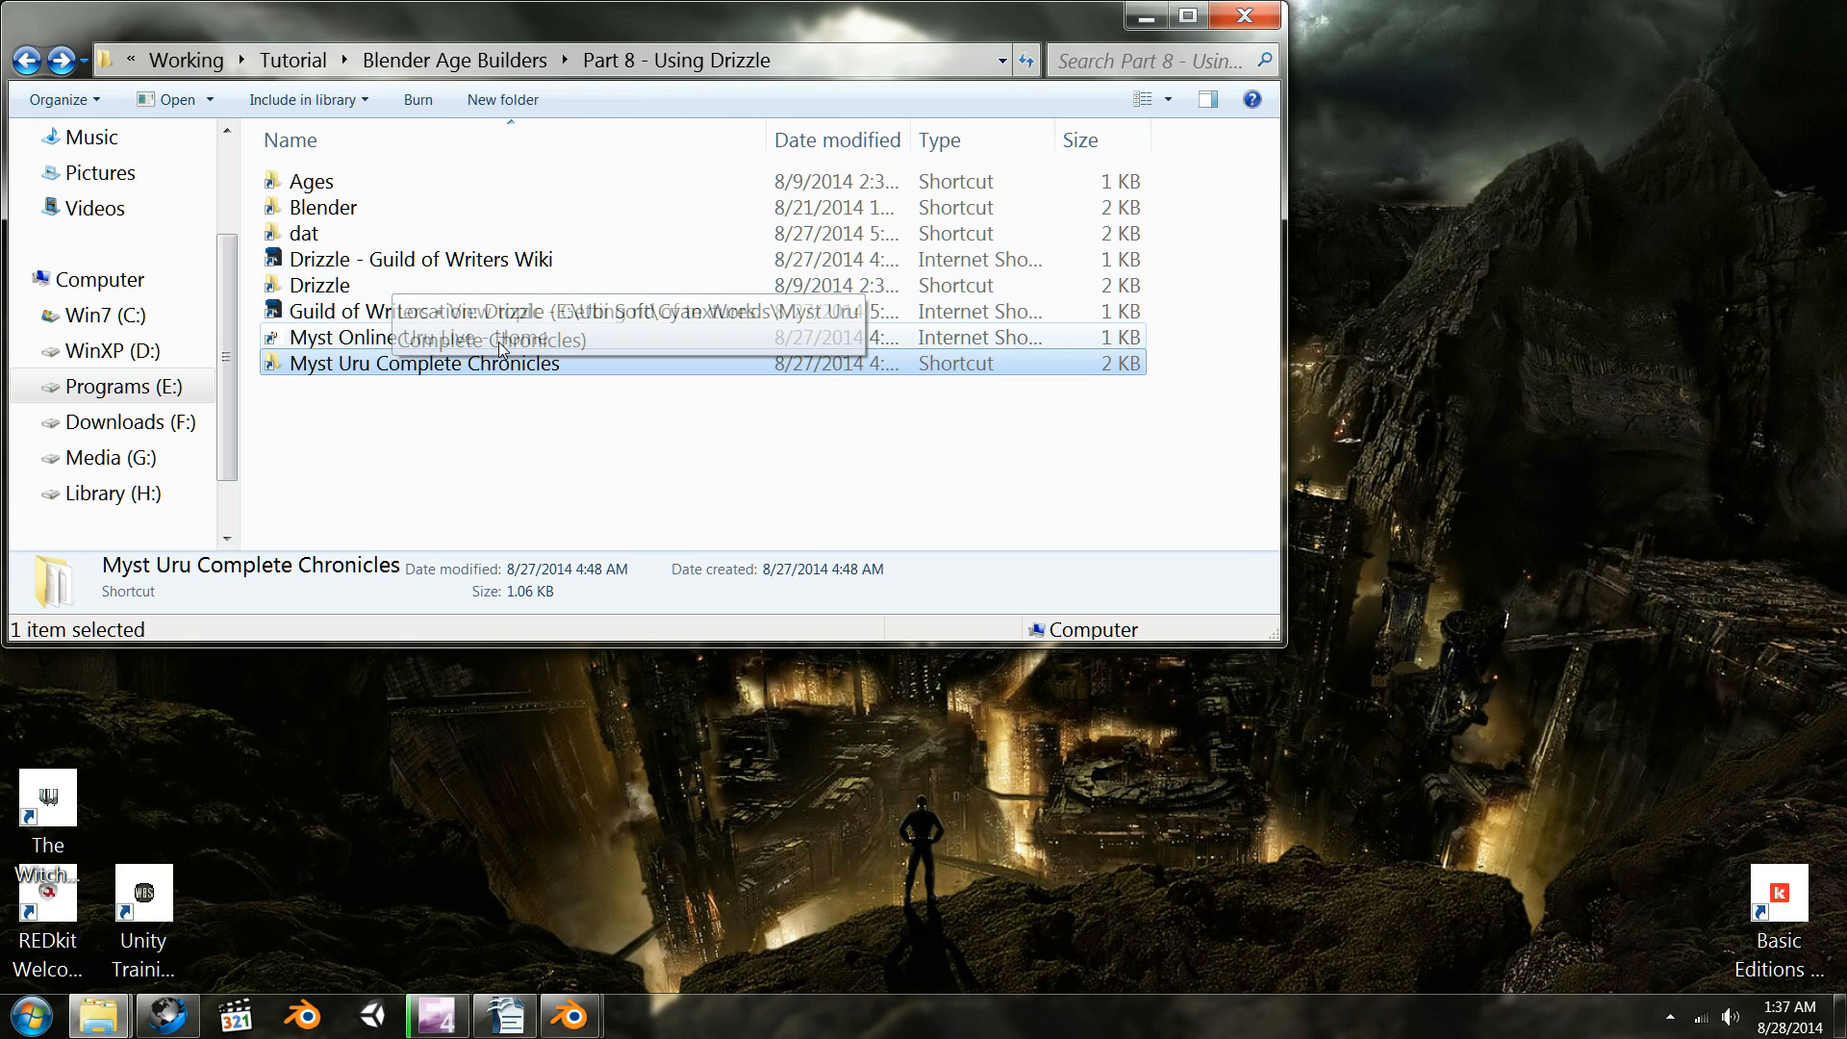
# - Open the Myst Online: Uru Live home page from its shortcut and read through the Latest News section
pyautogui.doubleClick(459, 338)
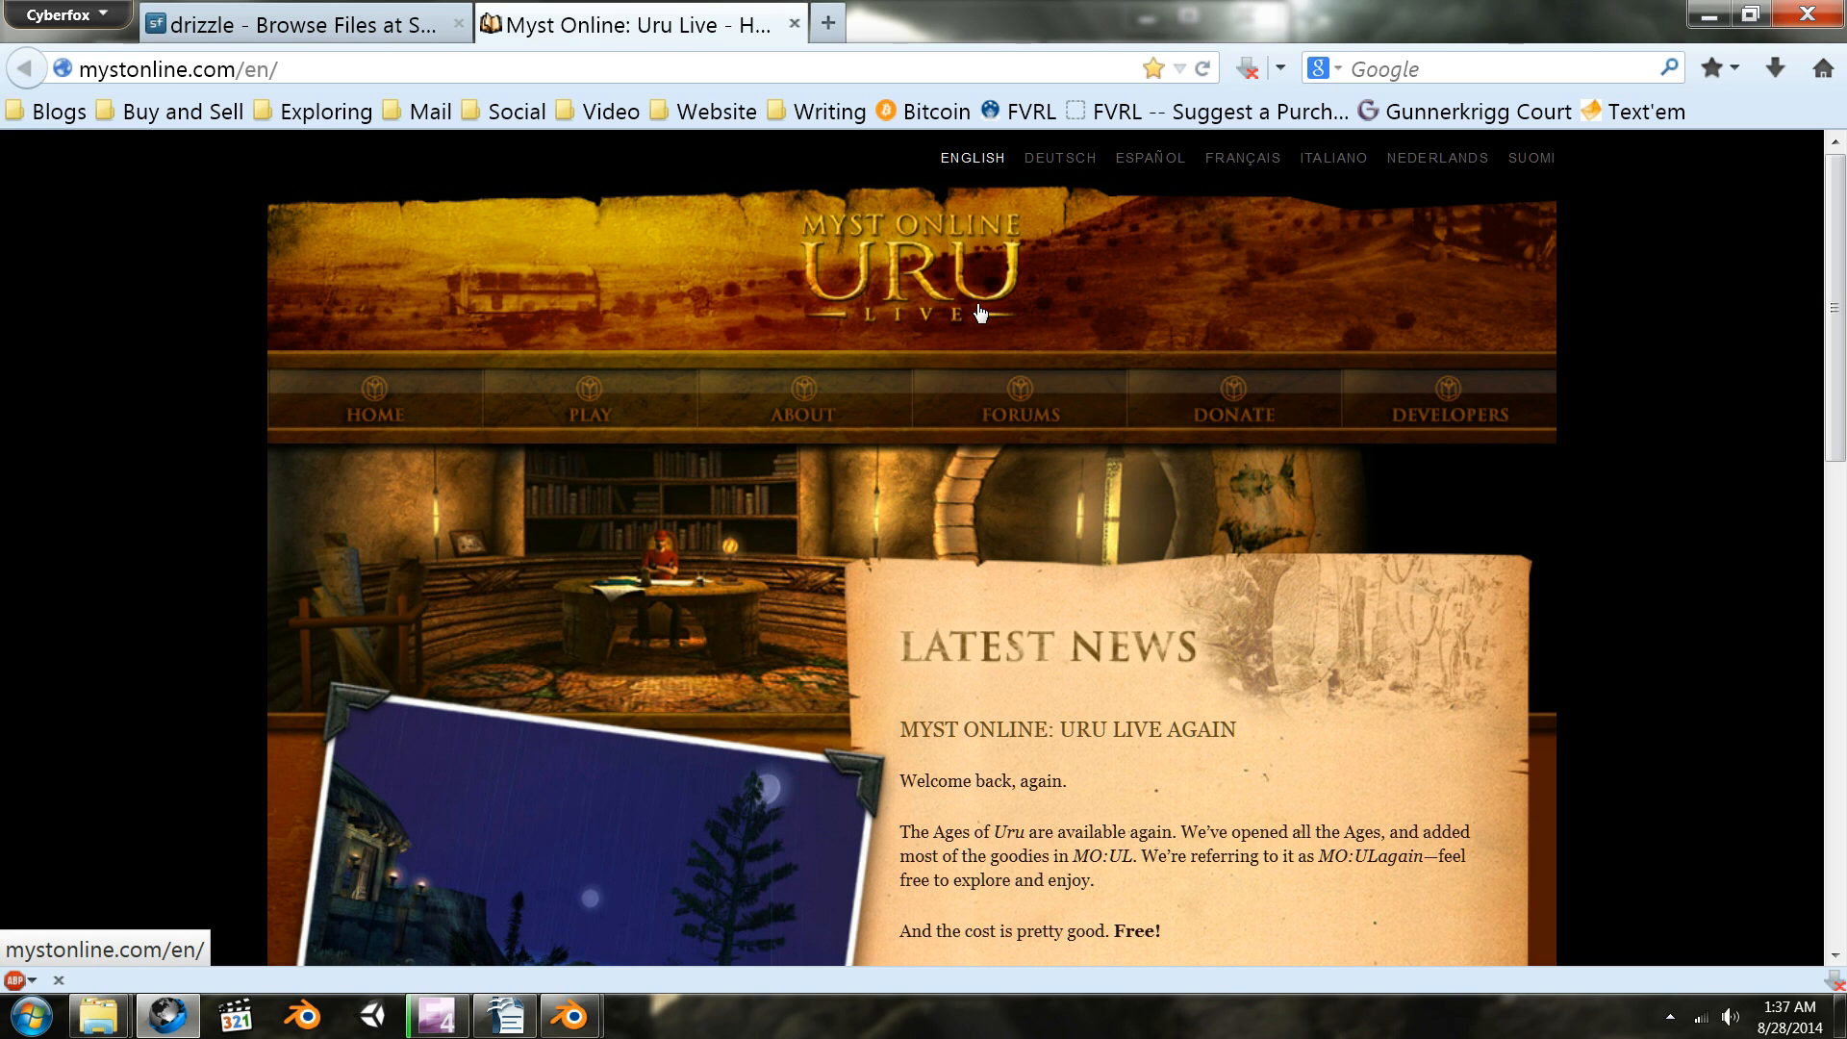
pyautogui.scroll(-5, 980, 310)
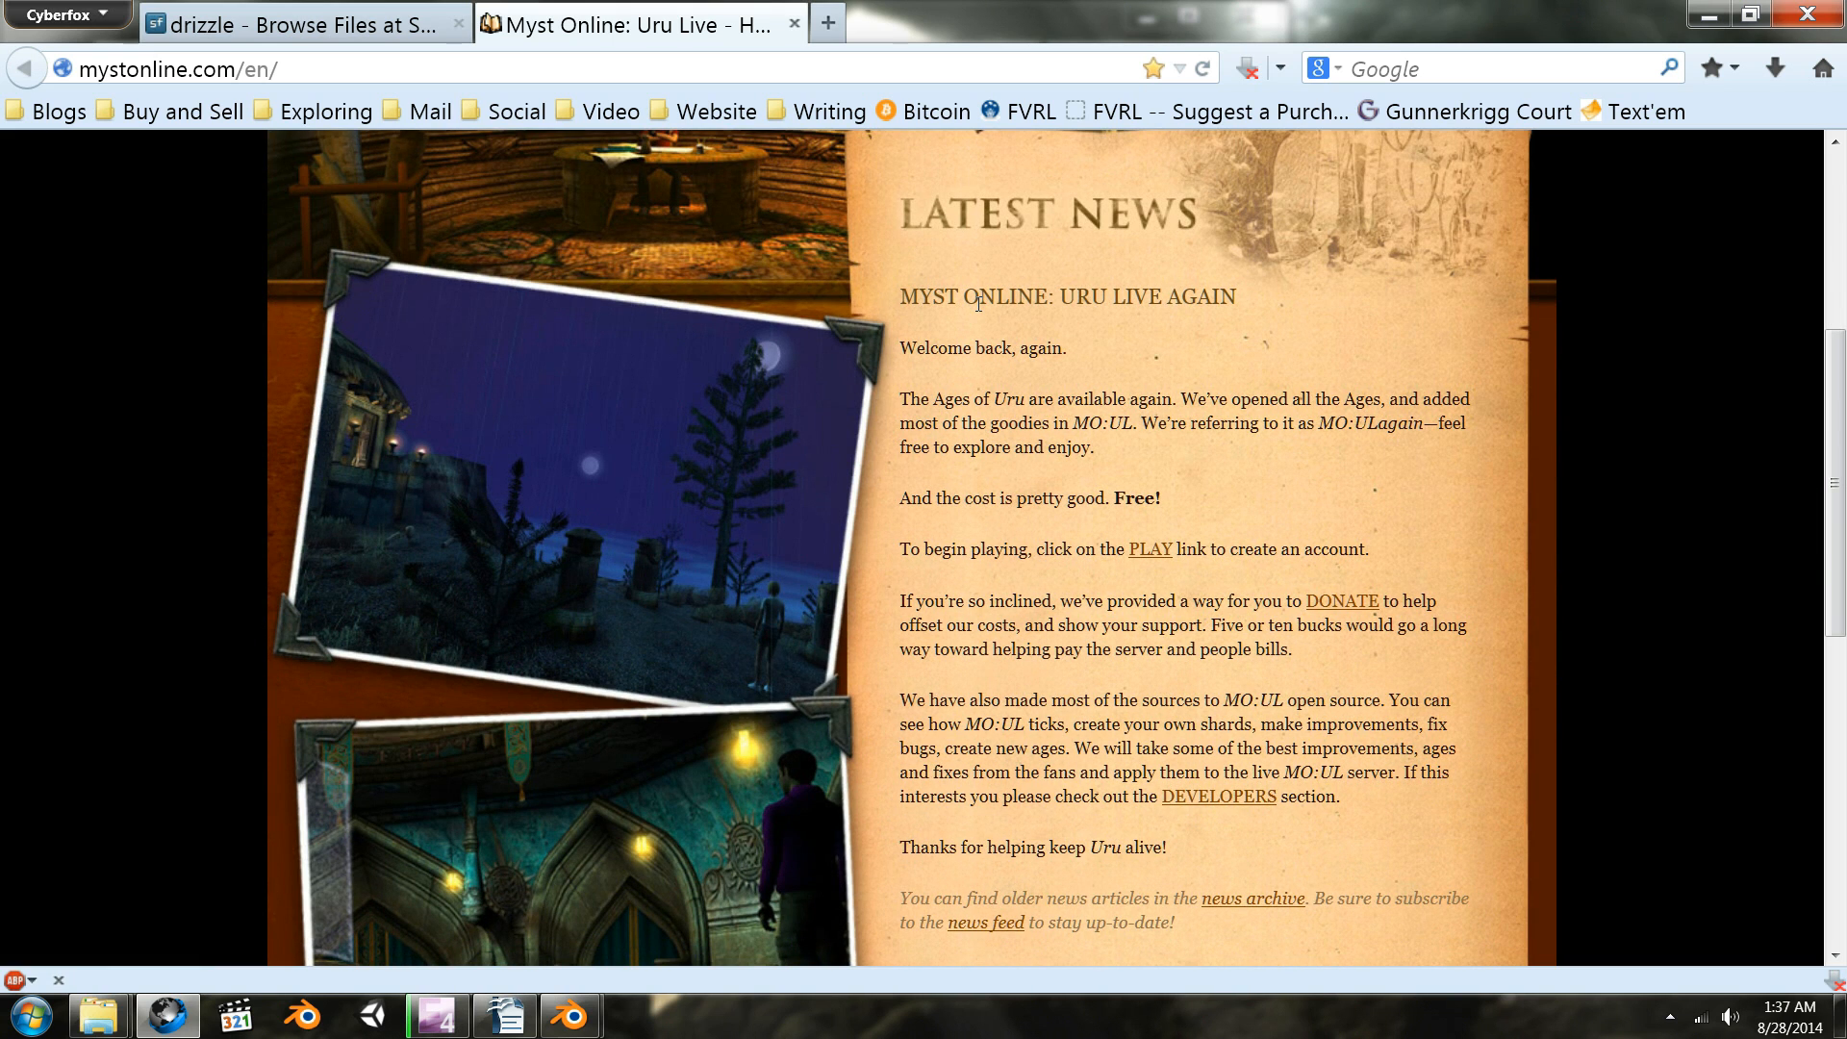
pyautogui.scroll(-5, 978, 304)
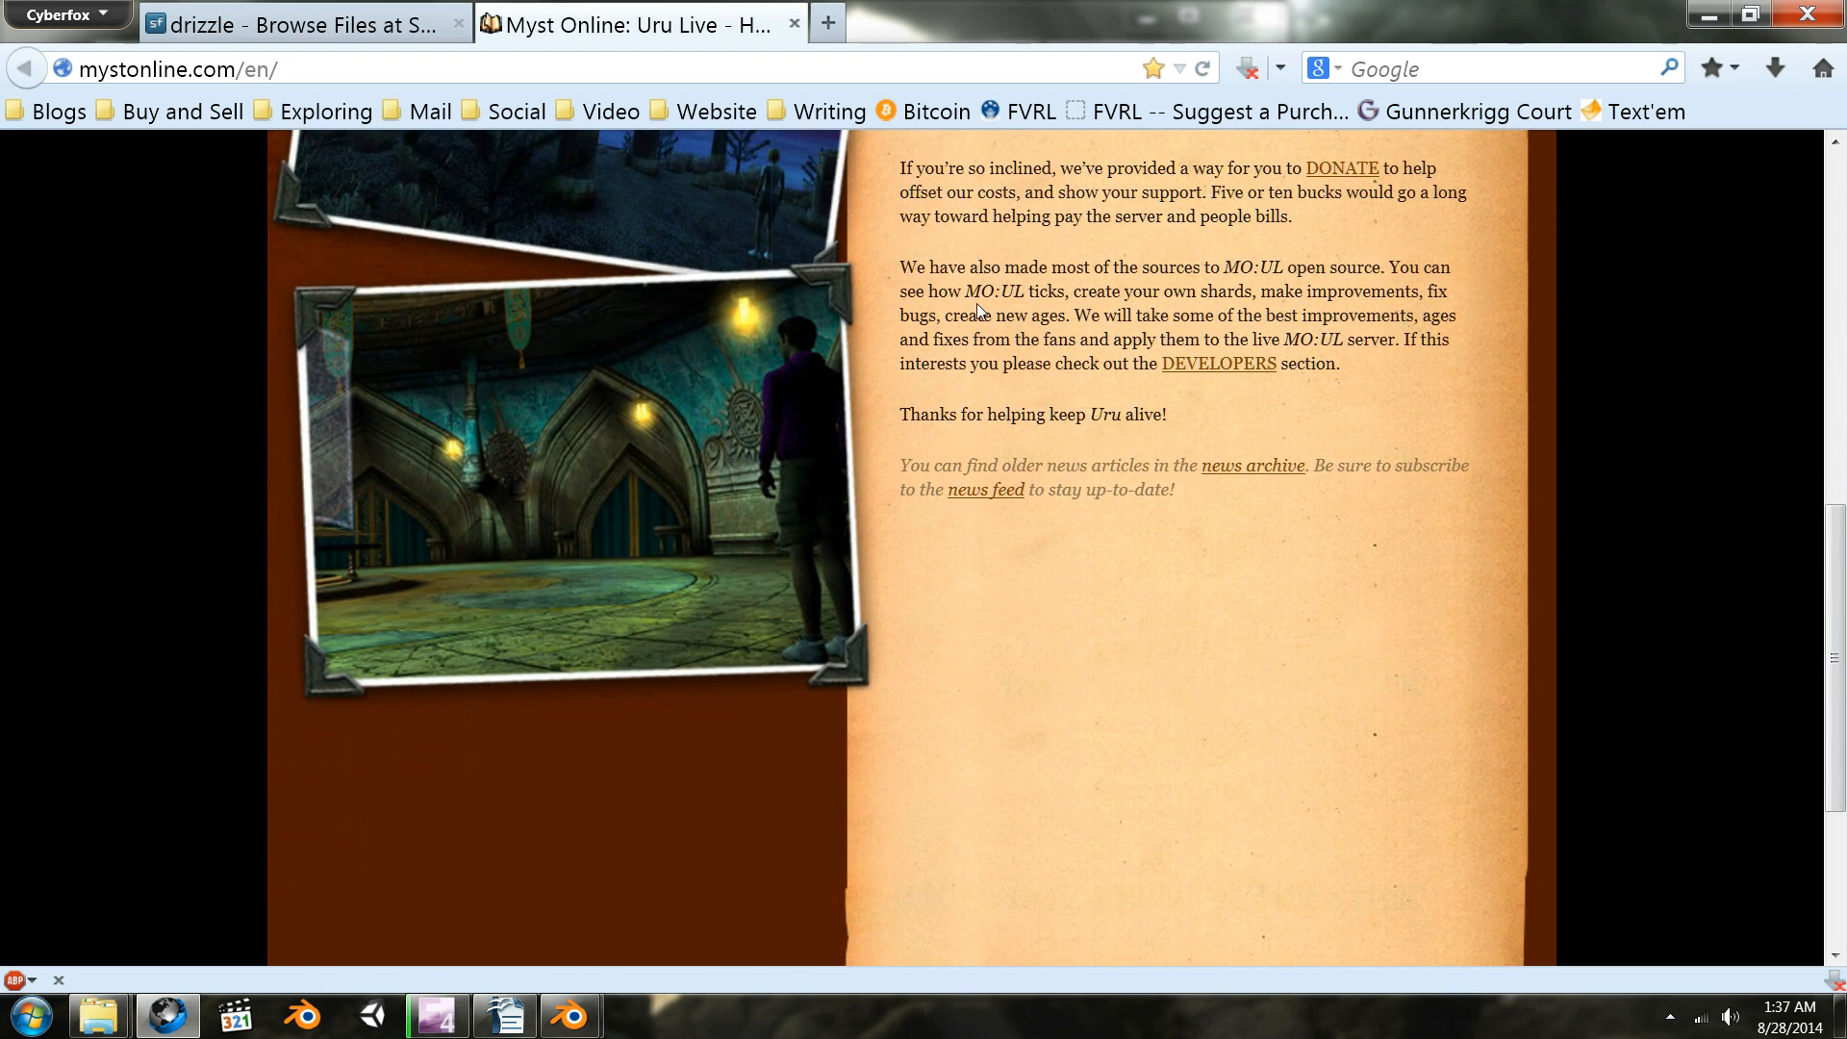
pyautogui.scroll(3, 977, 303)
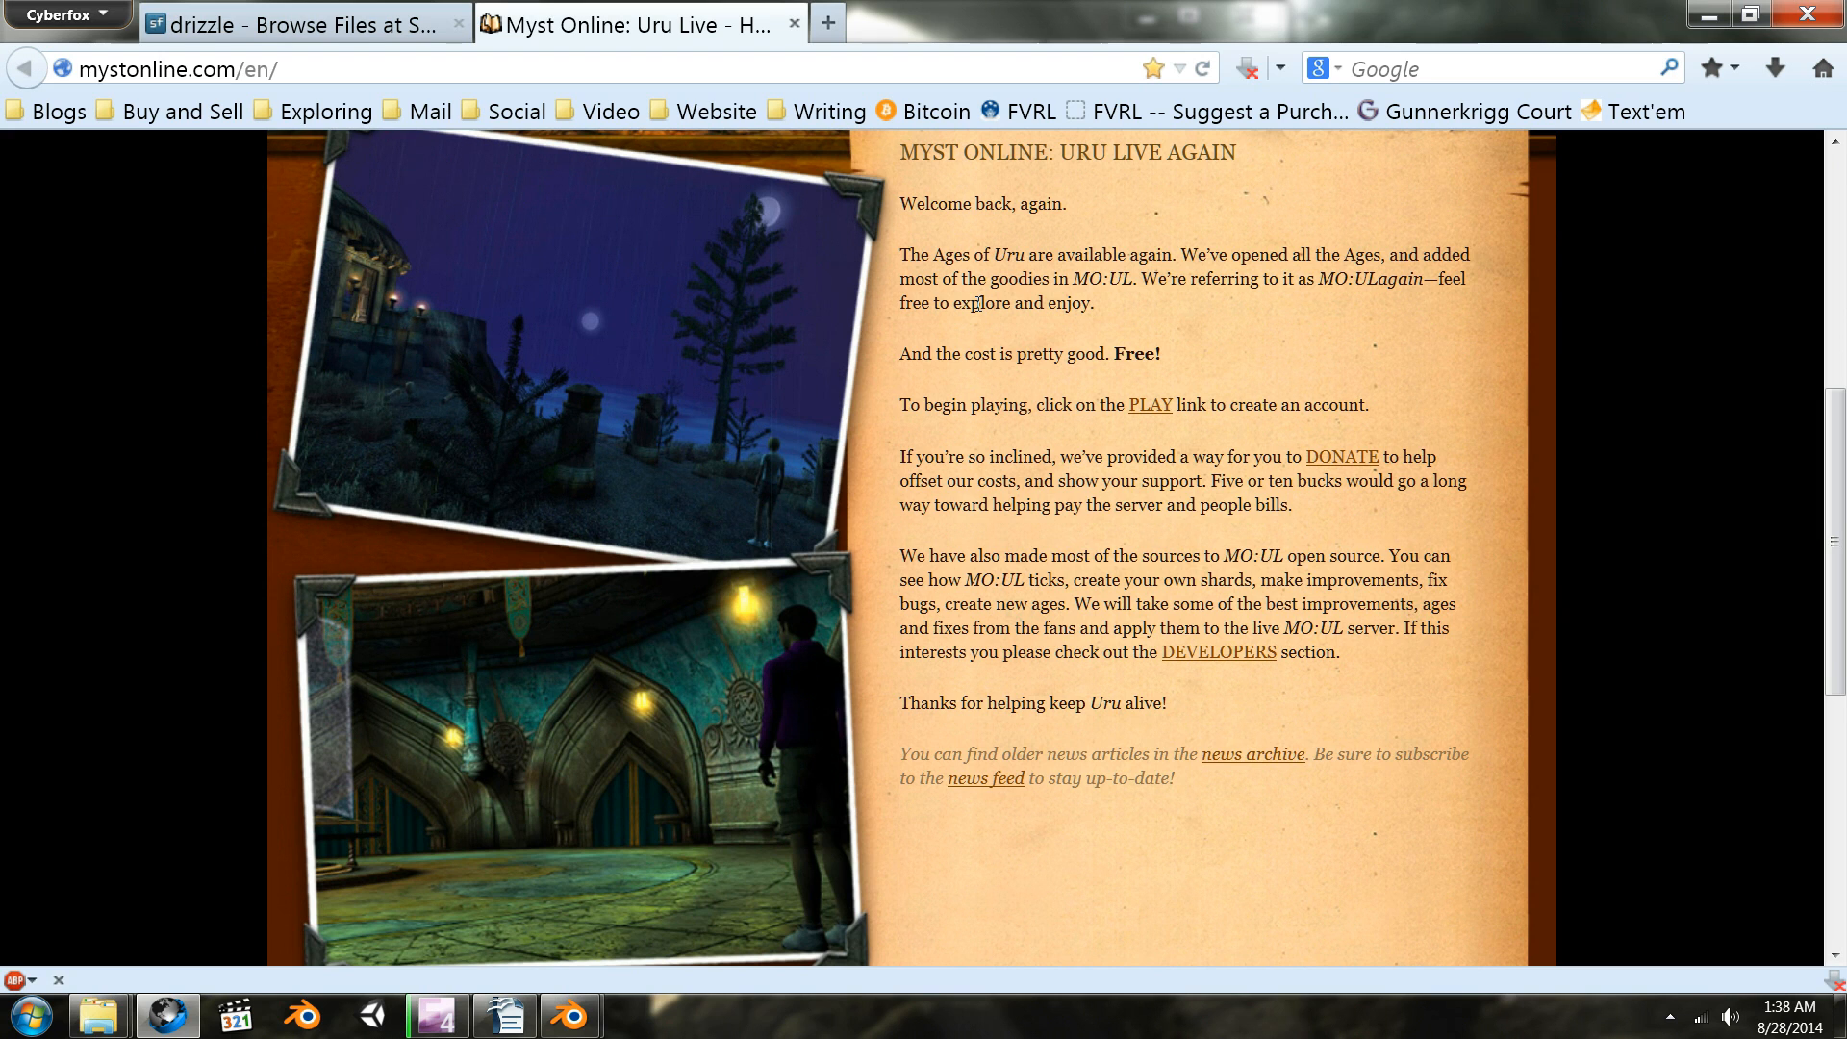
pyautogui.scroll(2, 976, 304)
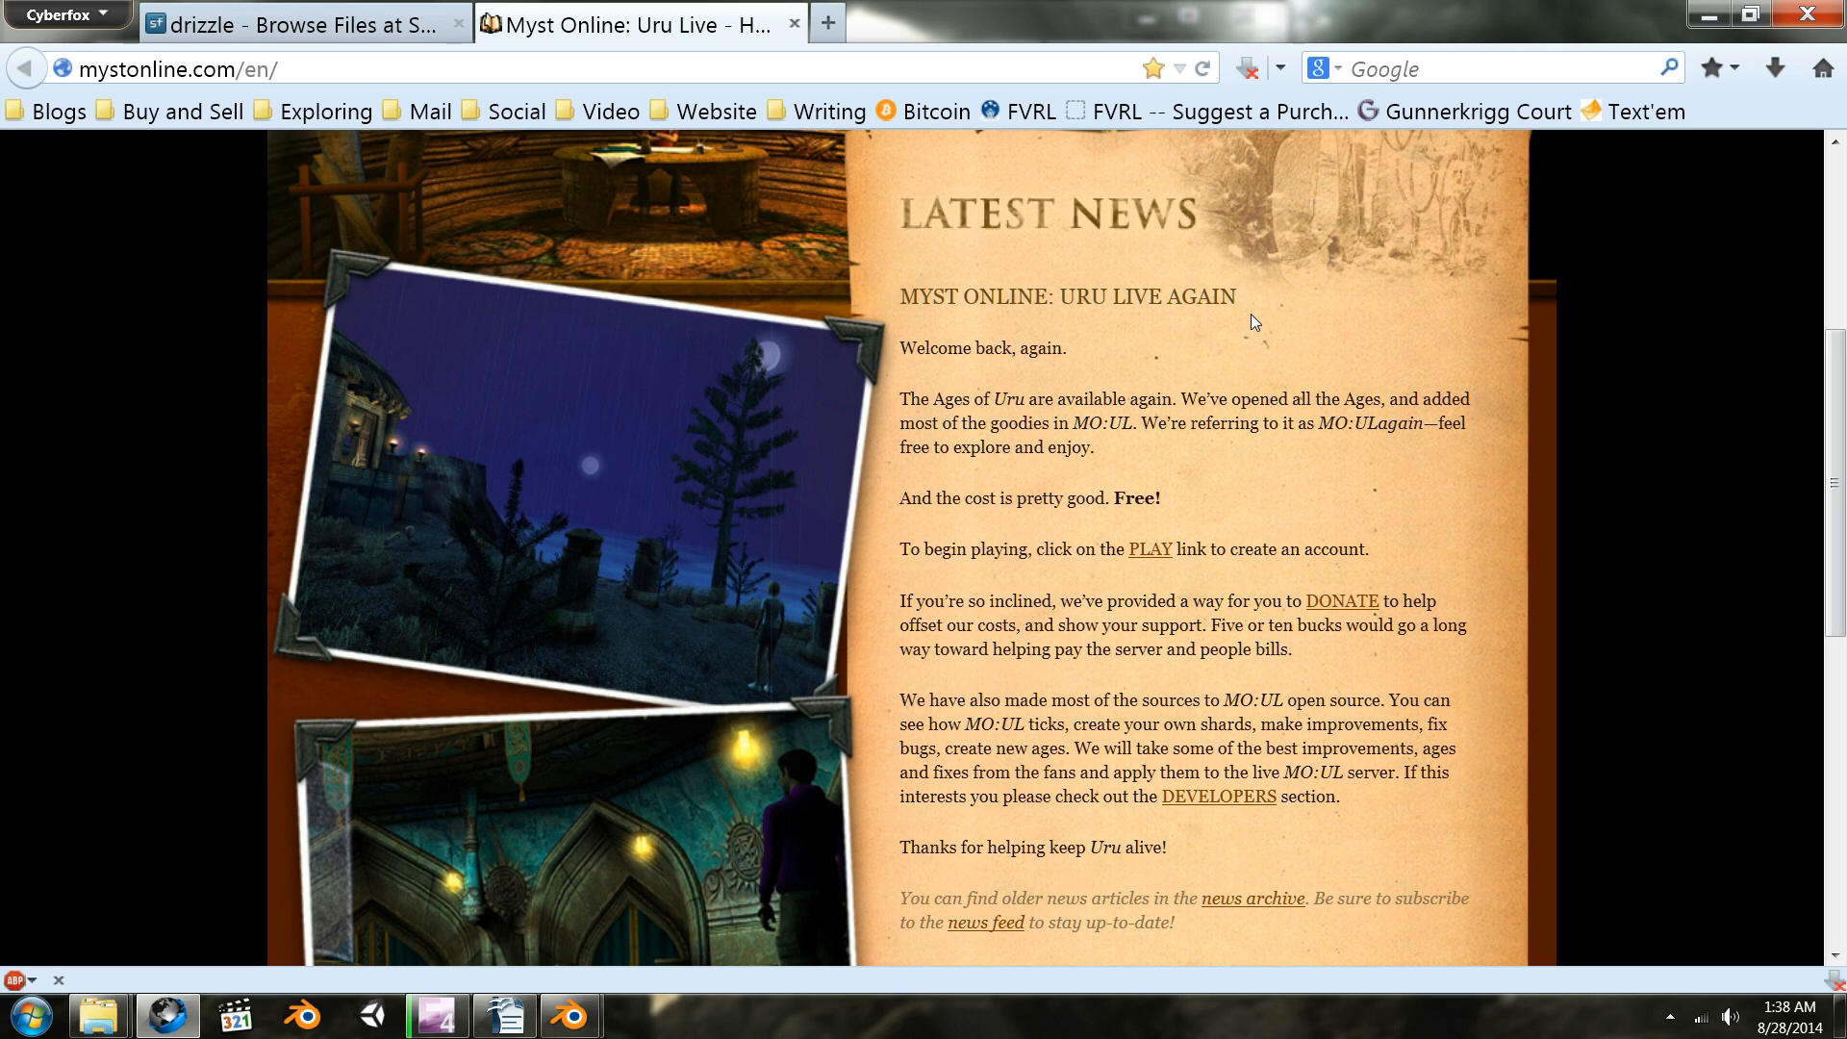
pyautogui.scroll(3, 1236, 382)
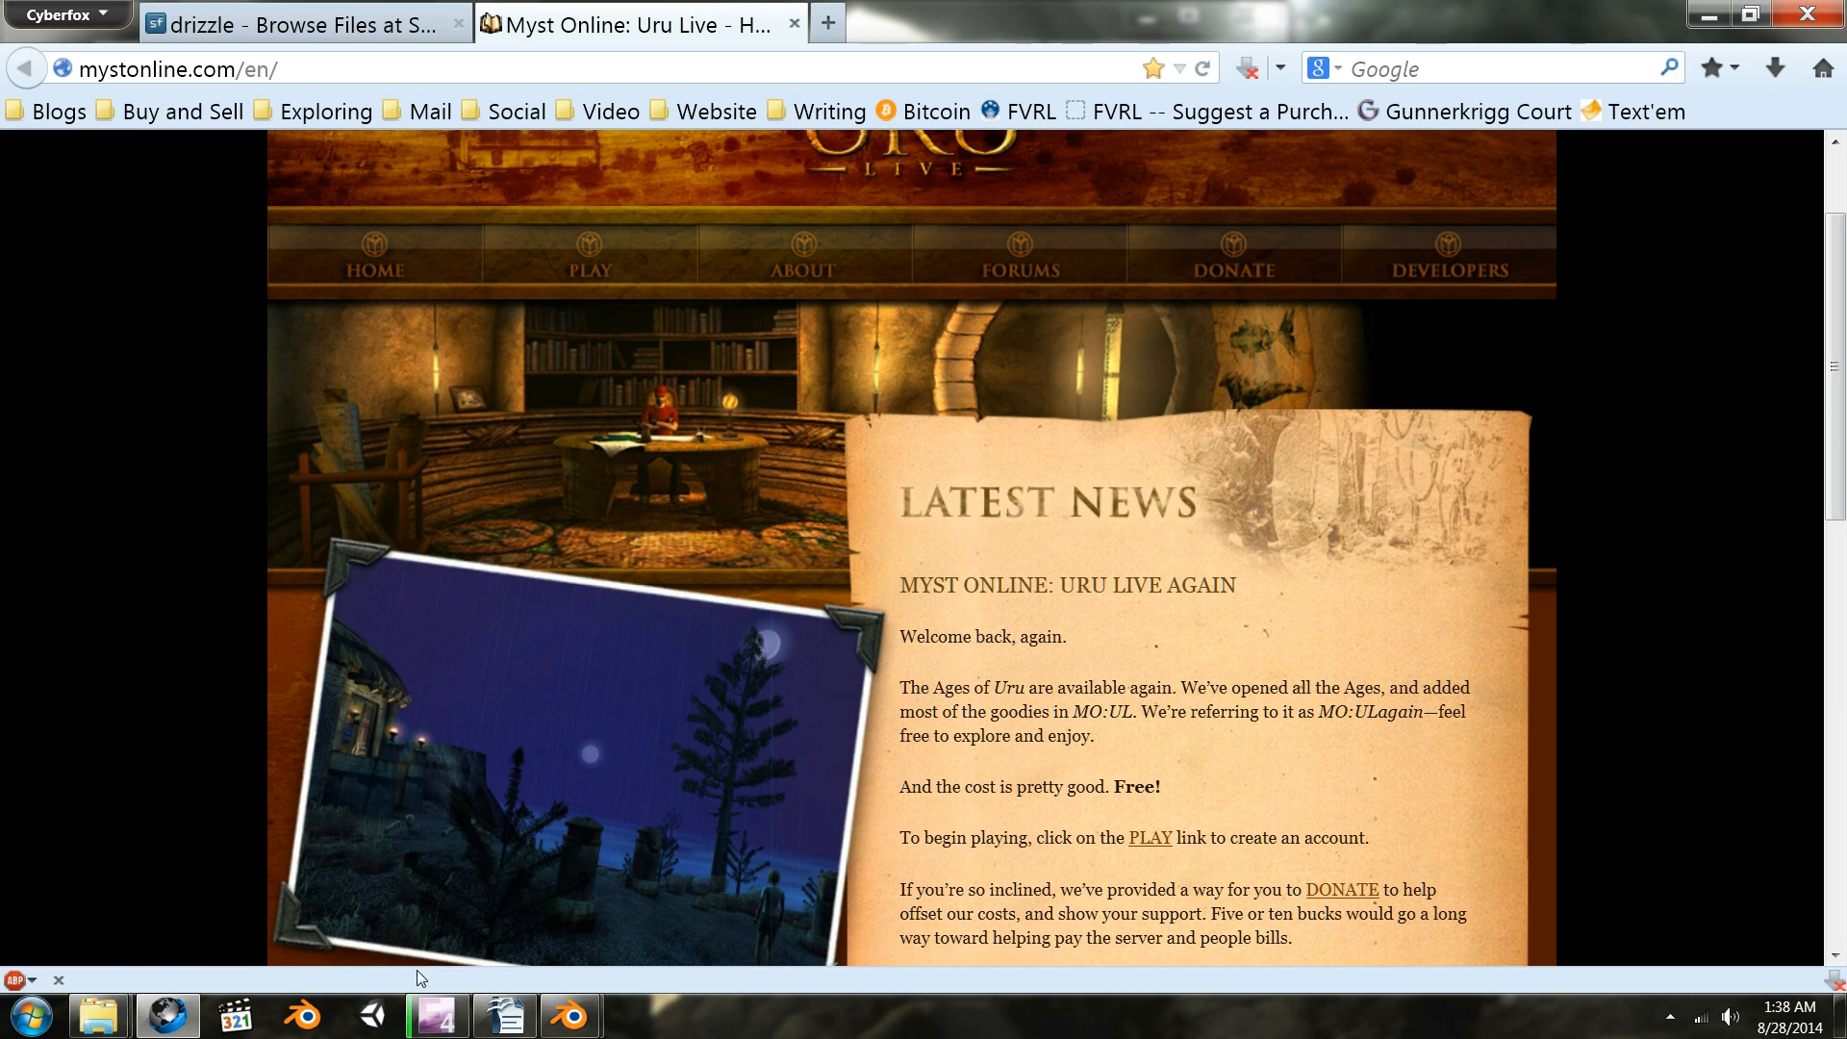
# - Switch to the Blender Age Builders document in OpenOffice Writer and add a "To Do:" line below the "Part 8 – Using Drizzle" heading
pyautogui.click(504, 1016)
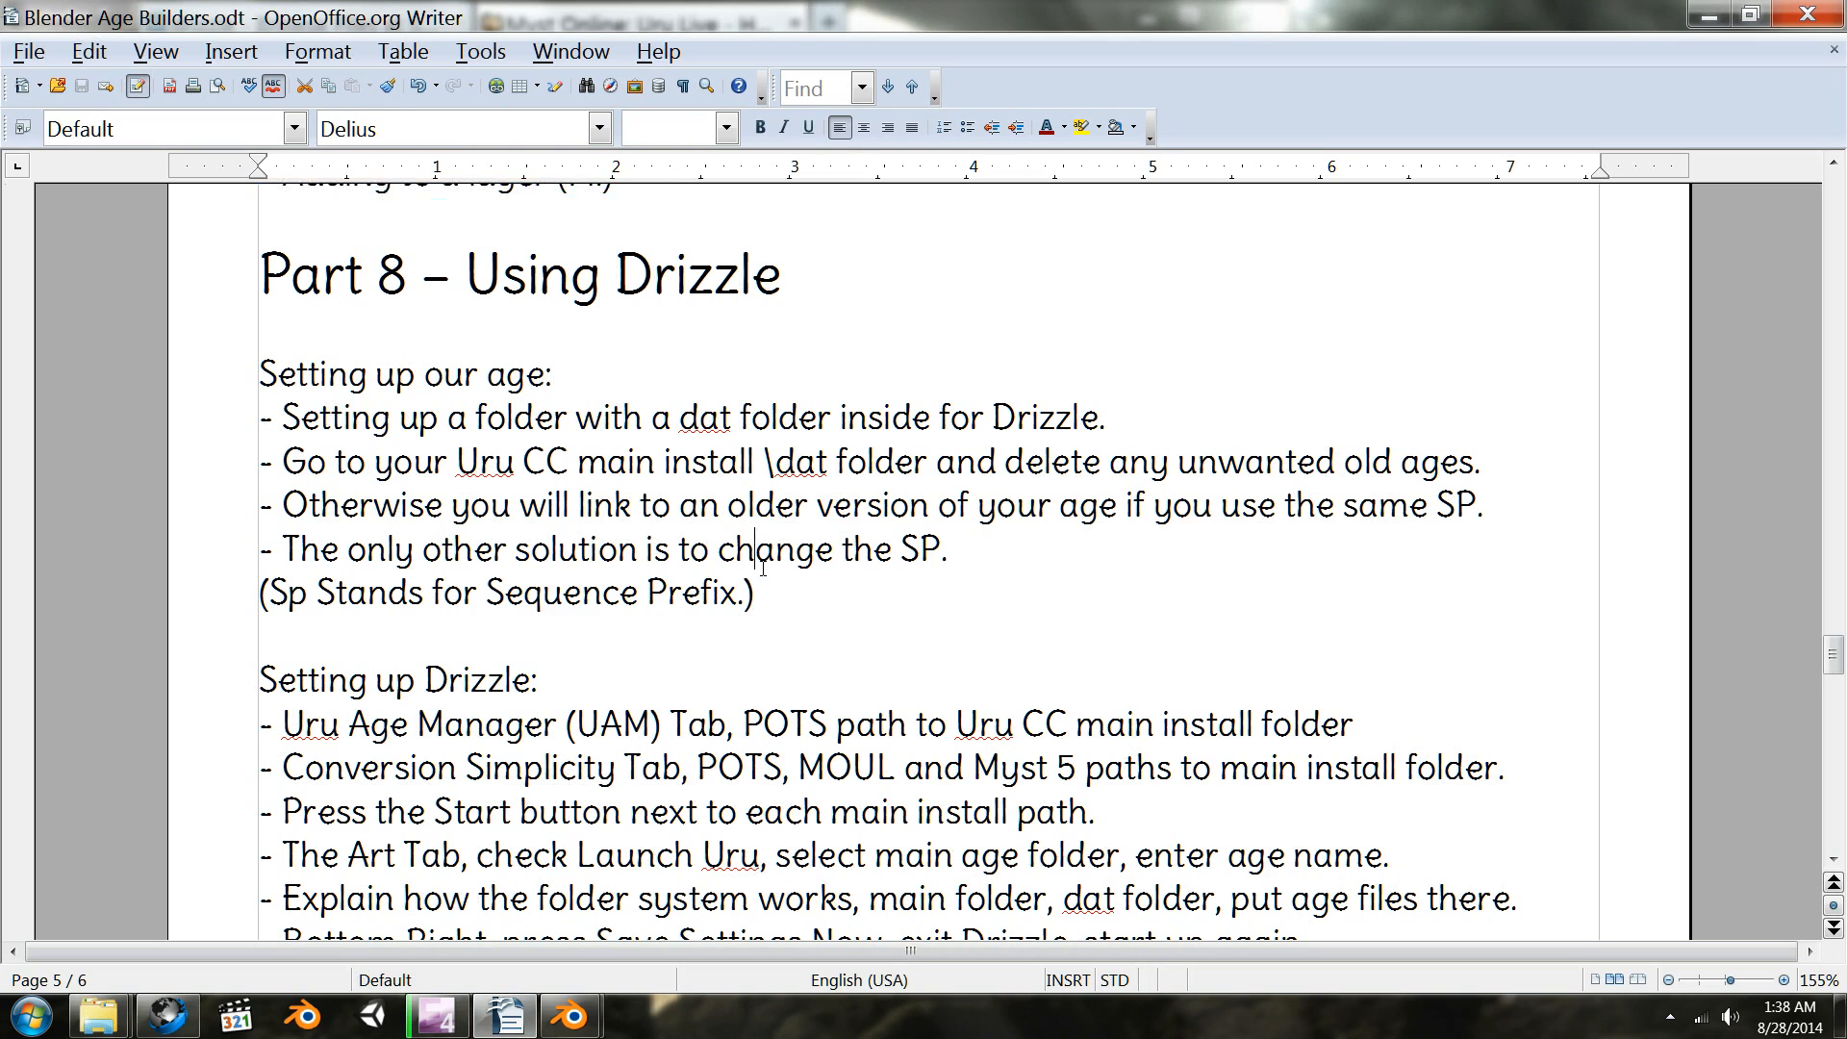
pyautogui.scroll(-2, 763, 575)
pyautogui.scroll(3, 550, 496)
pyautogui.click(422, 523)
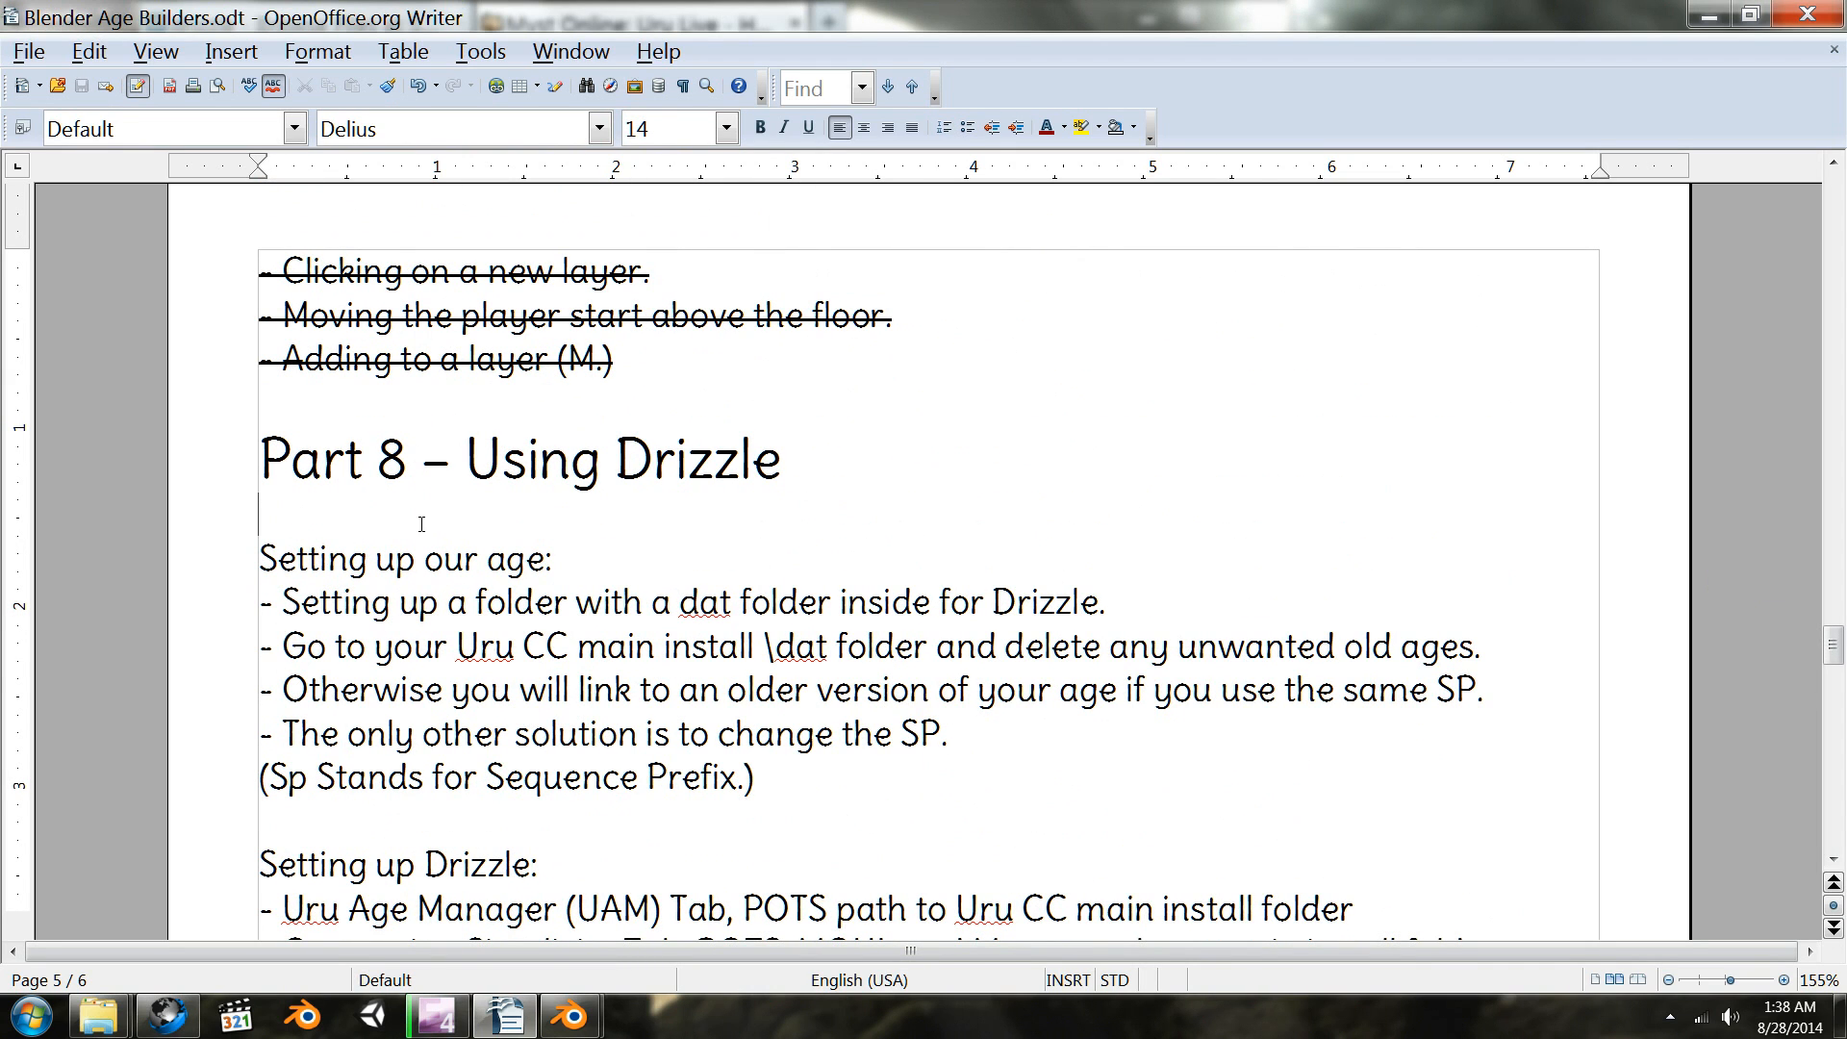
pyautogui.press('Return')
pyautogui.press('Return')
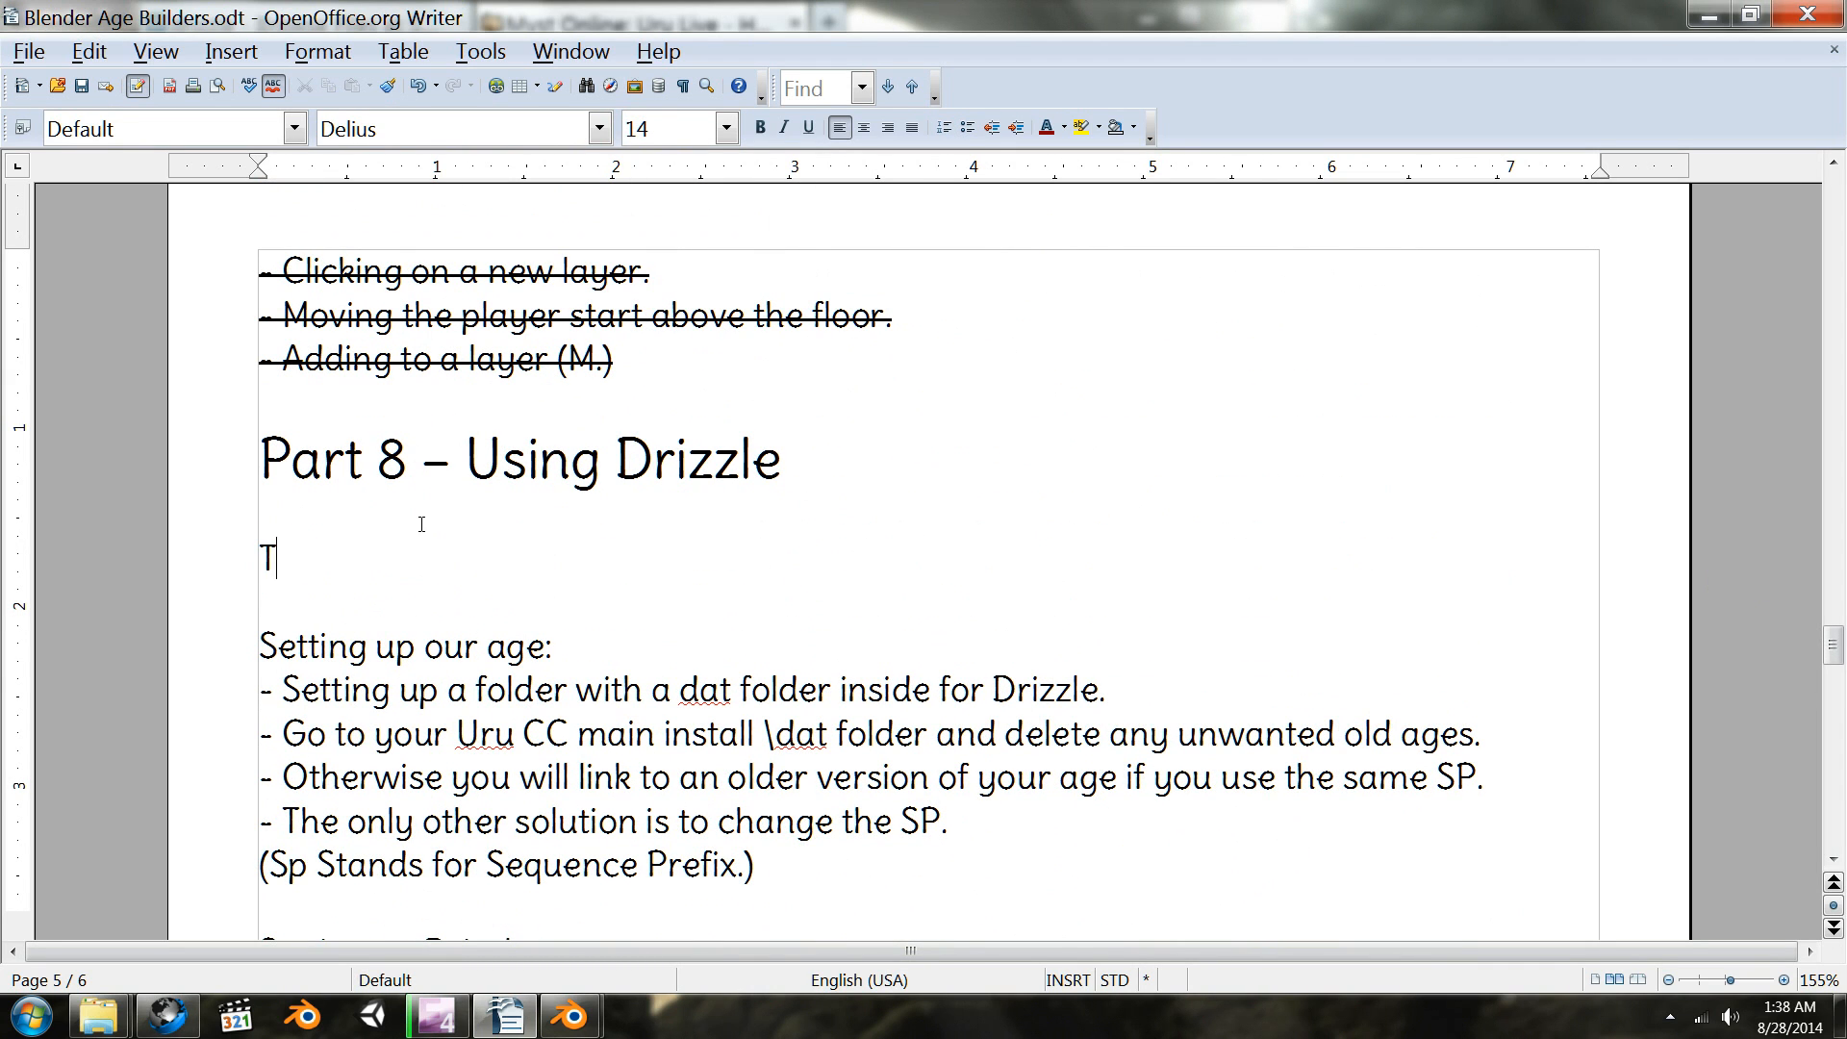
pyautogui.write('Tod')
pyautogui.press('BackSpace')
pyautogui.write('Do:')
pyautogui.press('Return')
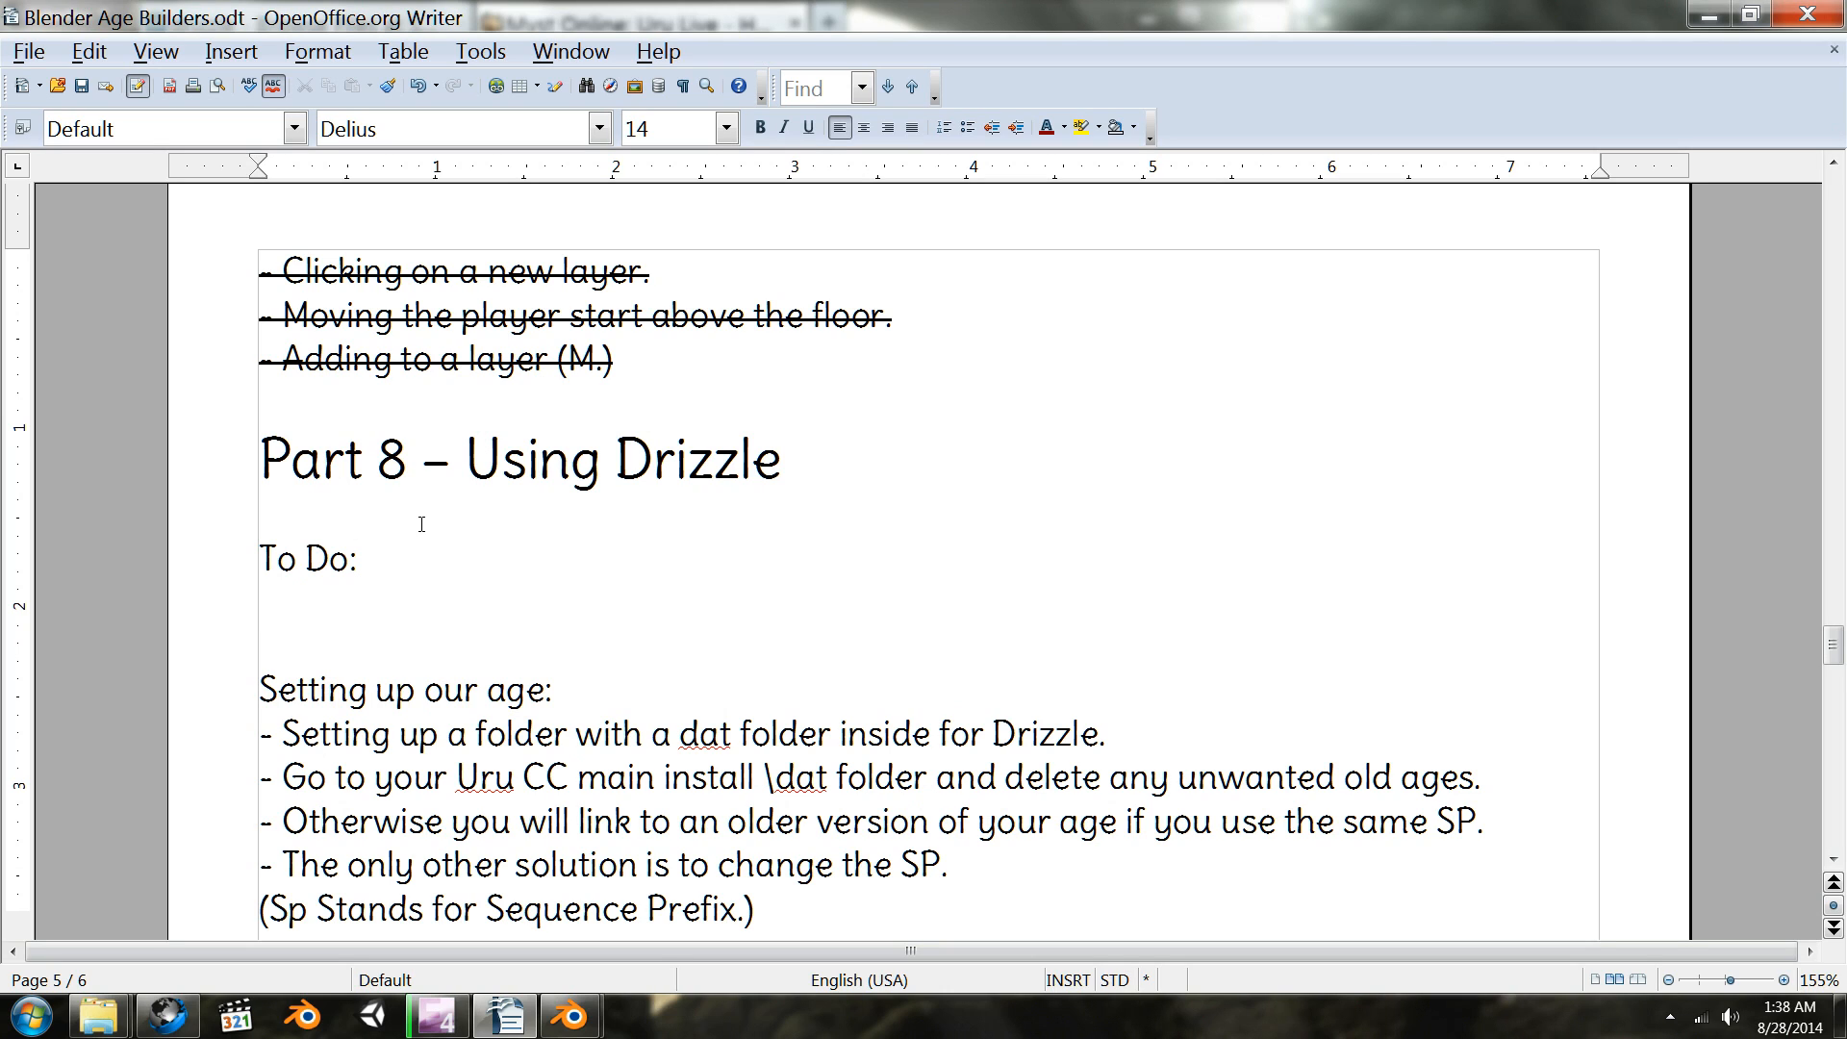
# - Add the item "Using Drizzle to play other ages, from Uru CC, Myst 5 and MOUL." below the "To Do:" line
pyautogui.write('Using Drizz')
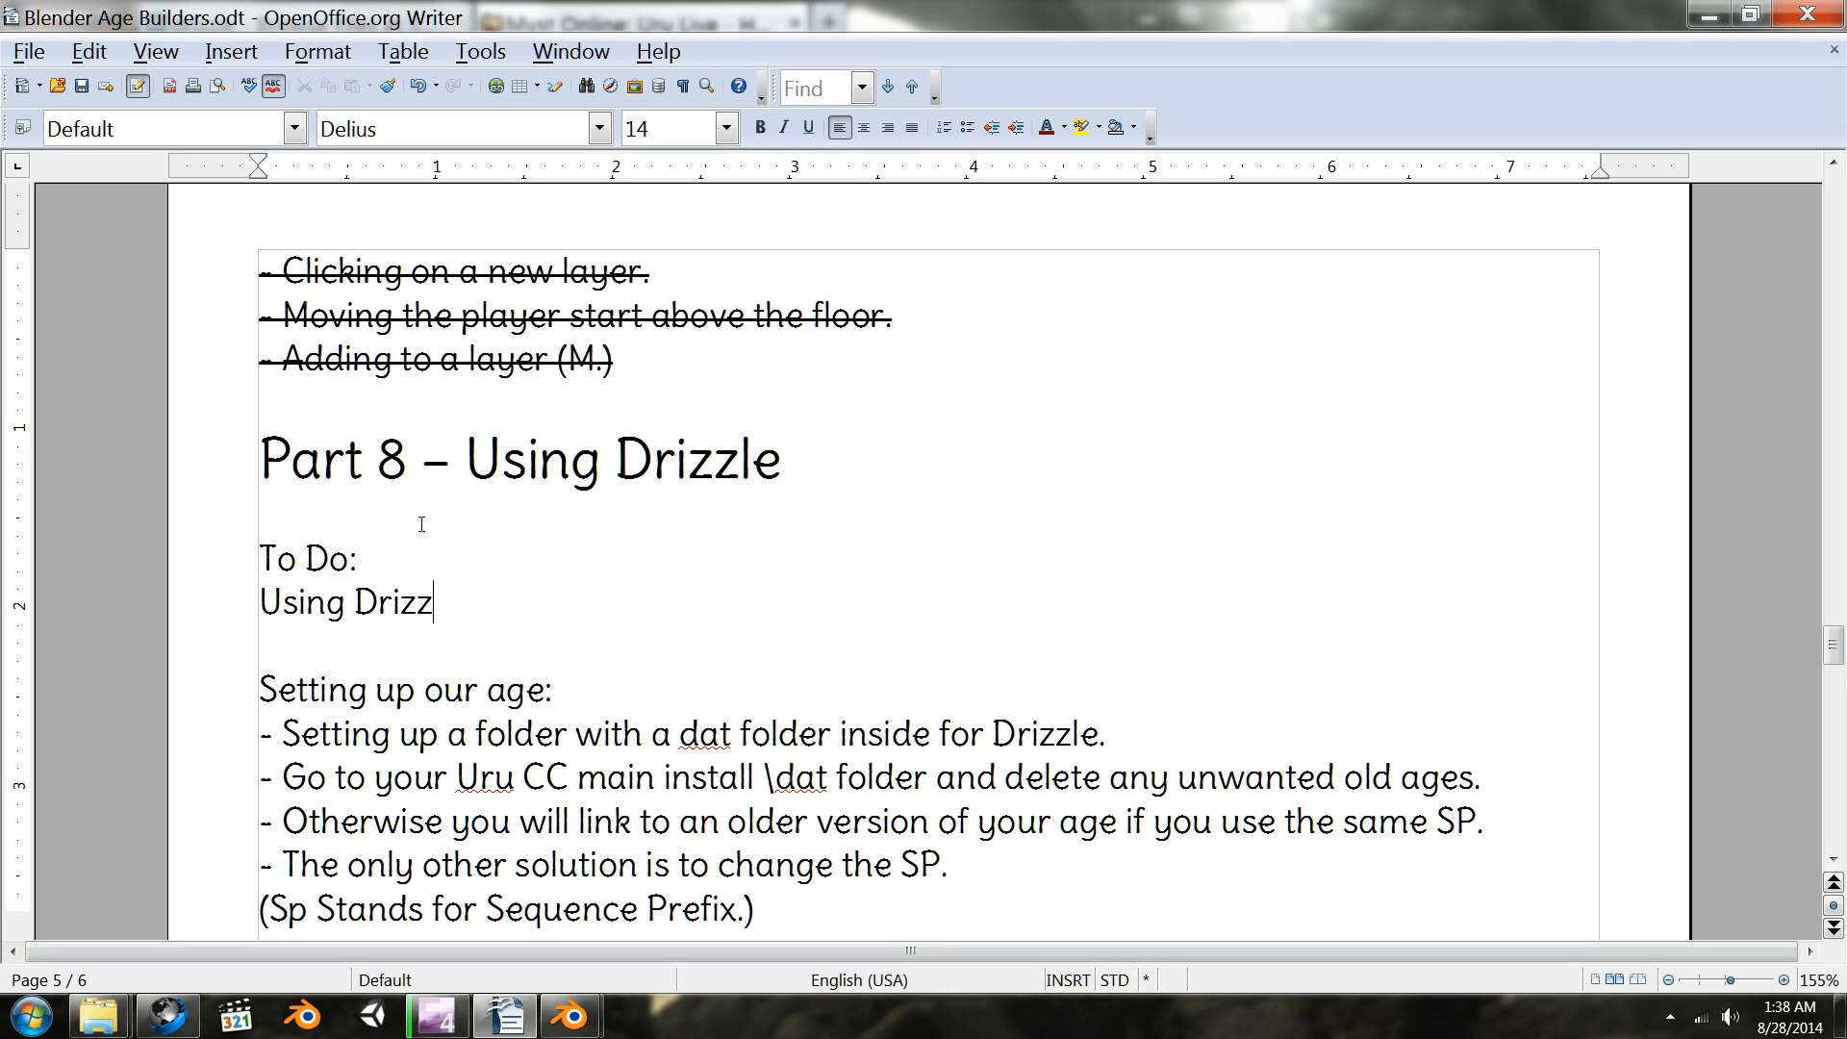
pyautogui.write('le to plauy o')
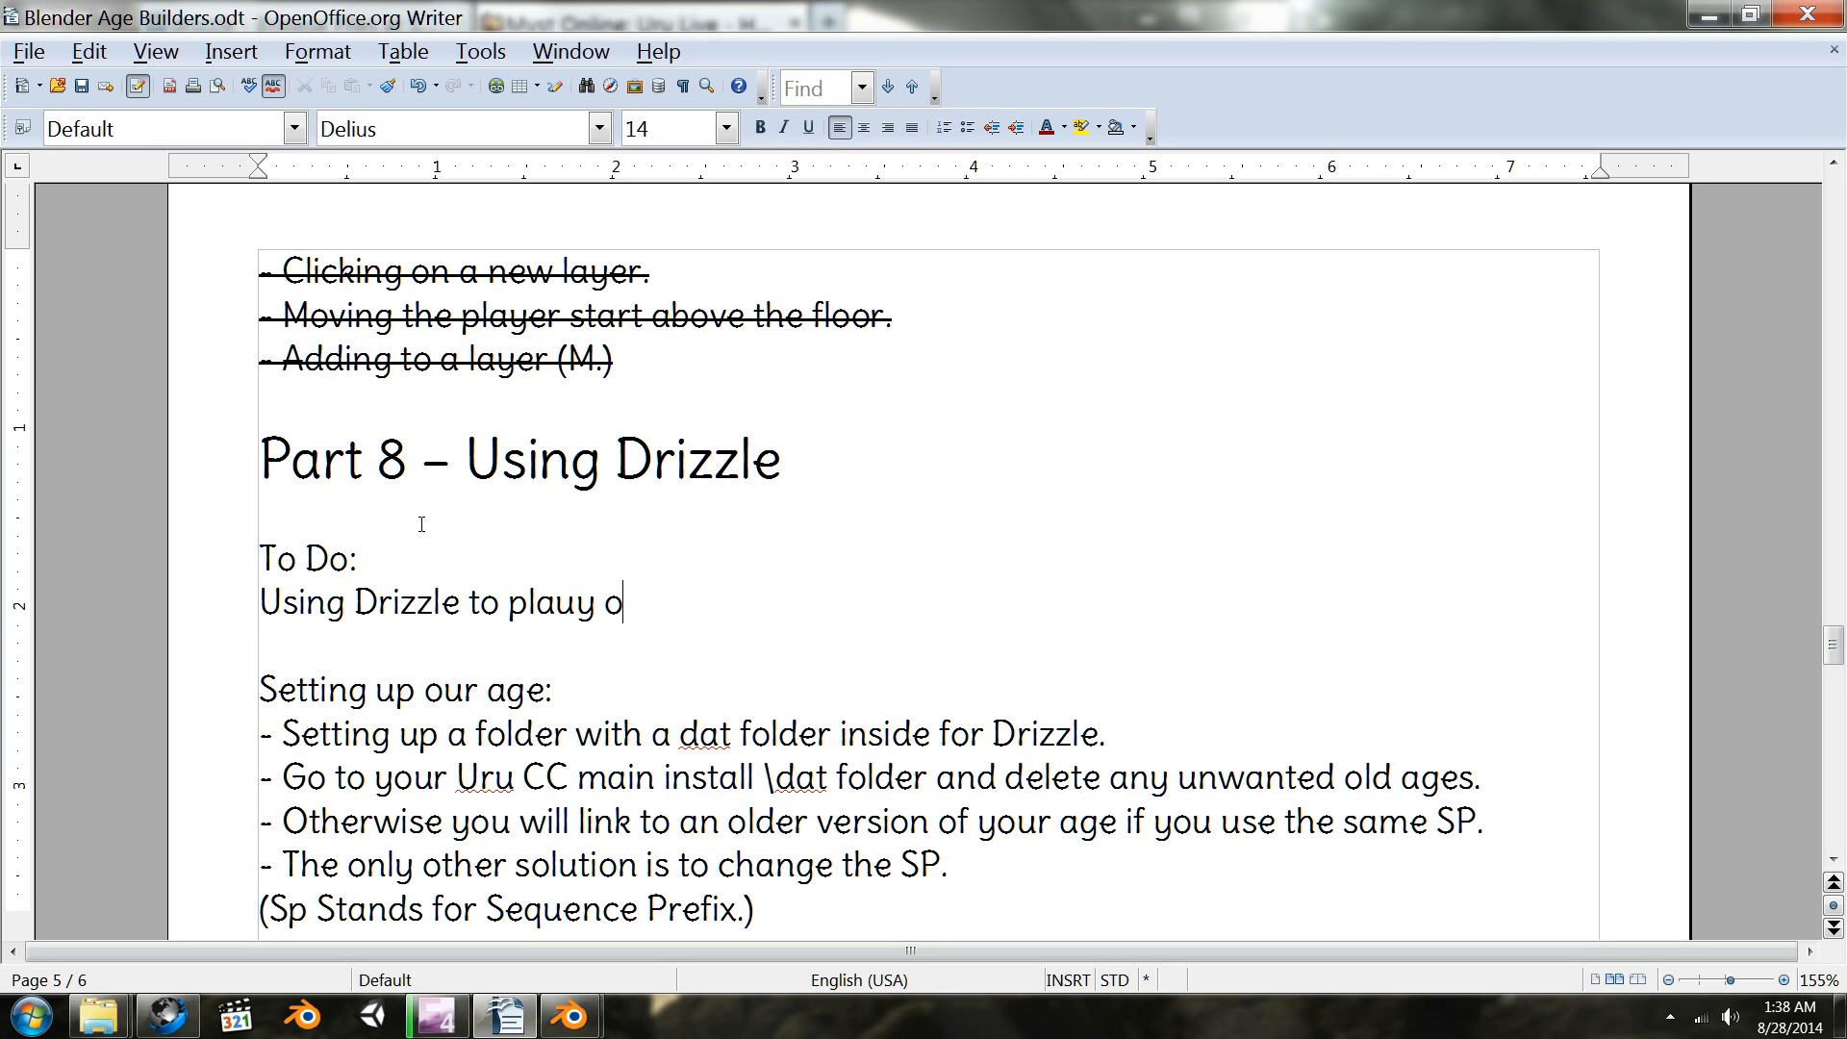
pyautogui.press('BackSpace')
pyautogui.press('BackSpace')
pyautogui.press('BackSpace')
pyautogui.press('BackSpace')
pyautogui.write('y other ages, f')
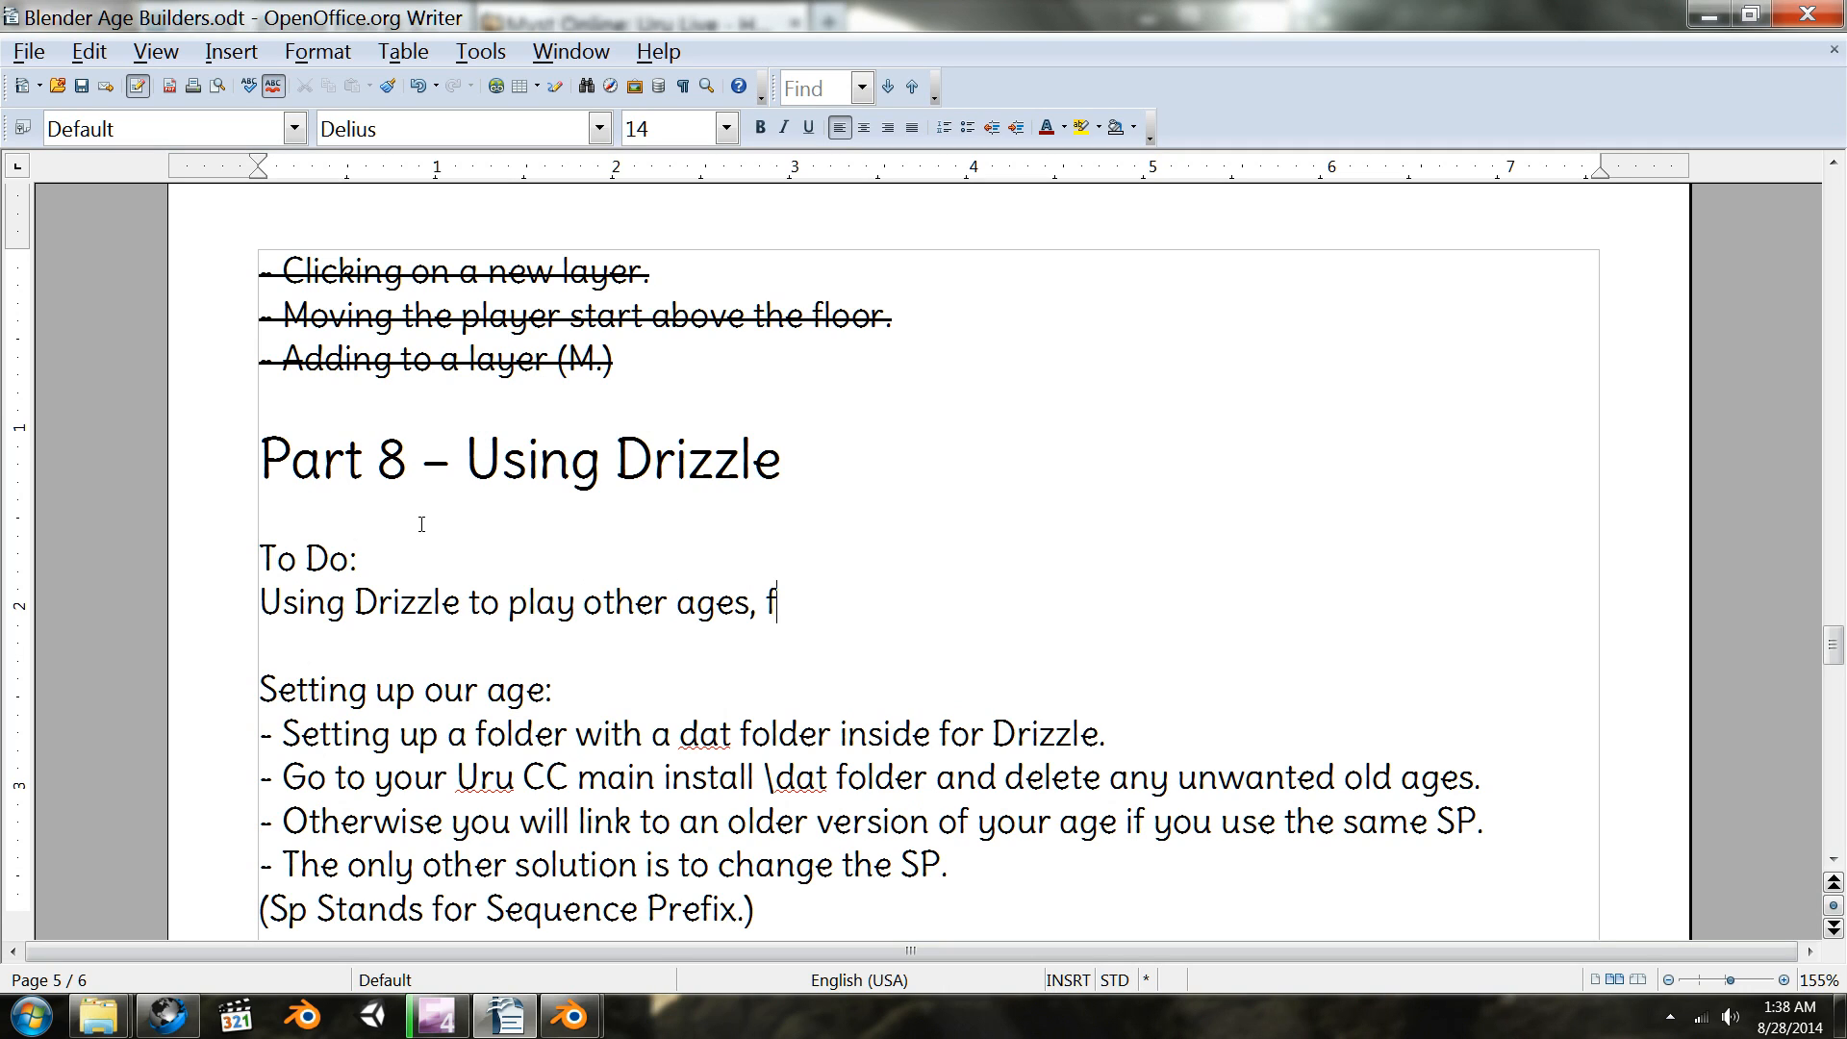
pyautogui.write('rom Uru CC')
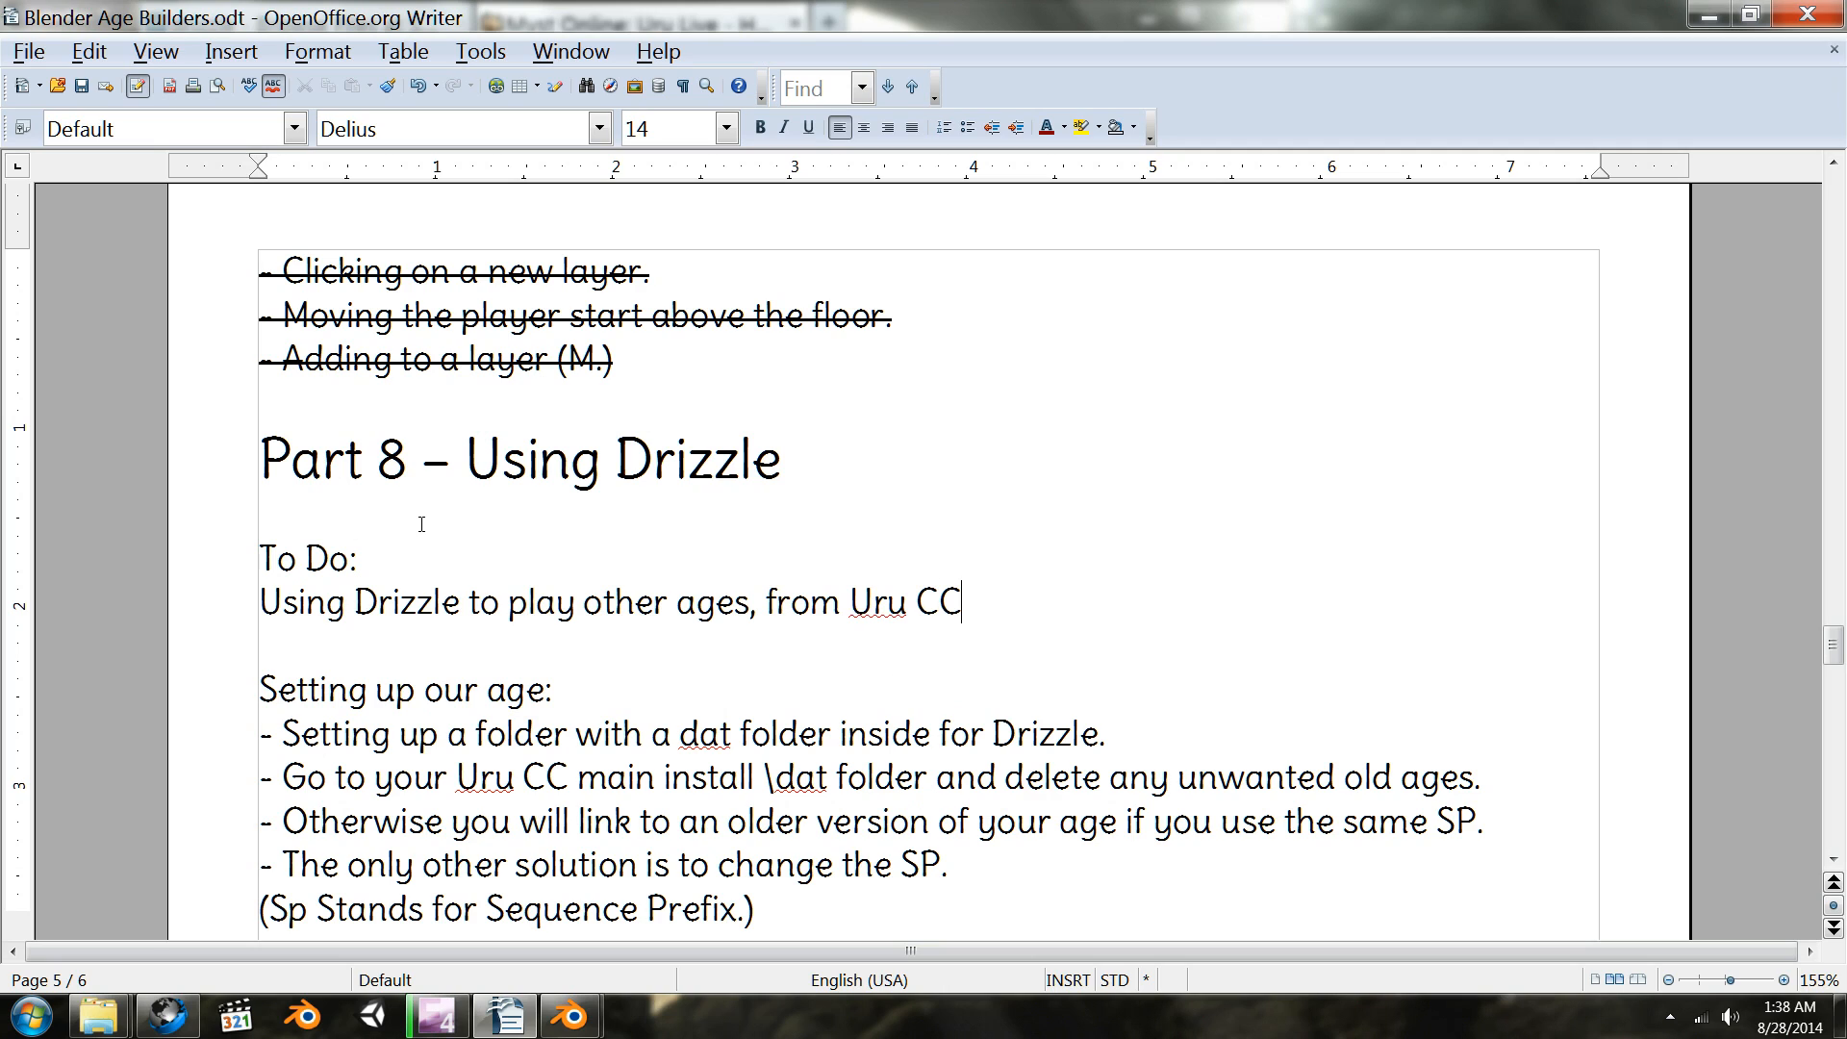
pyautogui.write(', Myst 5 and MOUL.')
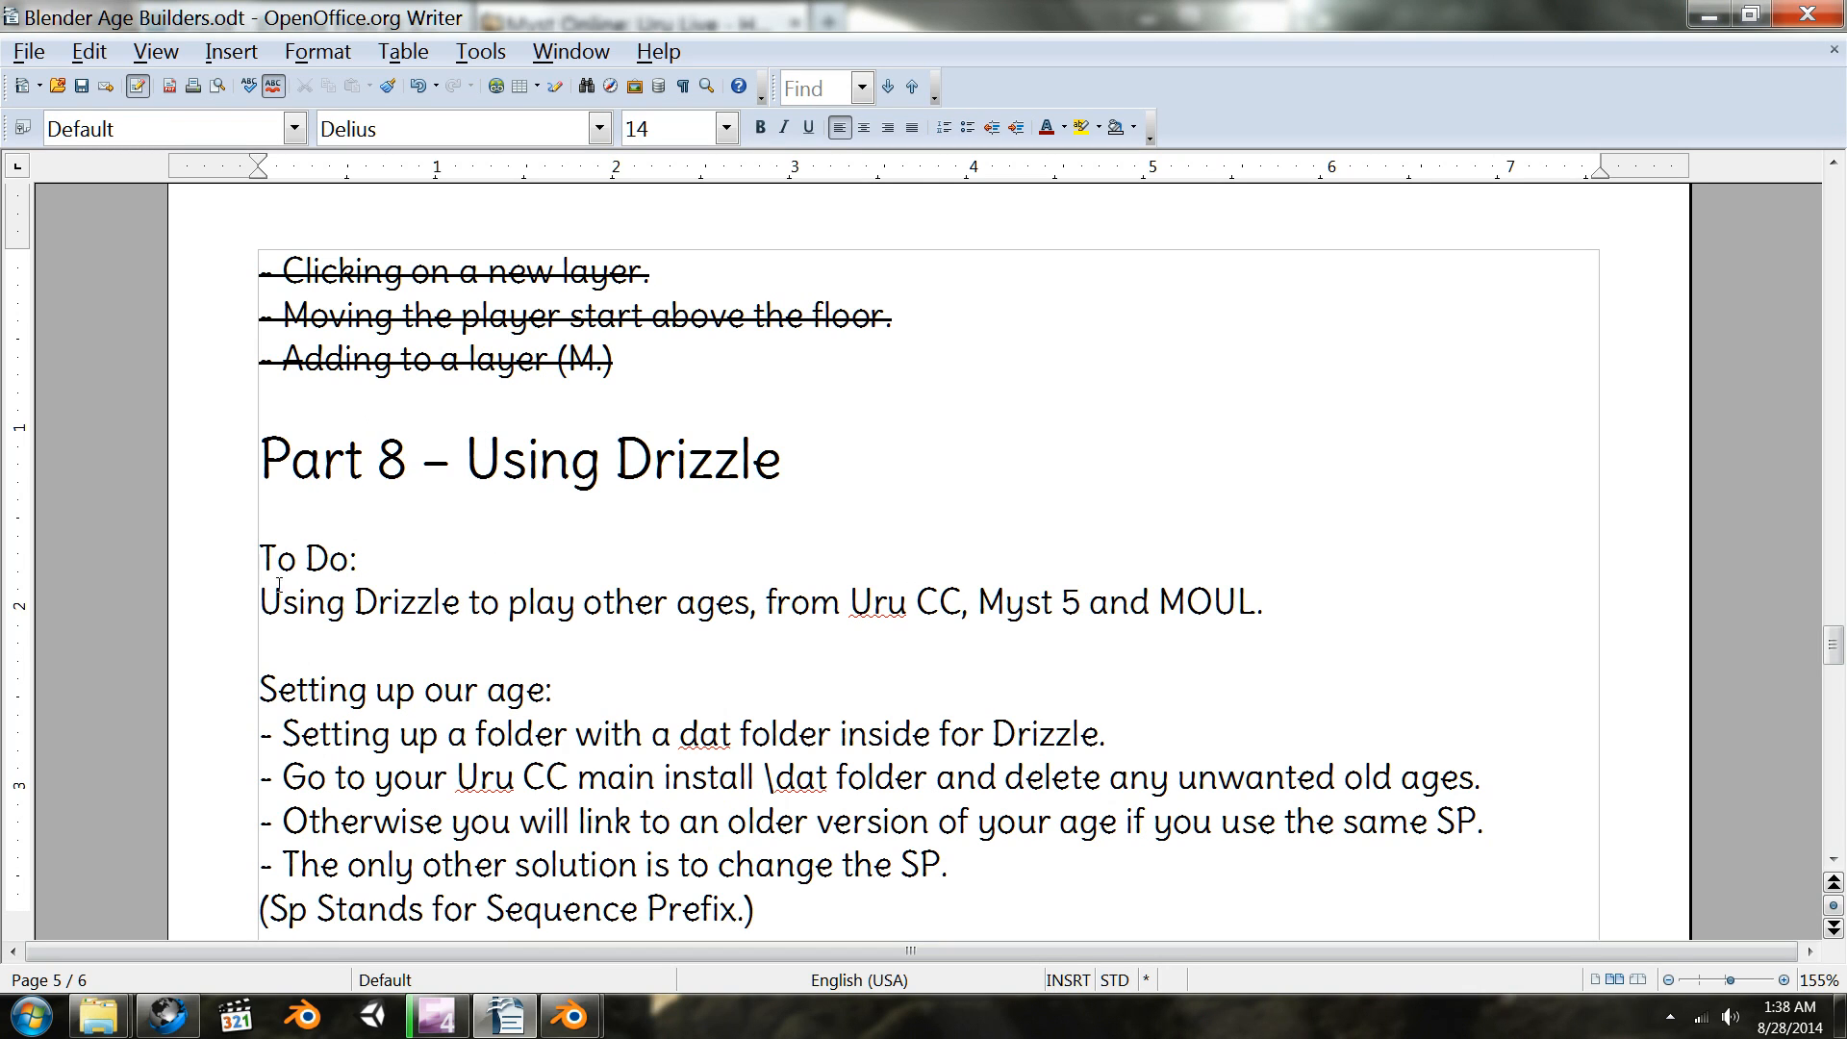
# - Apply highlighting to the "To Do:" line and the item below it under the Part 8 heading
pyautogui.moveTo(1311, 576); pyautogui.dragTo(182, 563)
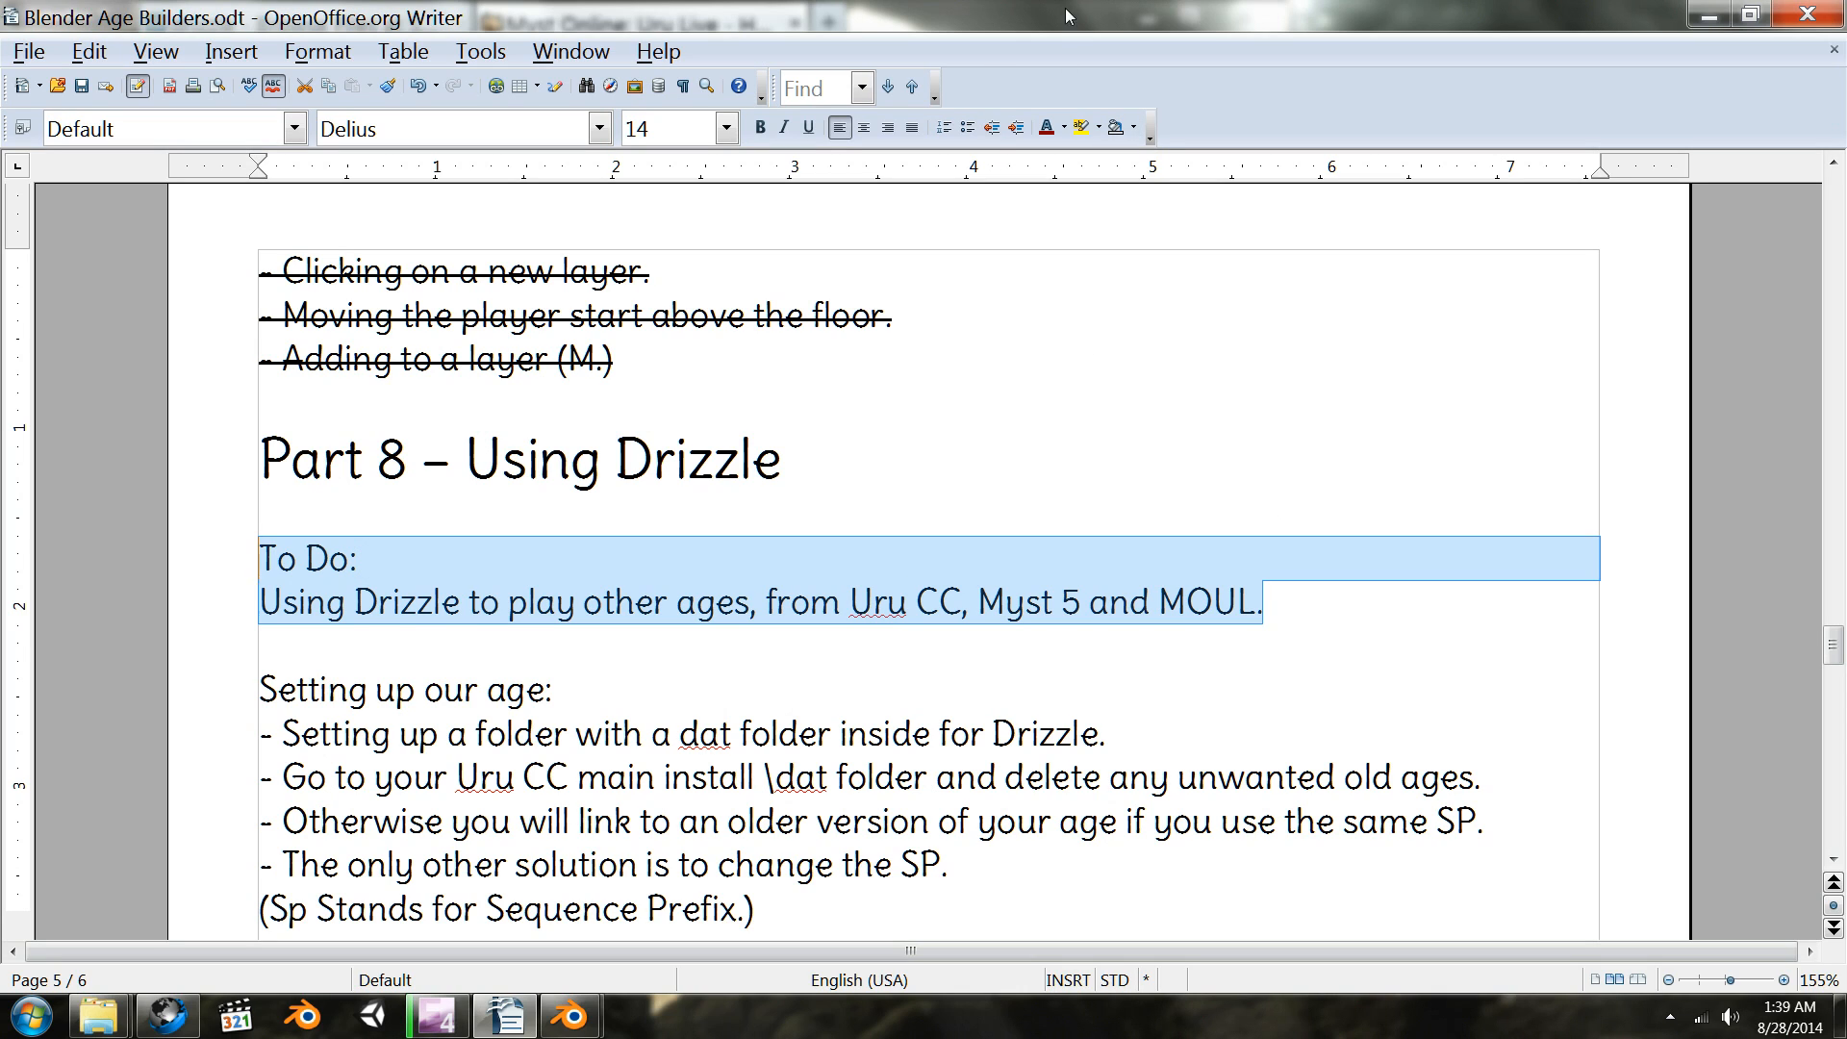
pyautogui.press('Left')
pyautogui.moveTo(1263, 602); pyautogui.dragTo(236, 563)
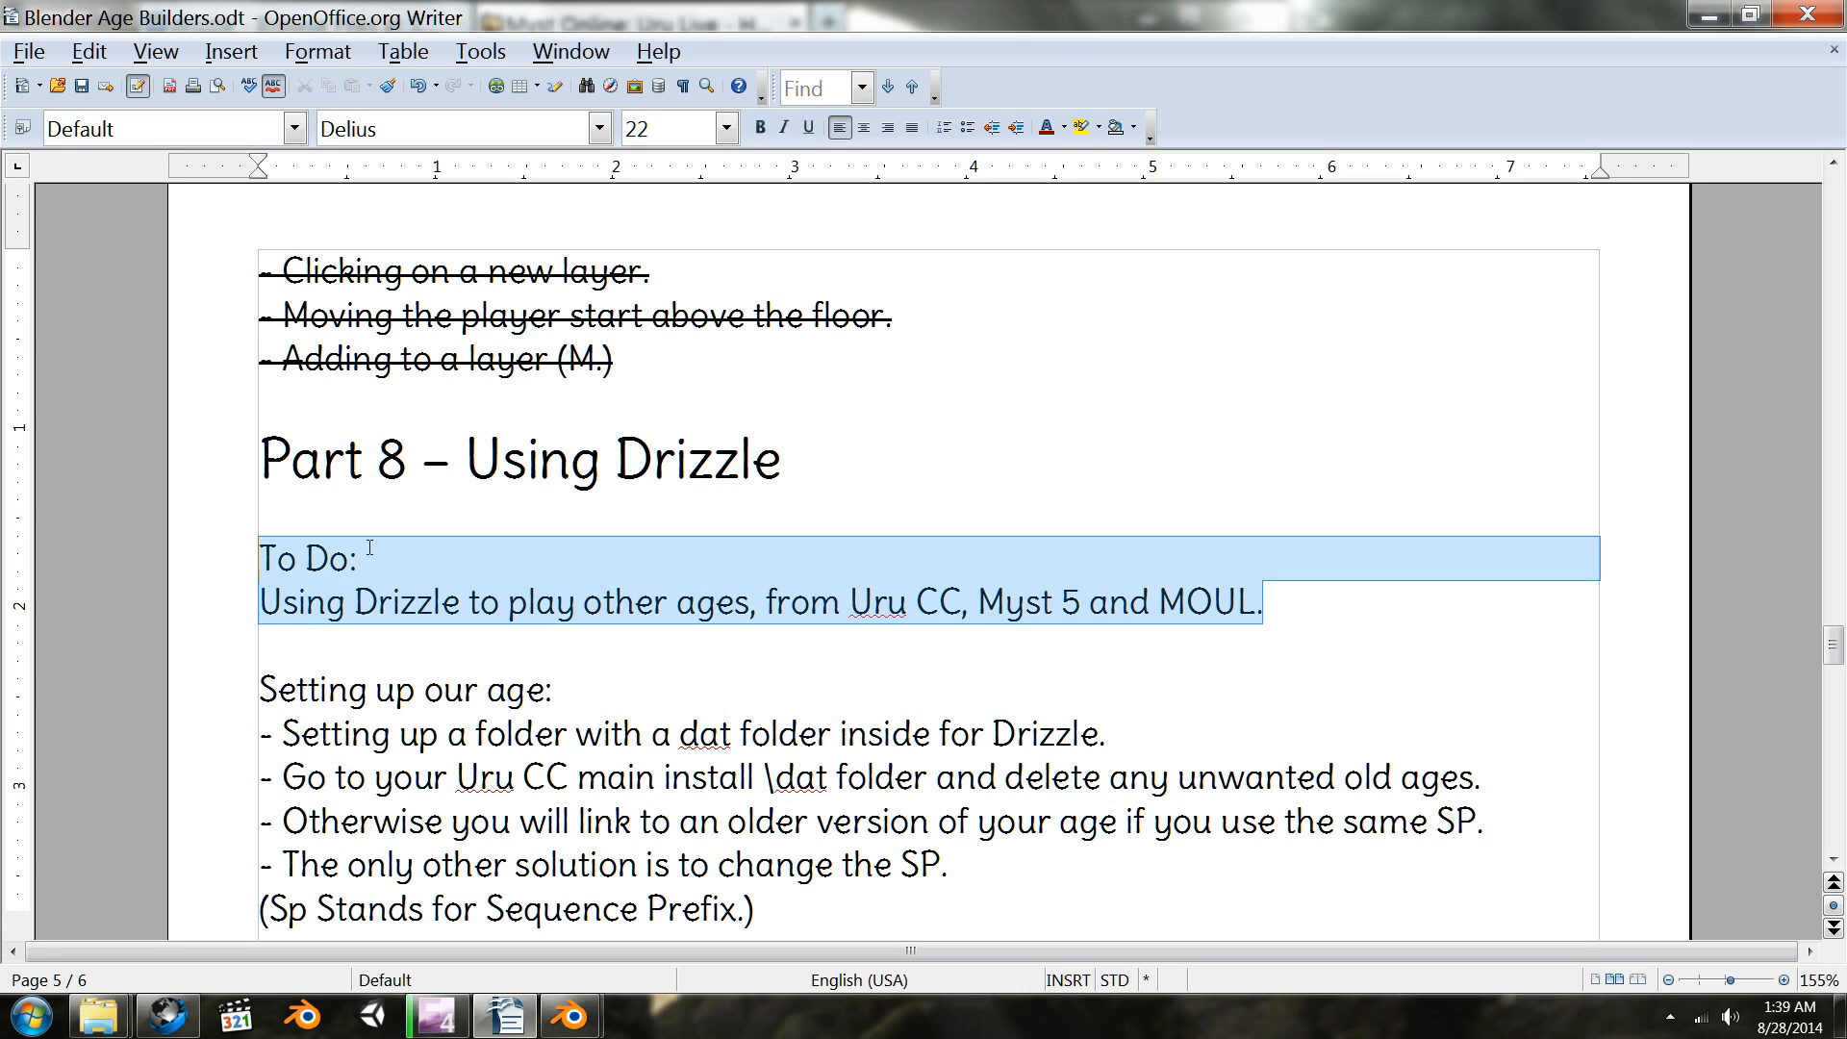
pyautogui.click(1084, 129)
pyautogui.click(1065, 420)
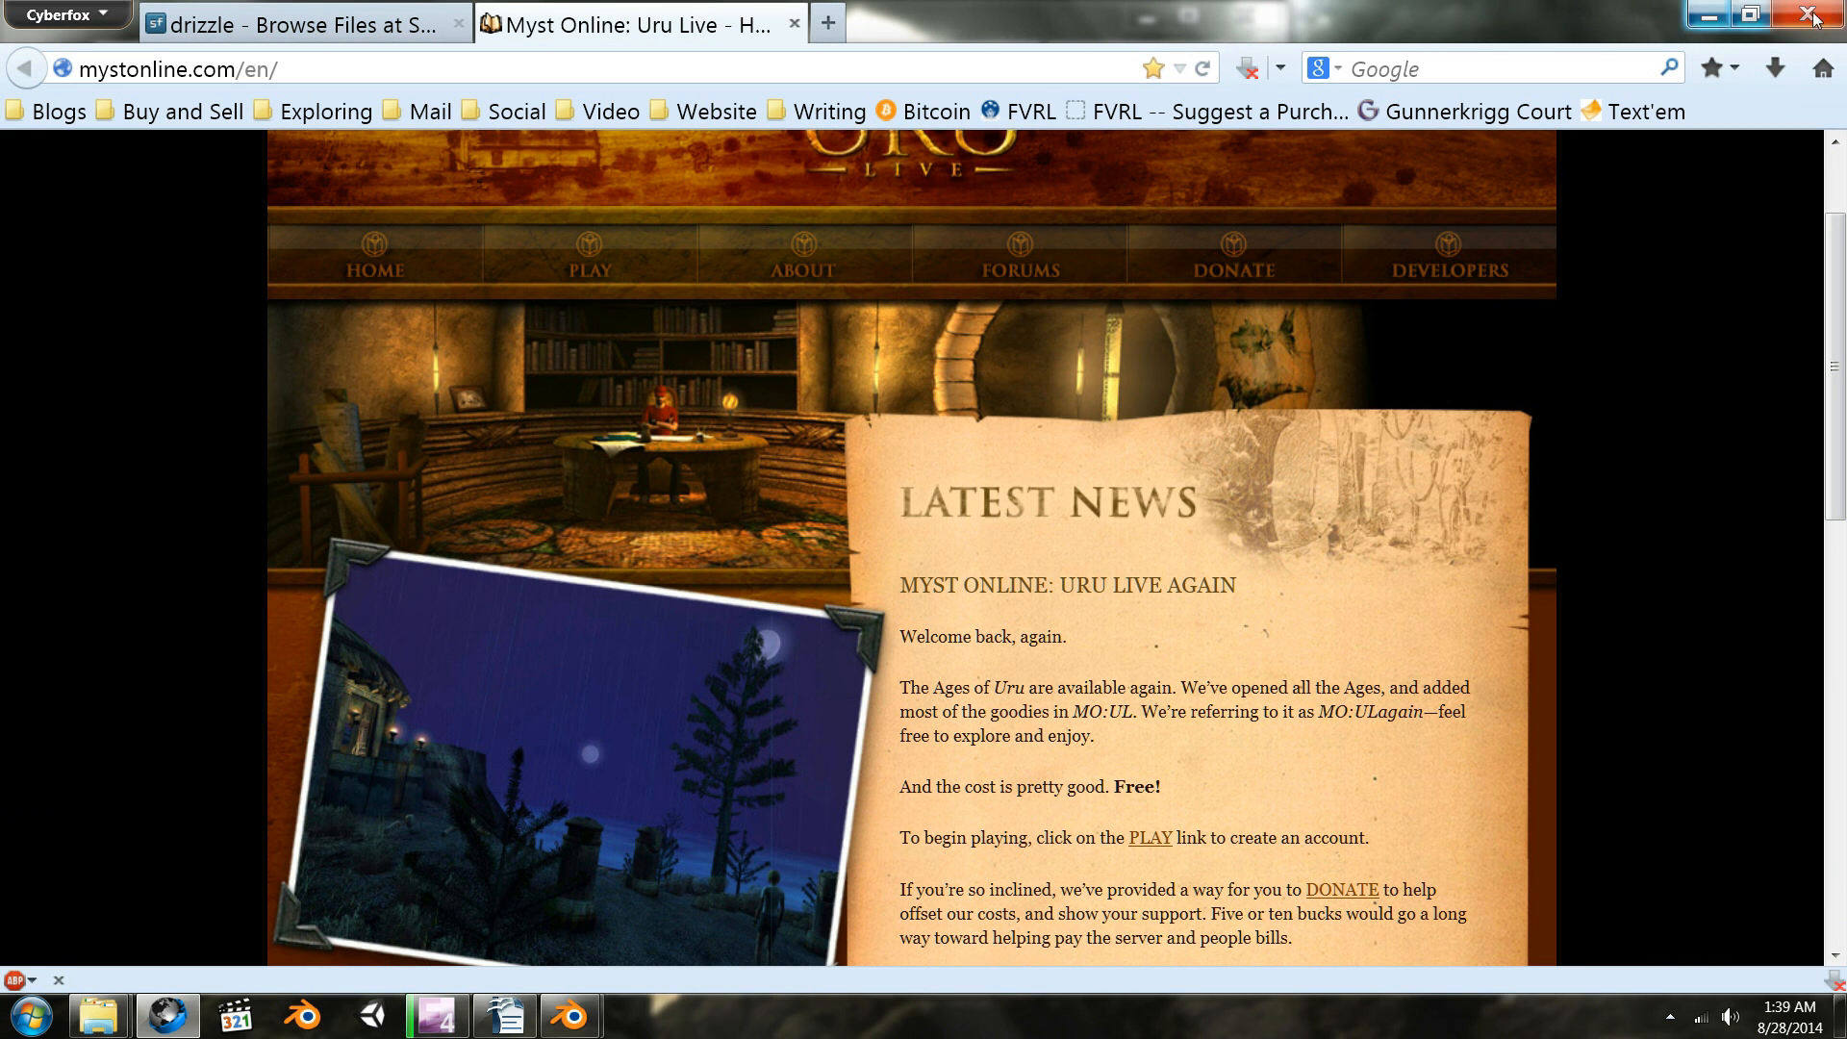
# - Switch to the file manager and launch Drizzle.jar from the Drizzle folder inside the Myst Uru Complete Chronicles install folder
pyautogui.click(1703, 16)
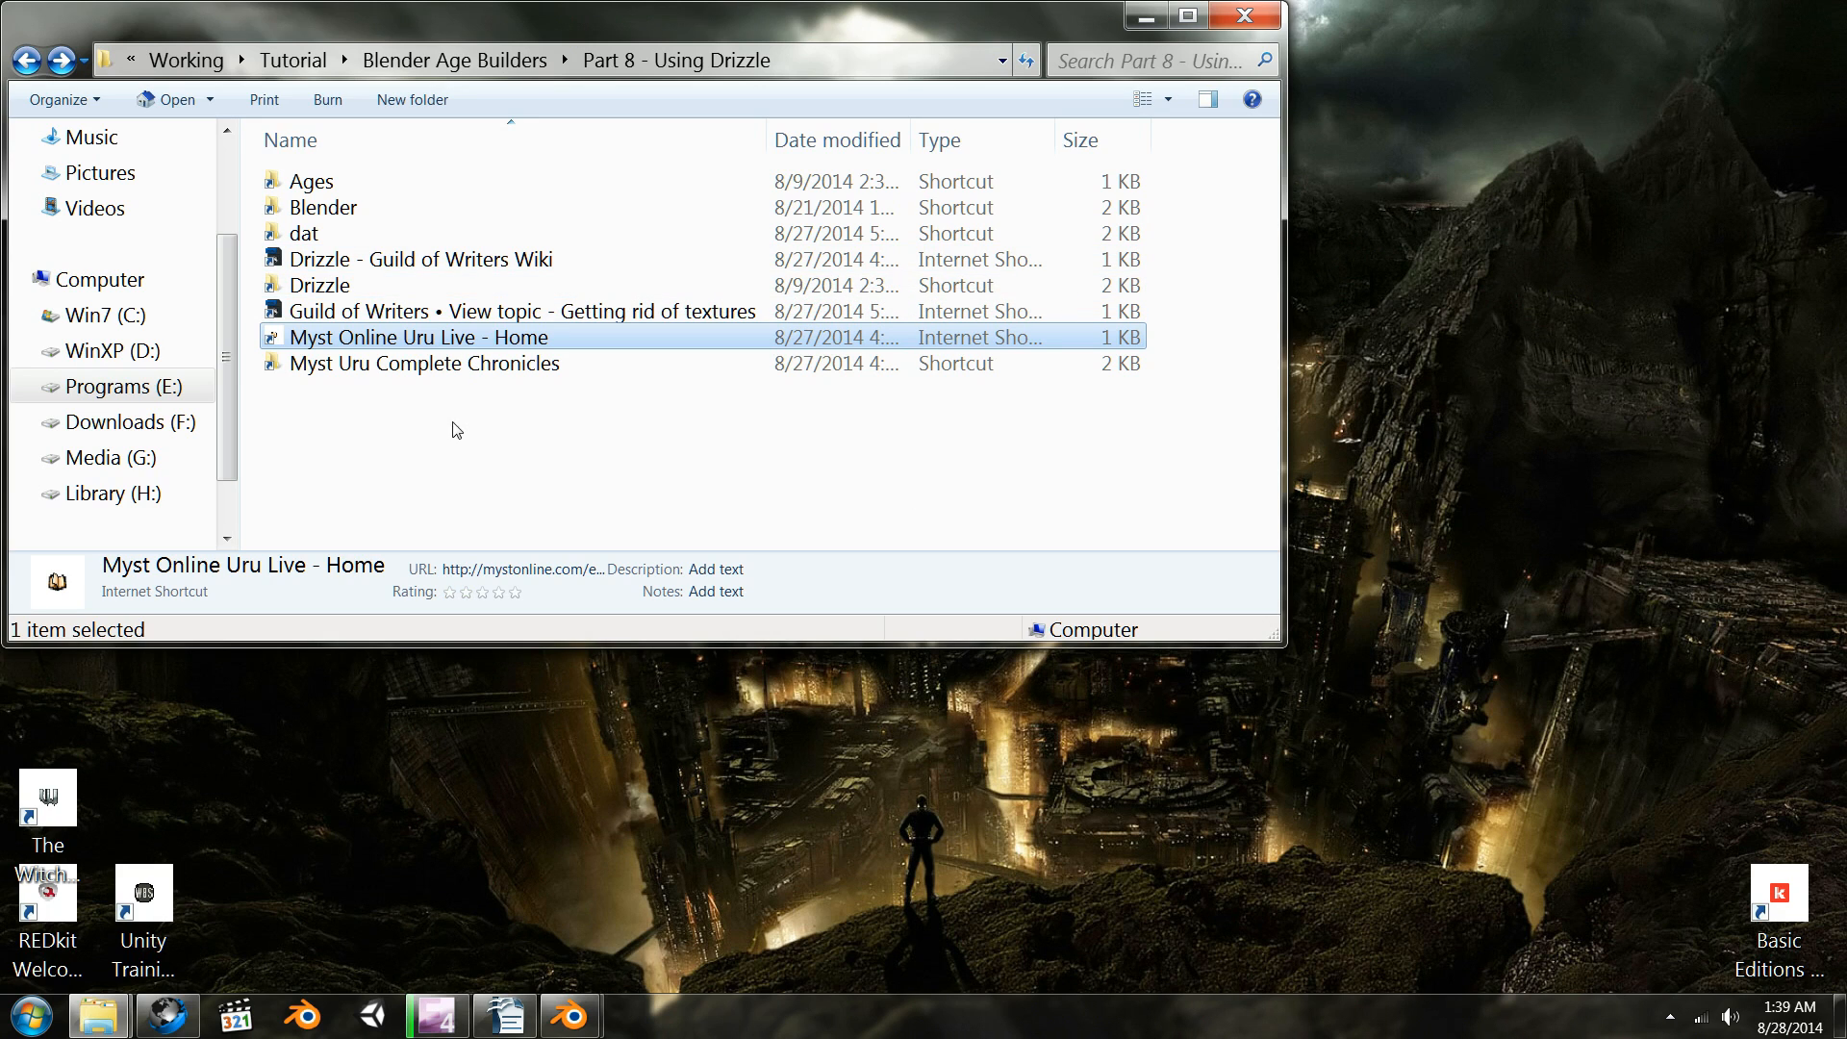
pyautogui.doubleClick(395, 363)
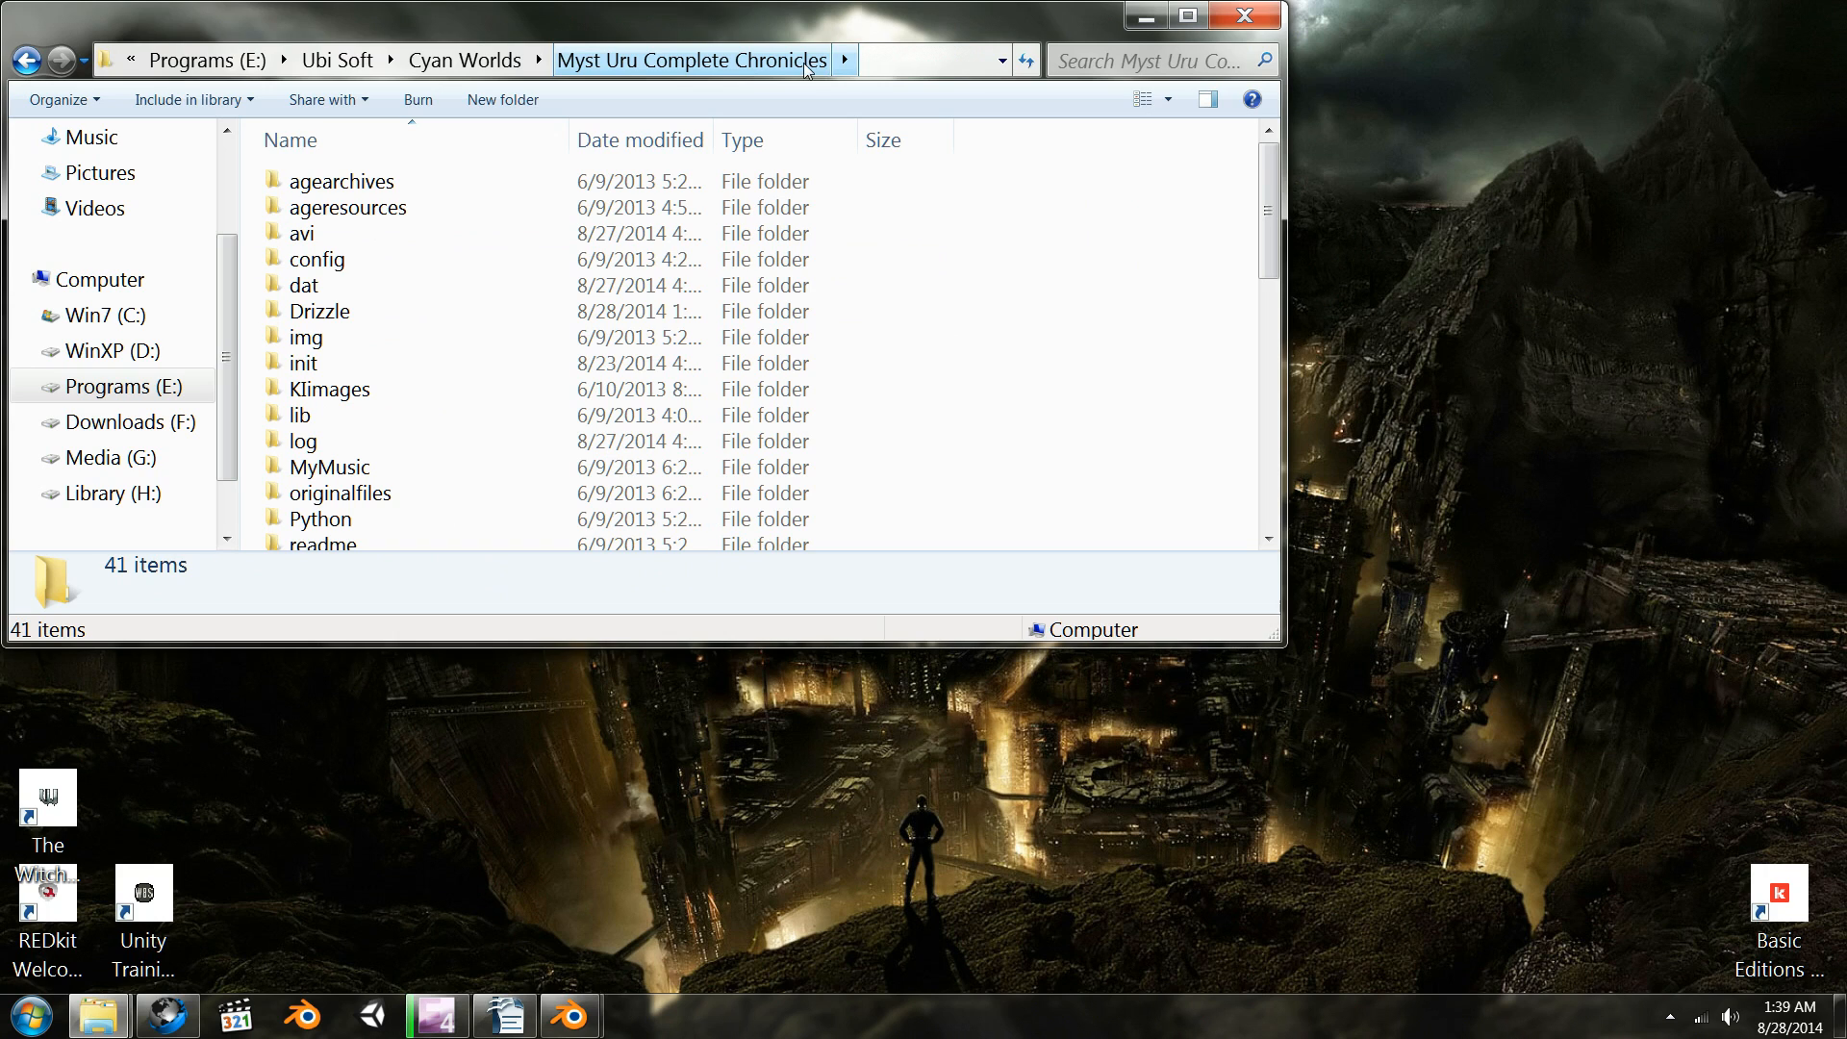
pyautogui.doubleClick(342, 321)
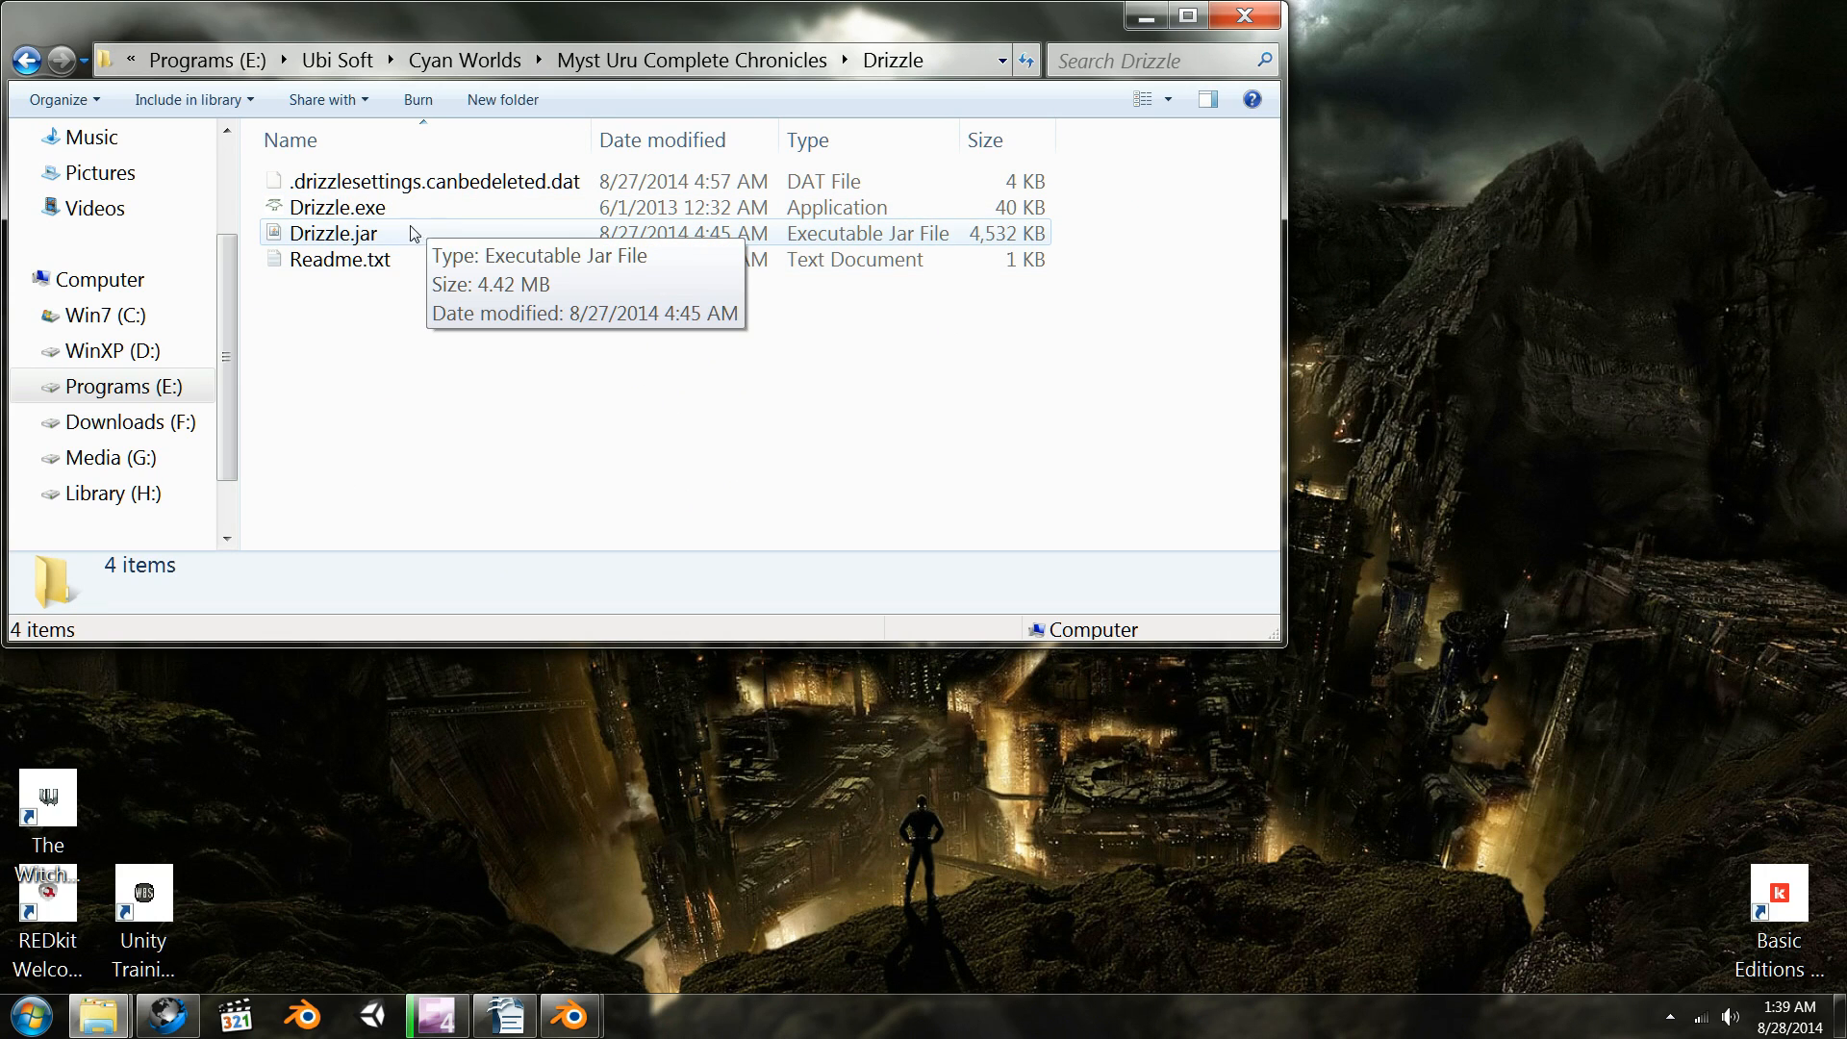
pyautogui.doubleClick(349, 233)
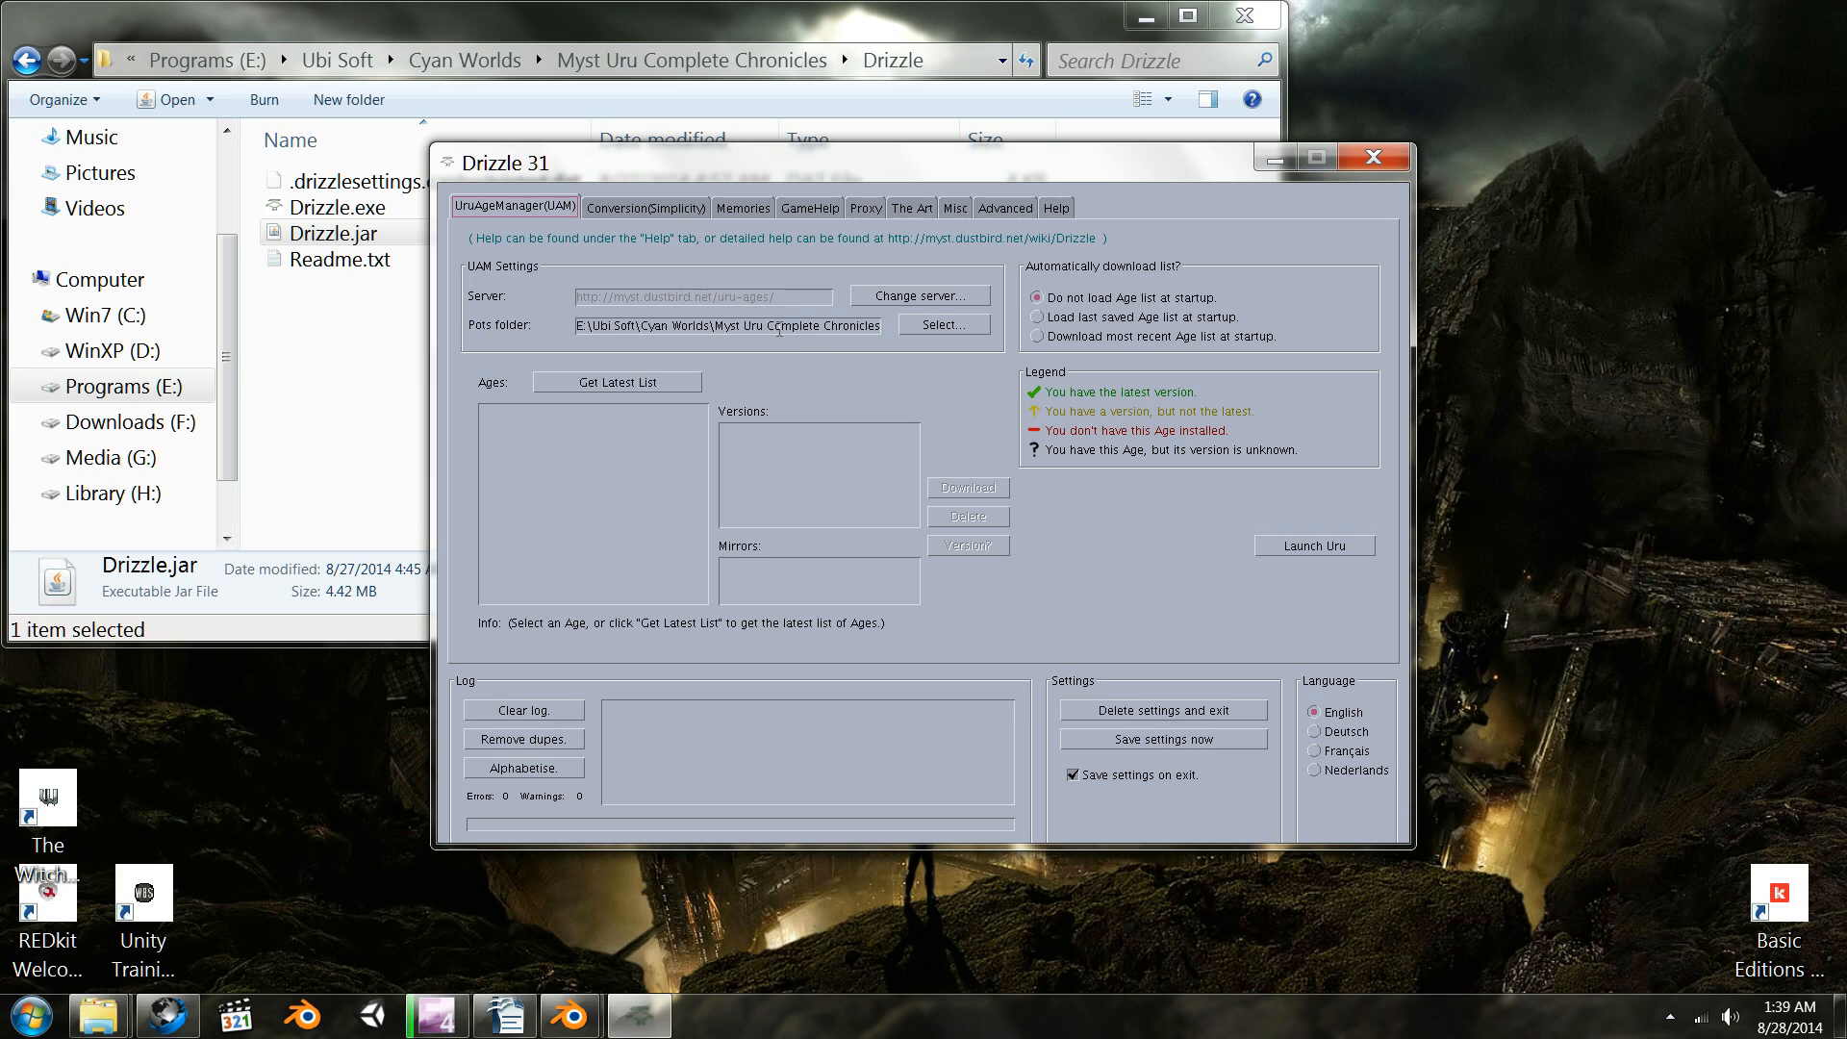
# - Fetch the latest Age list in the UruAgeManager and download version Drizzle31 of the Drizzle entry
pyautogui.click(637, 383)
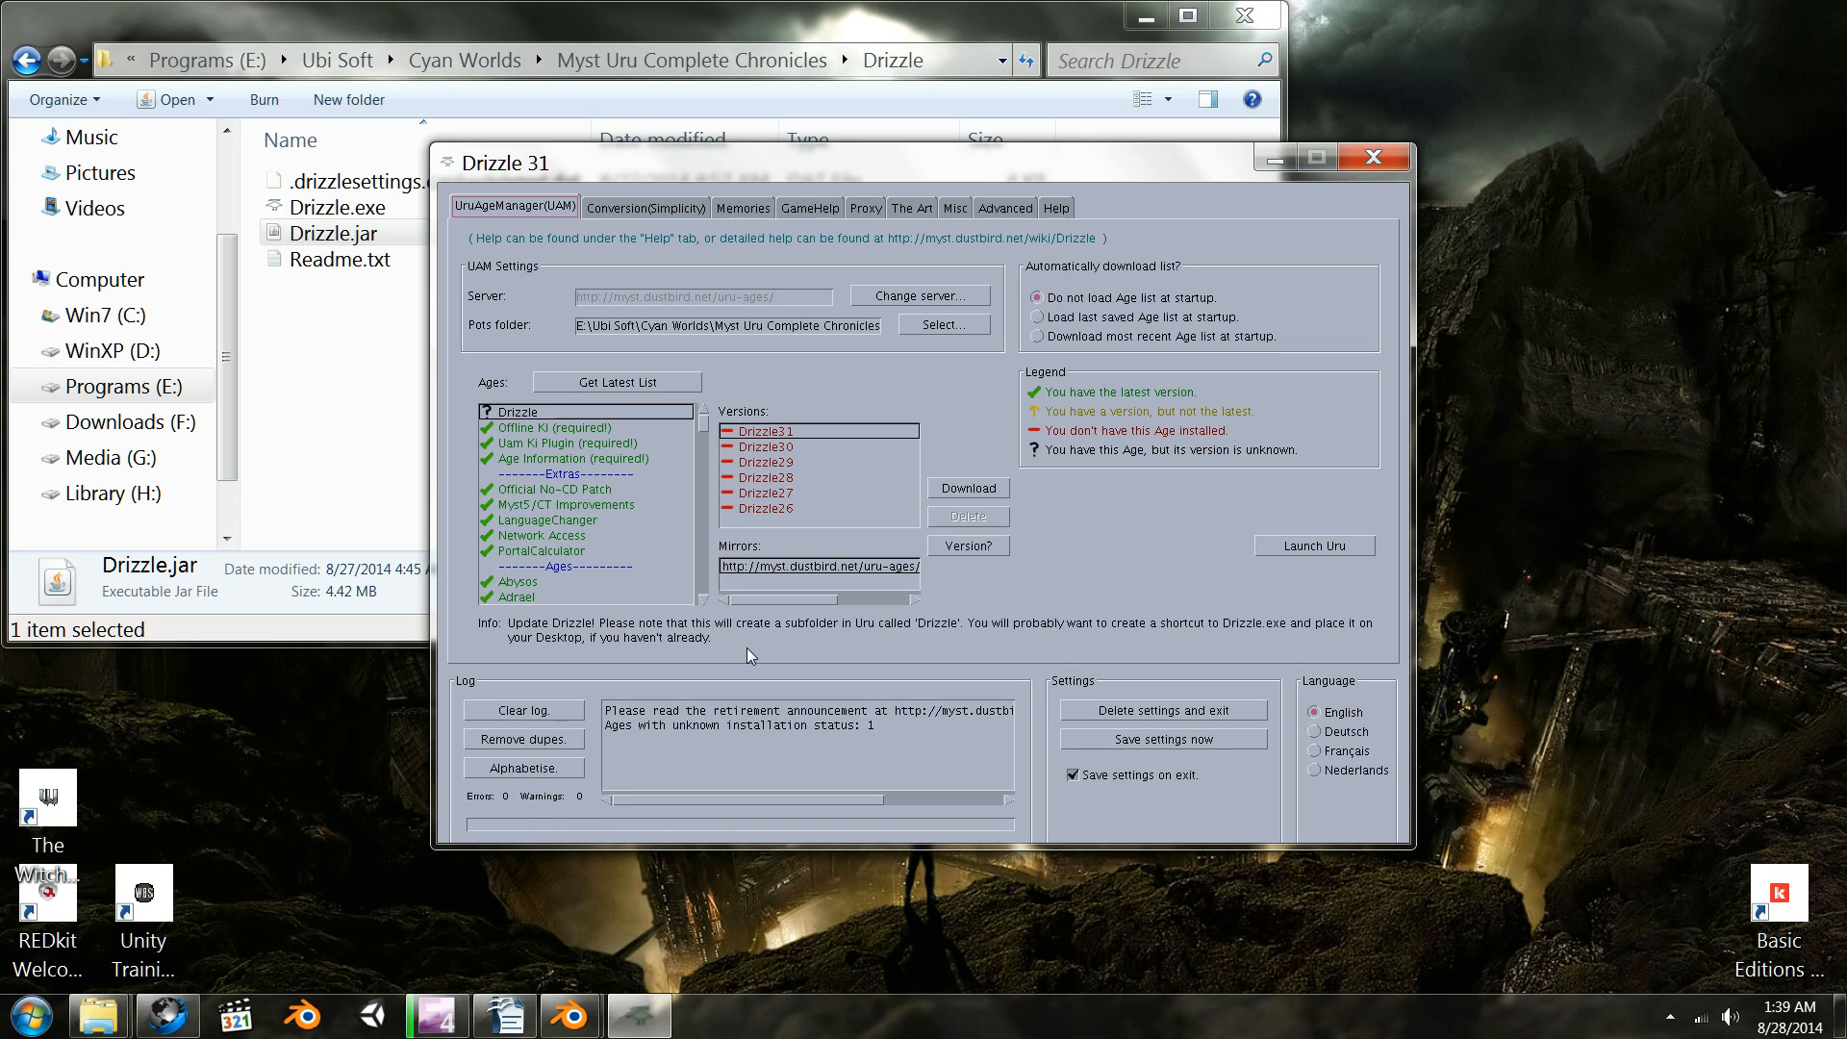
pyautogui.click(781, 430)
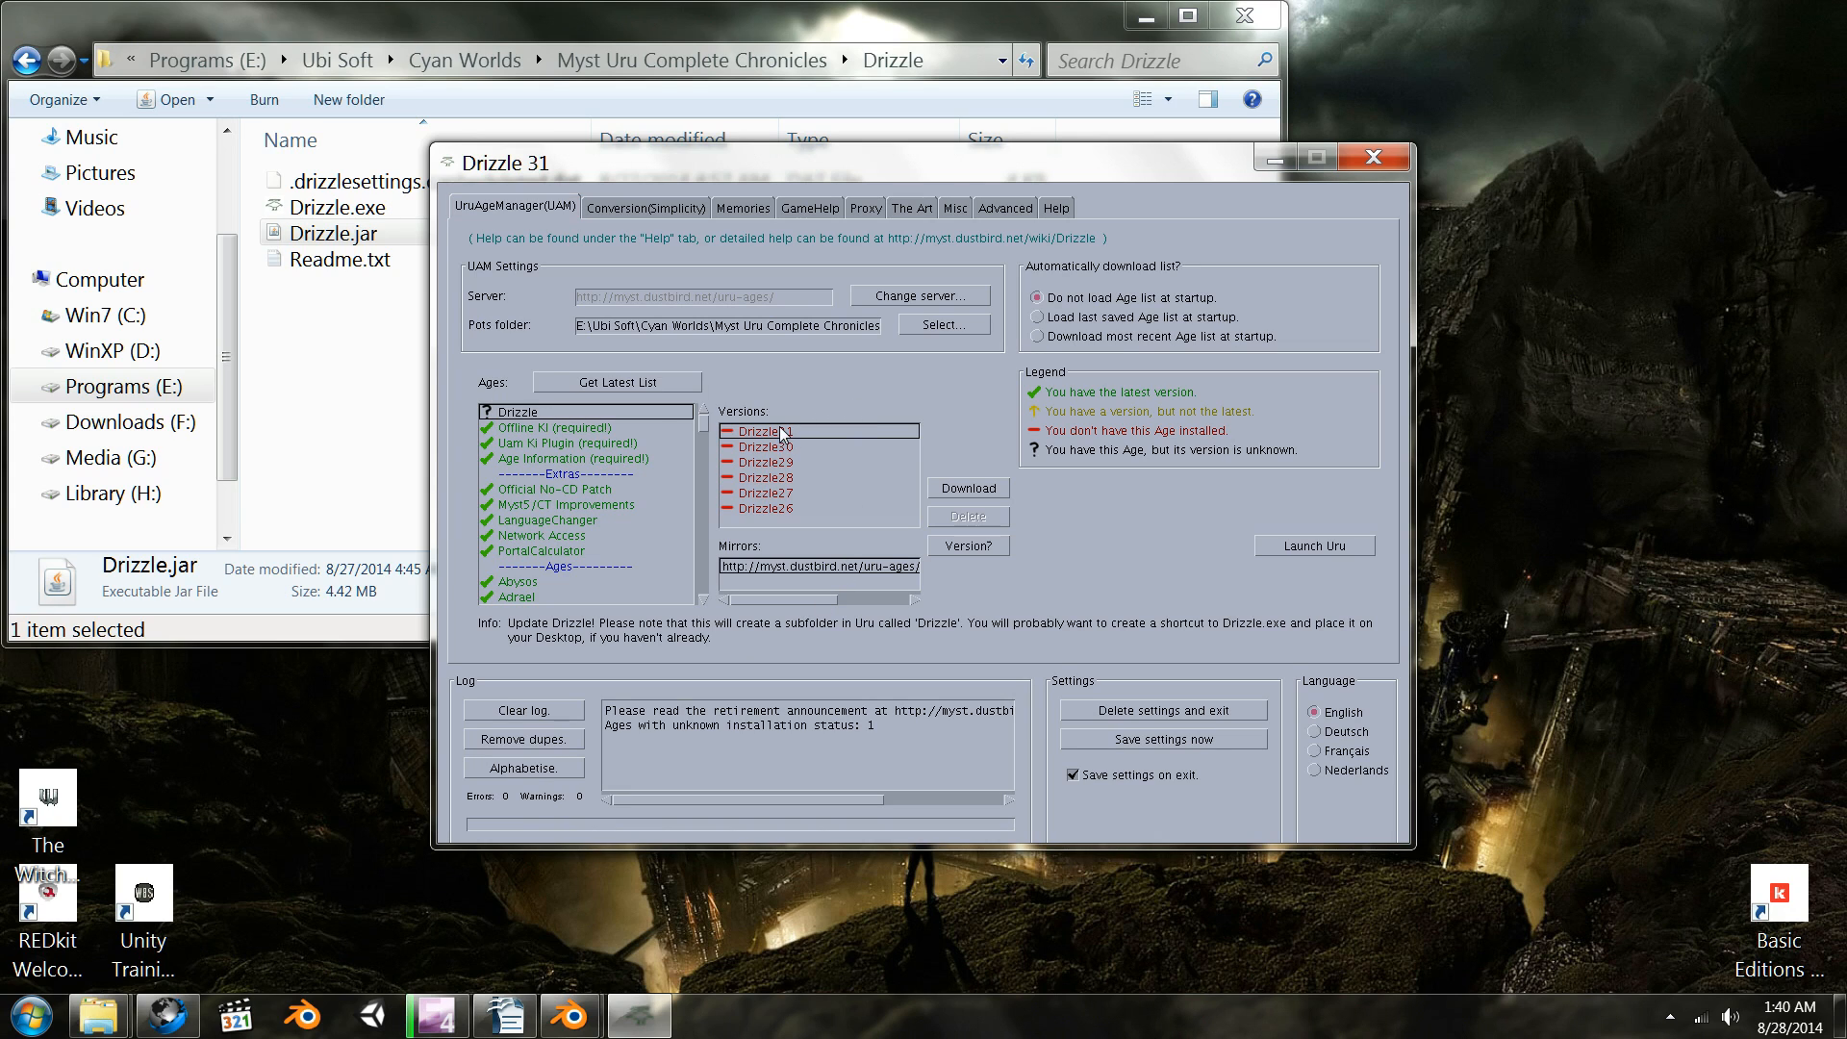
pyautogui.click(786, 510)
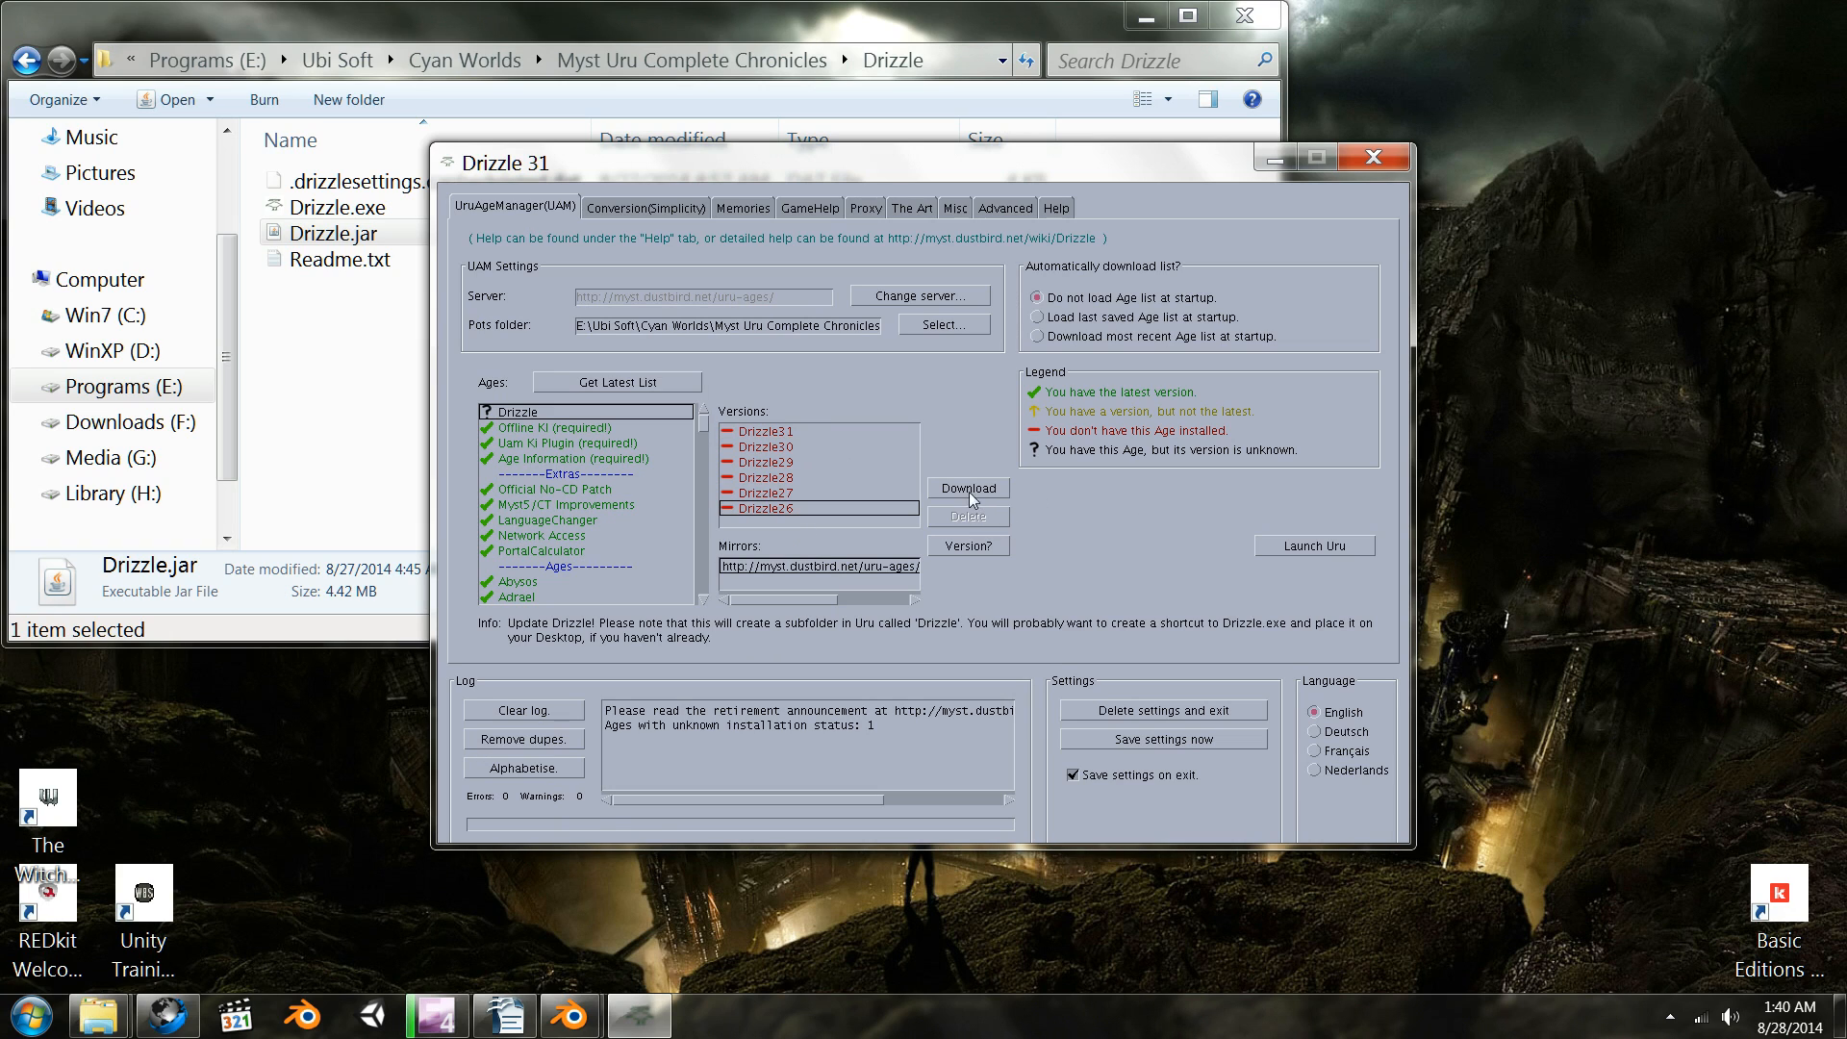
pyautogui.click(769, 432)
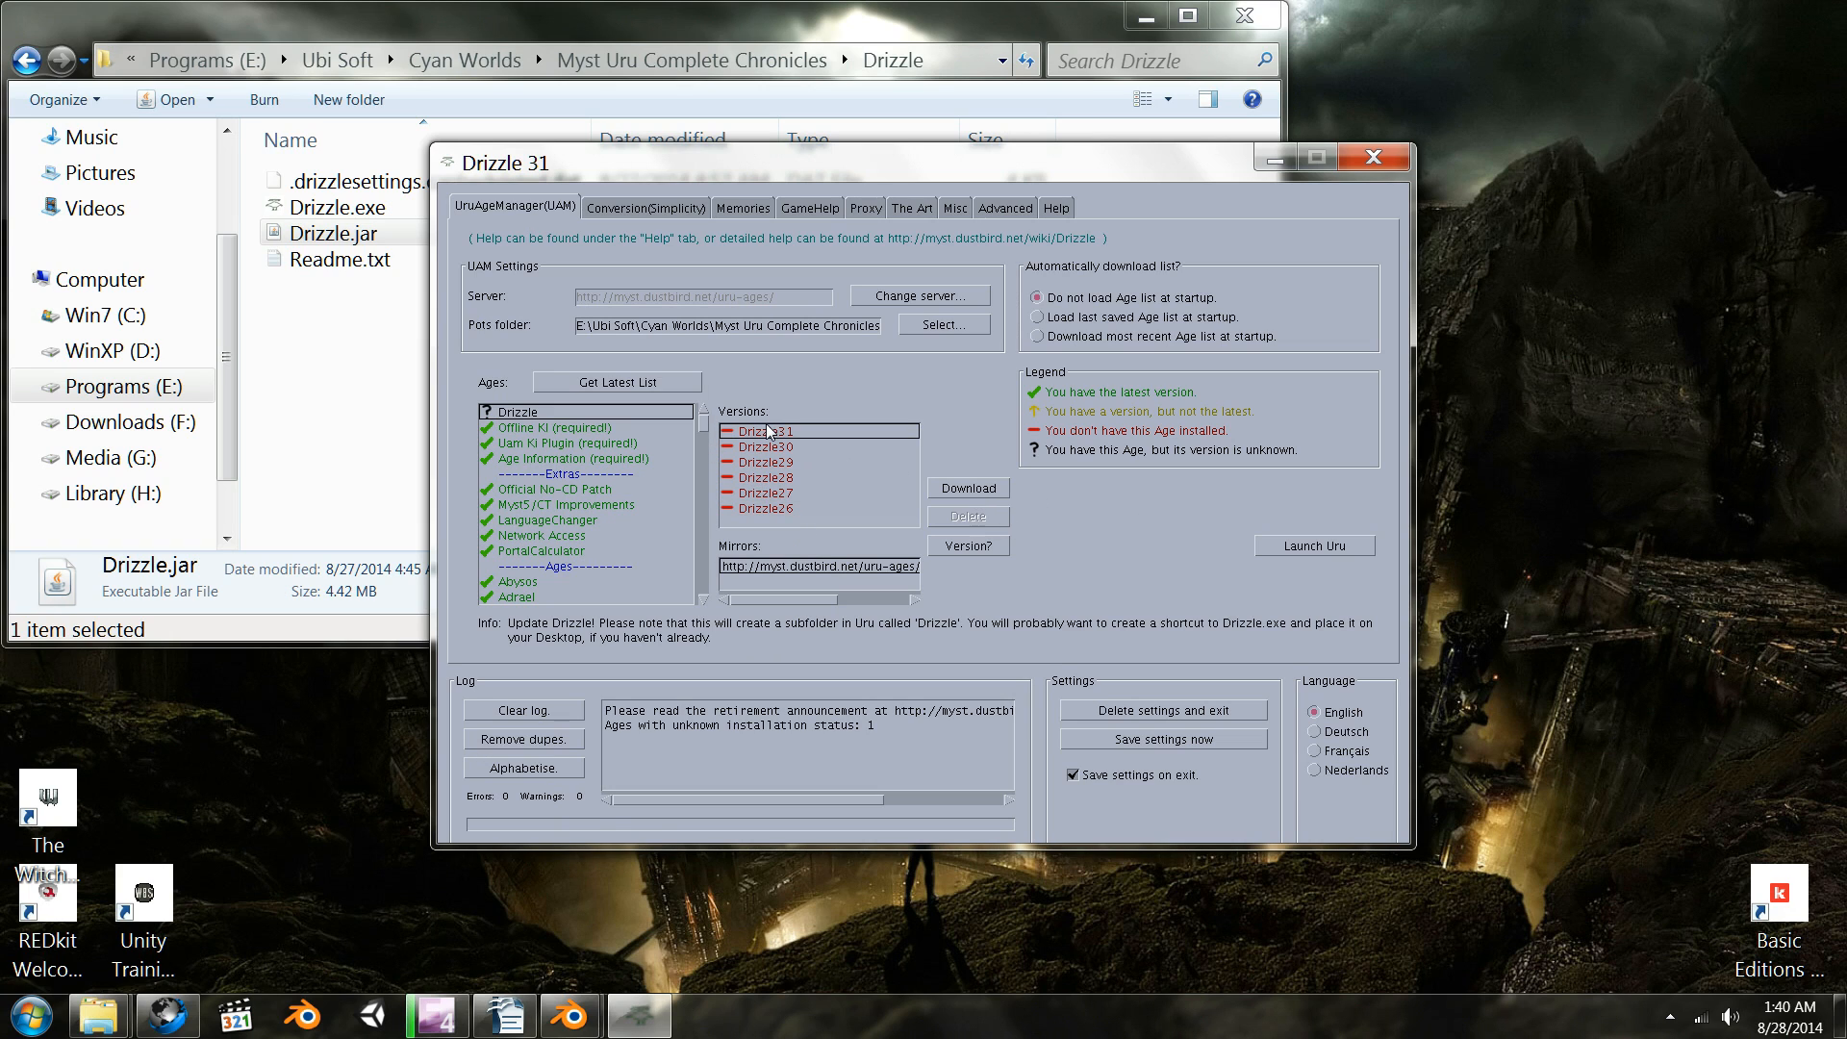
pyautogui.click(969, 488)
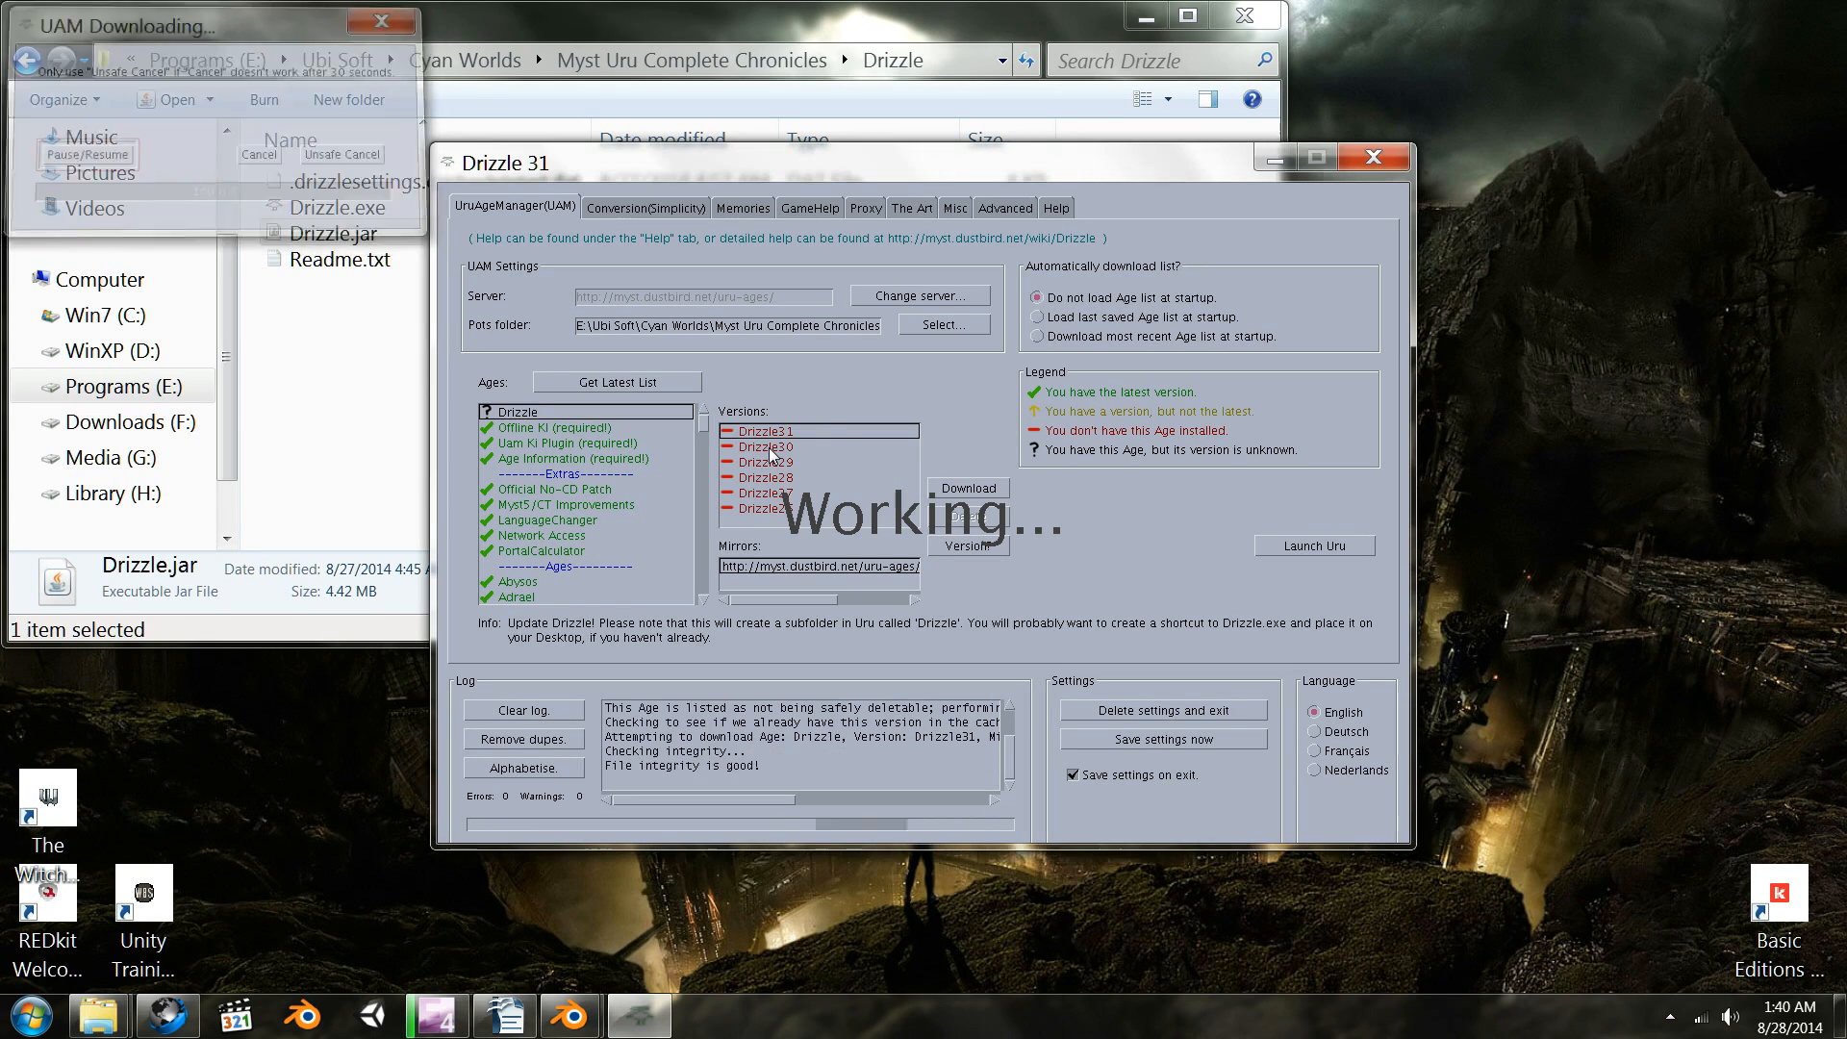
# - Download the remaining older Drizzle versions one by one: Drizzle30, Drizzle29, Drizzle28, Drizzle27 and Drizzle26
pyautogui.click(775, 447)
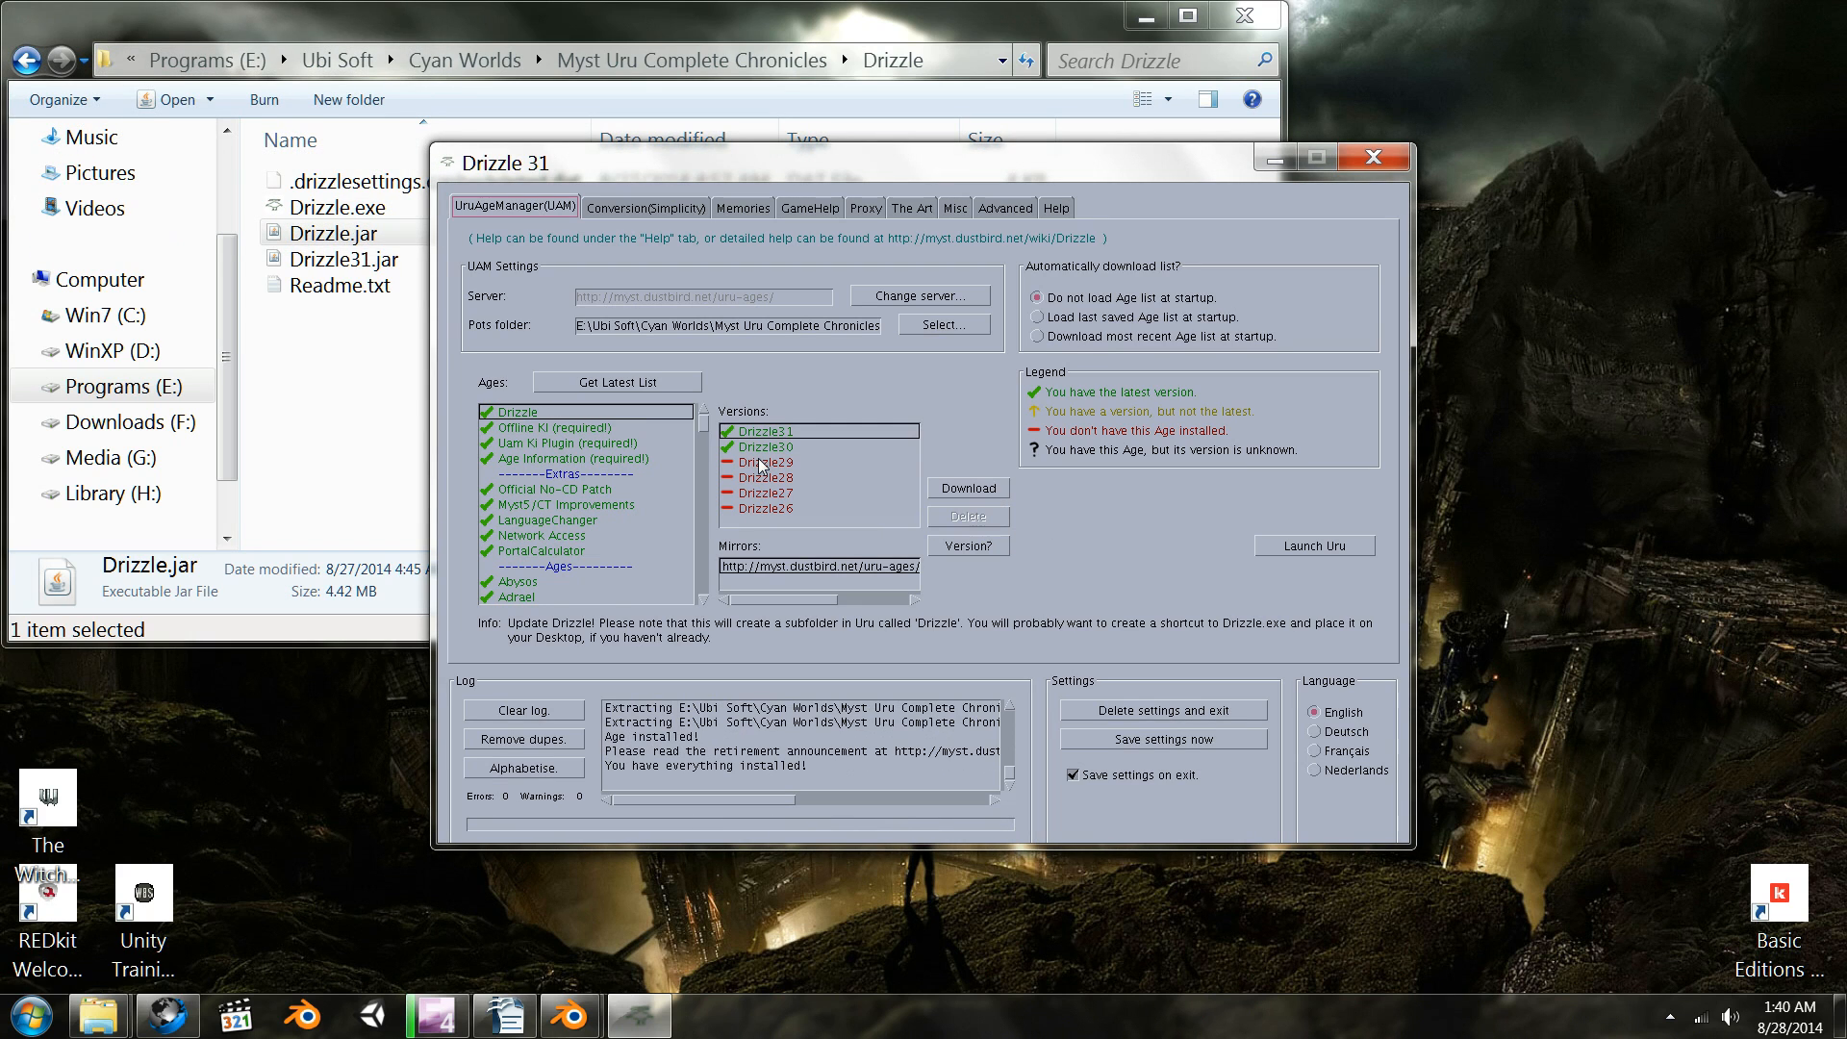
pyautogui.click(963, 497)
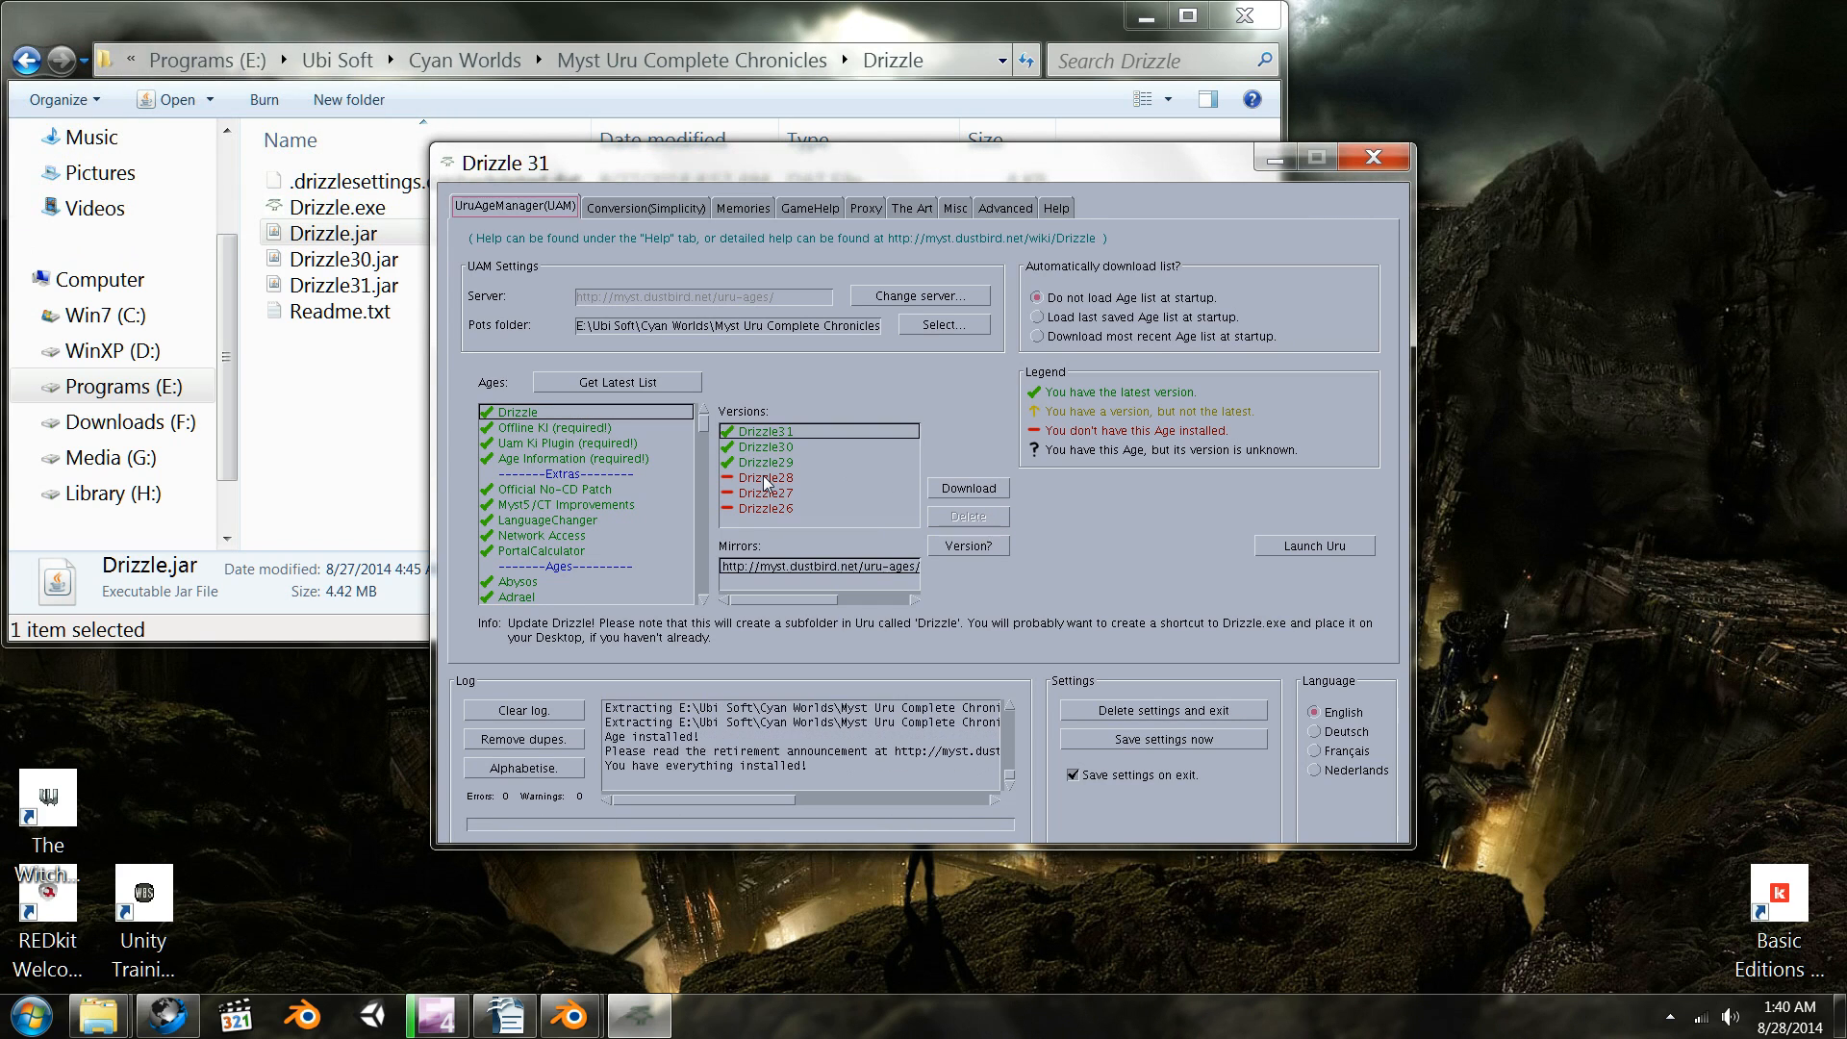
pyautogui.click(764, 478)
pyautogui.click(969, 488)
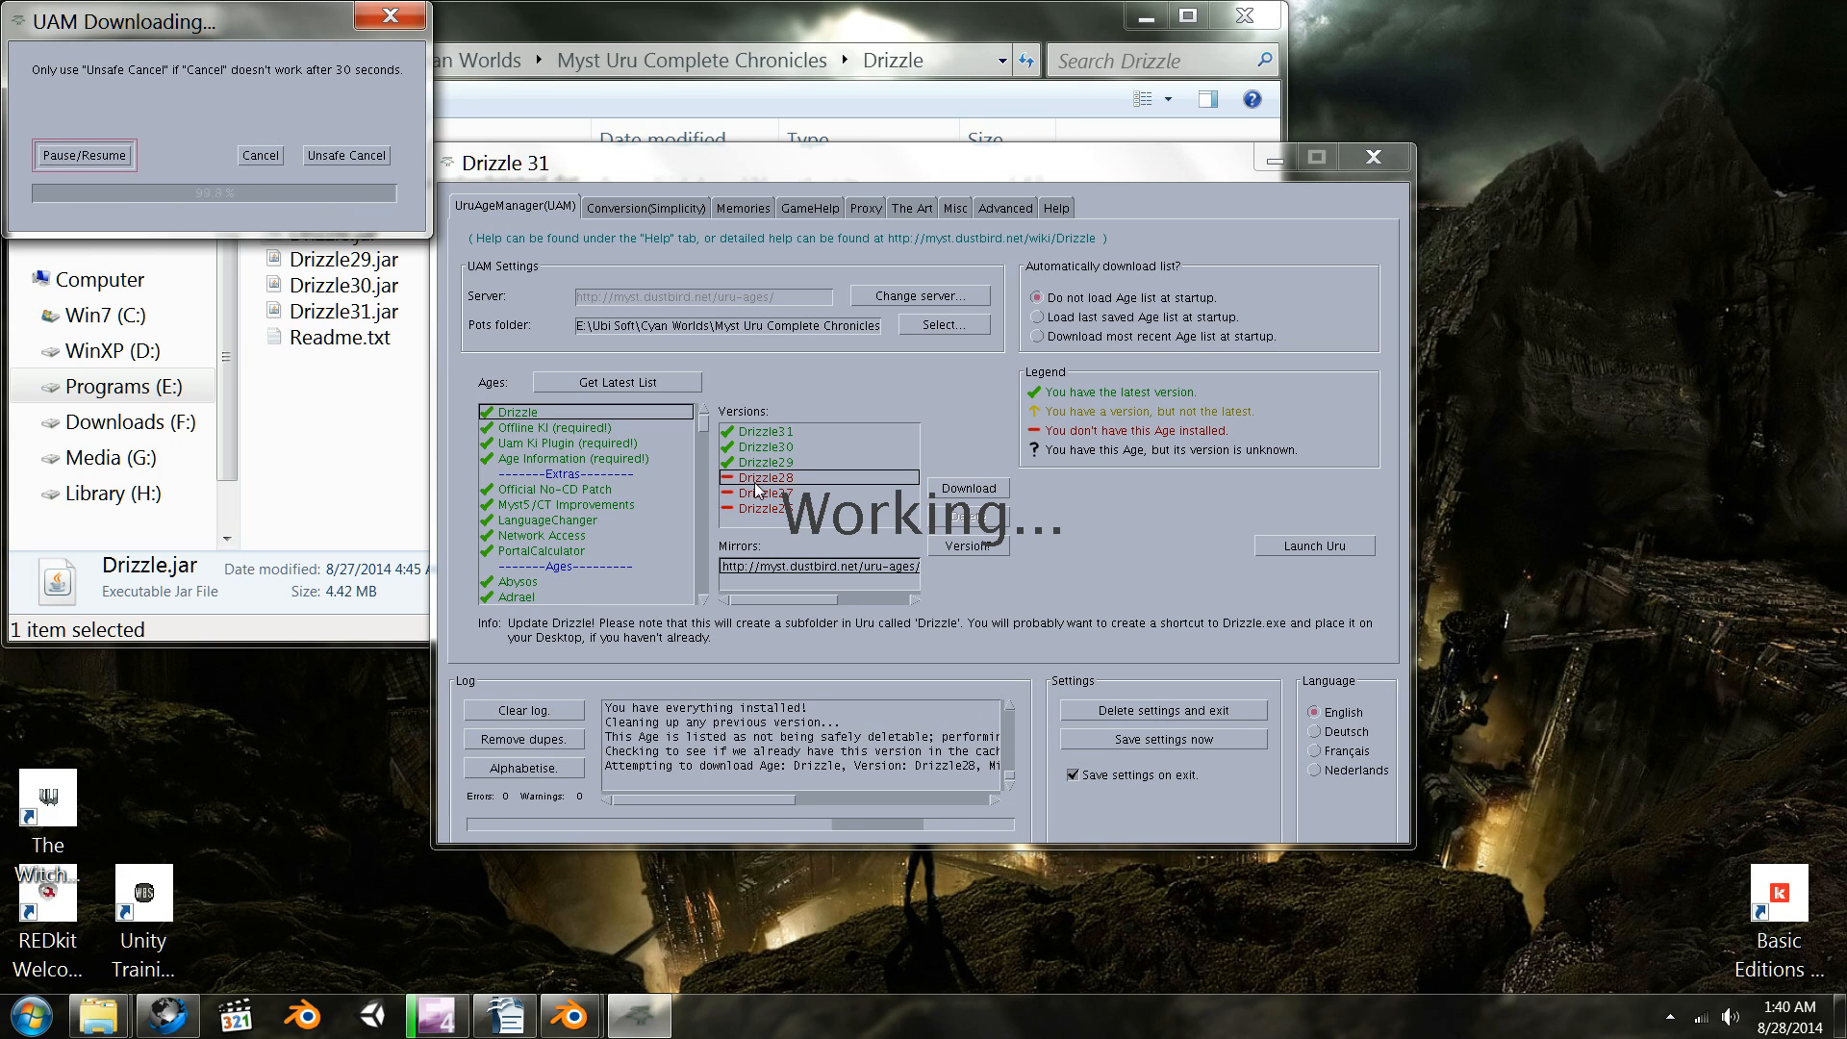
pyautogui.click(767, 494)
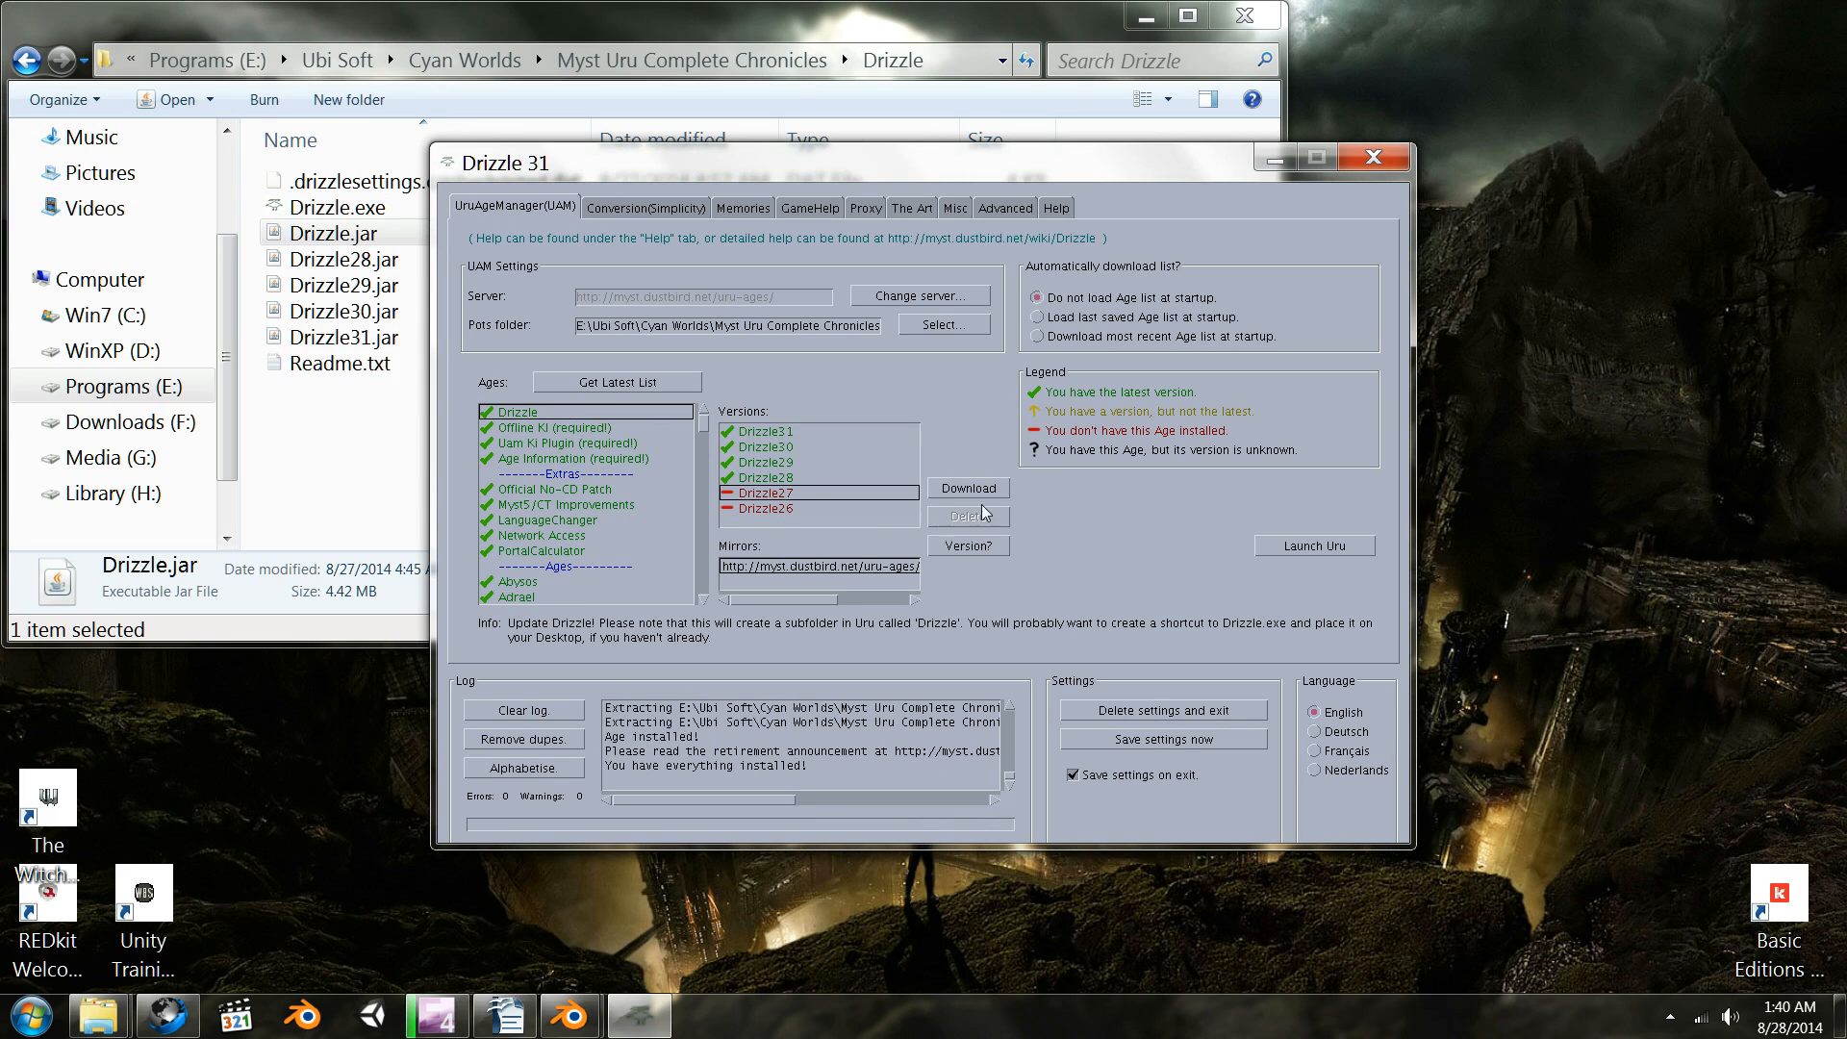
pyautogui.click(983, 494)
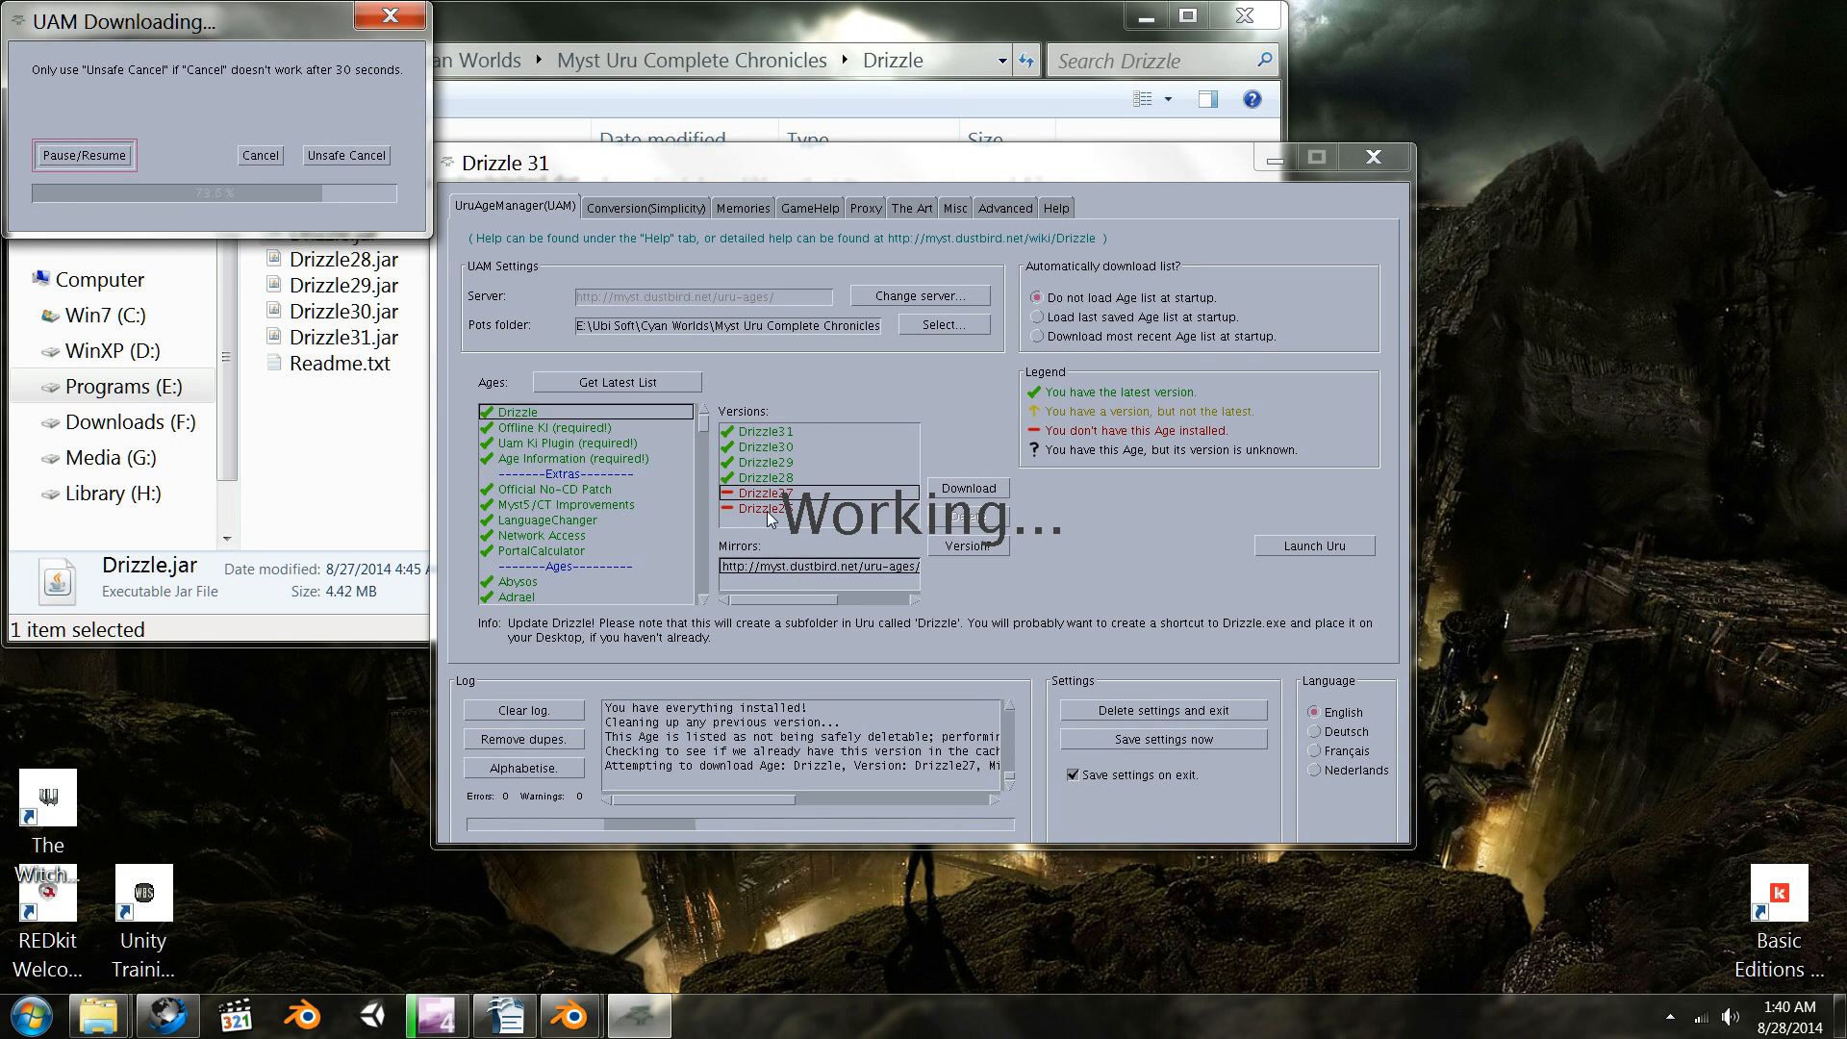
pyautogui.click(767, 509)
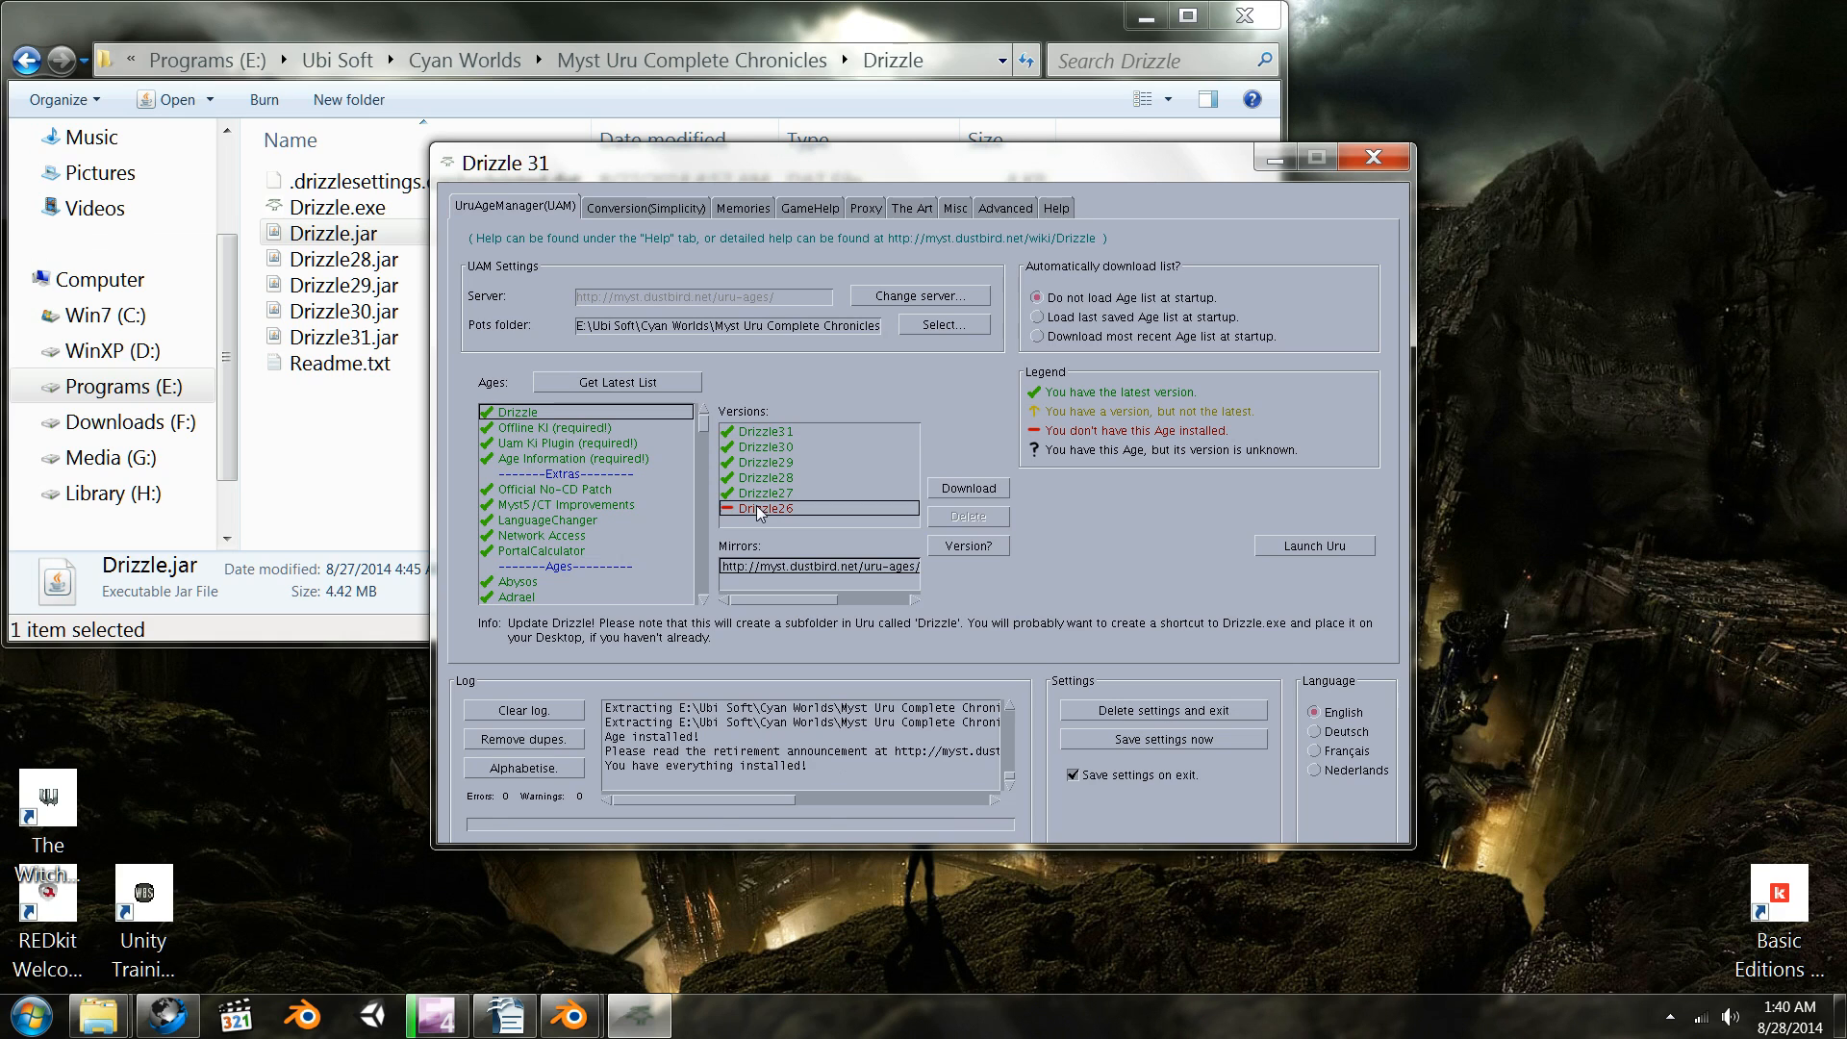
pyautogui.click(975, 489)
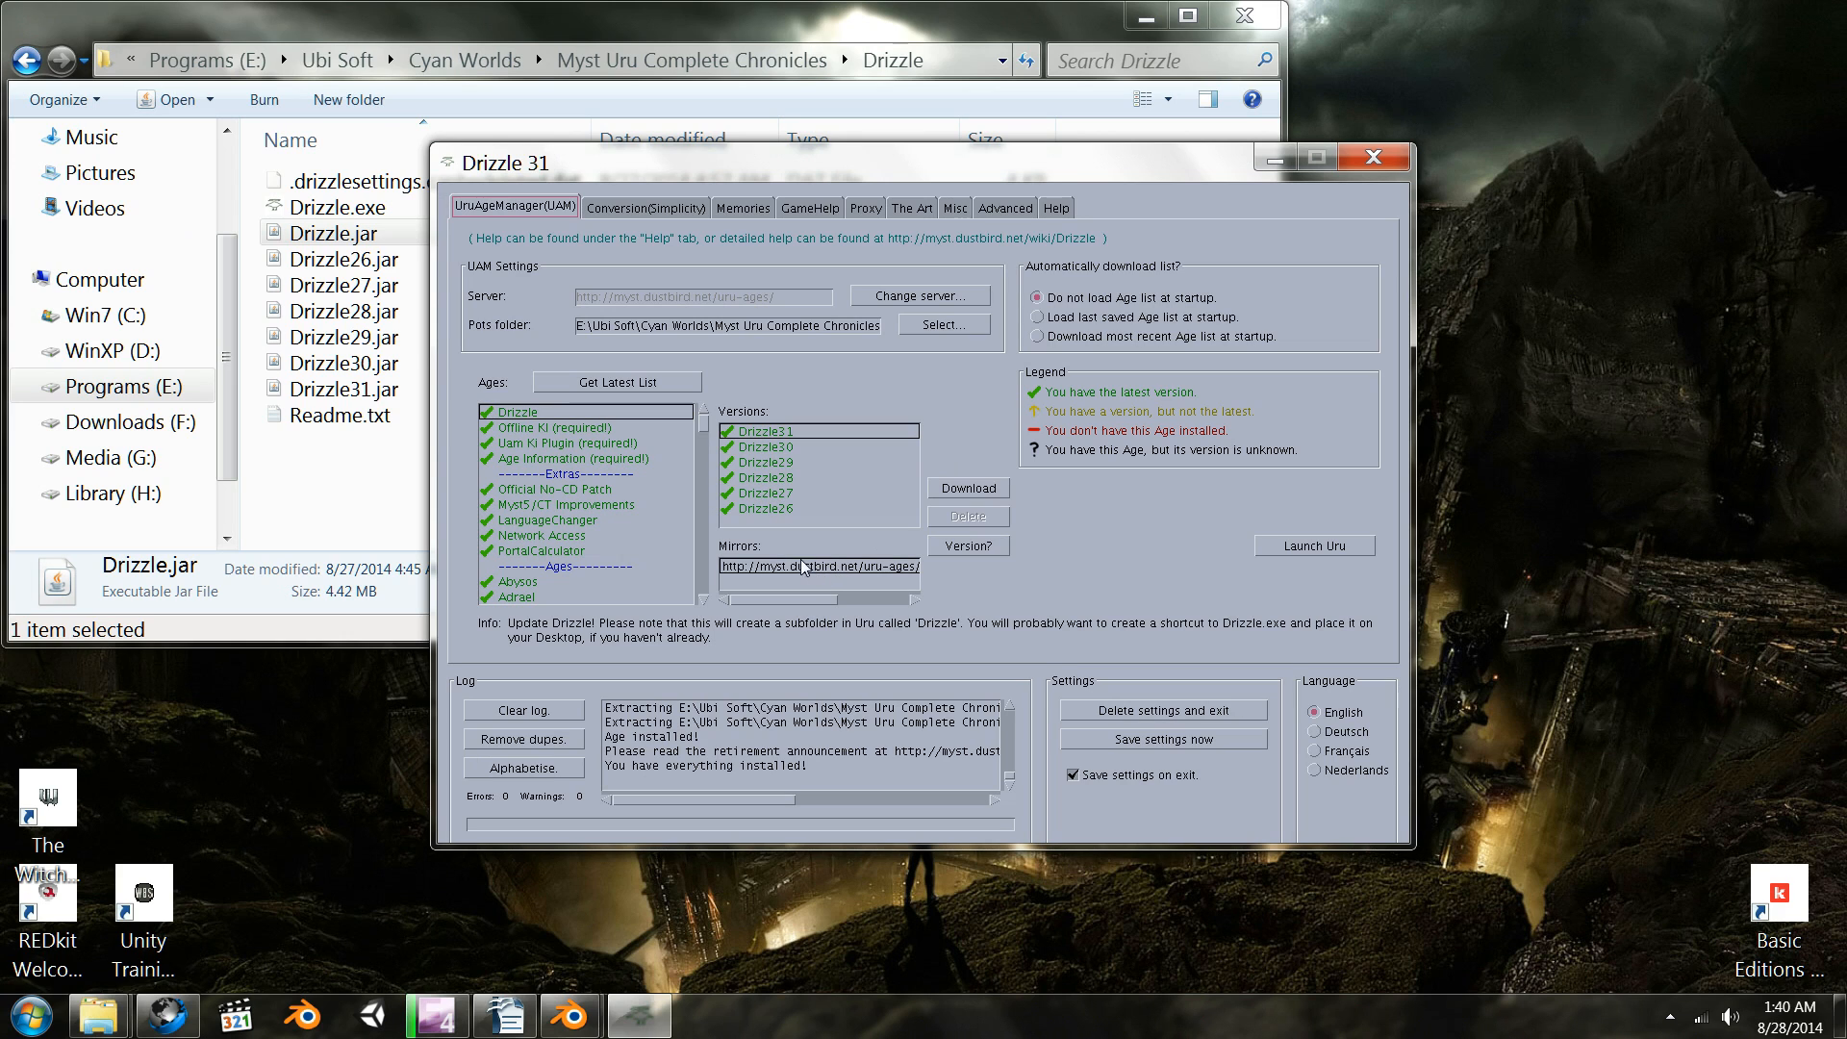
# - Look through the whole Ages list and check the 2011Mar12 and 2011Apr06 versions of Age Information
pyautogui.click(625, 460)
pyautogui.scroll(-10, 628, 475)
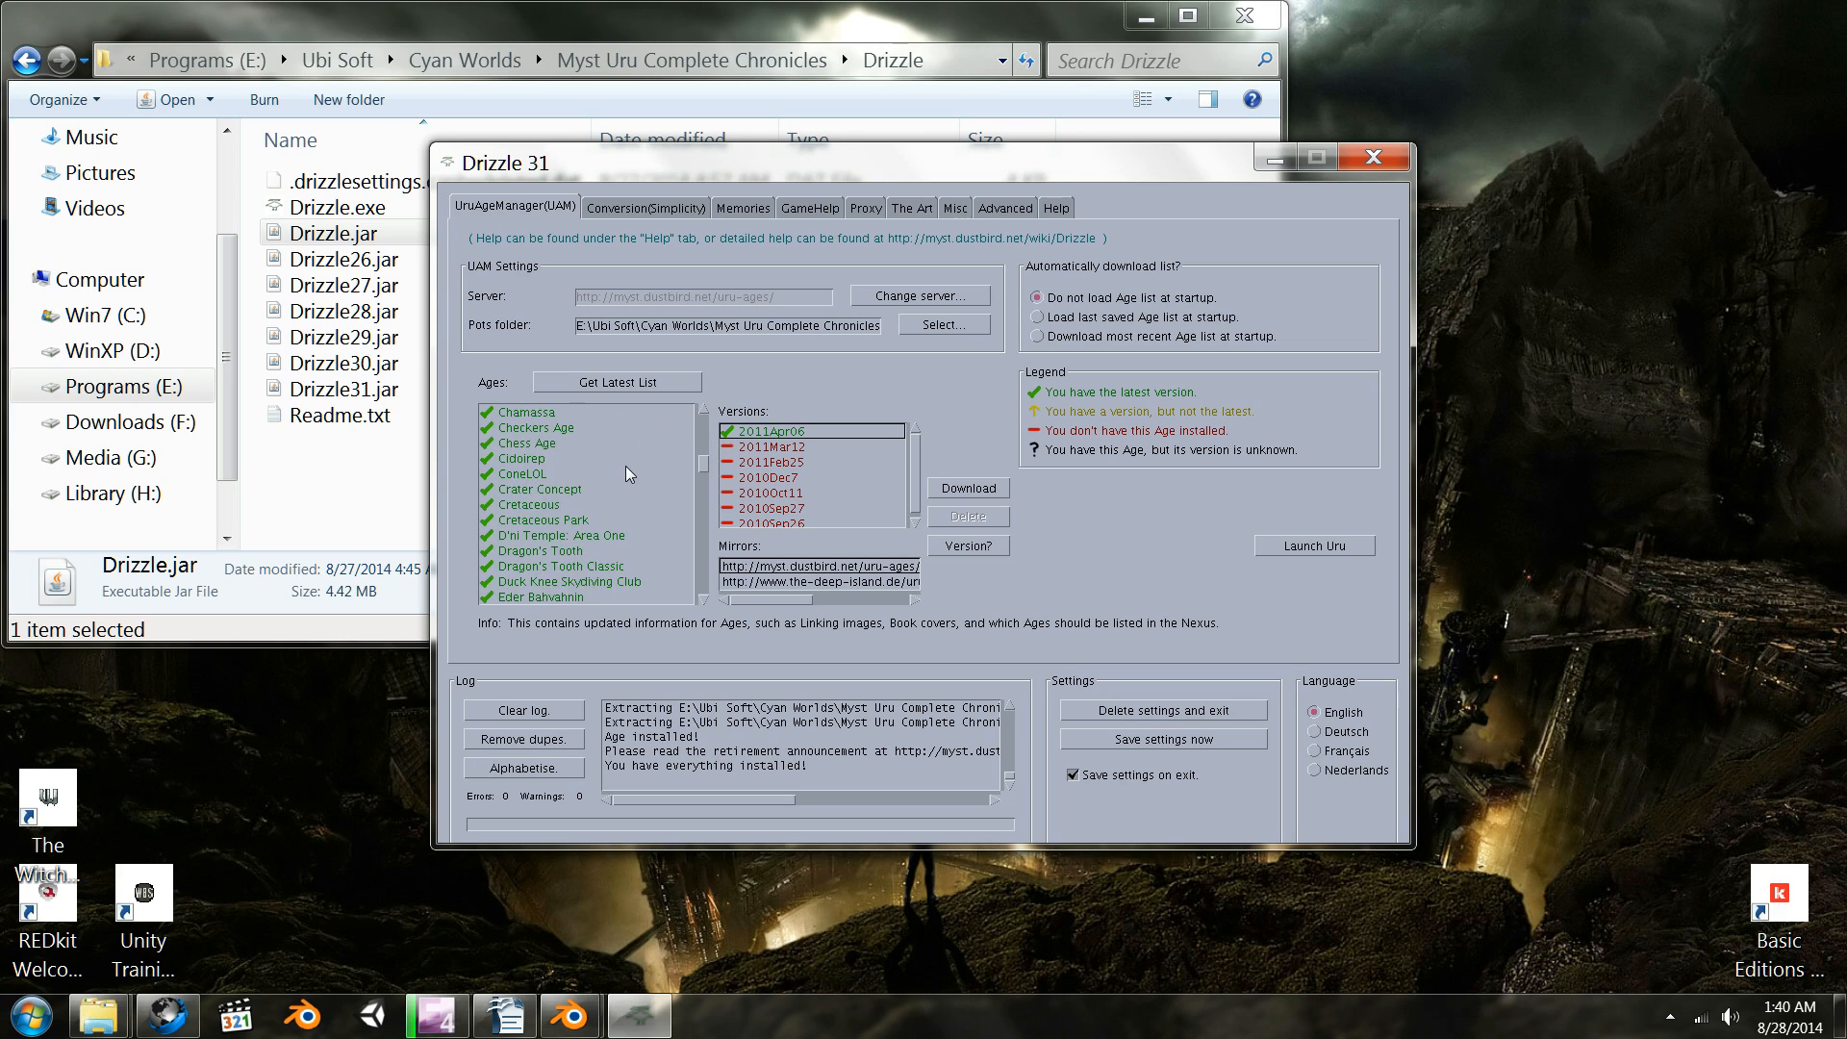
pyautogui.scroll(-5, 627, 476)
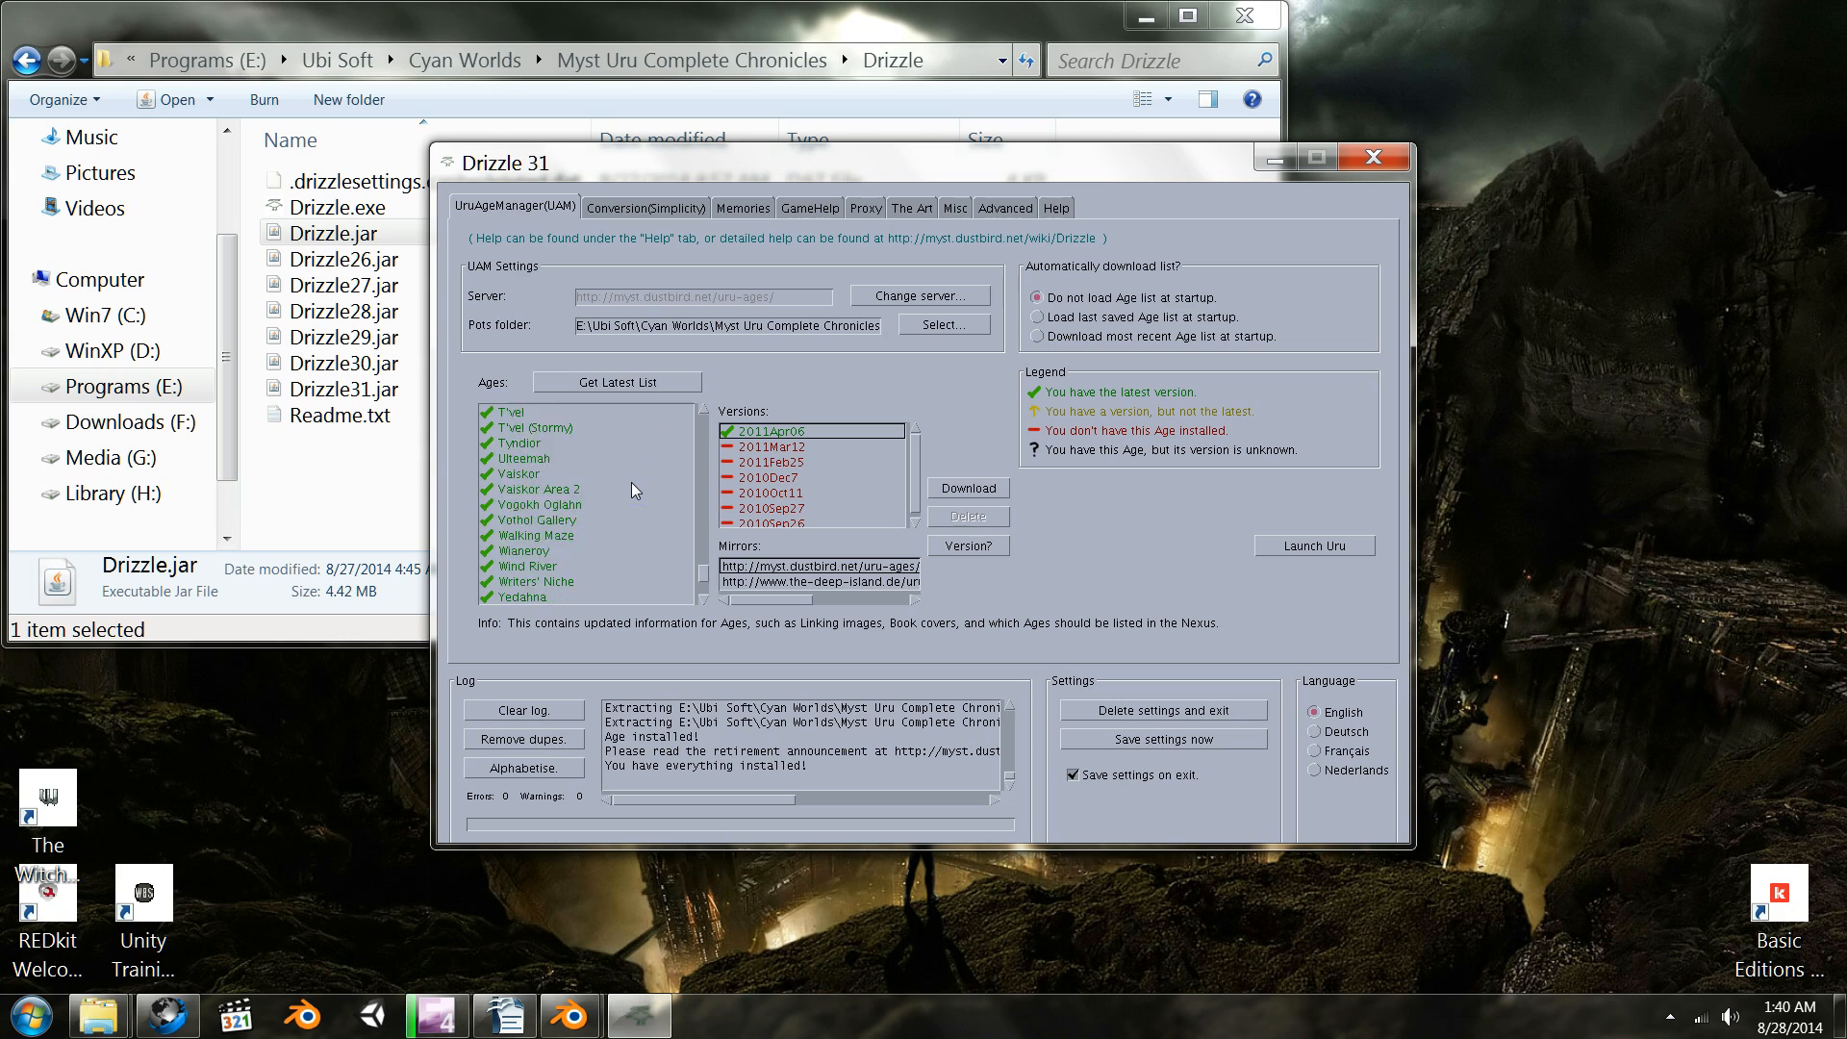
pyautogui.scroll(15, 664, 495)
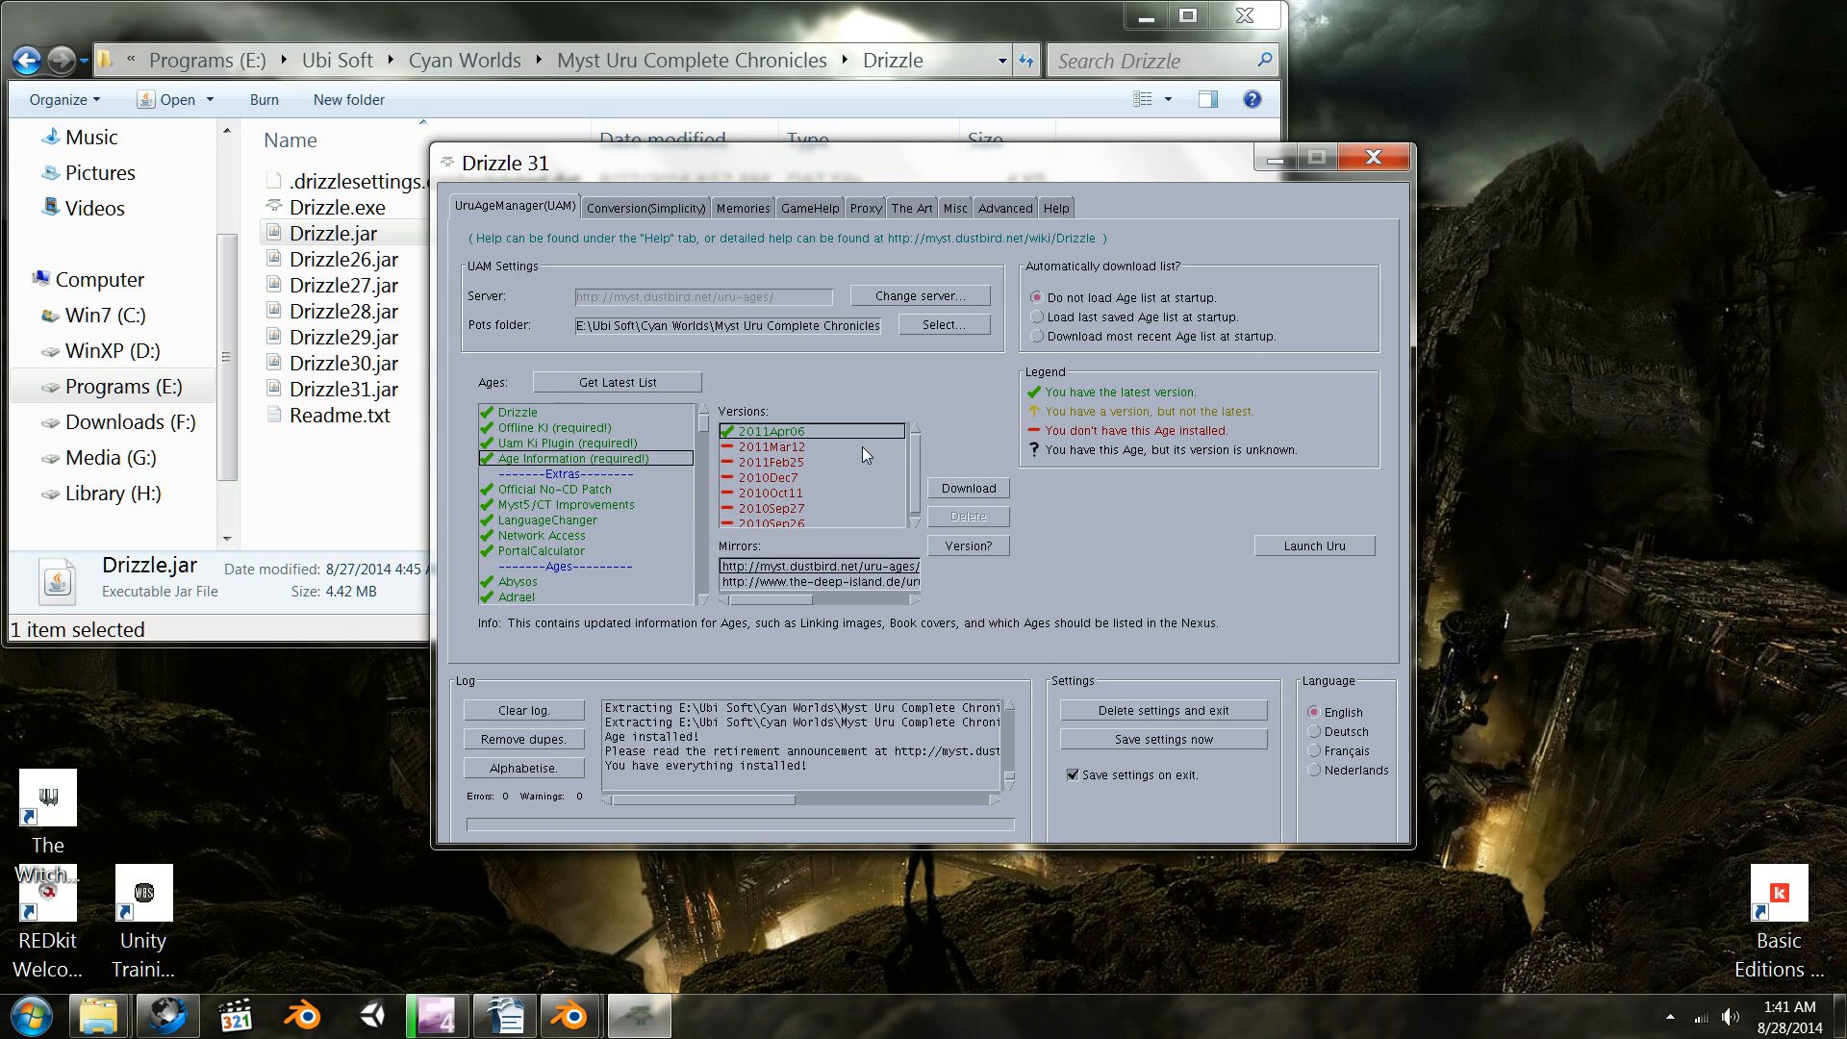
pyautogui.click(806, 447)
pyautogui.click(809, 432)
# - Review the available versions and descriptions of Drizzle, Offline KI, Uam Ki Plugin, Age Information and Official No-CD Patch
pyautogui.click(558, 416)
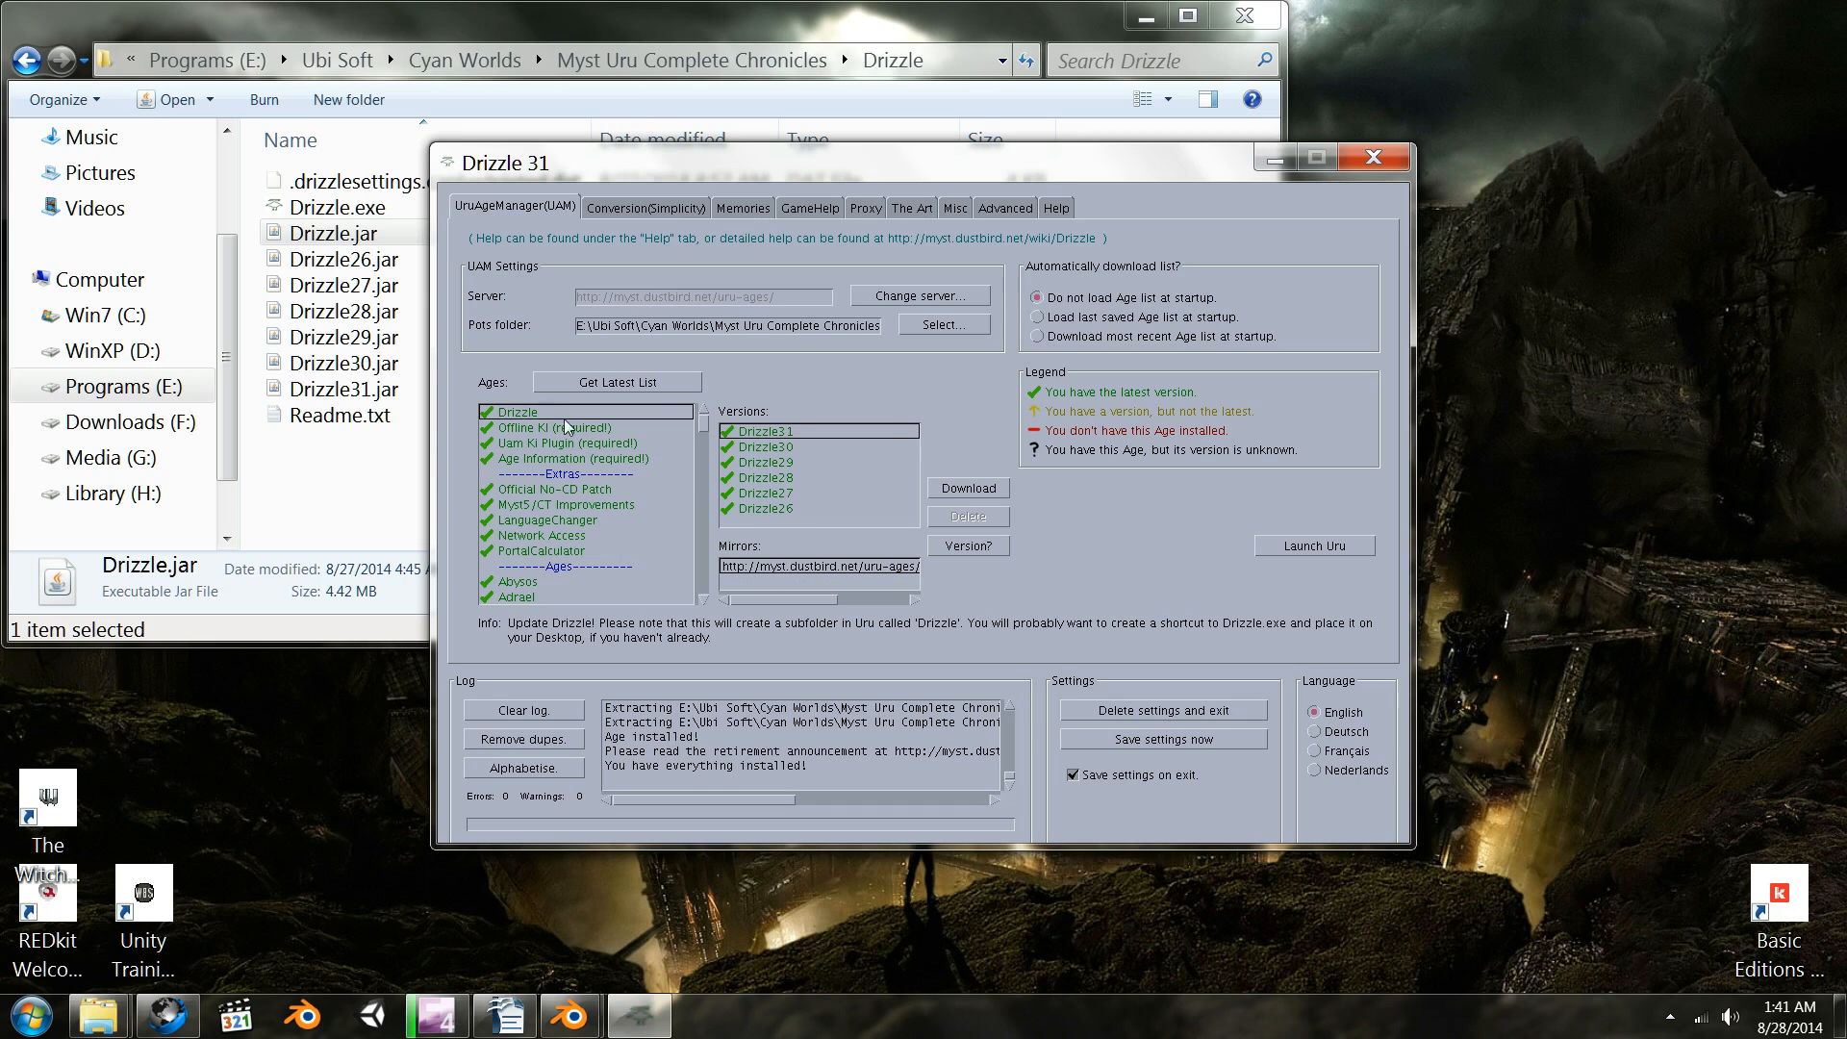
pyautogui.click(509, 428)
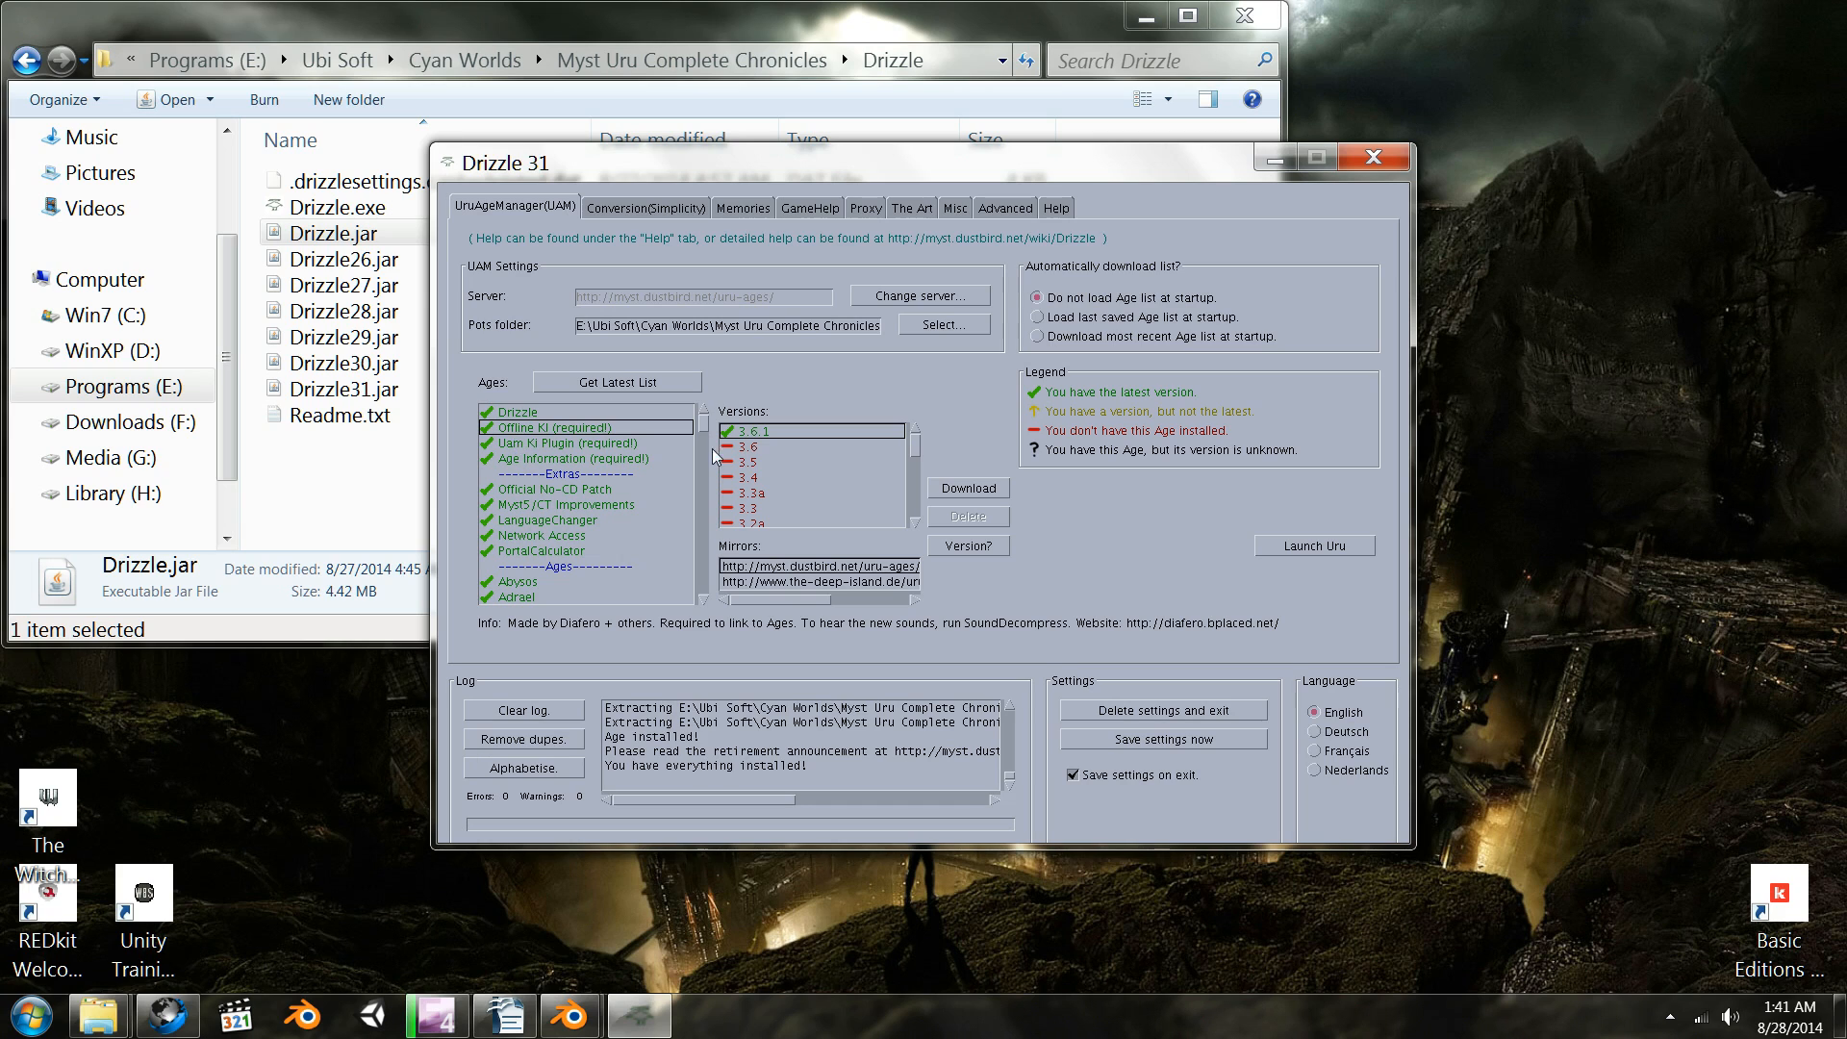
pyautogui.click(511, 443)
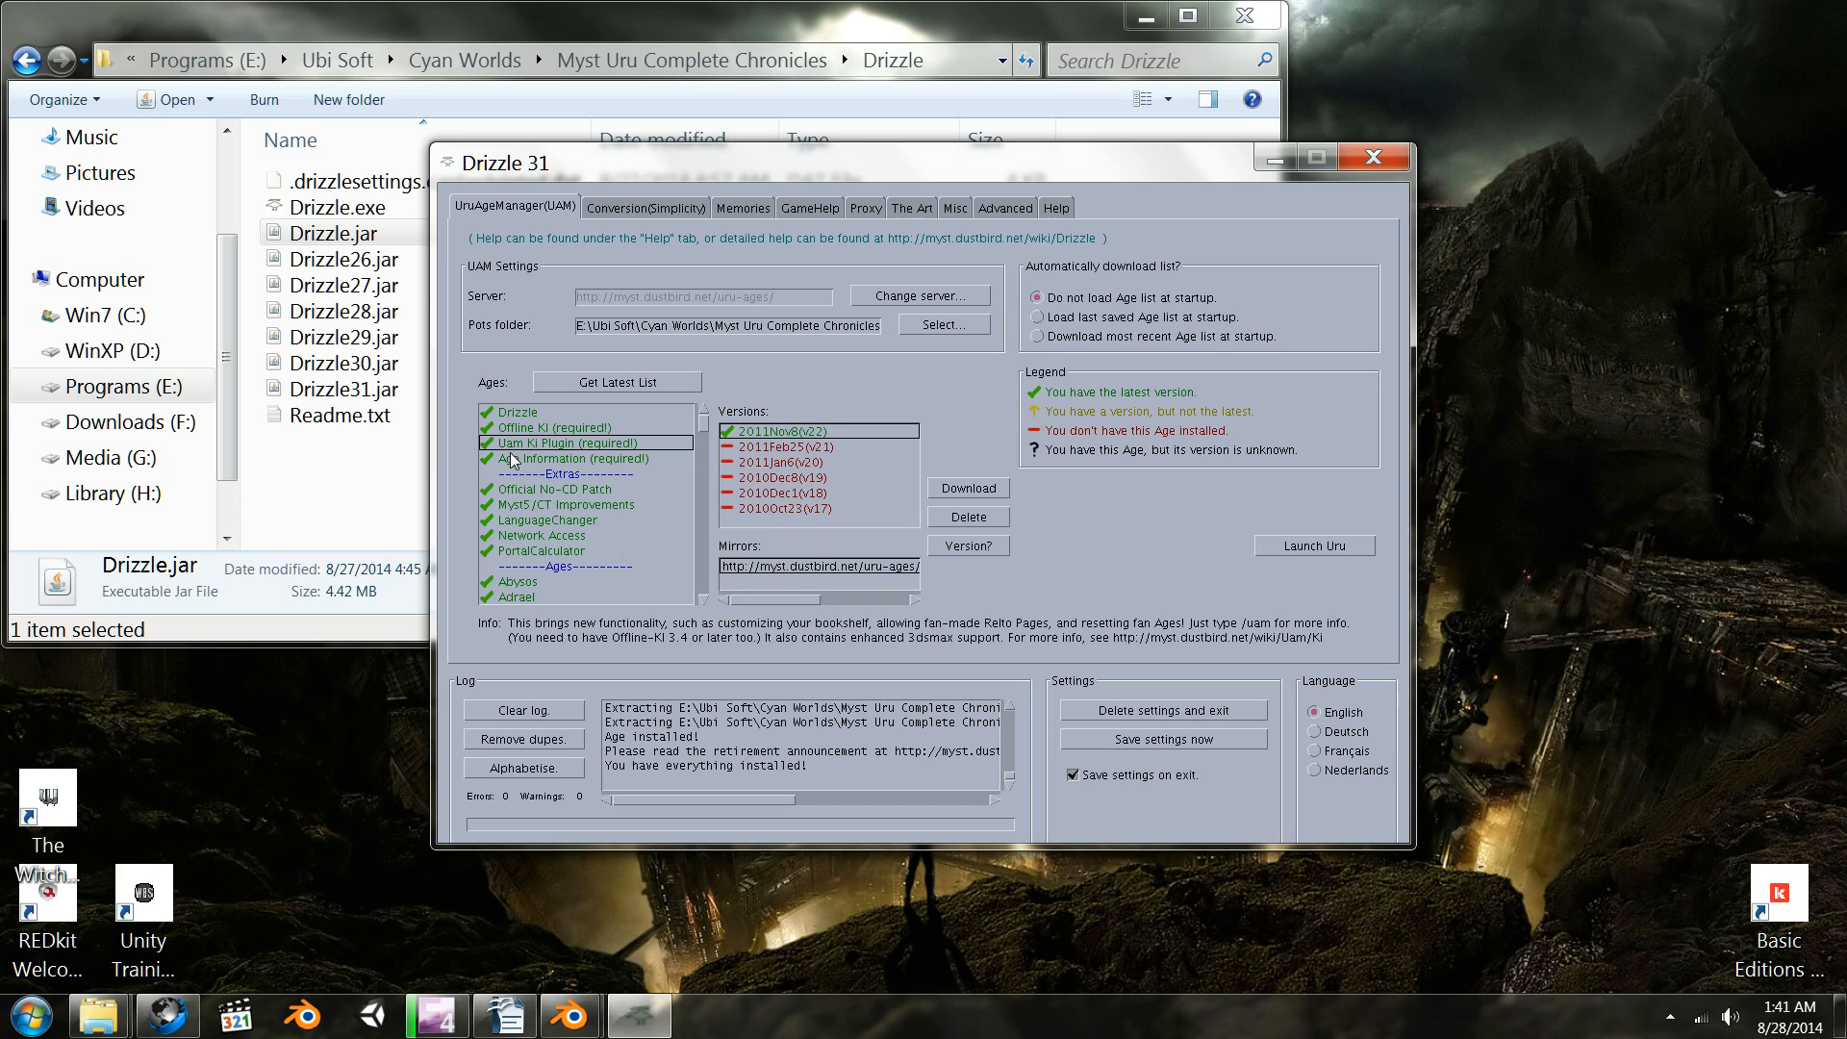
pyautogui.click(513, 459)
pyautogui.click(533, 490)
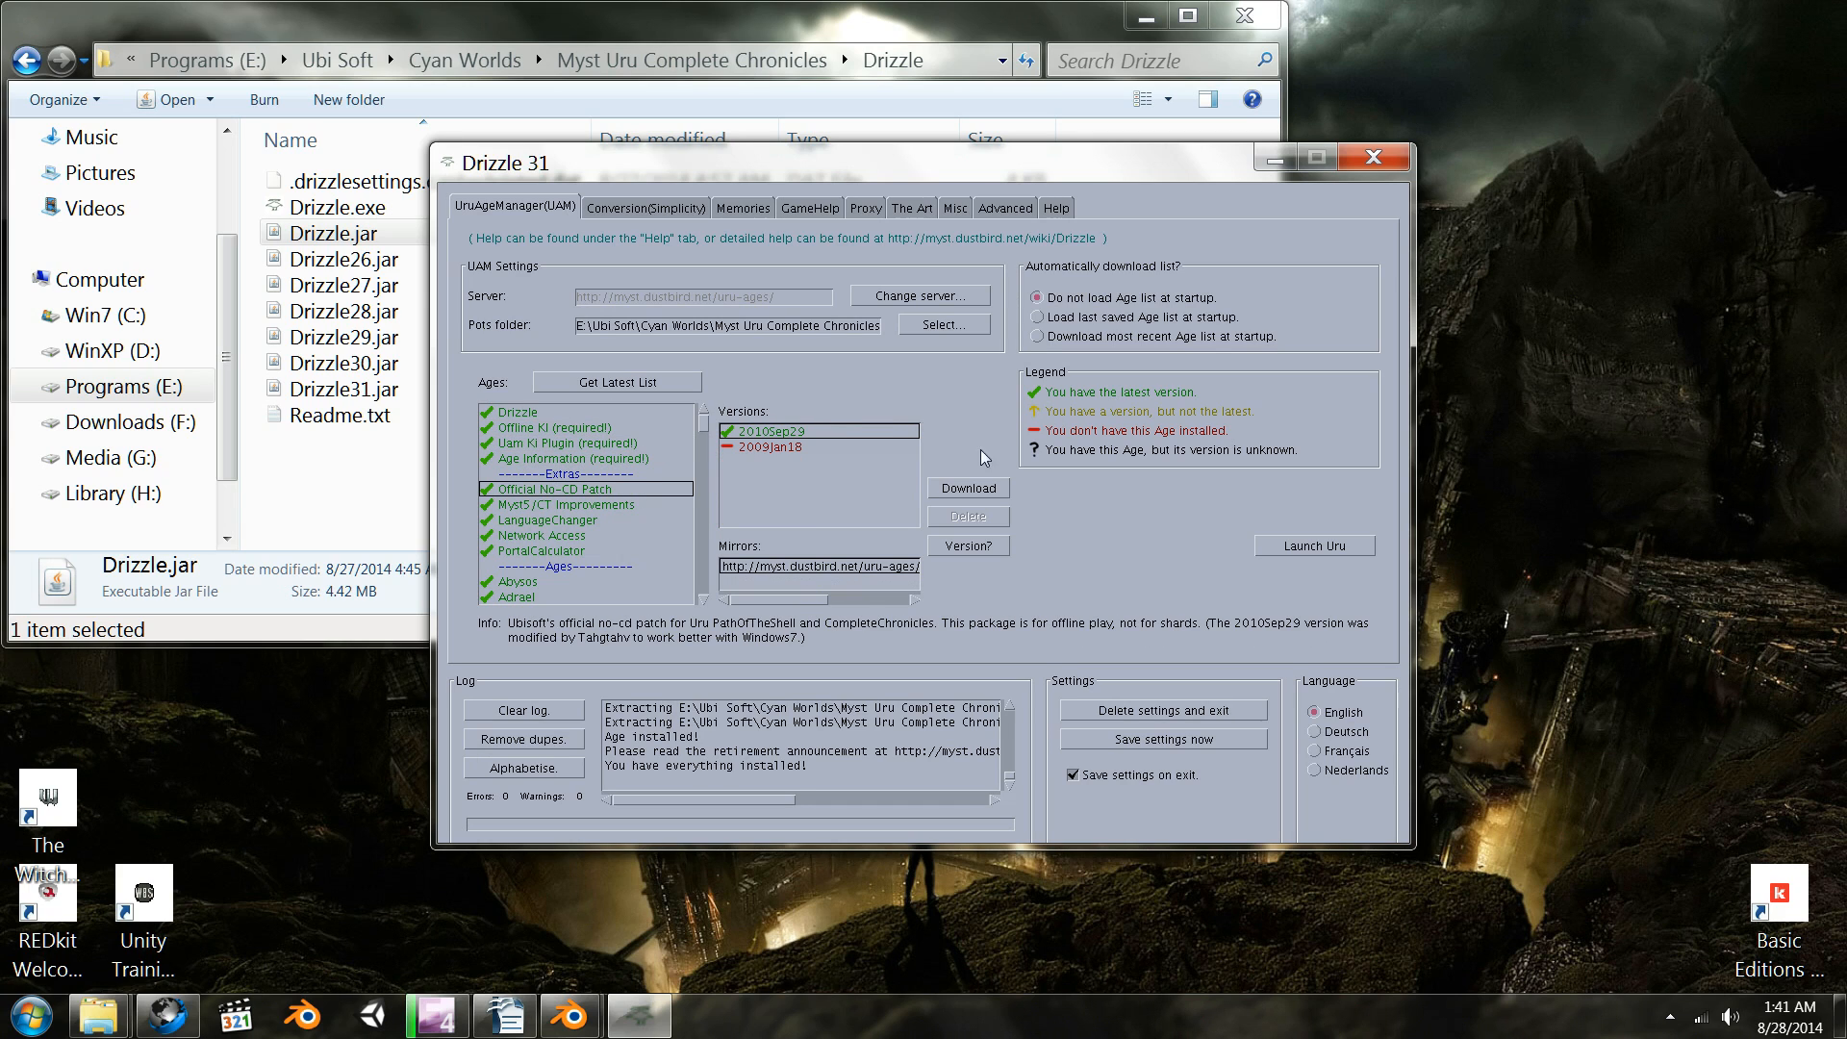
pyautogui.click(520, 414)
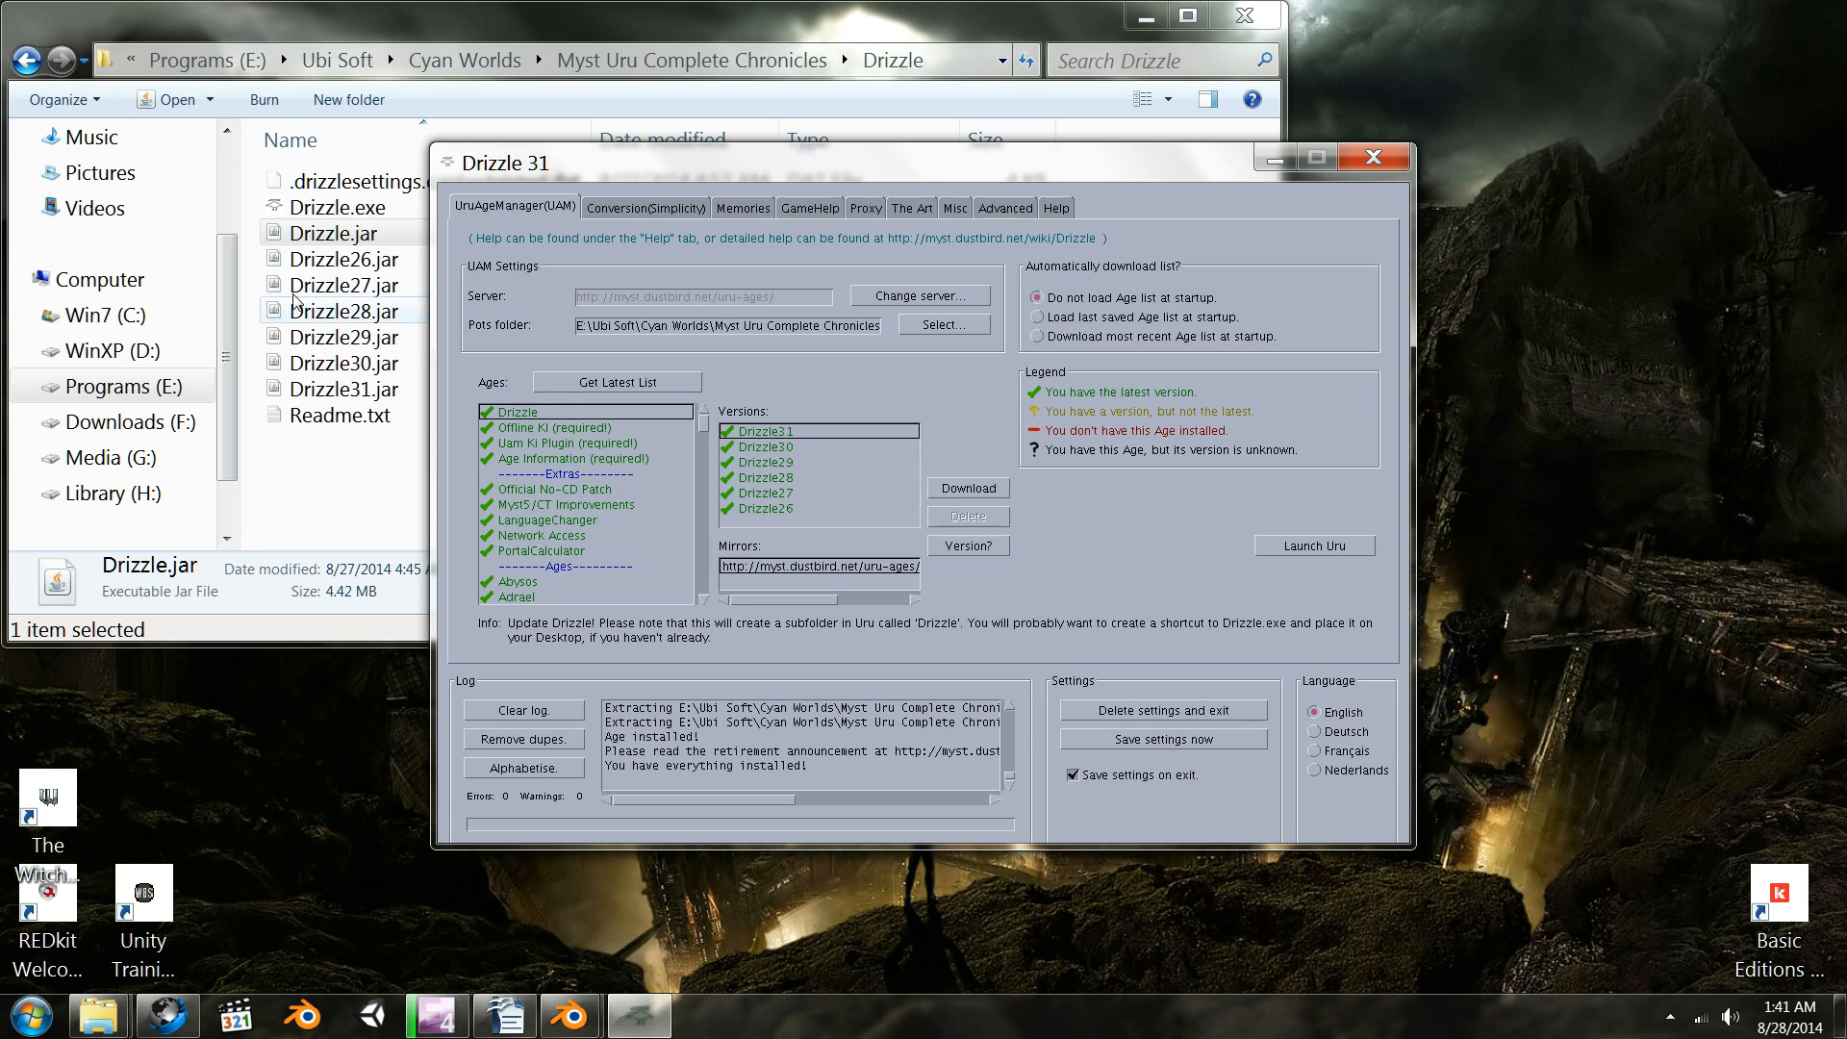
# - Delete the files Drizzle26.jar through Drizzle31.jar from the Drizzle folder
pyautogui.click(326, 260)
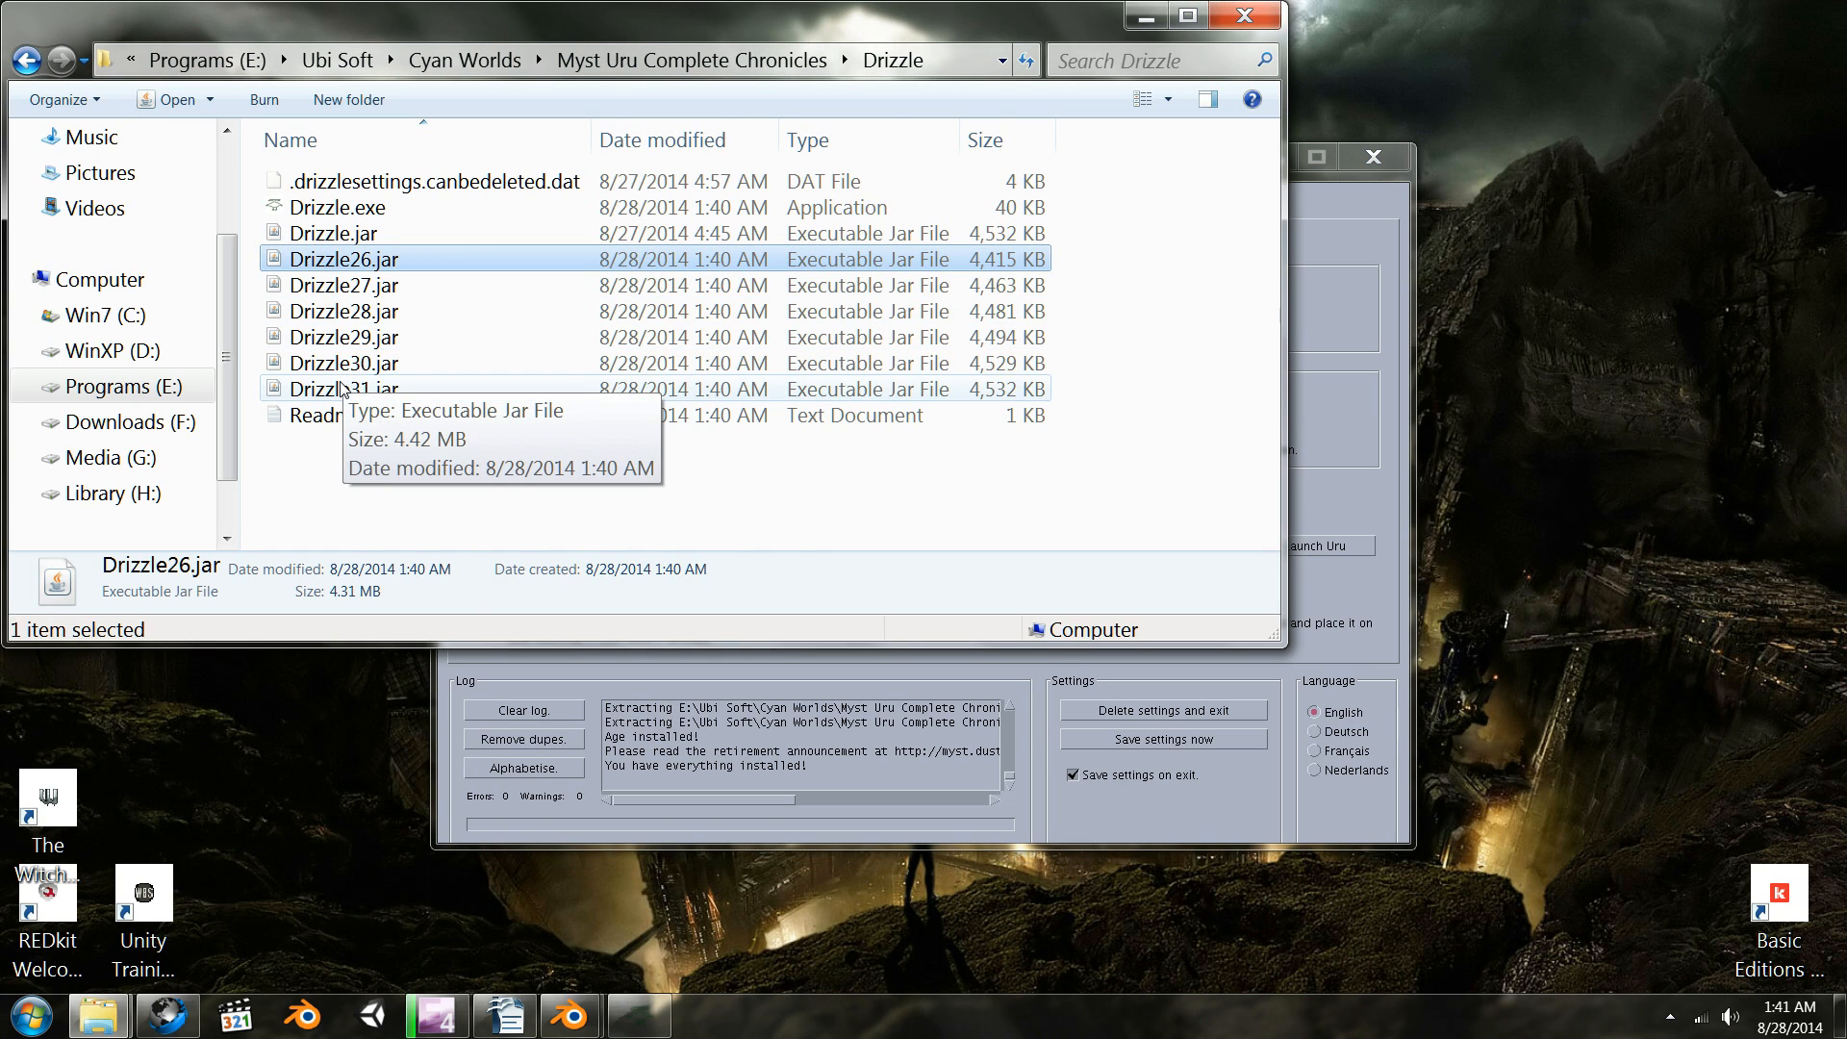
pyautogui.keyDown('shift'); pyautogui.click(341, 389); pyautogui.keyUp('shift')
pyautogui.rightClick(341, 389)
pyautogui.click(400, 647)
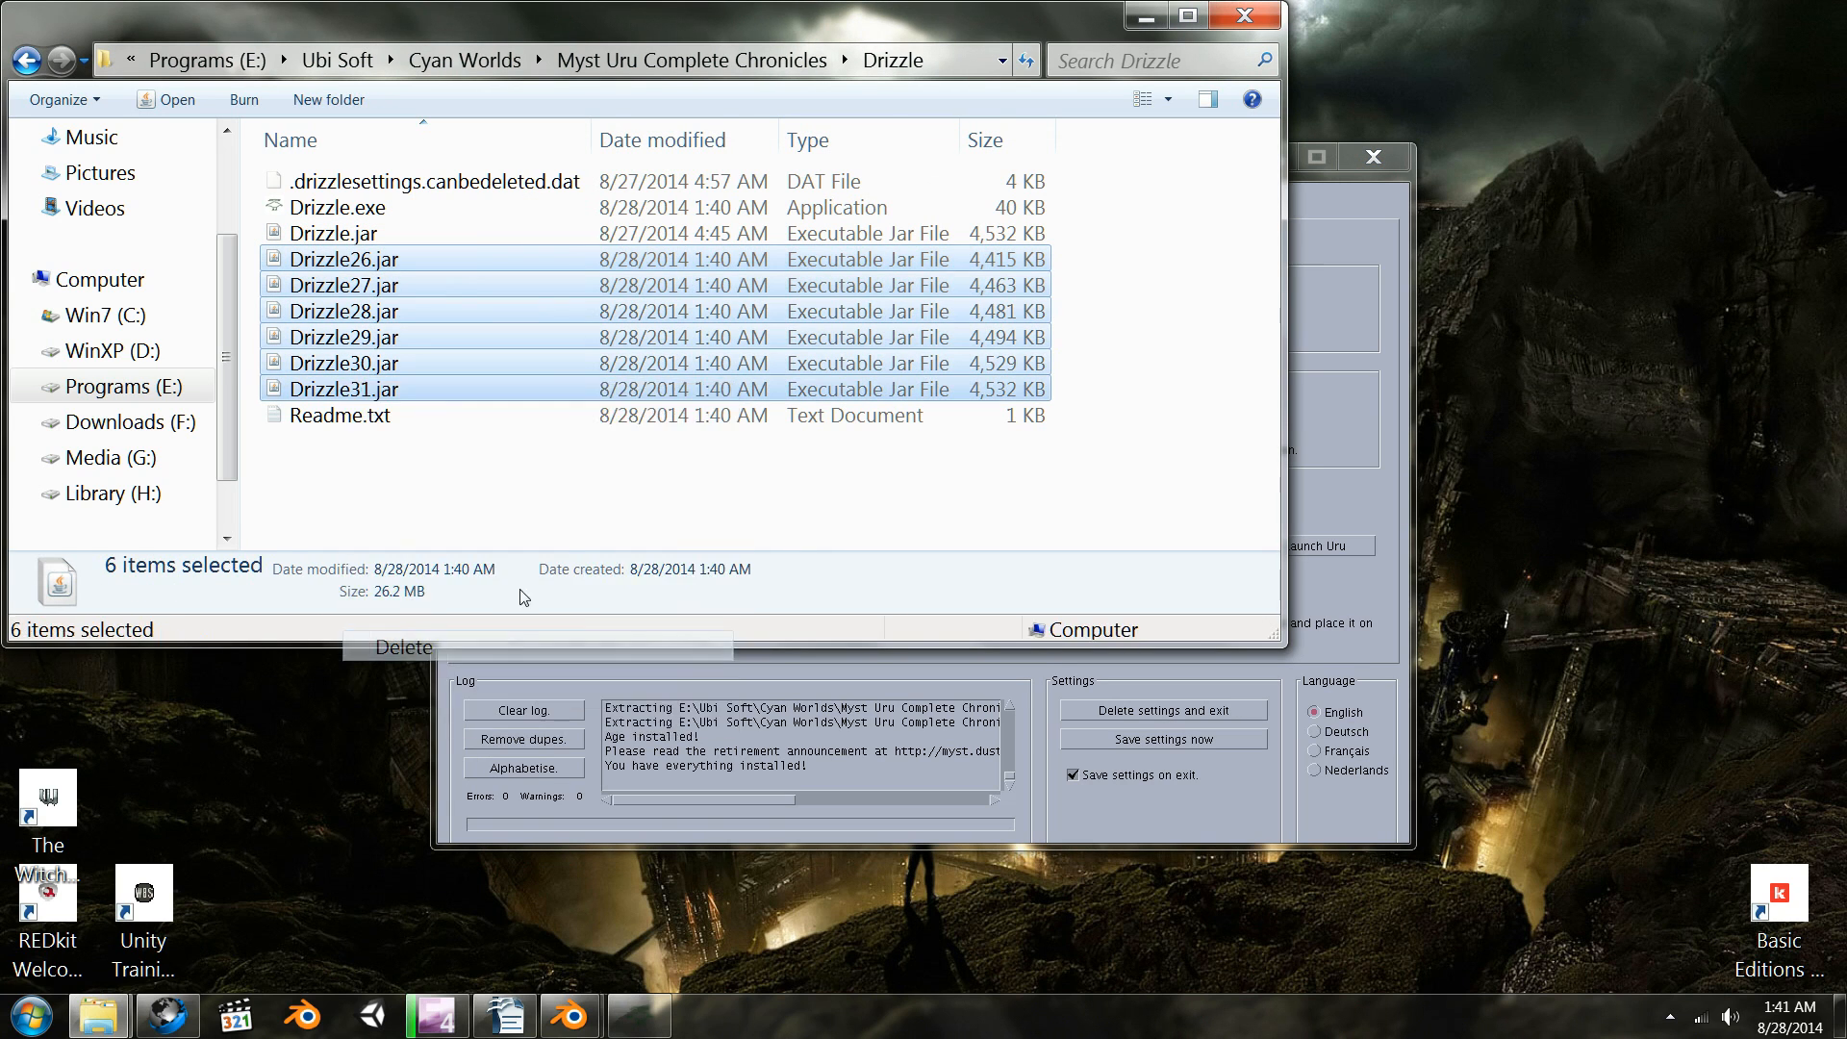
pyautogui.click(1001, 532)
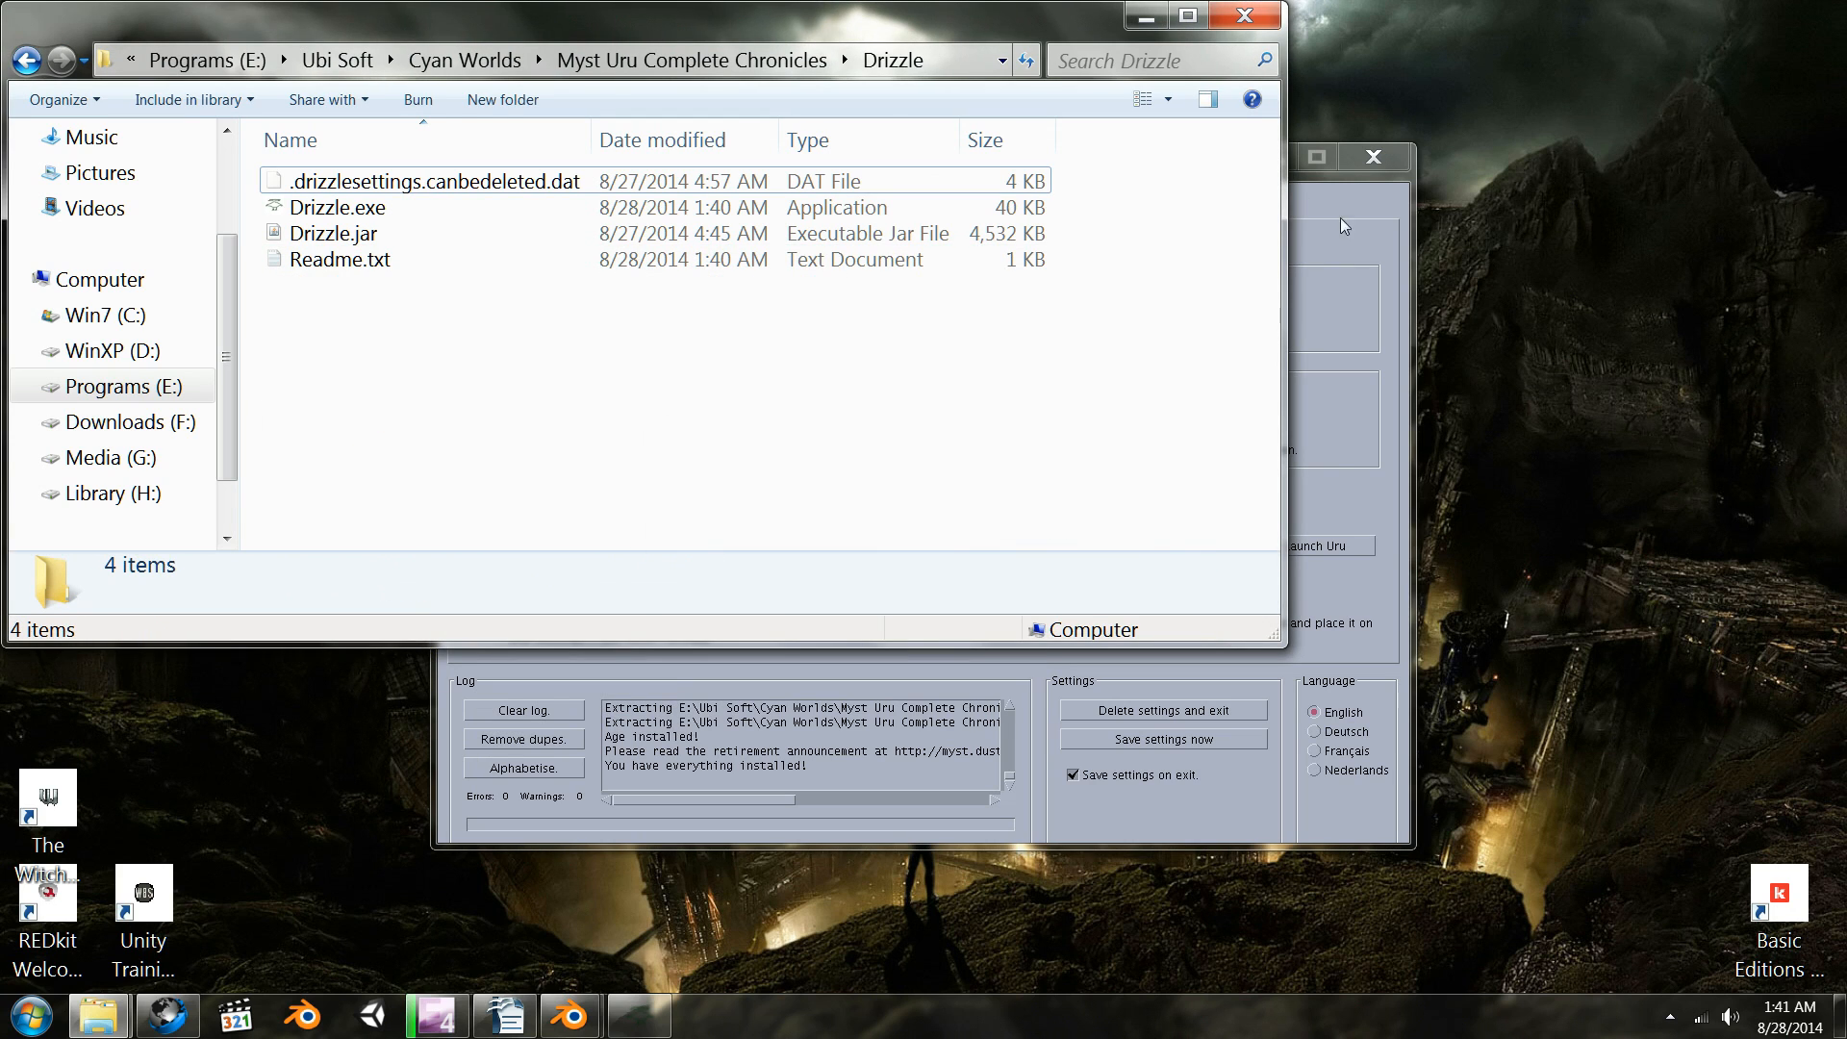
# - In UruAgeManager, view the Offline KI entry, check the Pots folder selection for Myst Uru Complete Chronicles, and save the Drizzle settings
pyautogui.click(1345, 226)
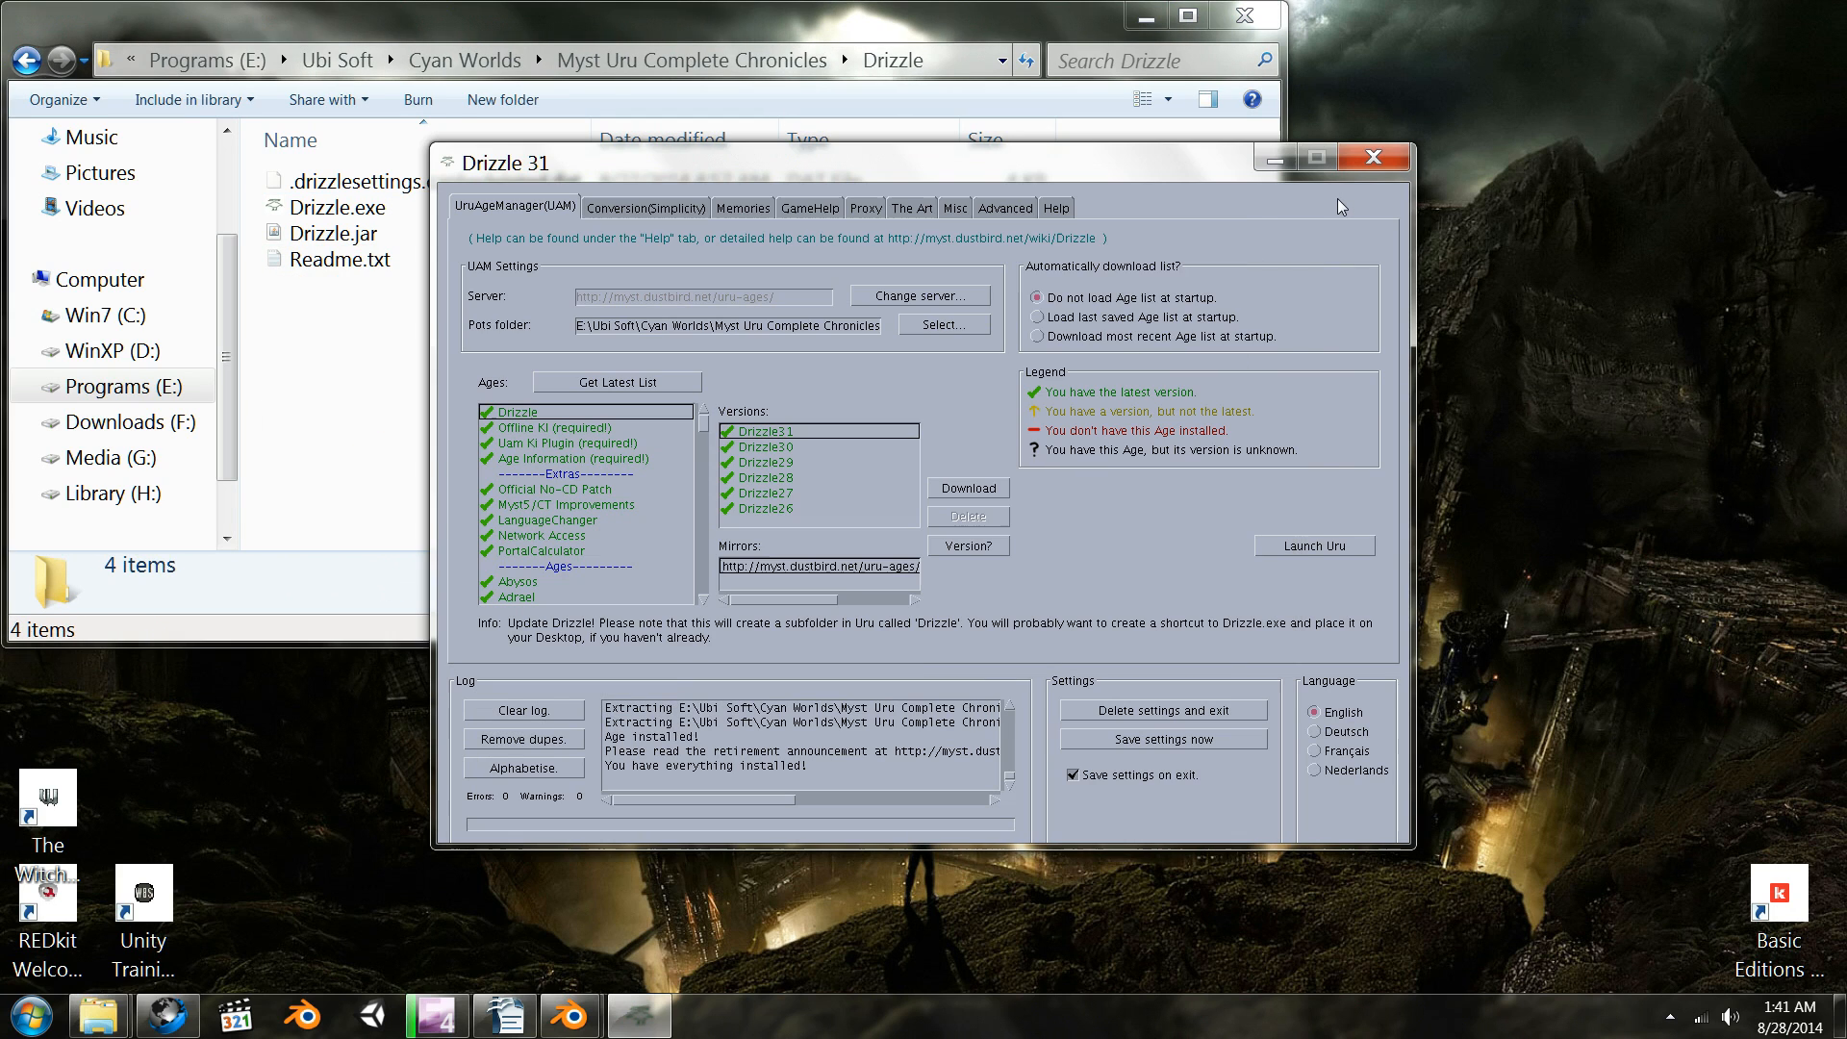
pyautogui.click(595, 428)
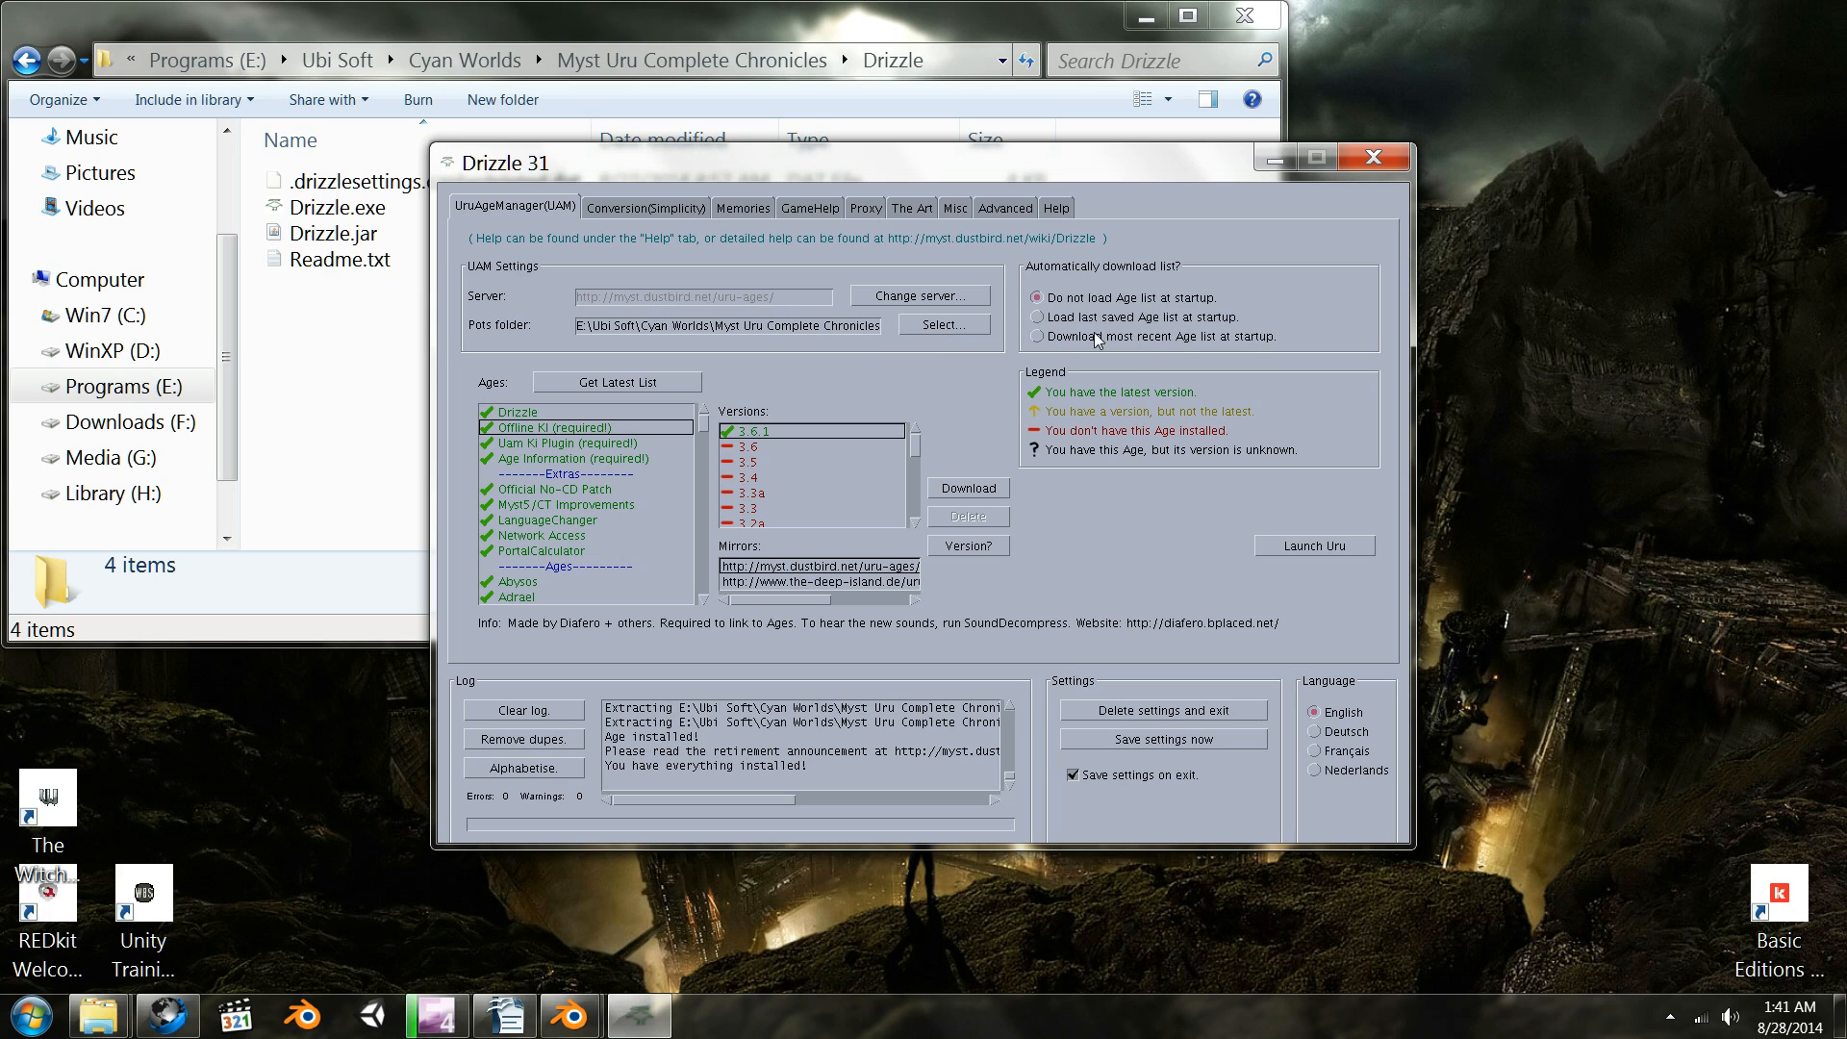
pyautogui.click(933, 324)
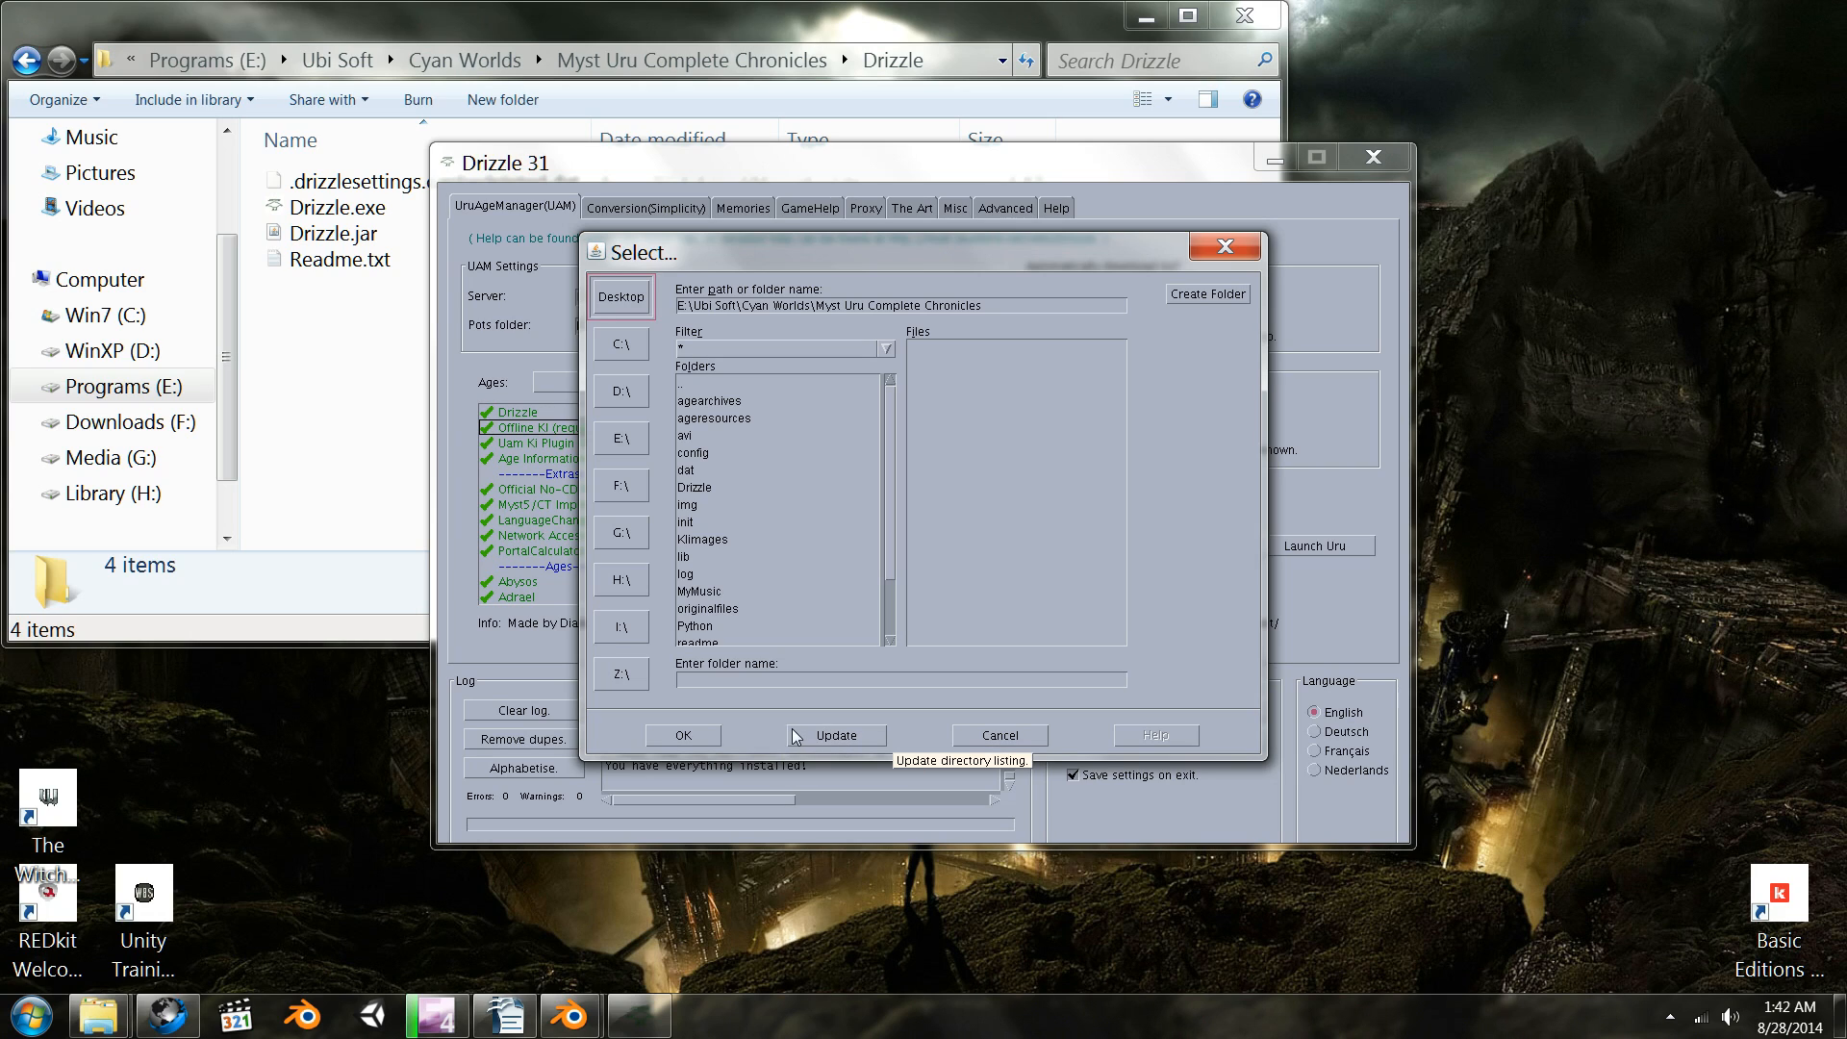
pyautogui.click(826, 738)
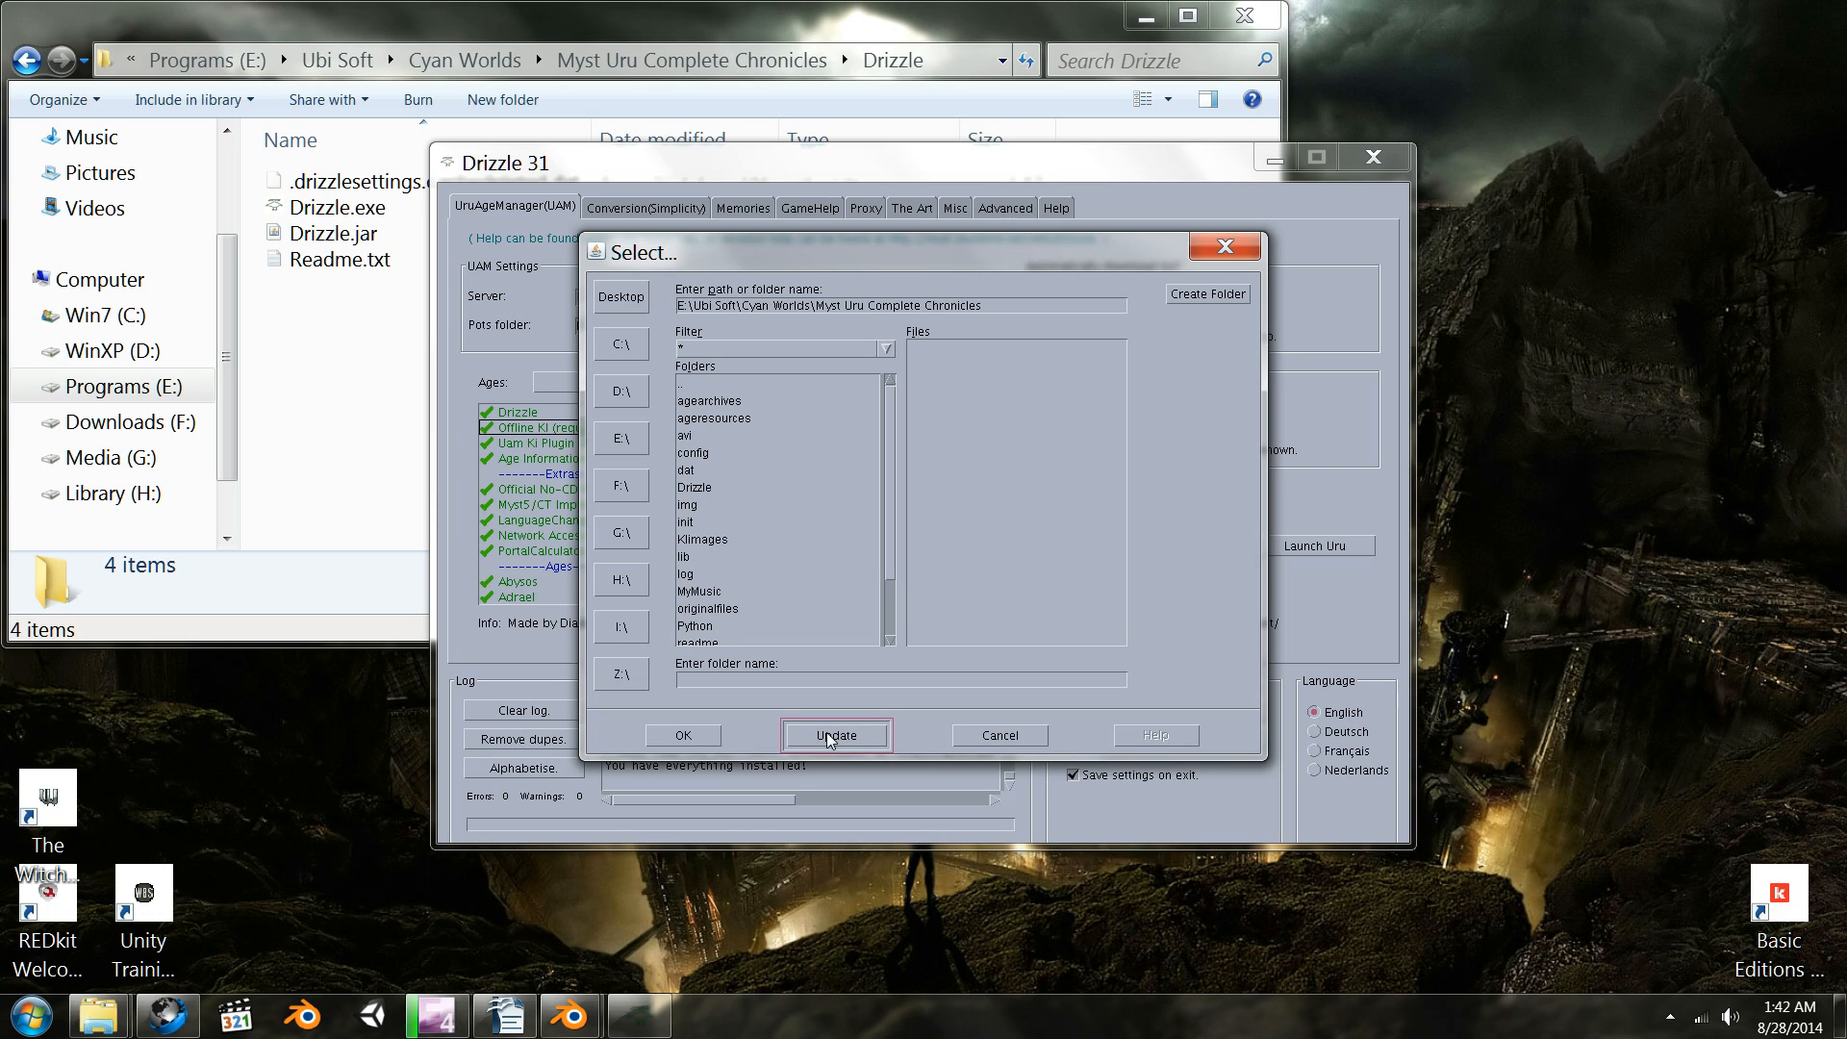
pyautogui.click(681, 736)
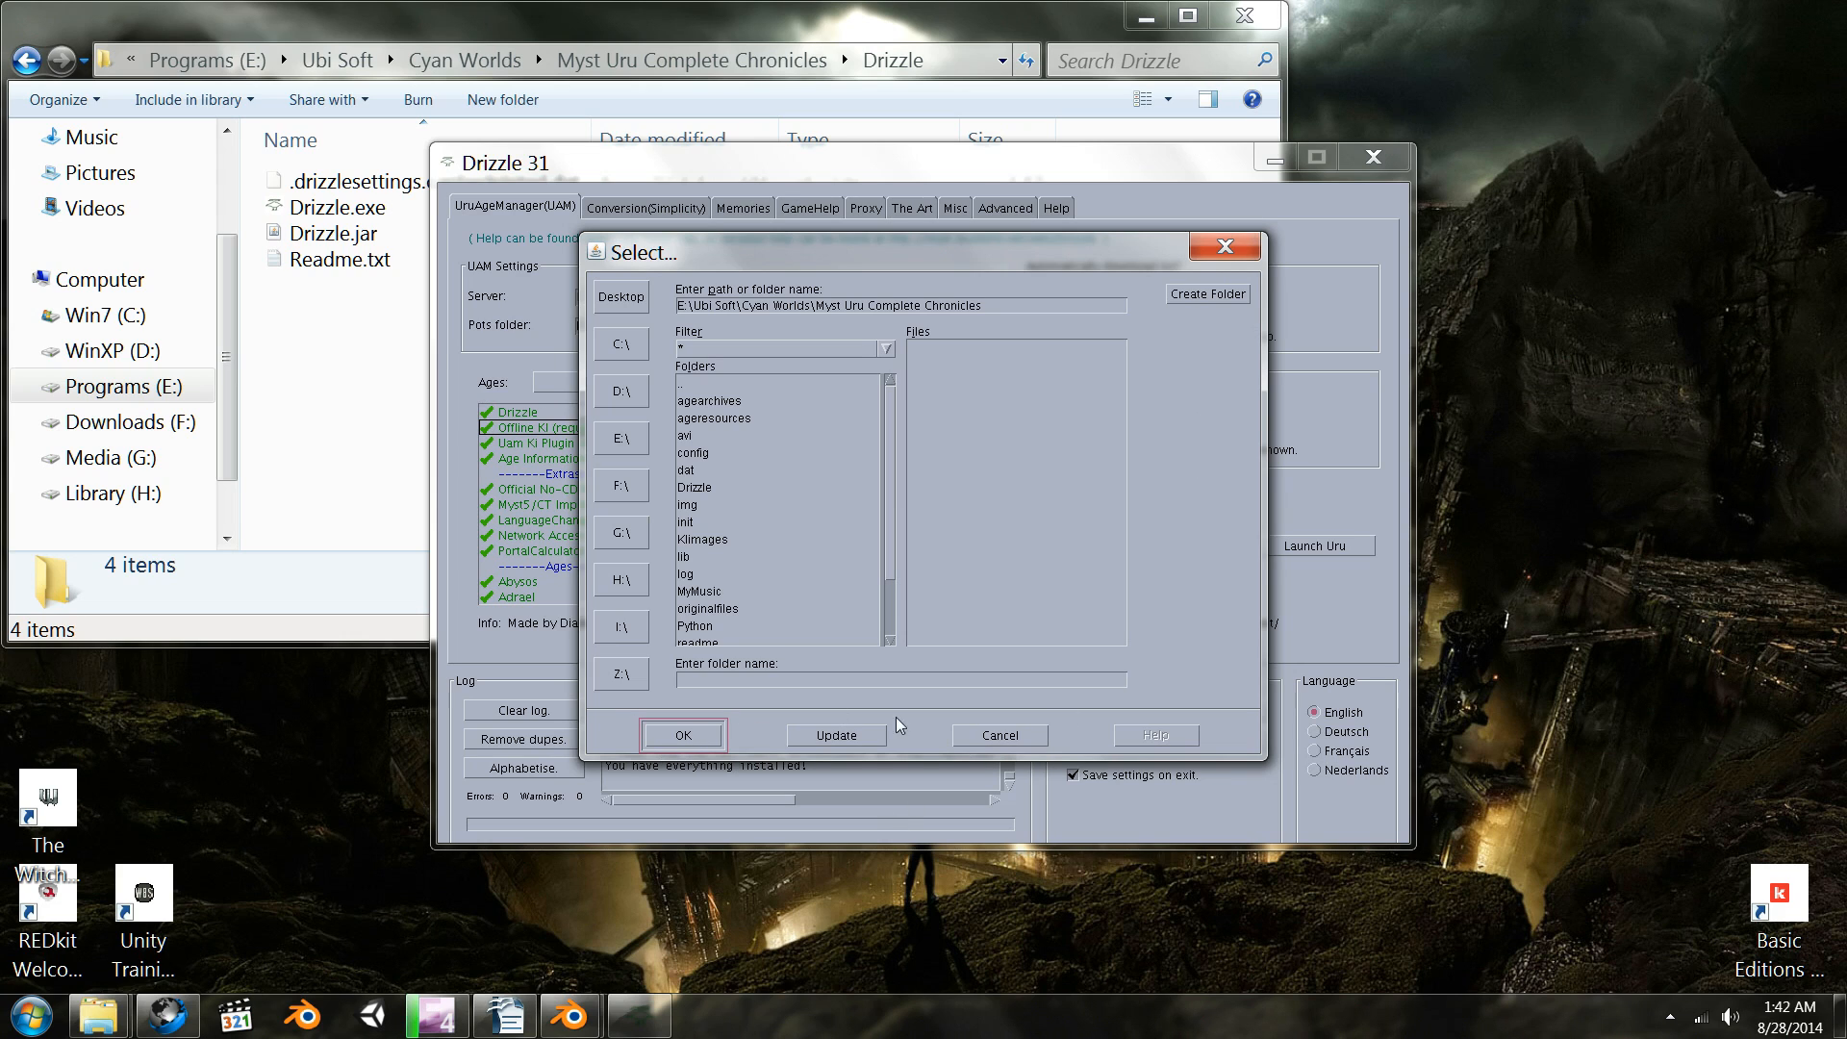
pyautogui.click(1234, 245)
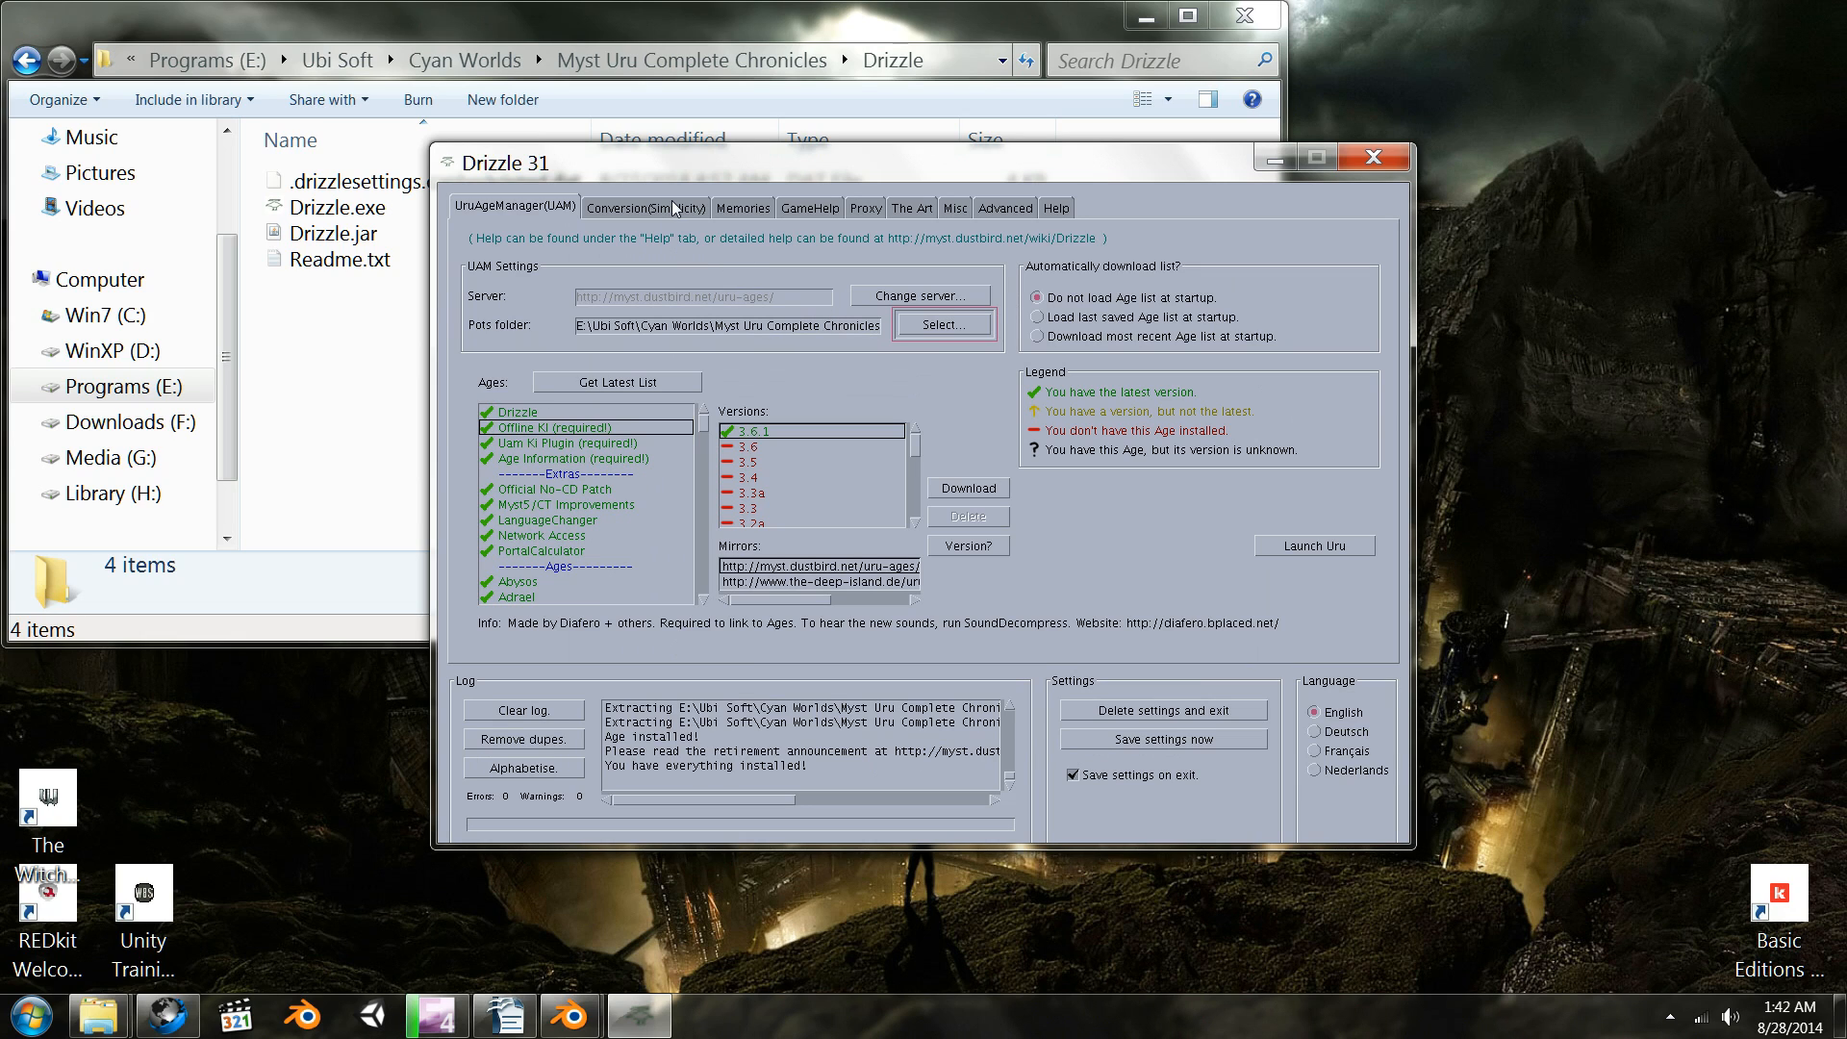
pyautogui.click(1127, 737)
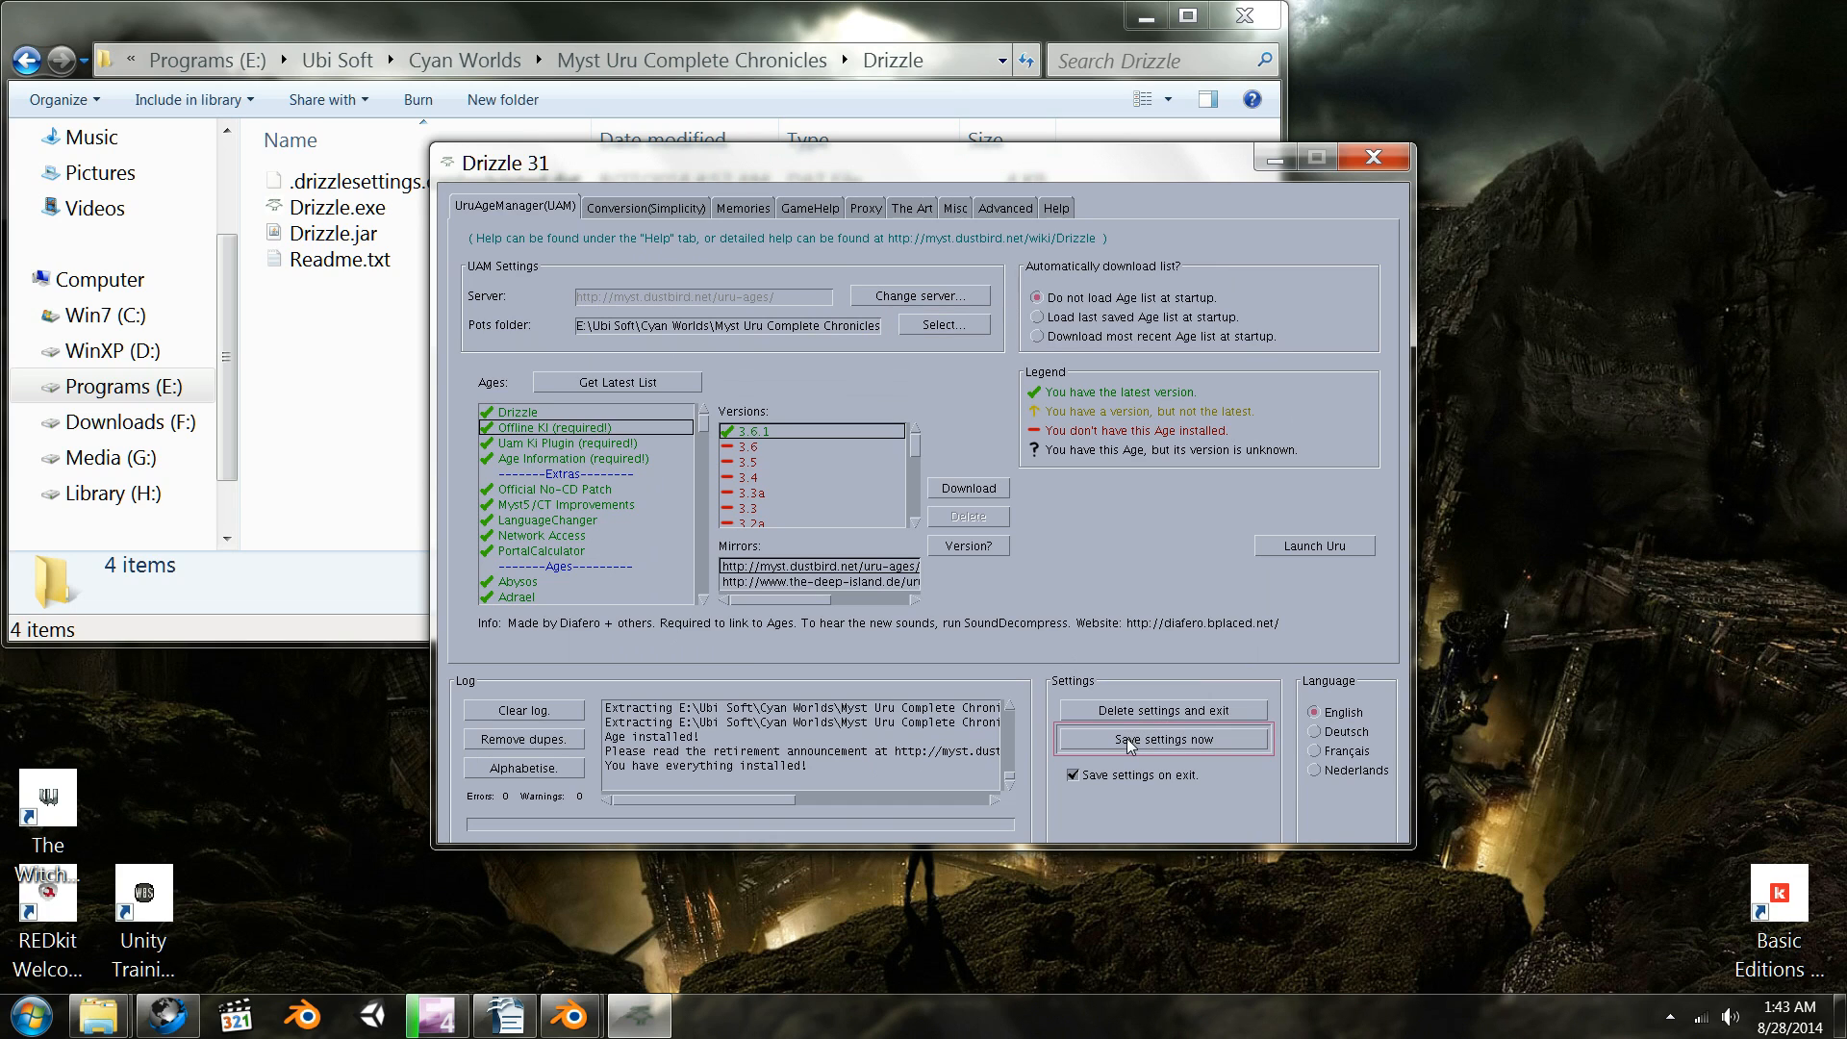
# - Run the Simplicity conversion for the Pots folder and for the Moul folder E:\Uru Live
pyautogui.click(631, 204)
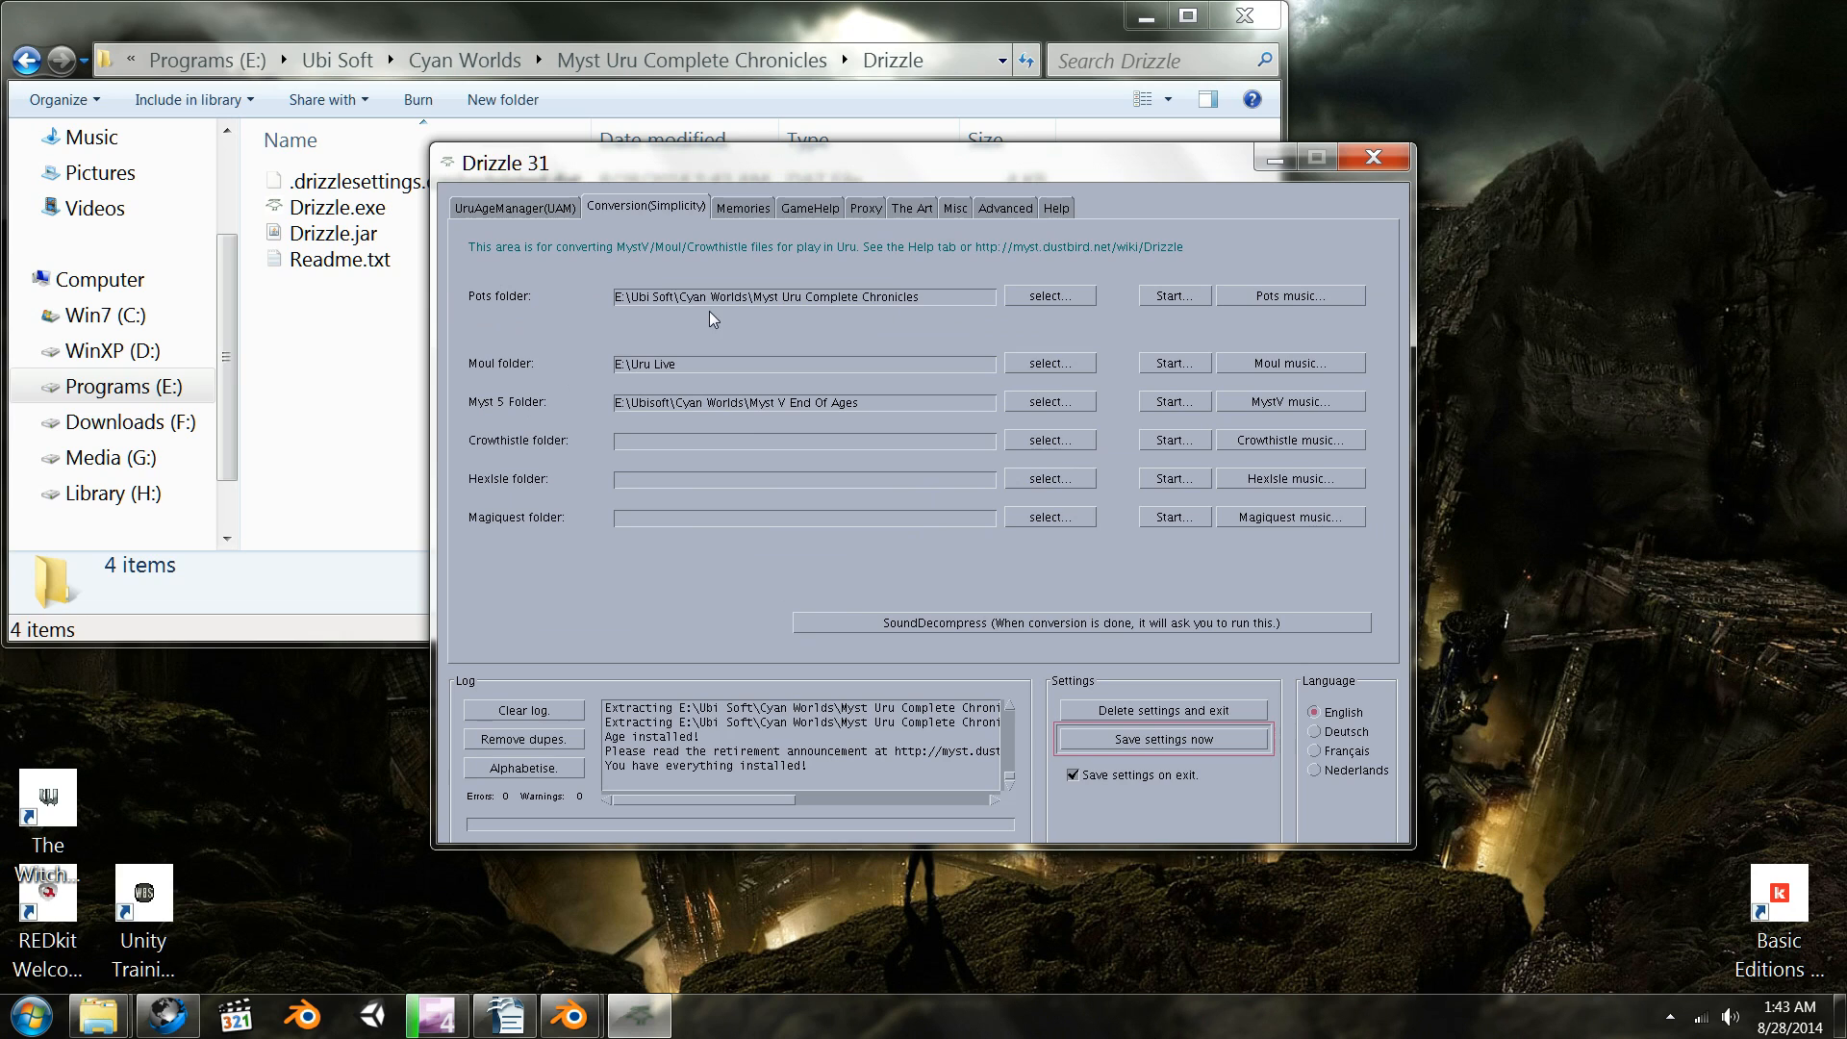
pyautogui.click(510, 210)
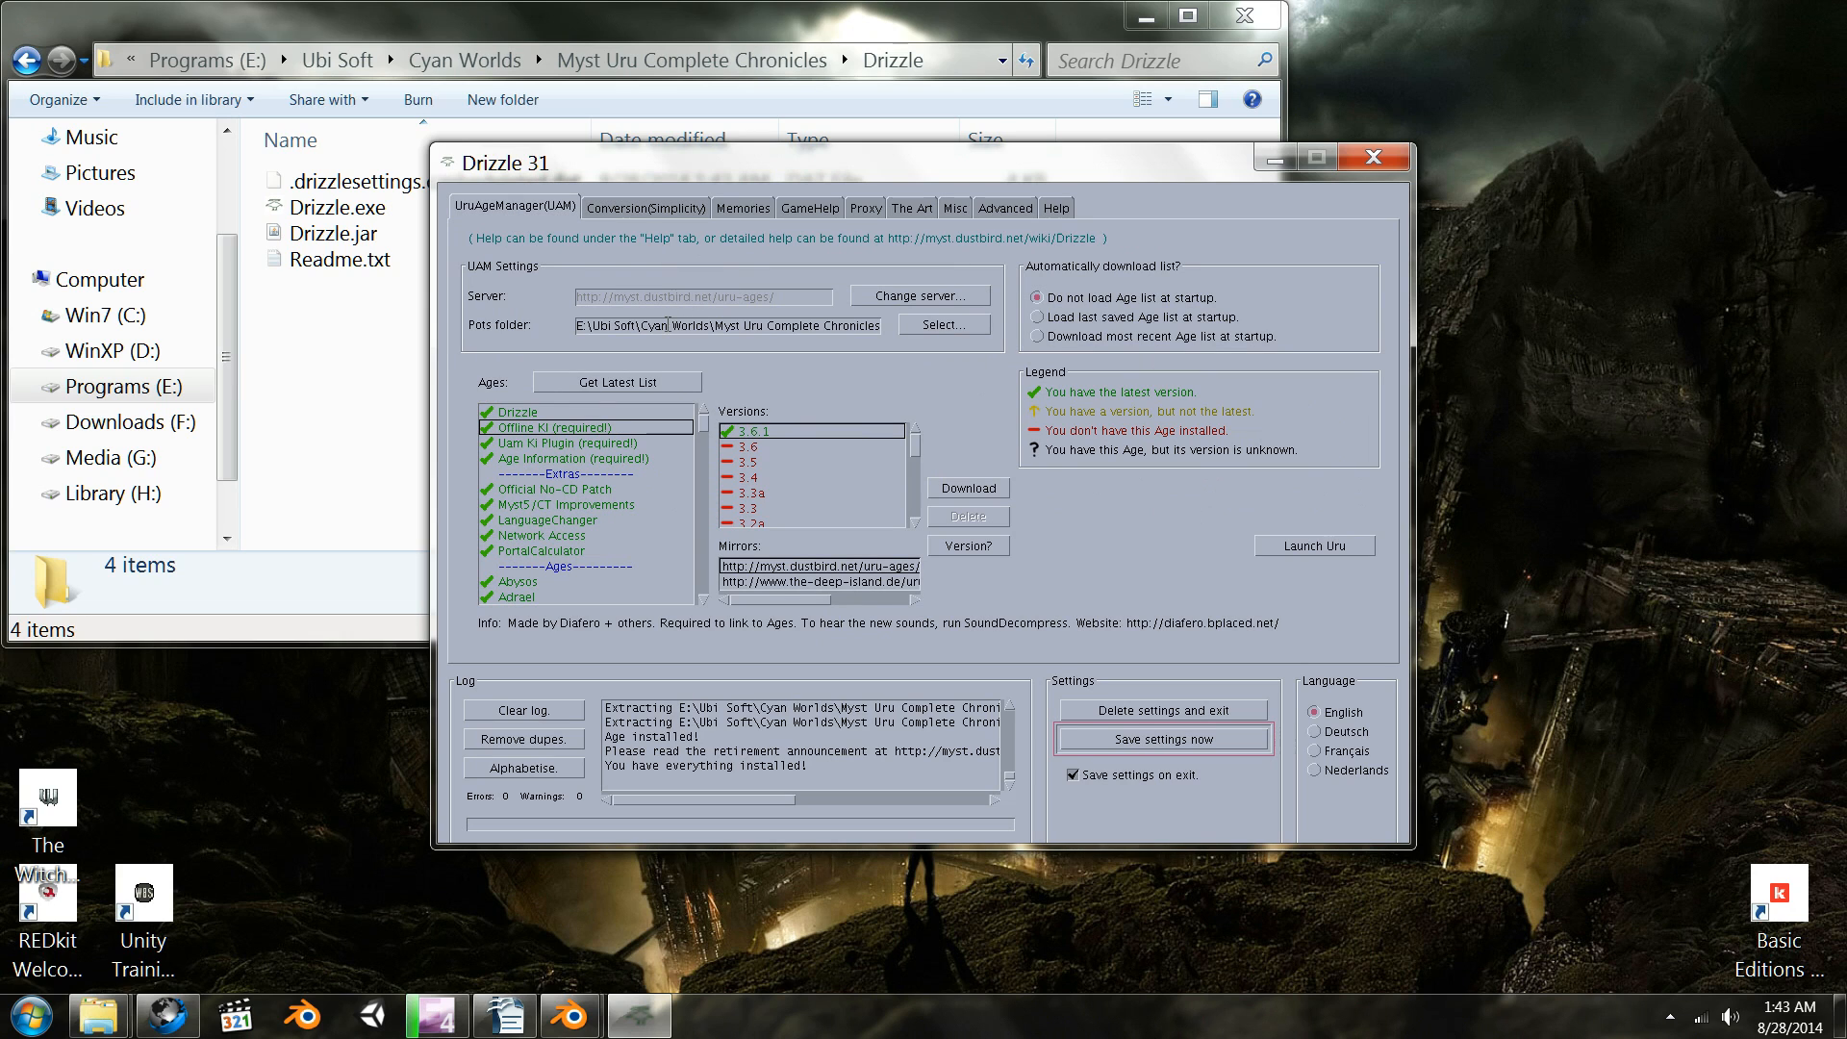
pyautogui.click(635, 212)
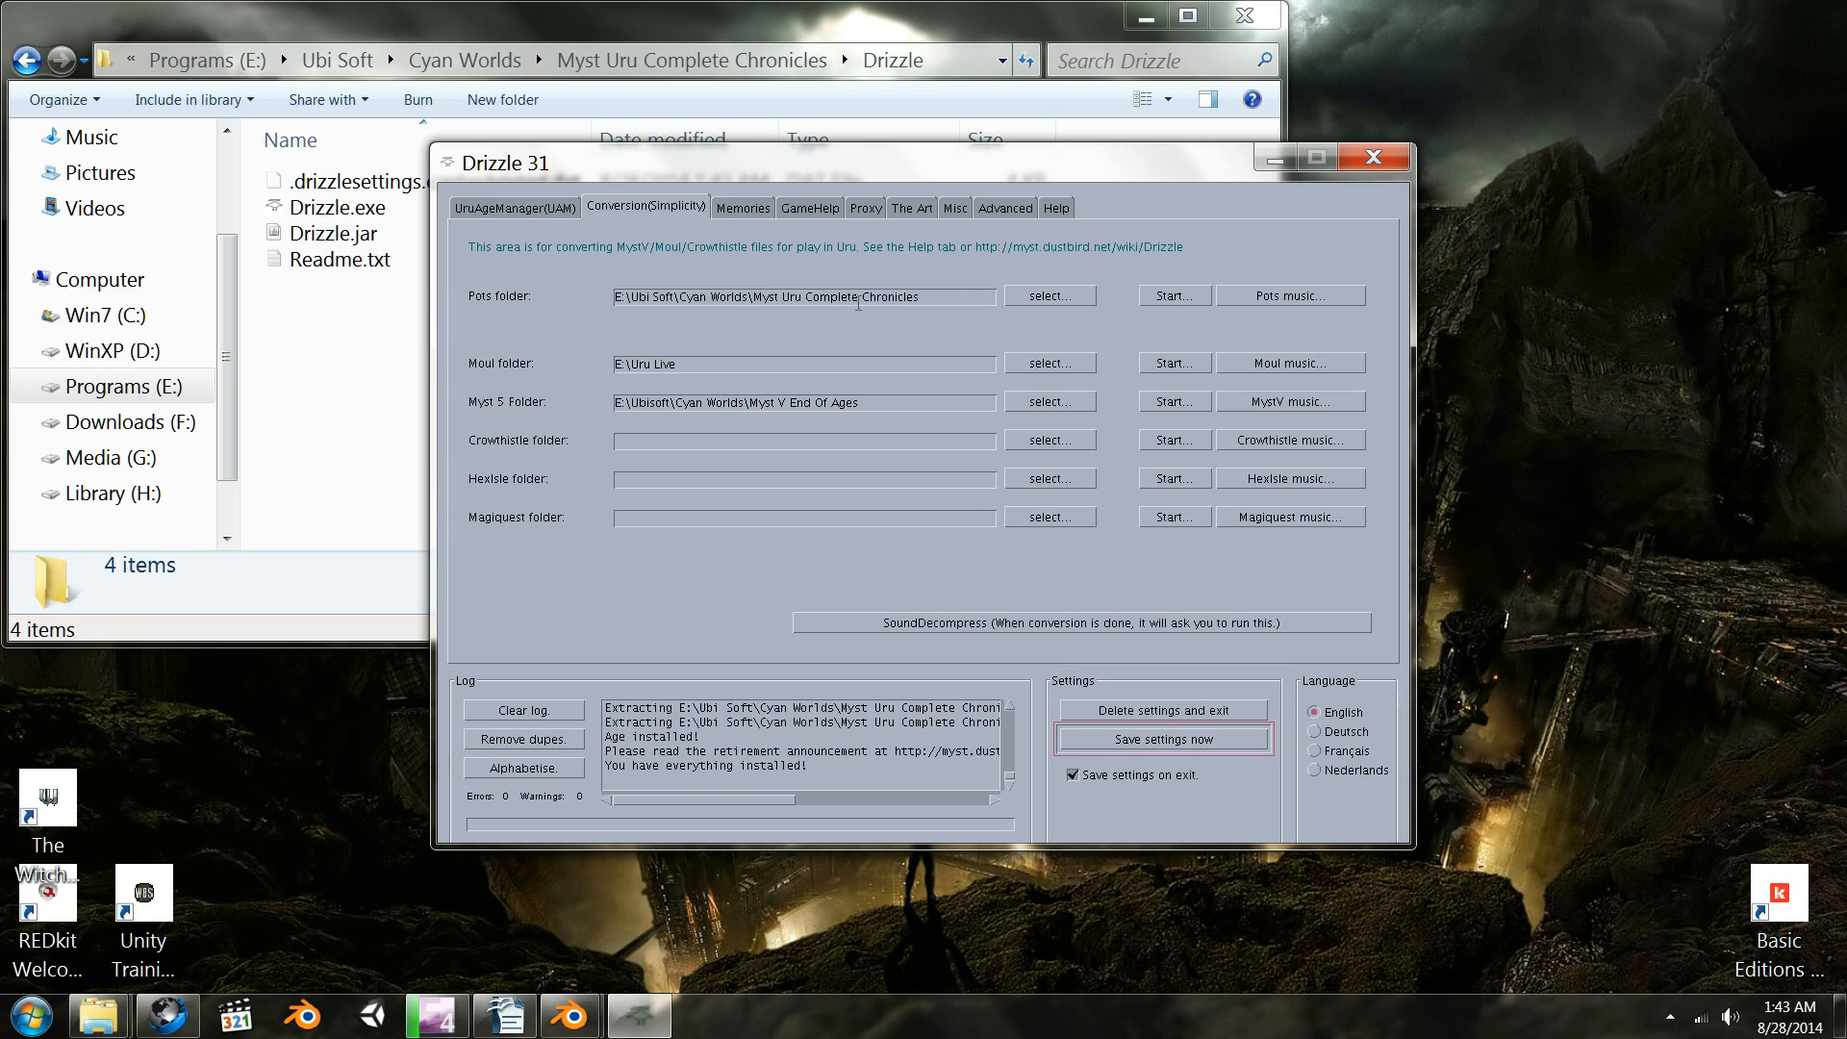
pyautogui.click(954, 297)
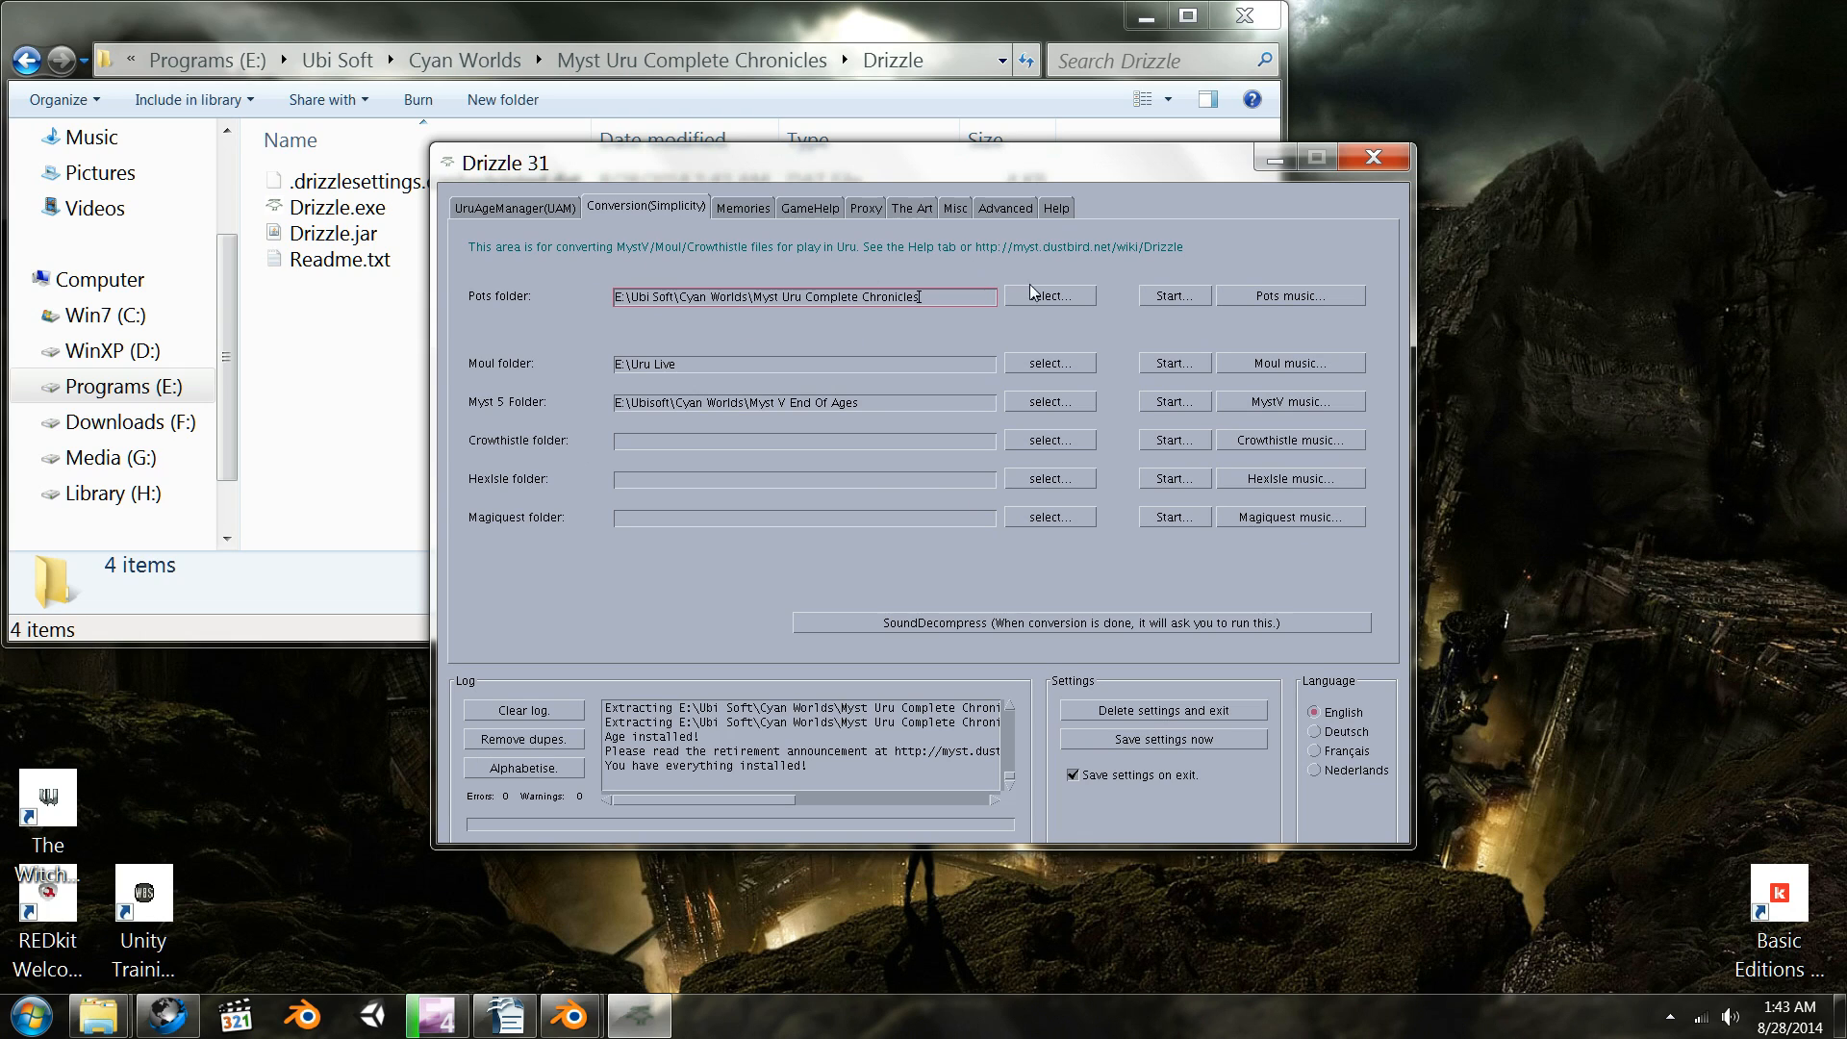
pyautogui.click(1168, 302)
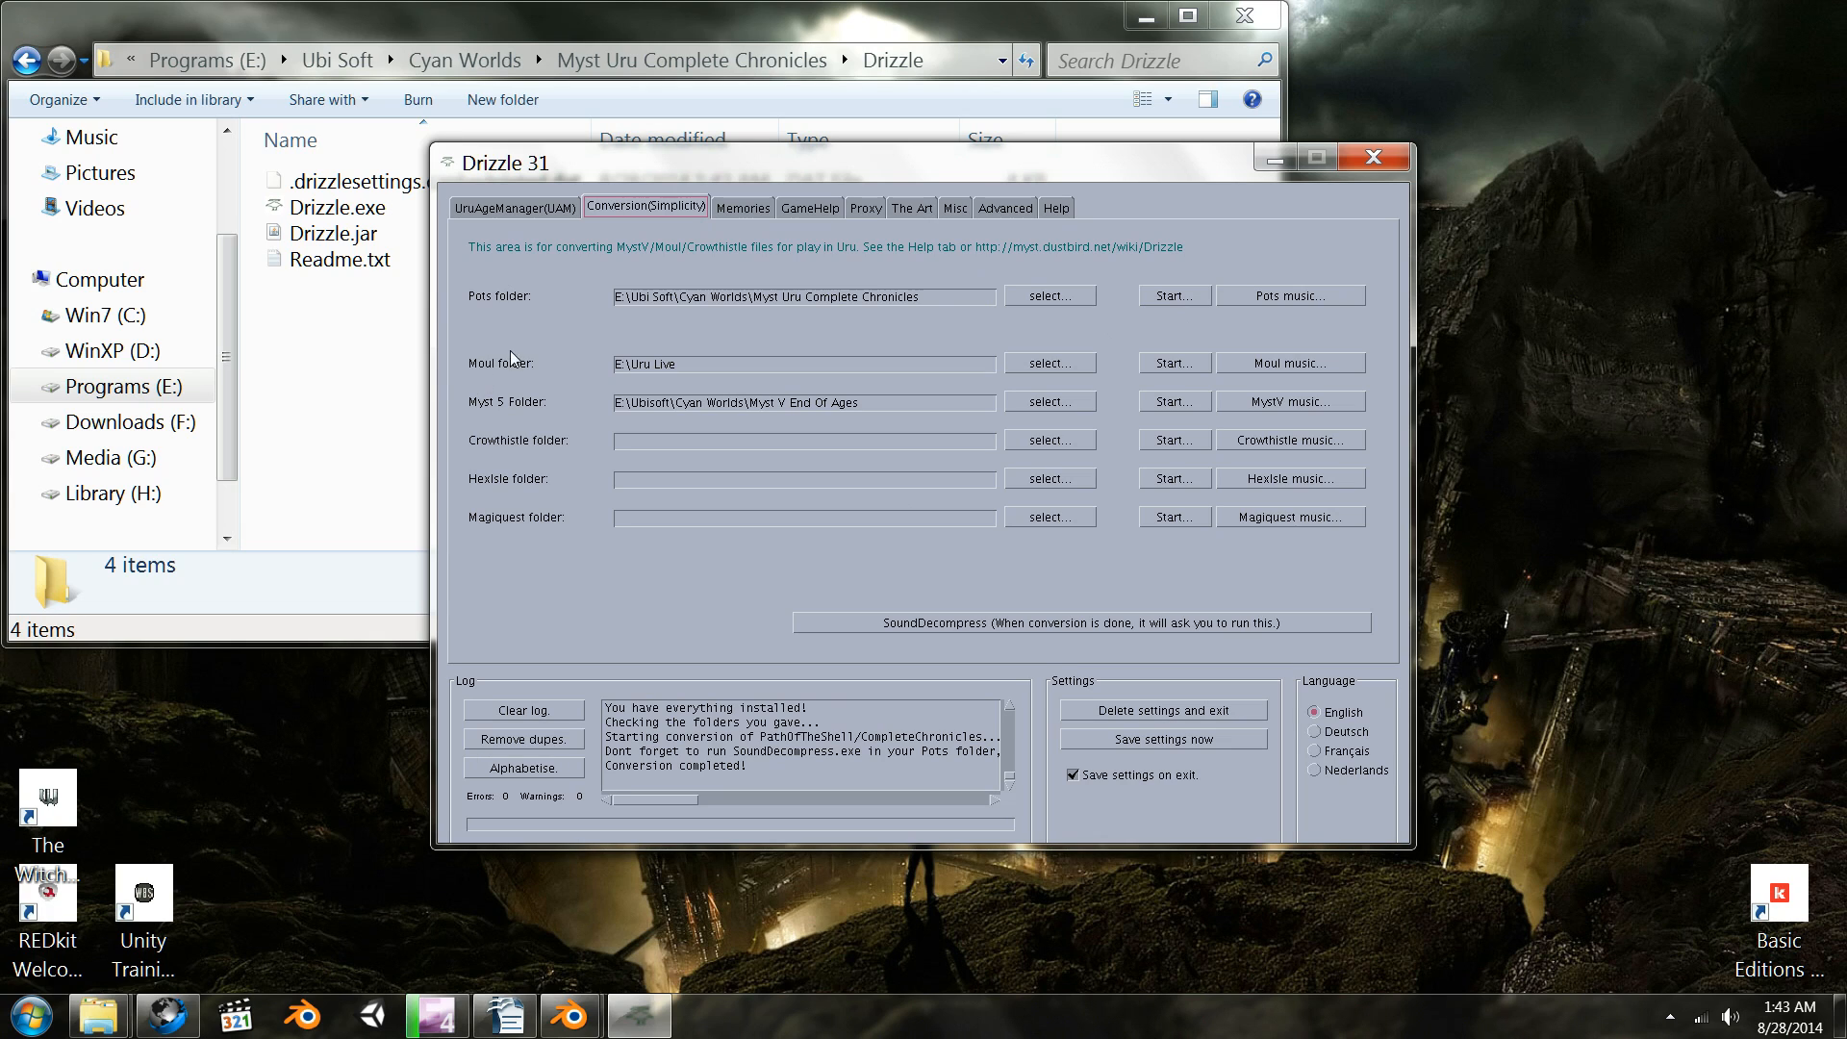
pyautogui.click(1164, 367)
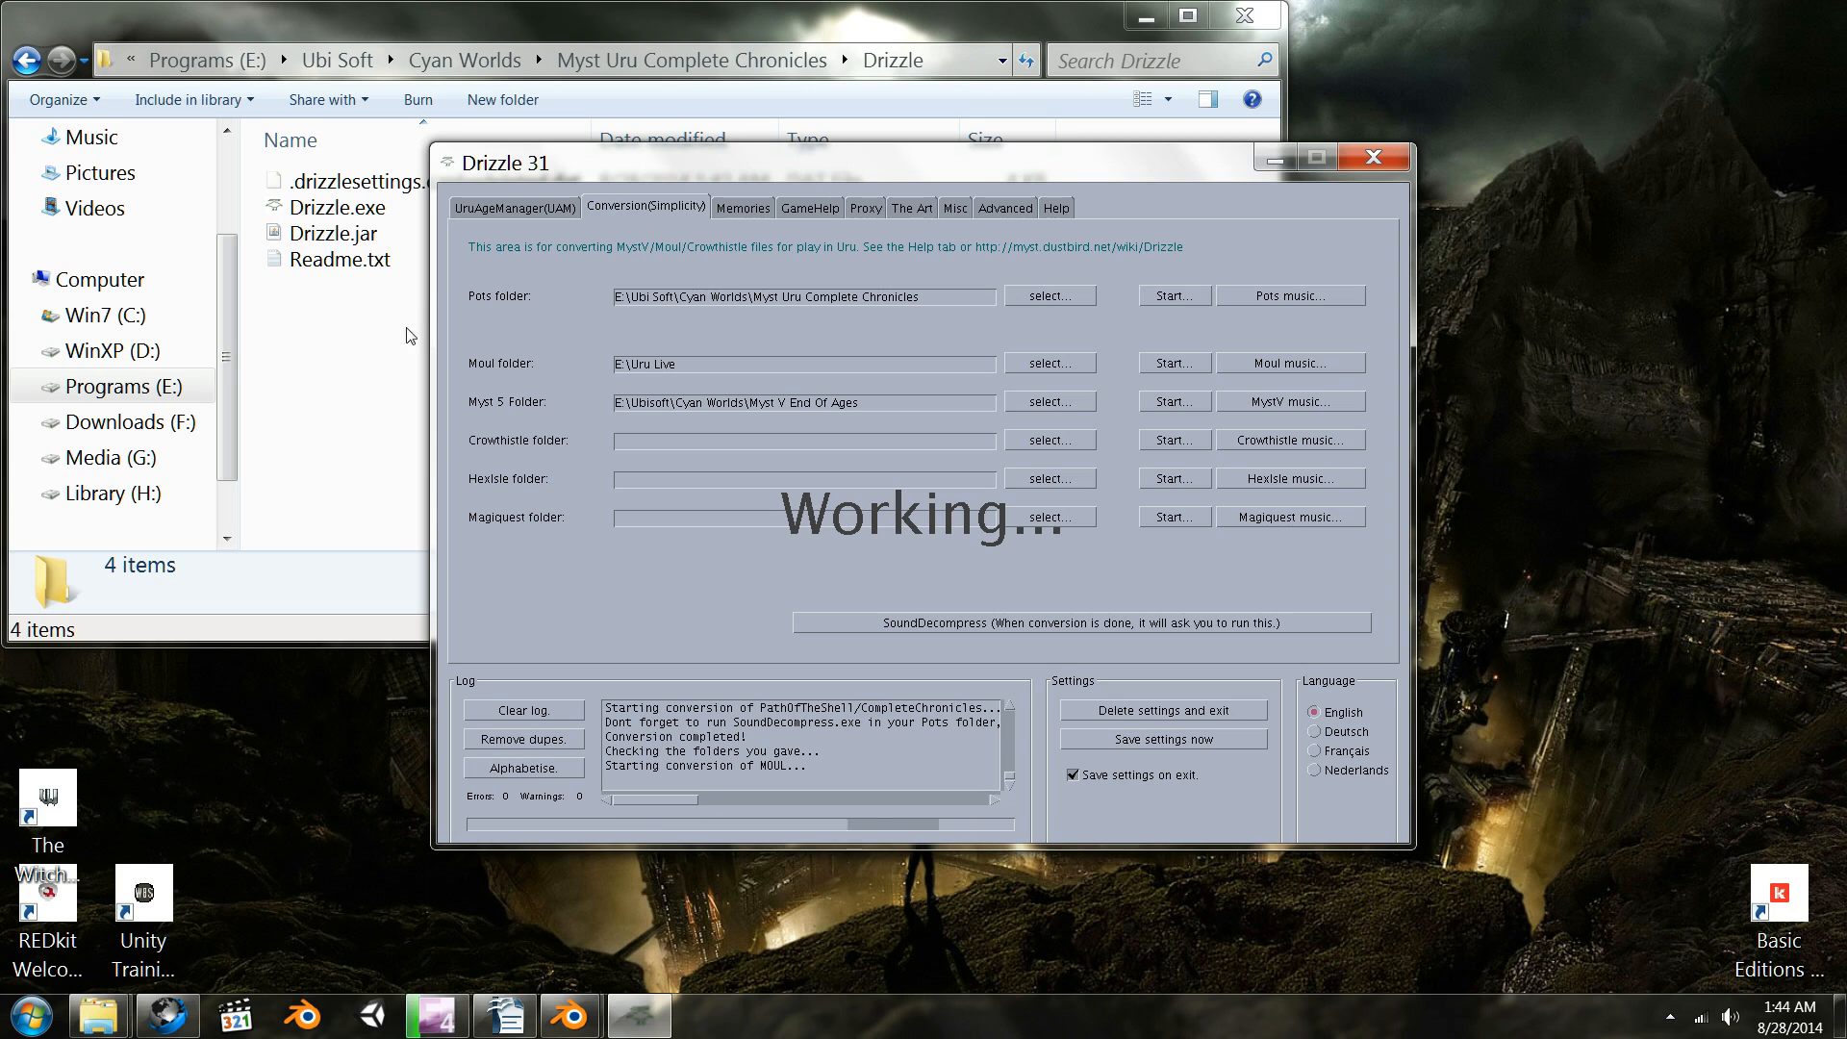
# - Examine the contents of My Documents\Ages and the Obelisk files in its dat folder, widening the name column to show full file names
pyautogui.click(355, 420)
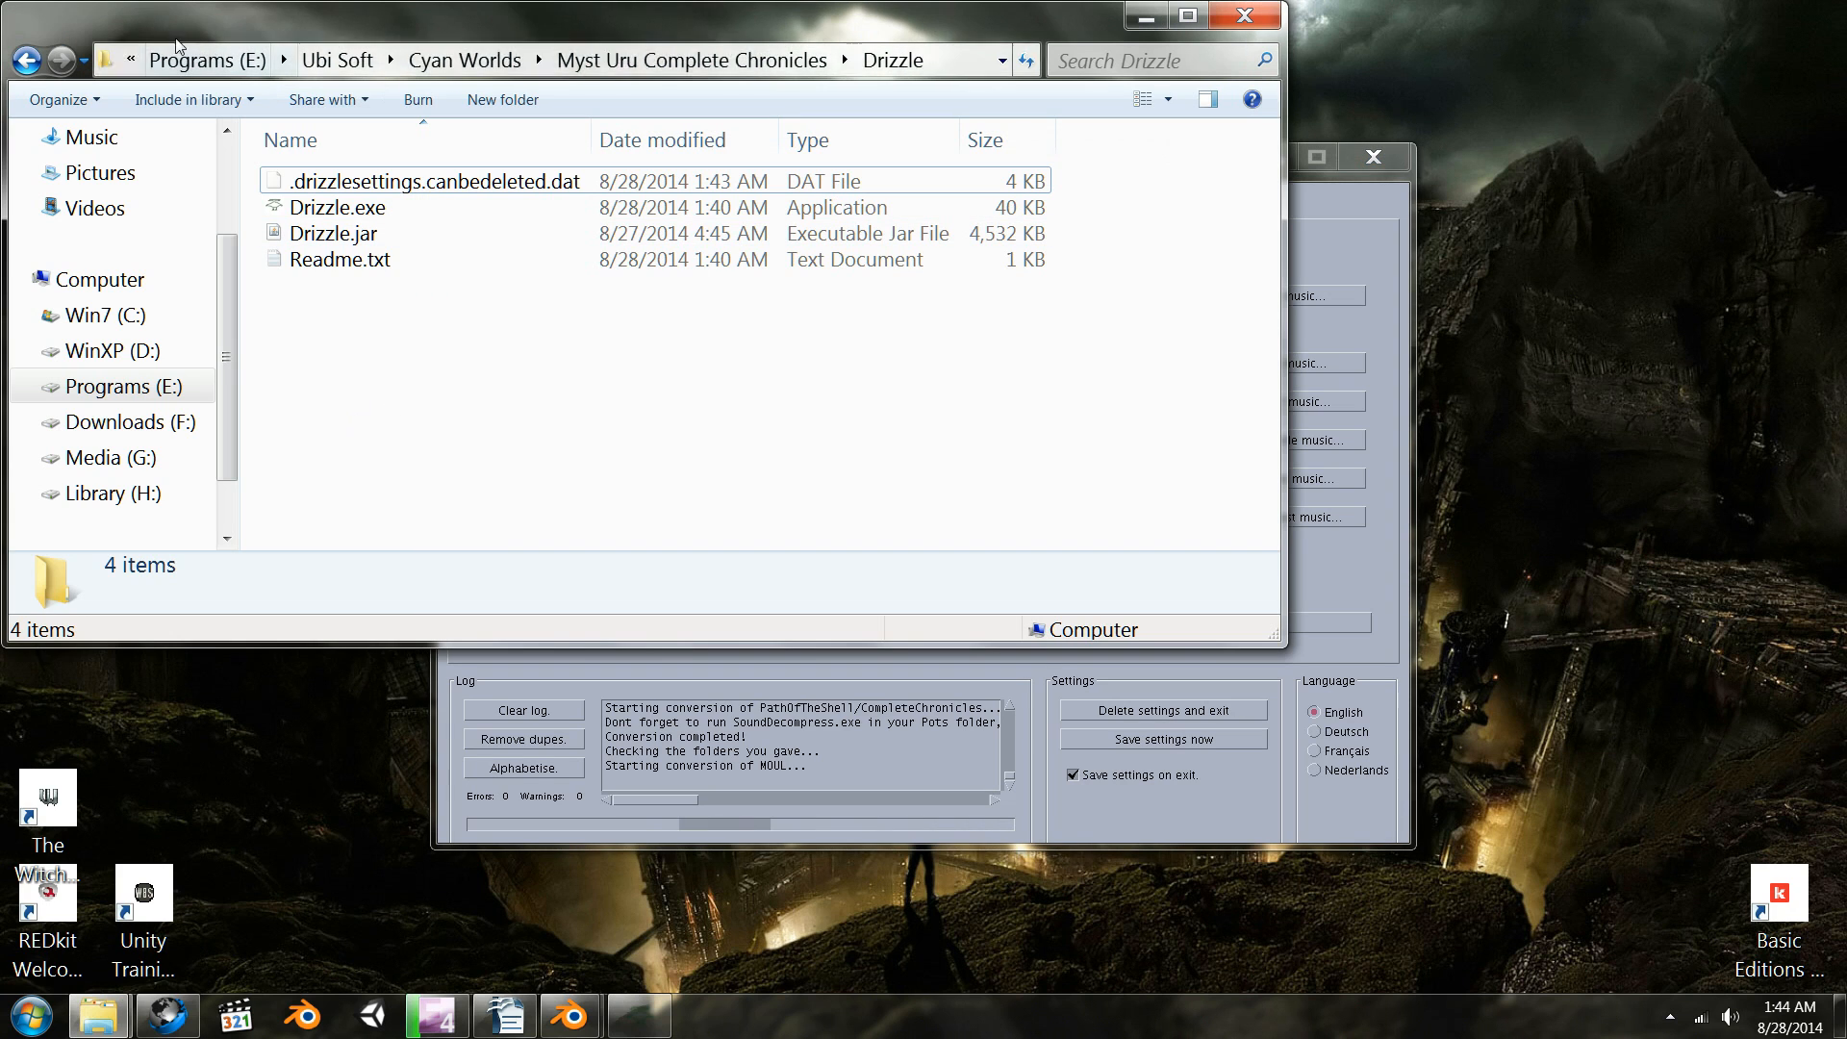
pyautogui.click(36, 65)
pyautogui.click(36, 65)
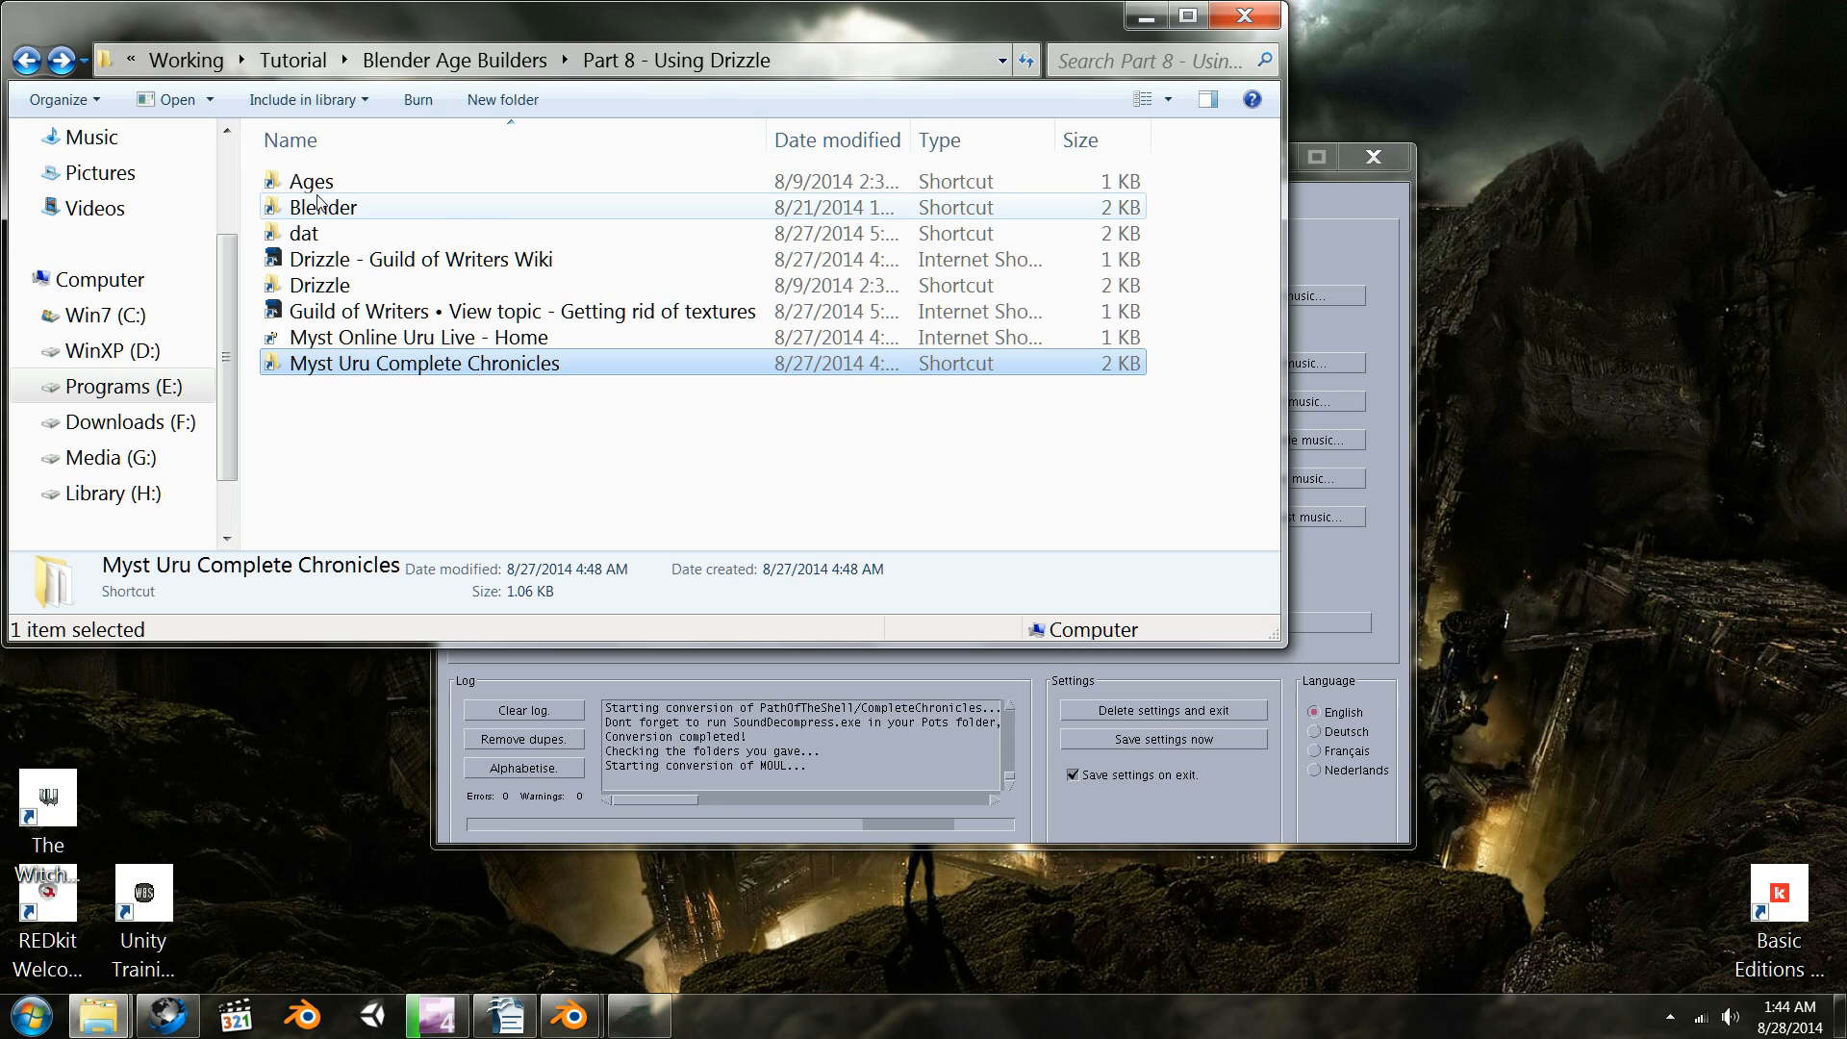
pyautogui.doubleClick(368, 183)
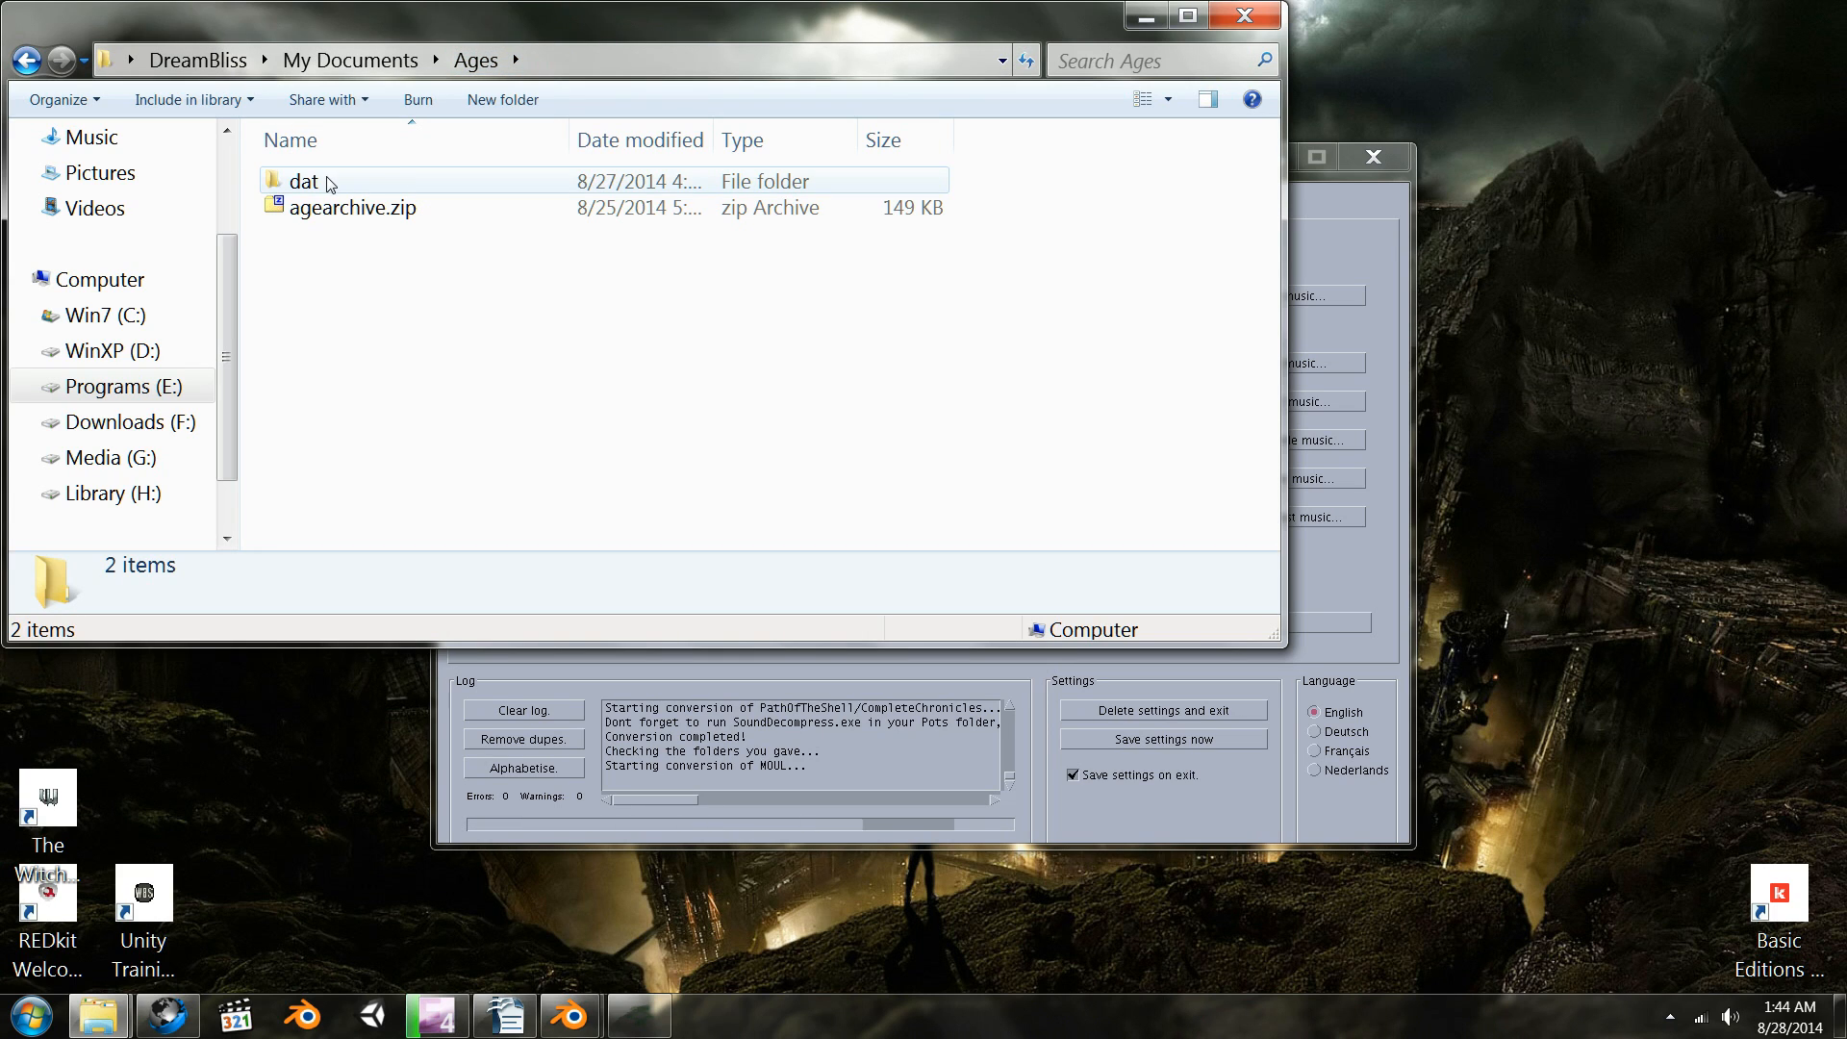
pyautogui.doubleClick(397, 181)
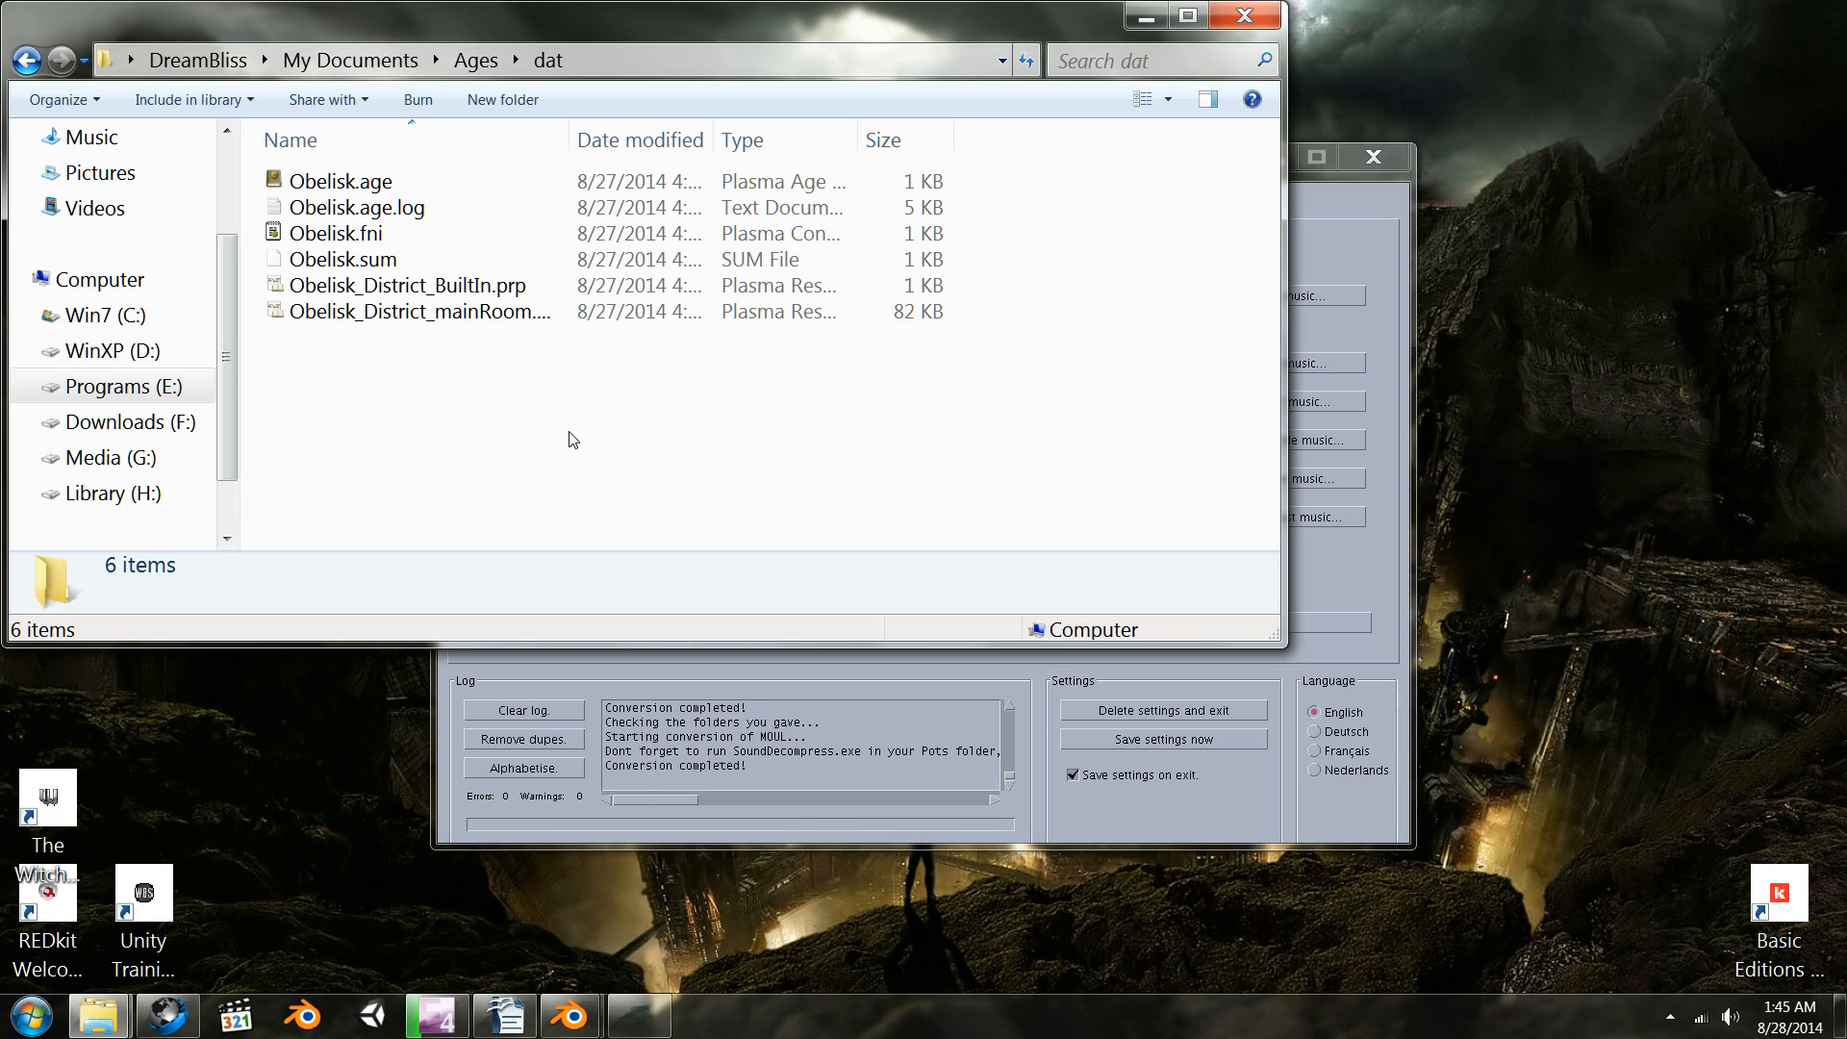
pyautogui.doubleClick(578, 139)
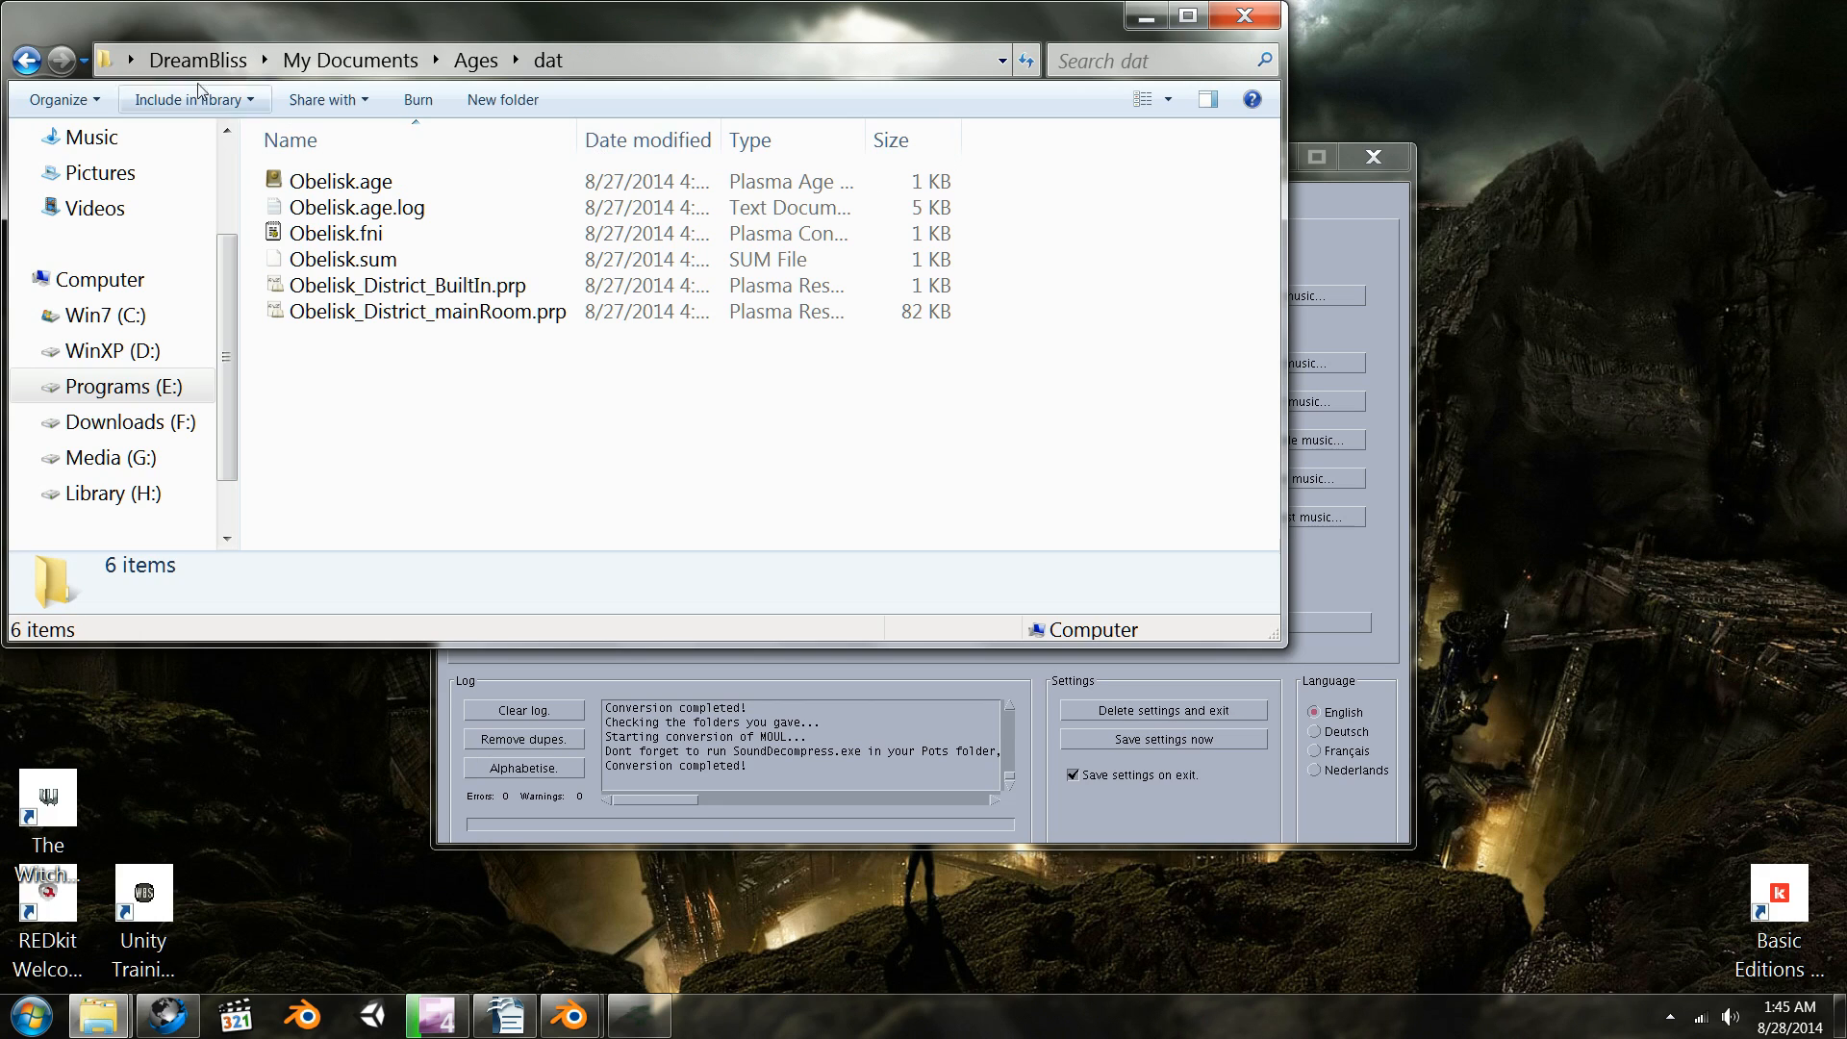
pyautogui.press('BackSpace')
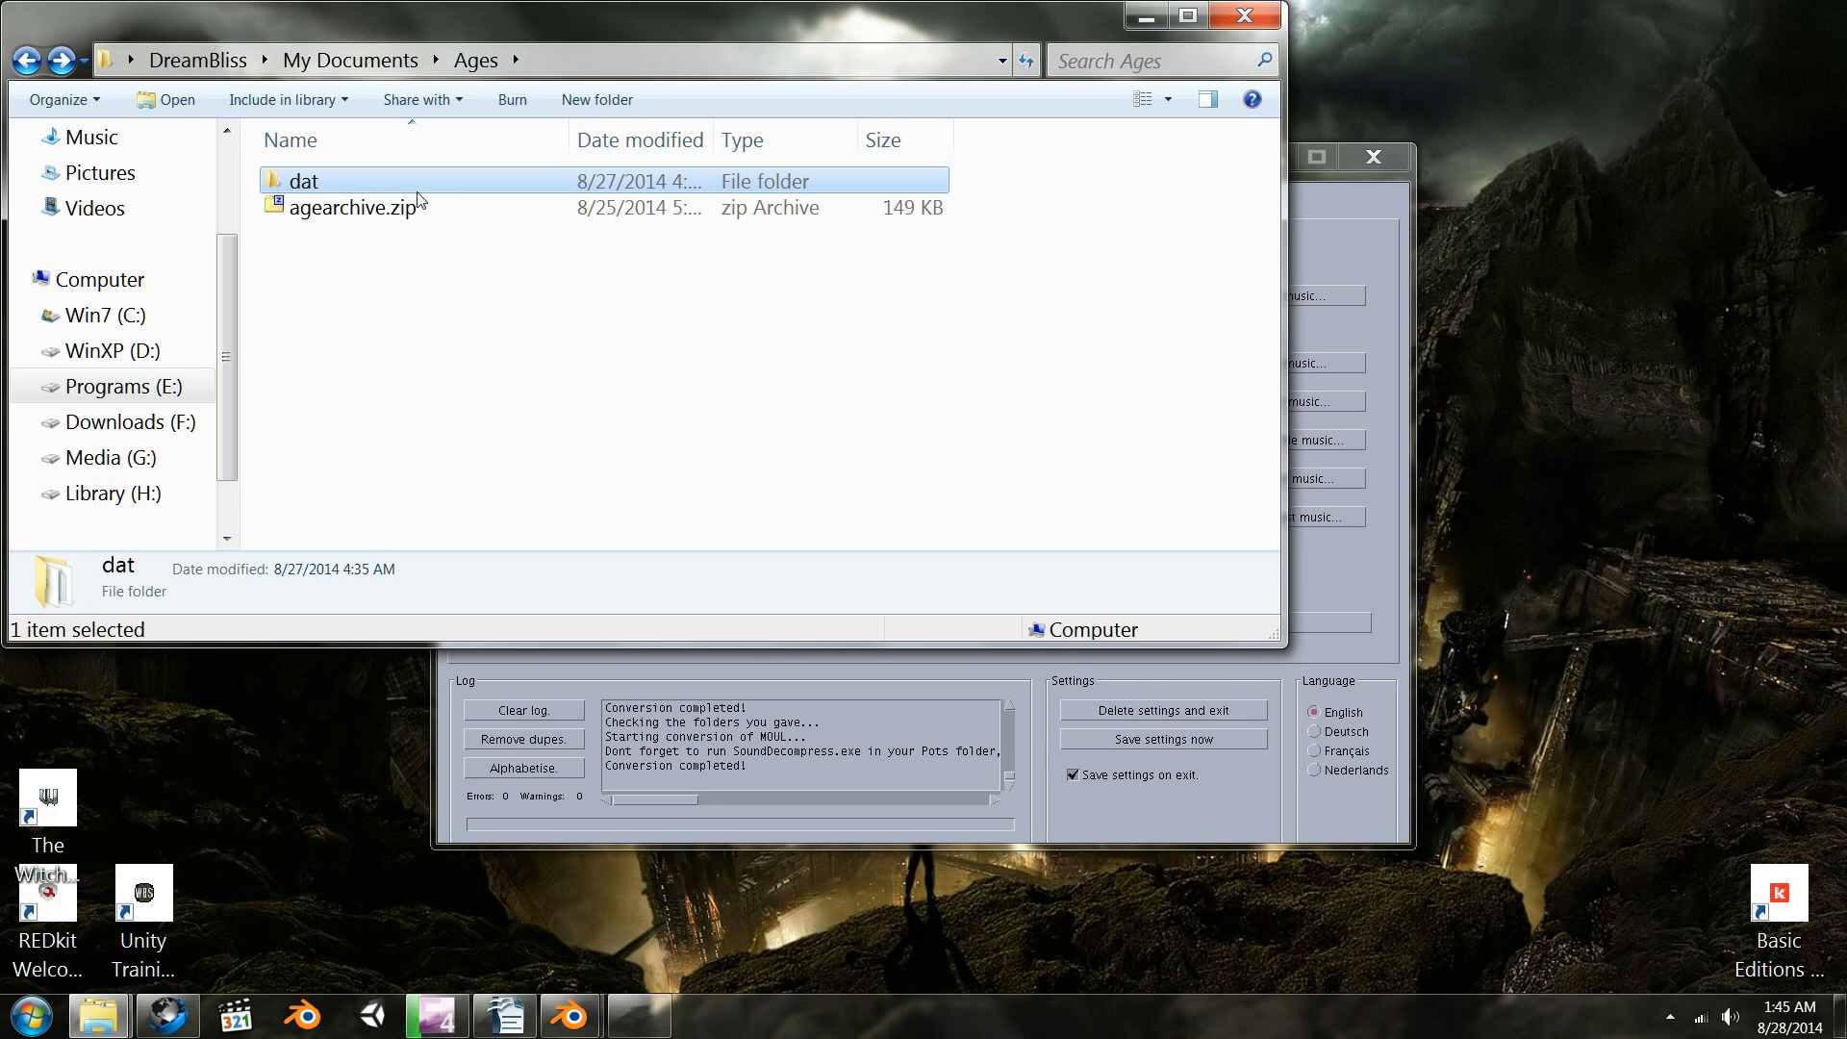
pyautogui.doubleClick(321, 188)
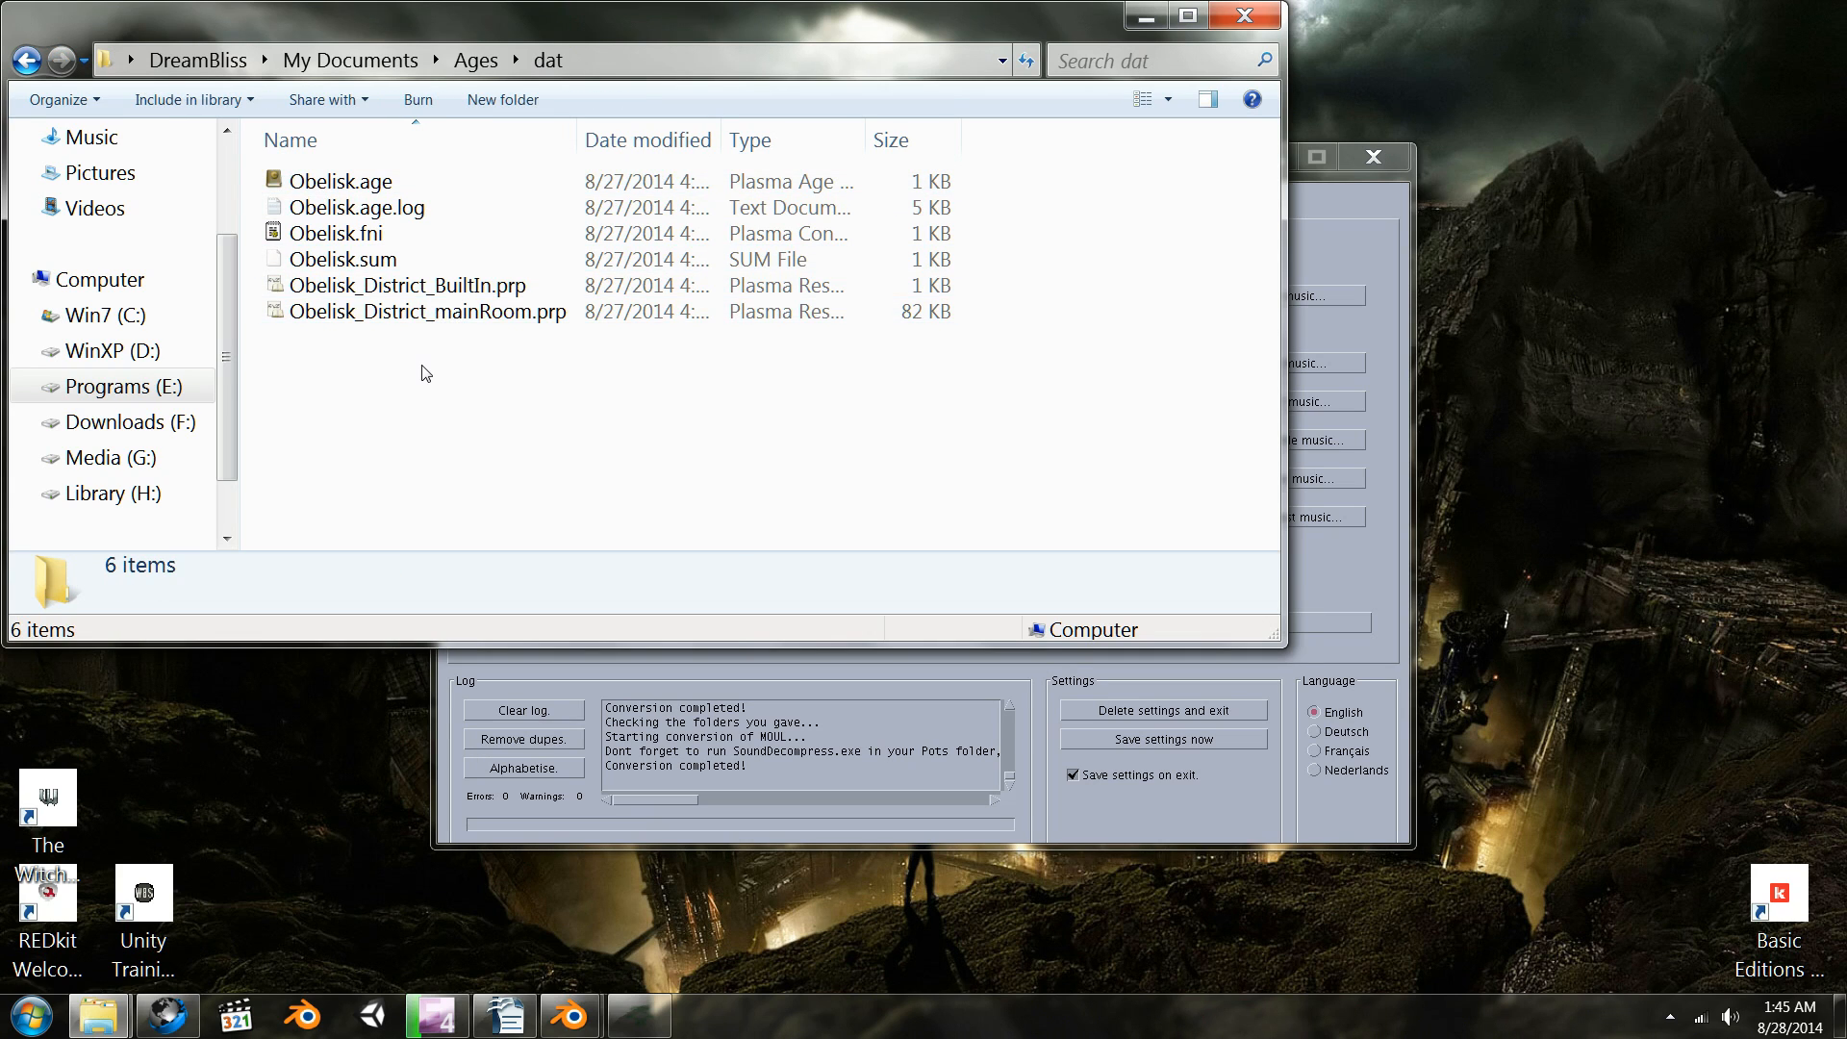
pyautogui.click(26, 60)
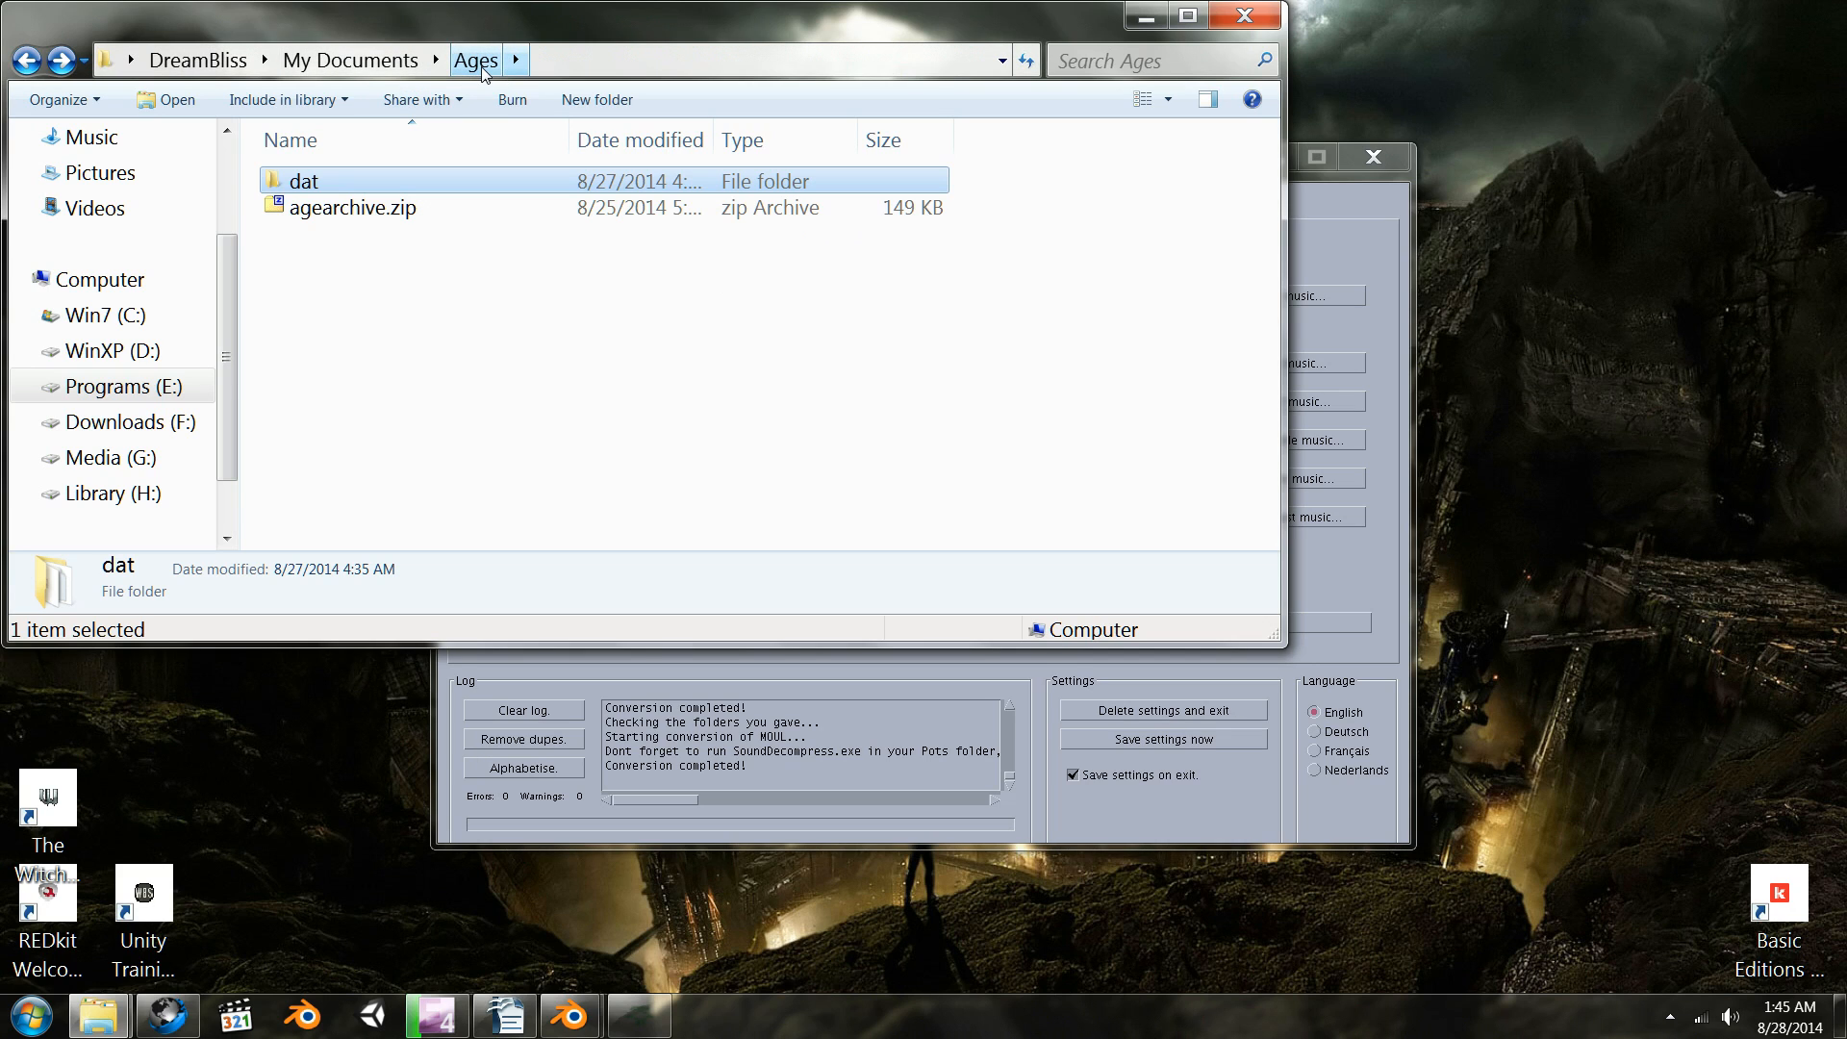
pyautogui.doubleClick(345, 199)
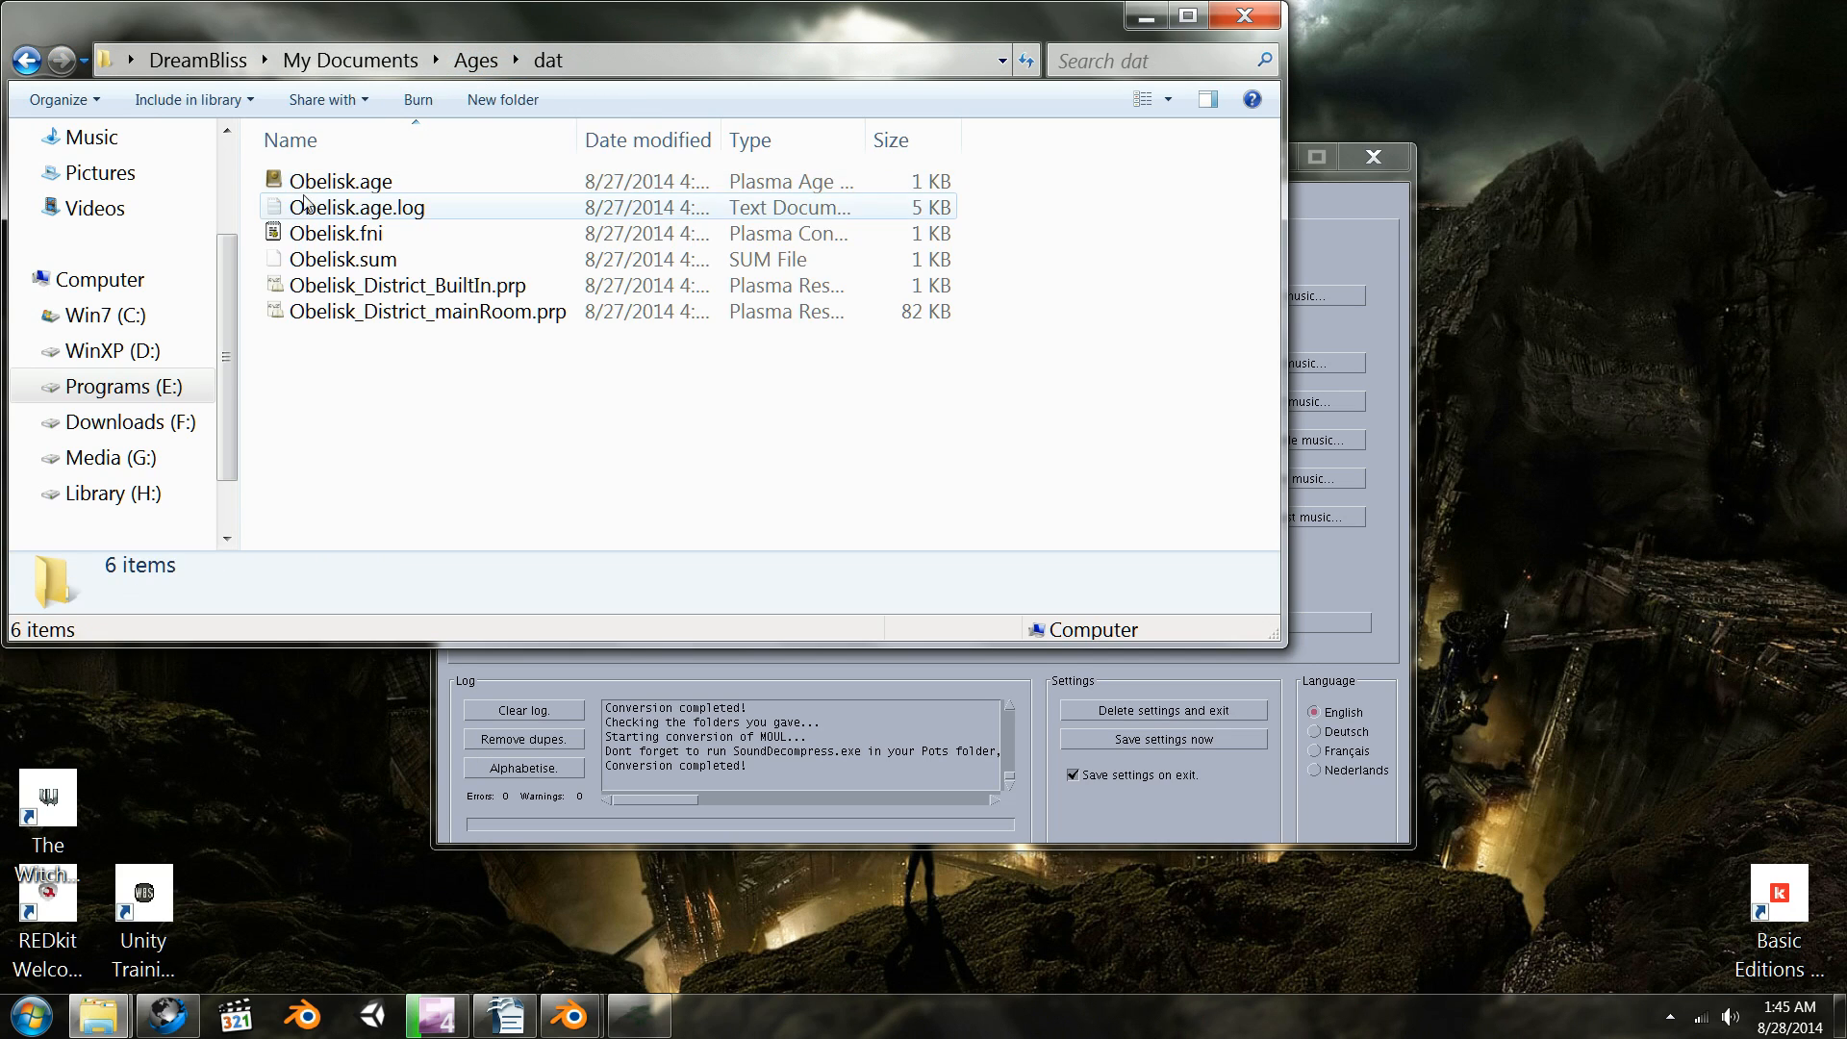
# - Return to the Part 8 - Using Drizzle folder and start Drizzle's conversion of the Myst V End Of Ages folder
pyautogui.click(27, 60)
pyautogui.click(27, 61)
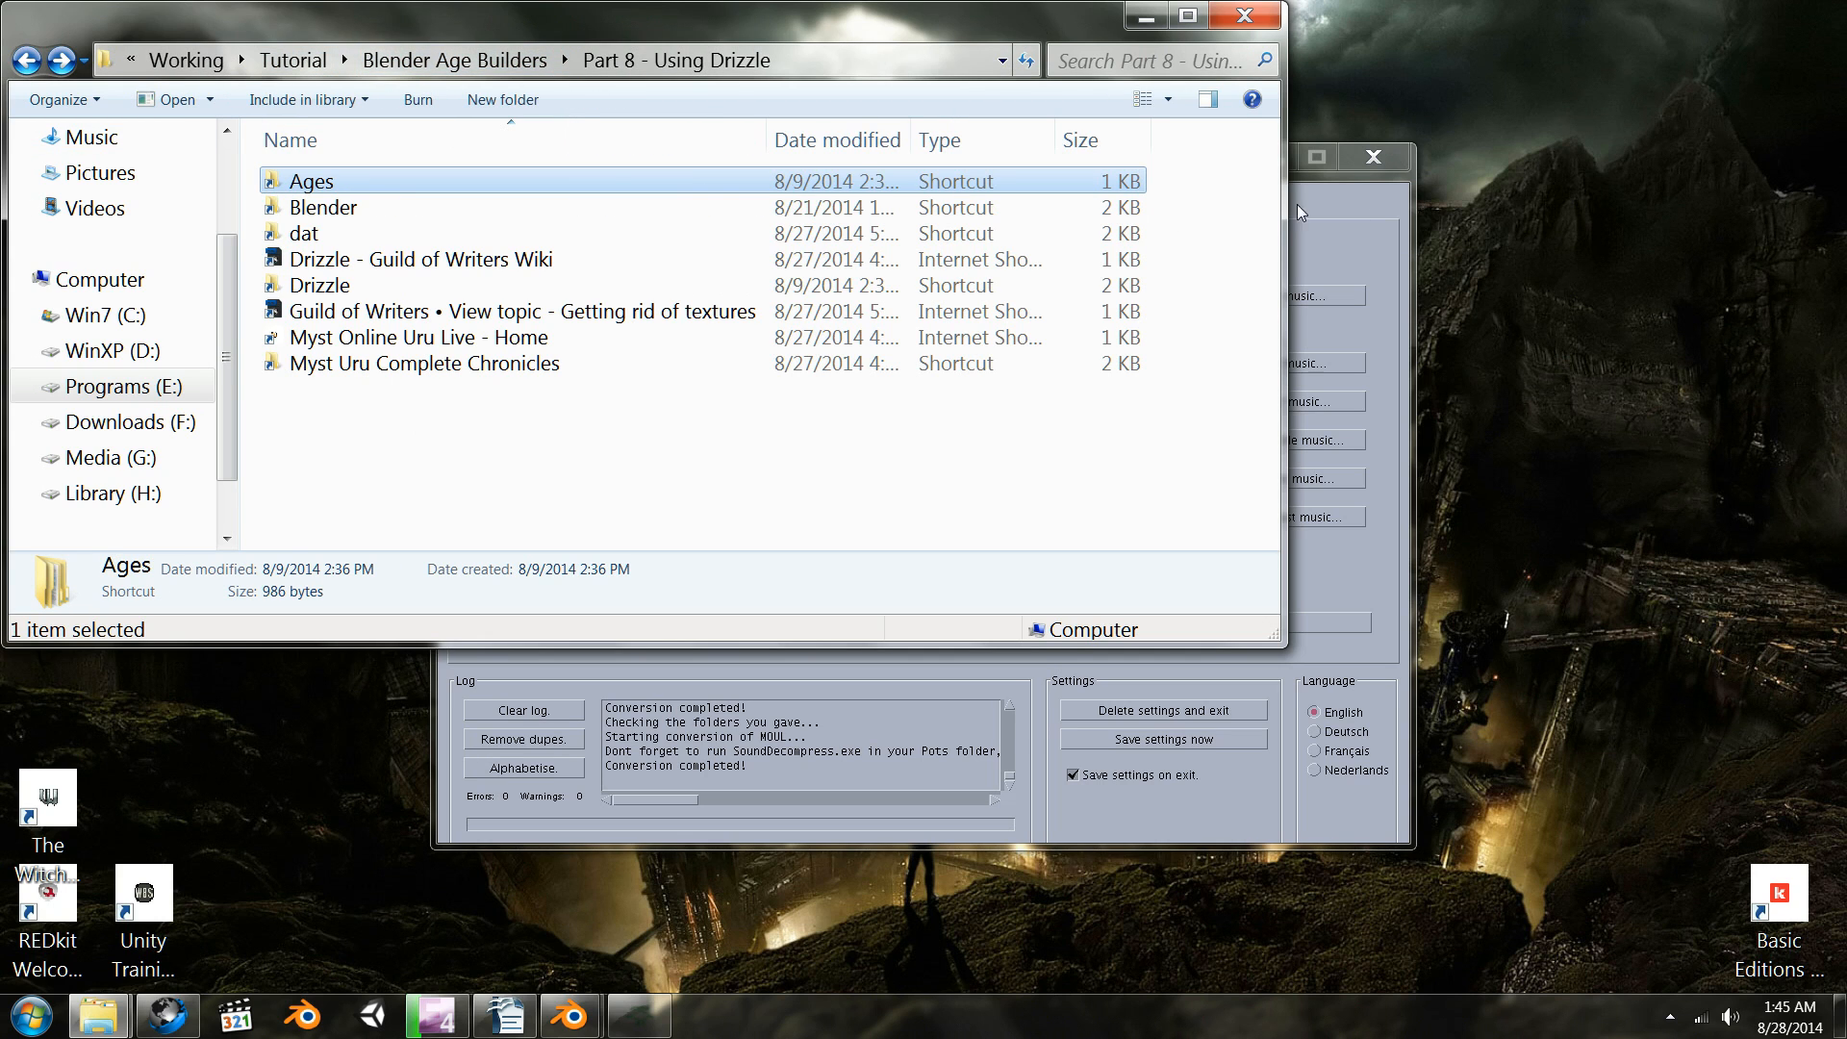
pyautogui.click(1292, 382)
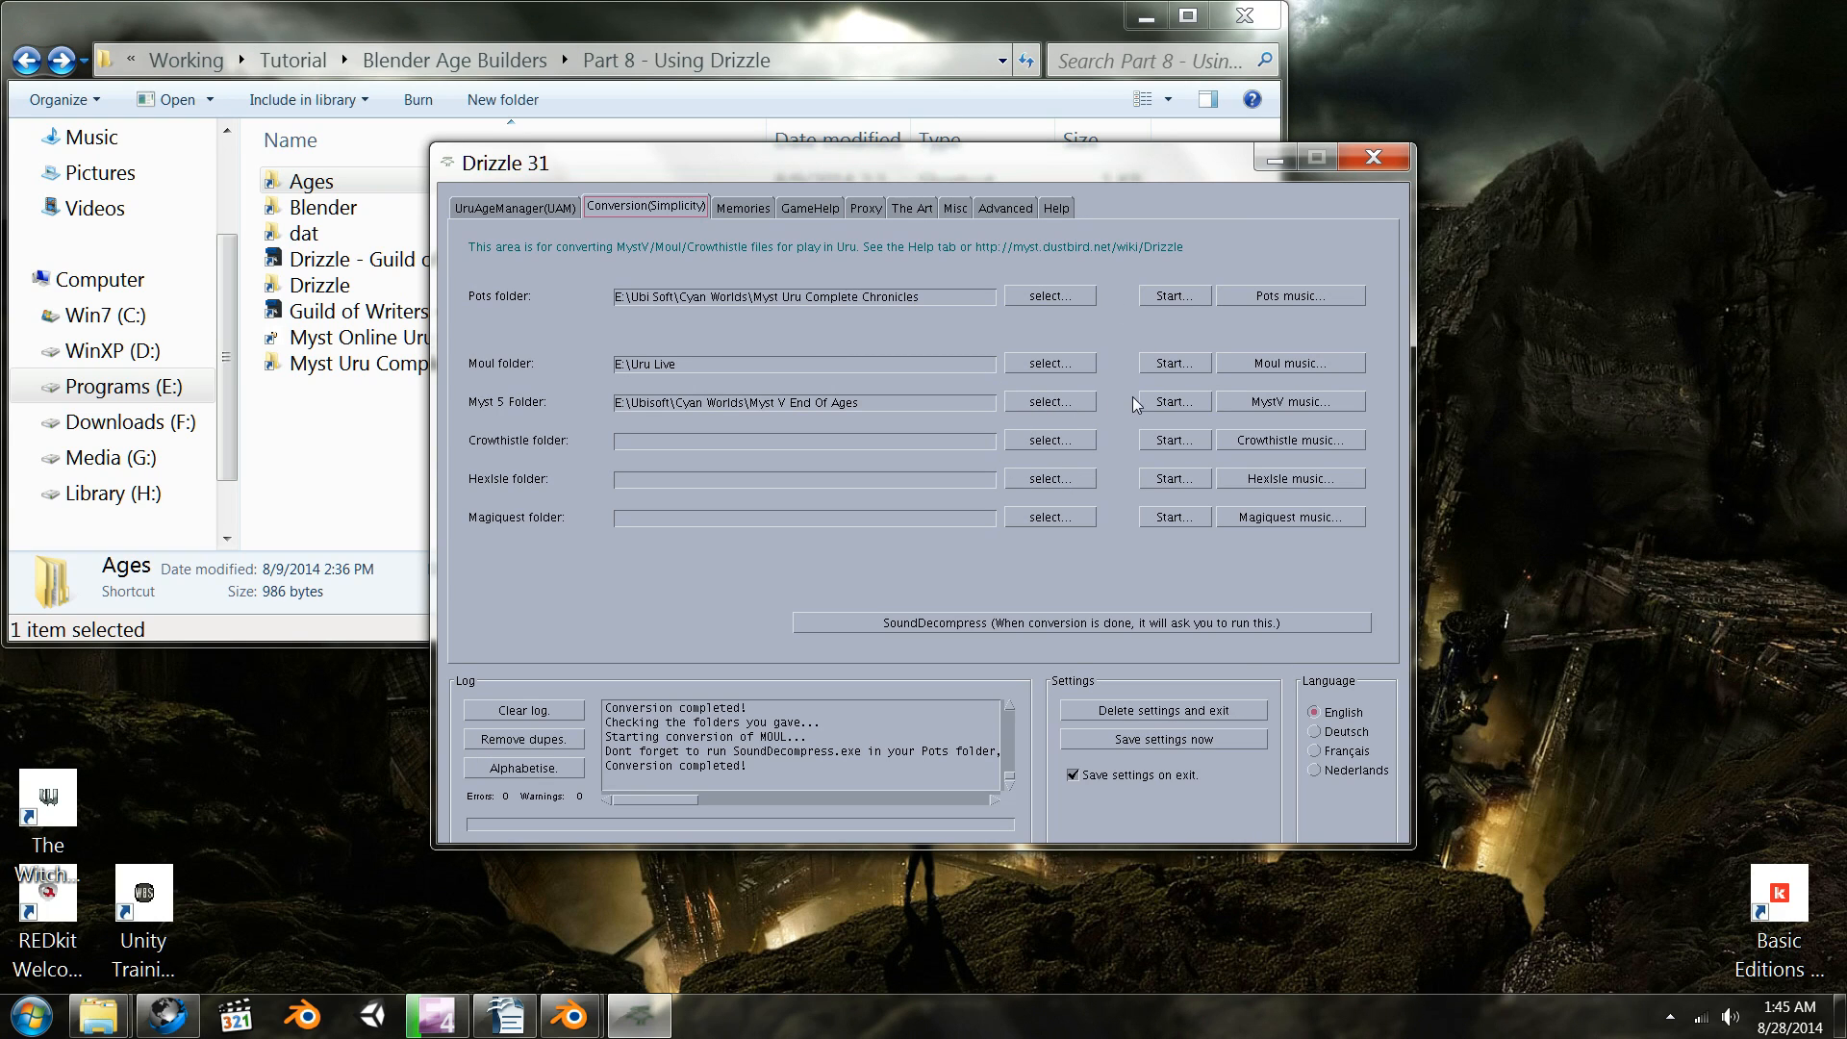
pyautogui.click(1170, 404)
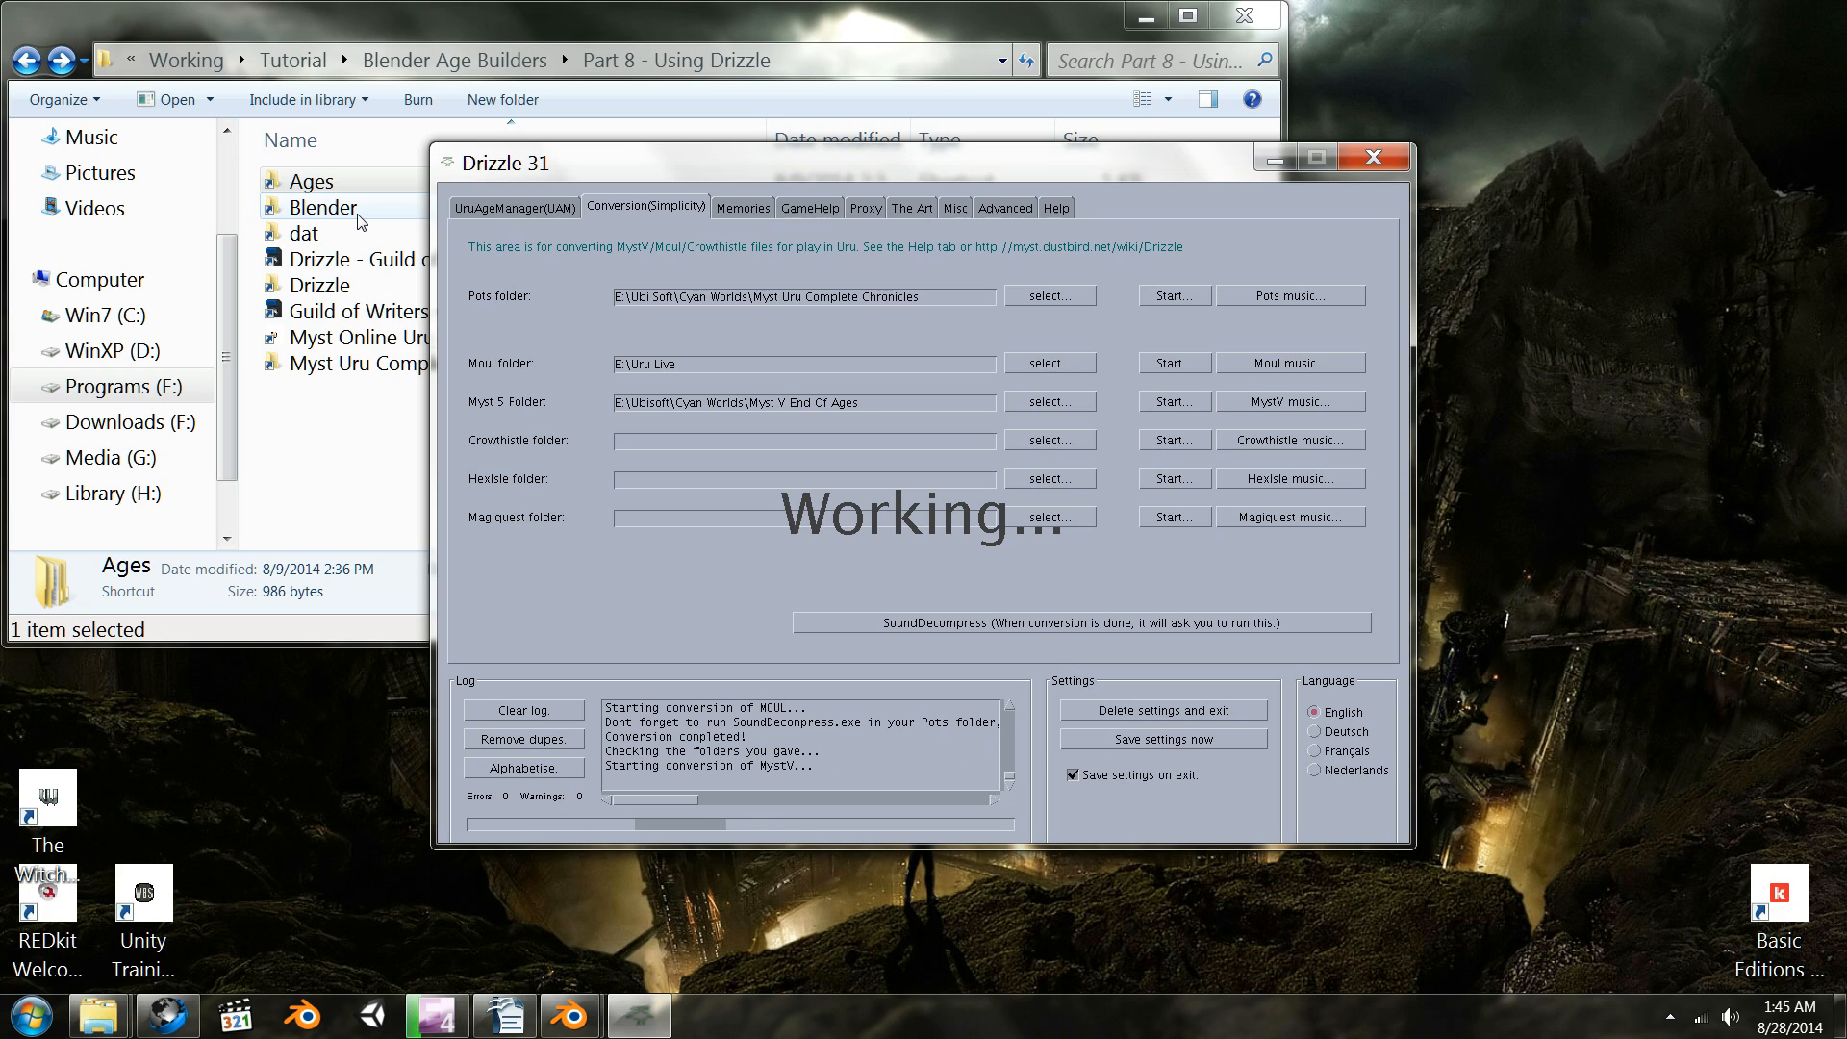
# - Open the Ages folder inside Blender\Uru through the Blender shortcut and look through its BAB blend files
pyautogui.click(436, 430)
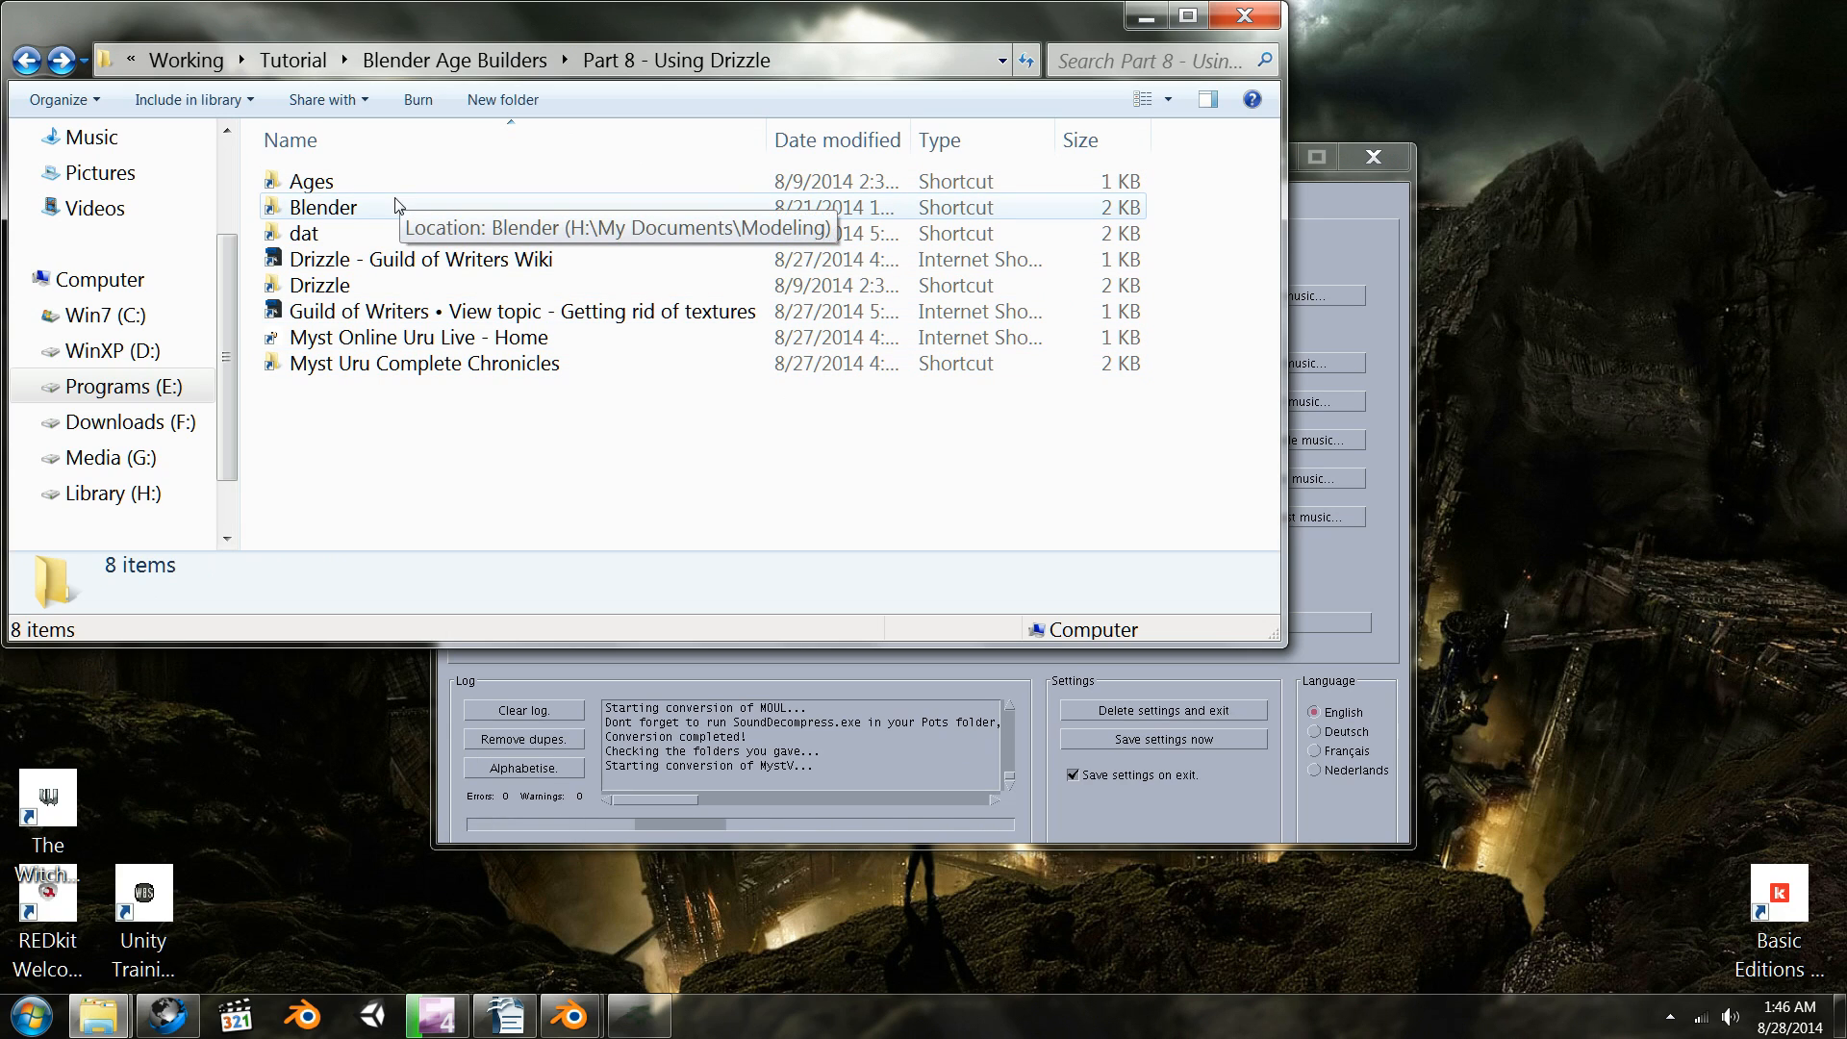
pyautogui.doubleClick(346, 209)
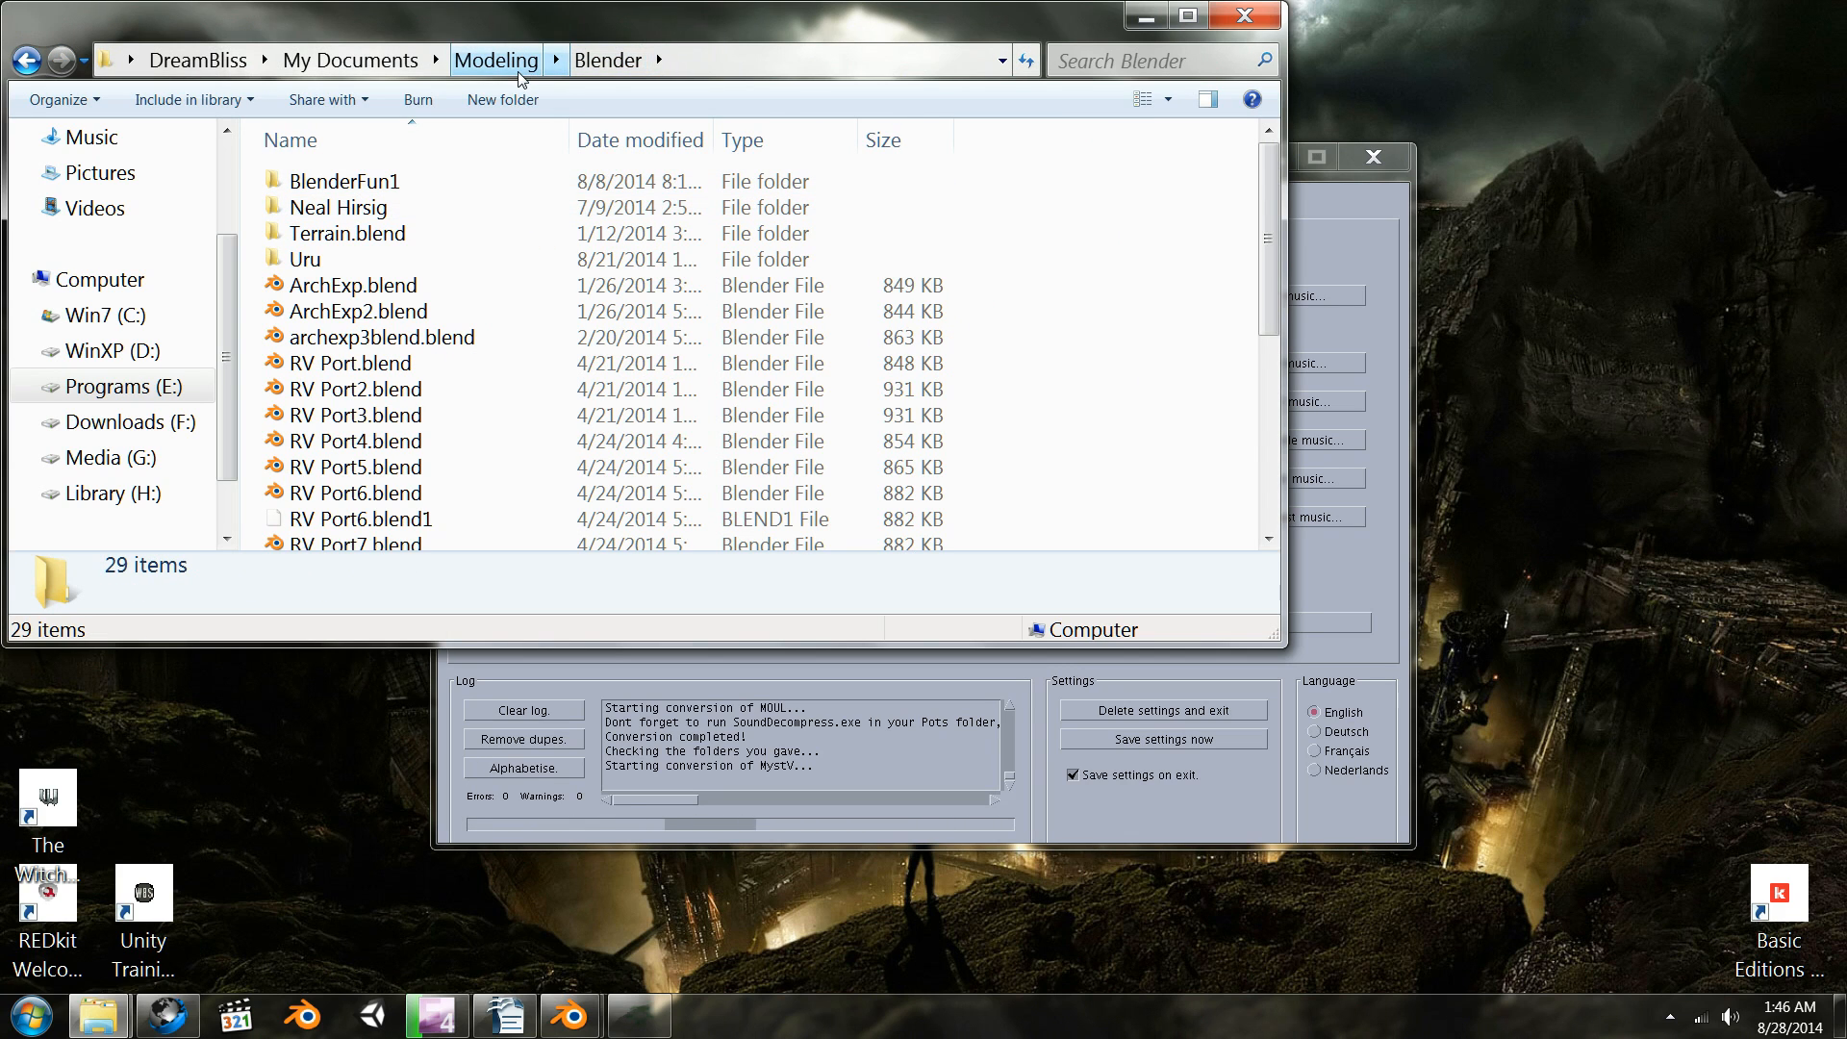
pyautogui.doubleClick(385, 260)
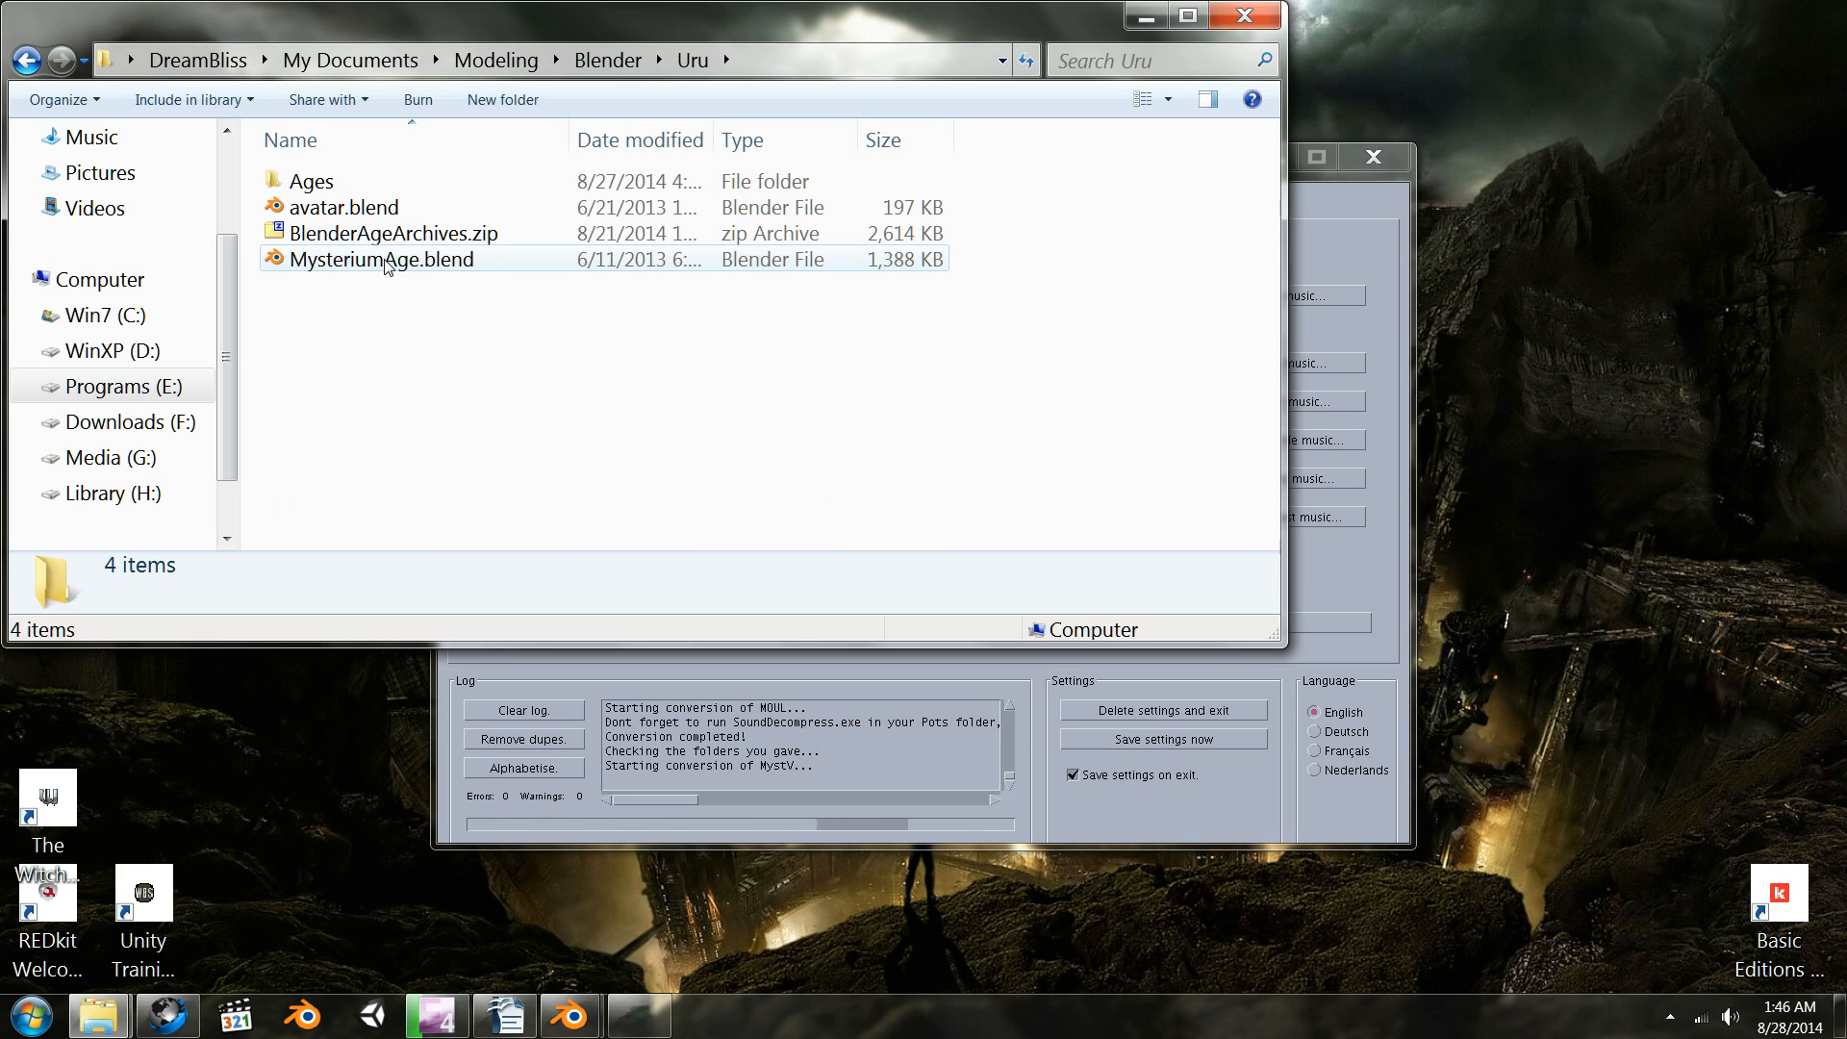
pyautogui.doubleClick(362, 191)
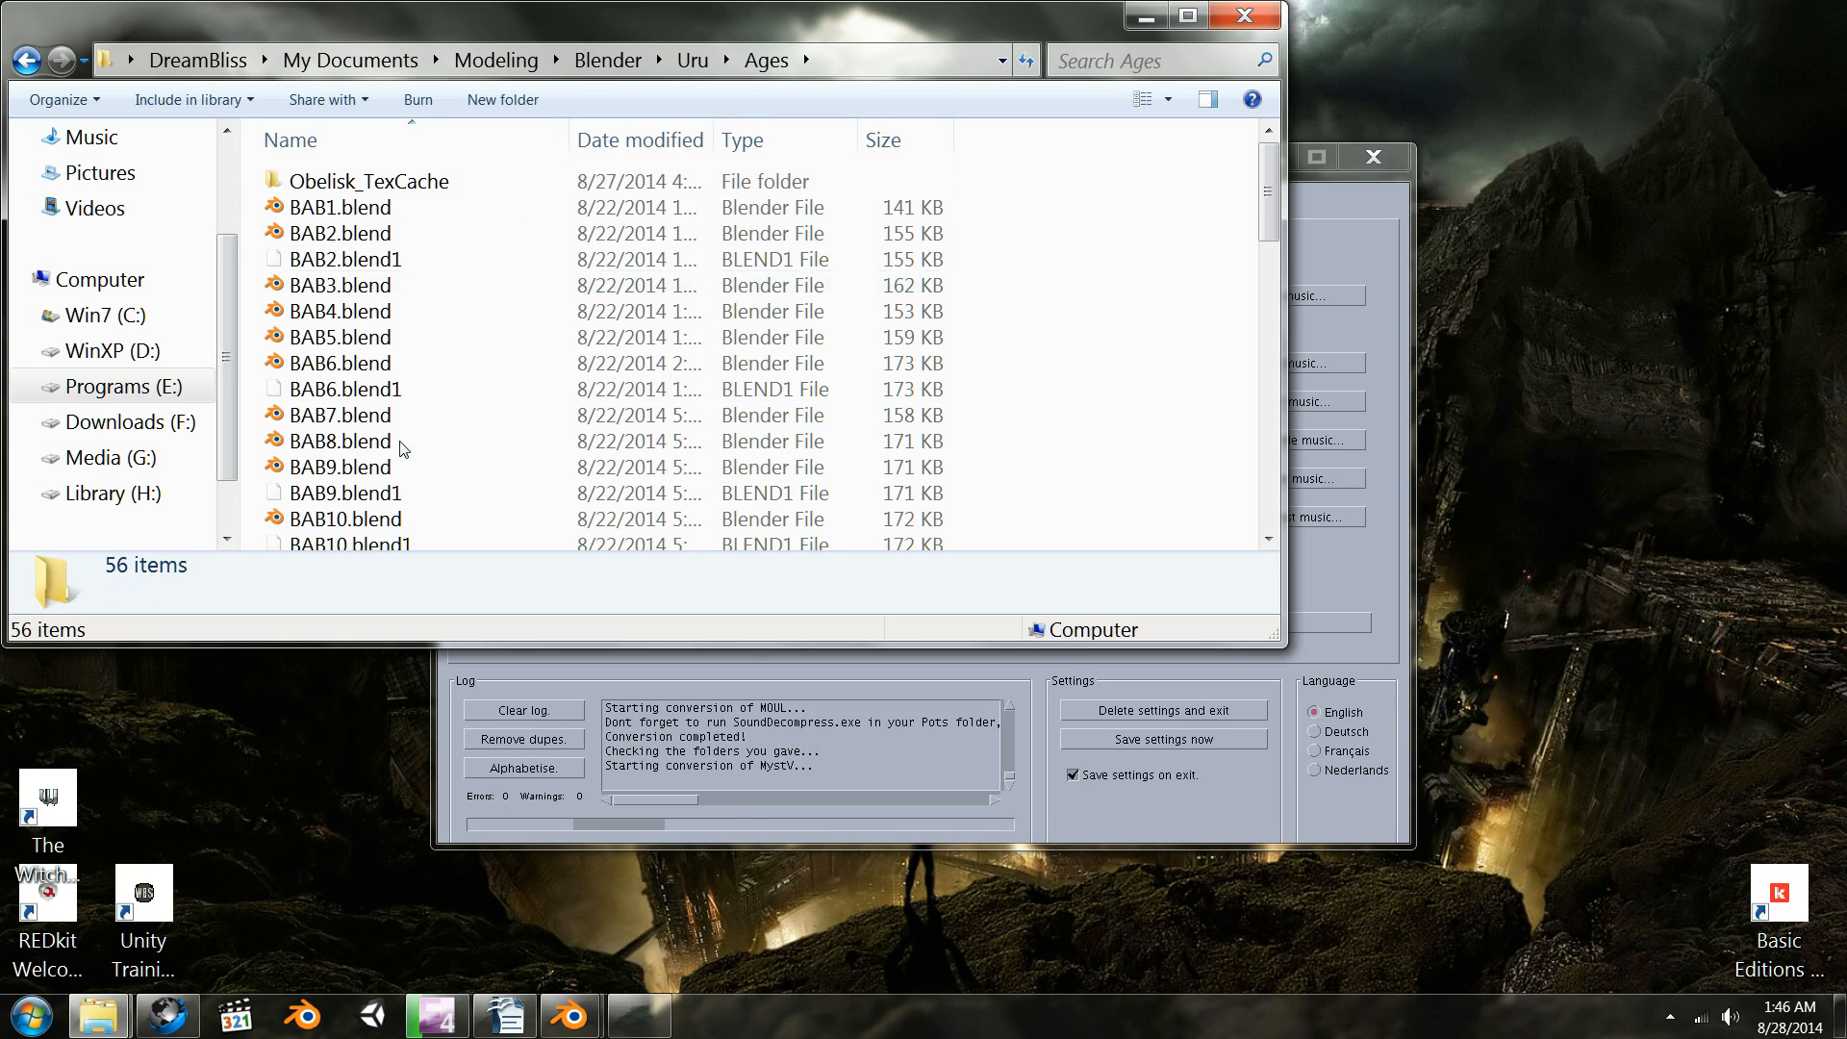
pyautogui.scroll(-4, 508, 337)
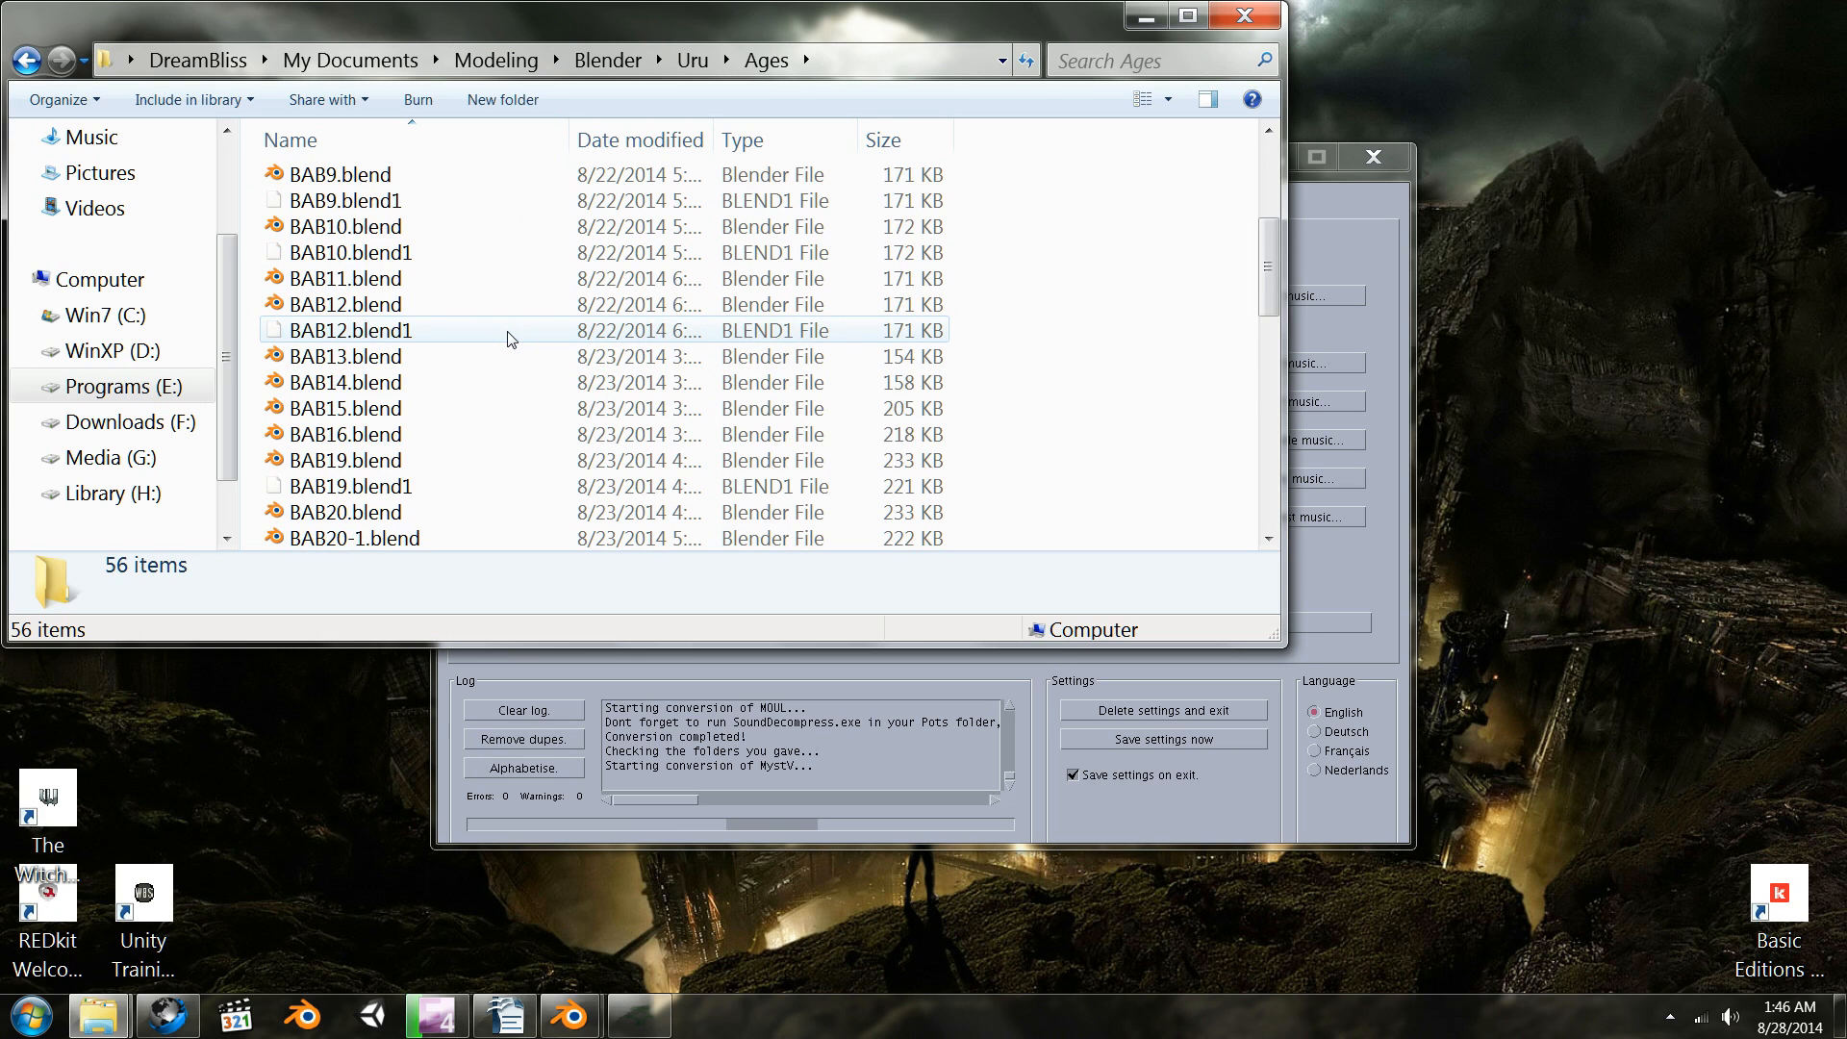
pyautogui.scroll(-4, 508, 337)
pyautogui.scroll(-3, 510, 339)
pyautogui.scroll(-1, 510, 338)
pyautogui.scroll(12, 510, 339)
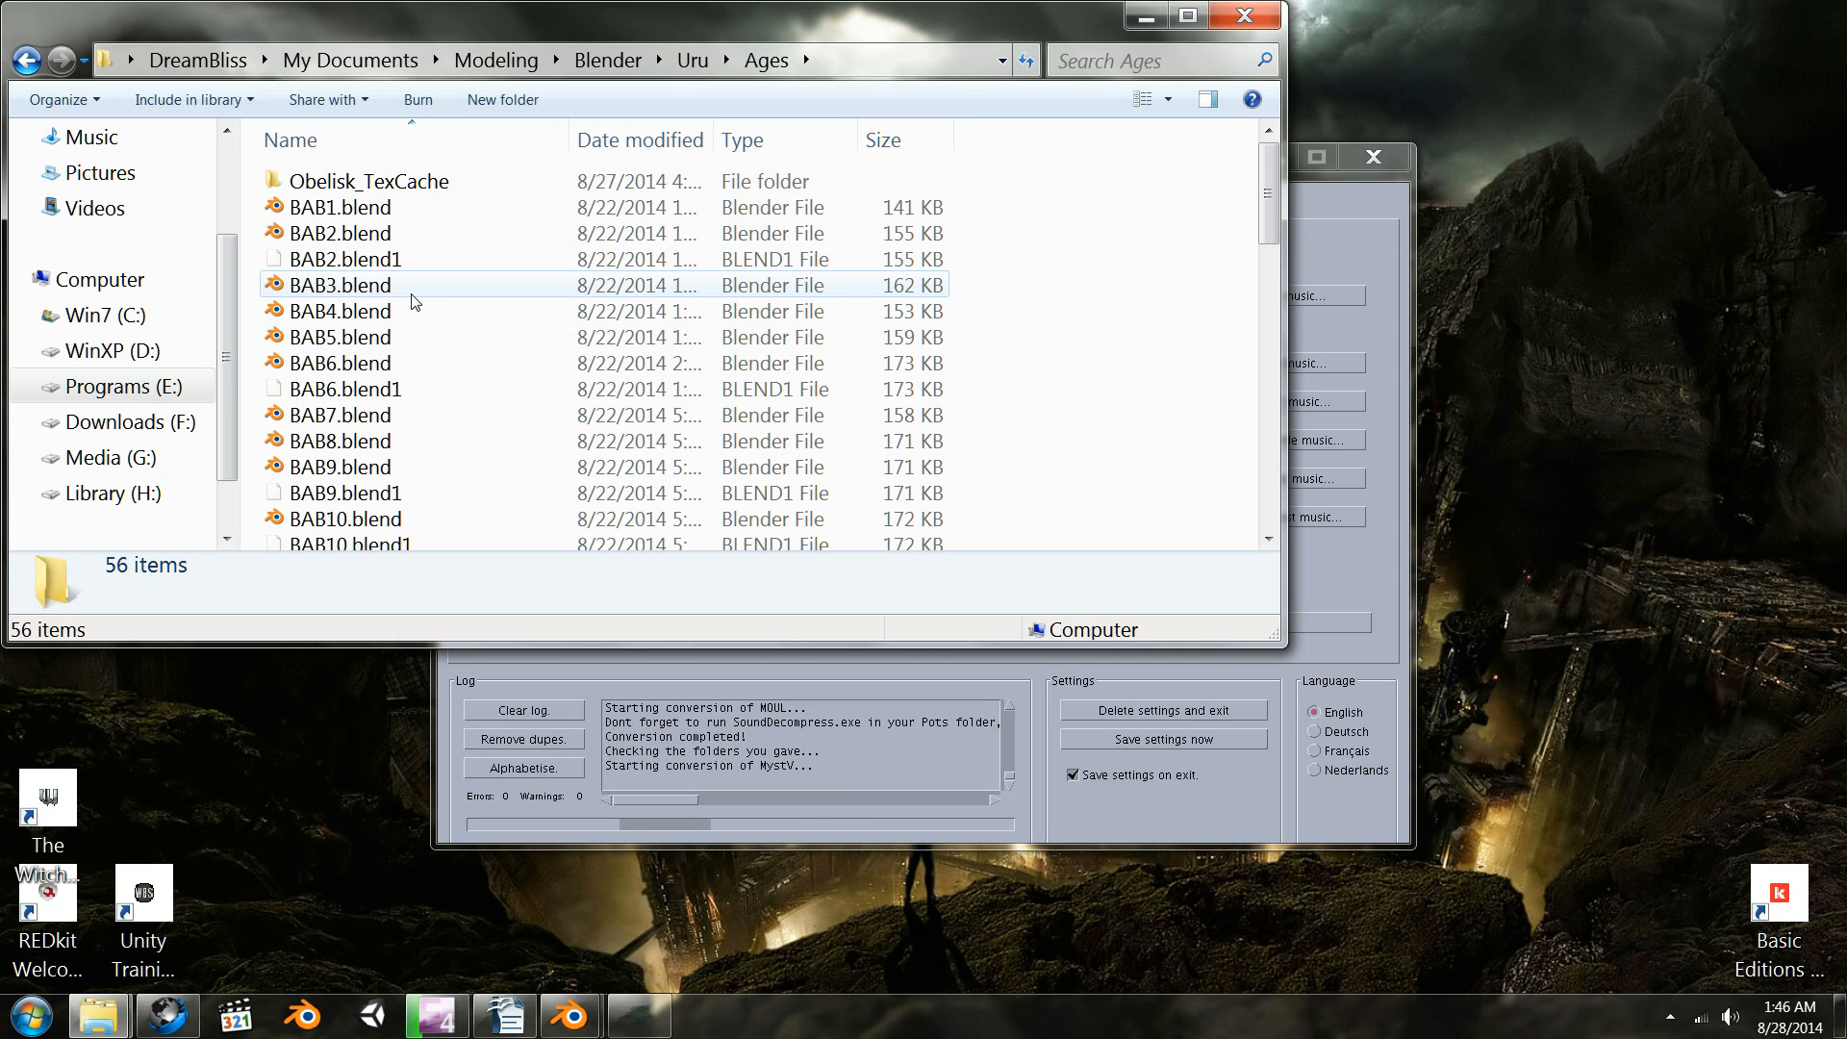
# - Sort the Ages folder by date modified and select the Obelisk_TexCache folder
pyautogui.click(623, 144)
pyautogui.scroll(-4, 487, 297)
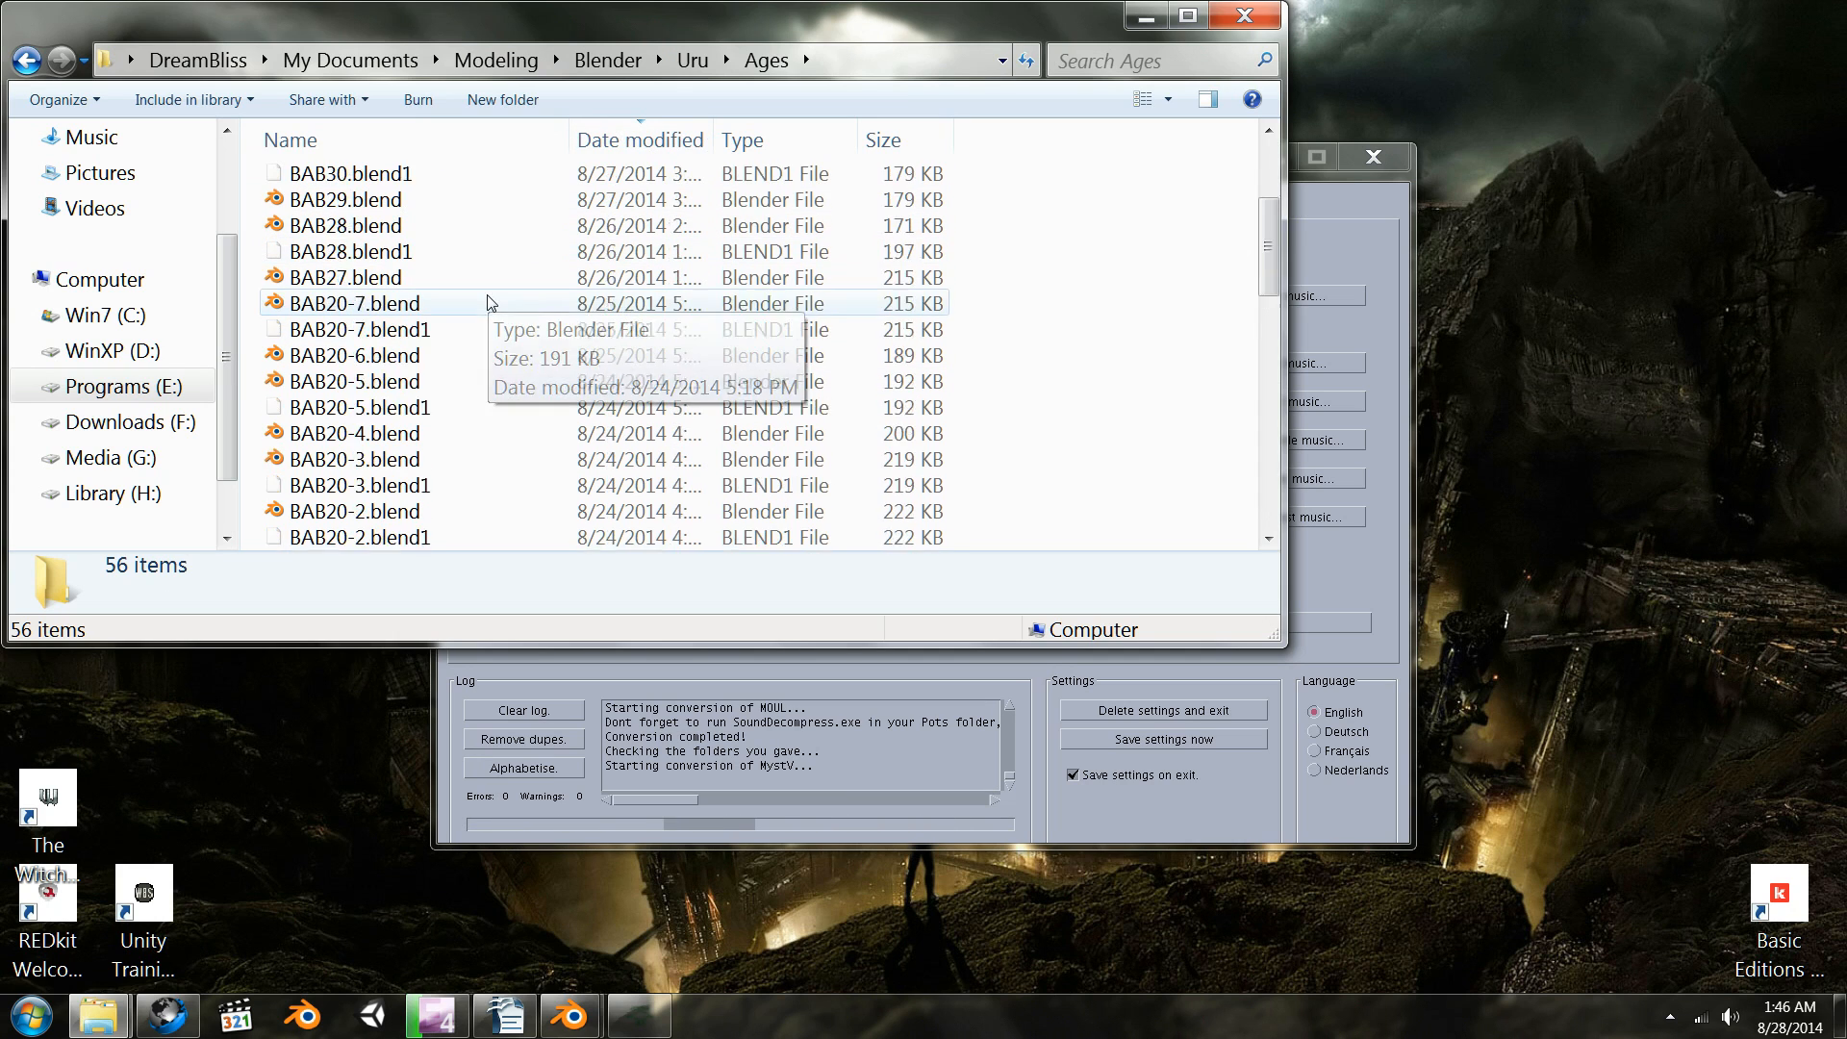
pyautogui.scroll(-7, 486, 339)
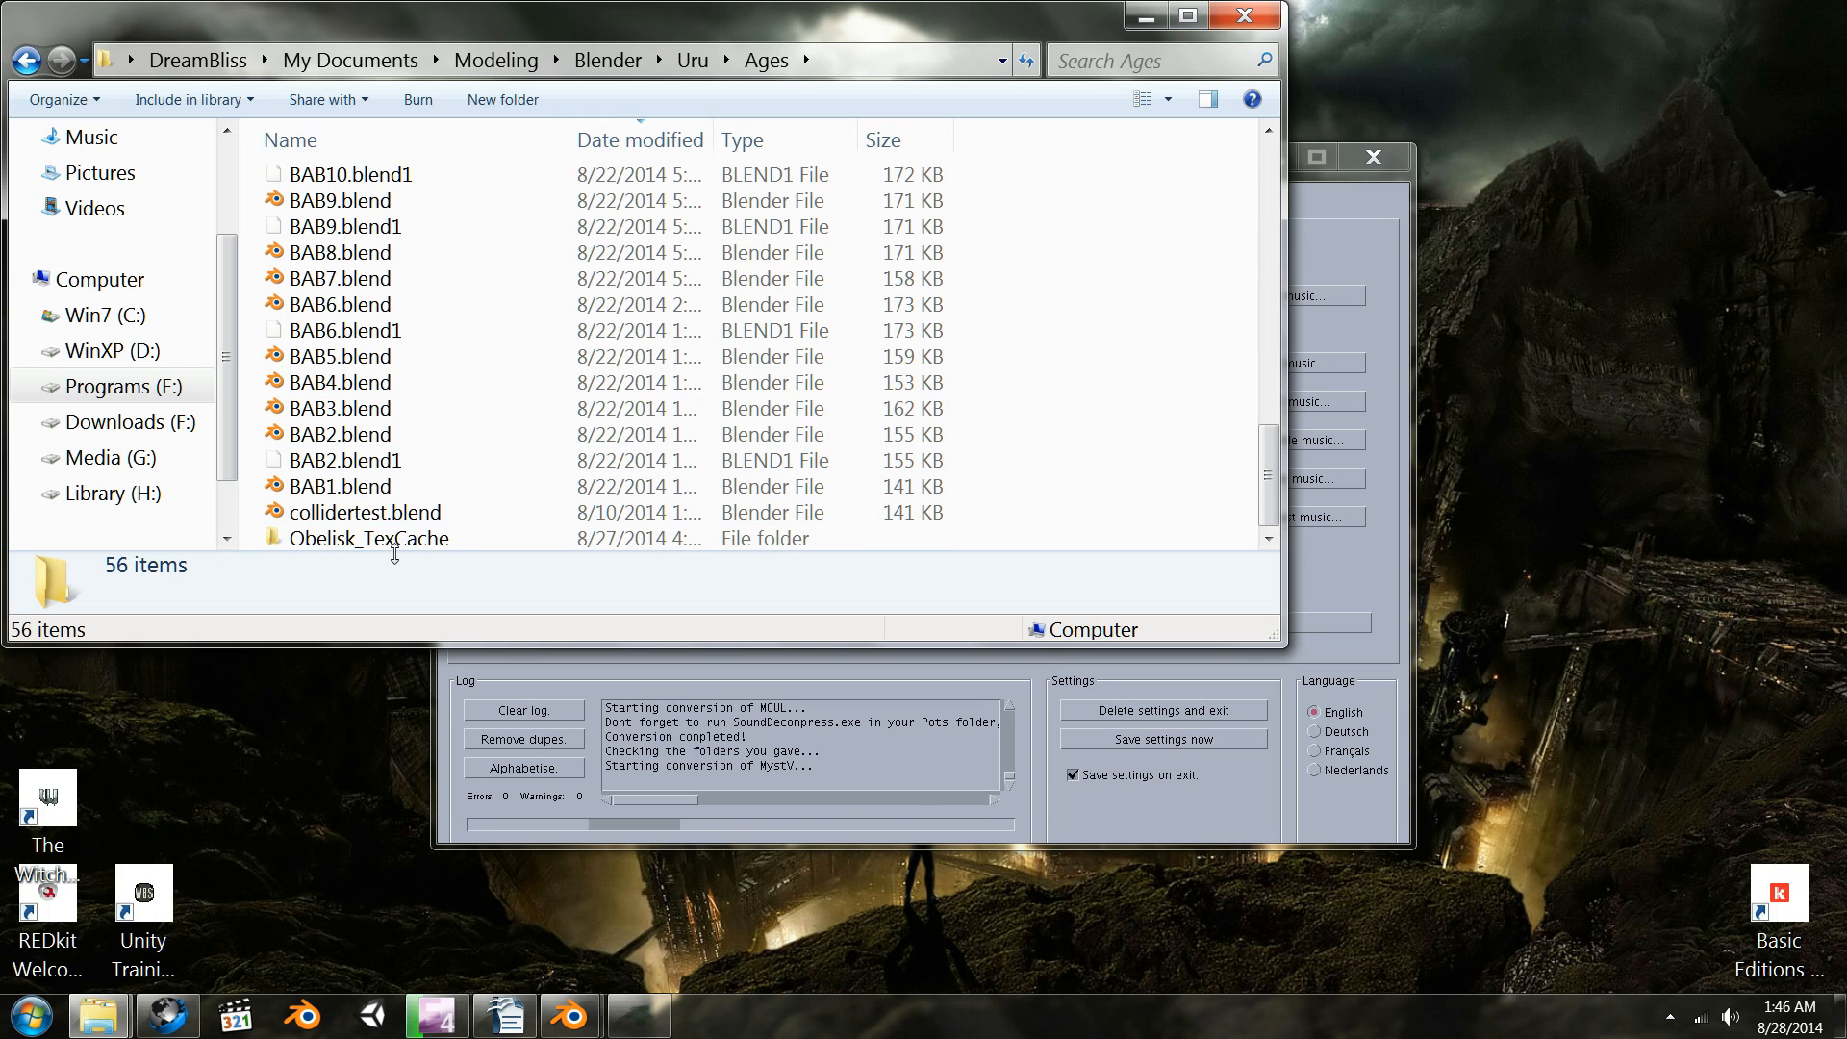
pyautogui.moveTo(391, 548)
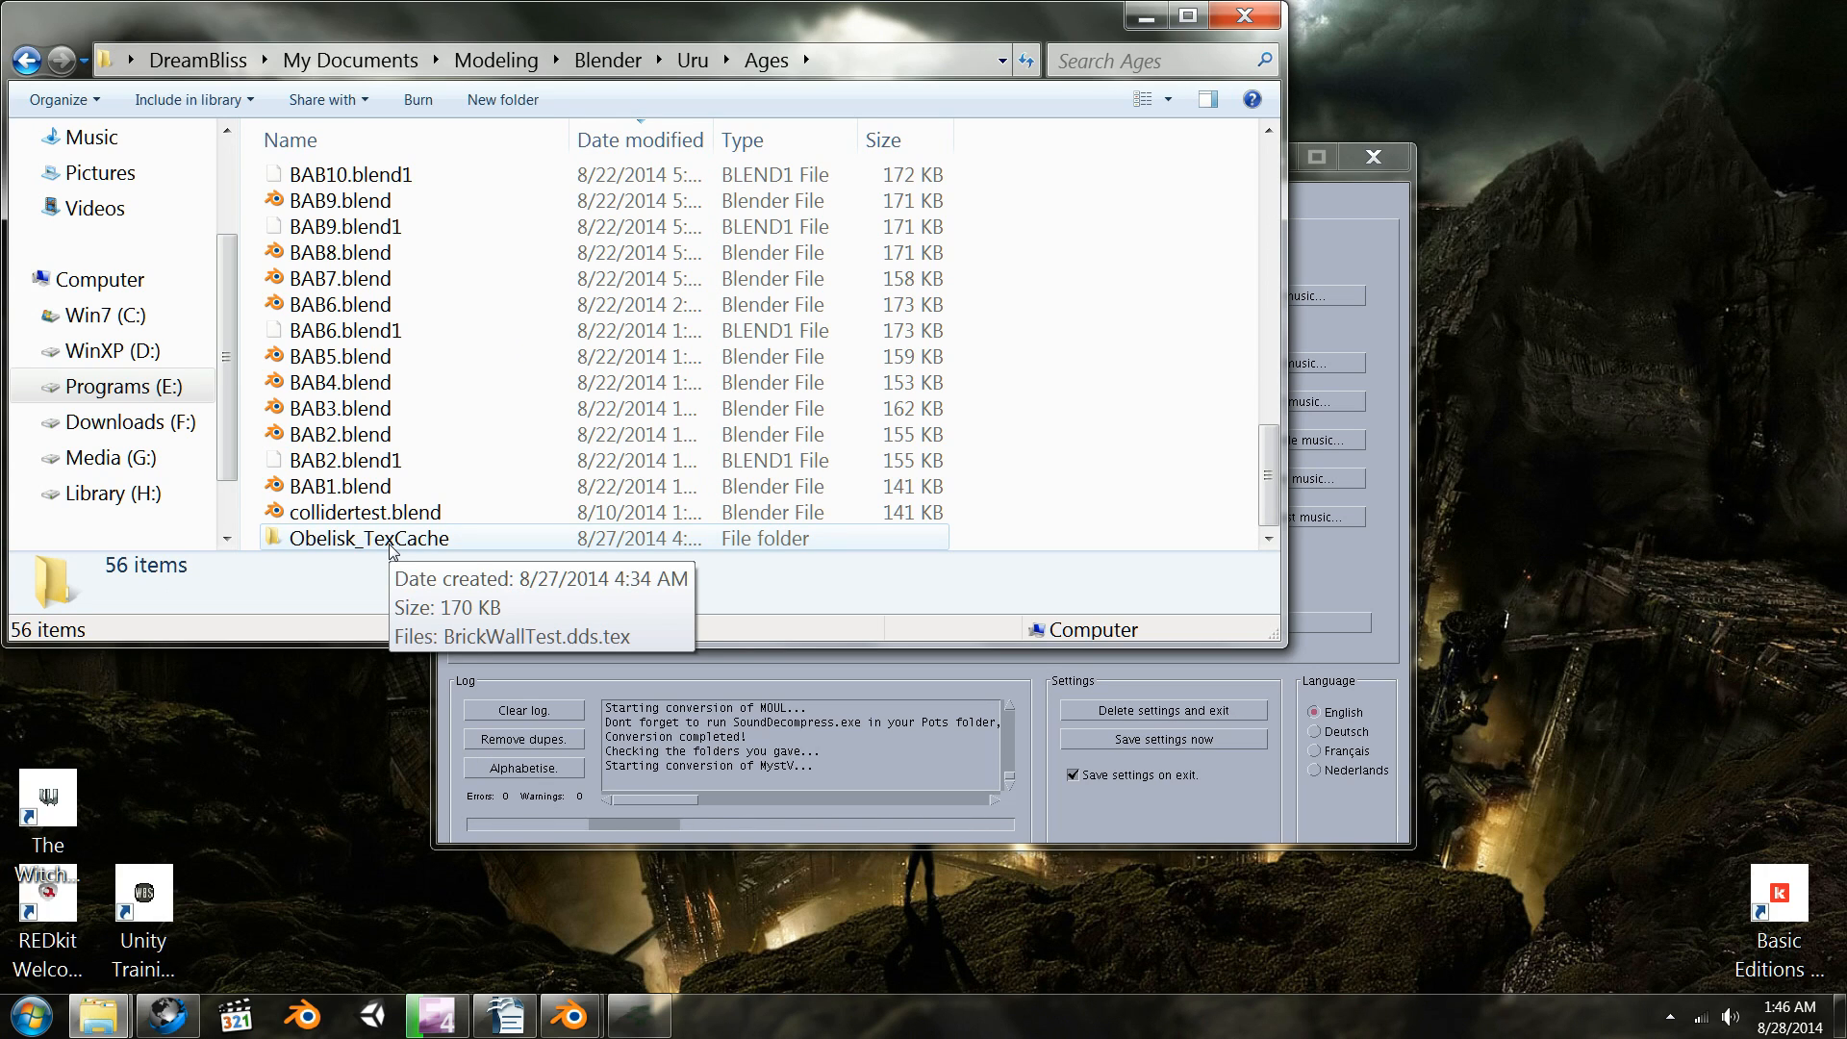
pyautogui.click(392, 547)
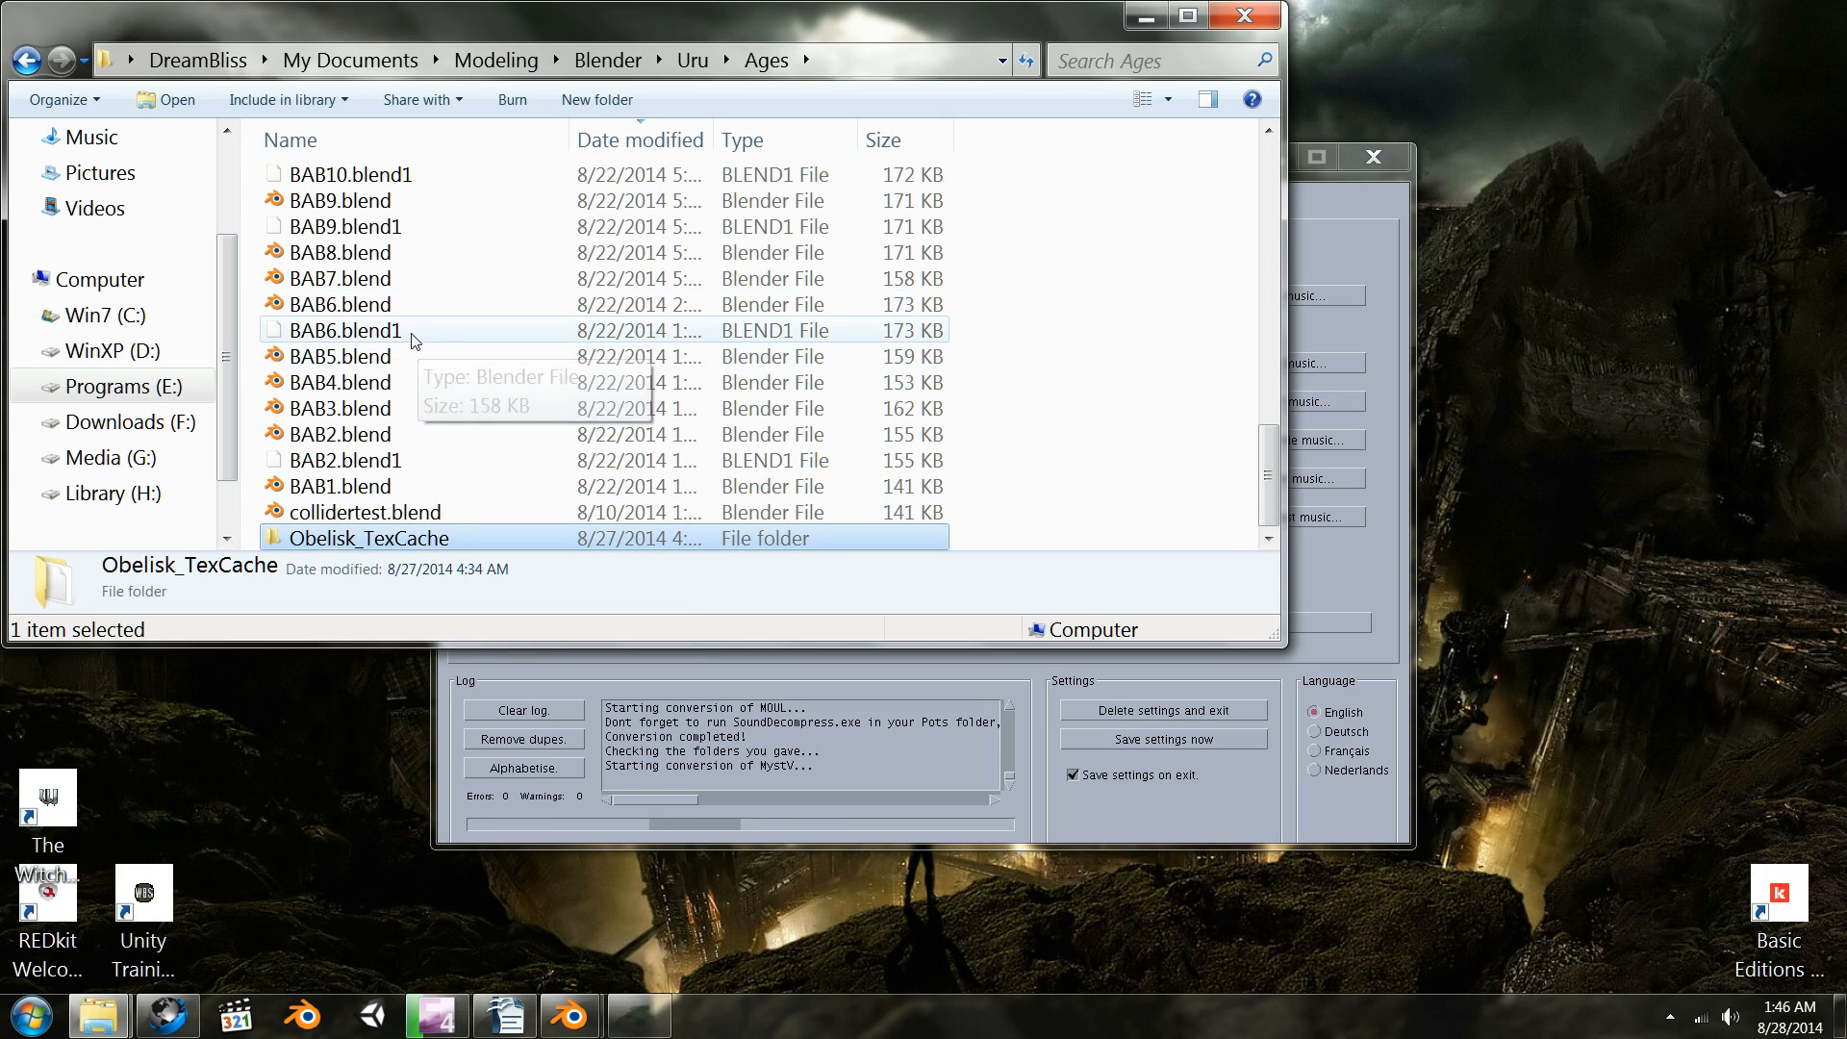
# - Cut the Obelisk_TexCache folder from Blender\Uru\Ages and open the dat folder in My Documents\Ages
pyautogui.rightClick(418, 542)
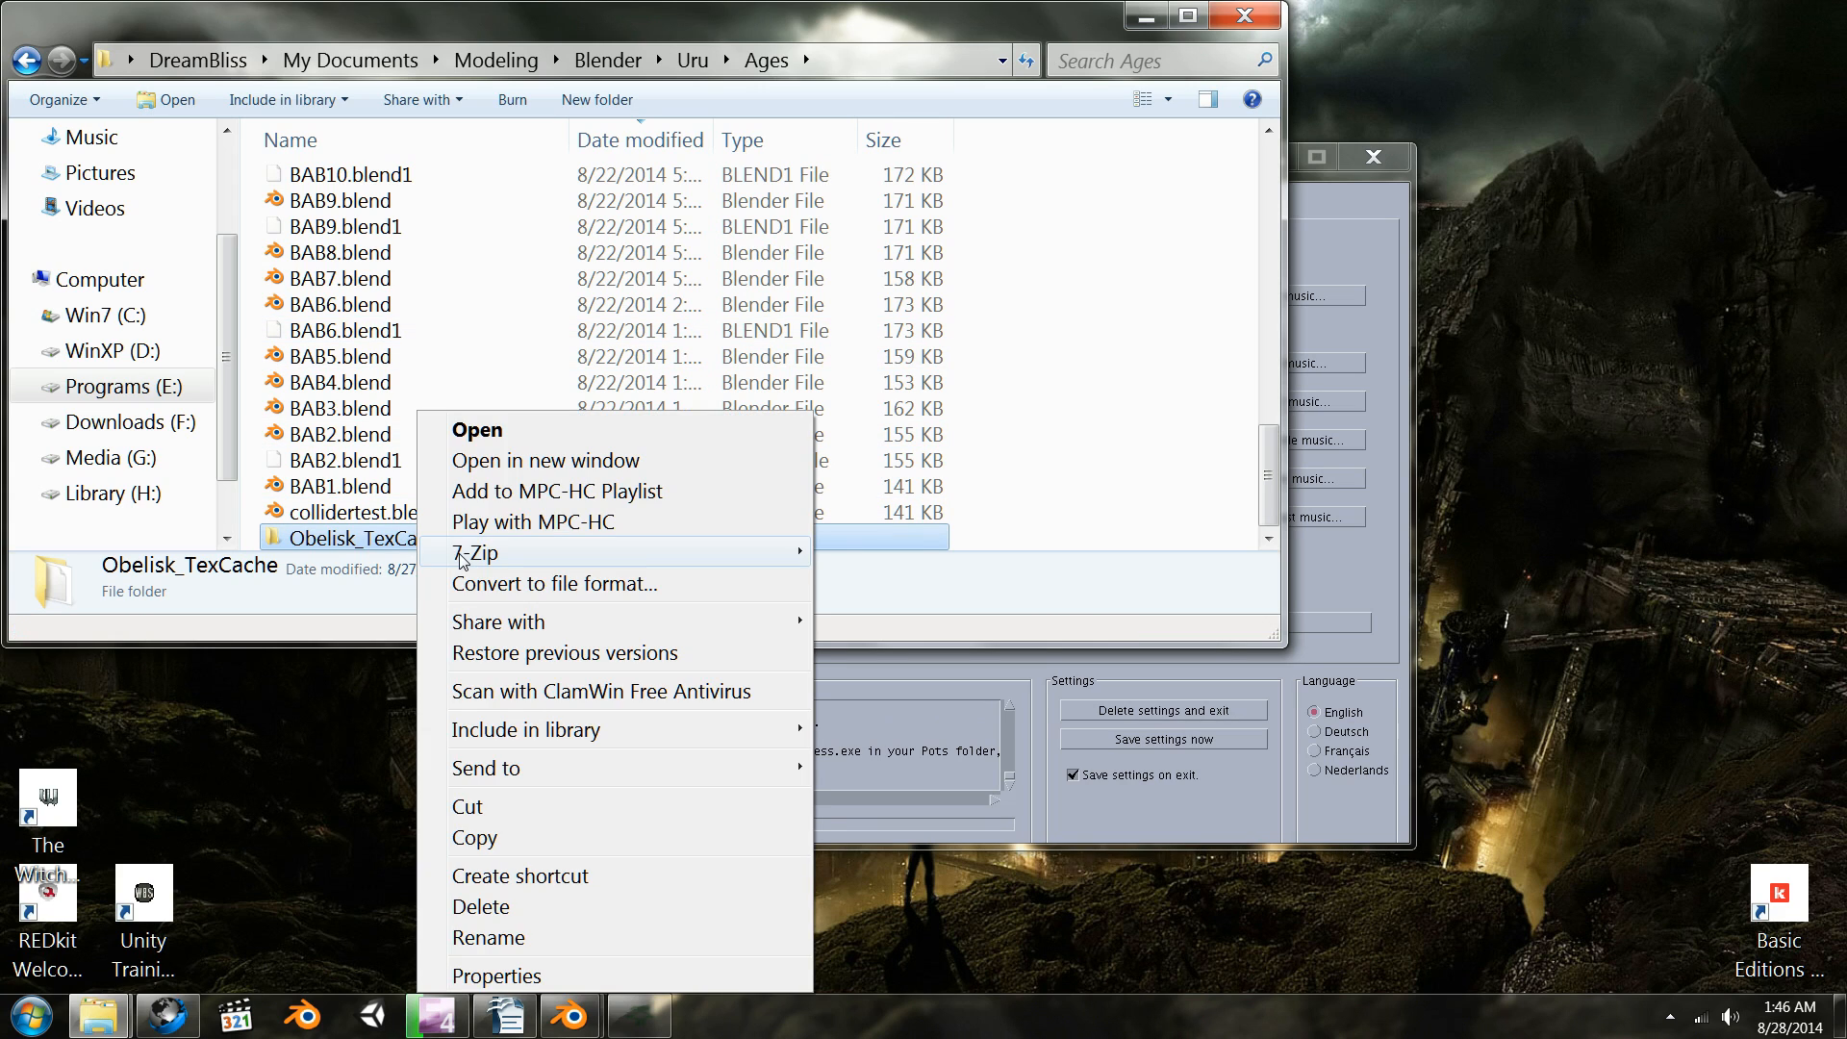
pyautogui.click(501, 809)
pyautogui.click(27, 60)
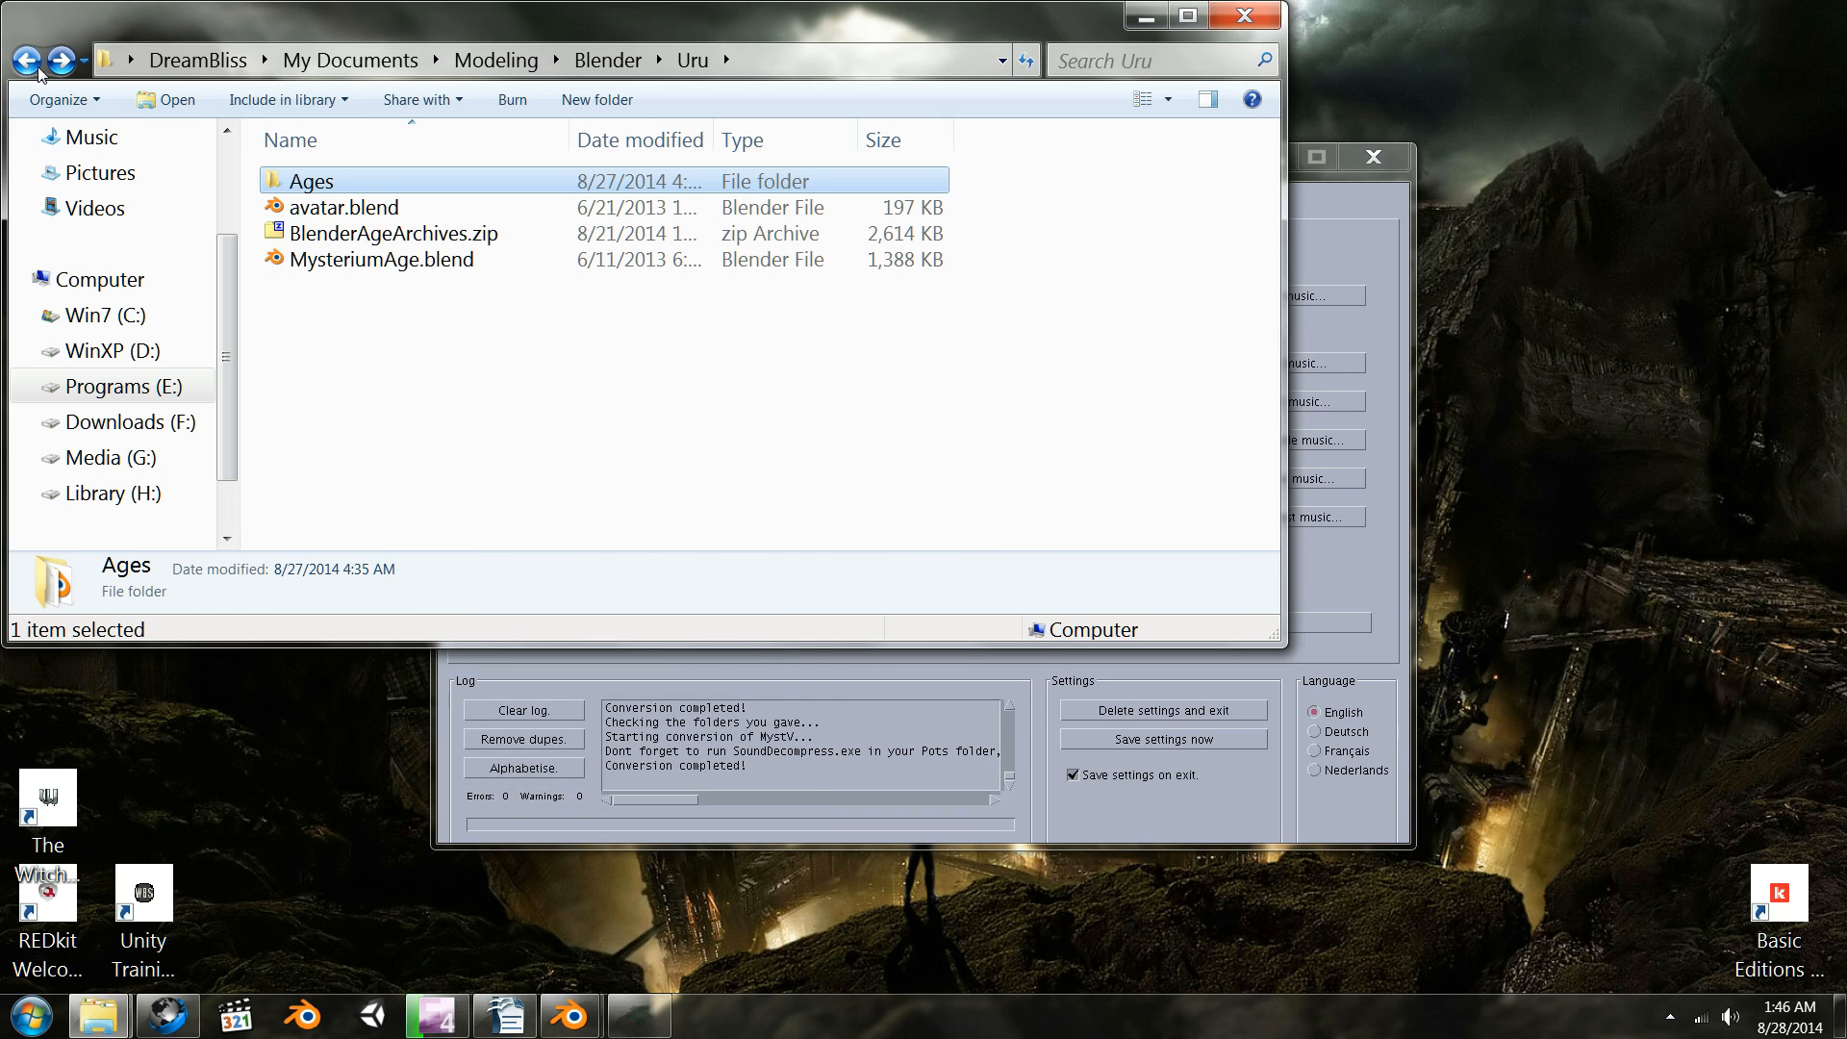
pyautogui.click(27, 59)
pyautogui.click(27, 60)
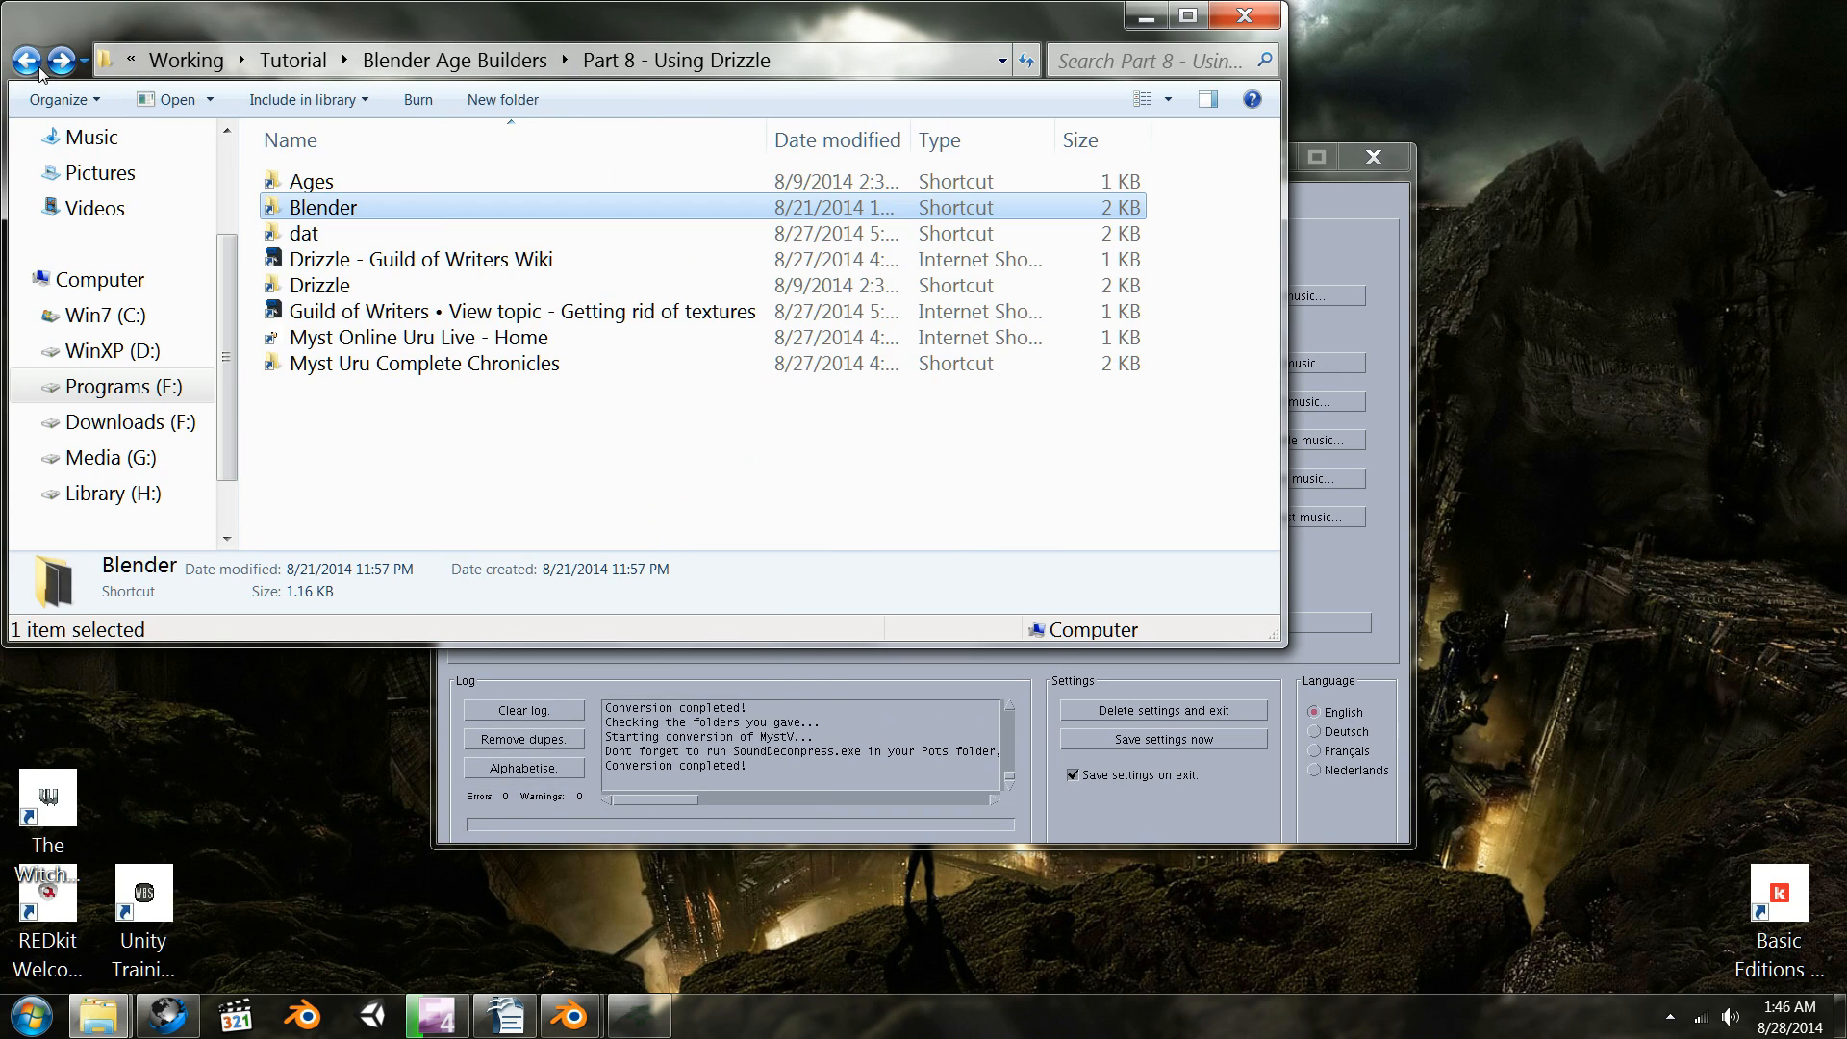
pyautogui.doubleClick(318, 183)
pyautogui.doubleClick(348, 186)
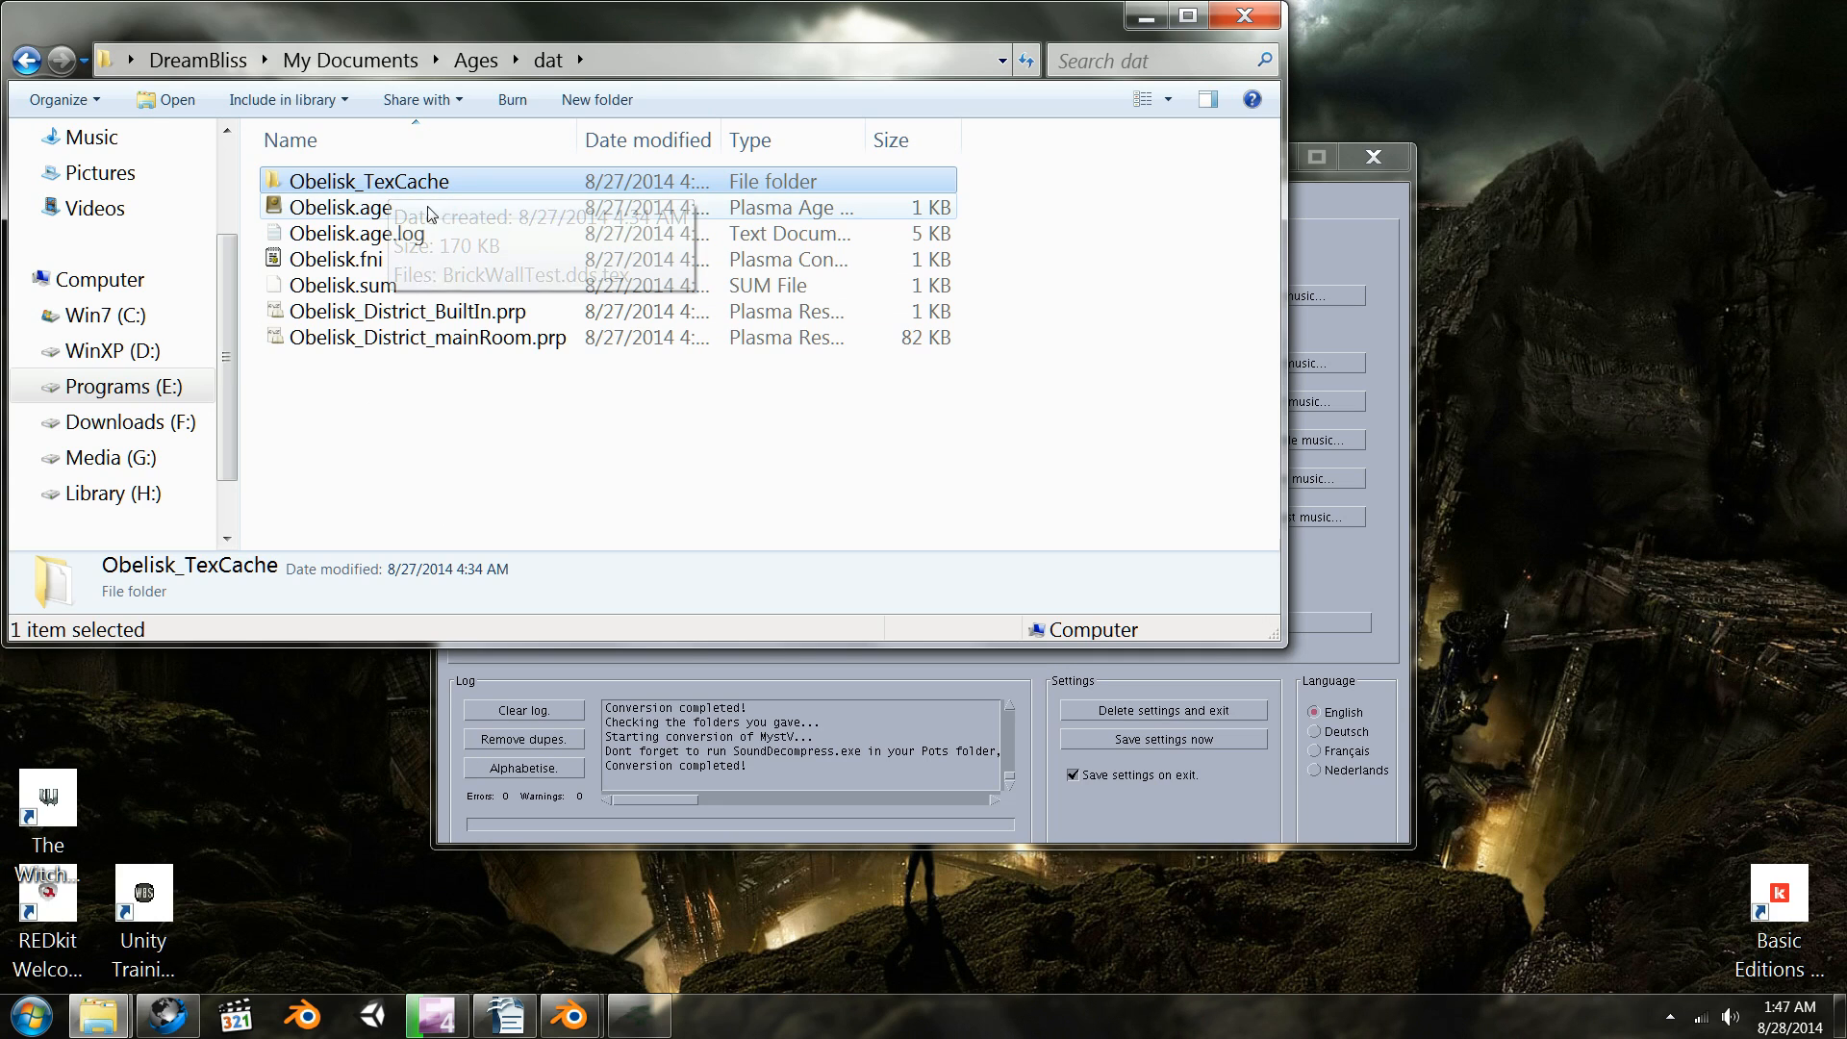
# - Delete everything in the My Documents\Ages\dat folder, from Obelisk_TexCache through Obelisk_District_mainRoom.prp
pyautogui.keyDown('shift'); pyautogui.click(371, 344); pyautogui.keyUp('shift')
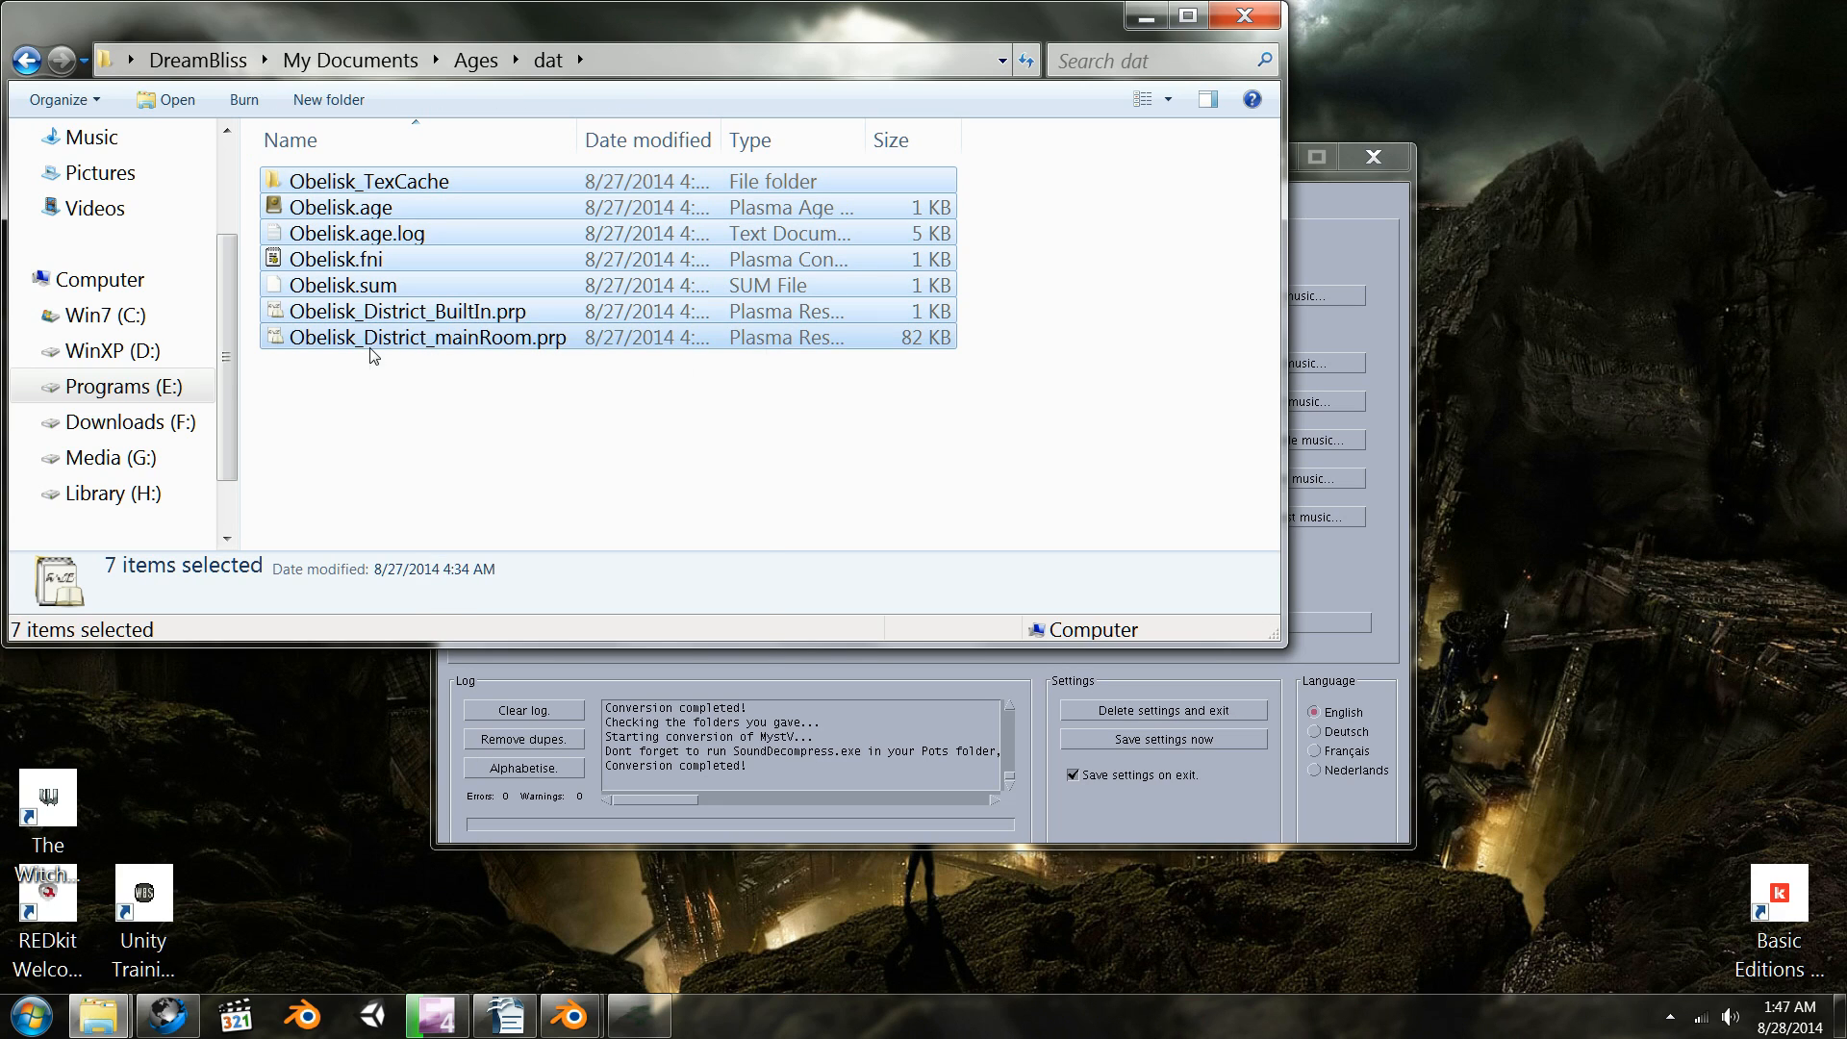
pyautogui.rightClick(371, 348)
pyautogui.click(473, 582)
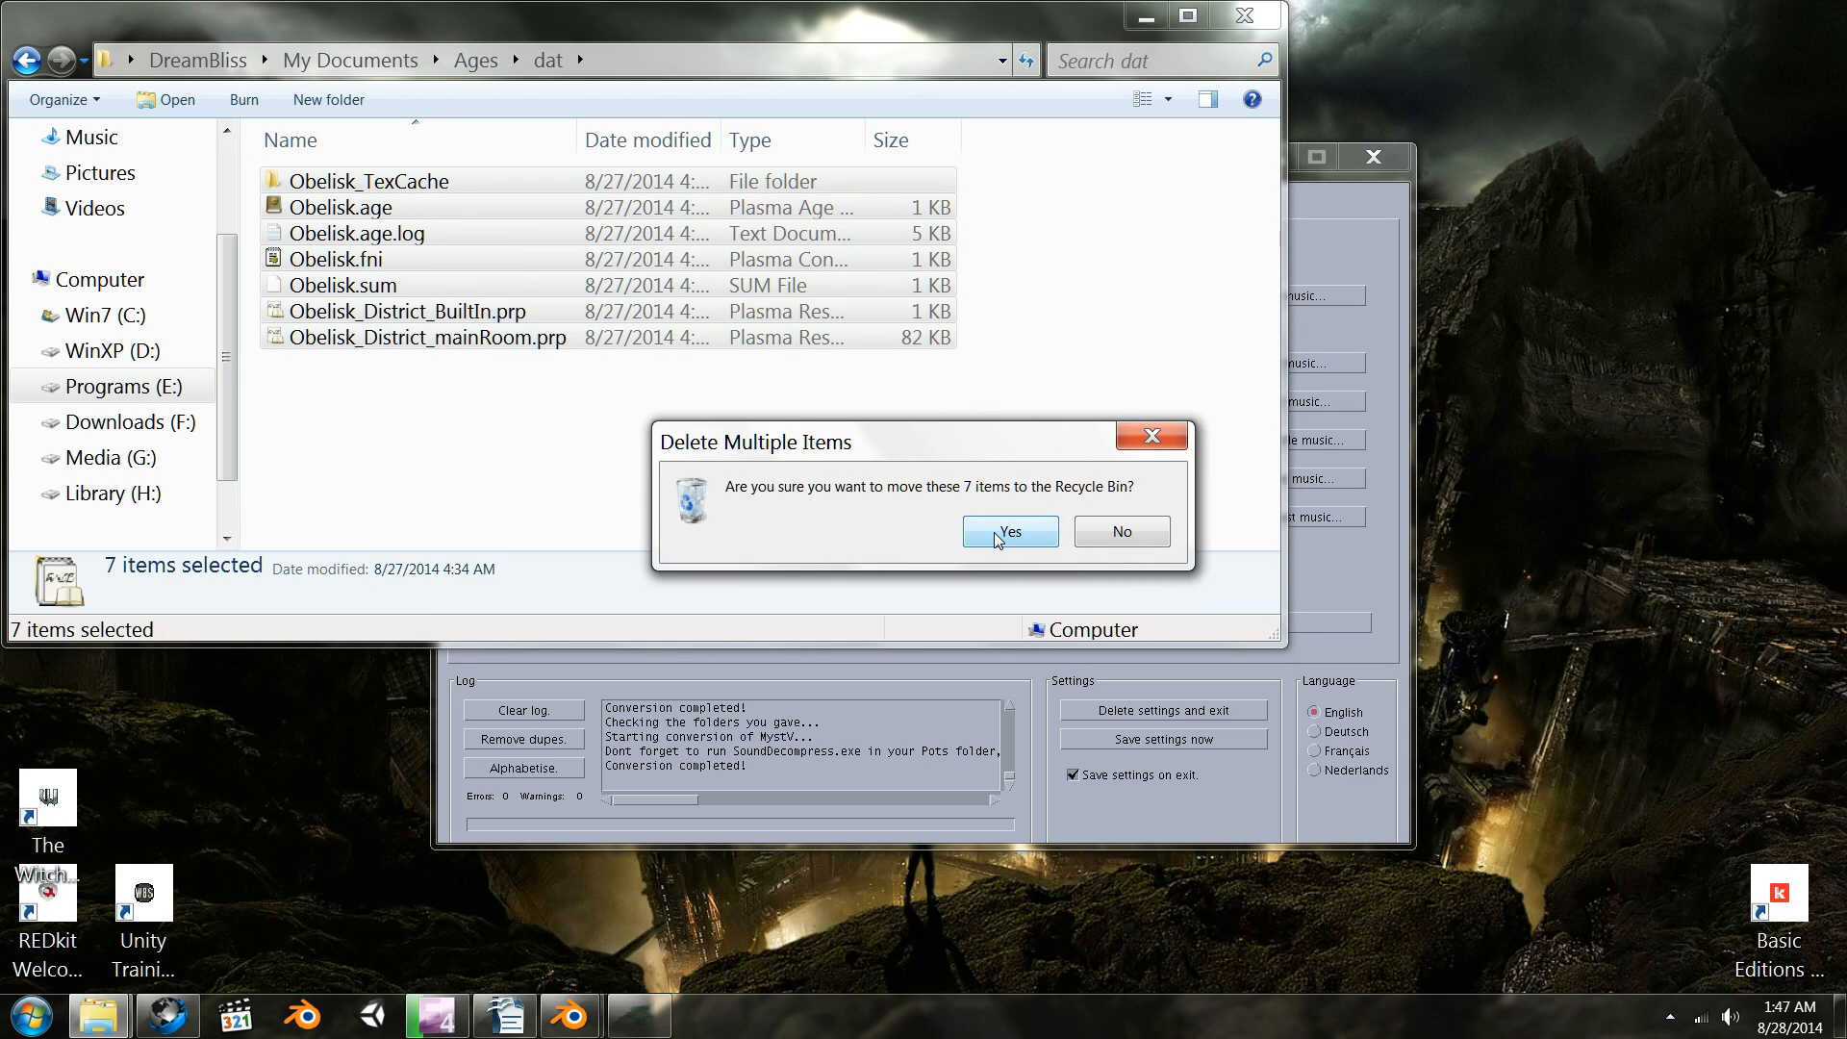
pyautogui.click(1008, 532)
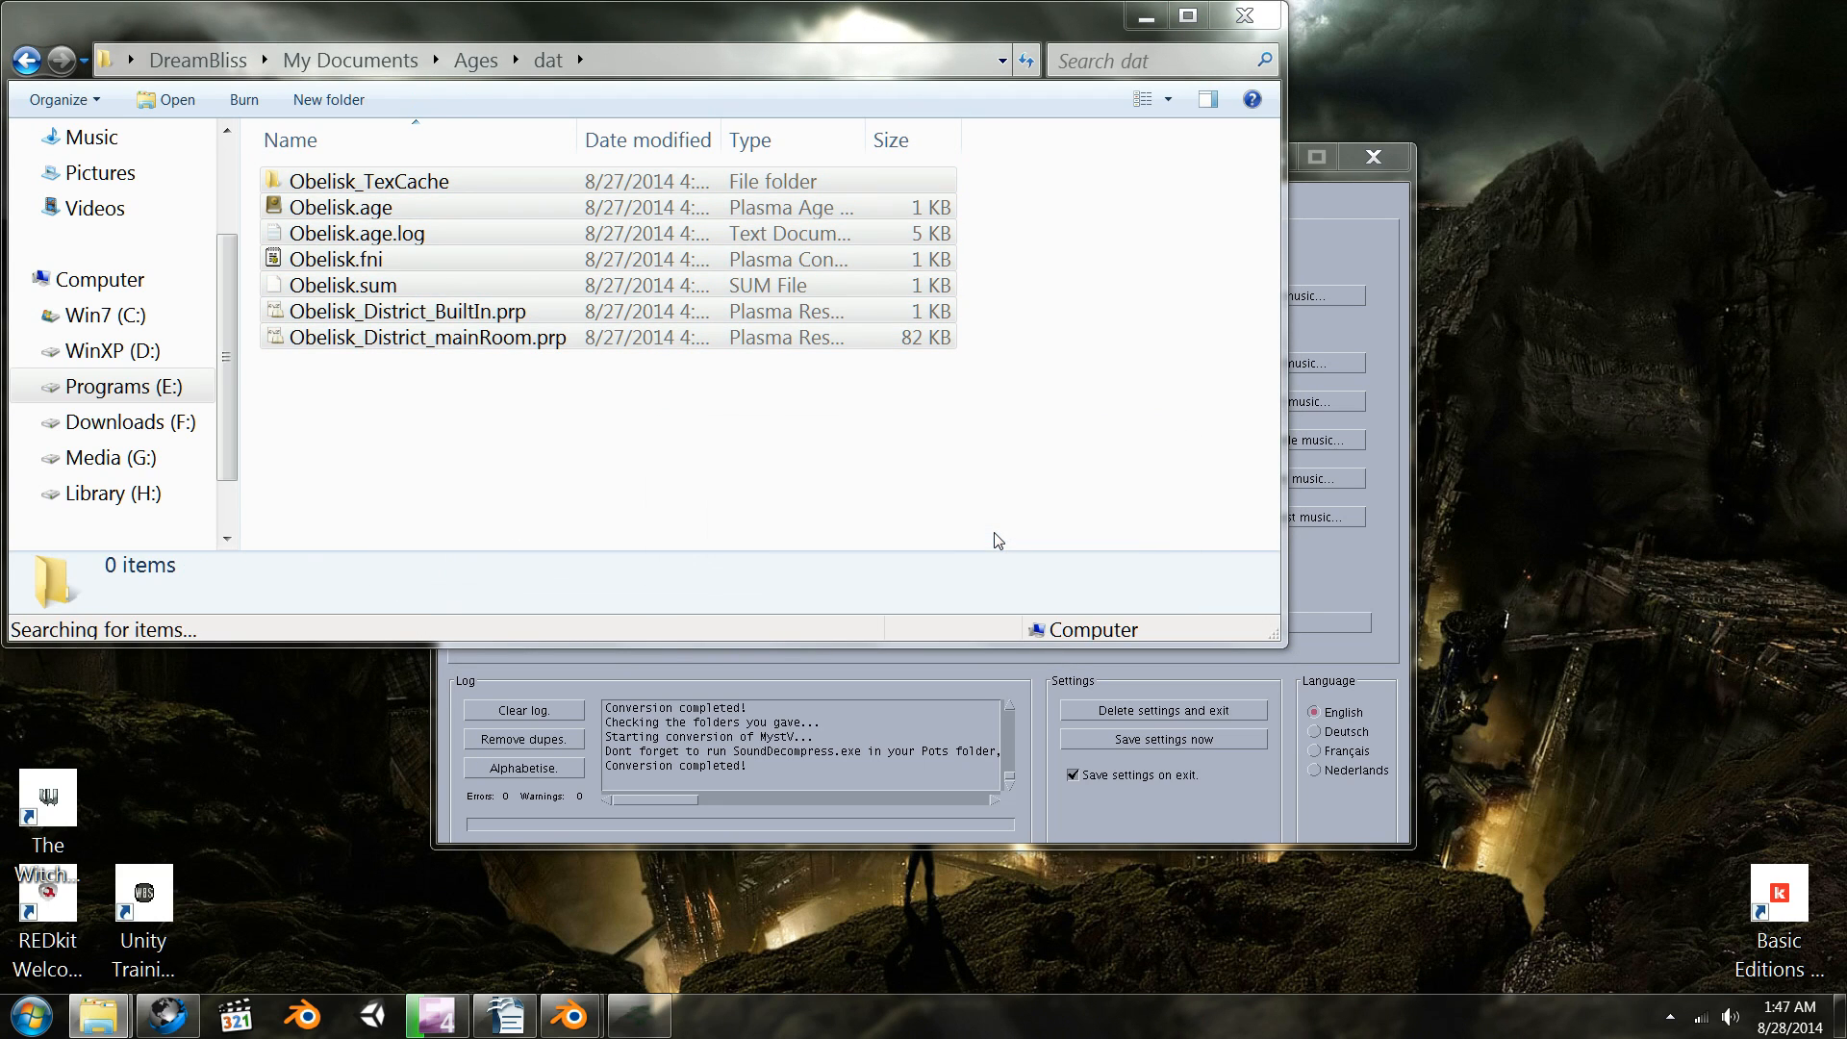
# - Return to the Part 8 - Using Drizzle folder and open the Myst Uru Complete Chronicles install folder
pyautogui.click(28, 63)
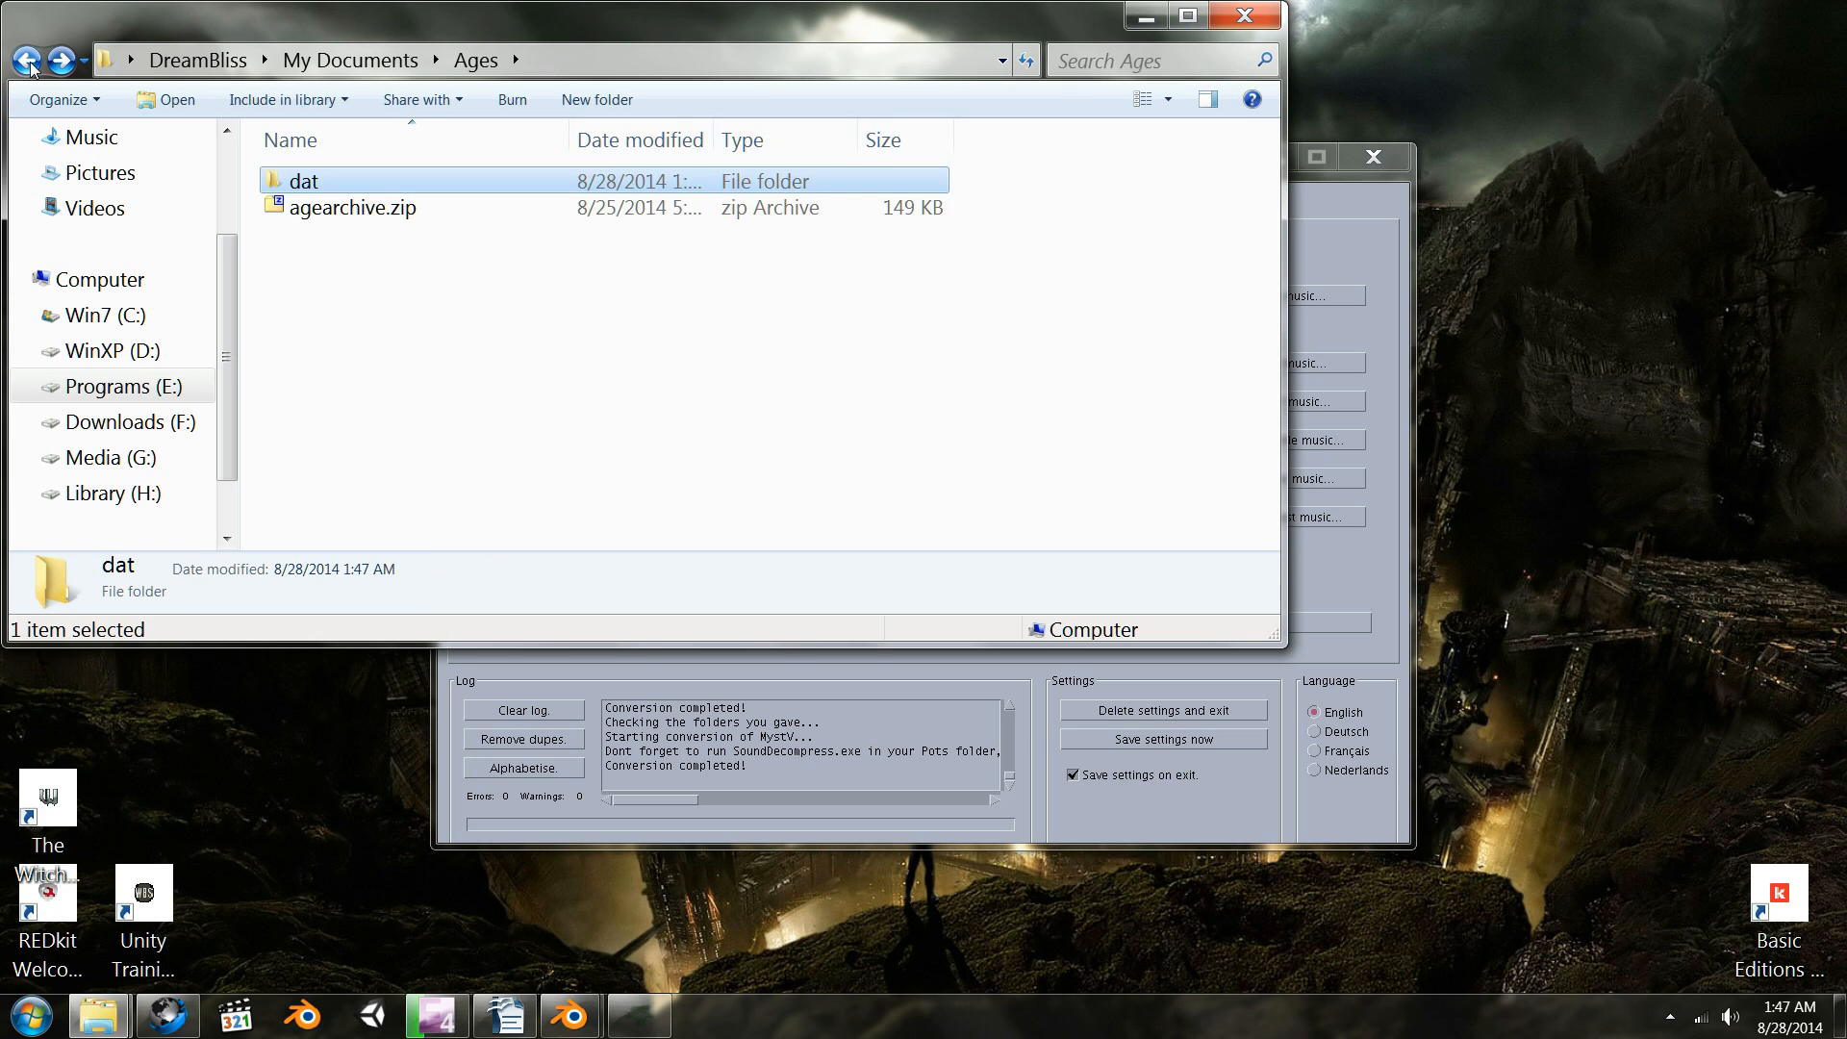
pyautogui.click(30, 64)
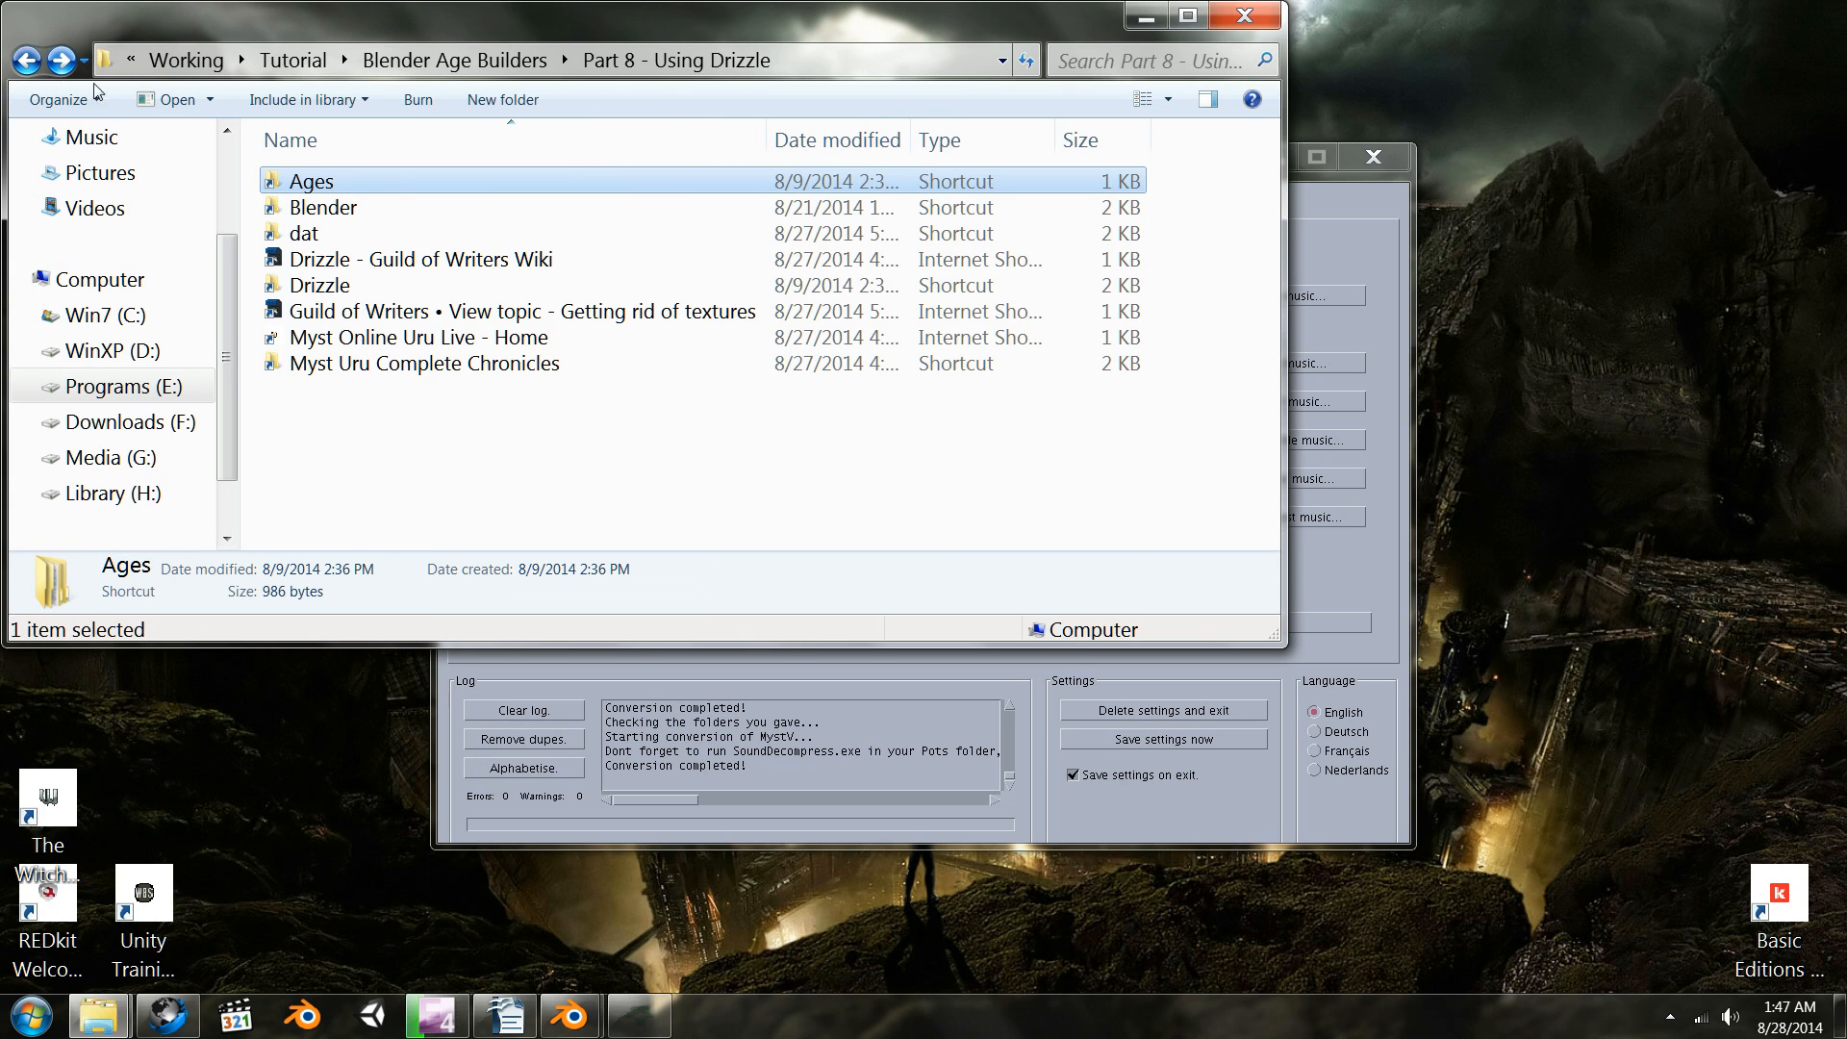
pyautogui.doubleClick(445, 362)
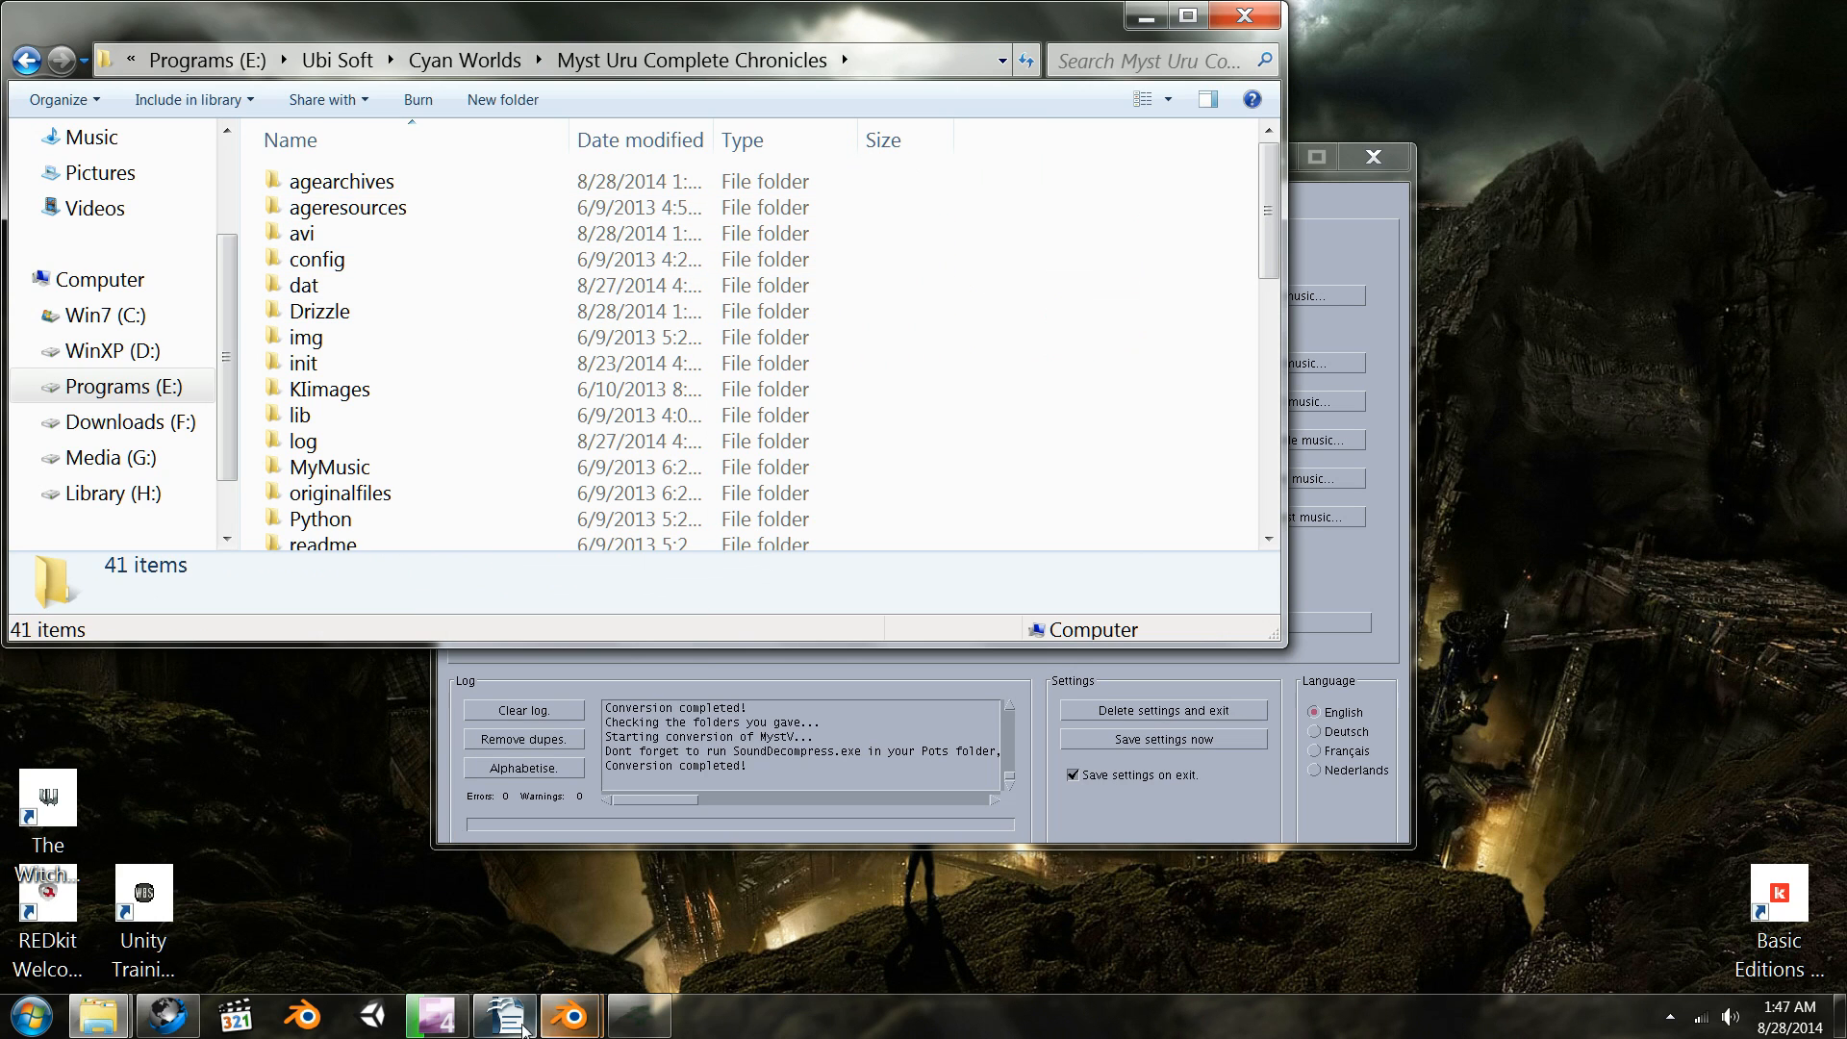
# - Switch to Blender Age Builders.odt in OpenOffice Writer and read the notes on setting up the age and Drizzle
pyautogui.click(505, 1018)
pyautogui.scroll(-5, 512, 669)
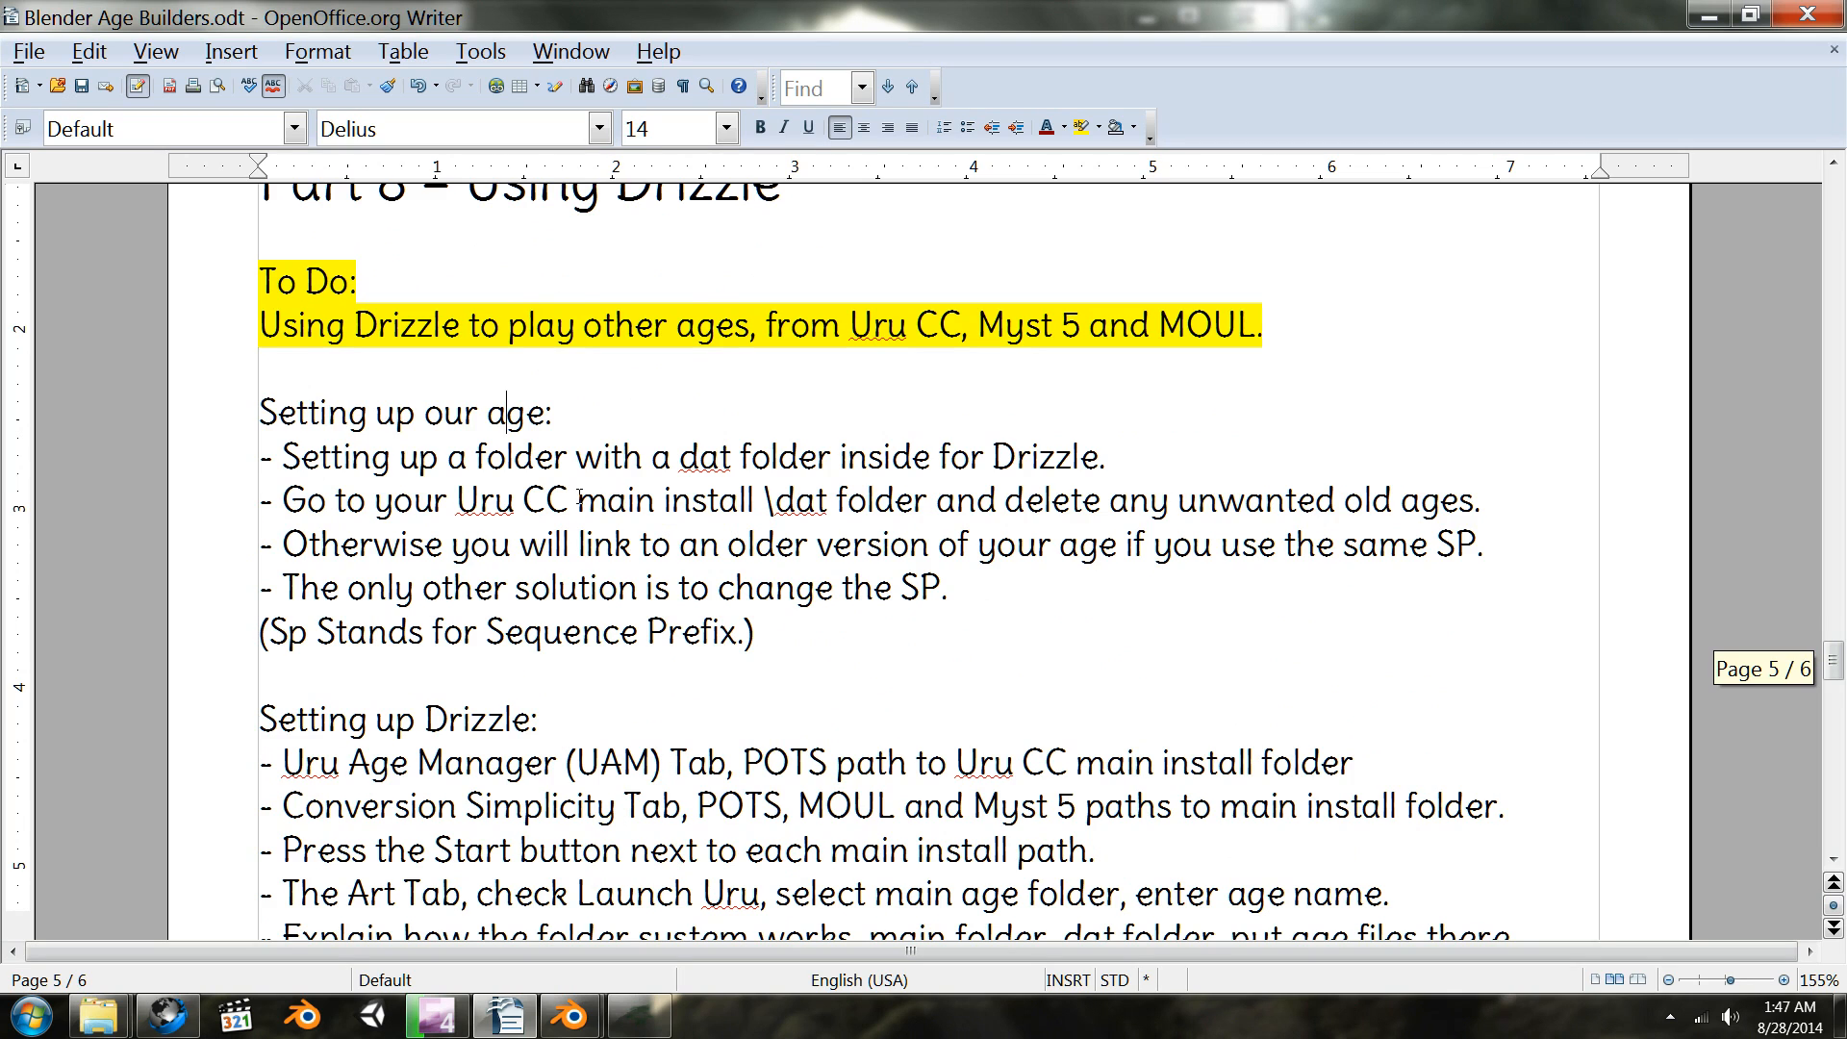
pyautogui.scroll(-2, 903, 454)
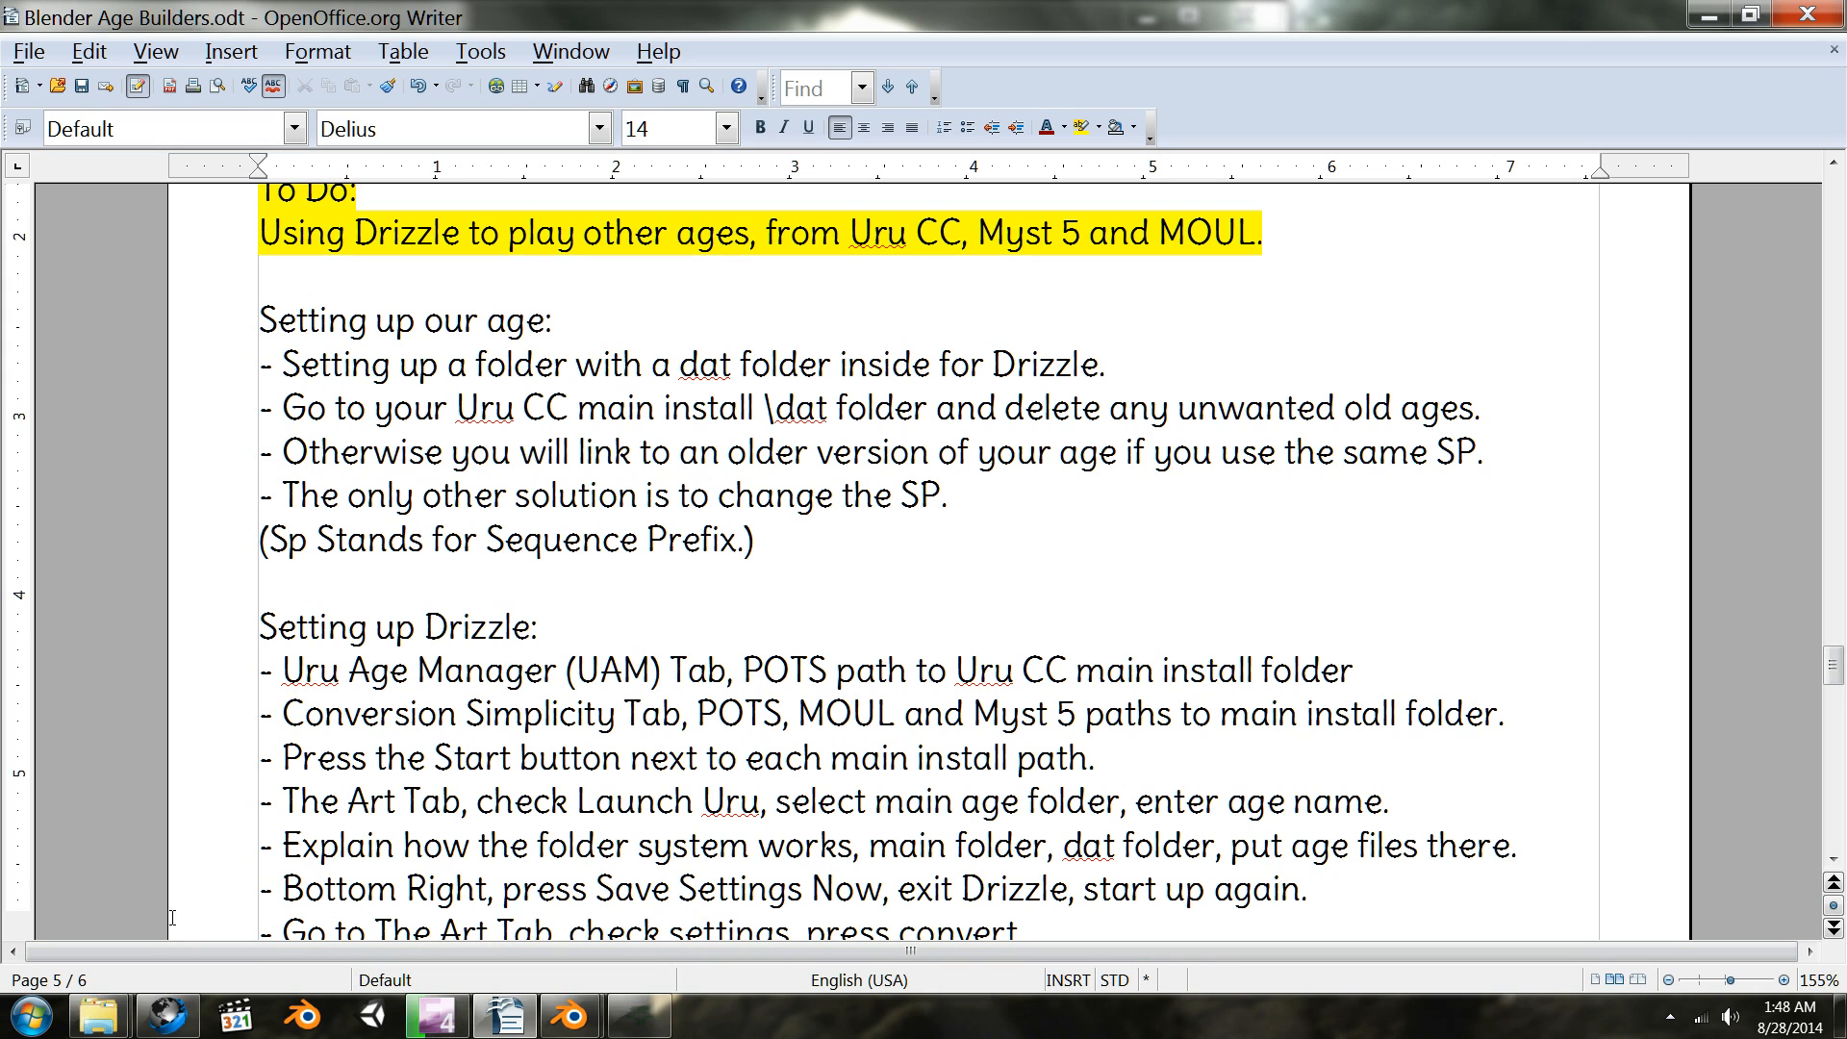
# - Switch back to Windows Explorer, open the dat folder of Myst Uru Complete Chronicles and locate the BAB age files
pyautogui.moveTo(98, 1017)
pyautogui.click(399, 876)
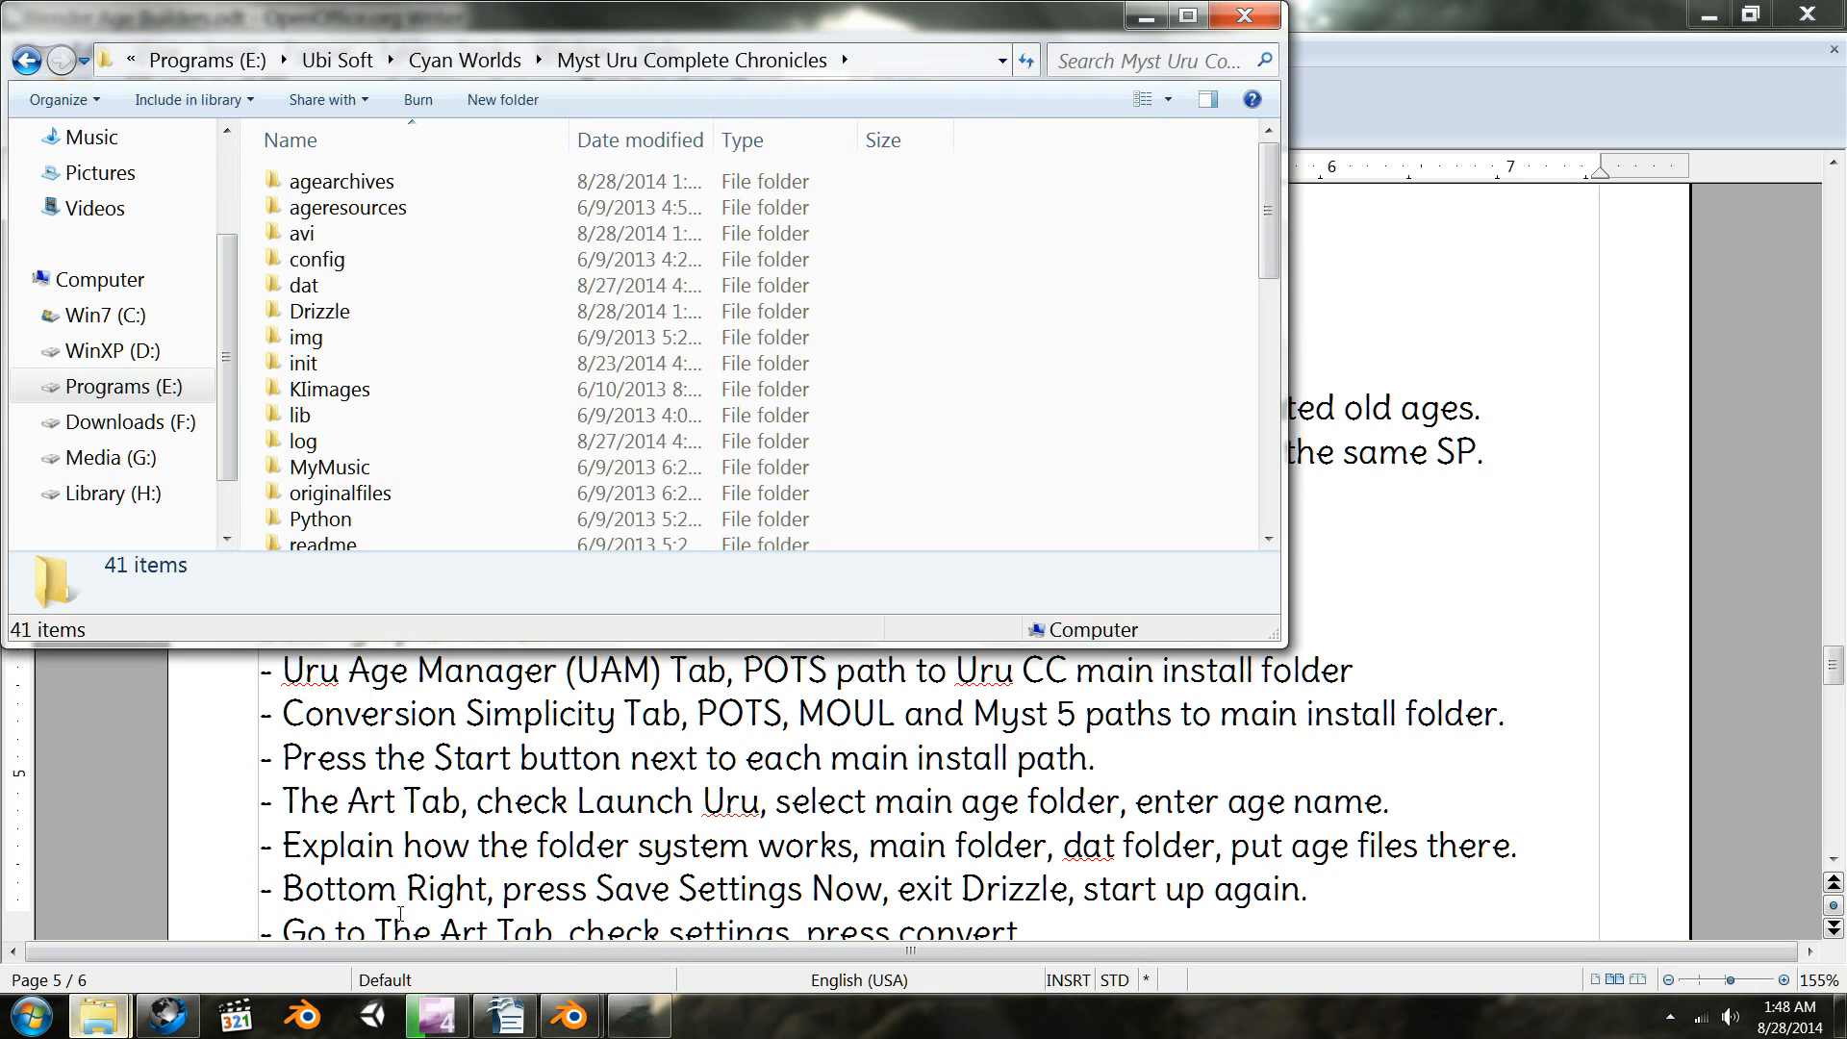
pyautogui.doubleClick(351, 287)
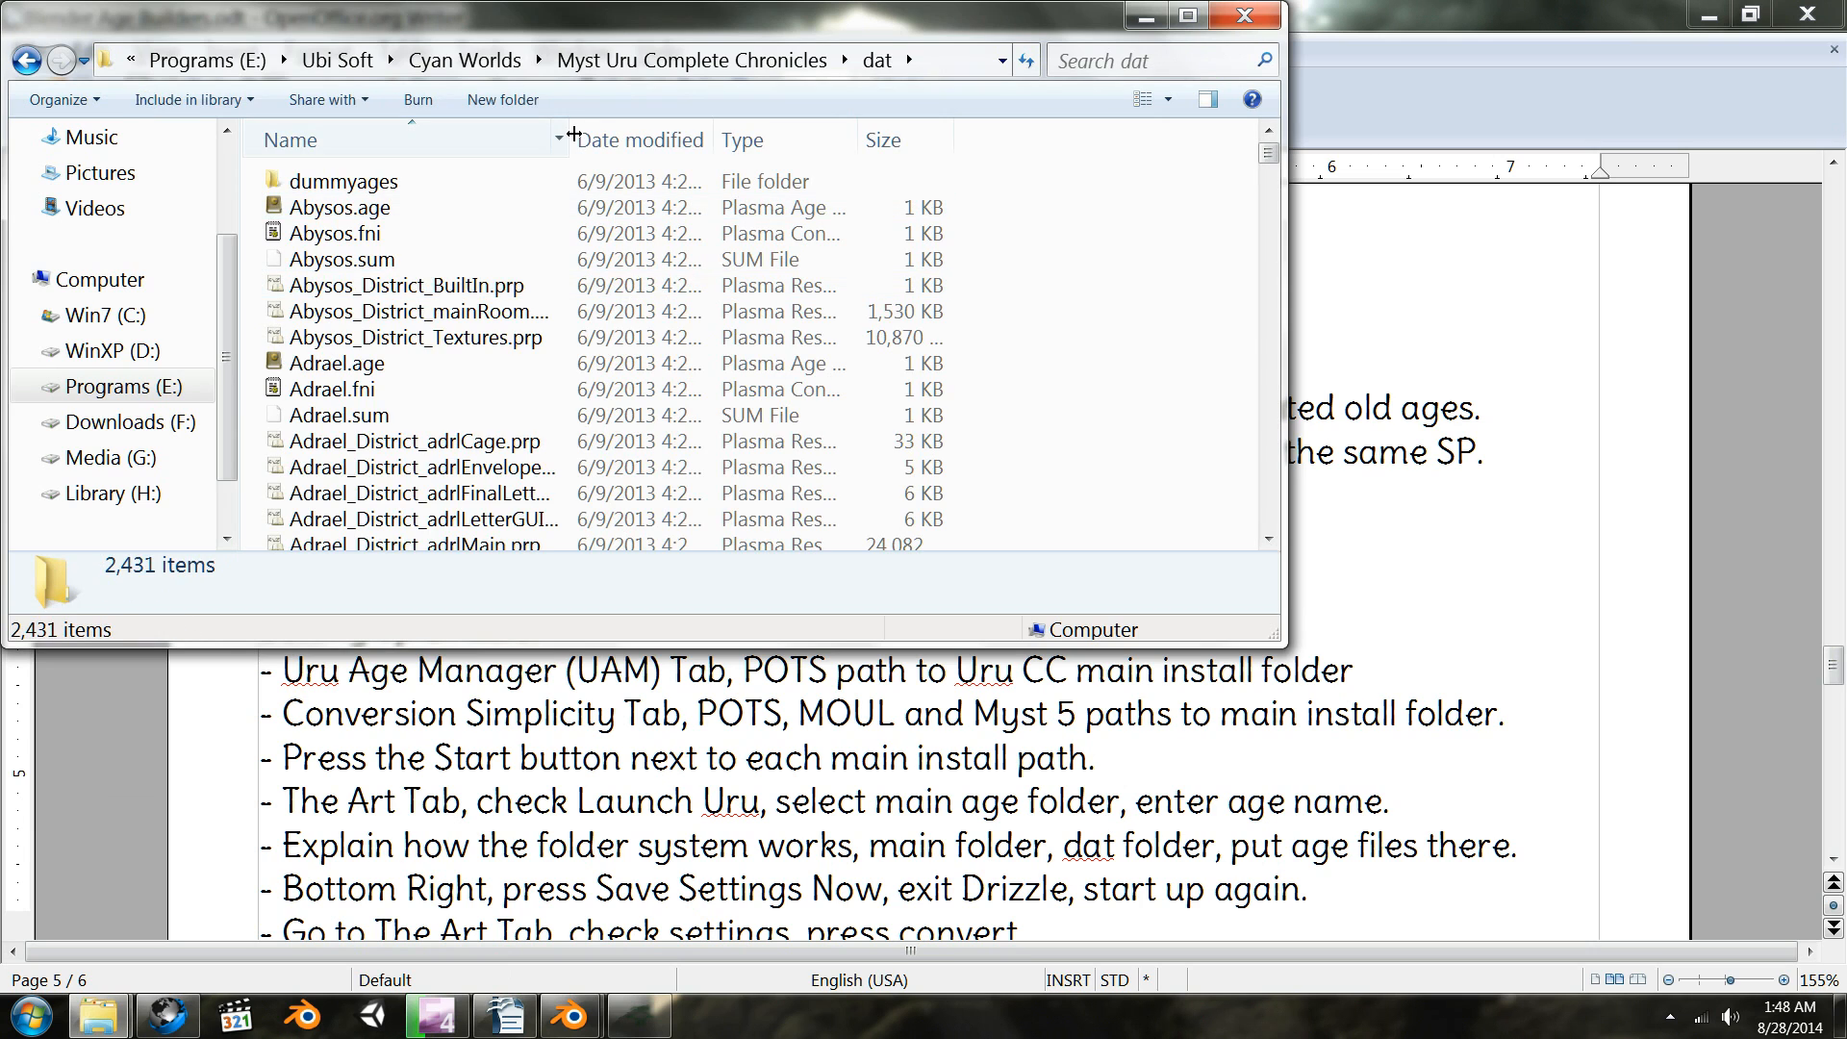
pyautogui.click(488, 370)
pyautogui.scroll(-8, 486, 375)
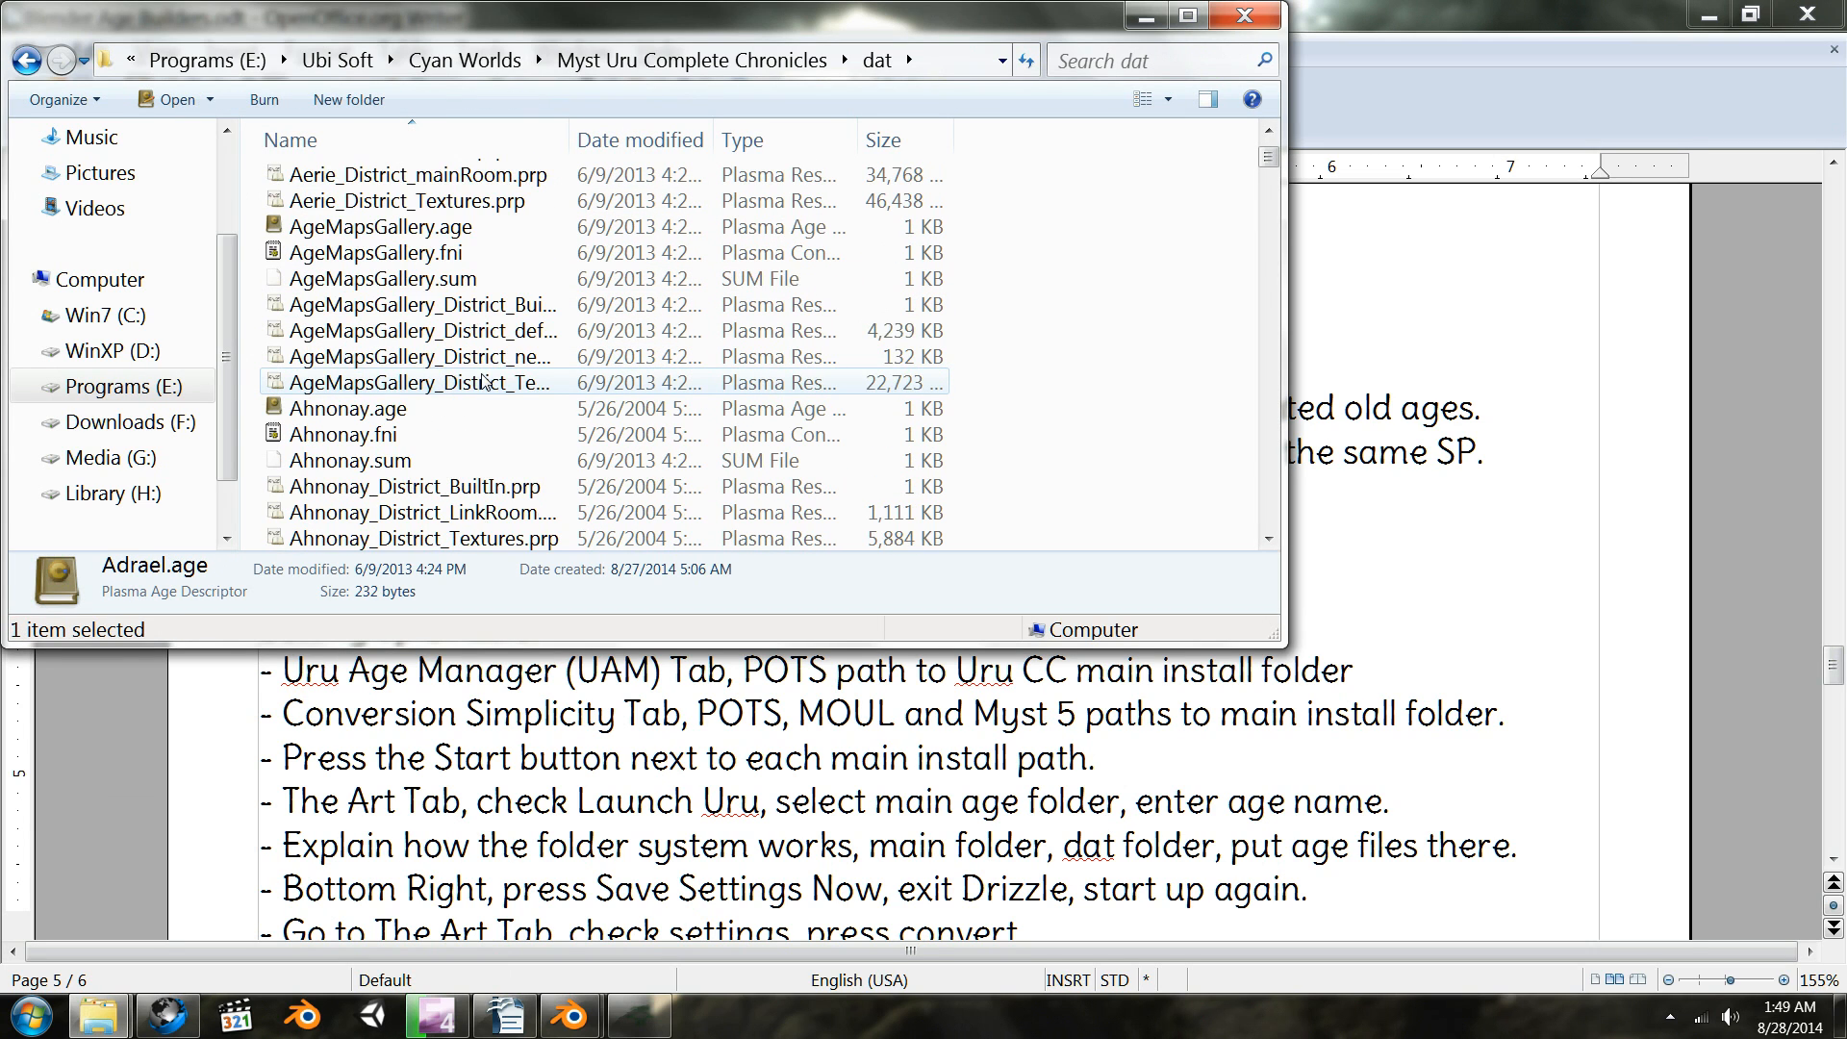
pyautogui.scroll(-15, 486, 382)
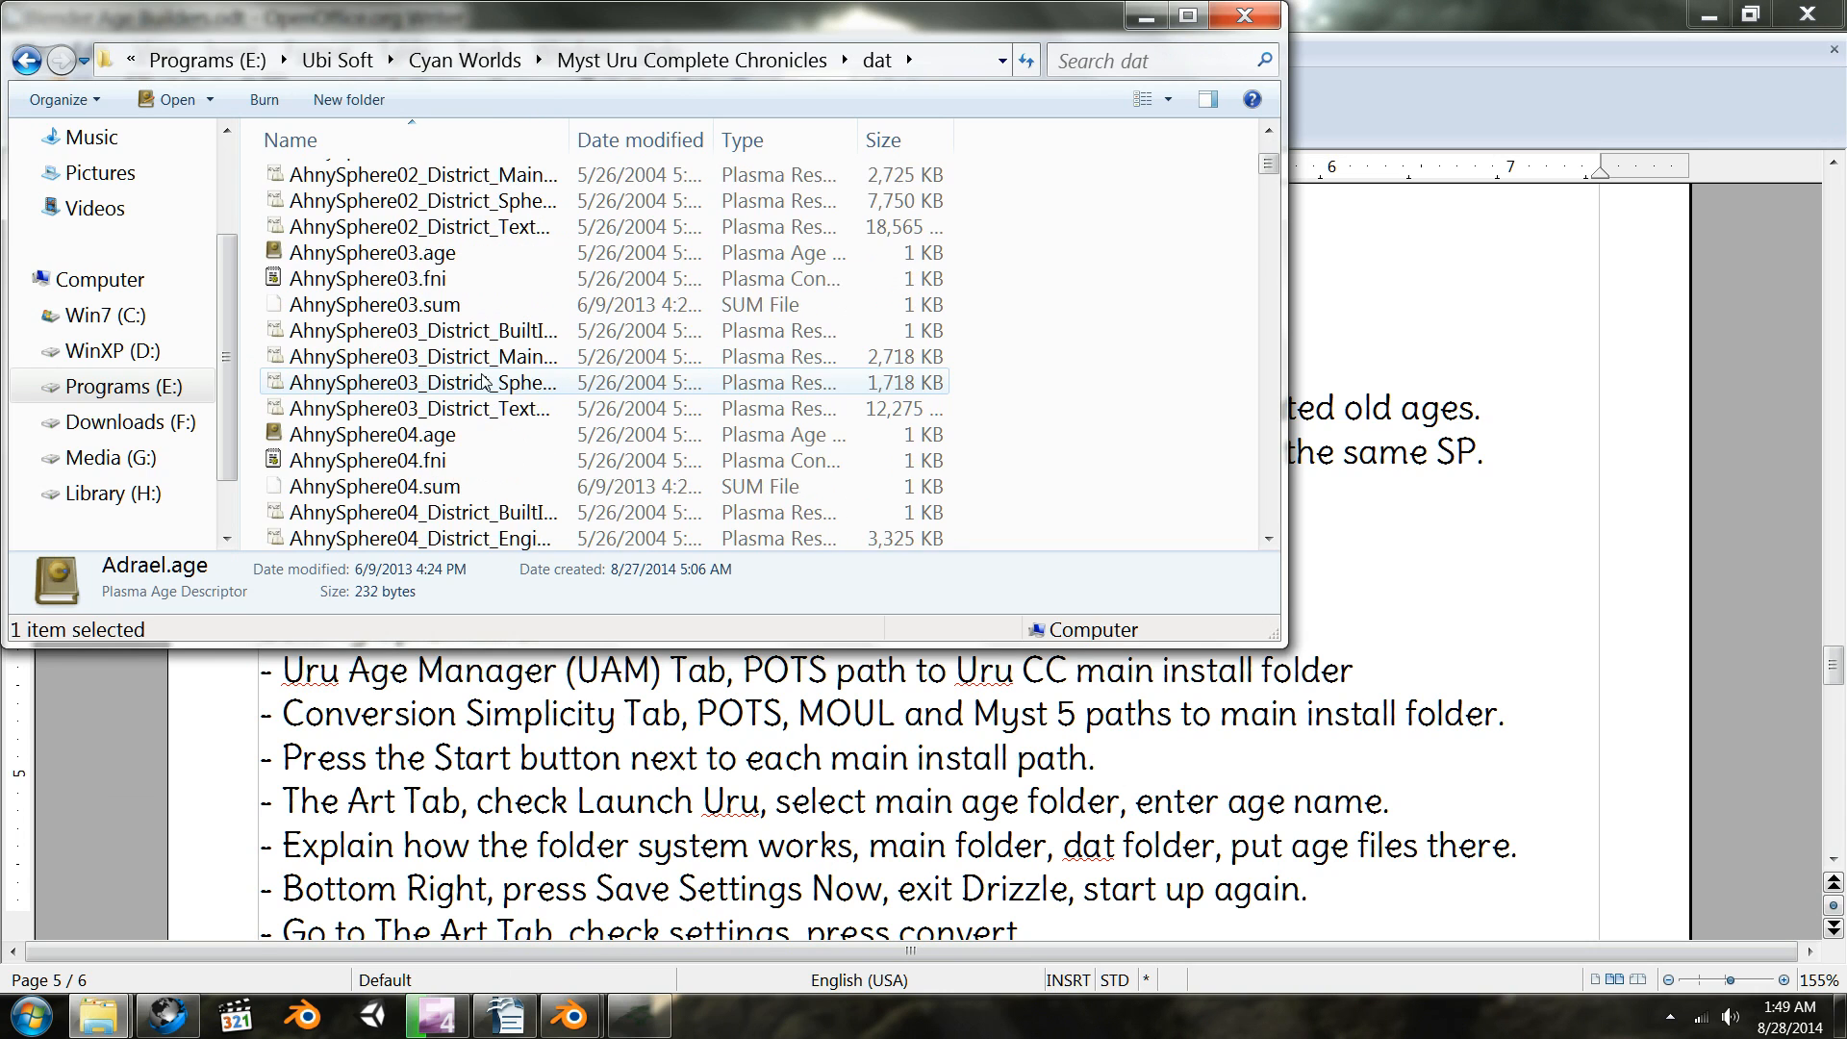
pyautogui.scroll(-15, 484, 382)
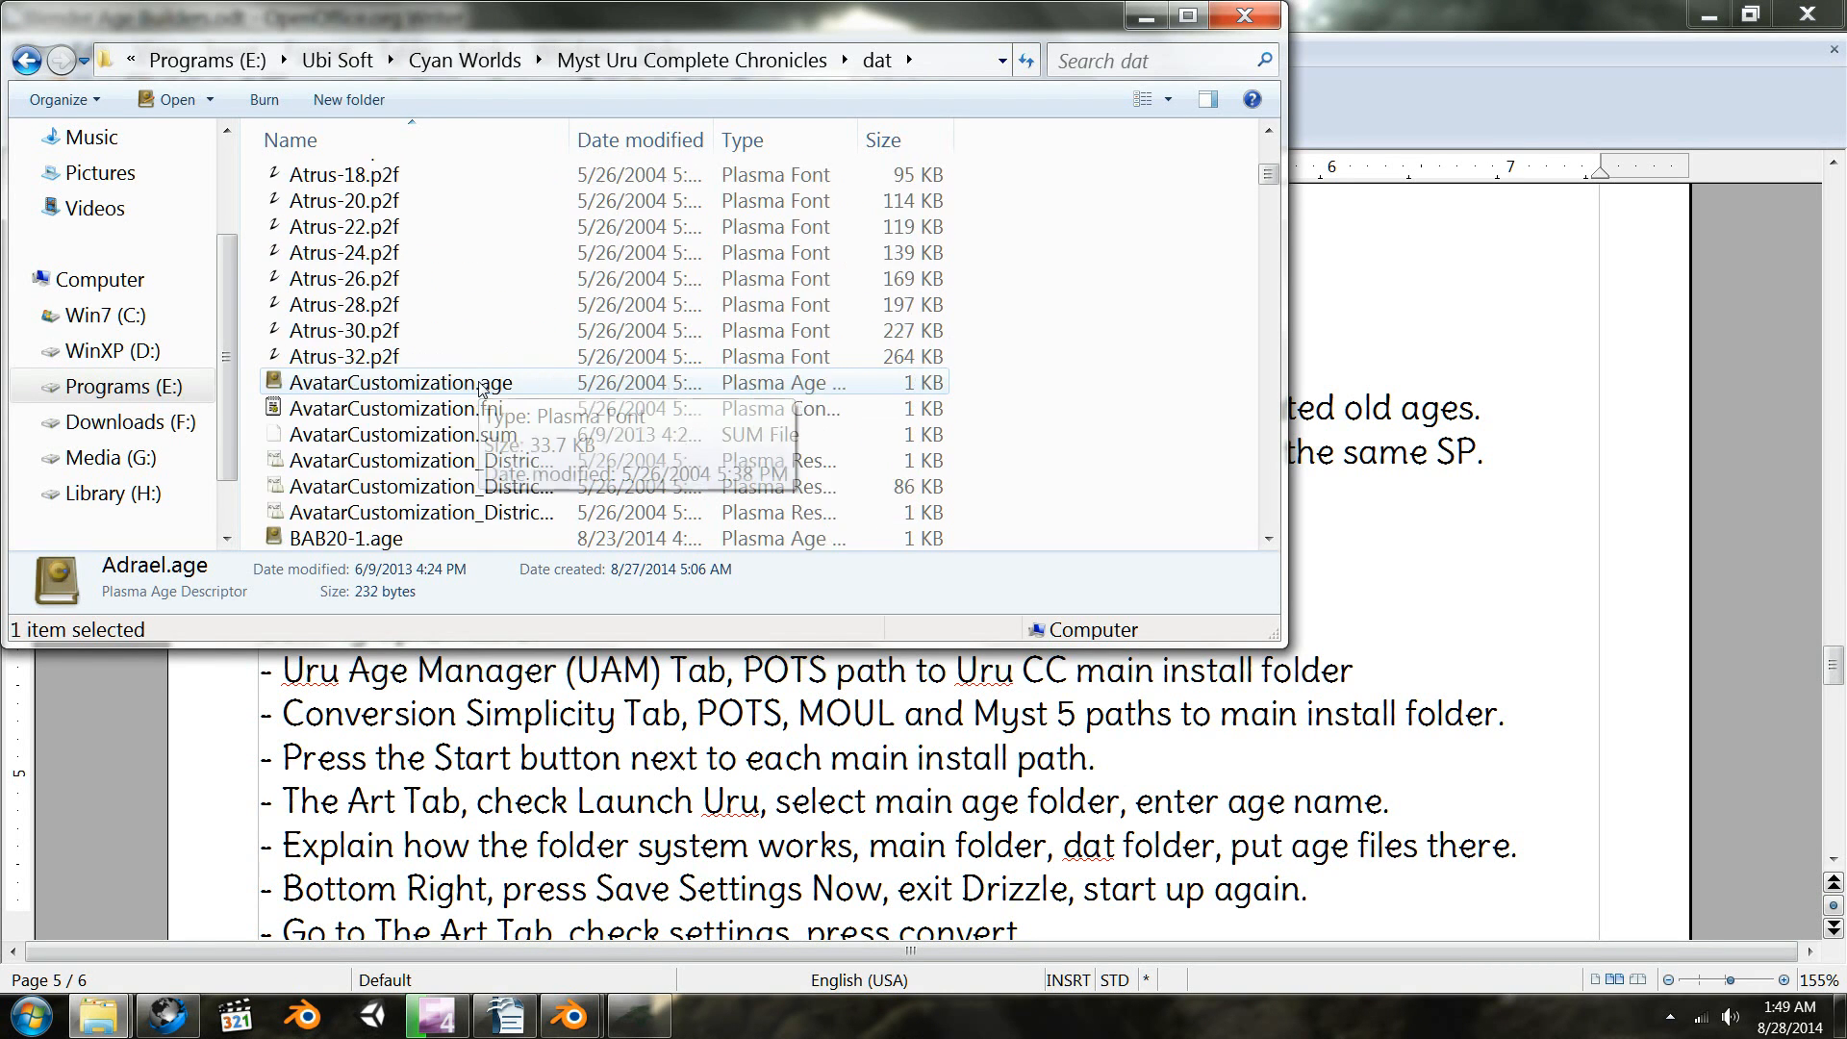
pyautogui.scroll(-6, 481, 388)
pyautogui.scroll(4, 402, 398)
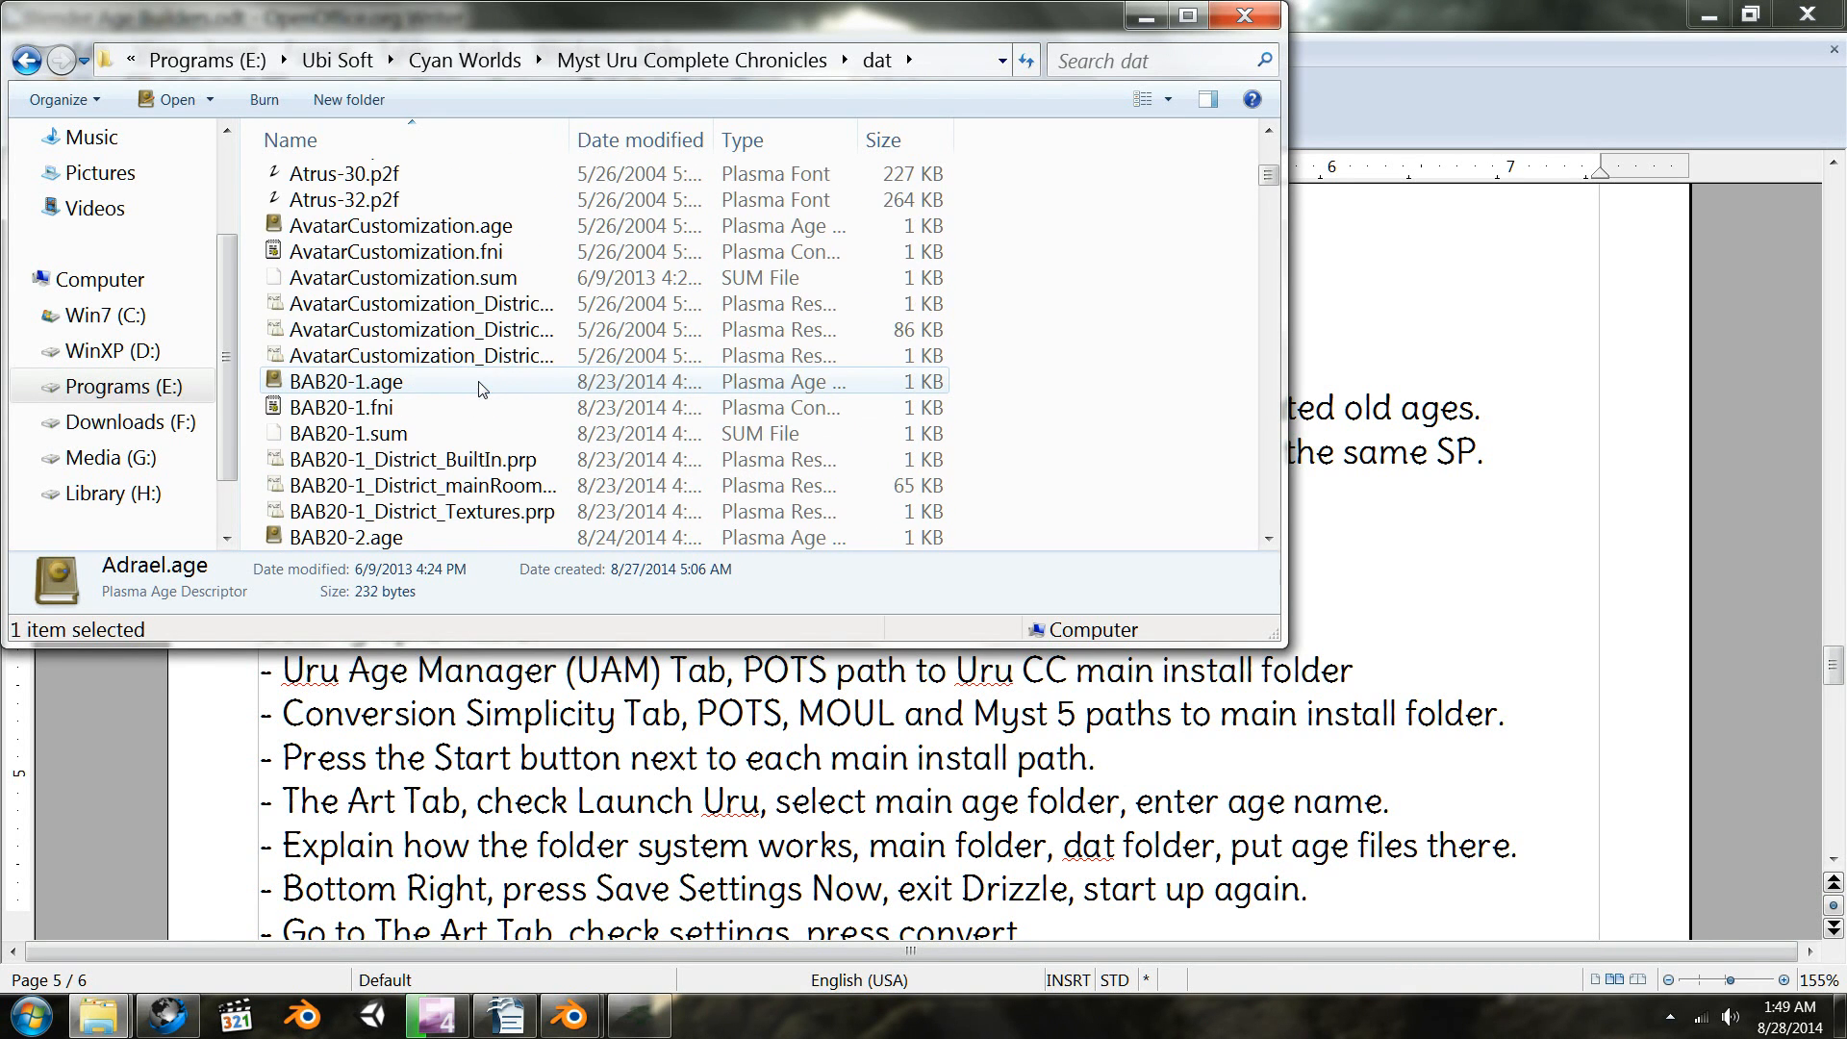
# - Pack the files from BAB20-1.age through BAB26_District_Textures.prp into a zip archive named AgeArchive.zip with 7-Zip
pyautogui.click(398, 387)
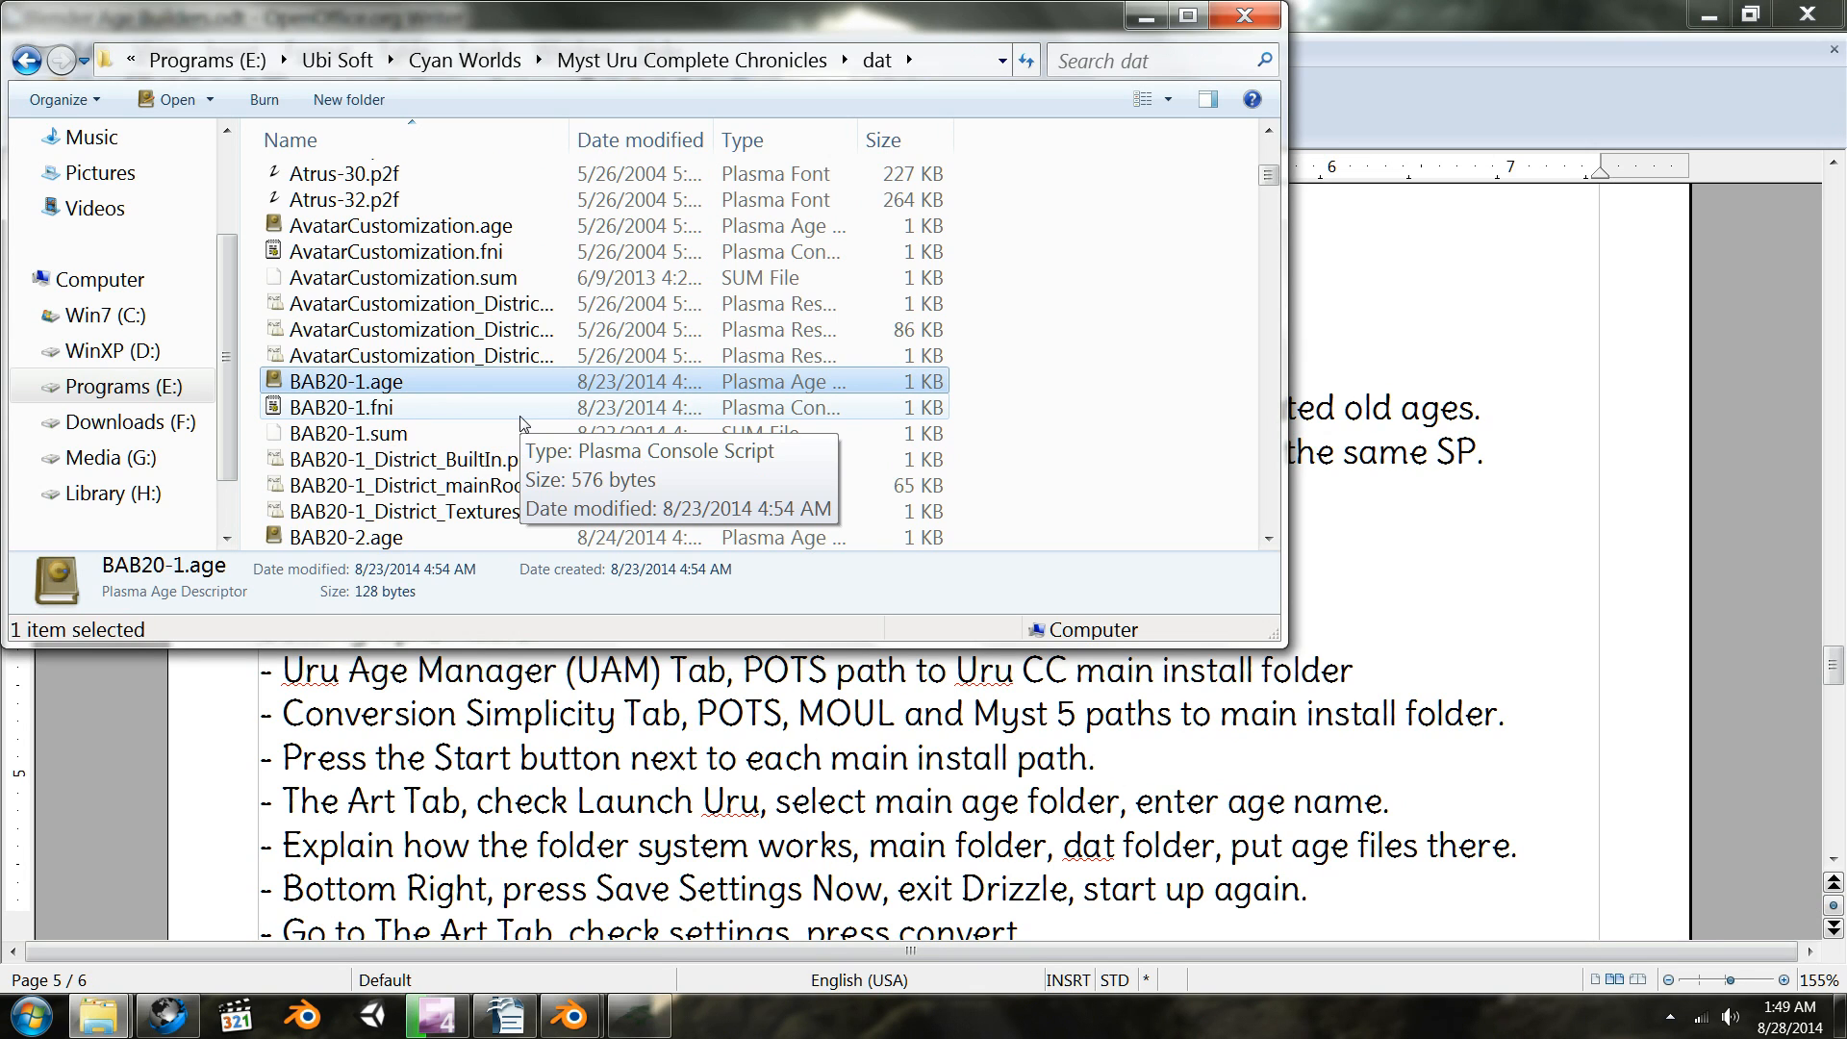
pyautogui.scroll(-4, 520, 424)
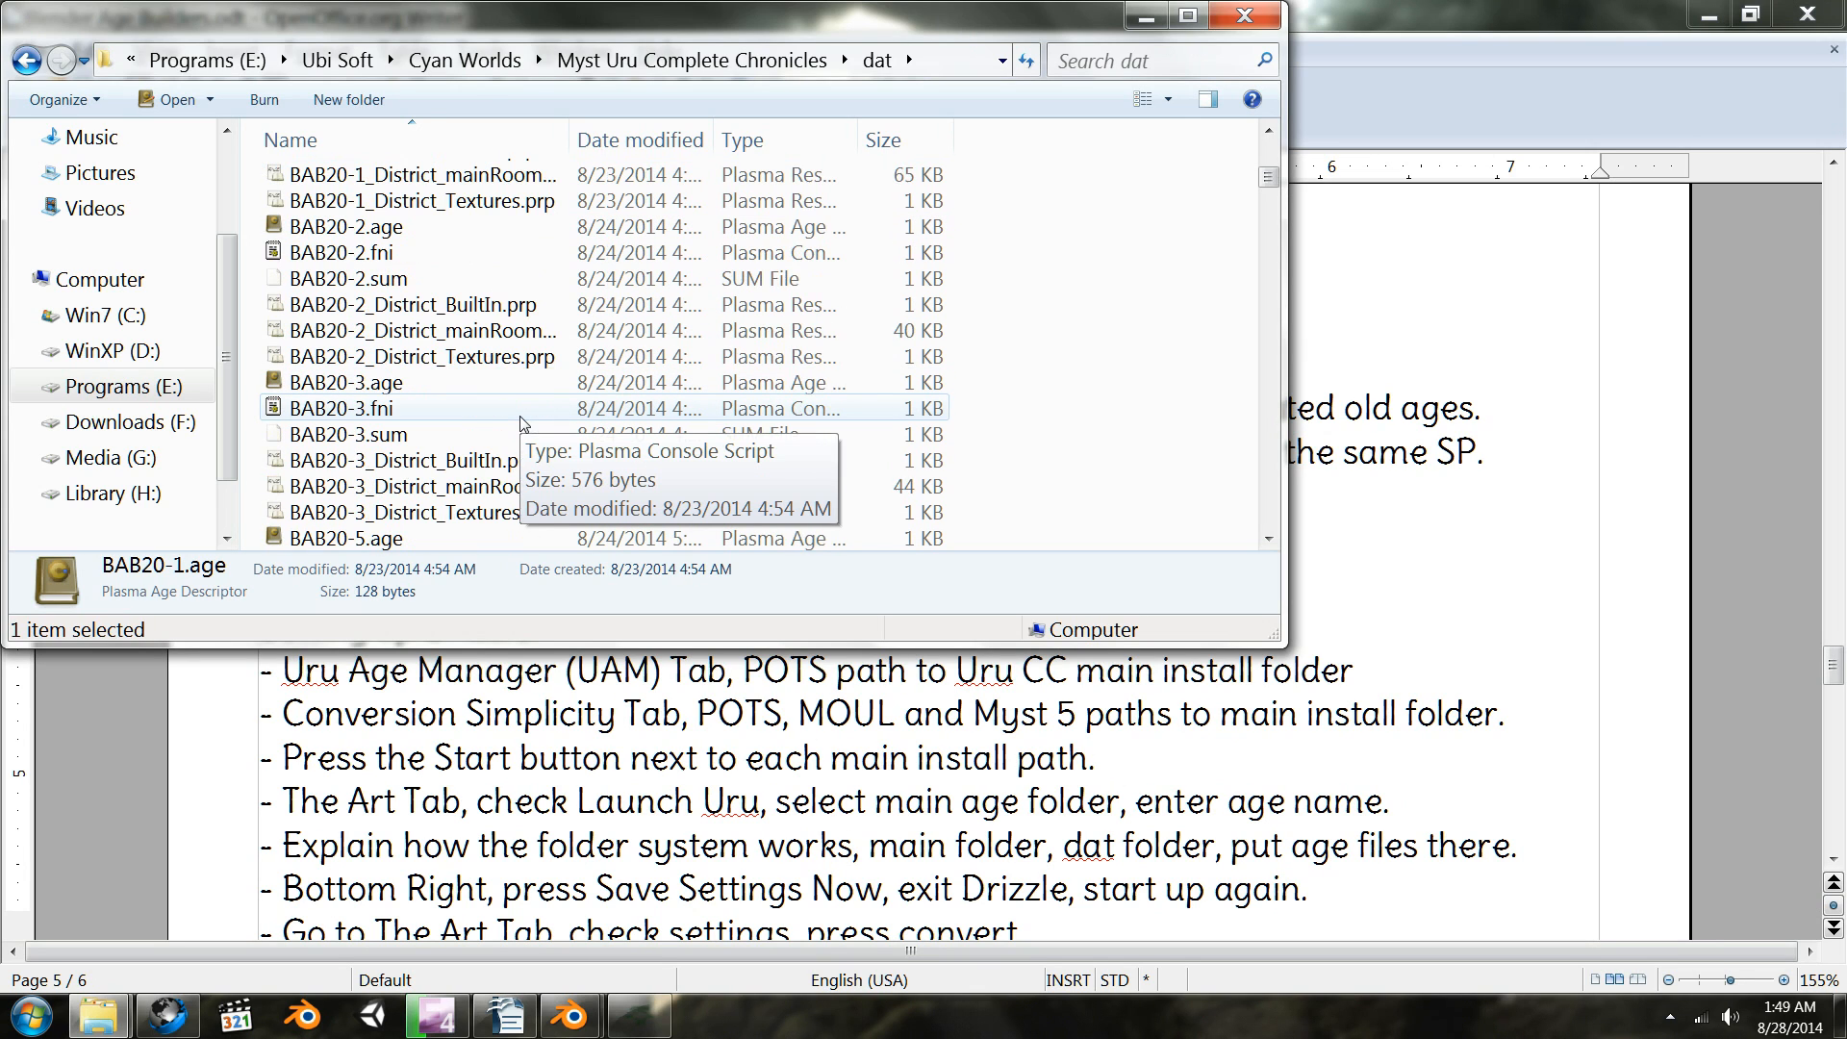
pyautogui.scroll(-6, 520, 424)
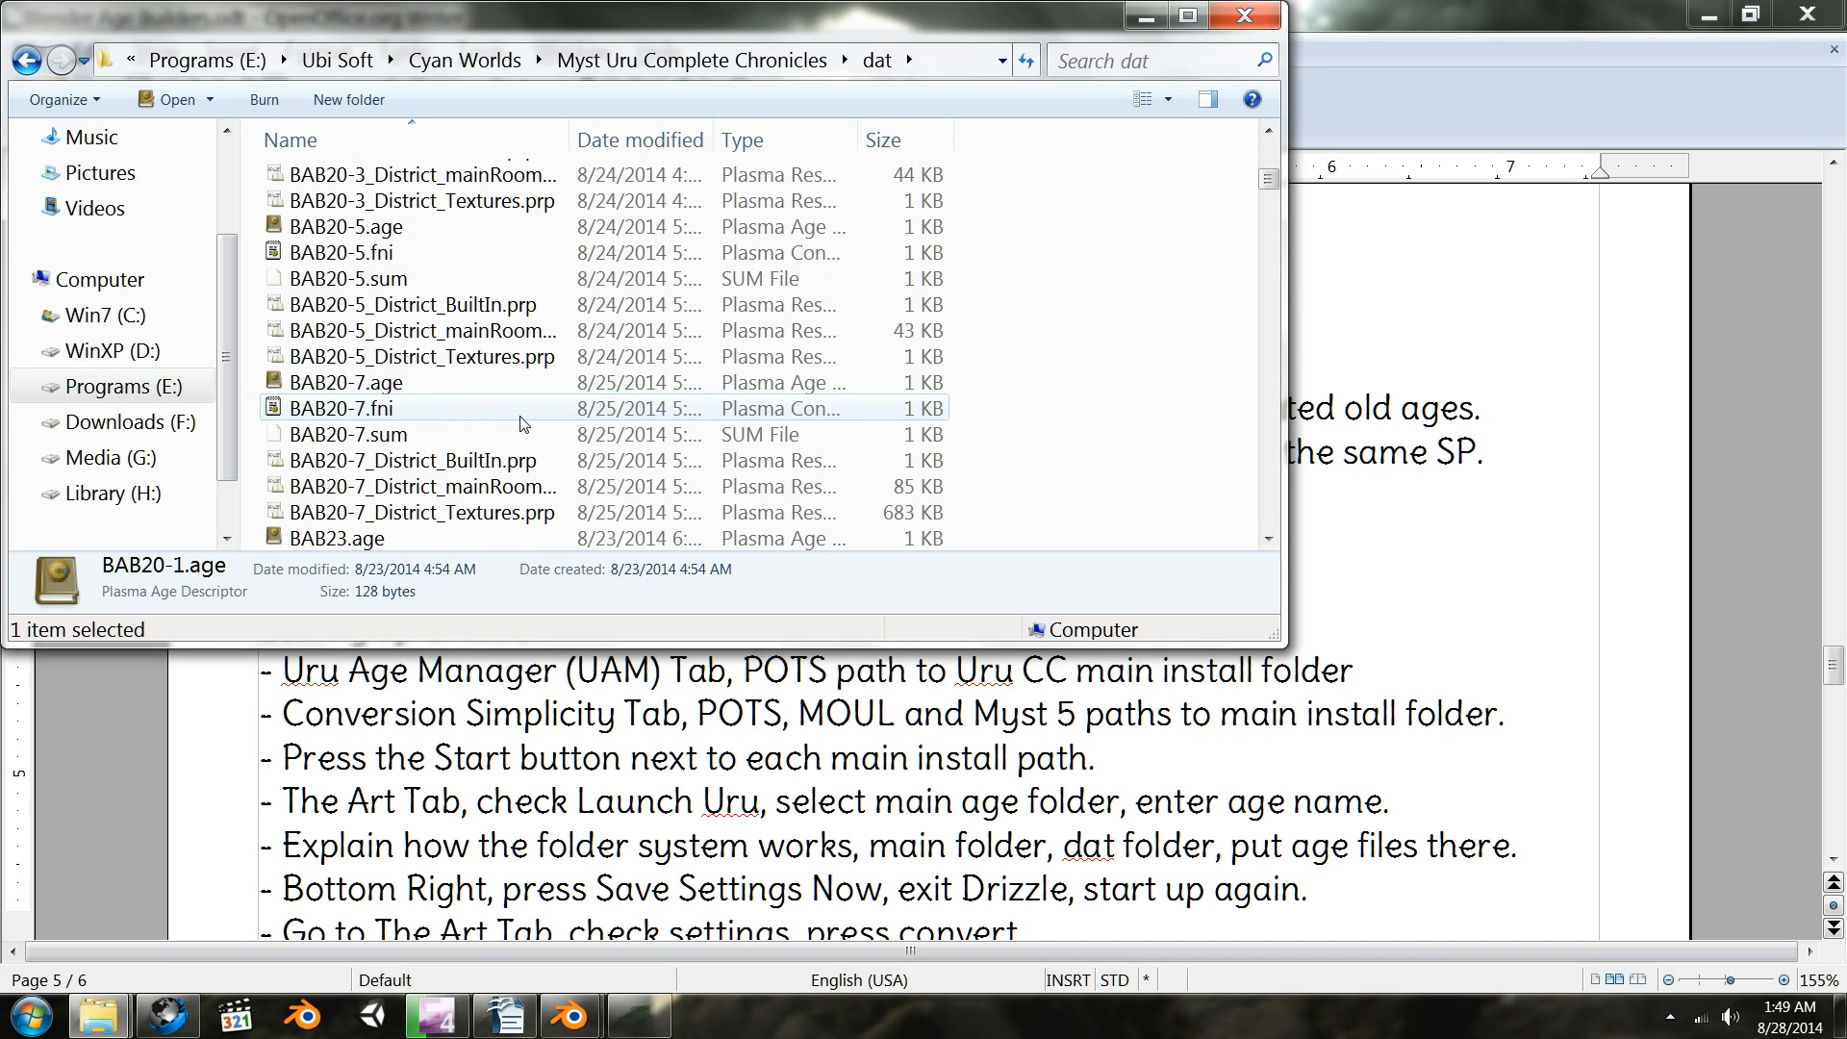
pyautogui.scroll(-9, 520, 423)
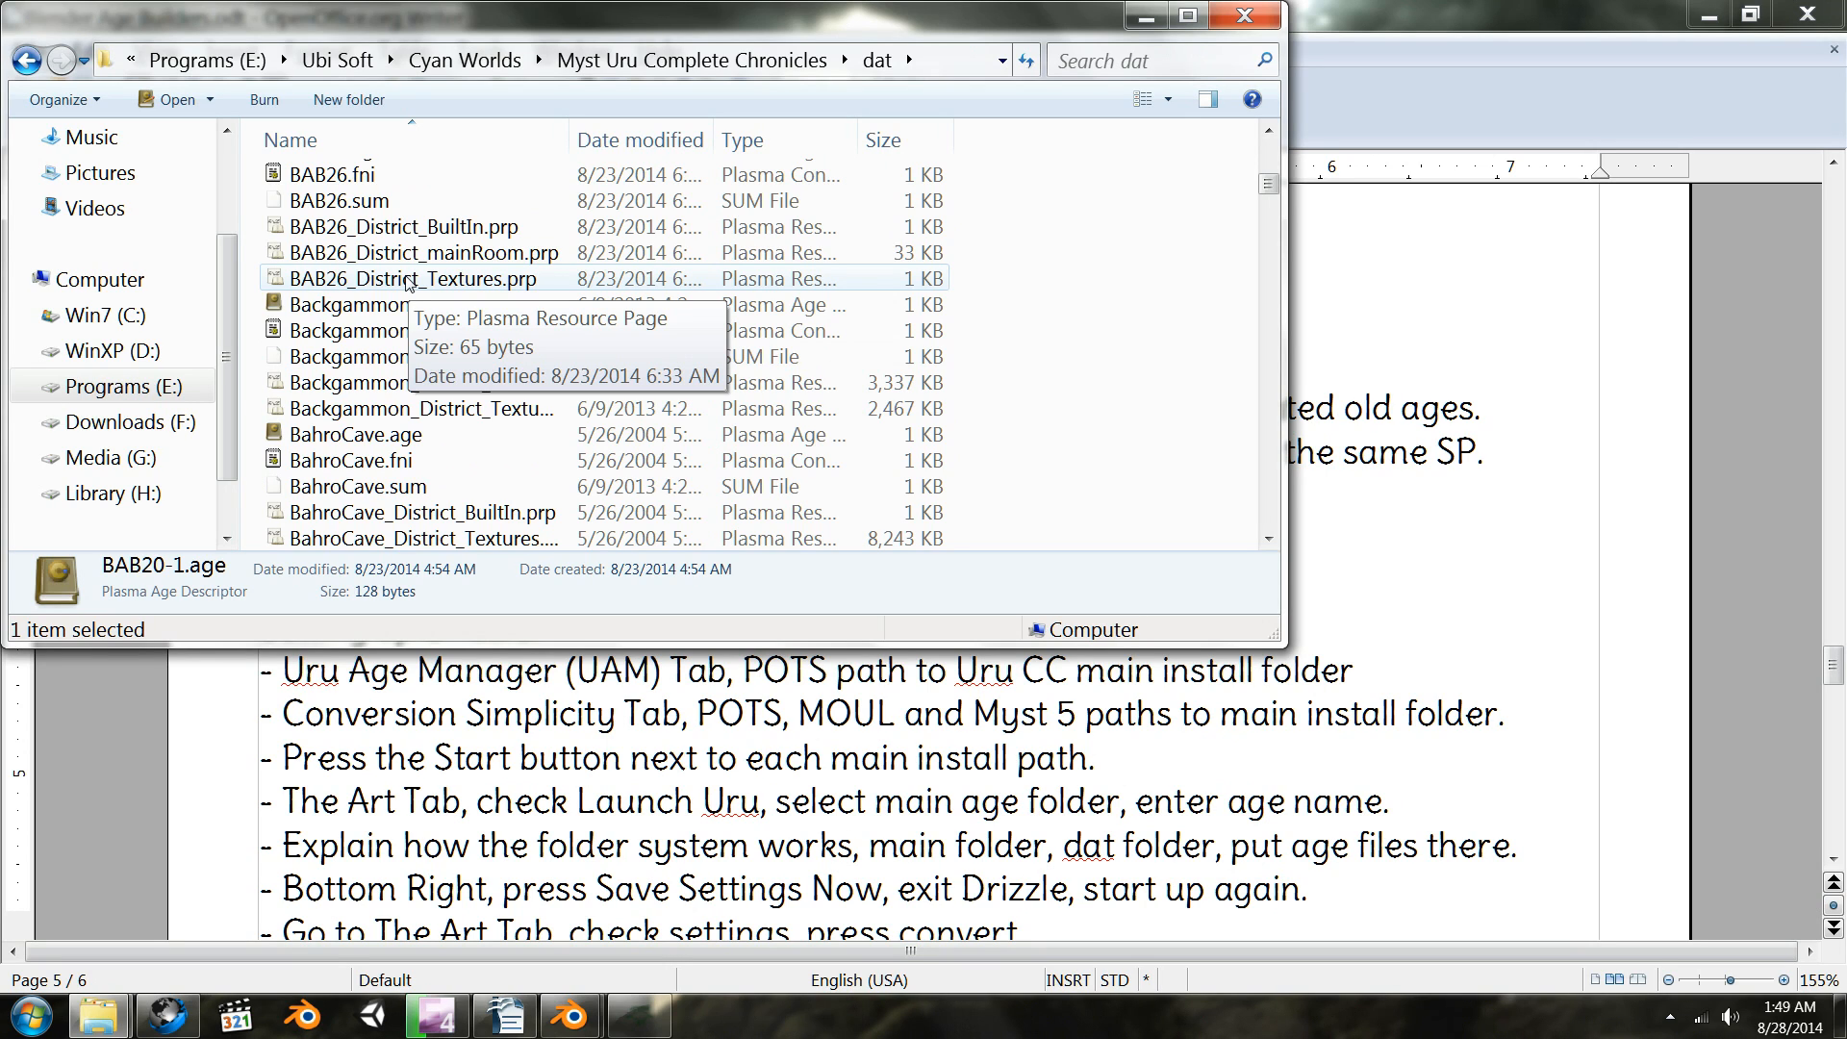
pyautogui.keyDown('shift'); pyautogui.click(408, 280); pyautogui.keyUp('shift')
pyautogui.rightClick(408, 279)
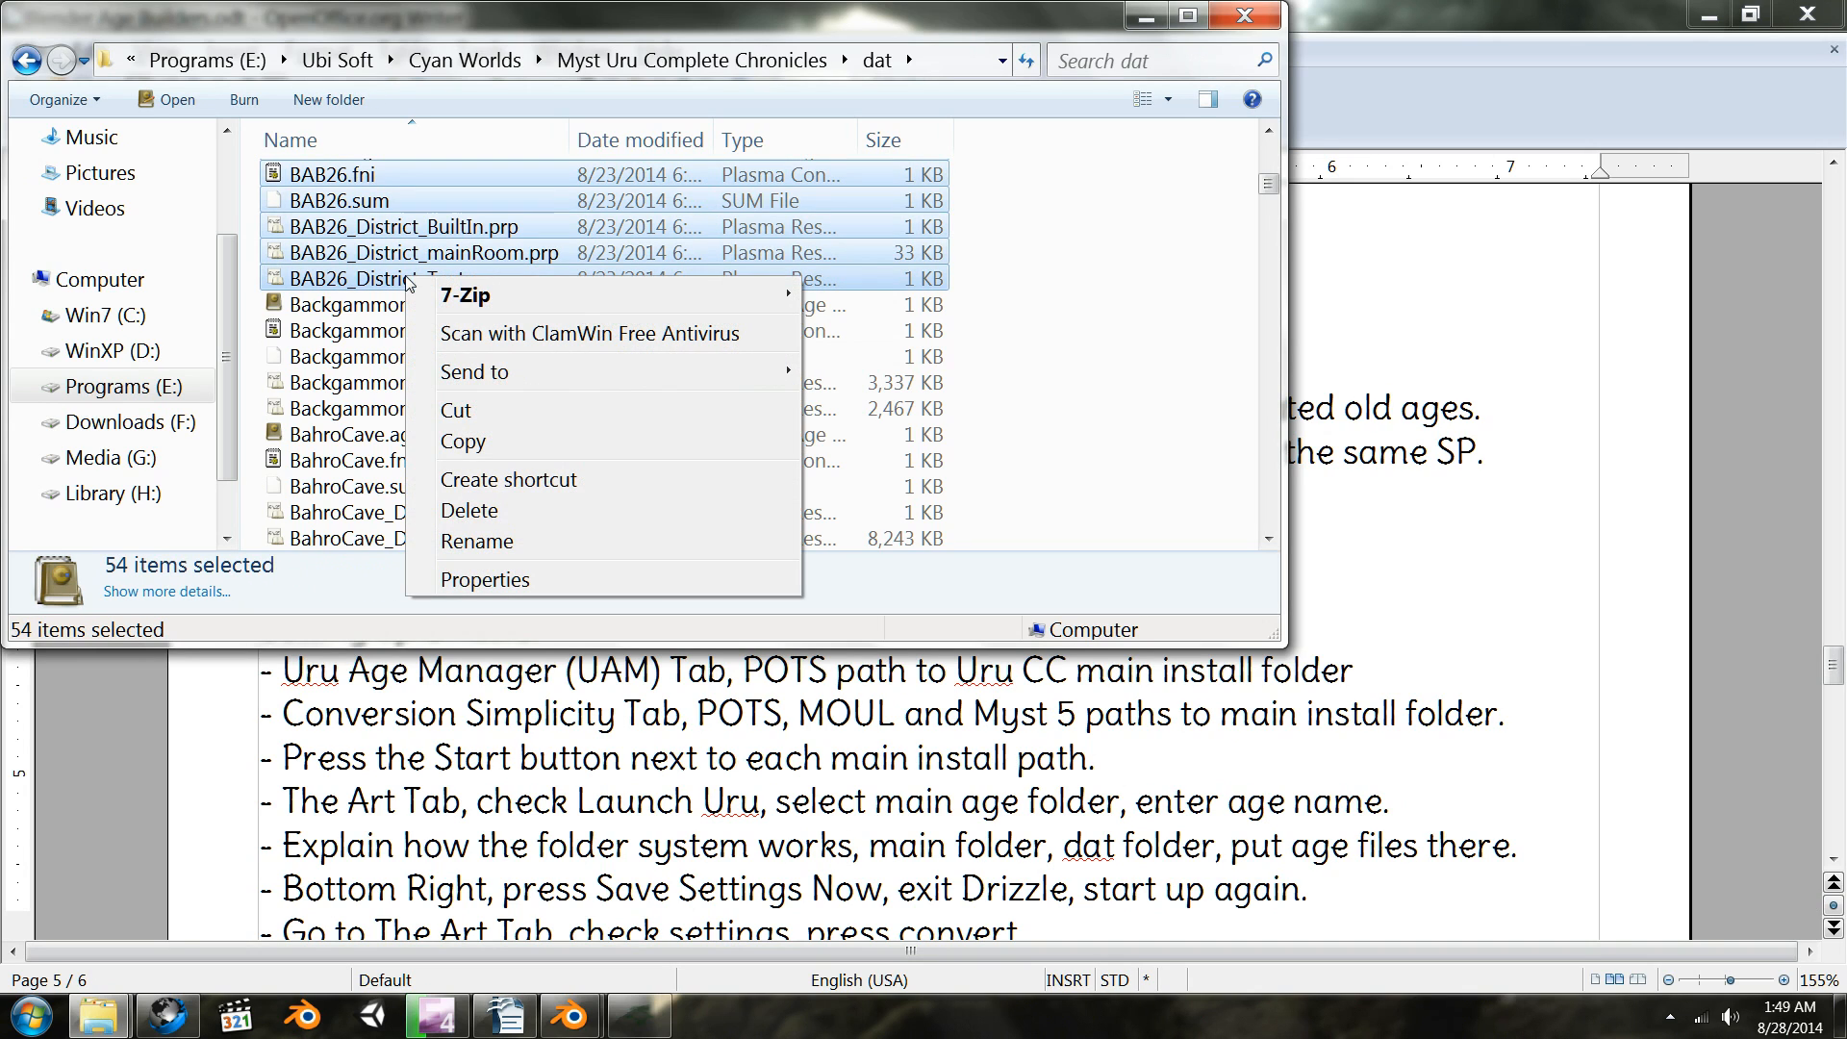
pyautogui.moveTo(463, 298)
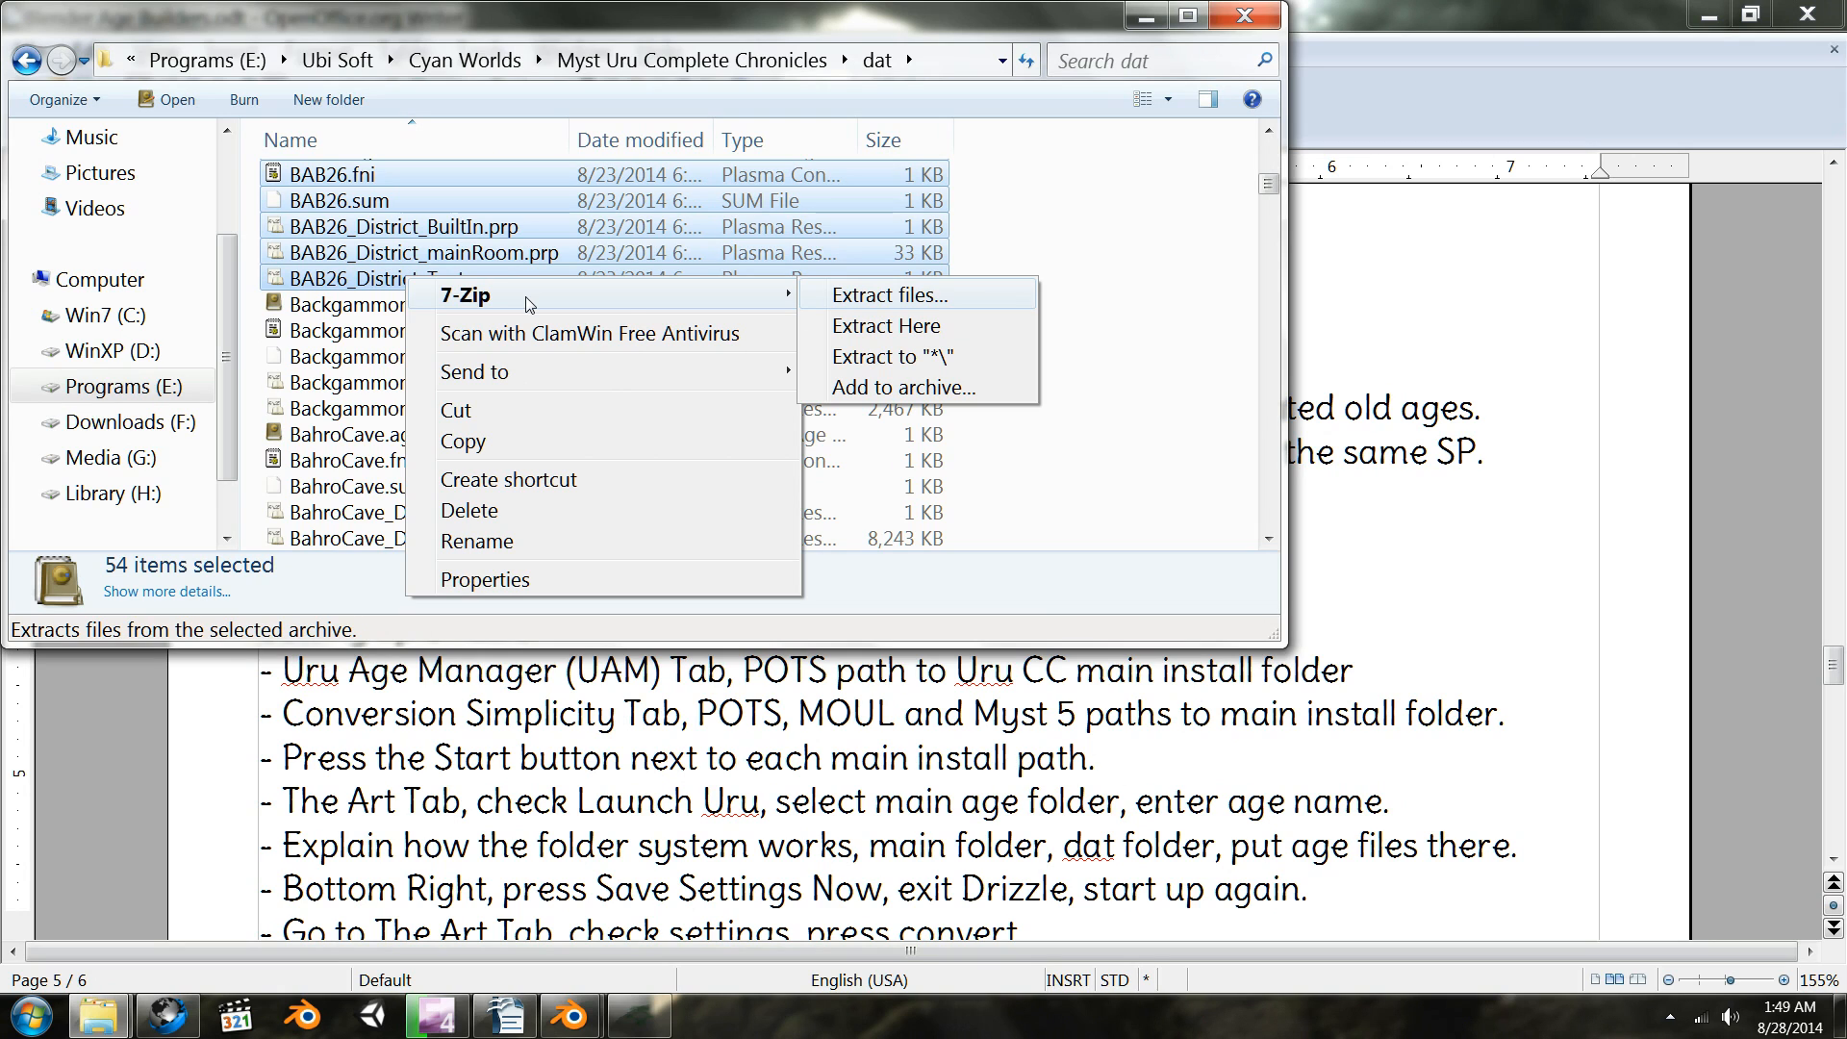
pyautogui.click(970, 388)
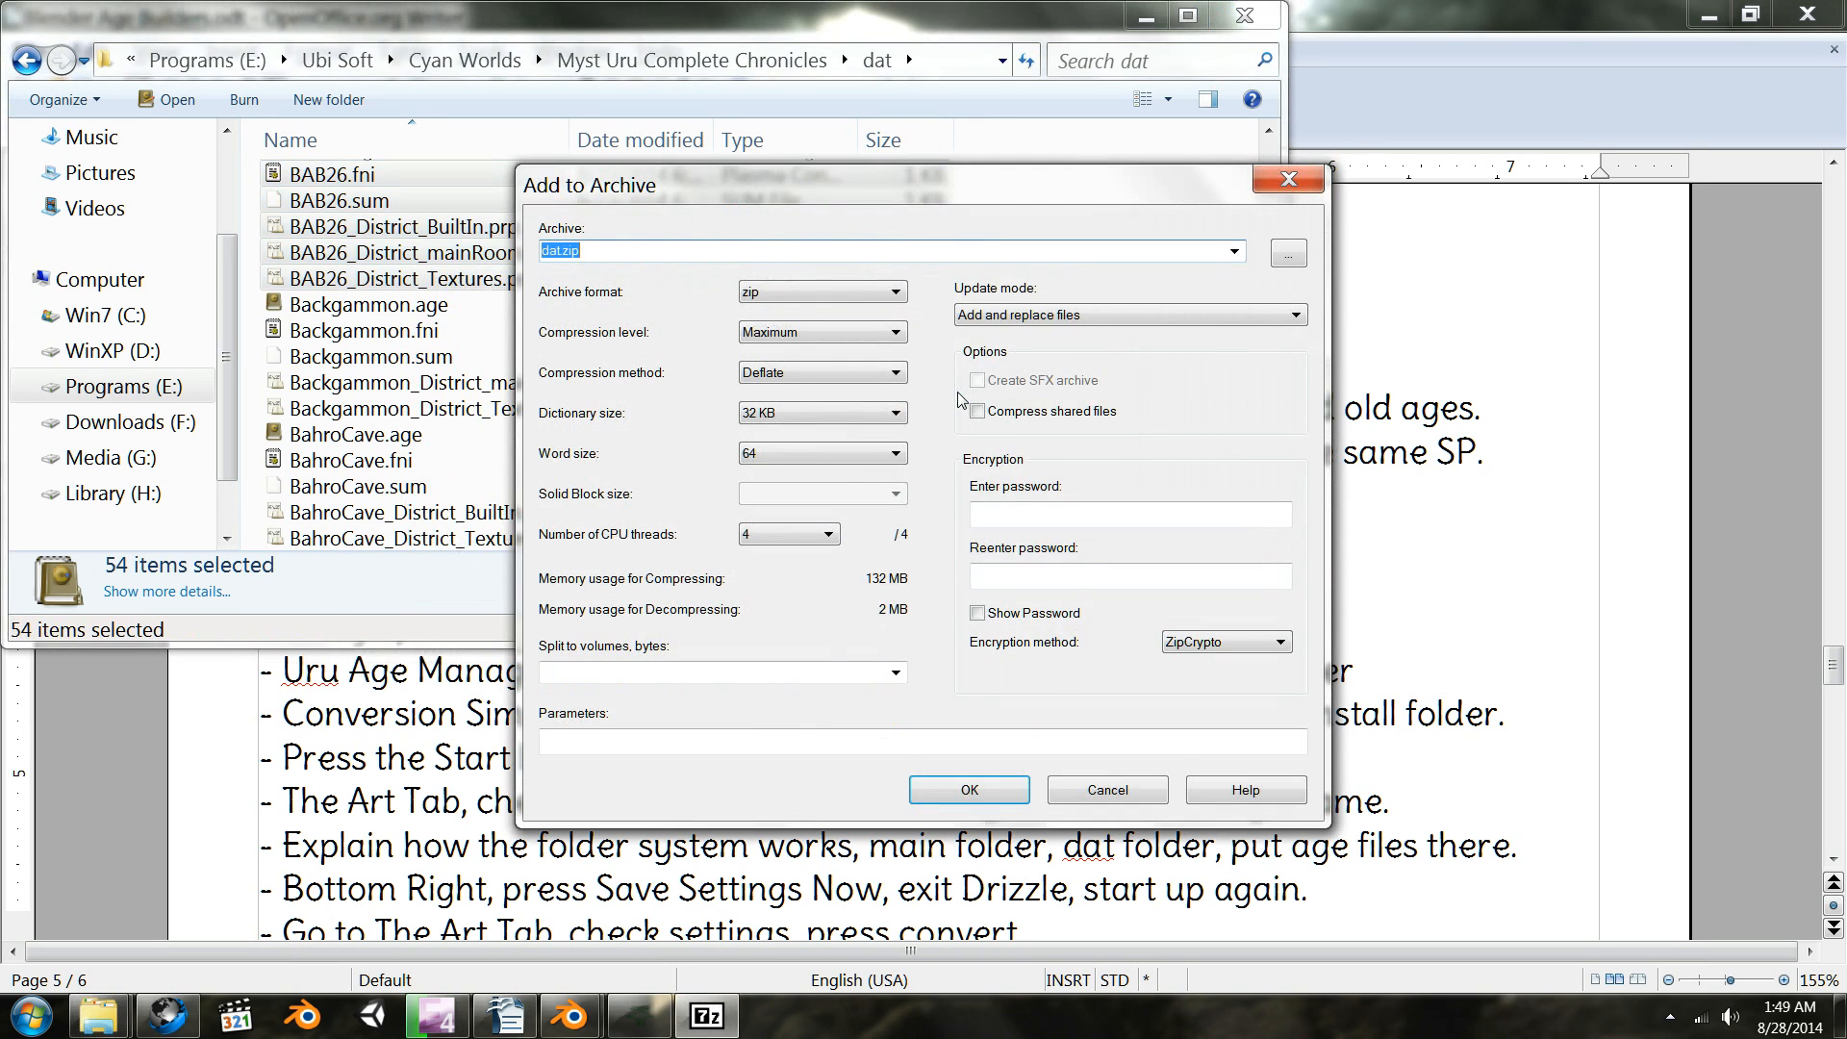
pyautogui.click(562, 250)
pyautogui.moveTo(562, 251); pyautogui.dragTo(539, 251)
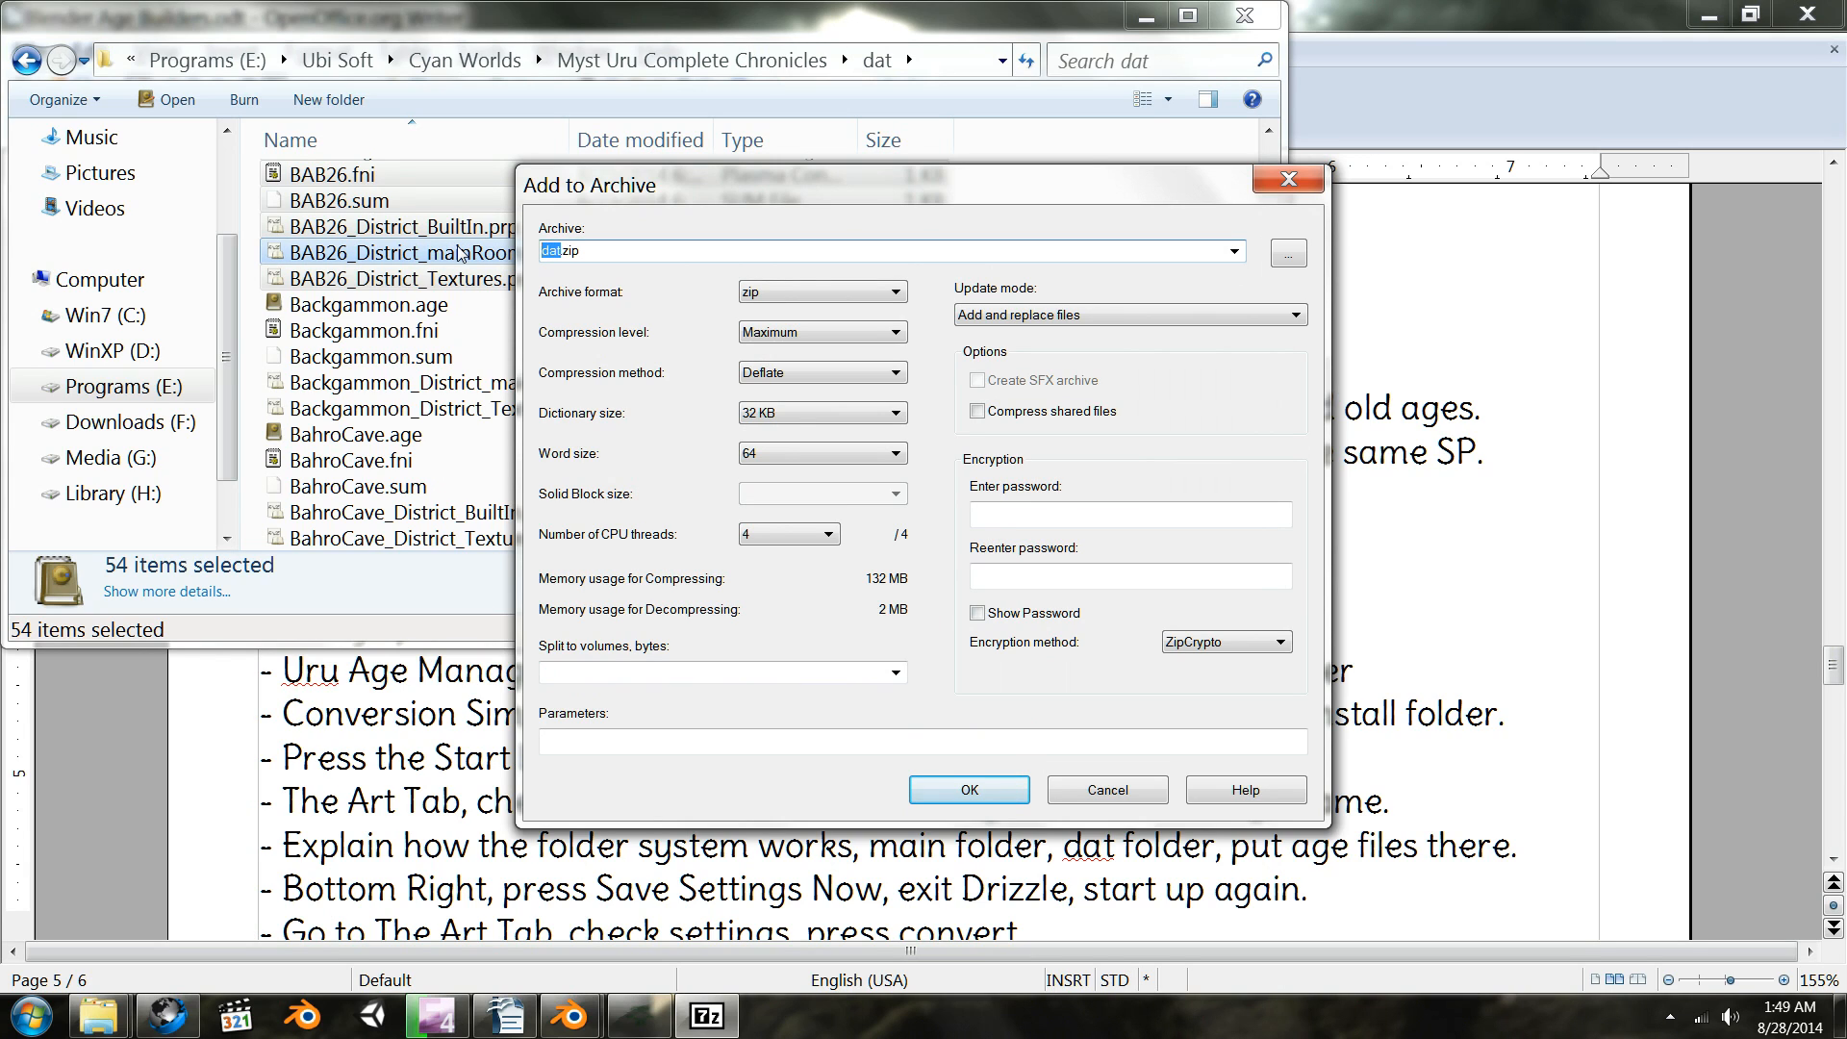
pyautogui.write('AgeArchive')
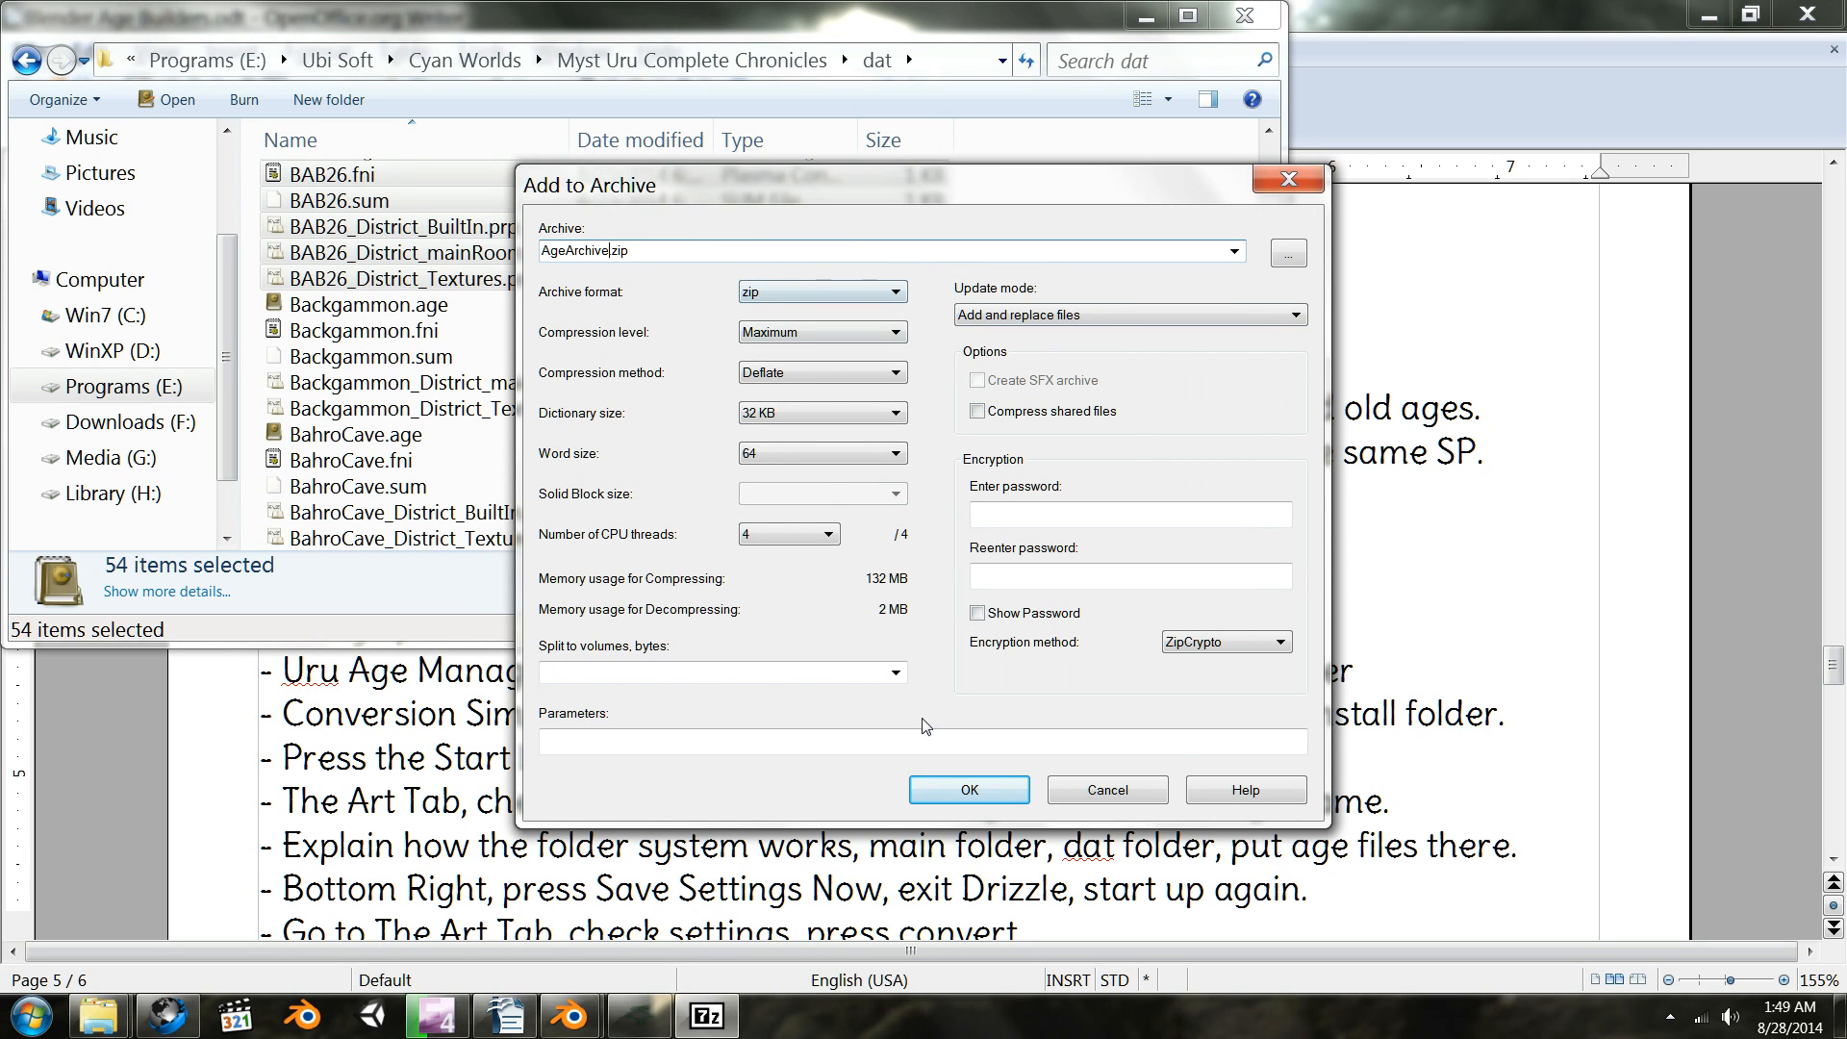
pyautogui.click(974, 784)
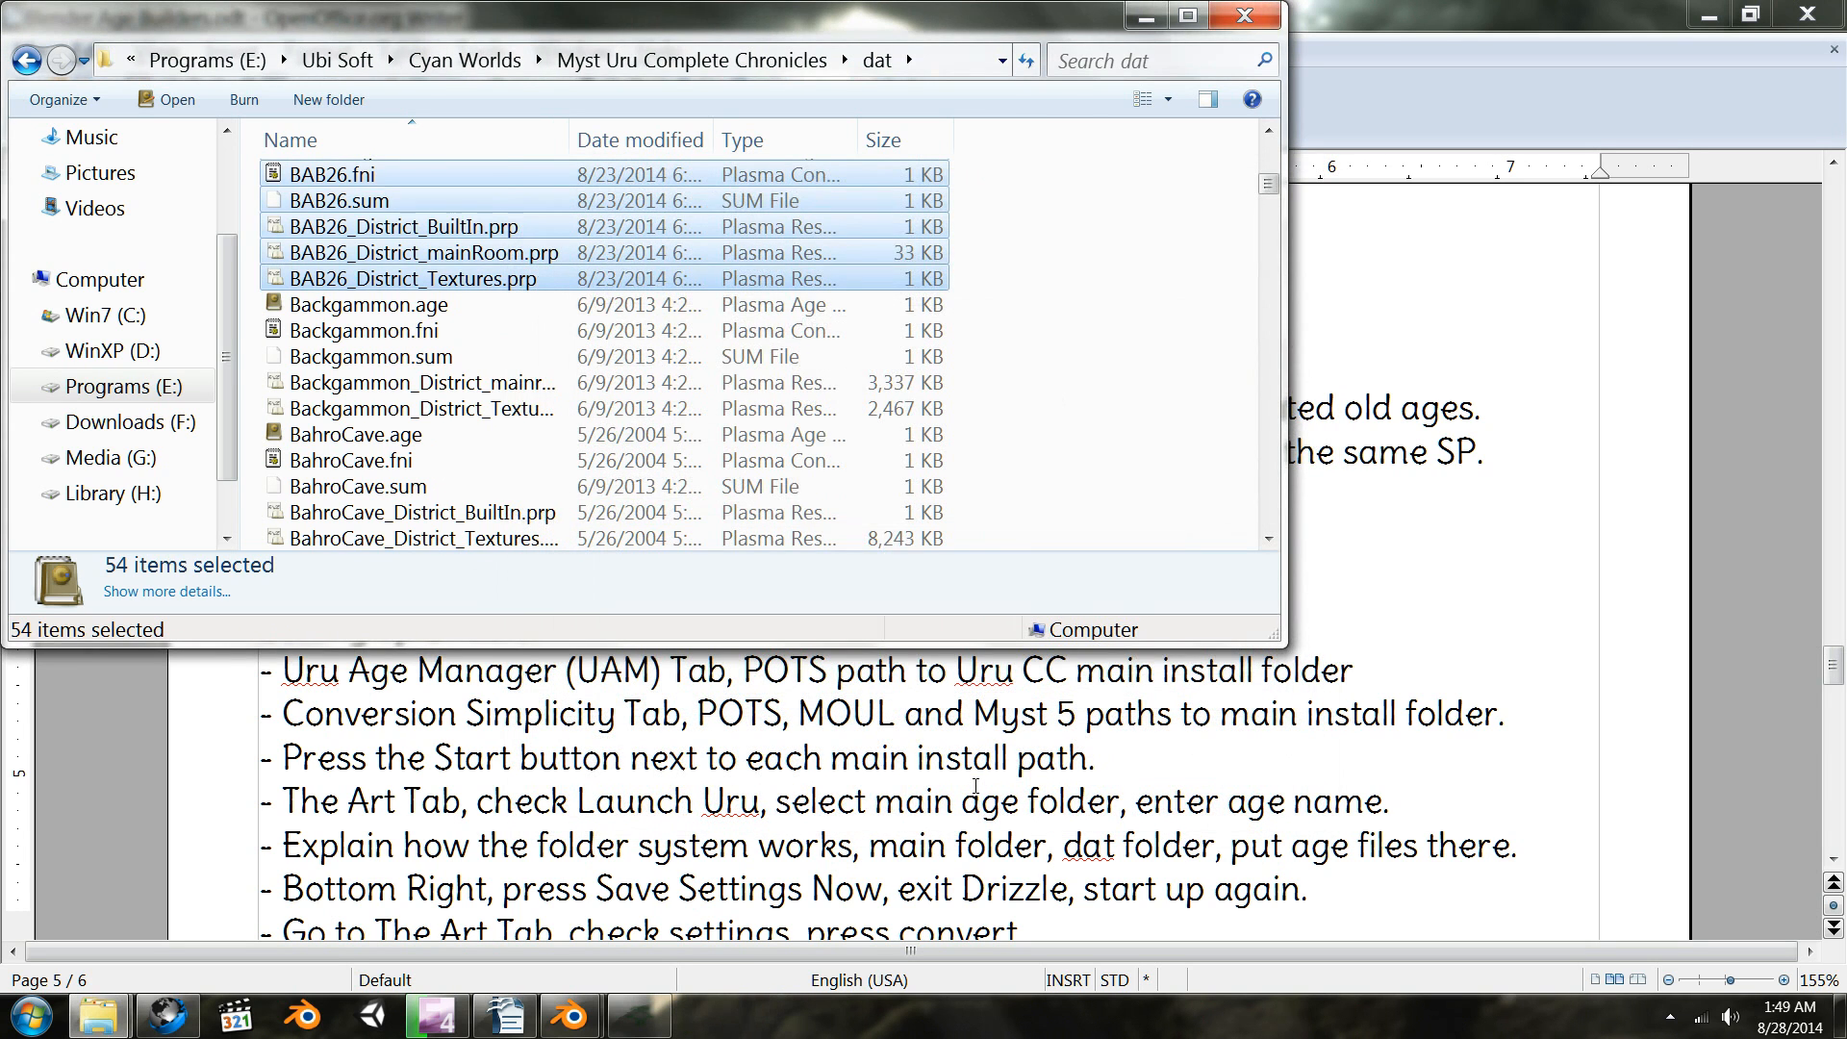
# - Delete the selected BAB20-1 through BAB26 age files from the install's dat folder
pyautogui.scroll(5, 590, 409)
pyautogui.scroll(12, 589, 408)
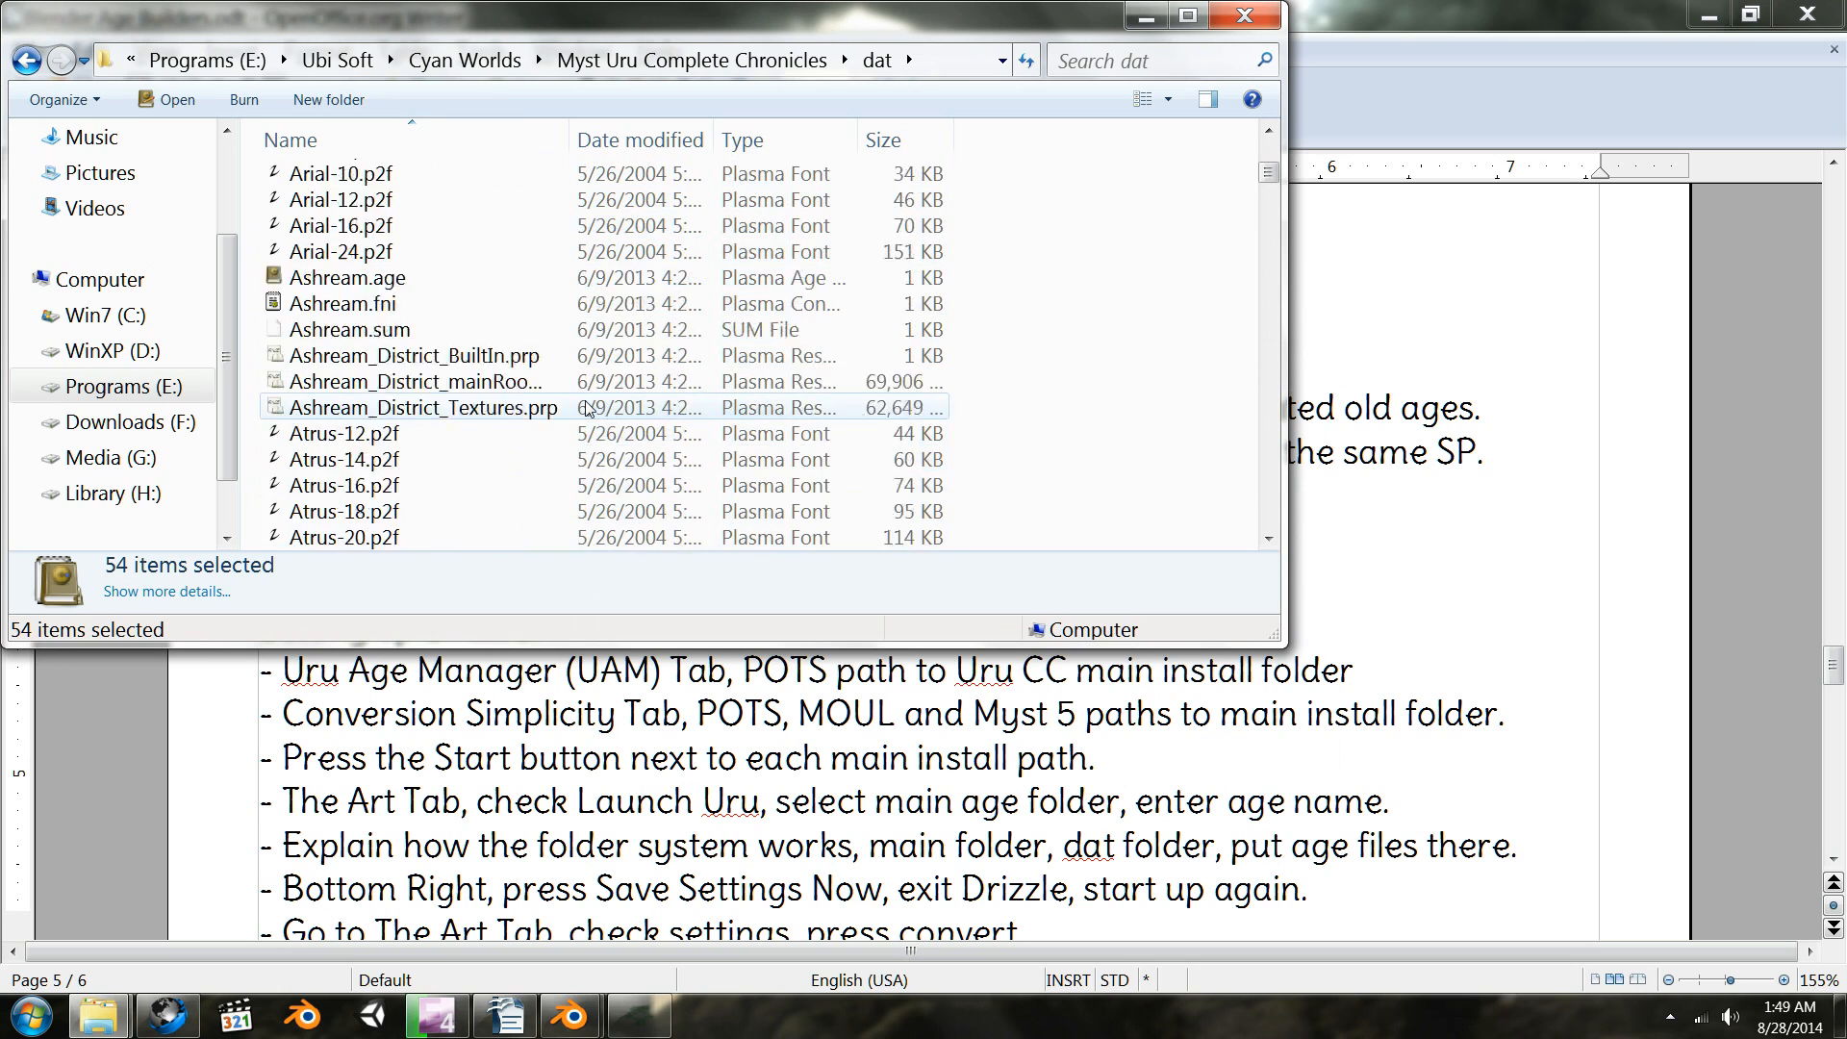
pyautogui.scroll(-6, 462, 481)
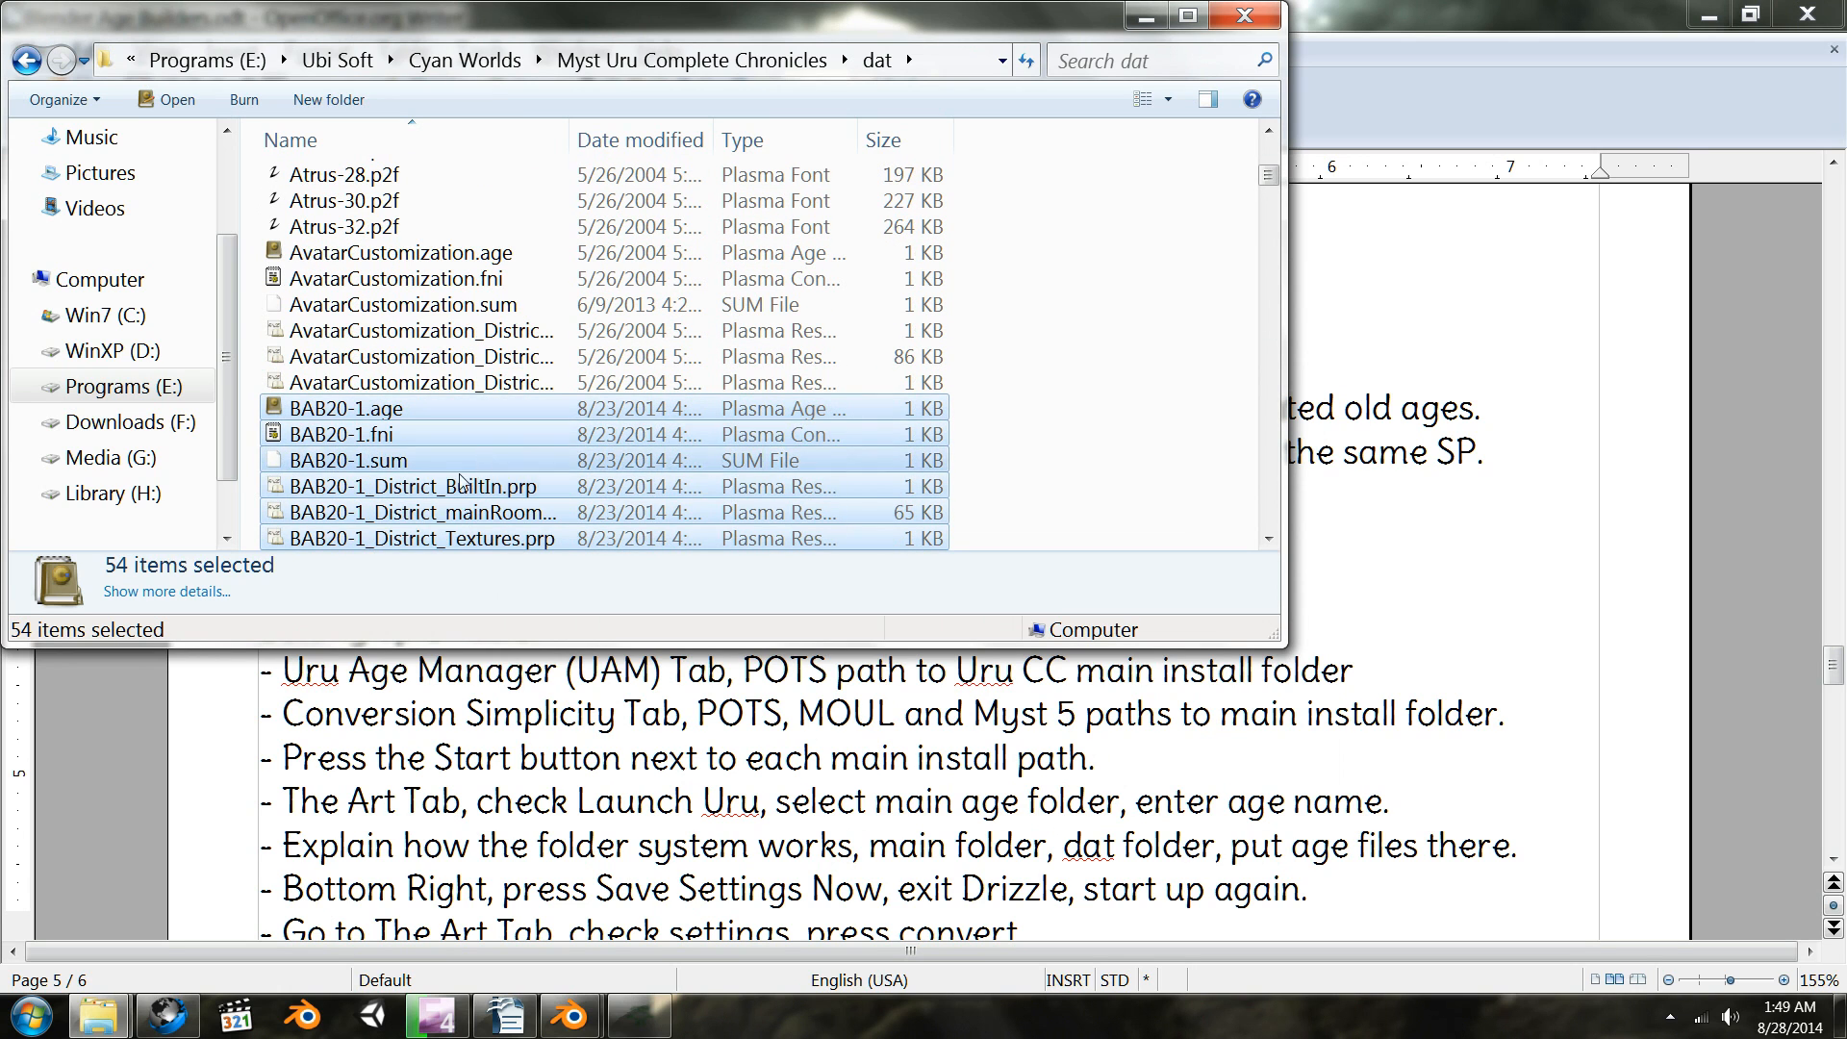
pyautogui.rightClick(383, 423)
pyautogui.click(535, 658)
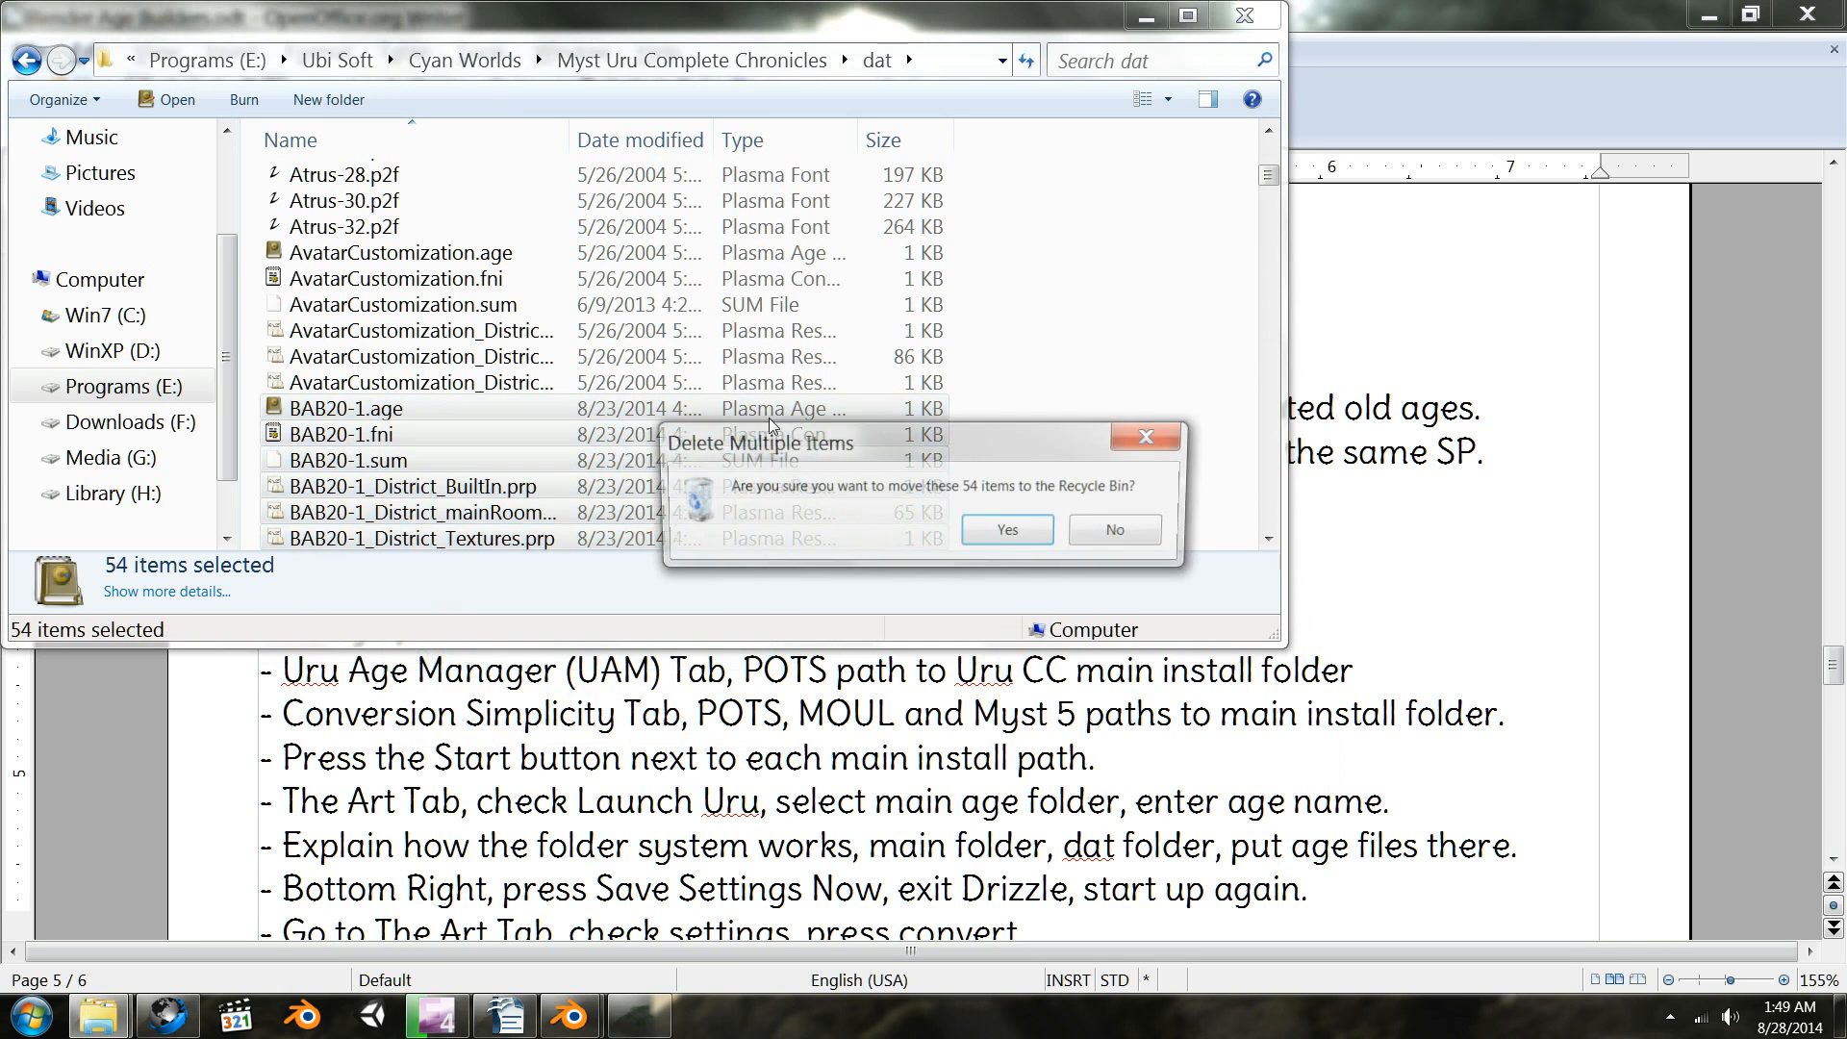
pyautogui.press('Return')
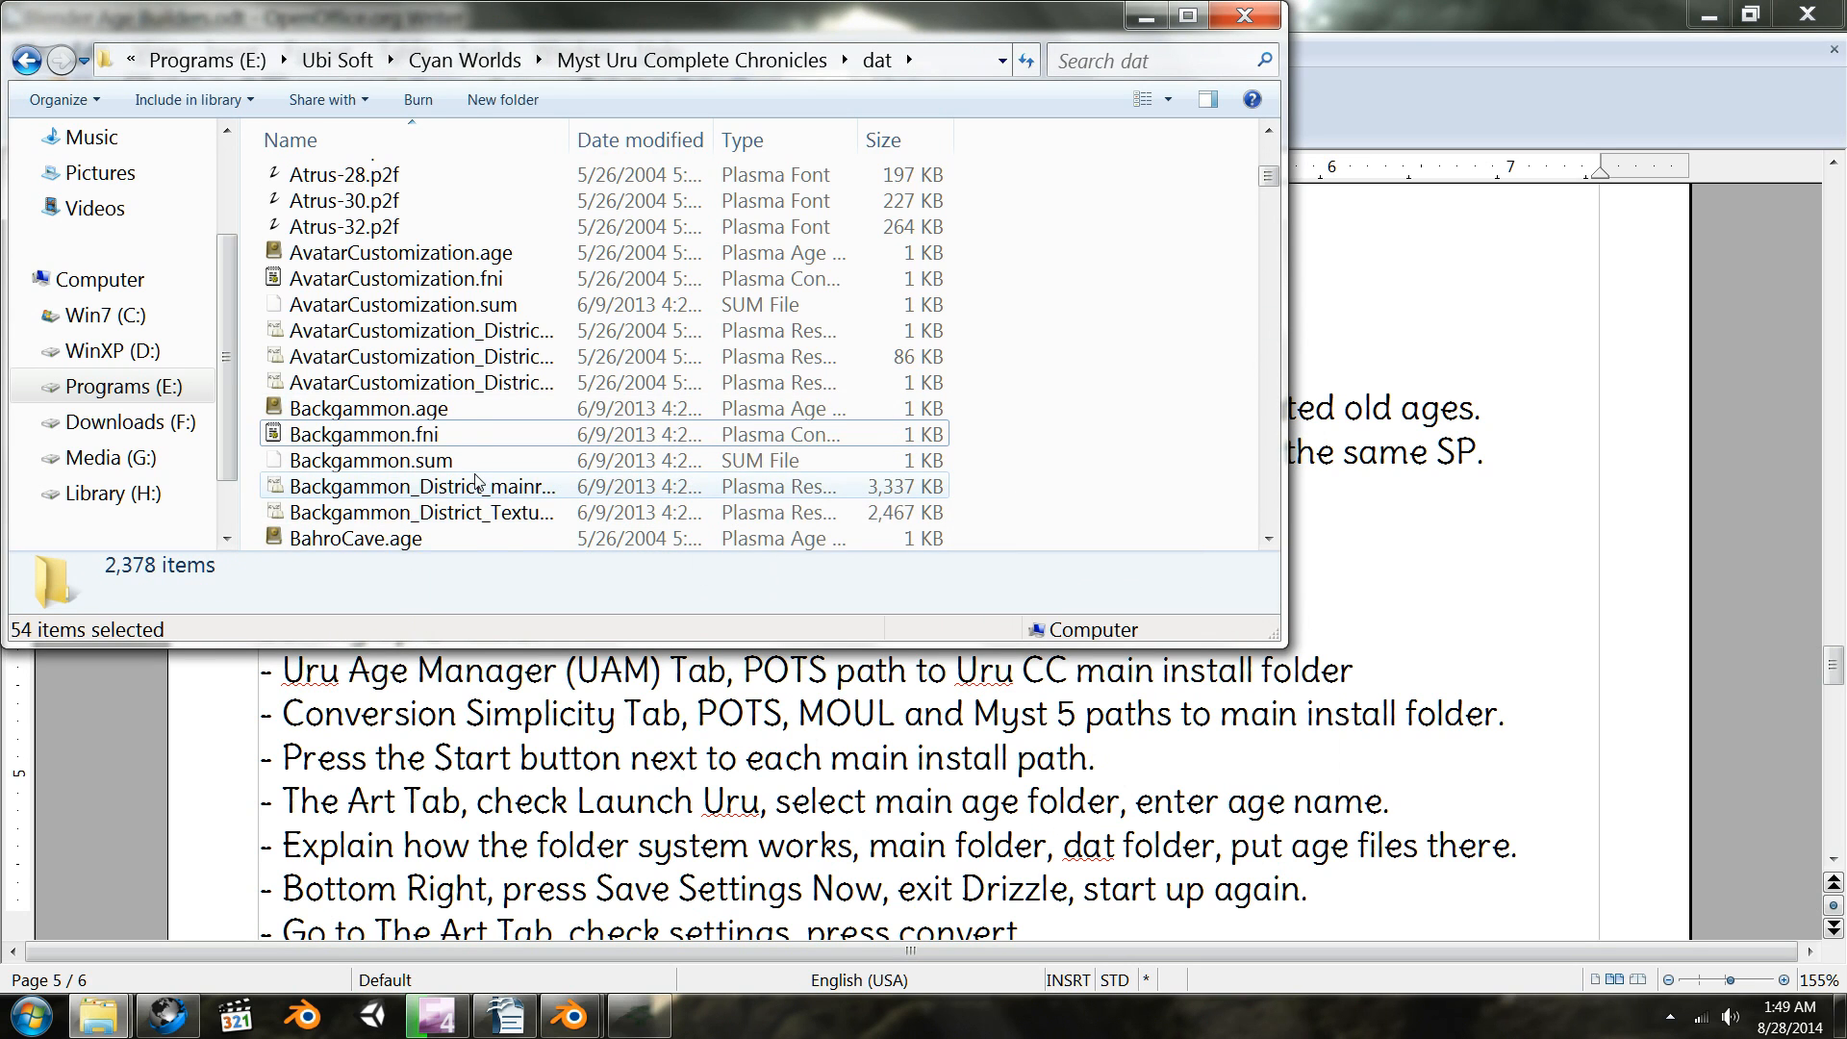
# - Look through the dat folder's file list for further old age files and select collidertest.age
pyautogui.scroll(-5, 478, 481)
pyautogui.scroll(-15, 478, 481)
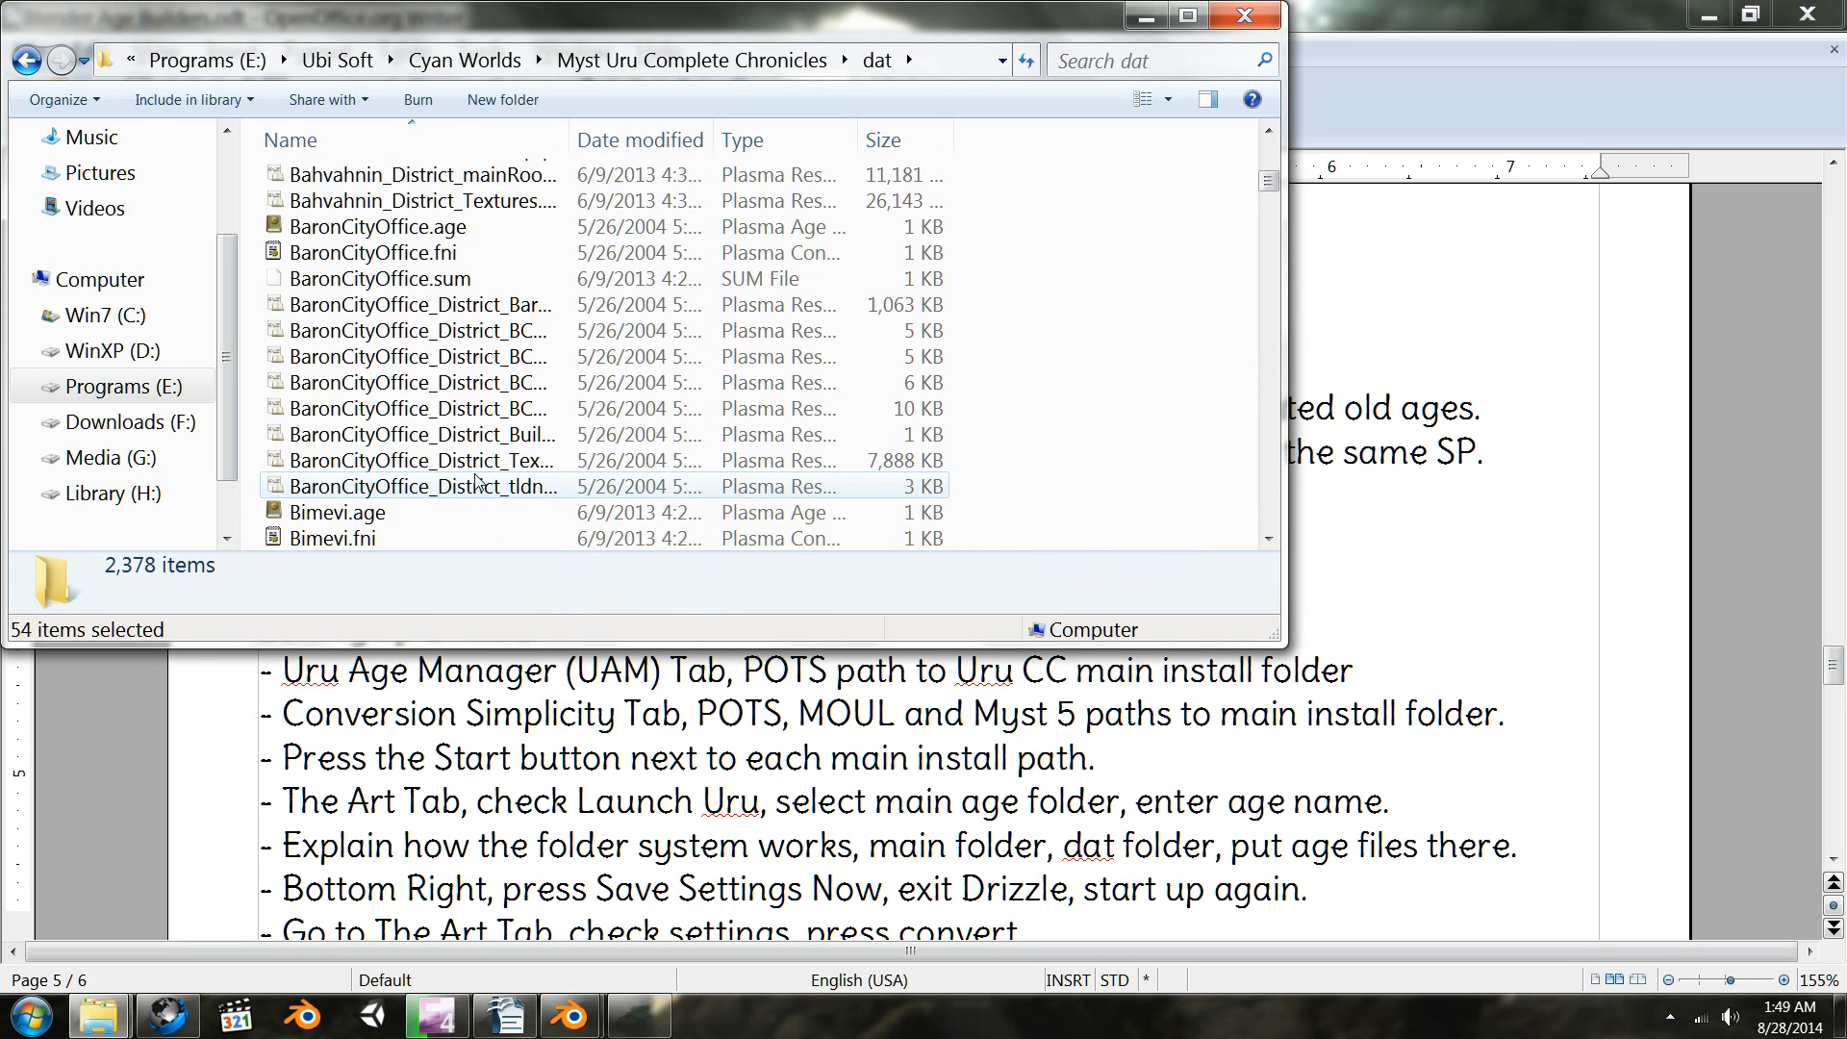
pyautogui.scroll(-2, 478, 481)
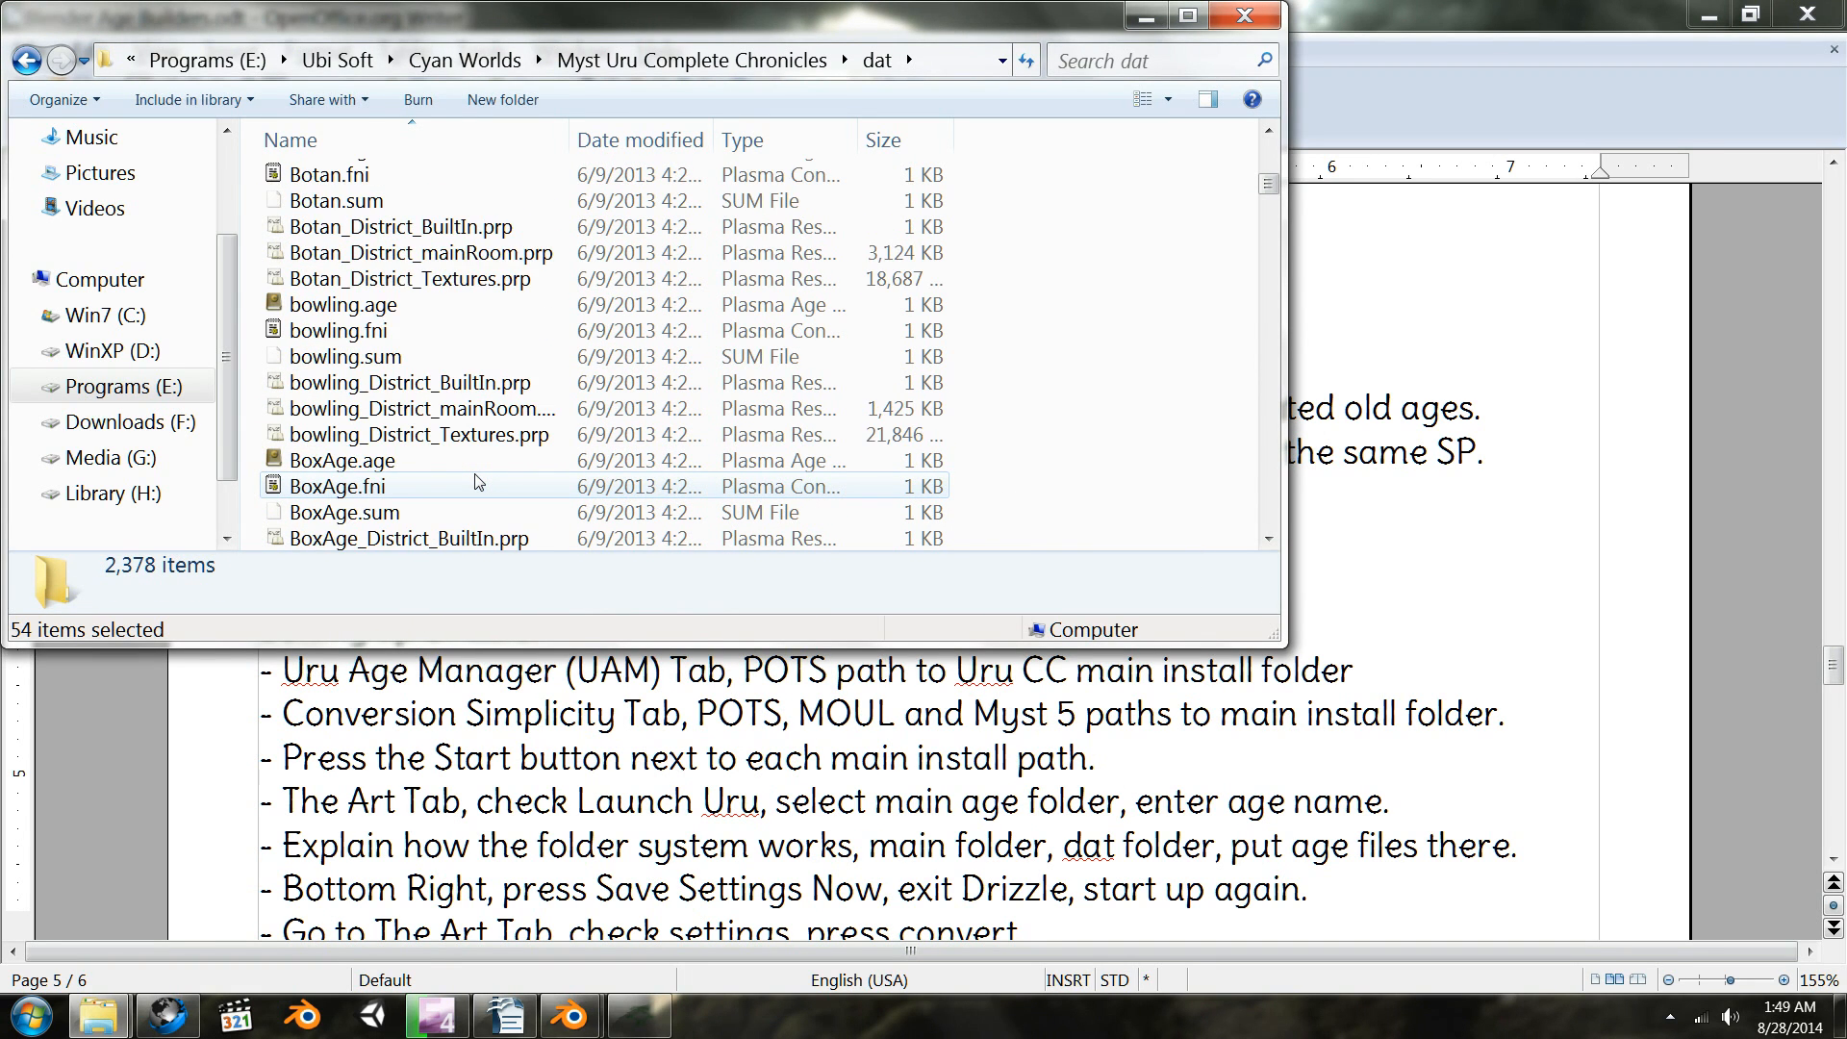
pyautogui.scroll(-2, 478, 481)
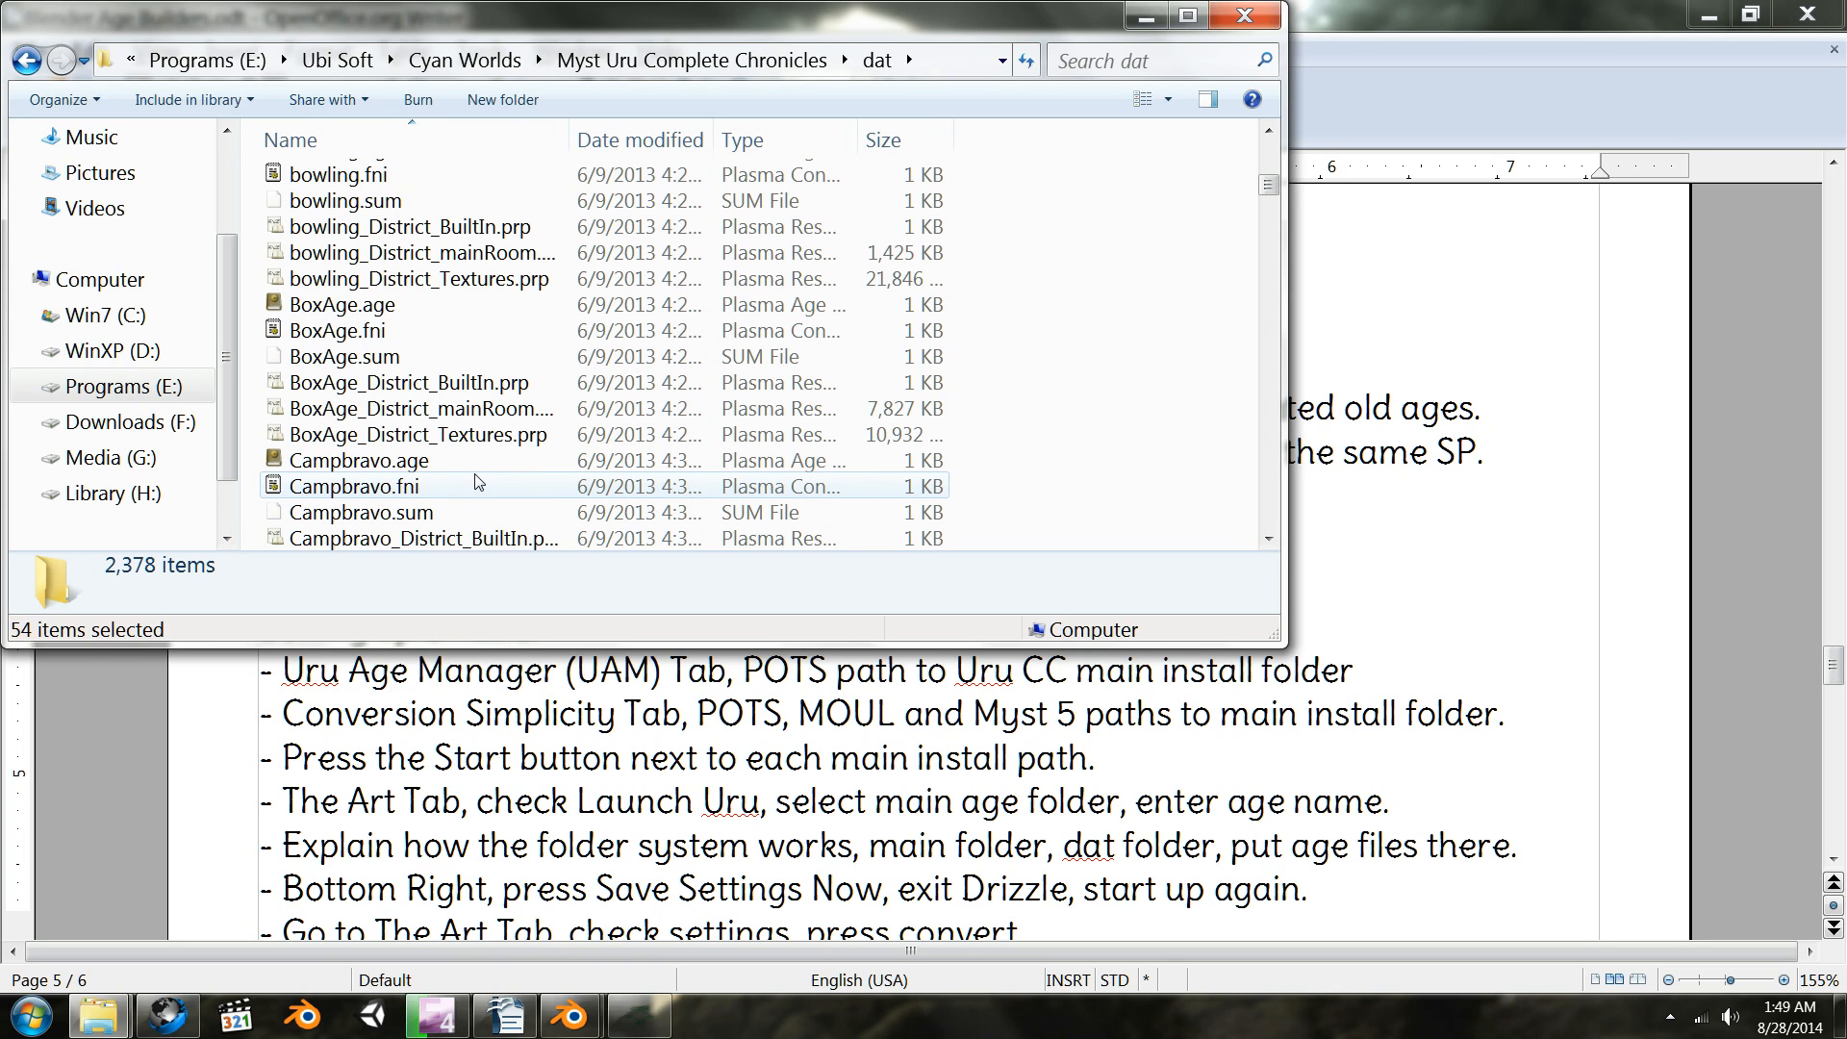
pyautogui.scroll(-6, 478, 481)
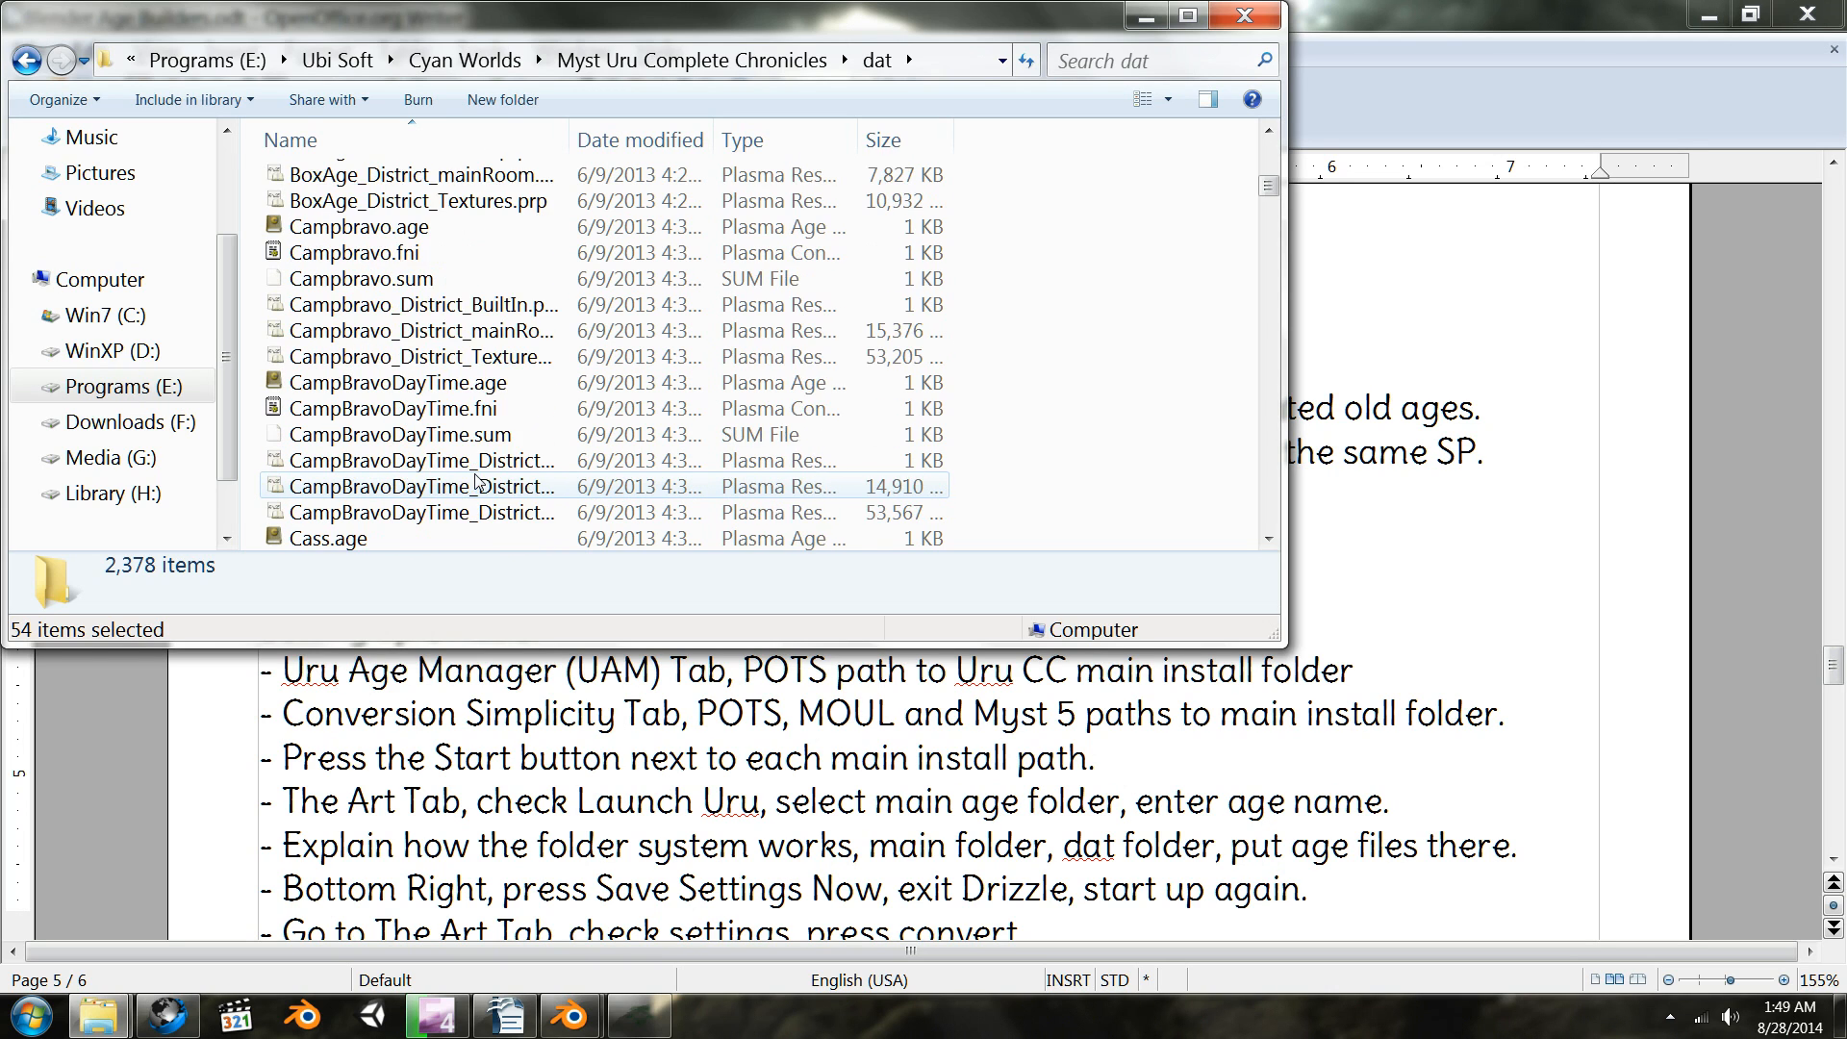
pyautogui.scroll(-6, 478, 482)
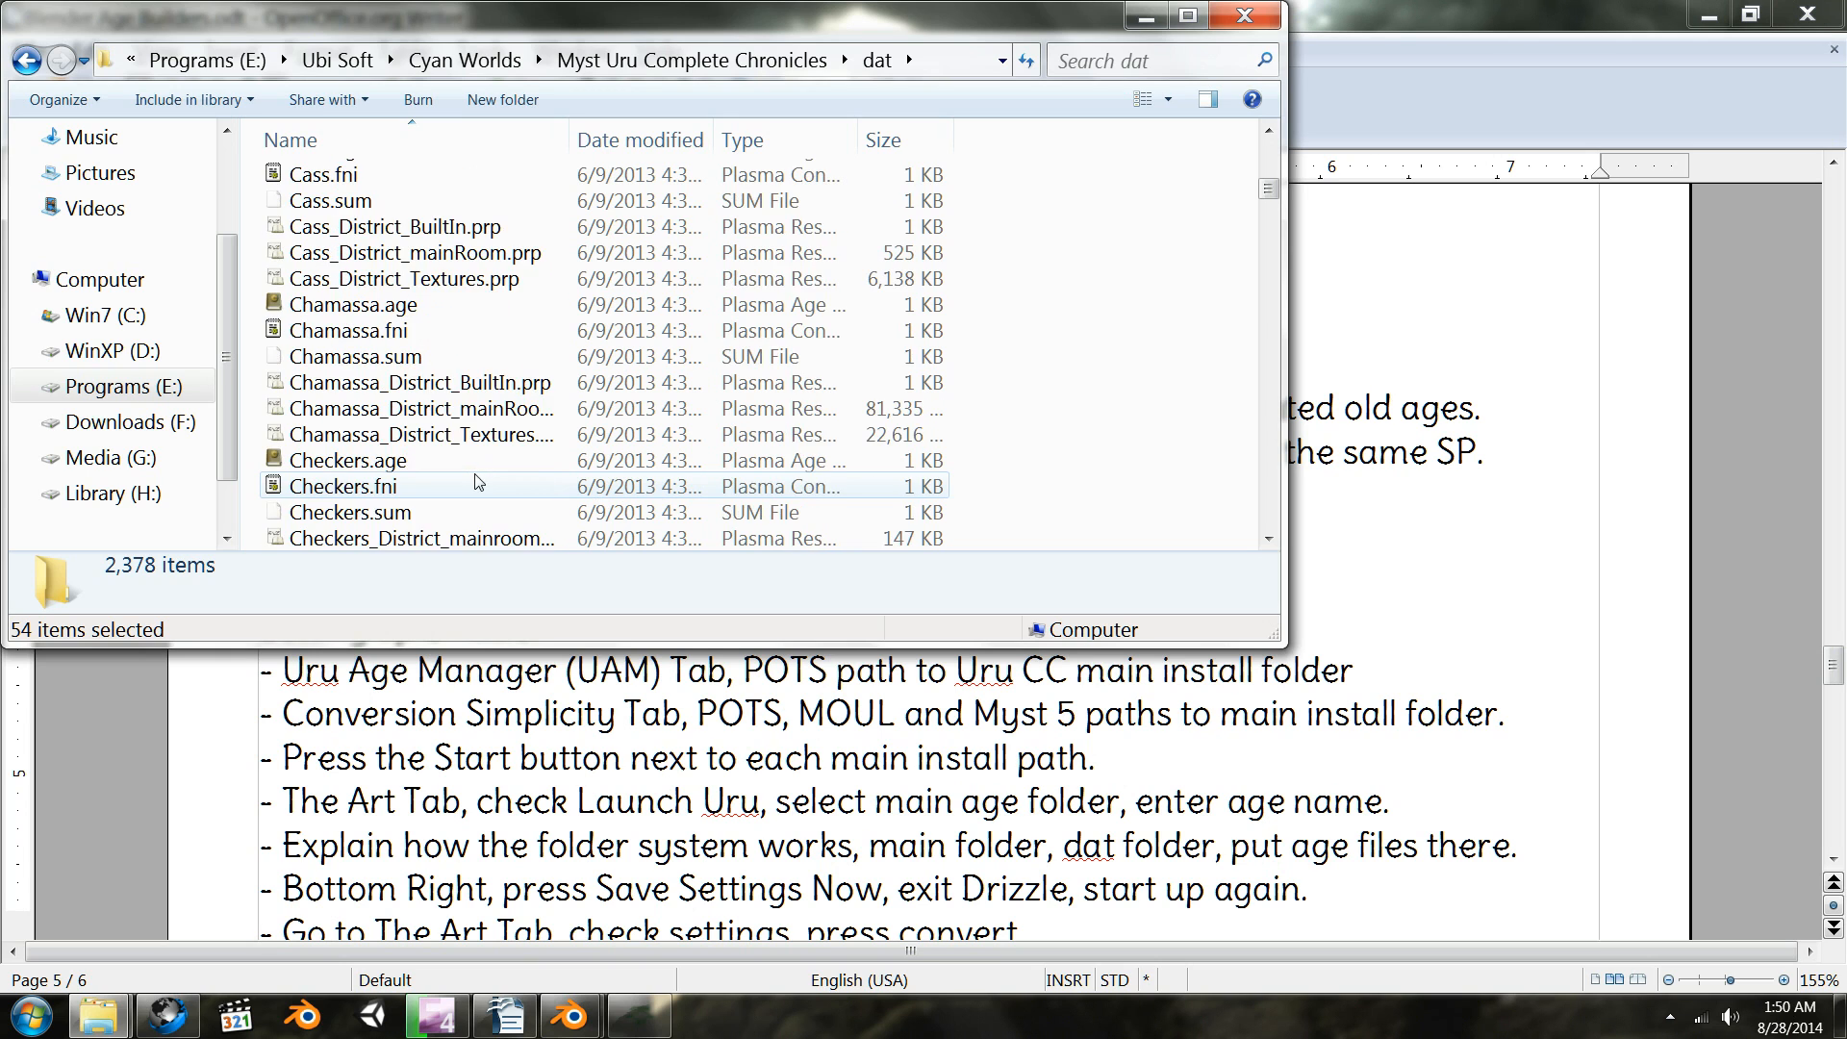
pyautogui.scroll(-6, 478, 481)
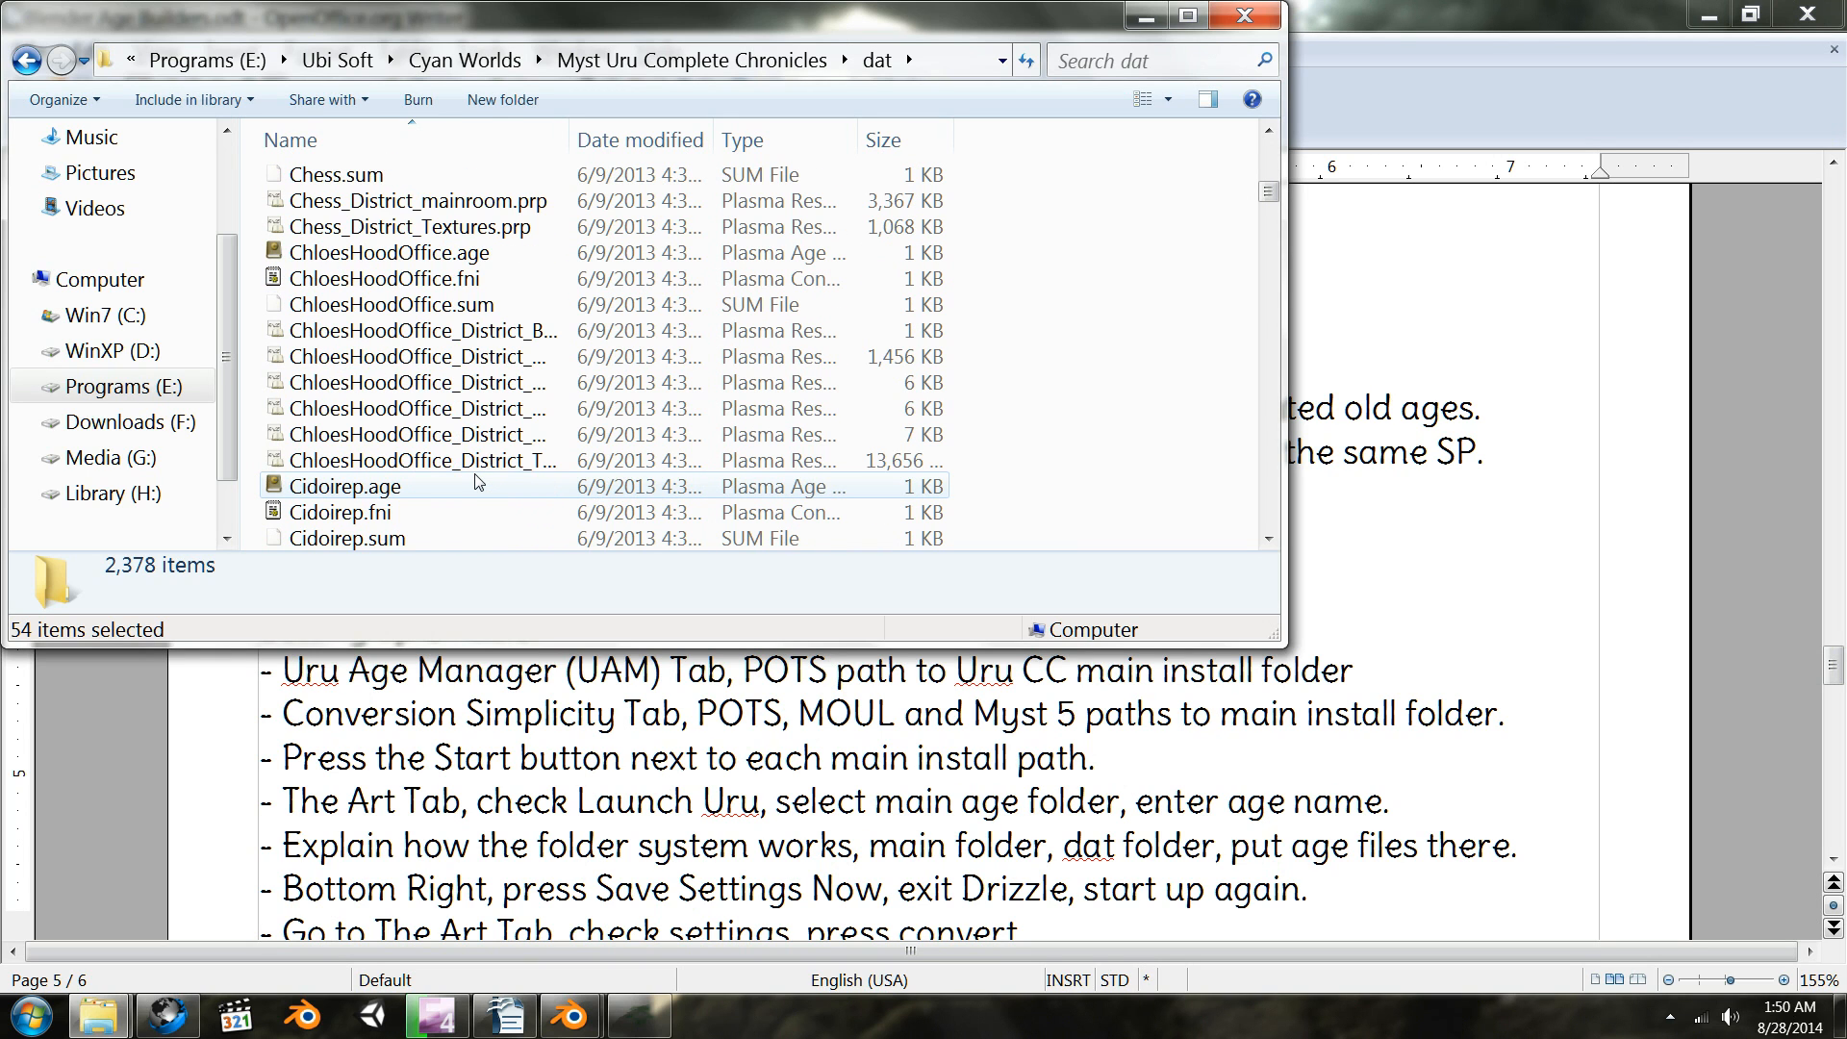
pyautogui.scroll(-9, 475, 481)
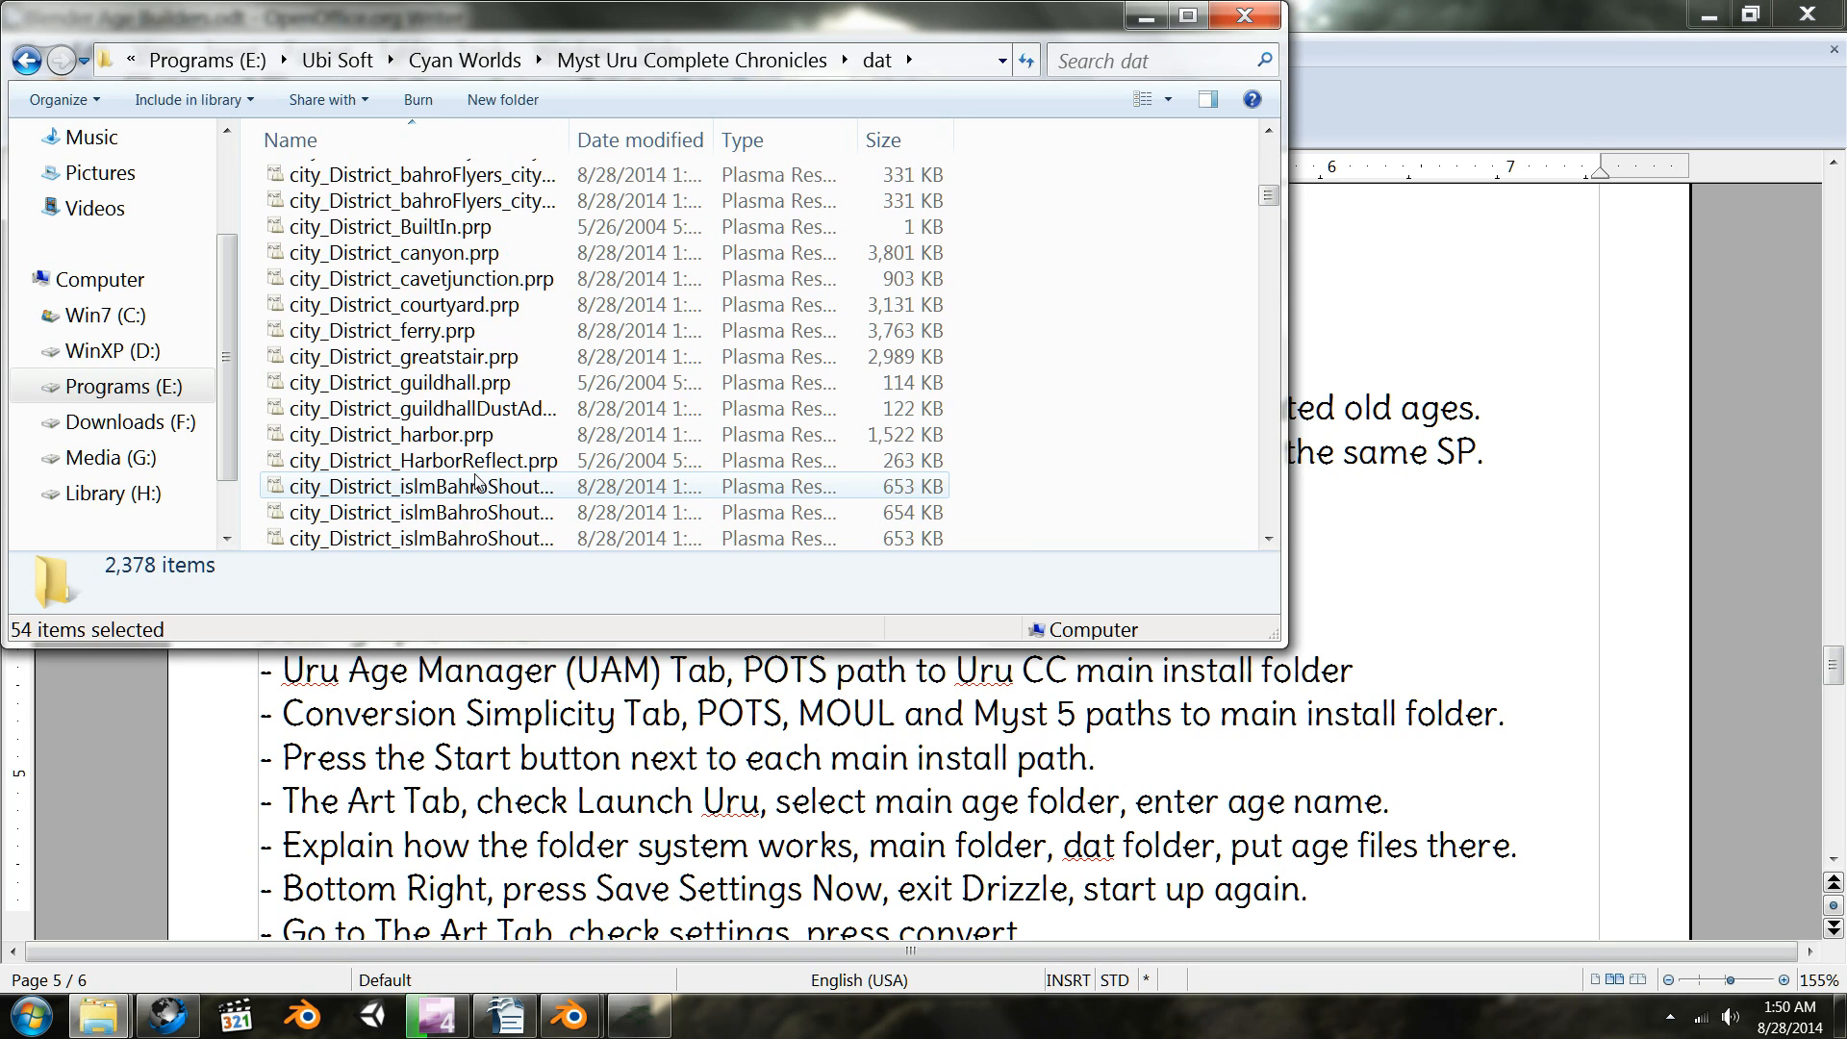
pyautogui.scroll(-16, 476, 481)
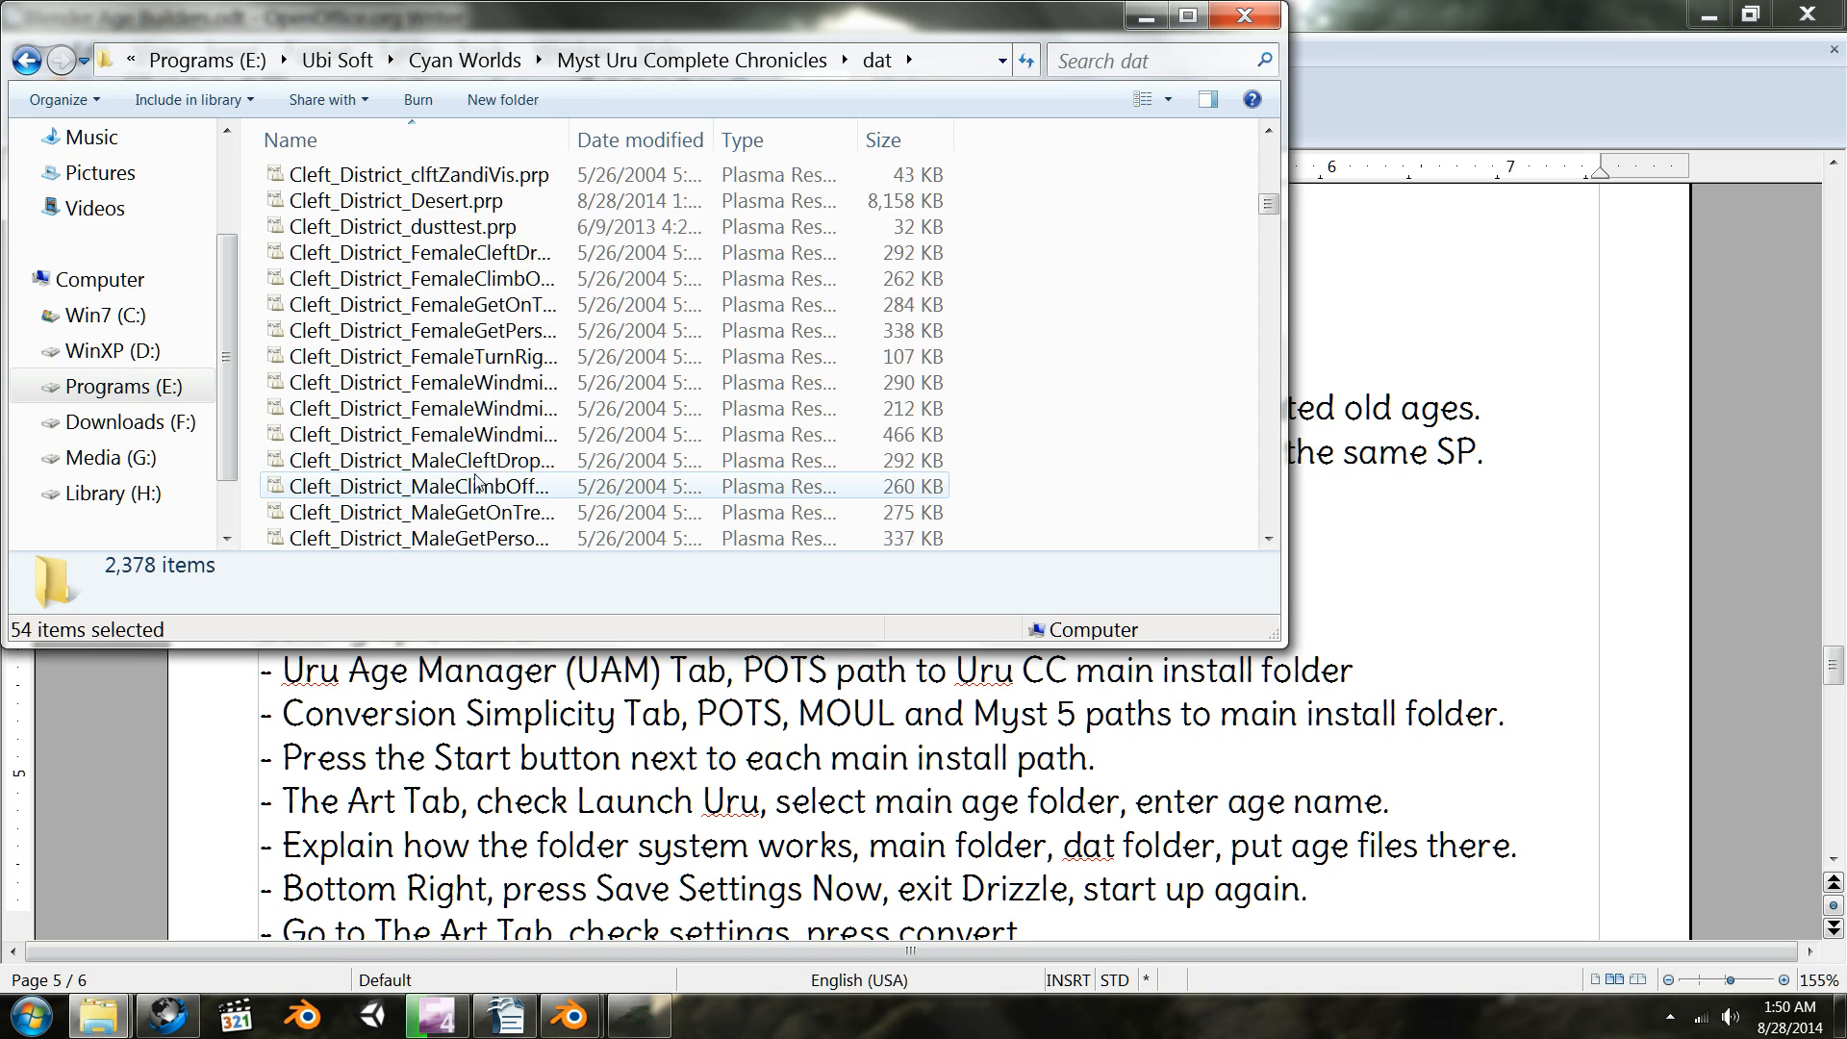
pyautogui.scroll(-7, 475, 481)
pyautogui.scroll(4, 476, 481)
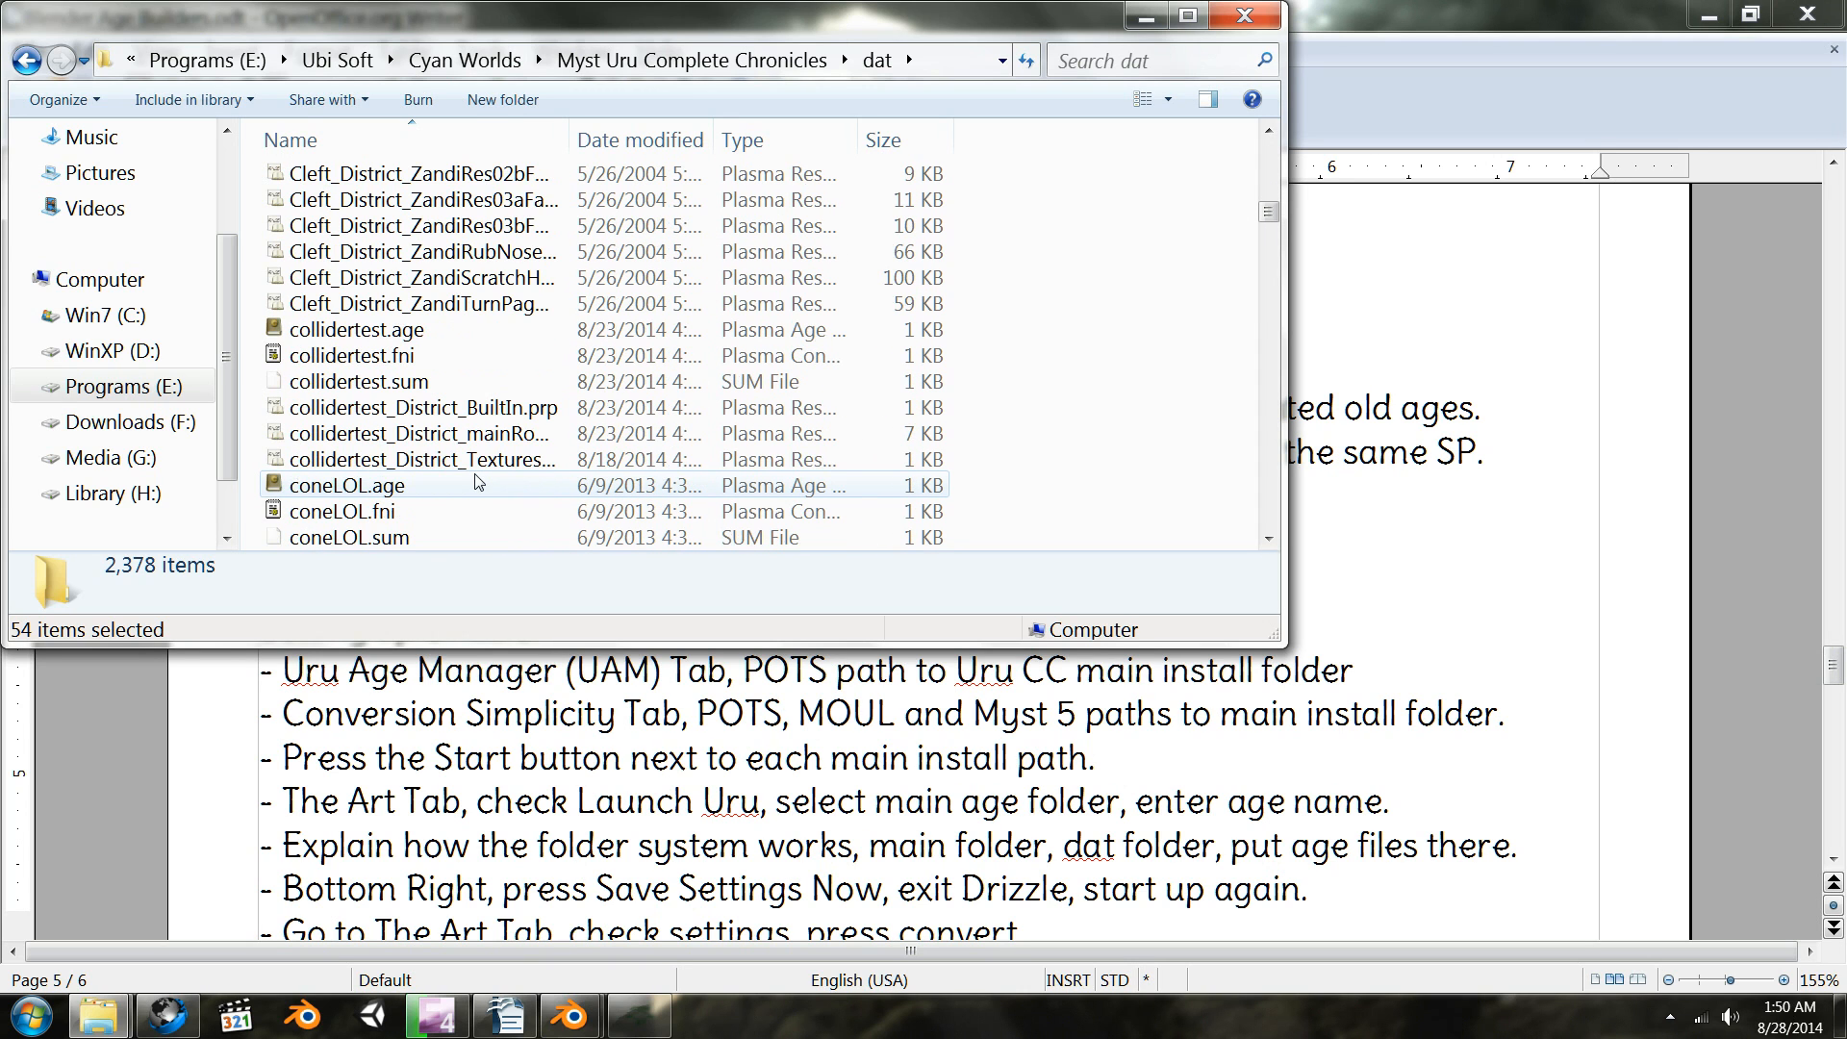
pyautogui.scroll(-2, 478, 481)
pyautogui.scroll(1, 478, 481)
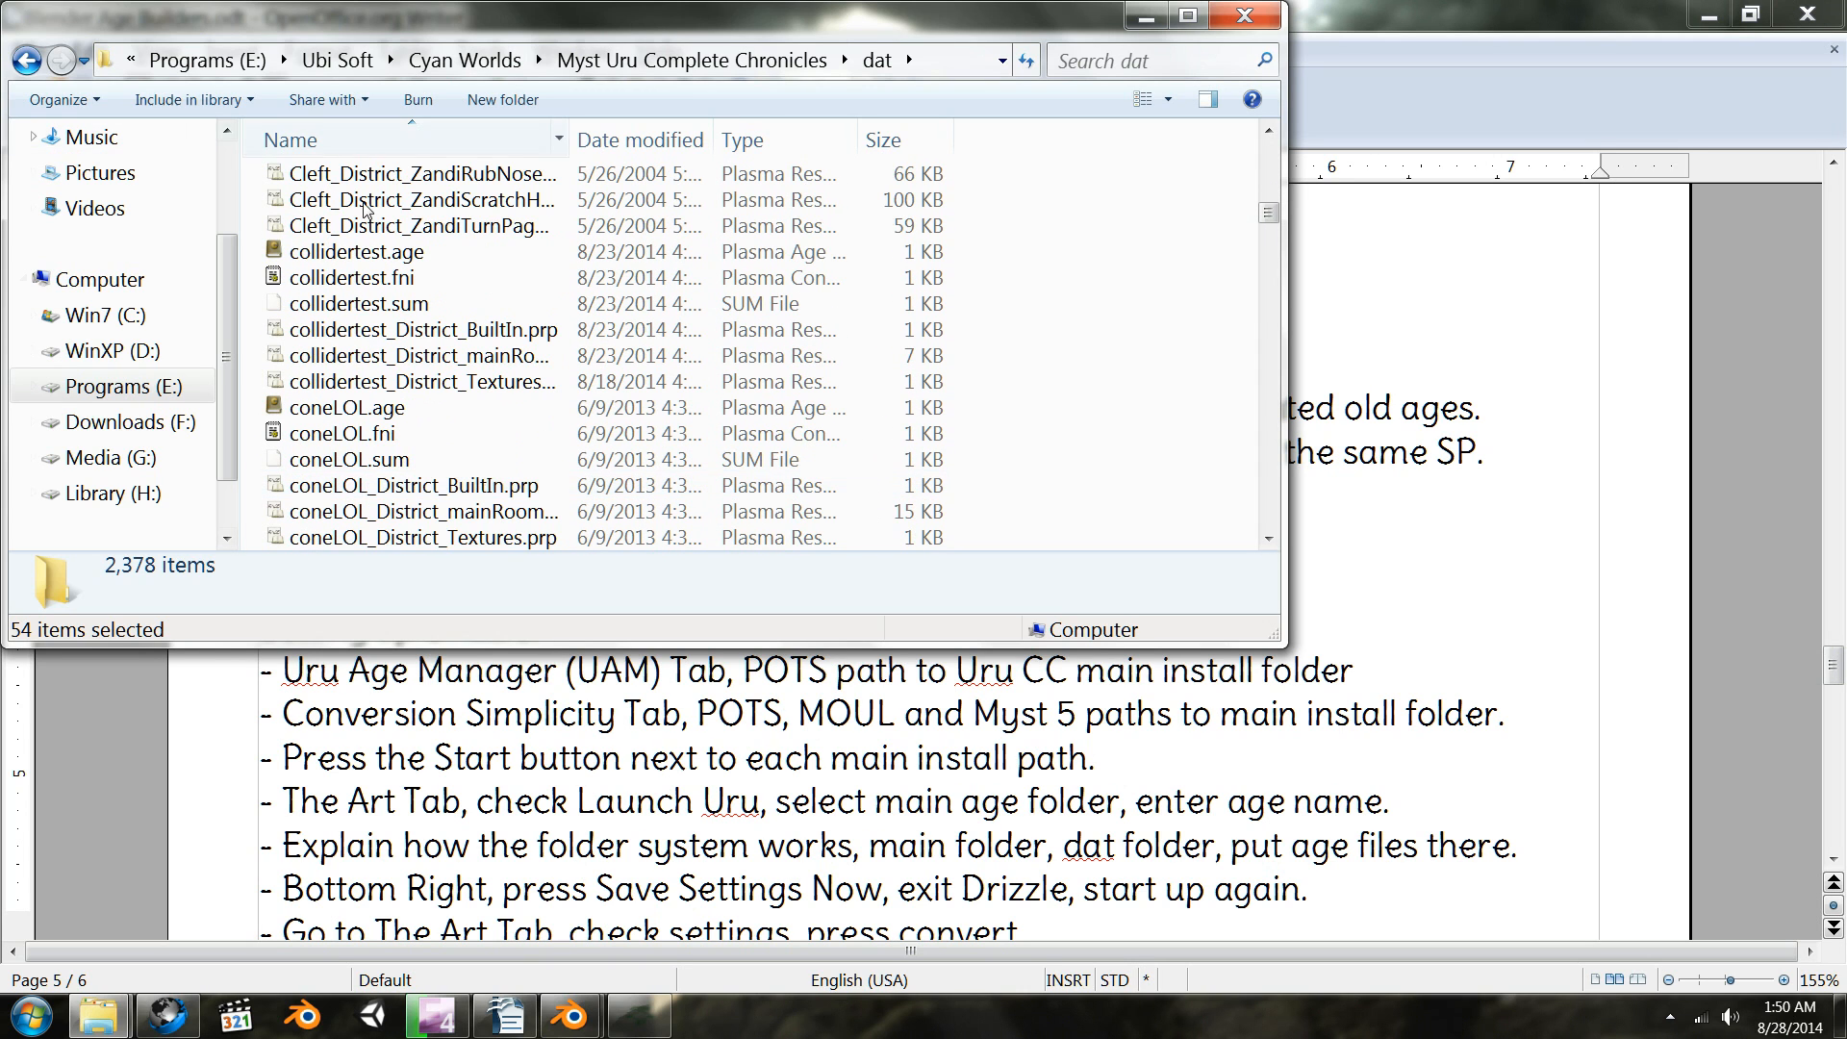
pyautogui.click(448, 252)
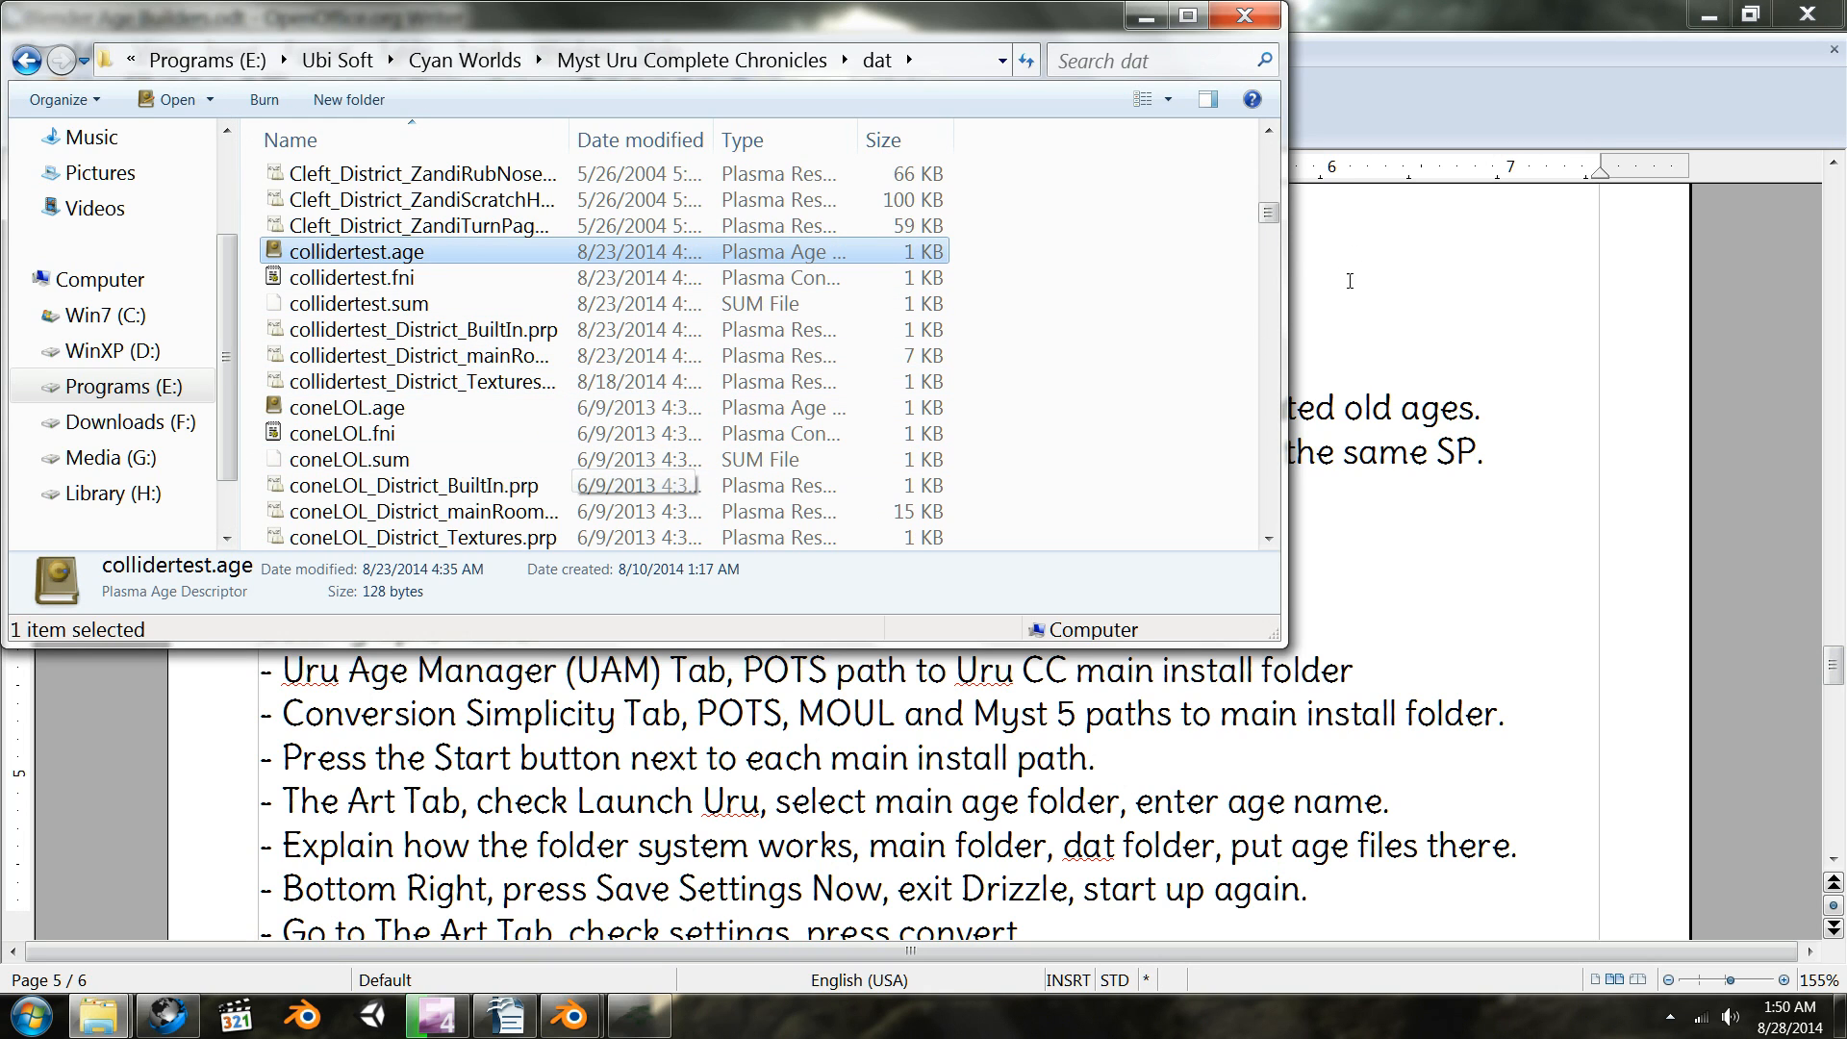
# - Locate AgeArchive.zip in the dat folder, open it in 7-Zip, and arrange its window so the folder's file list stays accessible
pyautogui.moveTo(1269, 212); pyautogui.dragTo(1237, 602)
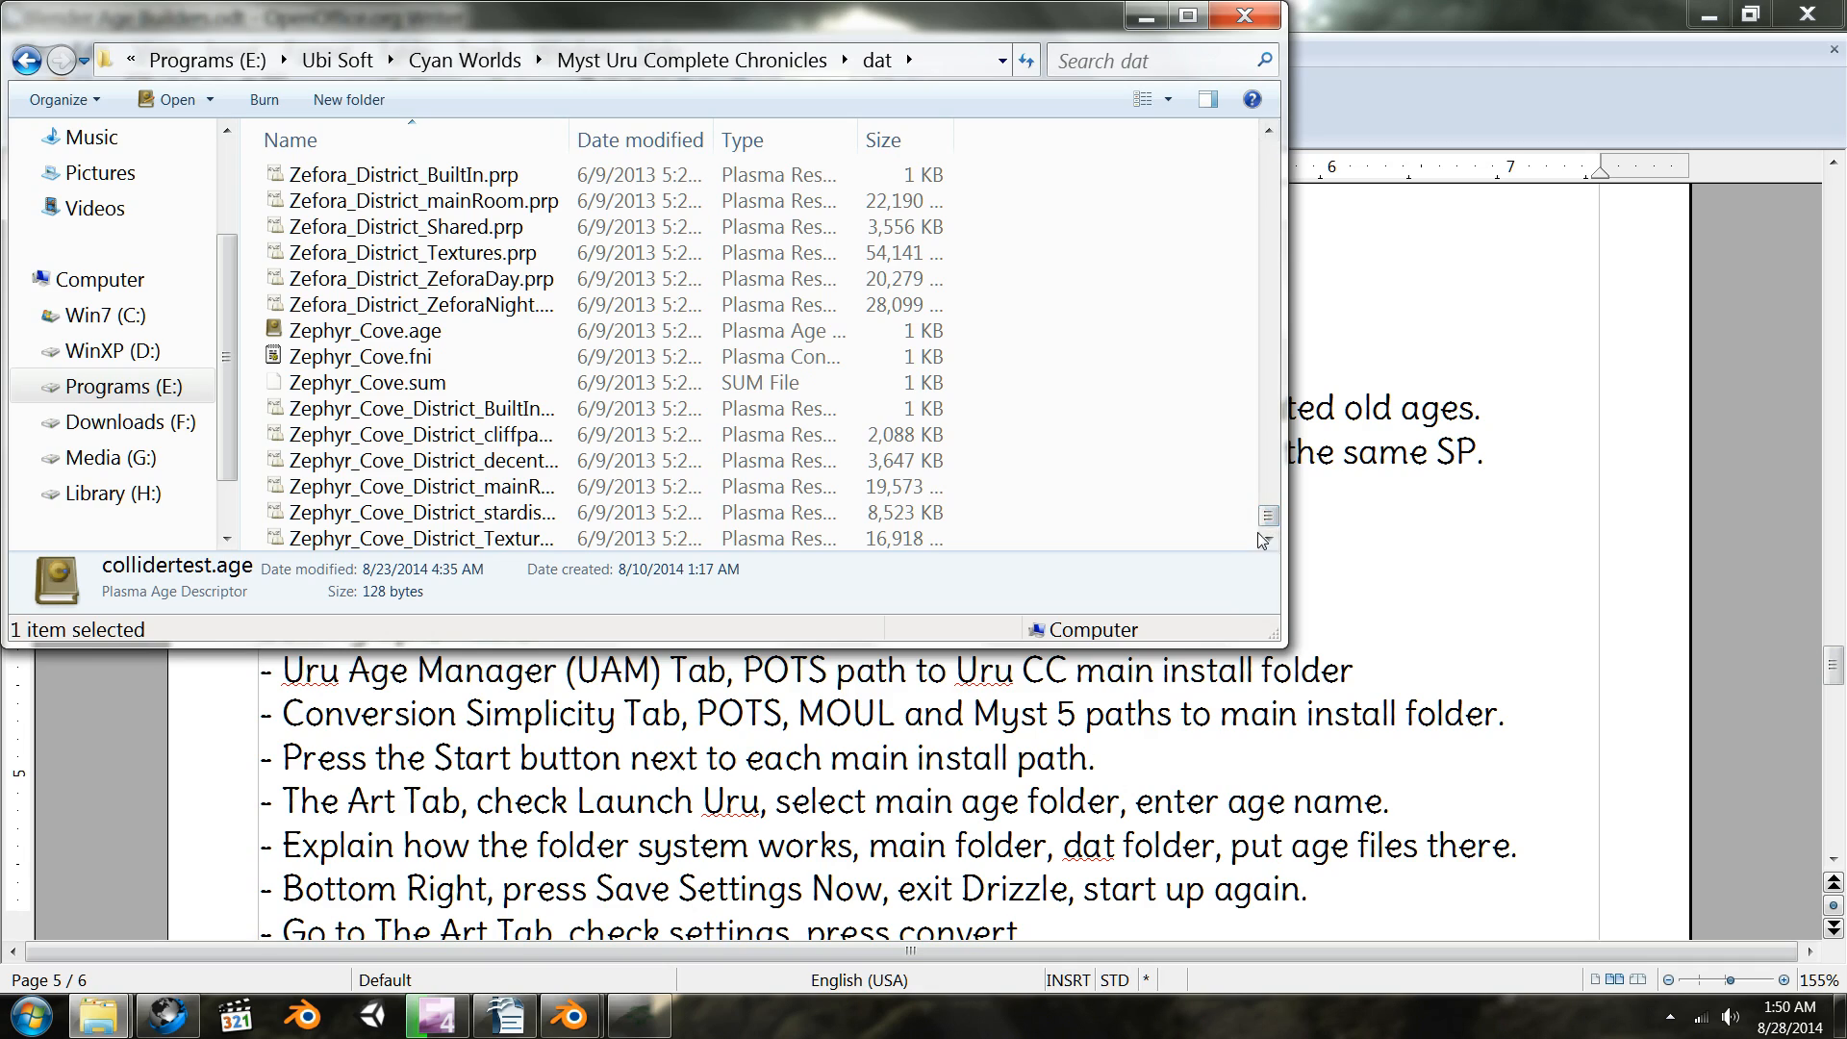
pyautogui.moveTo(1270, 522); pyautogui.dragTo(1250, 161)
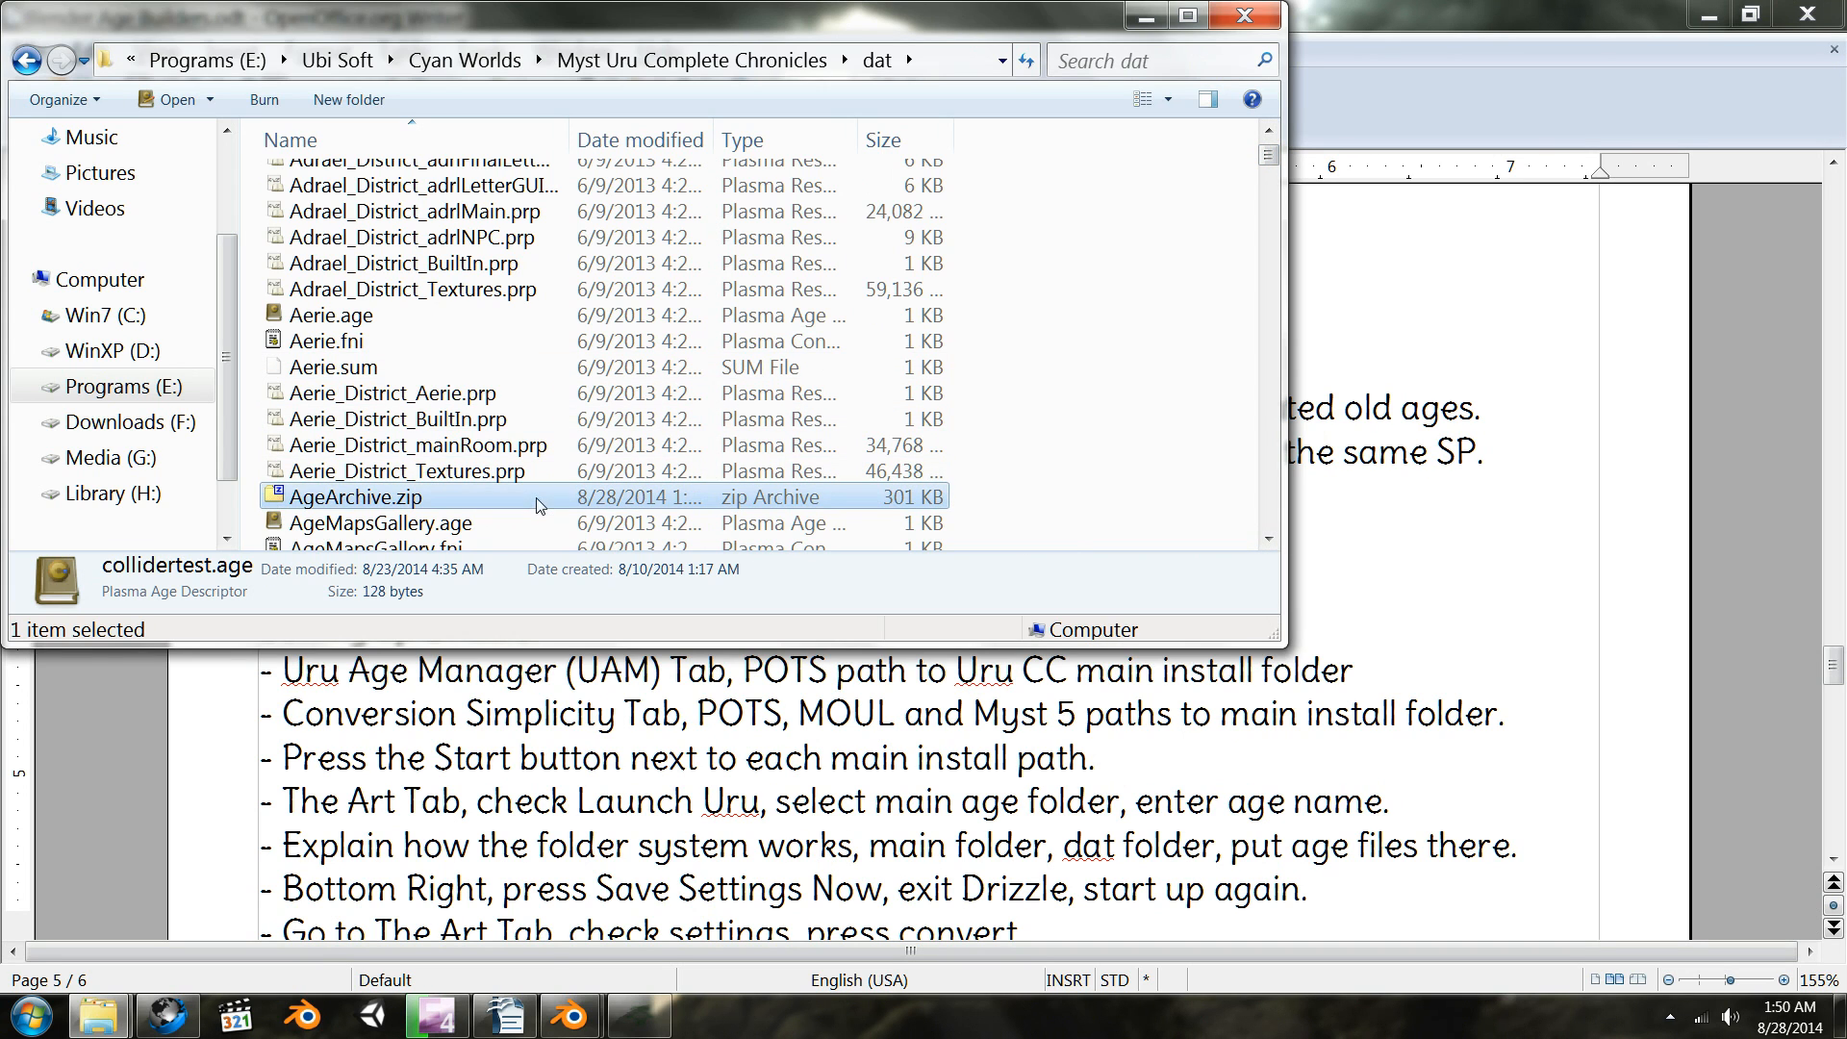
pyautogui.doubleClick(356, 496)
pyautogui.moveTo(888, 40); pyautogui.dragTo(1499, 229)
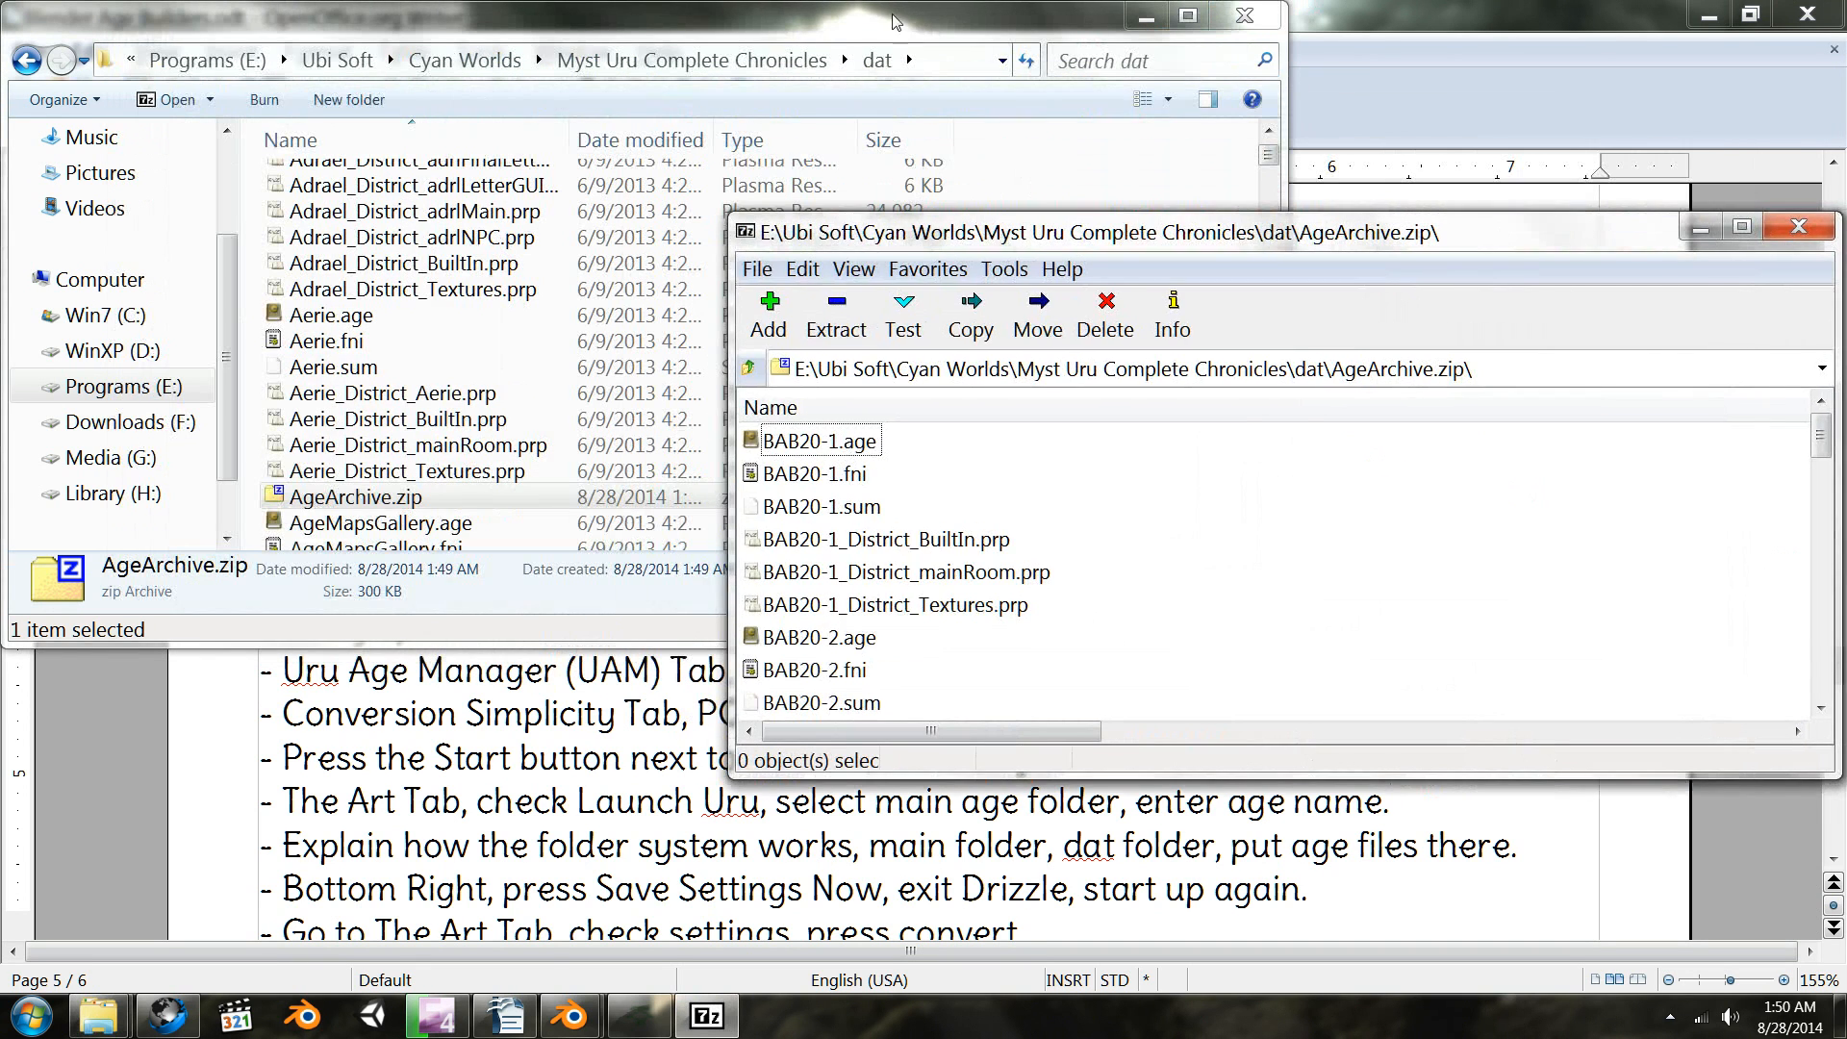
pyautogui.click(758, 14)
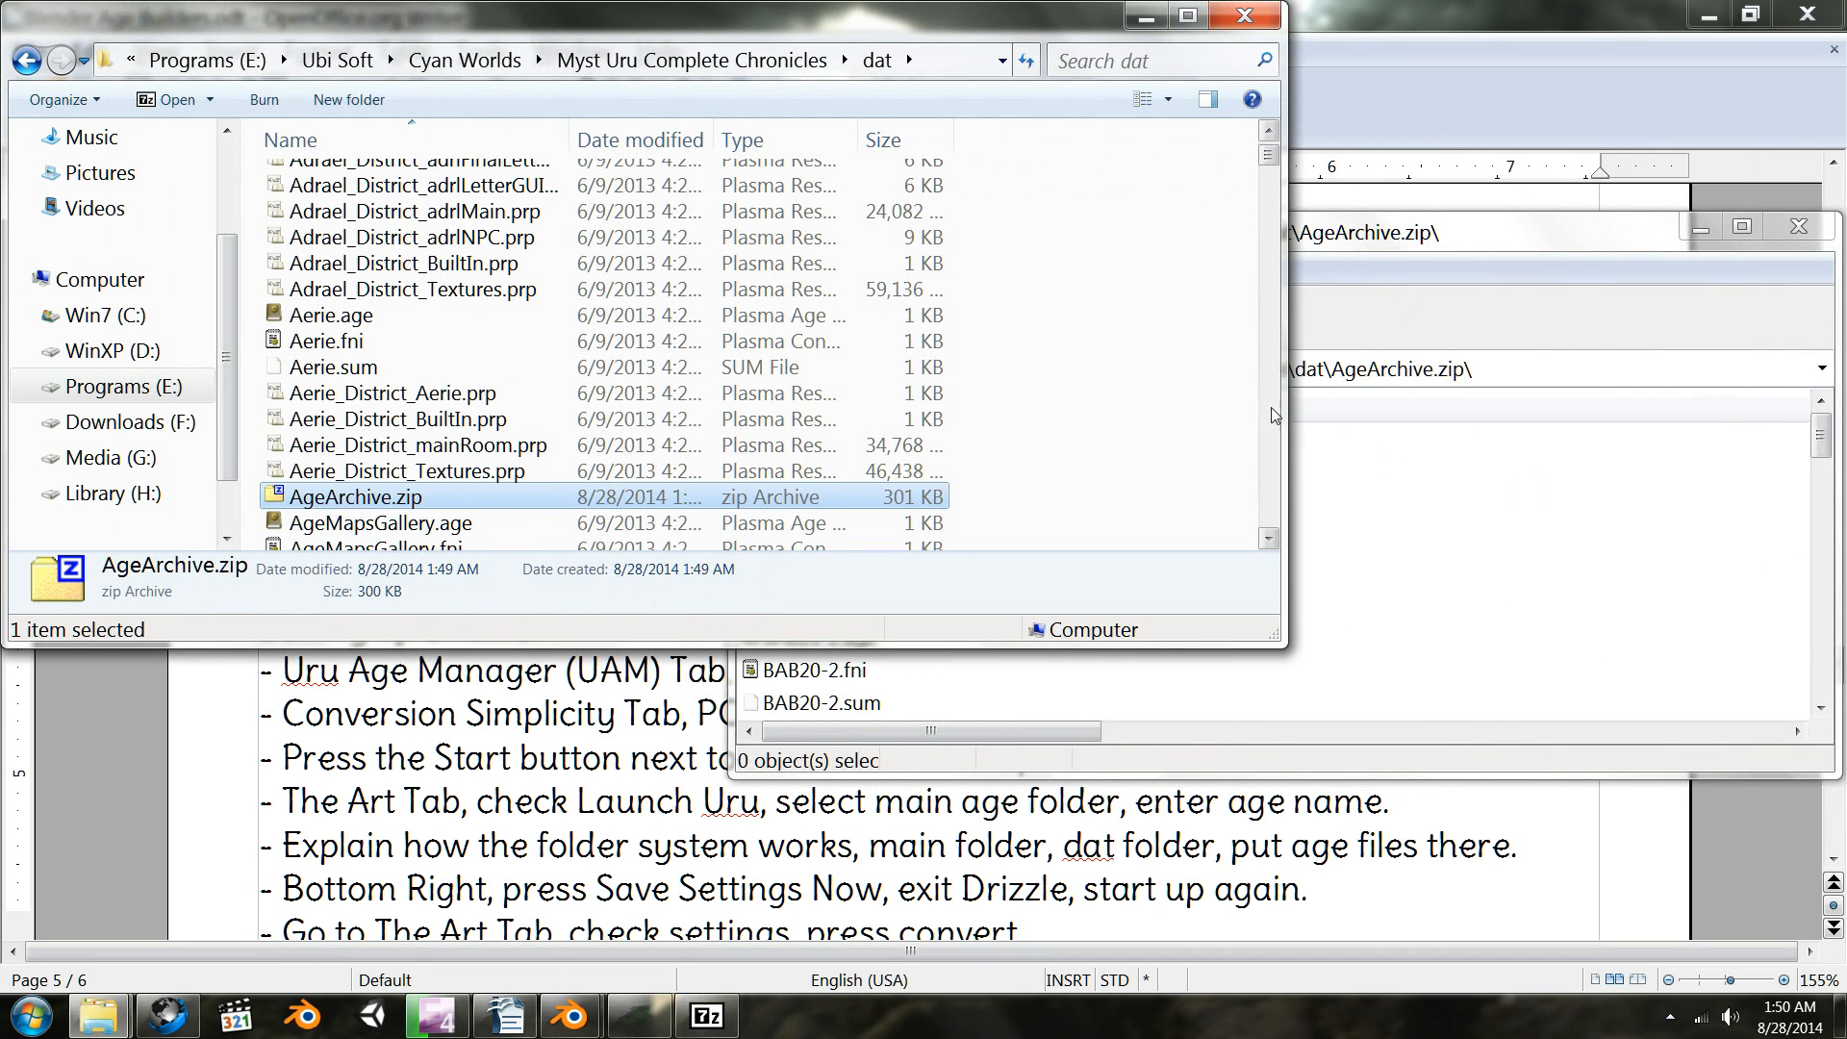
# - Copy all collidertest files, from collidertest.age through the Textures file, from the dat folder into the open AgeArchive.zip
pyautogui.moveTo(1268, 159); pyautogui.dragTo(1263, 216)
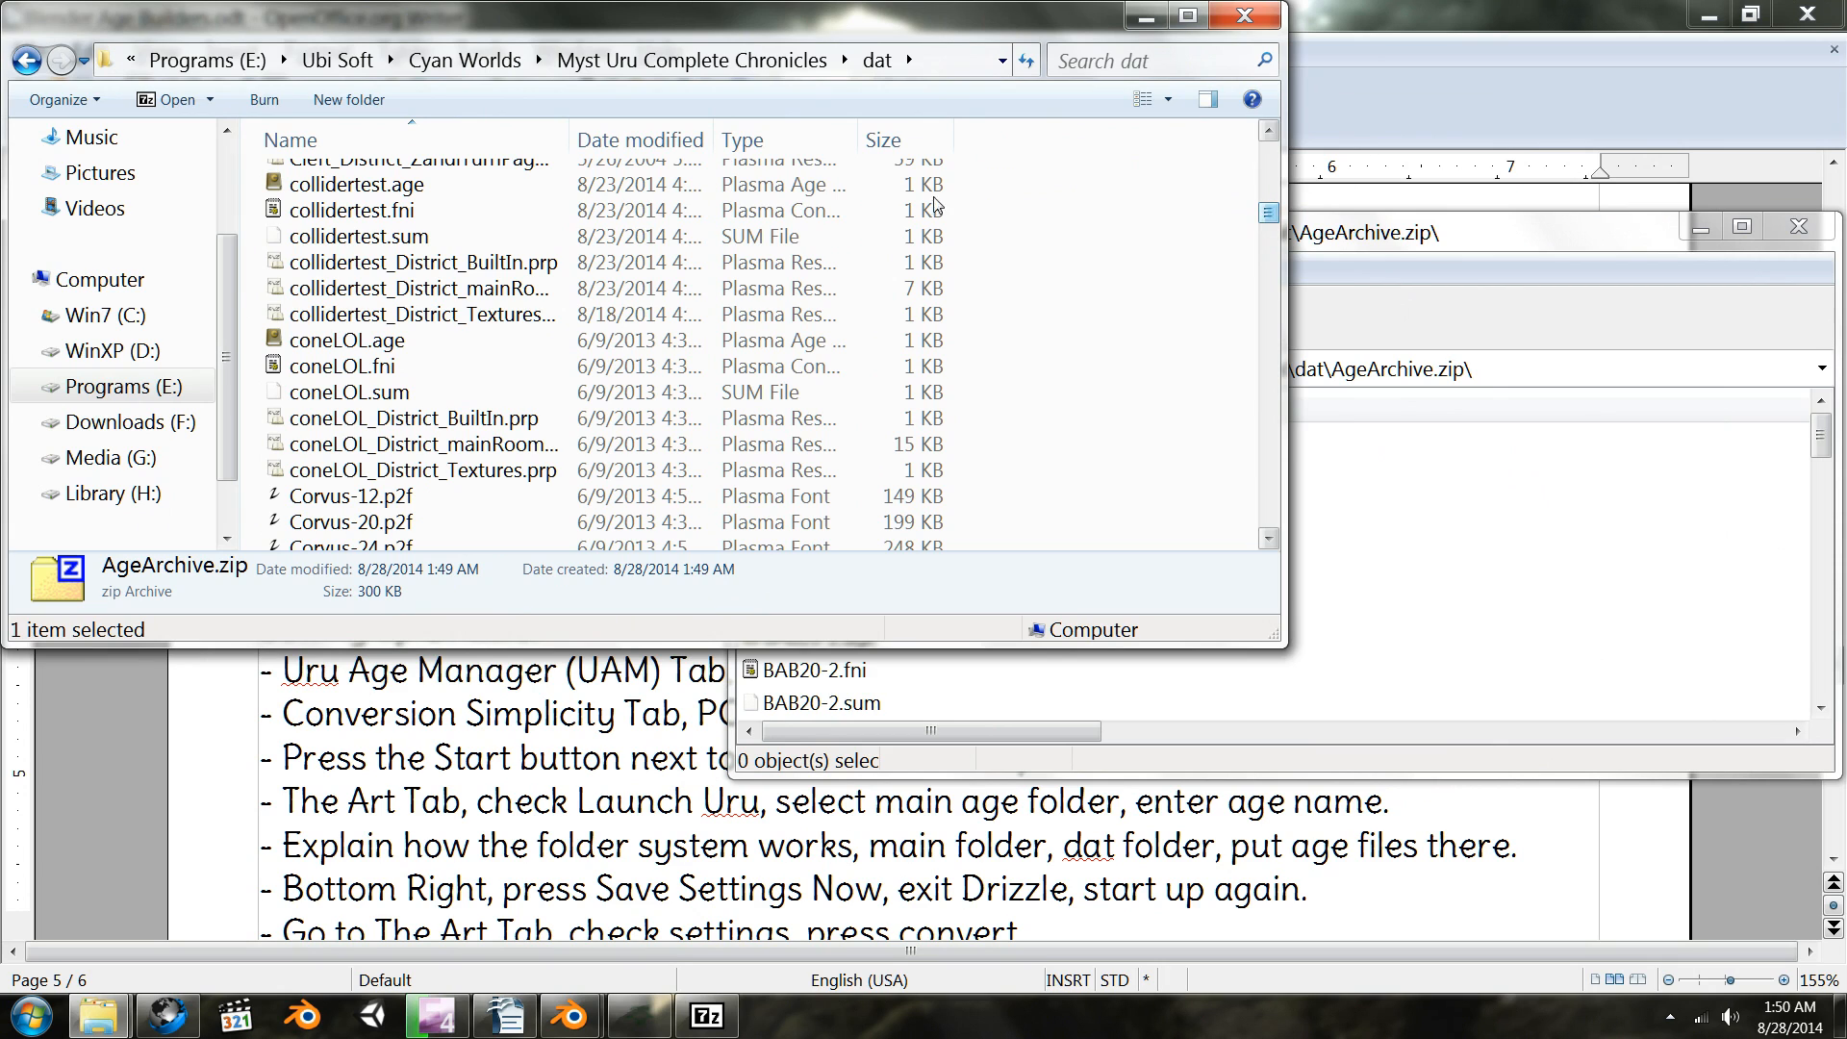
pyautogui.click(627, 185)
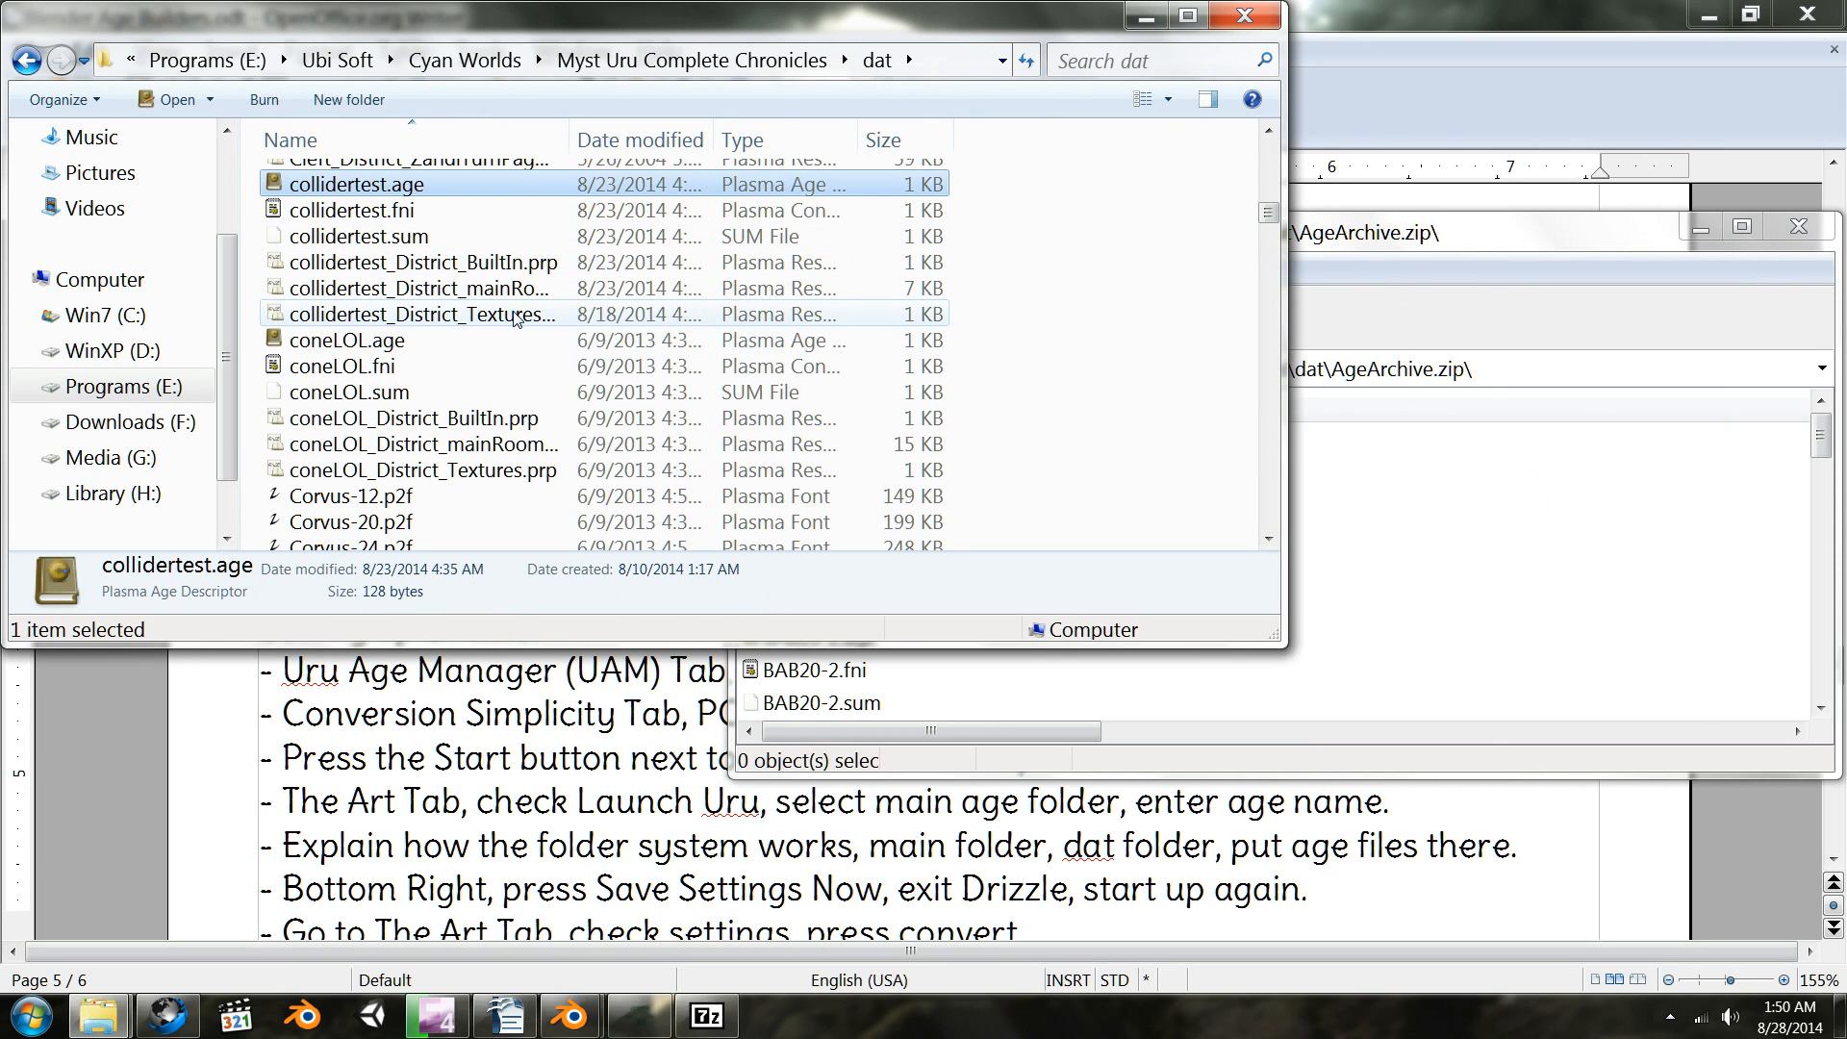
pyautogui.keyDown('shift'); pyautogui.click(516, 316); pyautogui.keyUp('shift')
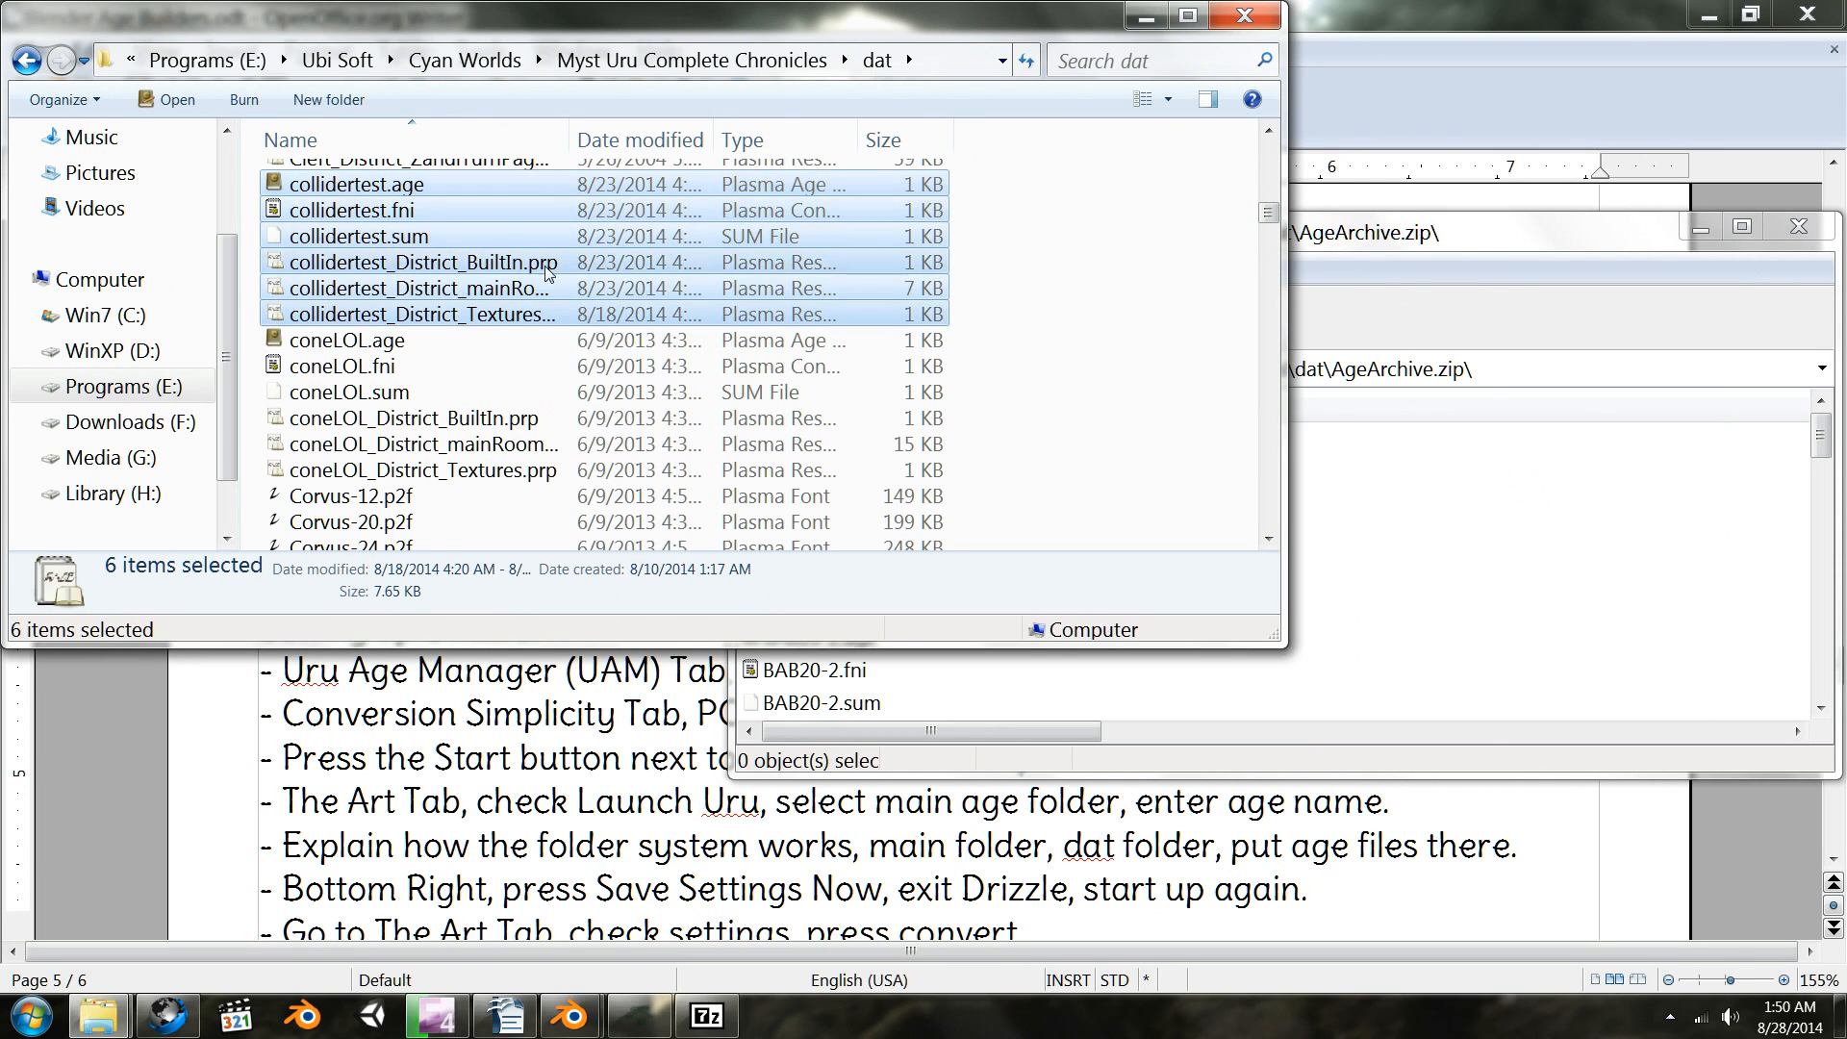
pyautogui.scroll(1, 438, 255)
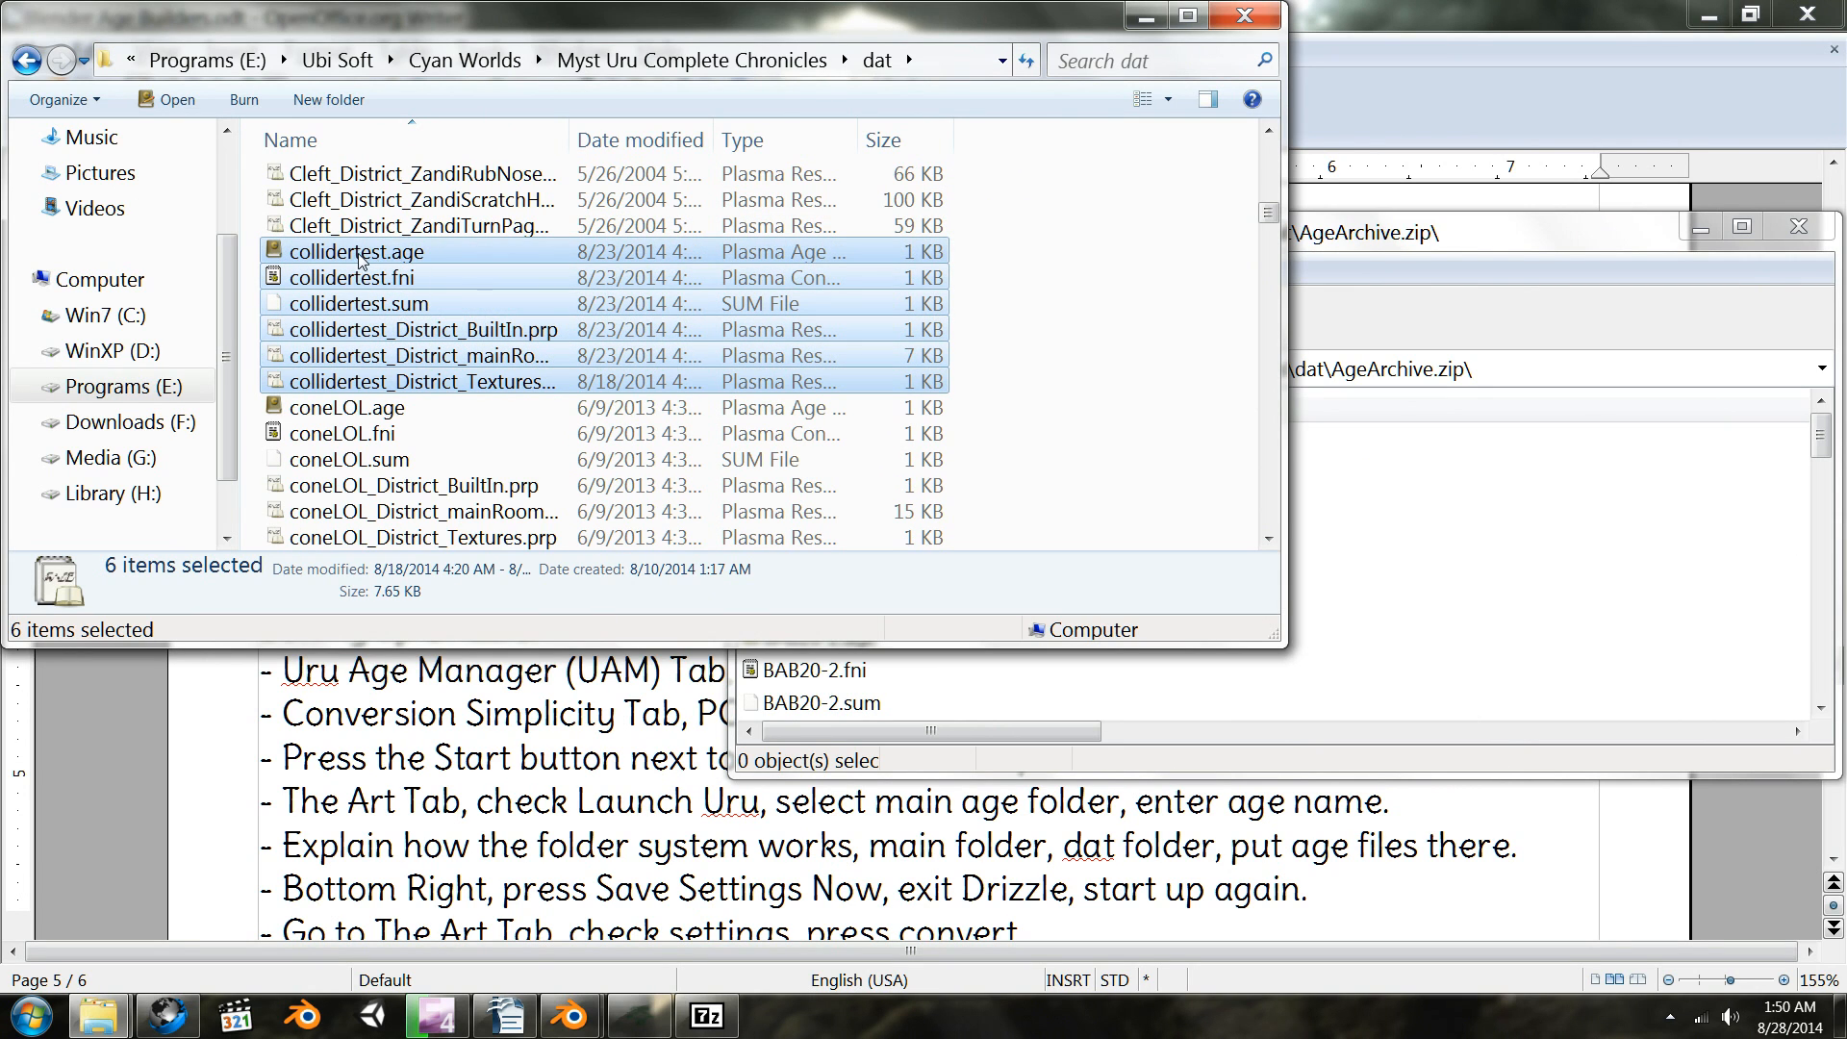
pyautogui.moveTo(361, 258); pyautogui.dragTo(1509, 535)
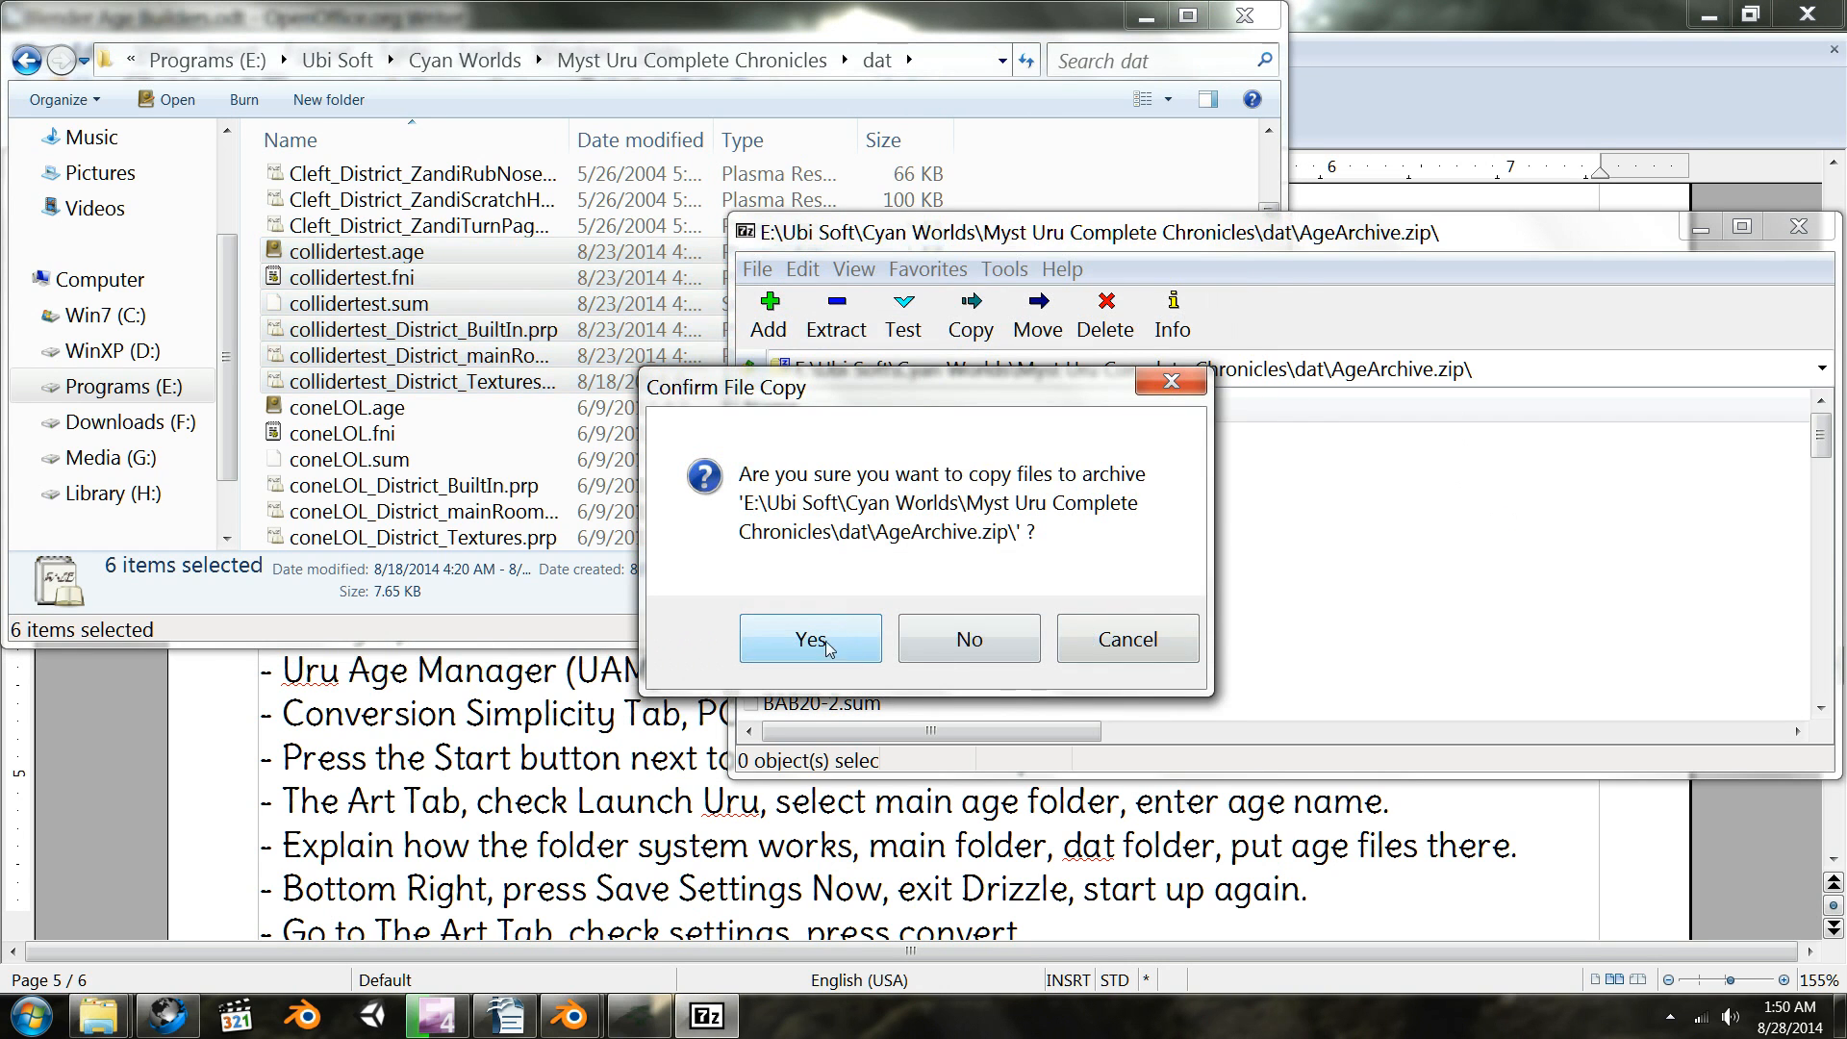
pyautogui.click(825, 648)
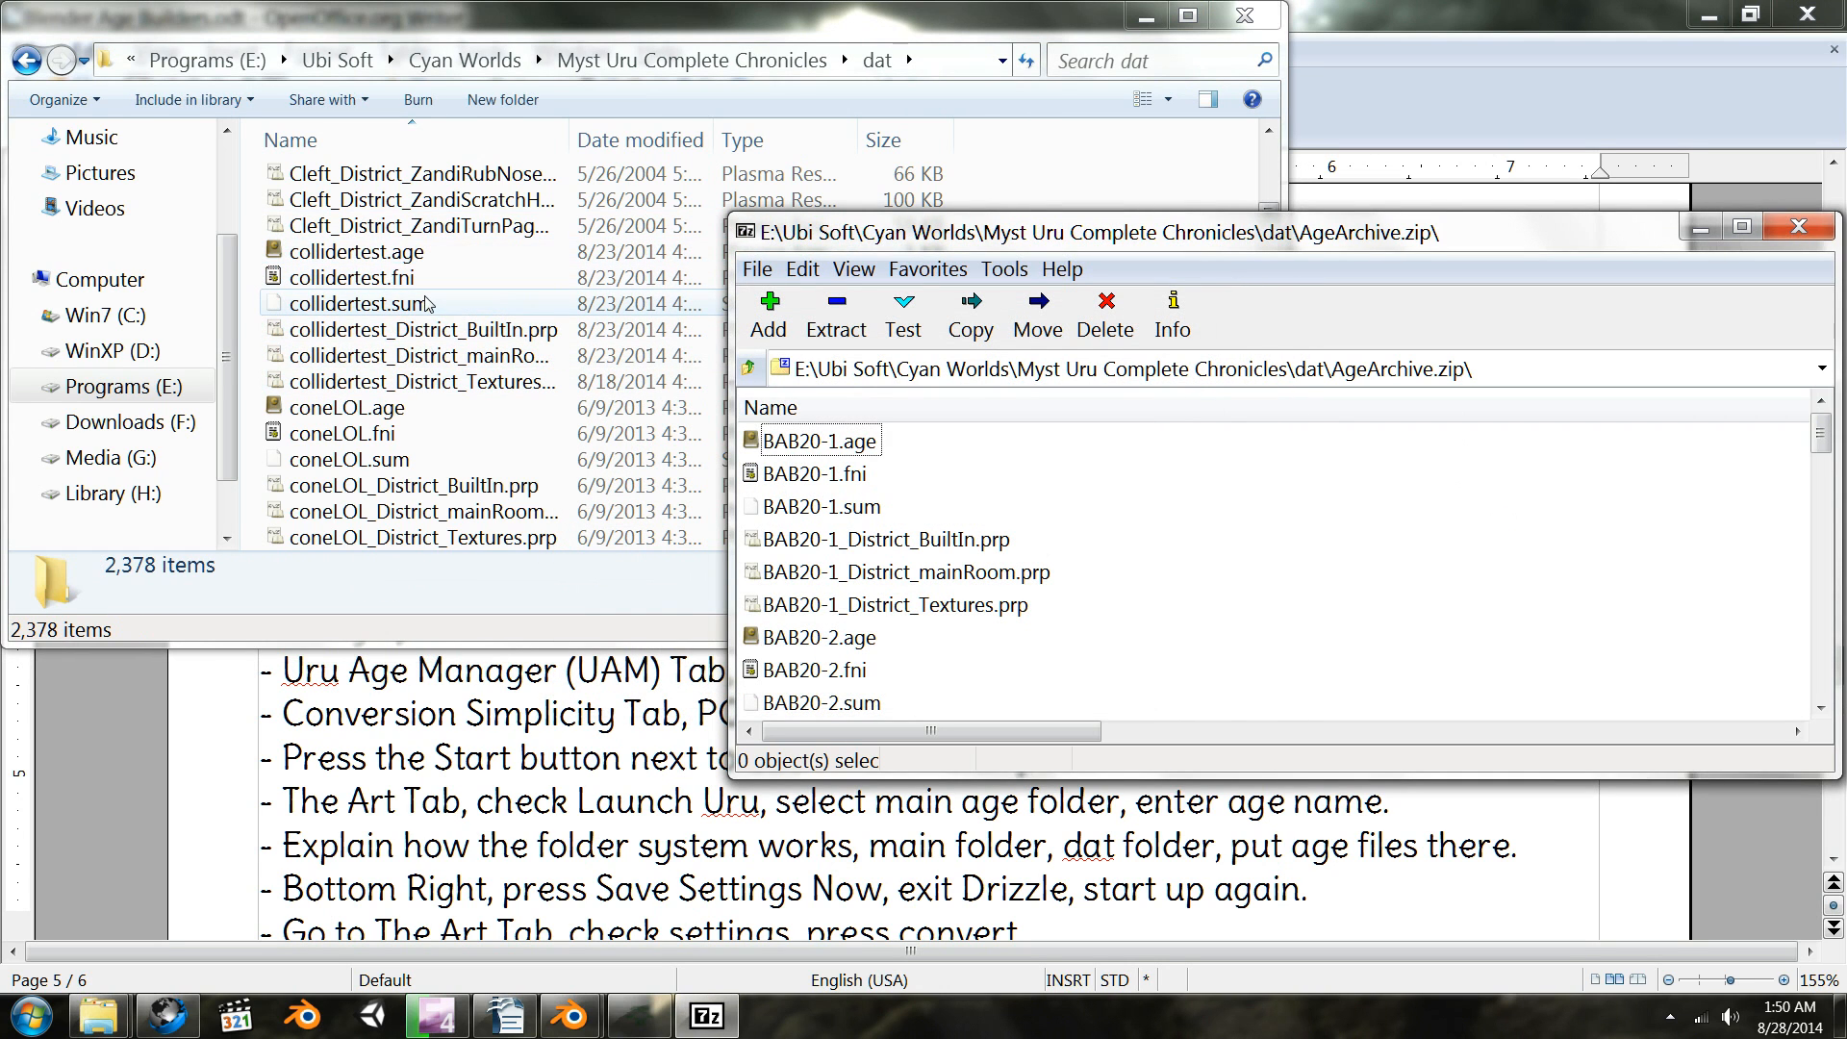
# - Delete all collidertest files, from collidertest.age through the Textures file, from the dat folder
pyautogui.click(373, 253)
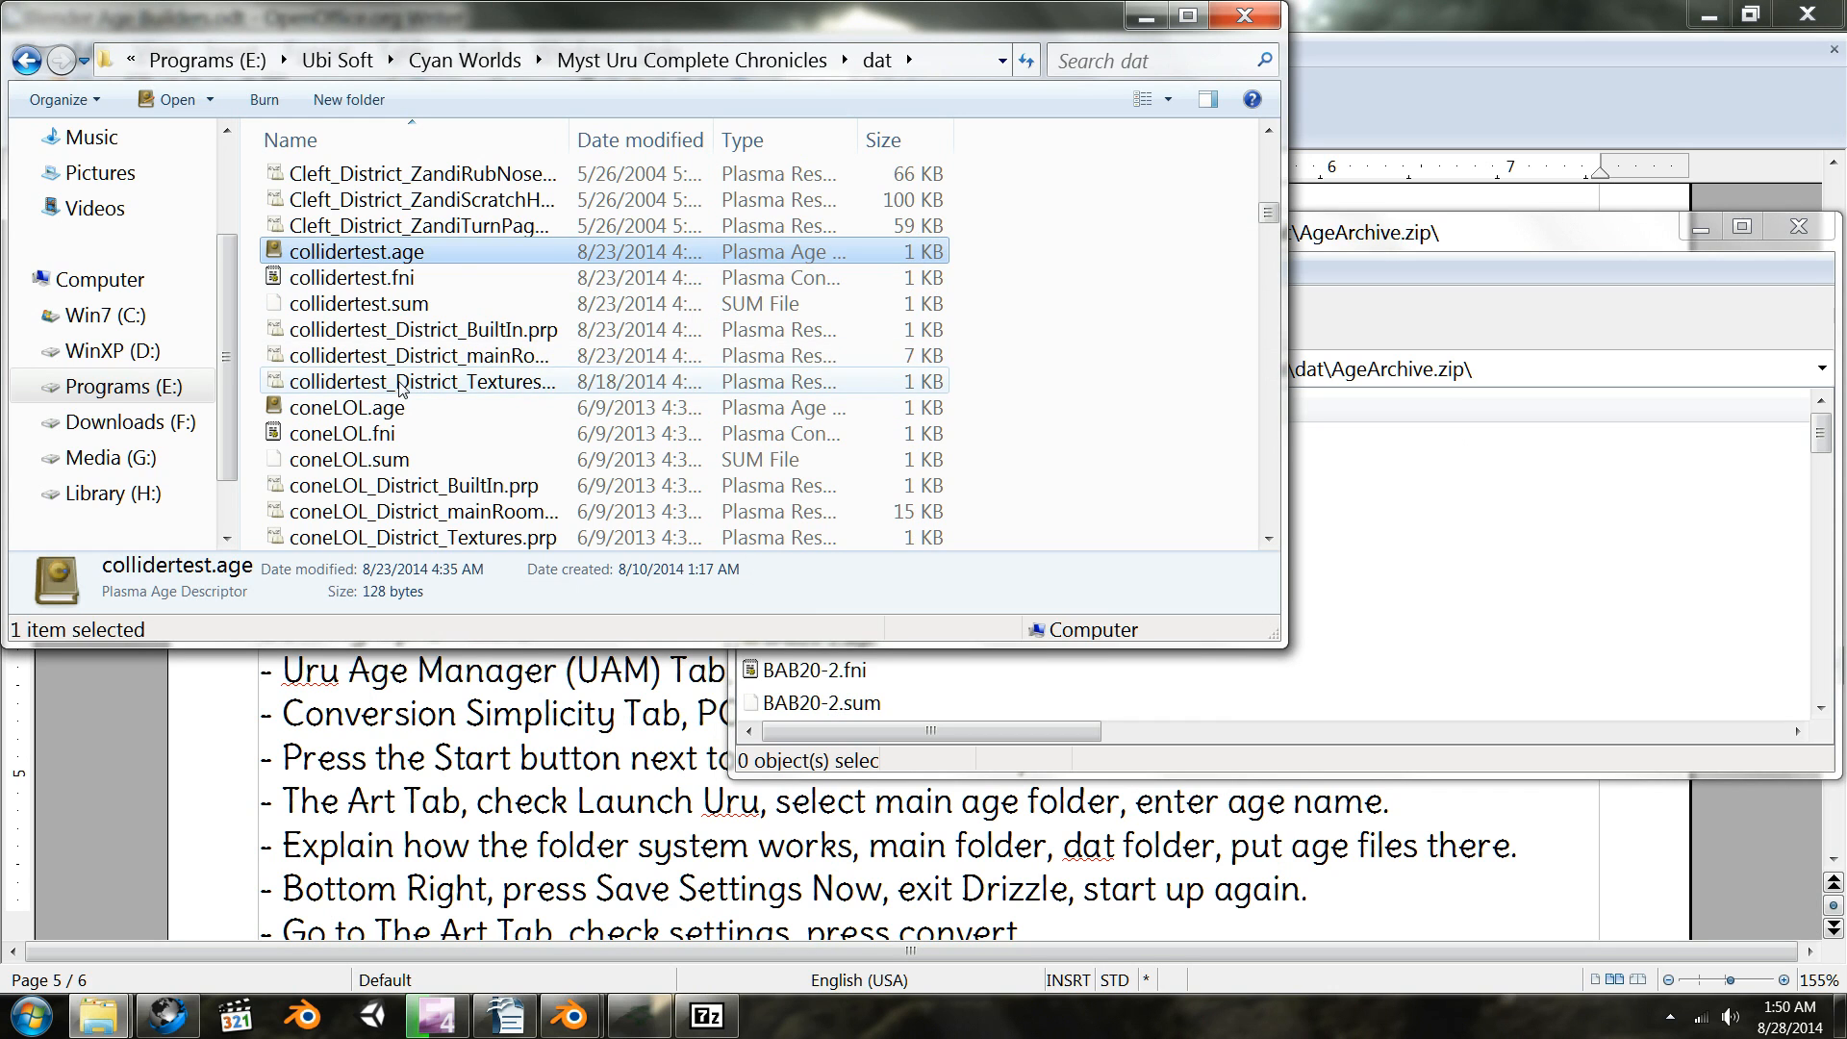
pyautogui.keyDown('shift'); pyautogui.click(402, 385); pyautogui.keyUp('shift')
pyautogui.rightClick(402, 384)
pyautogui.click(463, 615)
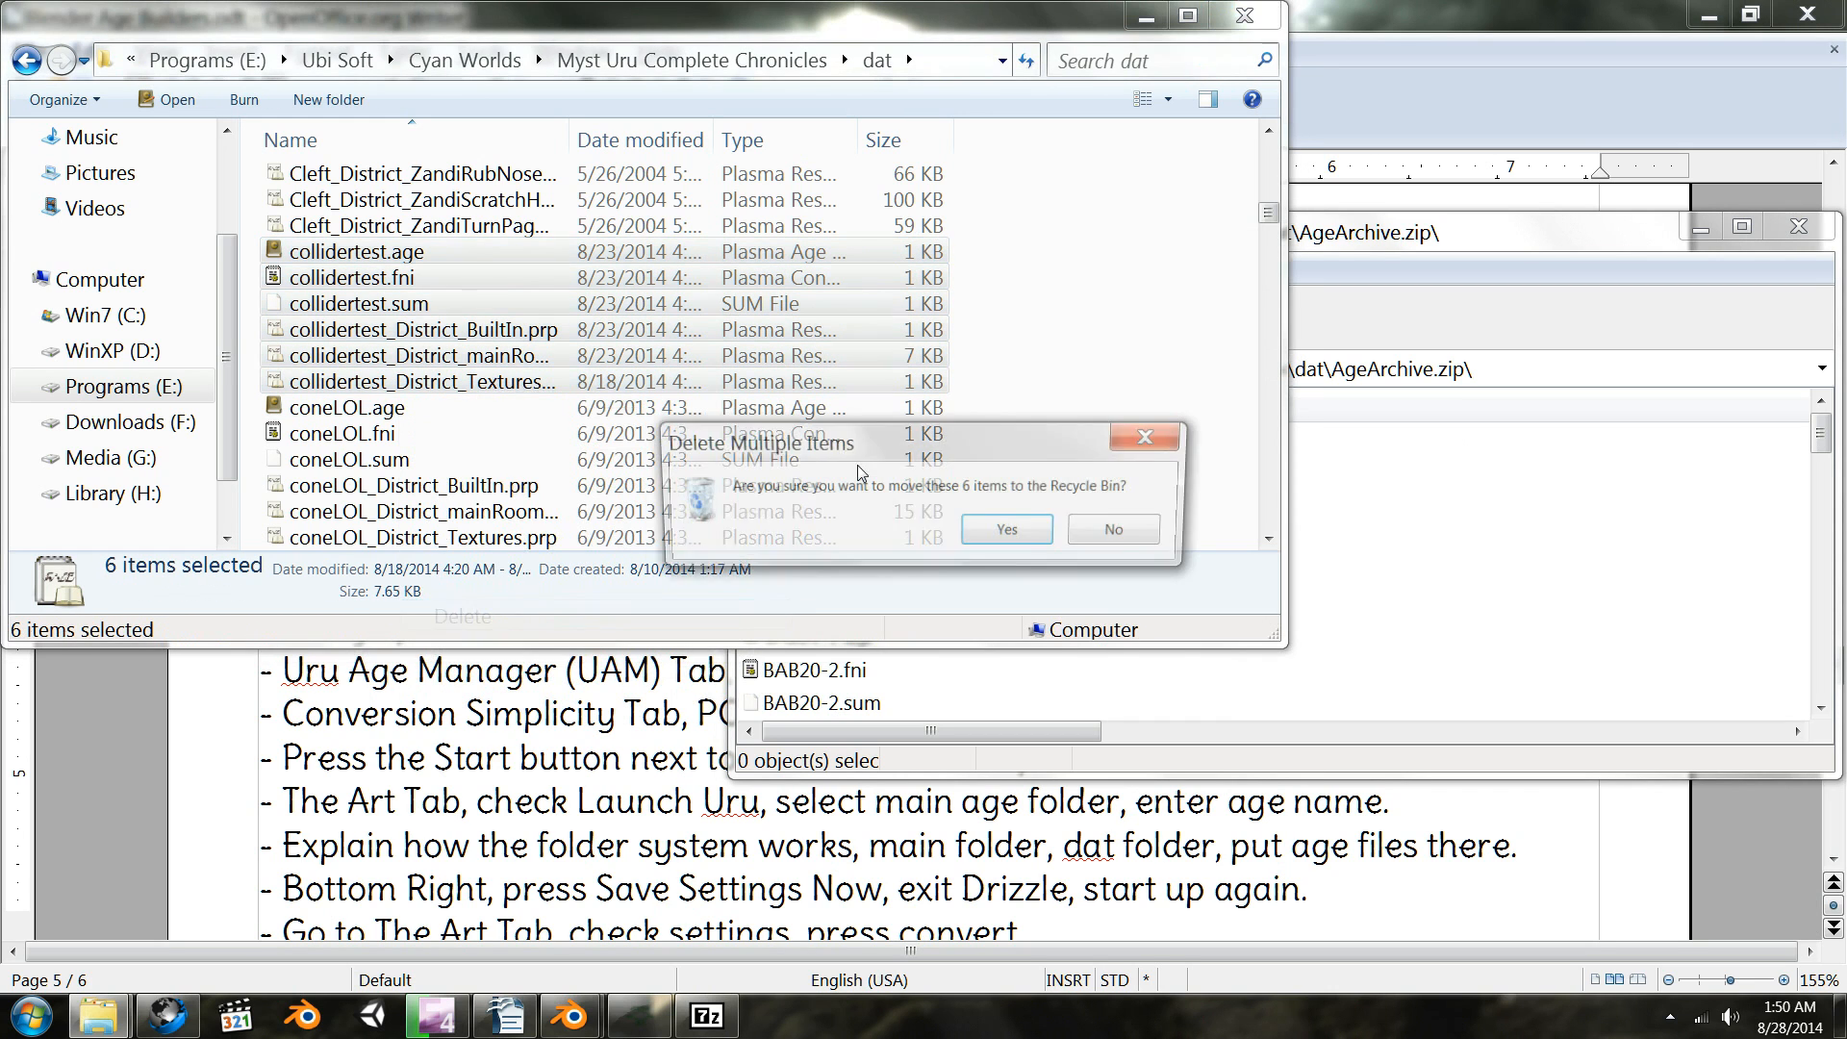
pyautogui.click(1000, 531)
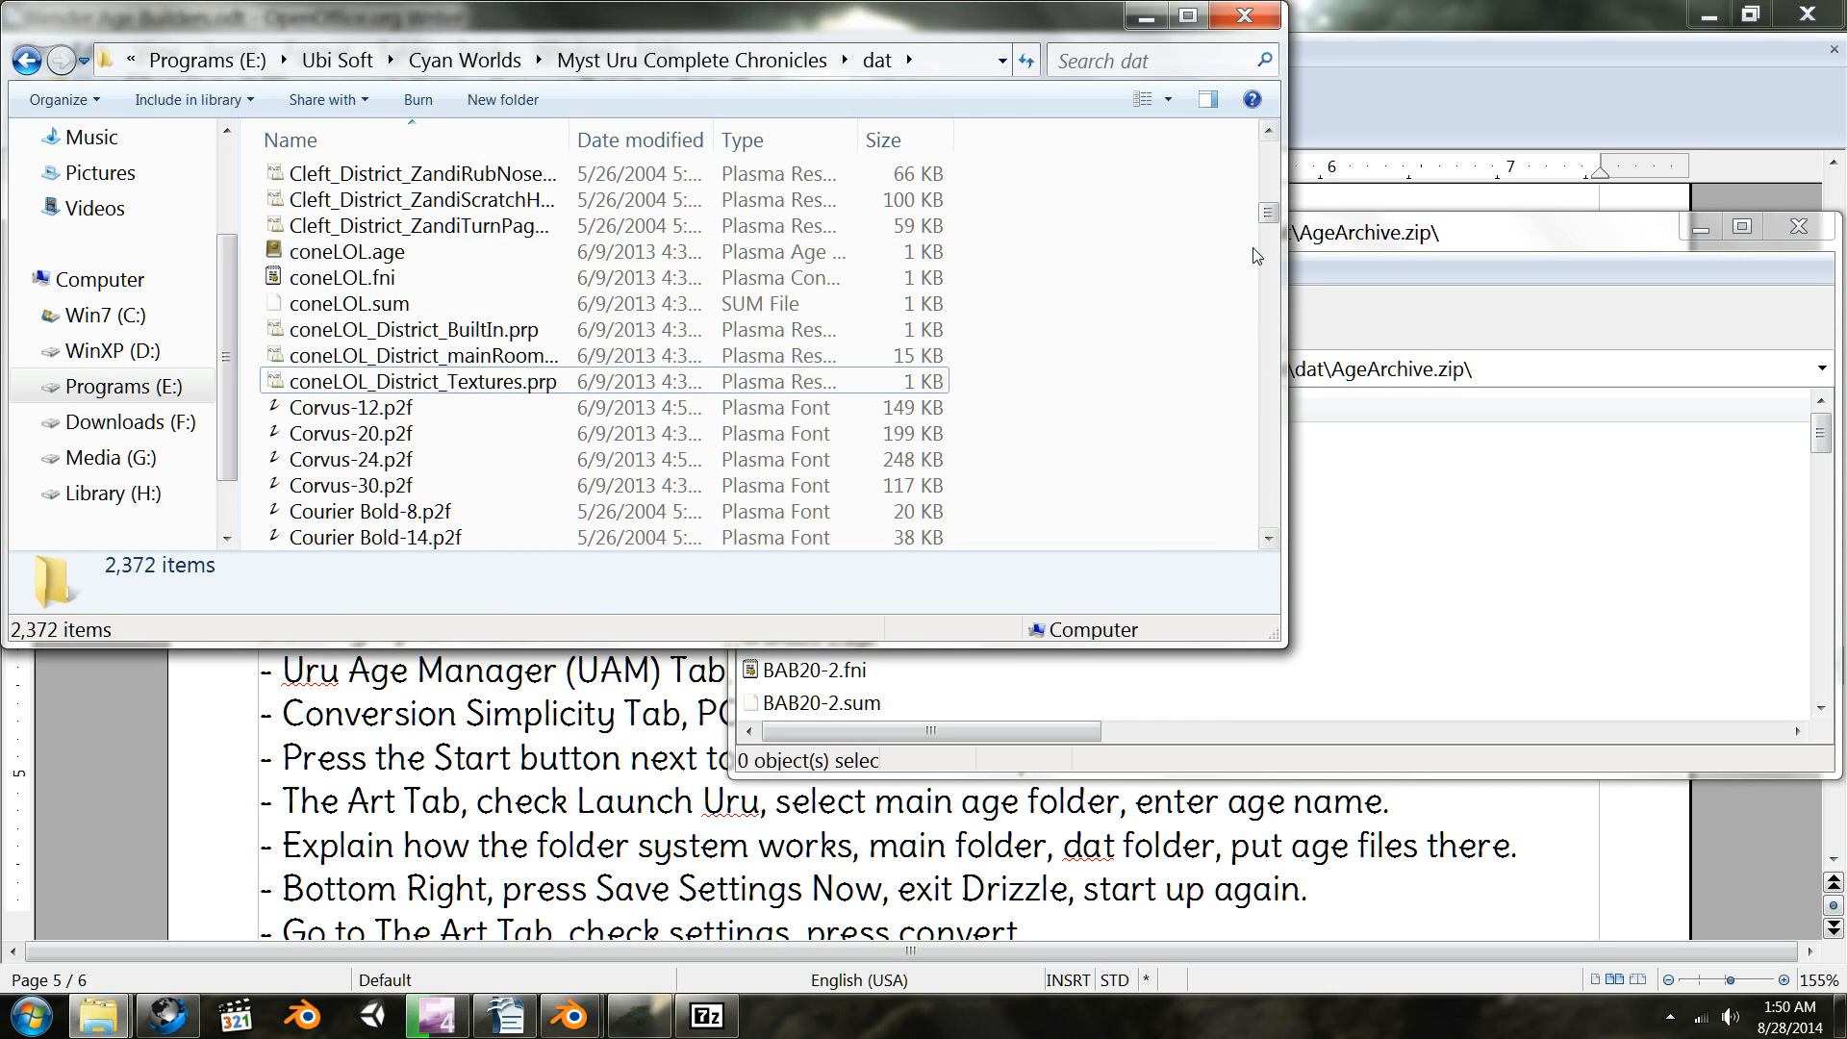
# - Look through the dat folder's entries from the Corvus fonts to the Eder ages for more old age files
pyautogui.moveTo(1269, 214); pyautogui.dragTo(1286, 224)
pyautogui.scroll(-5, 950, 365)
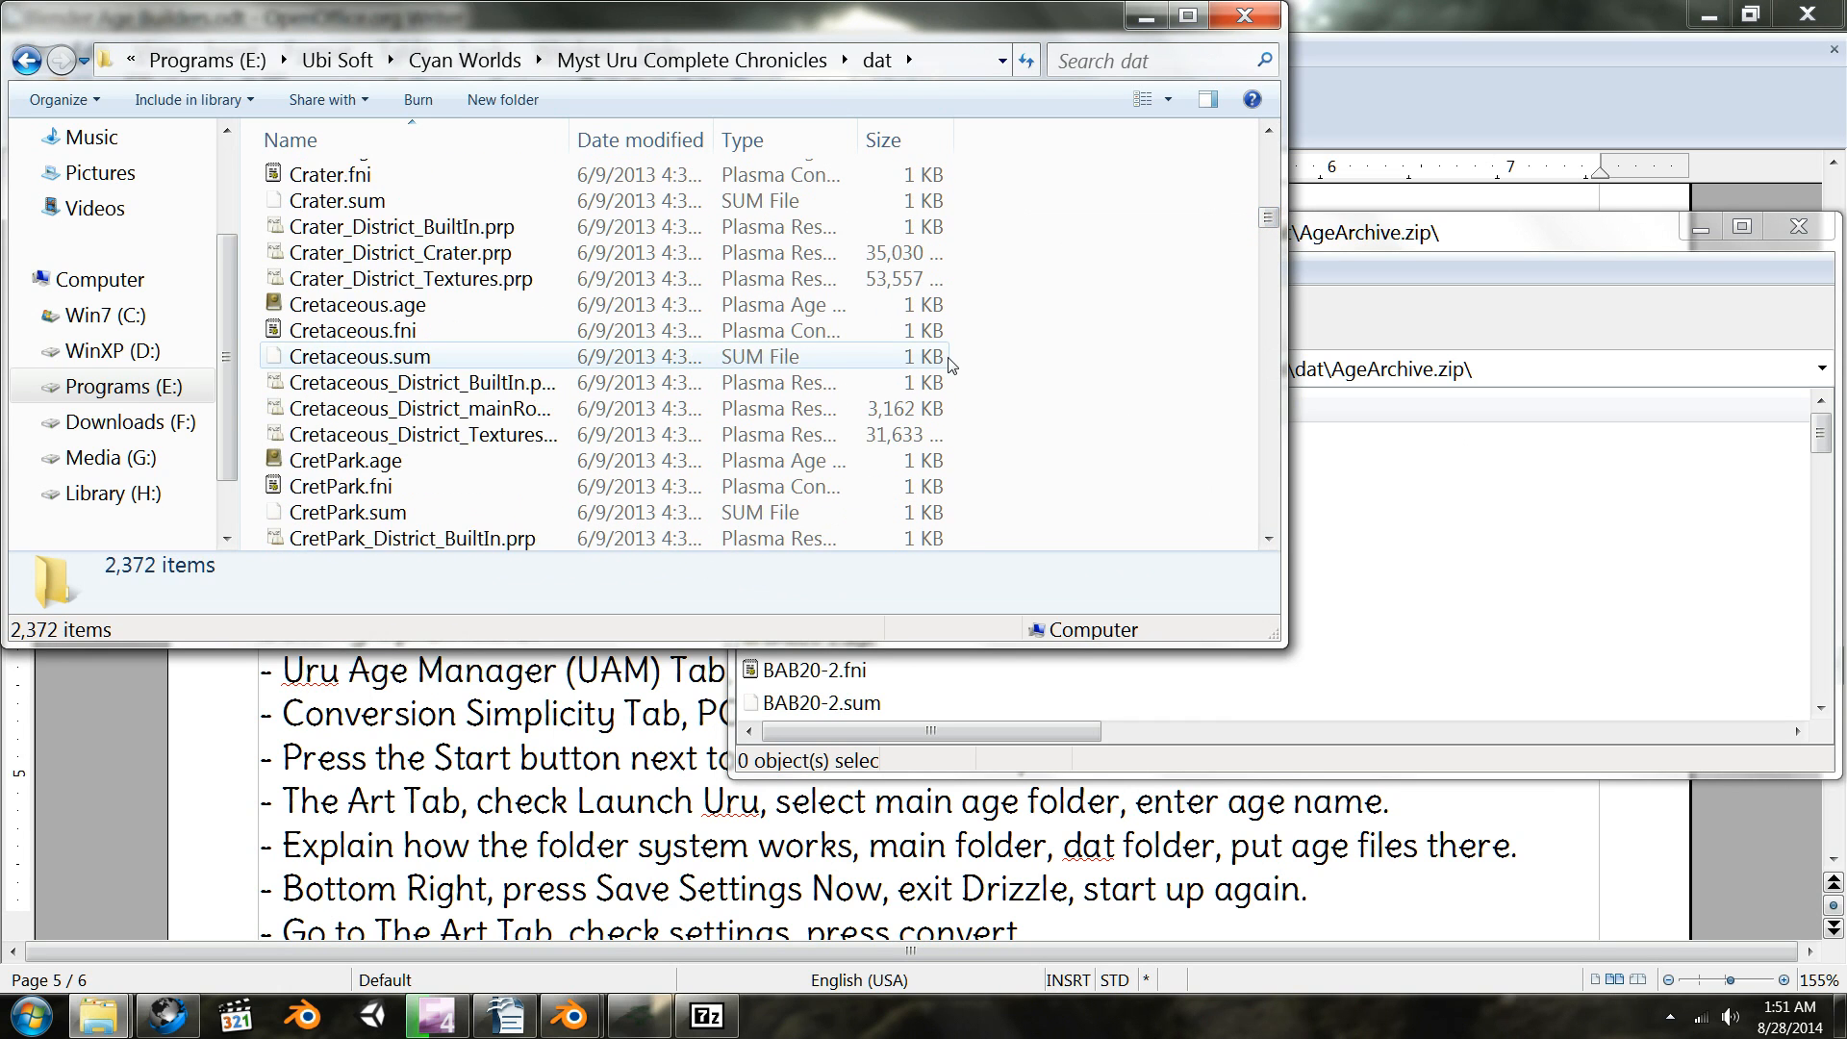
pyautogui.scroll(-15, 950, 366)
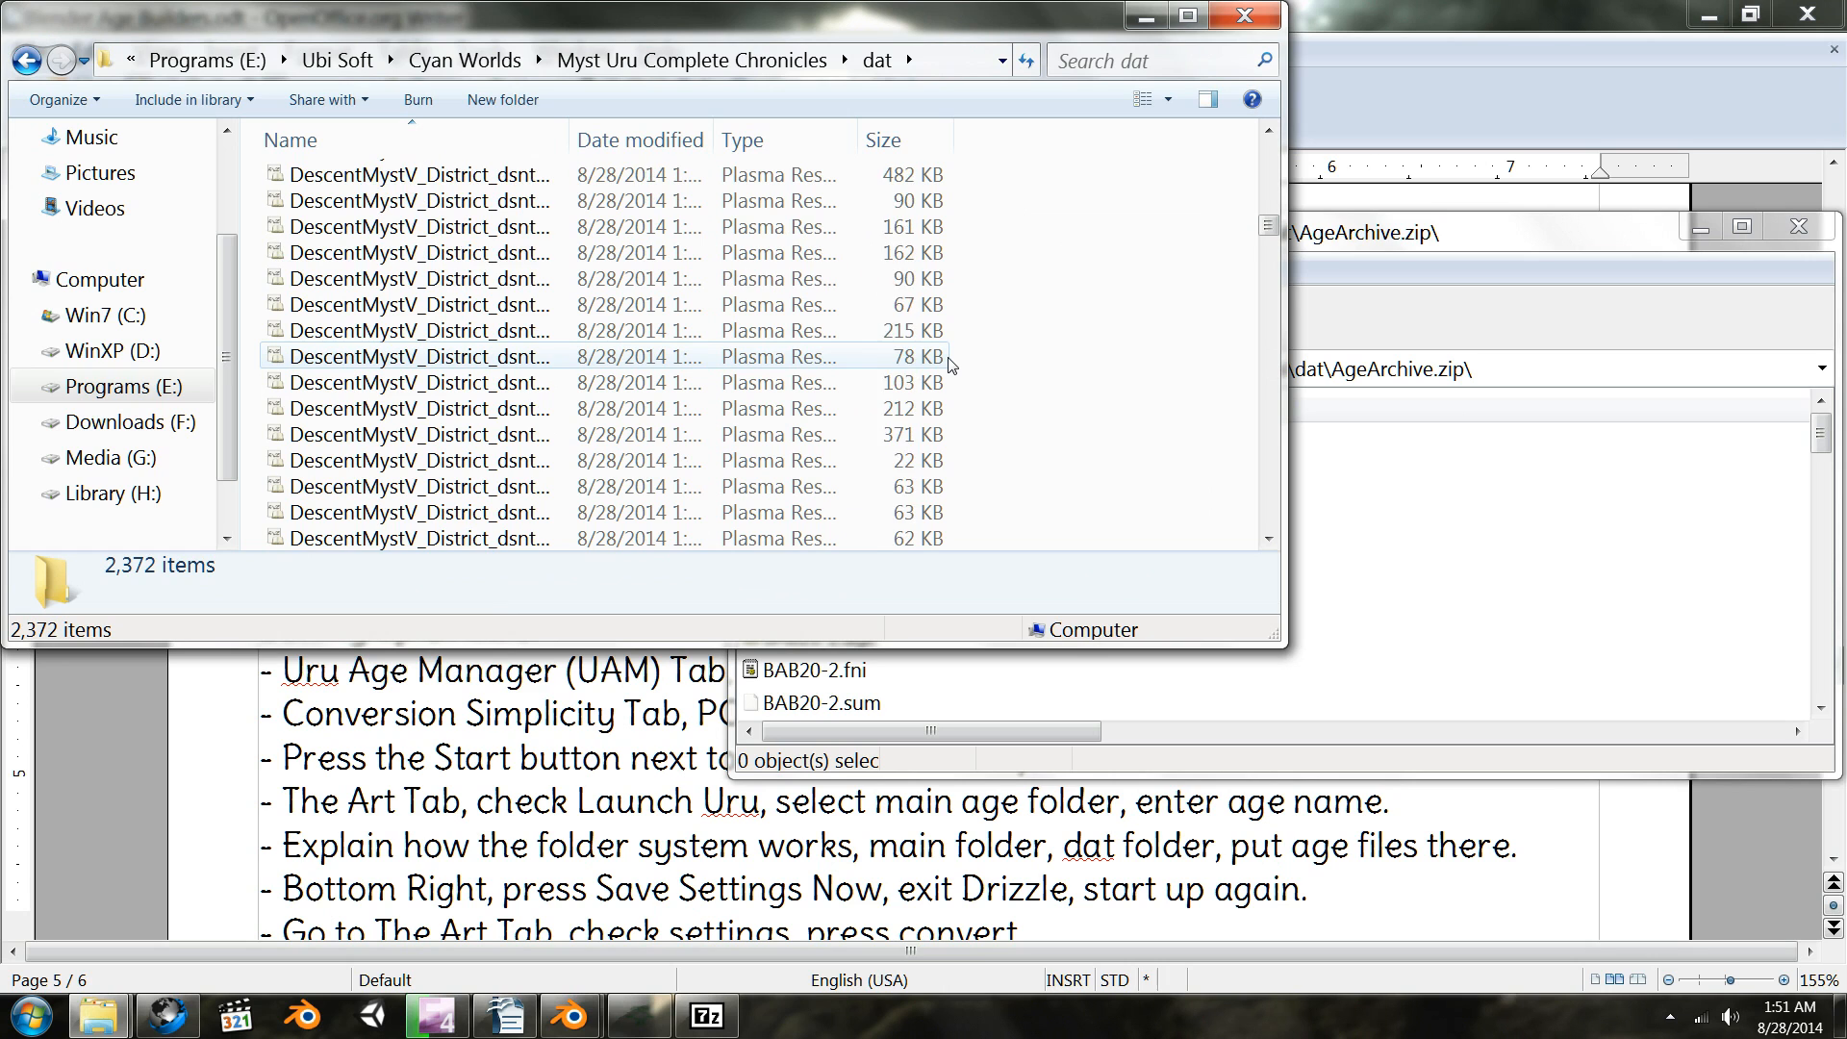
pyautogui.scroll(-15, 951, 366)
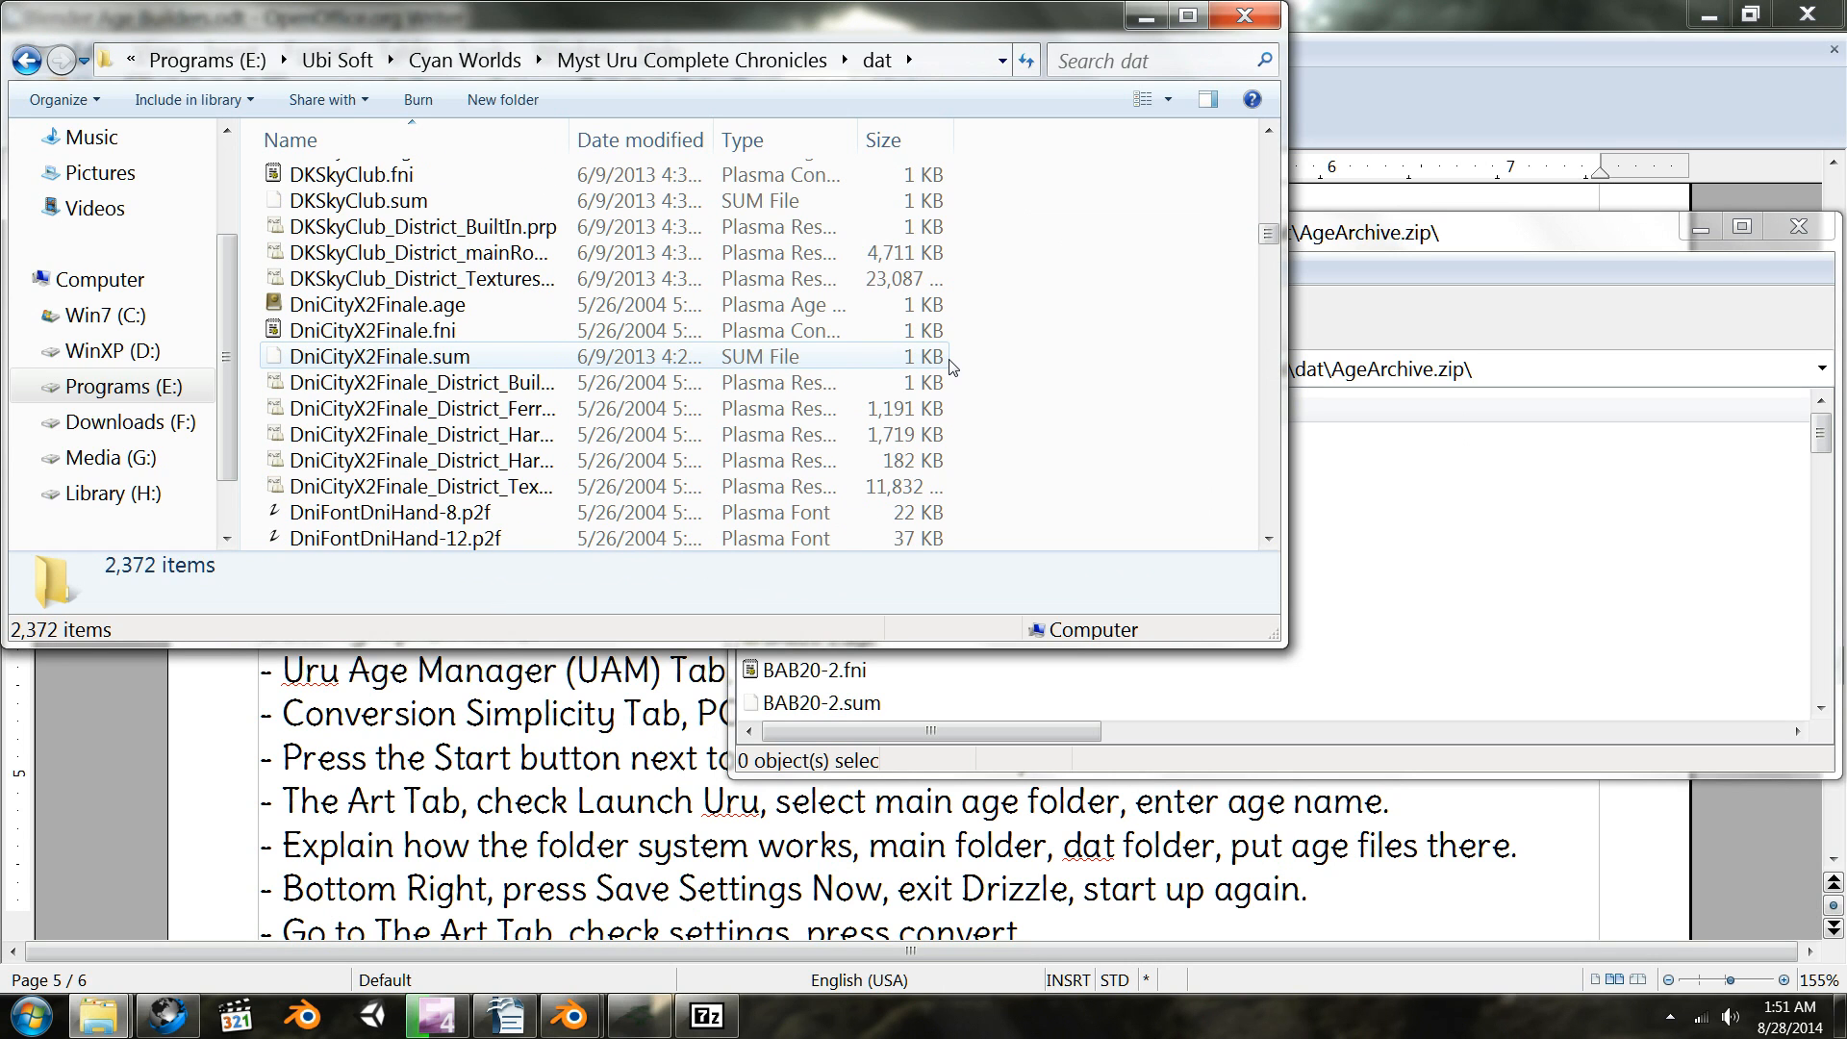
pyautogui.scroll(-3, 950, 365)
pyautogui.scroll(-7, 951, 365)
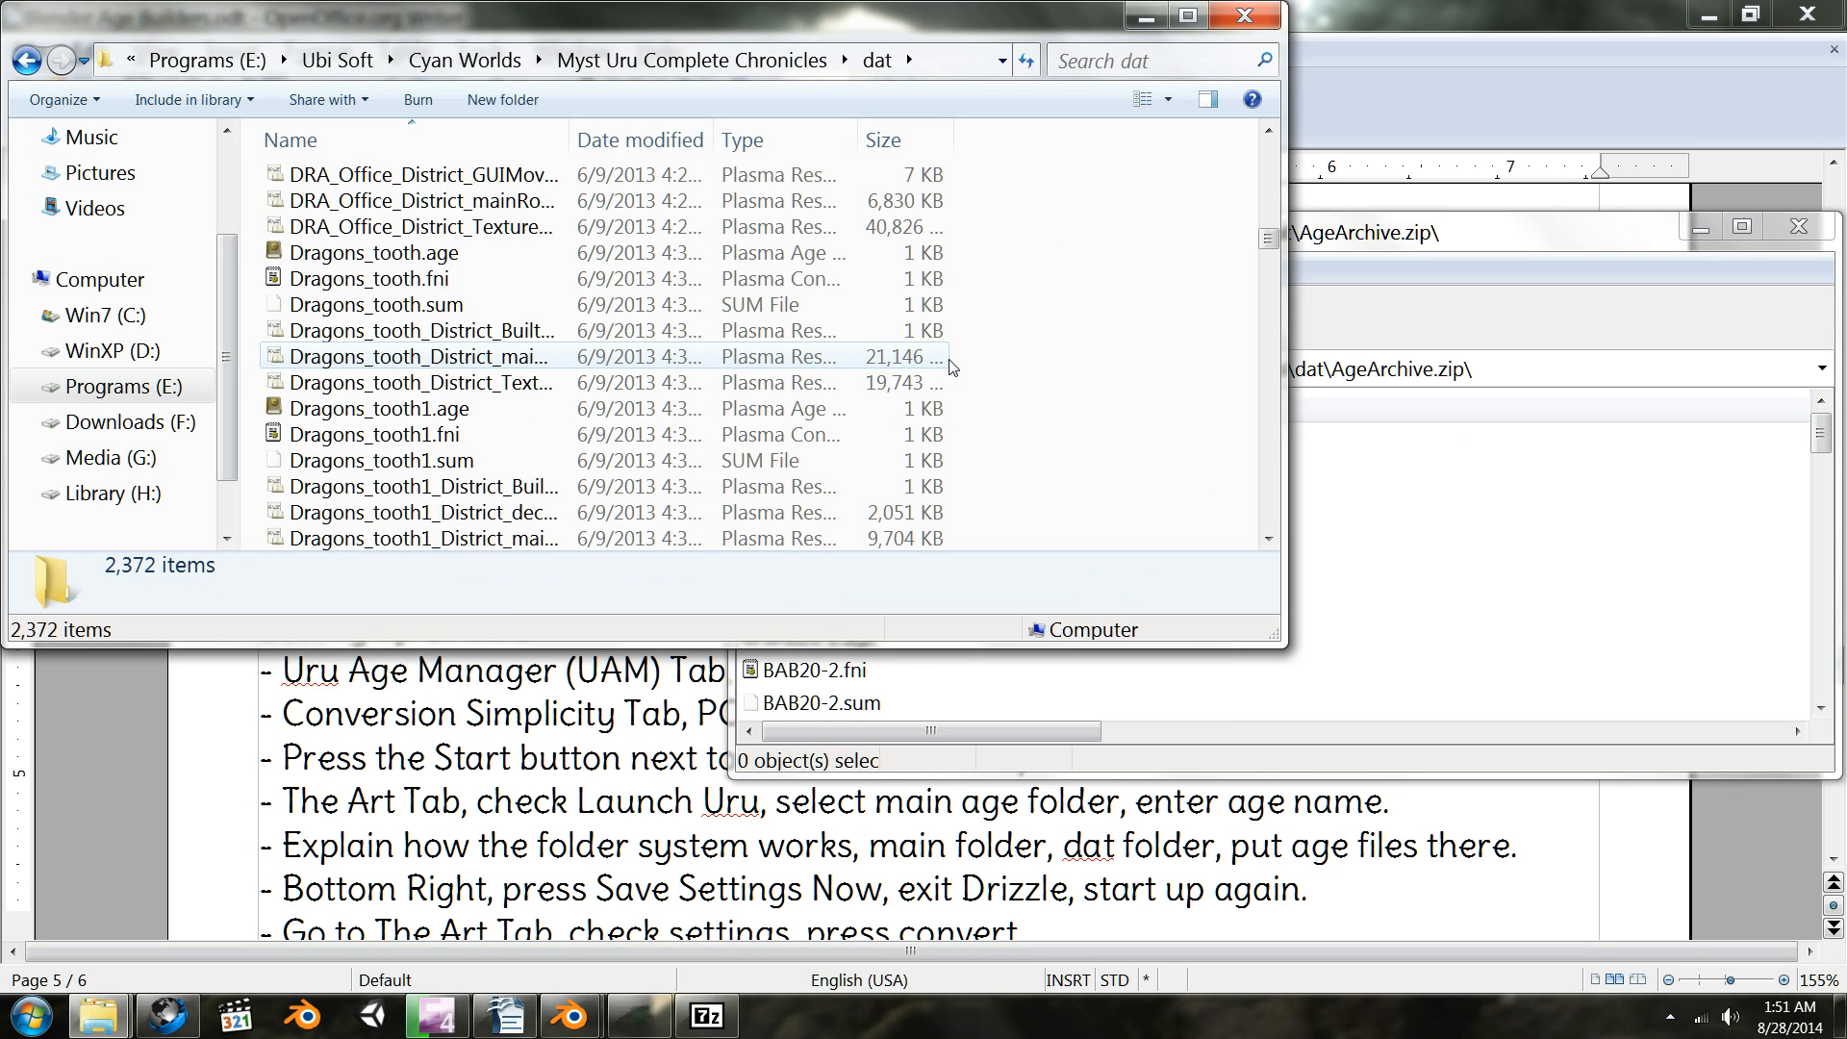
pyautogui.scroll(-8, 950, 365)
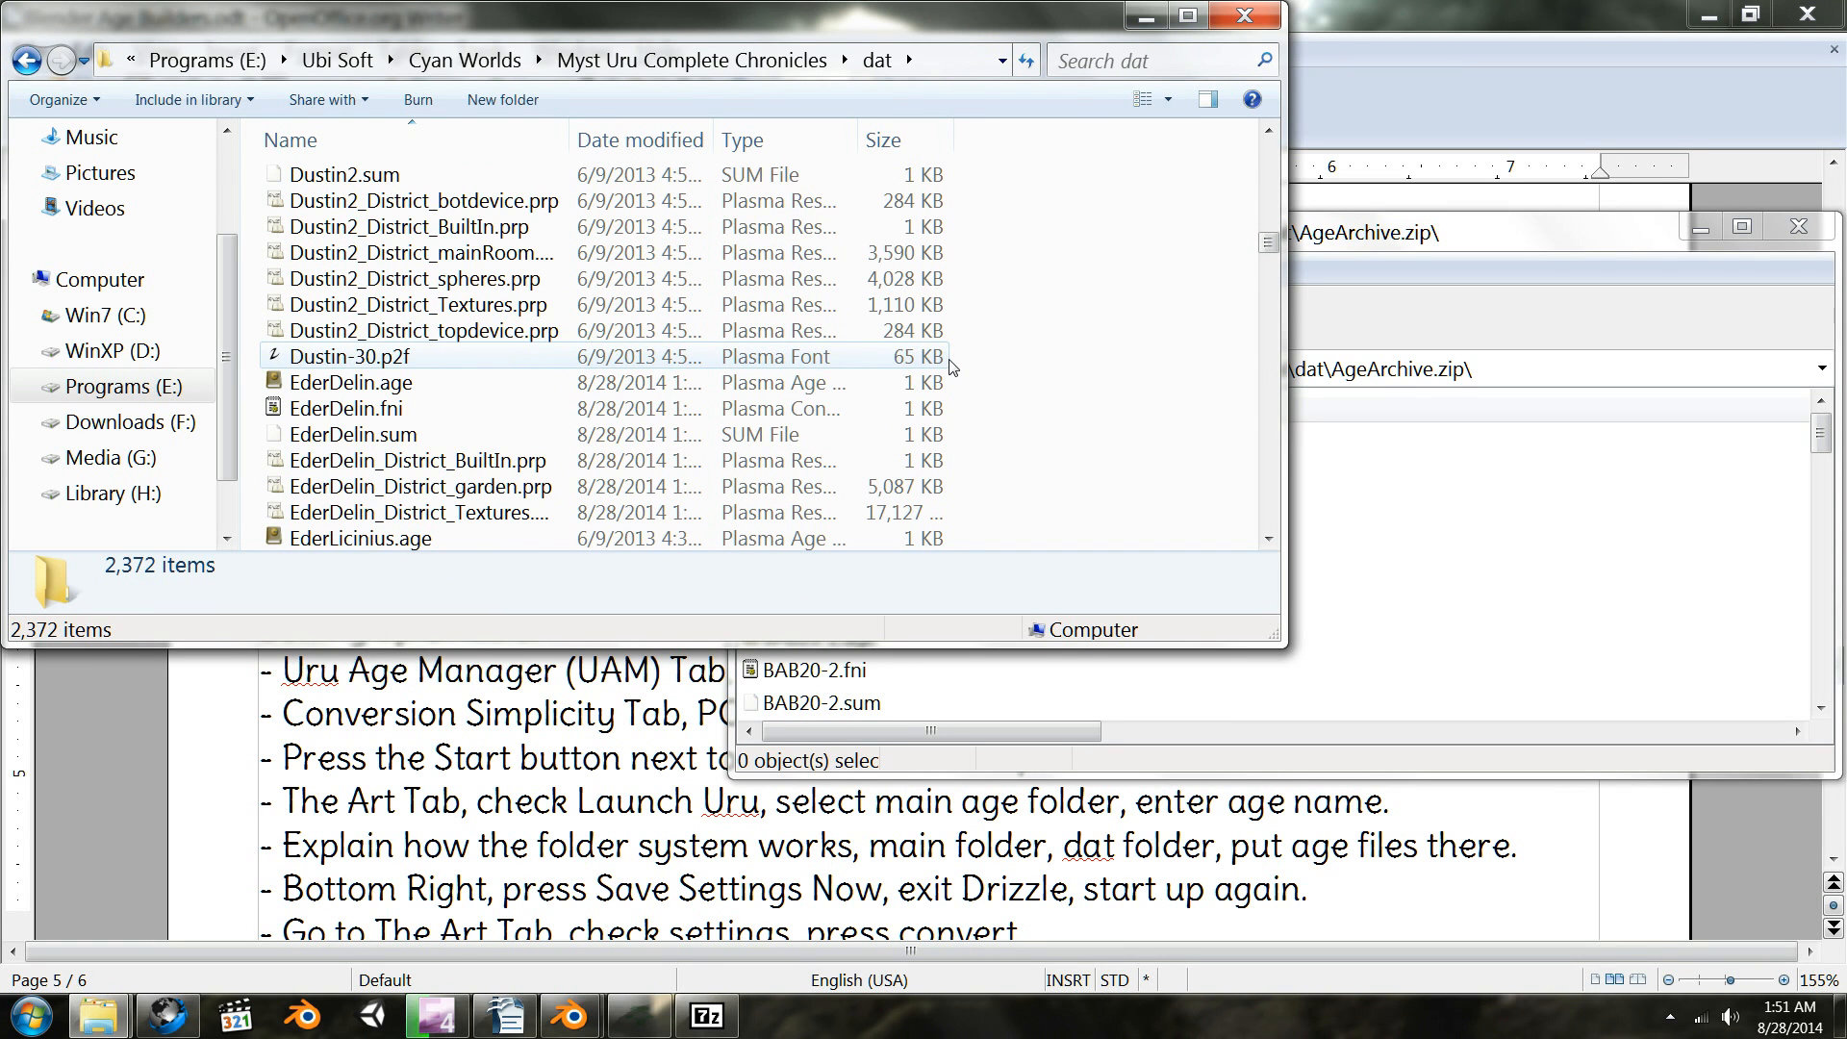
pyautogui.scroll(-2, 950, 365)
pyautogui.scroll(-3, 950, 365)
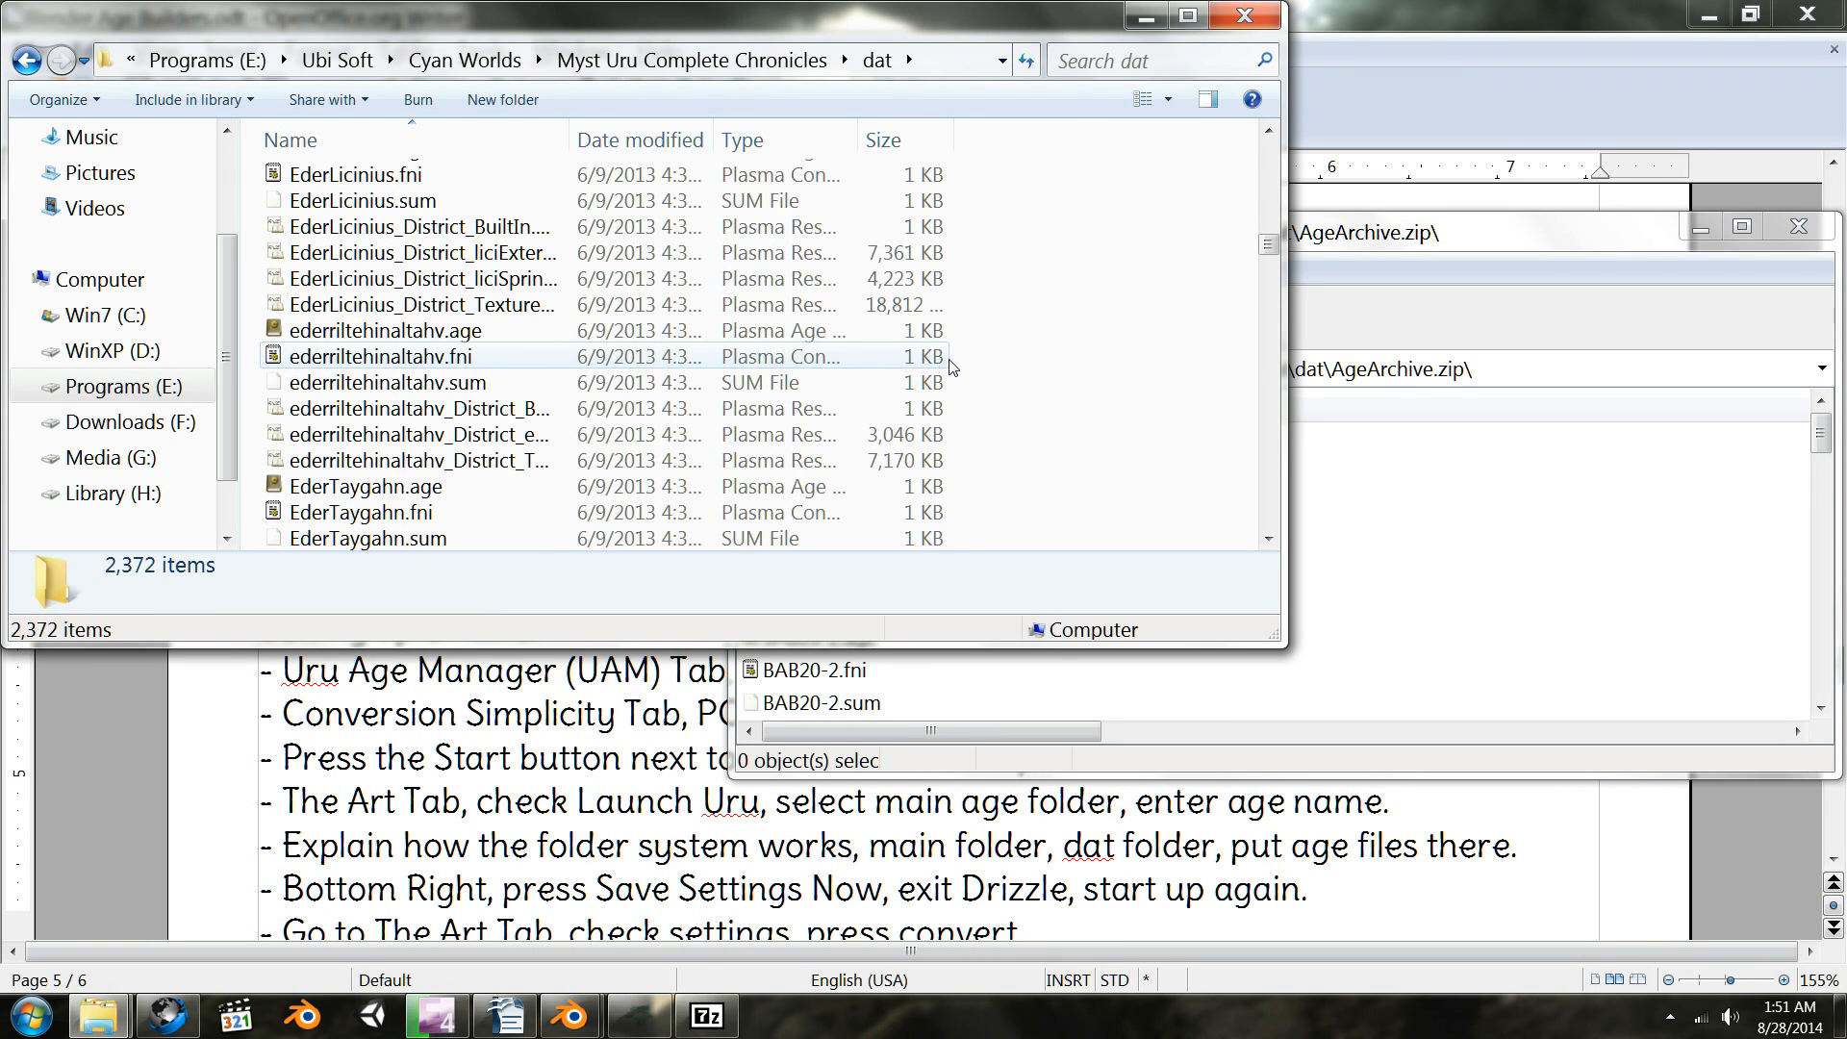
# - Fit the Name column to the full file names and check the dat folder's entries from EderLicinius to FehnirHouse for old ages
pyautogui.doubleClick(569, 143)
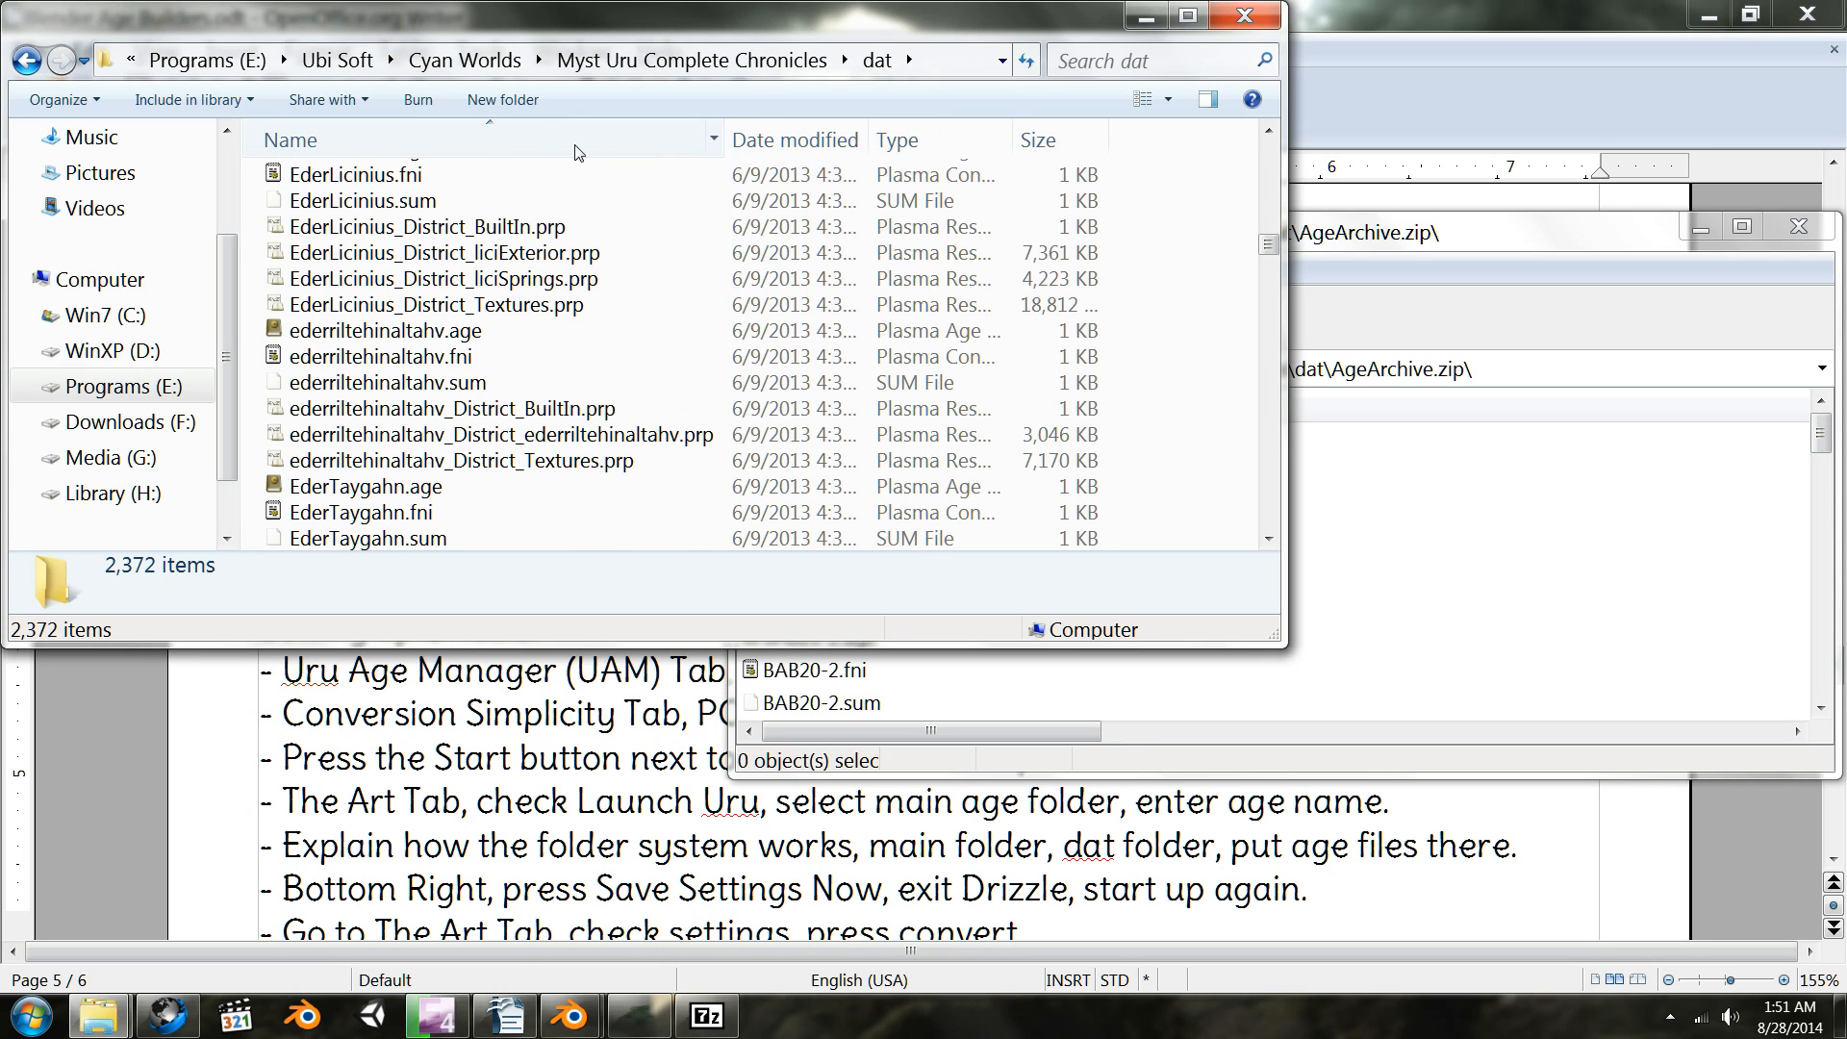
pyautogui.scroll(-4, 731, 330)
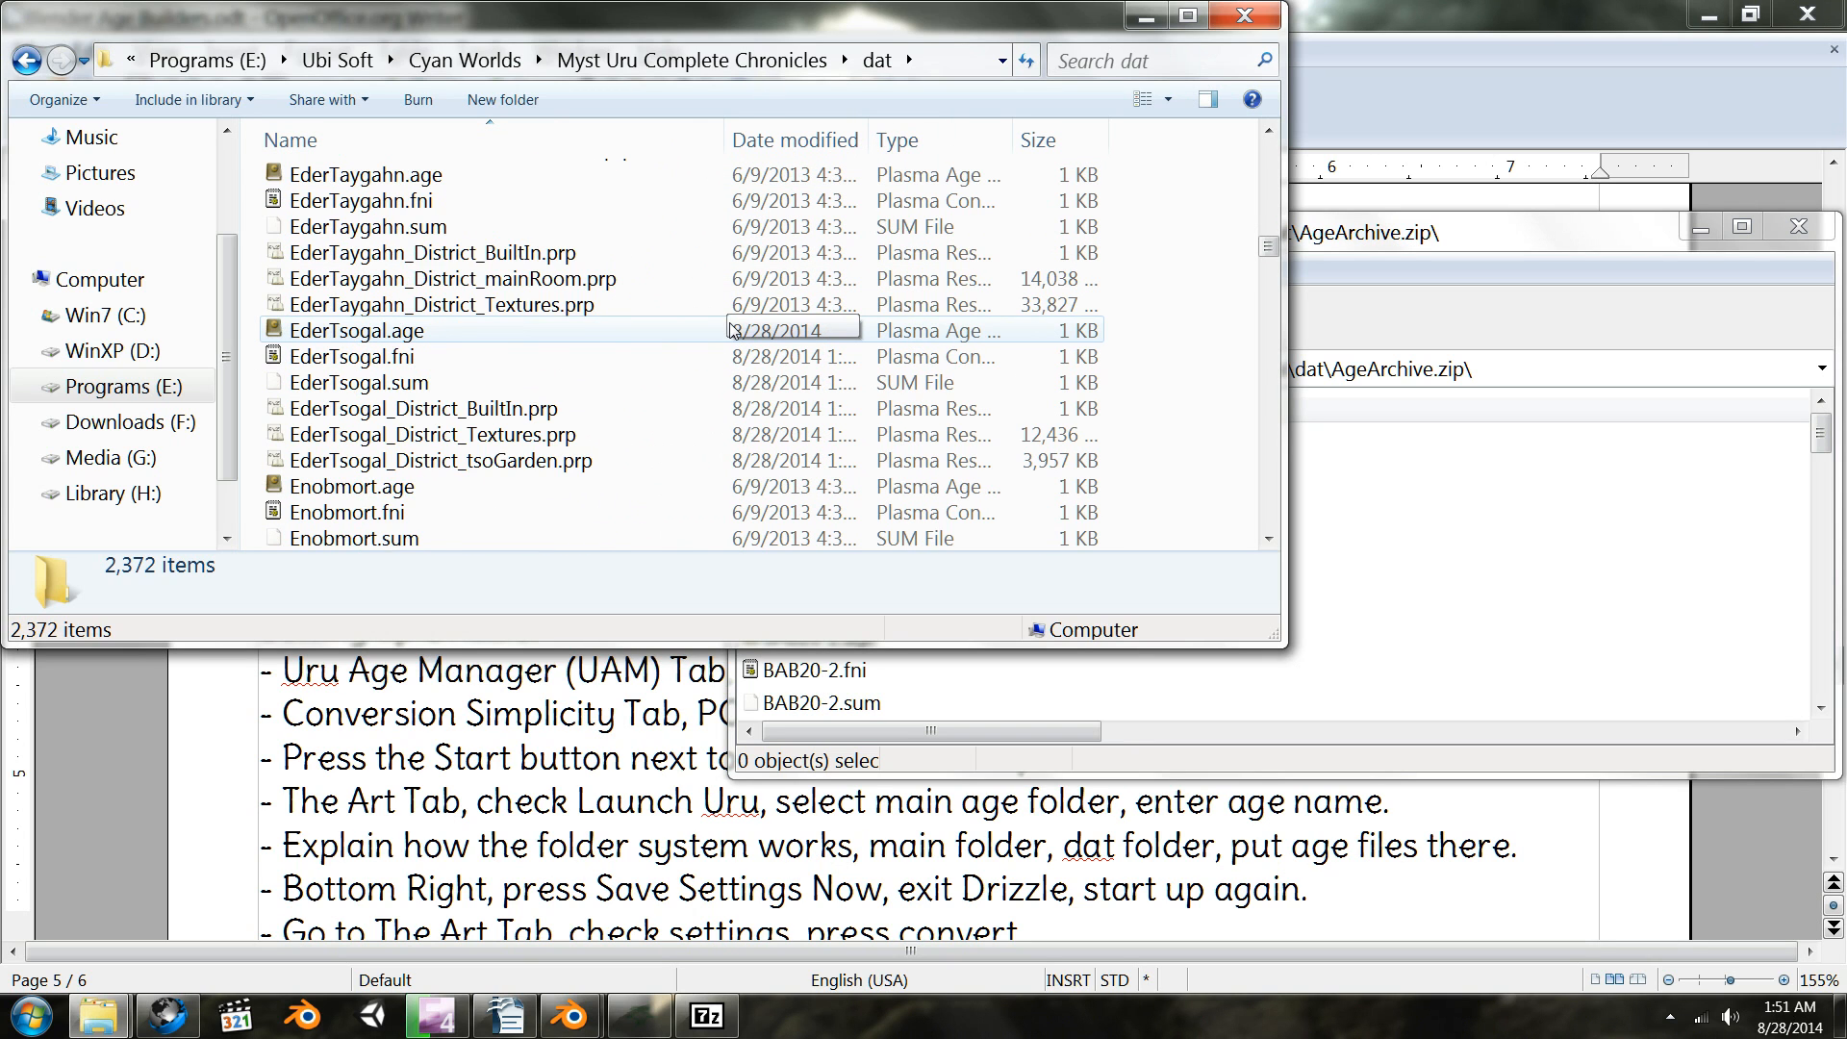
pyautogui.scroll(-3, 731, 330)
pyautogui.scroll(-3, 731, 330)
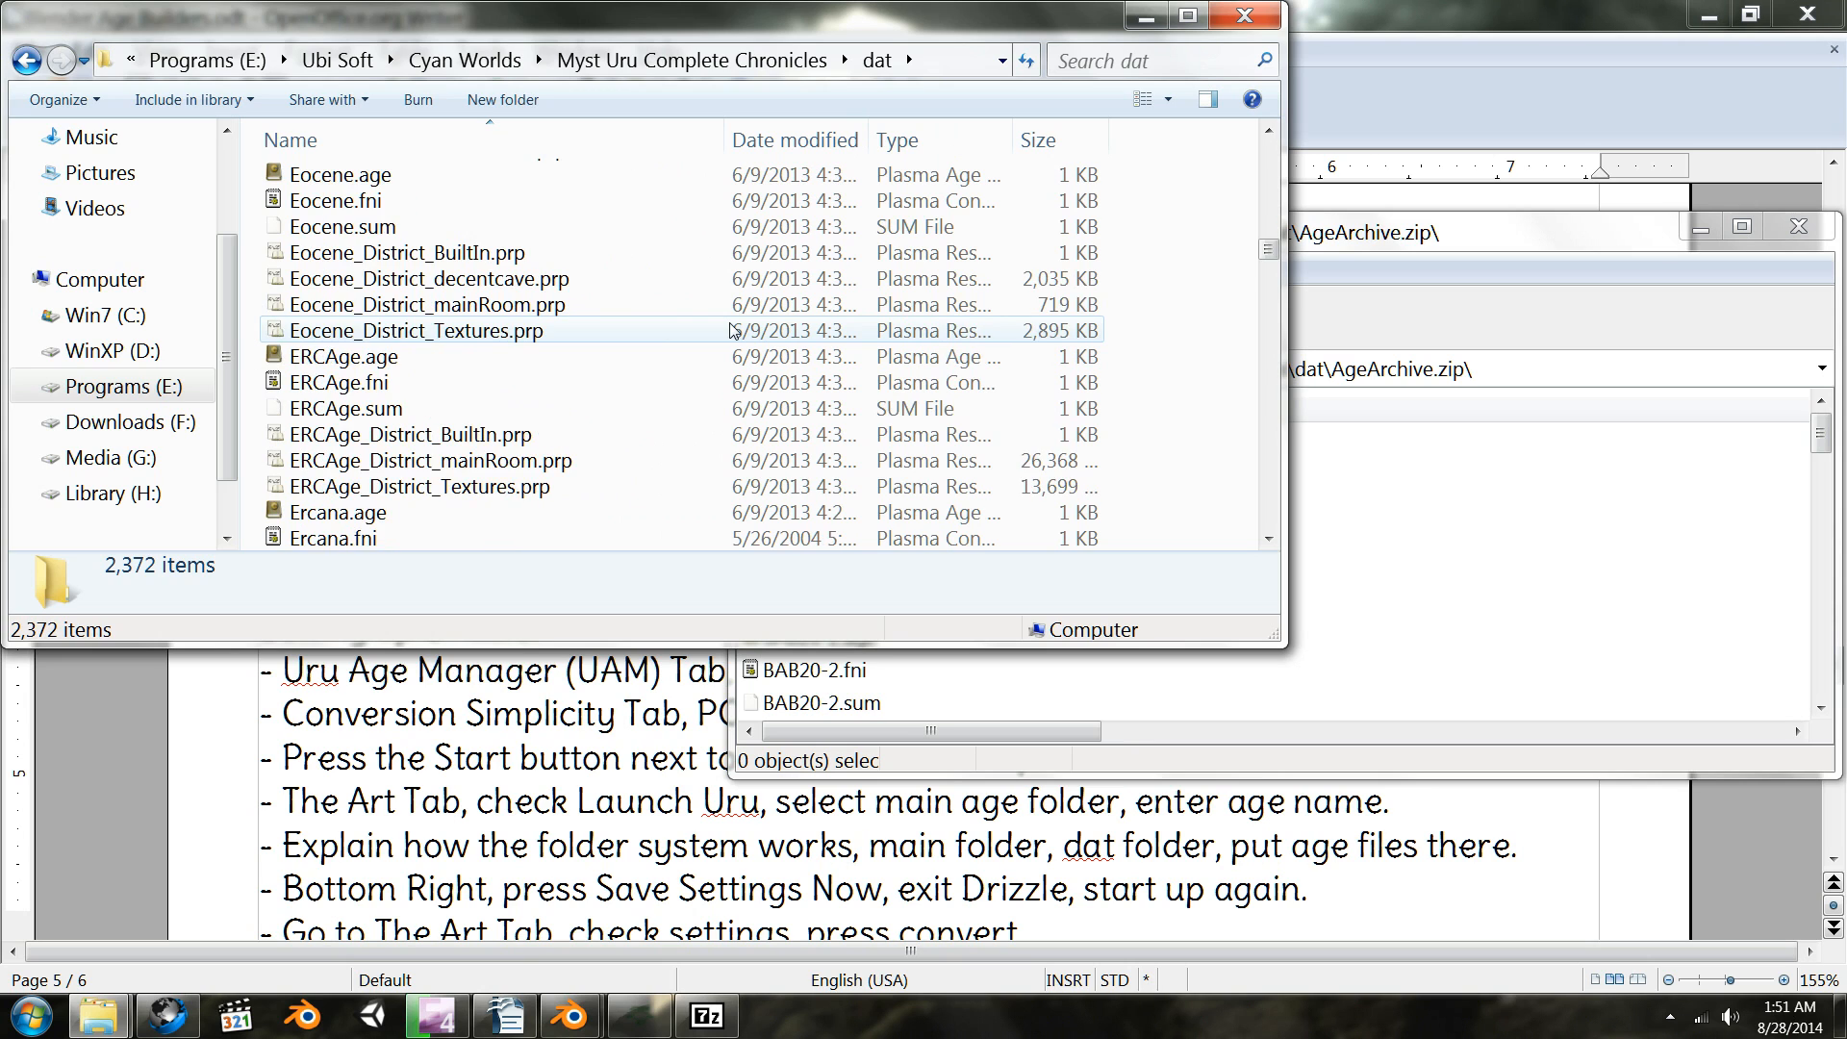
pyautogui.scroll(-10, 732, 330)
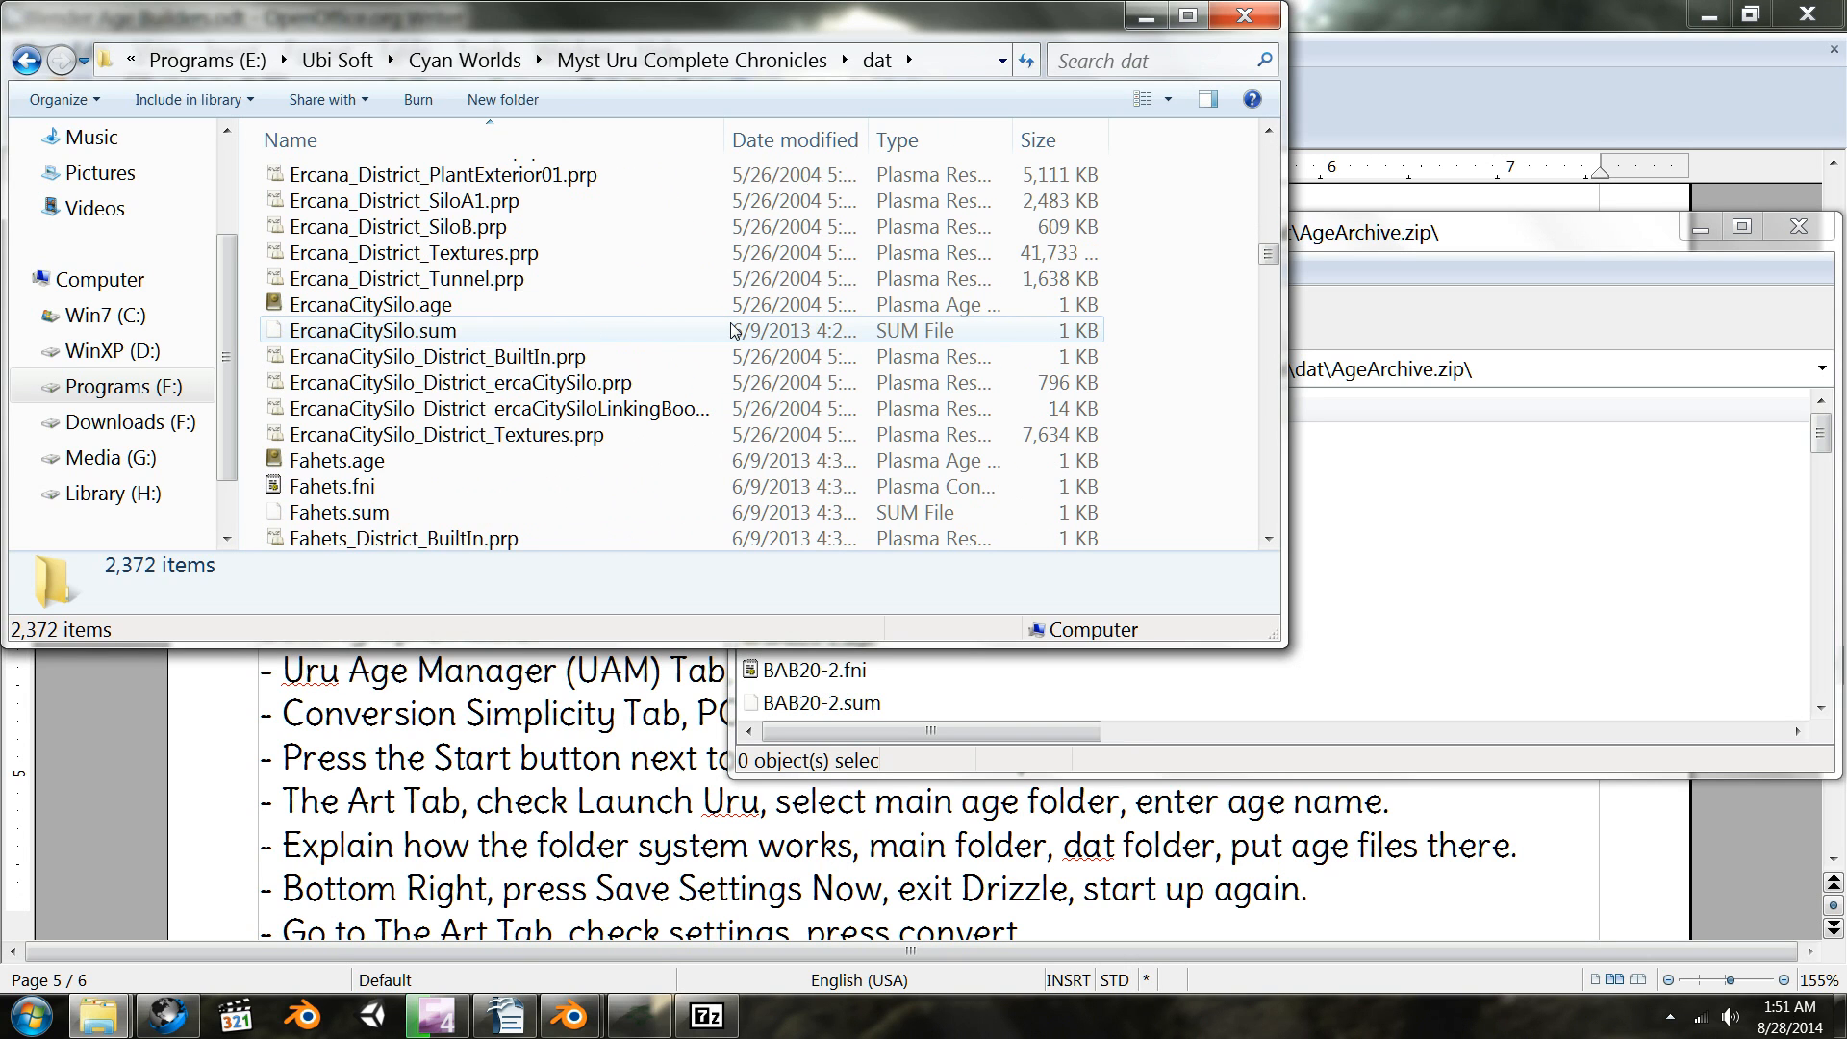
pyautogui.scroll(-2, 731, 330)
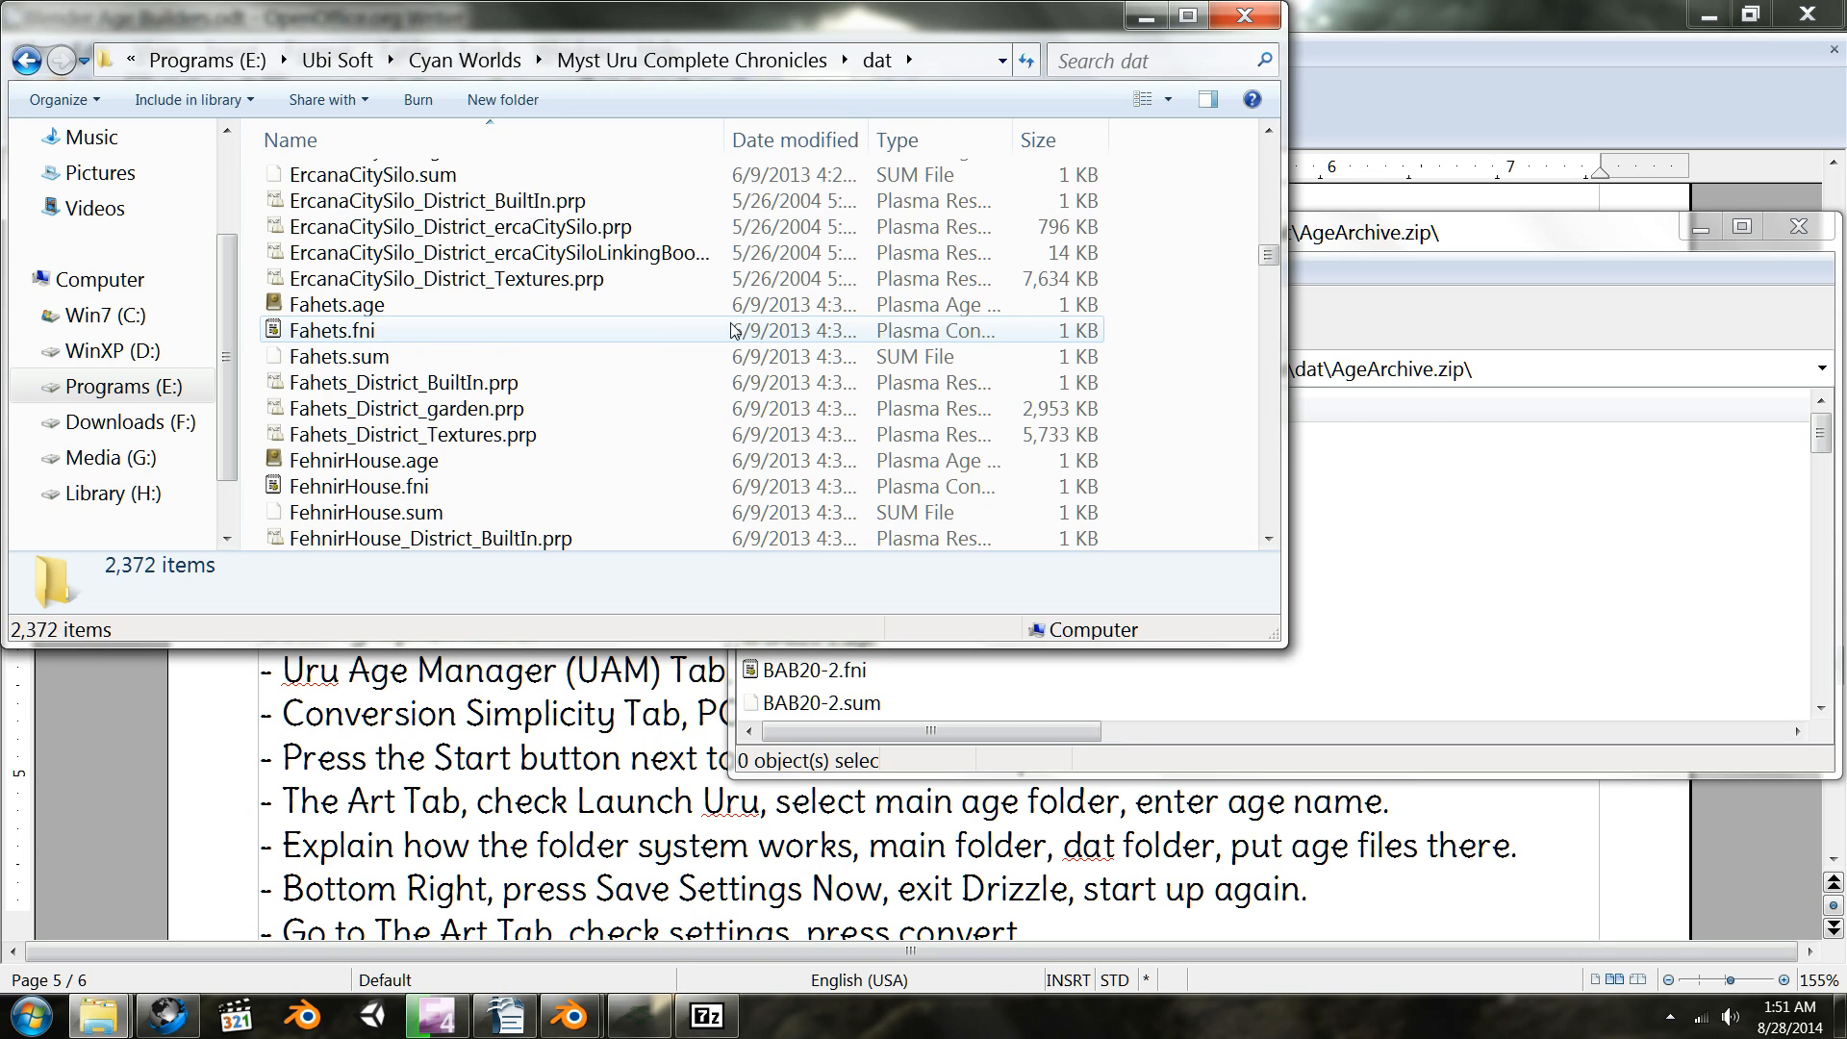
# - Add the To Do line "Using Drizzle to explore other ages, import to Blender." to the Part 8 notes in OpenOffice Writer, then minimize the document
pyautogui.click(530, 693)
pyautogui.scroll(2, 530, 693)
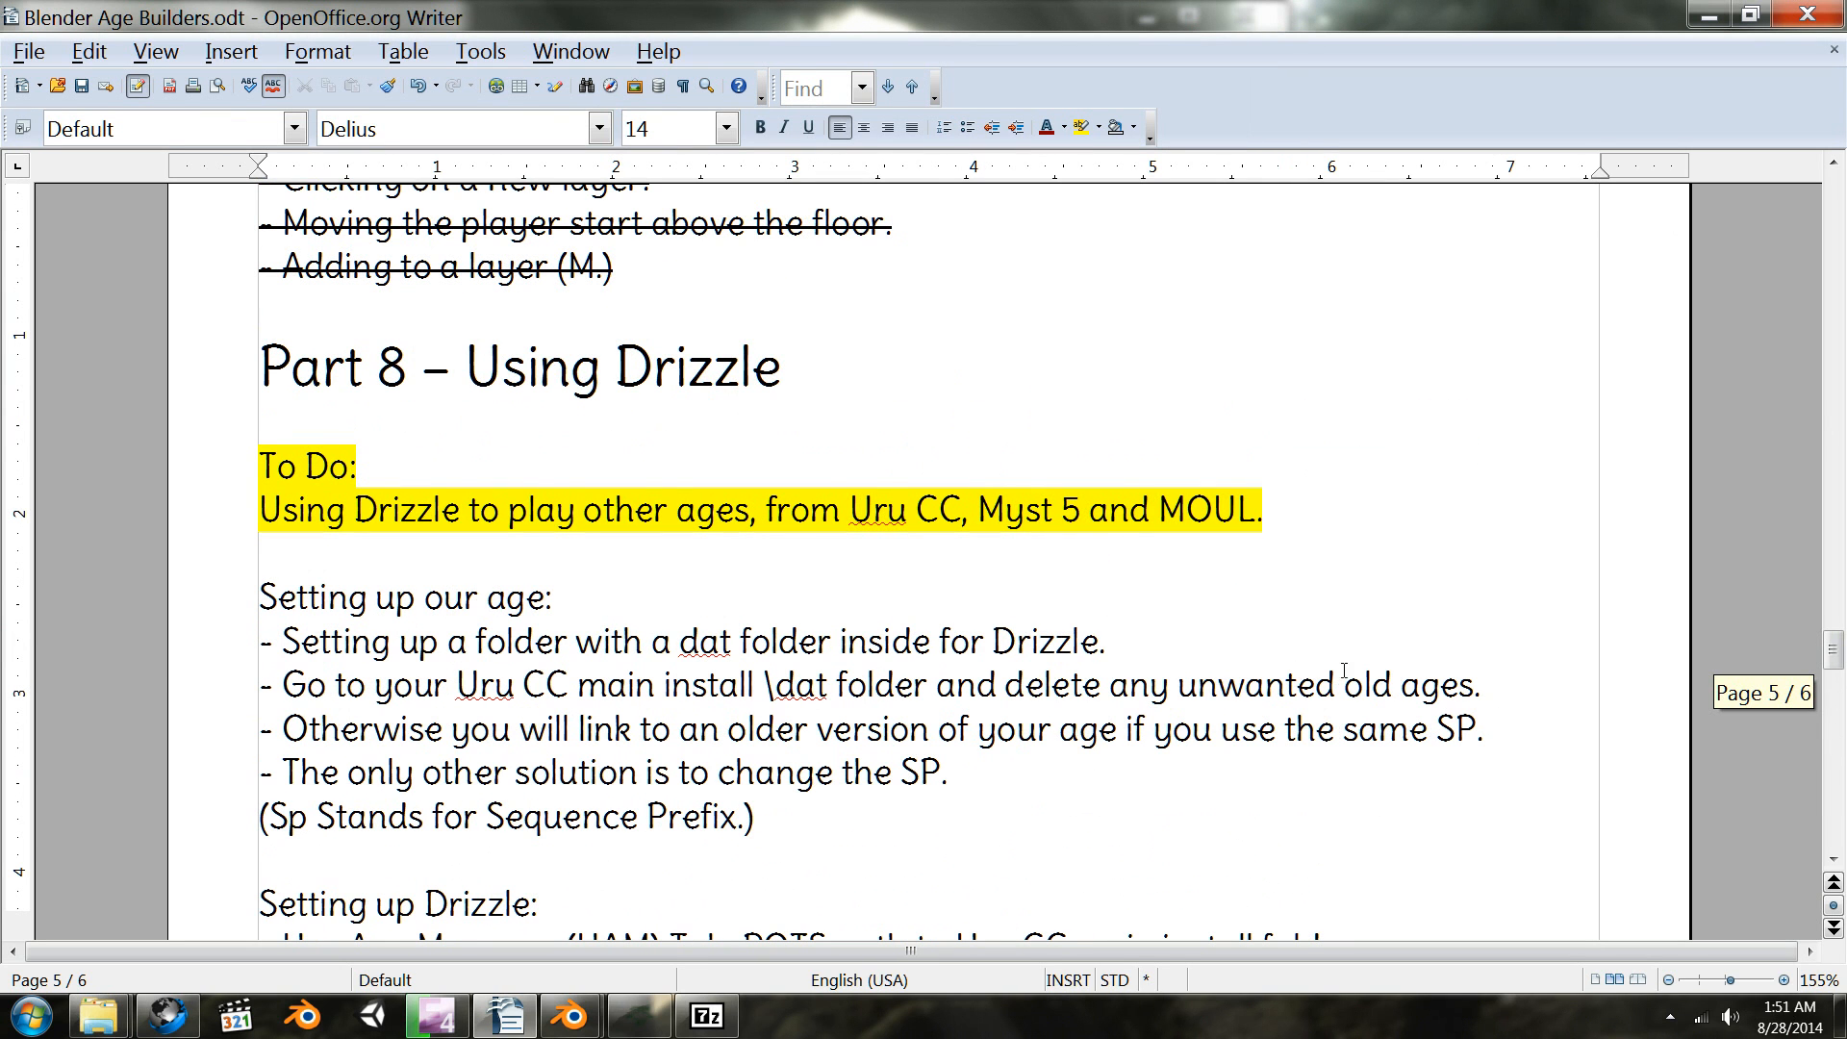
pyautogui.click(1316, 485)
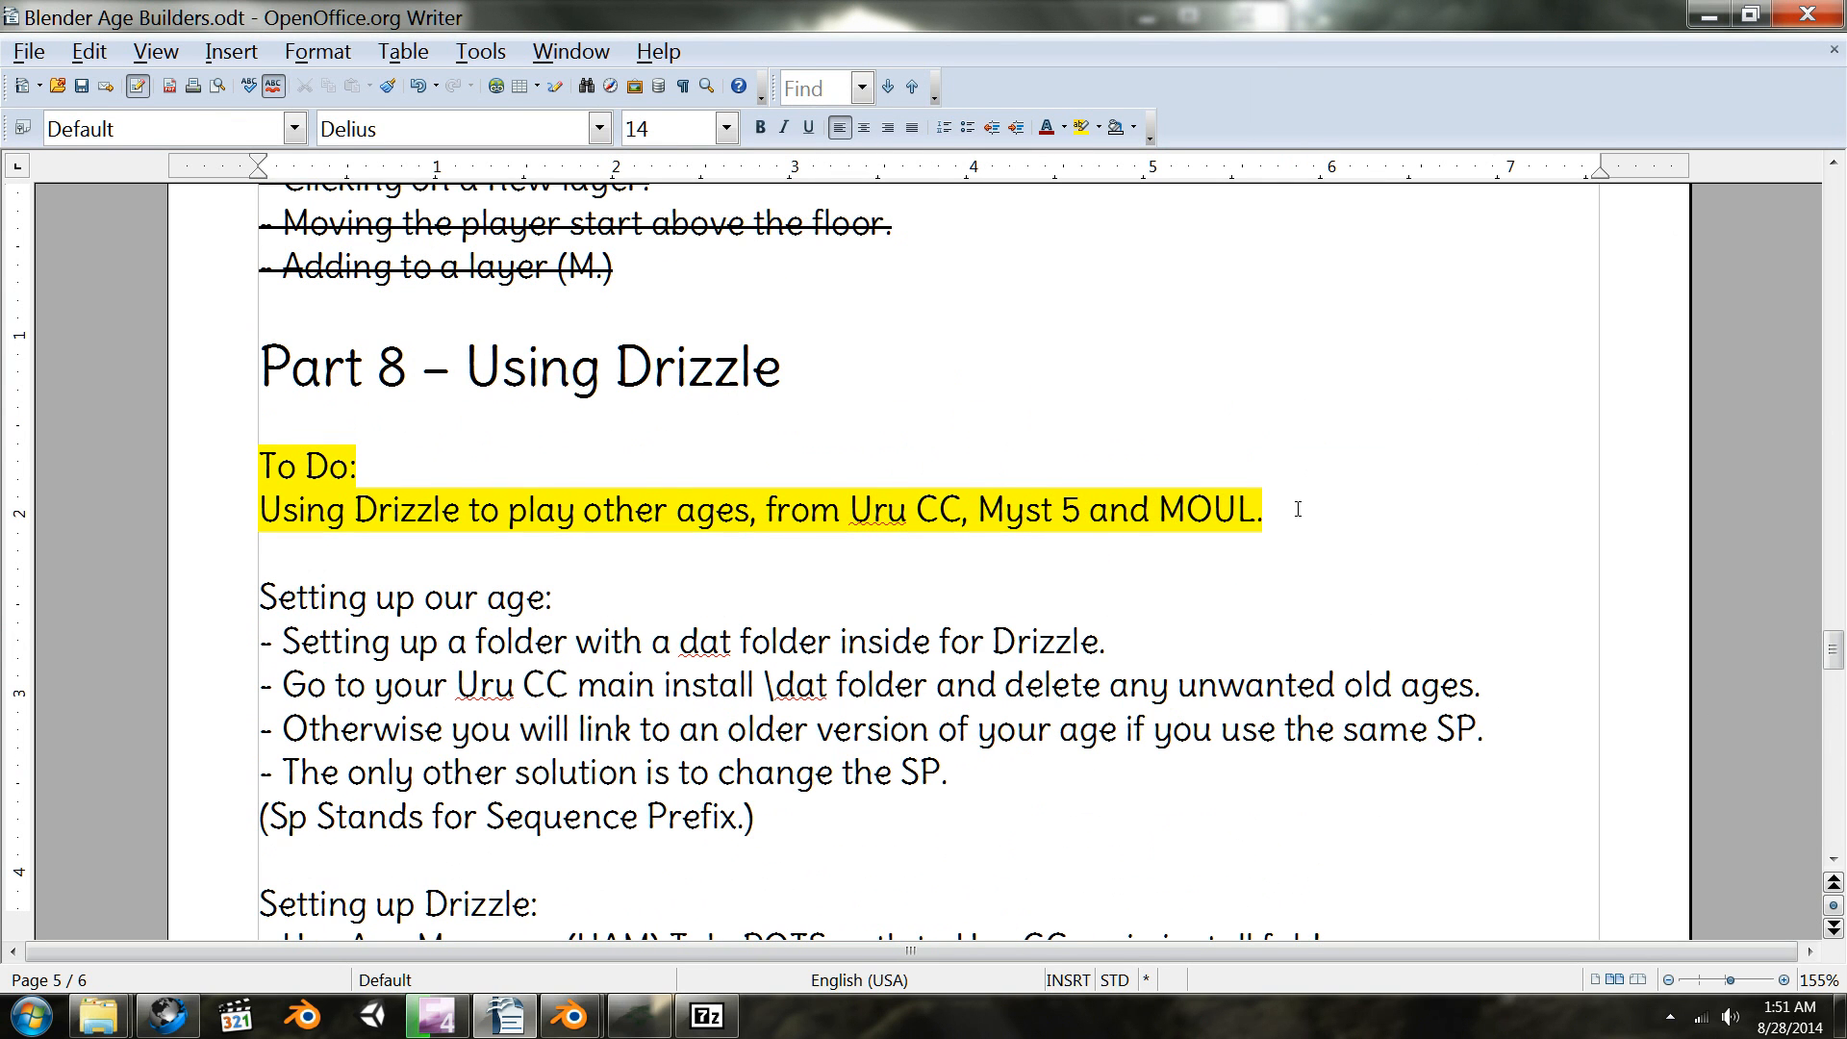
pyautogui.press('Return')
pyautogui.write('Using')
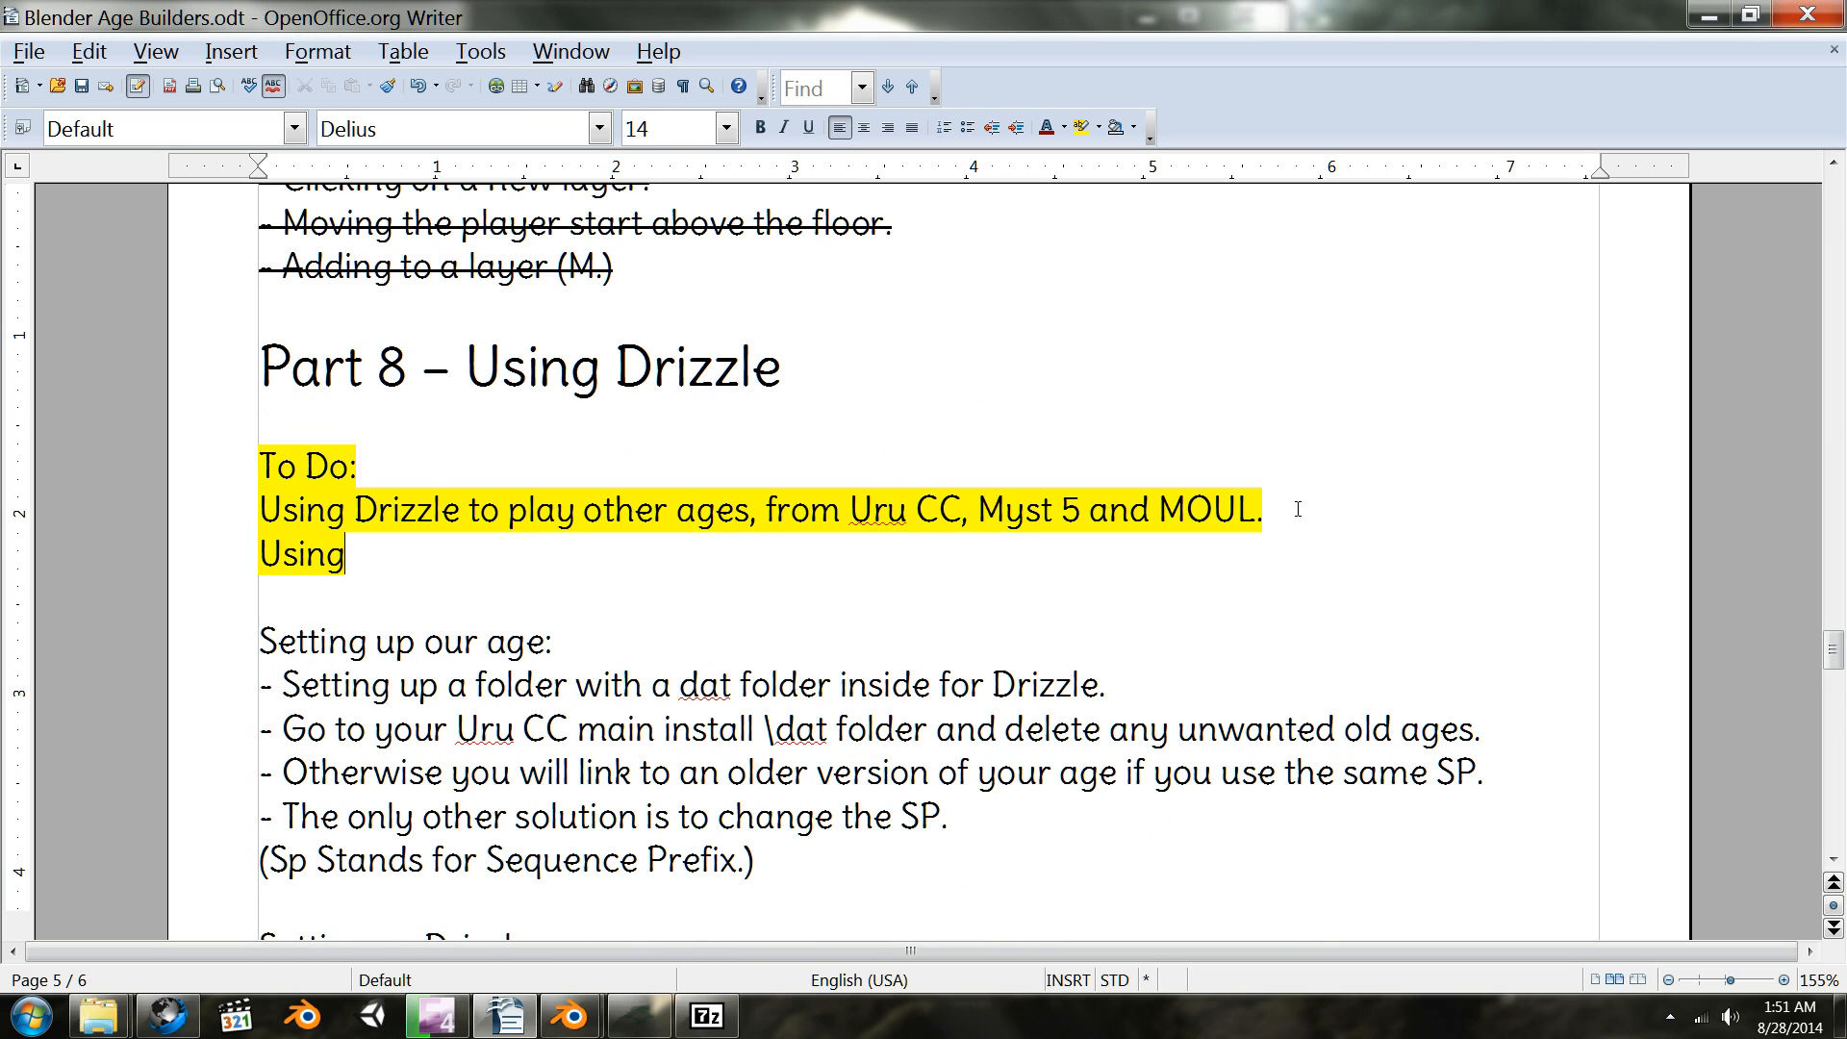
pyautogui.write(' Drizzle')
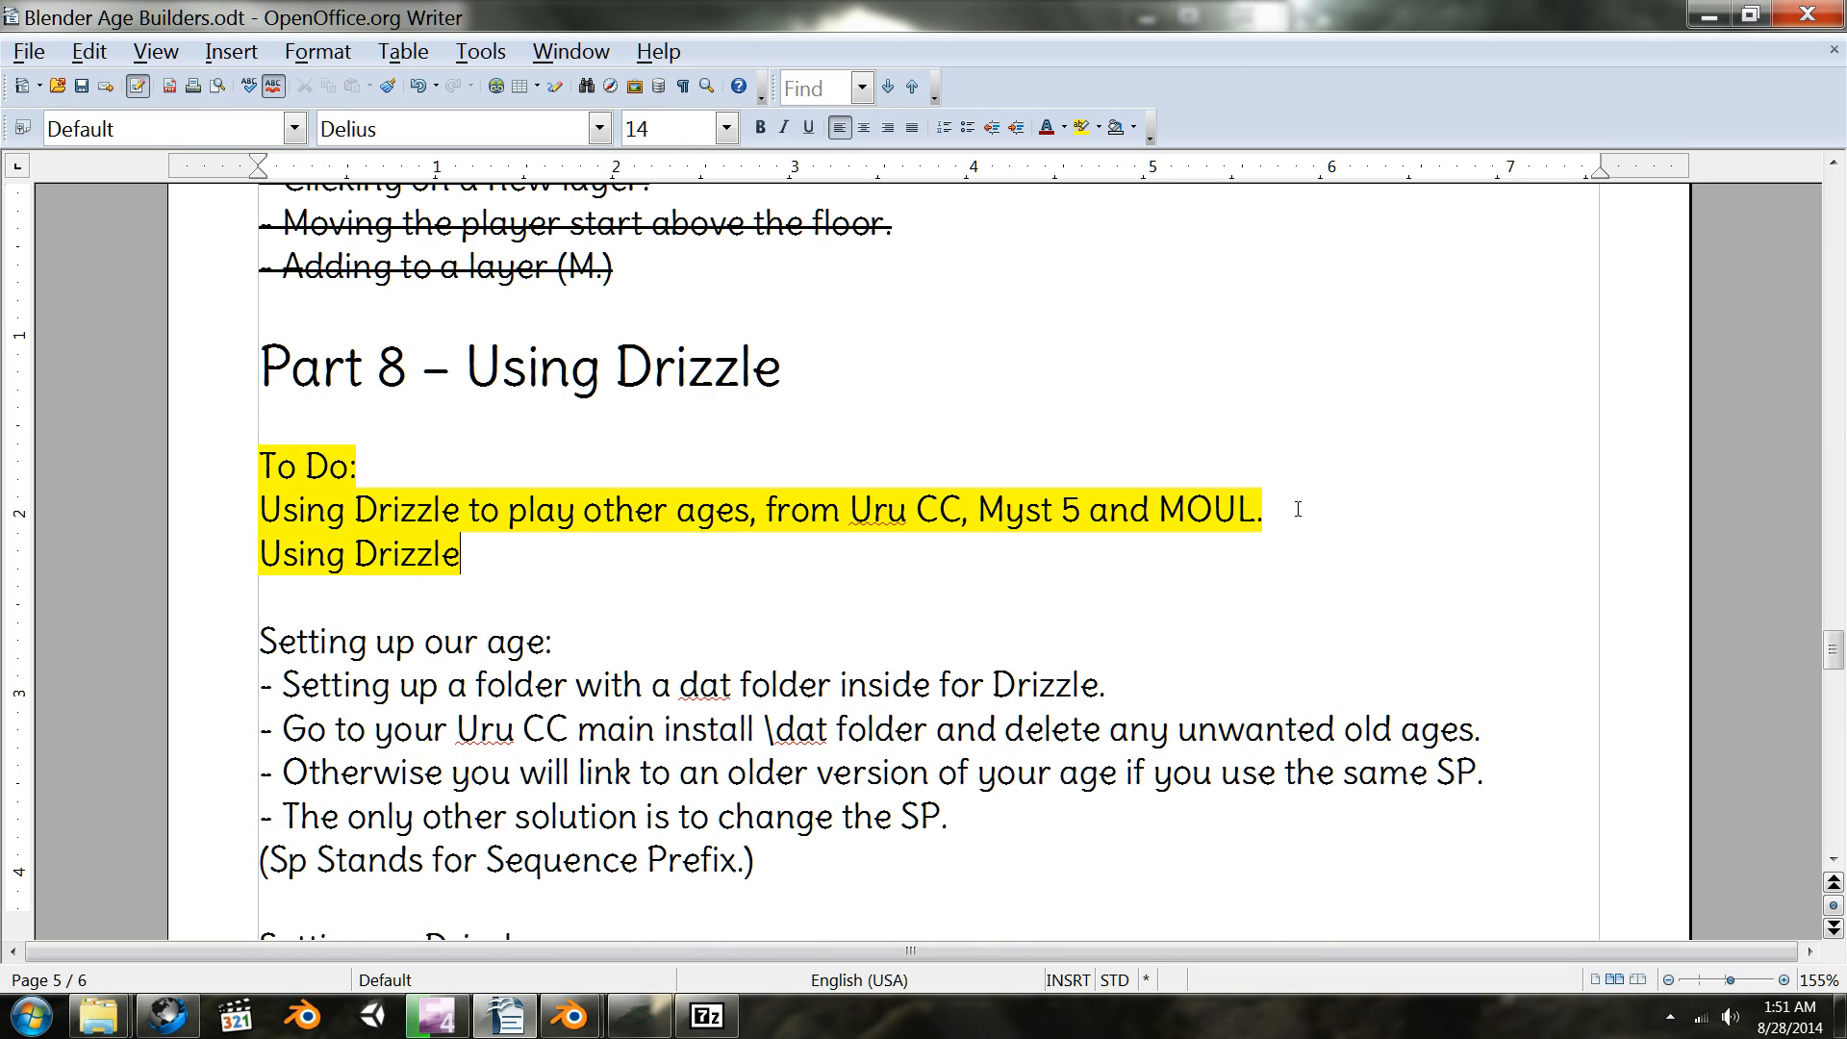
pyautogui.write(' to explor')
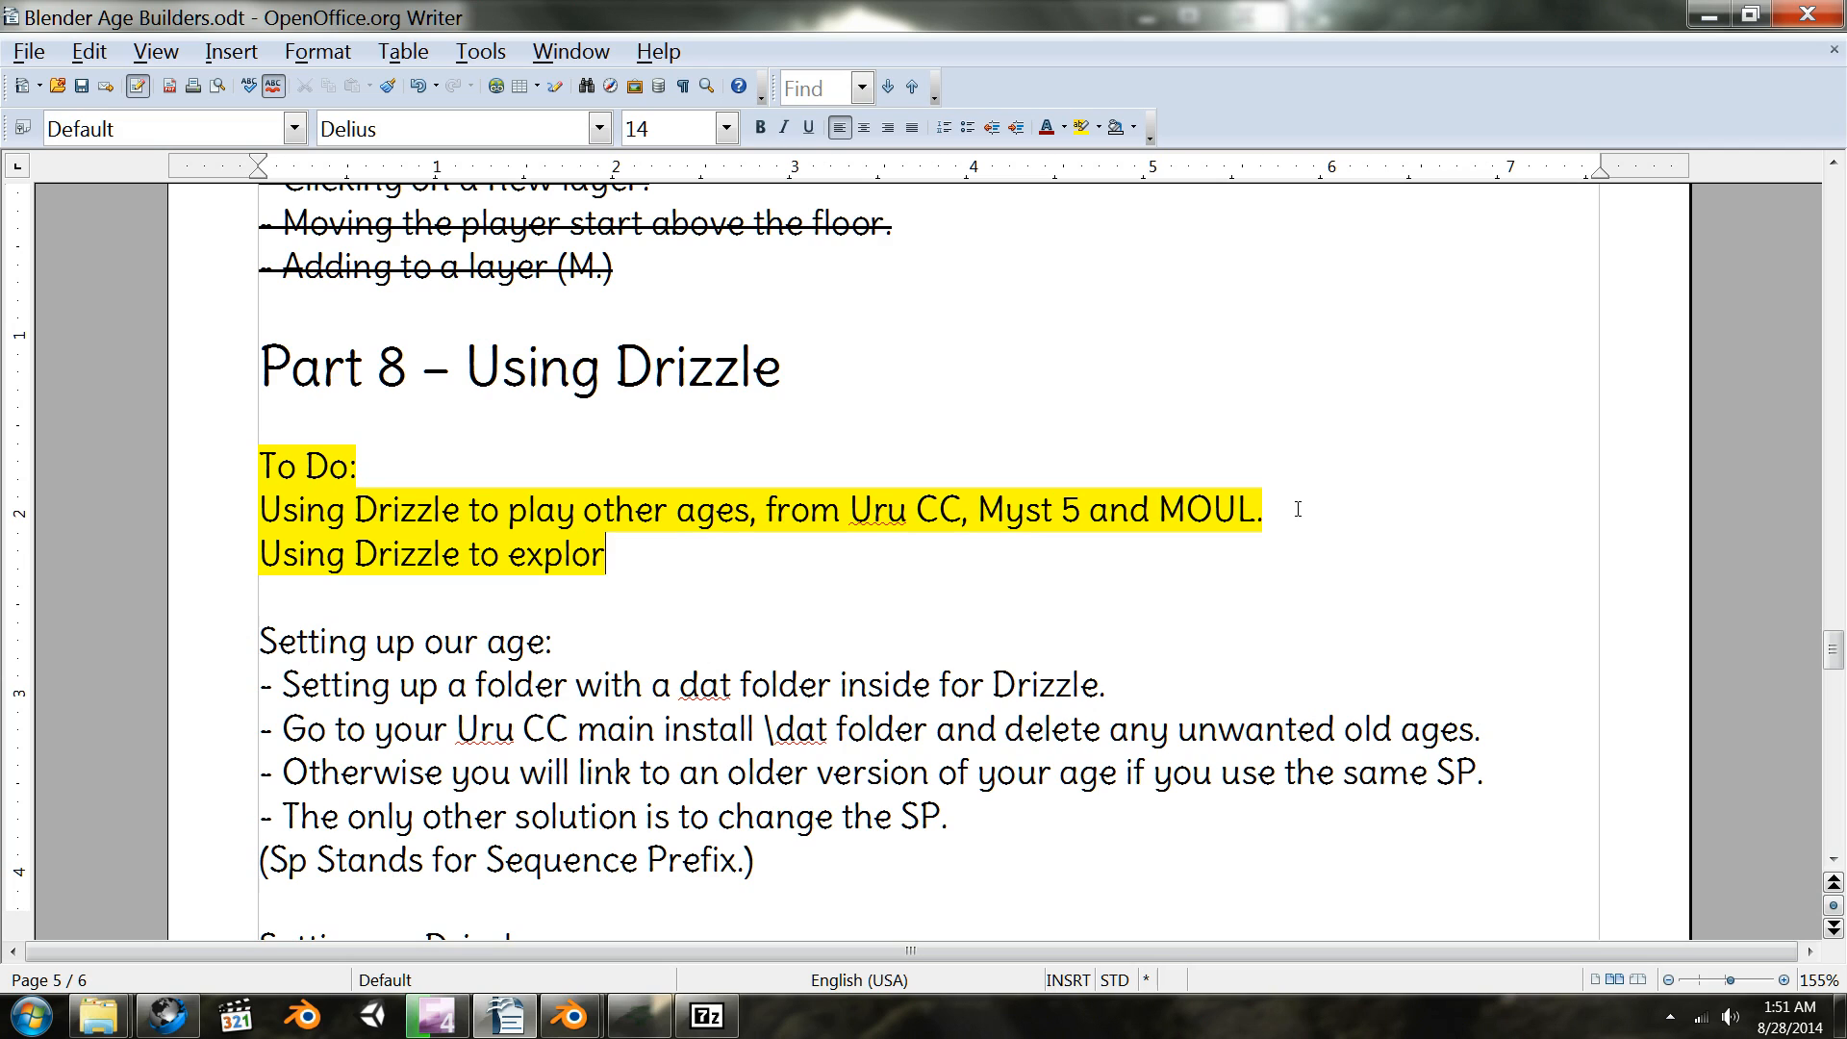
pyautogui.write('e other ages, ')
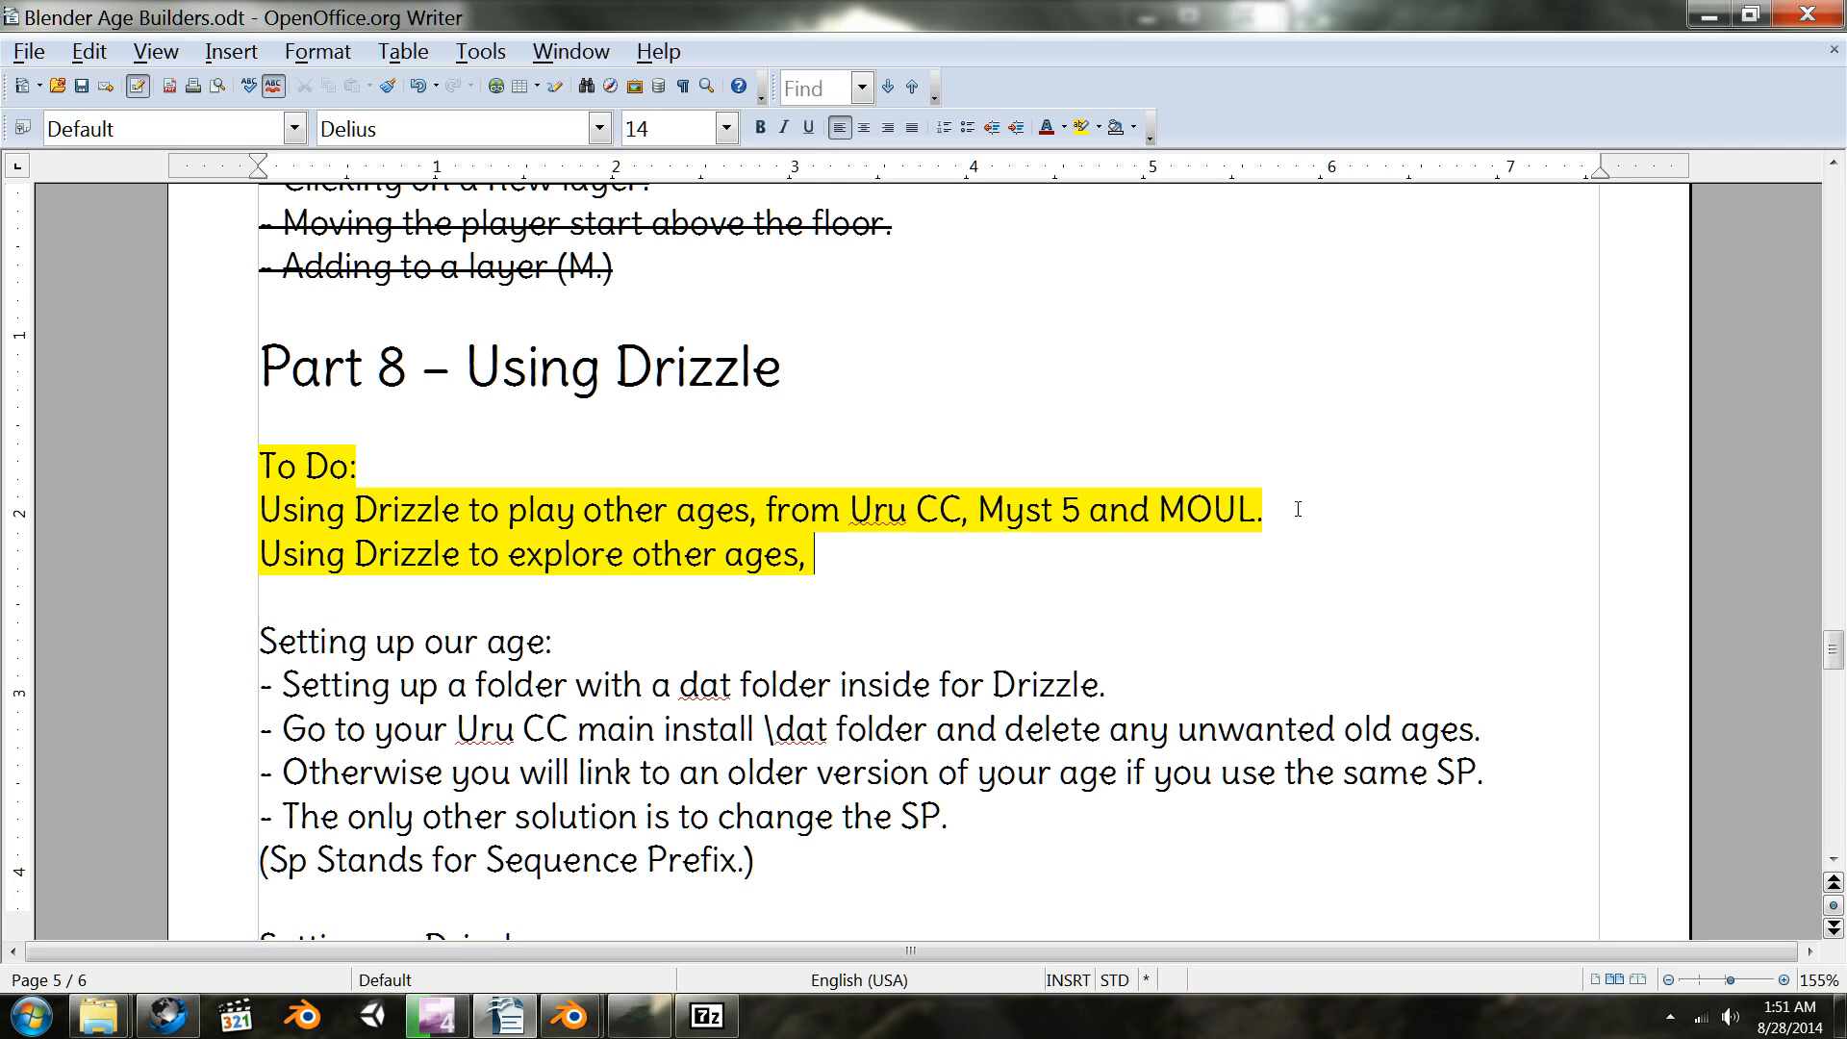
pyautogui.write('import to ')
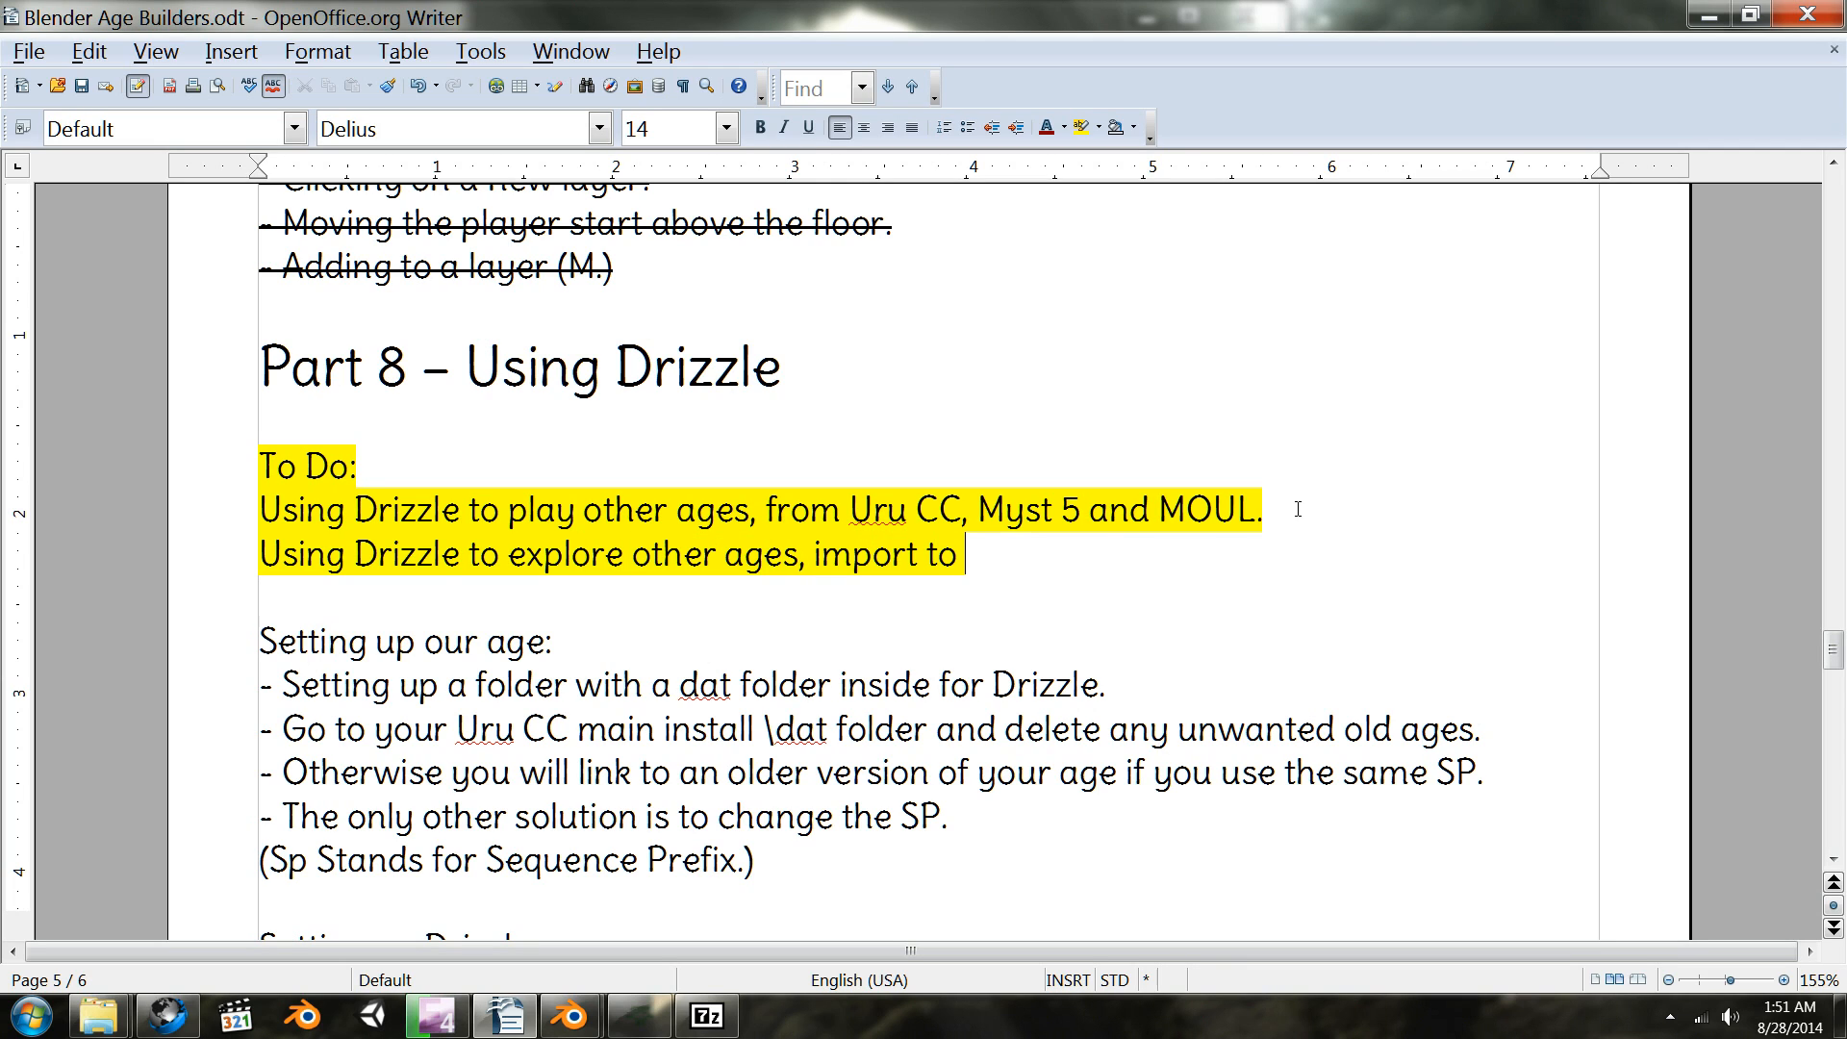
pyautogui.write('Blender')
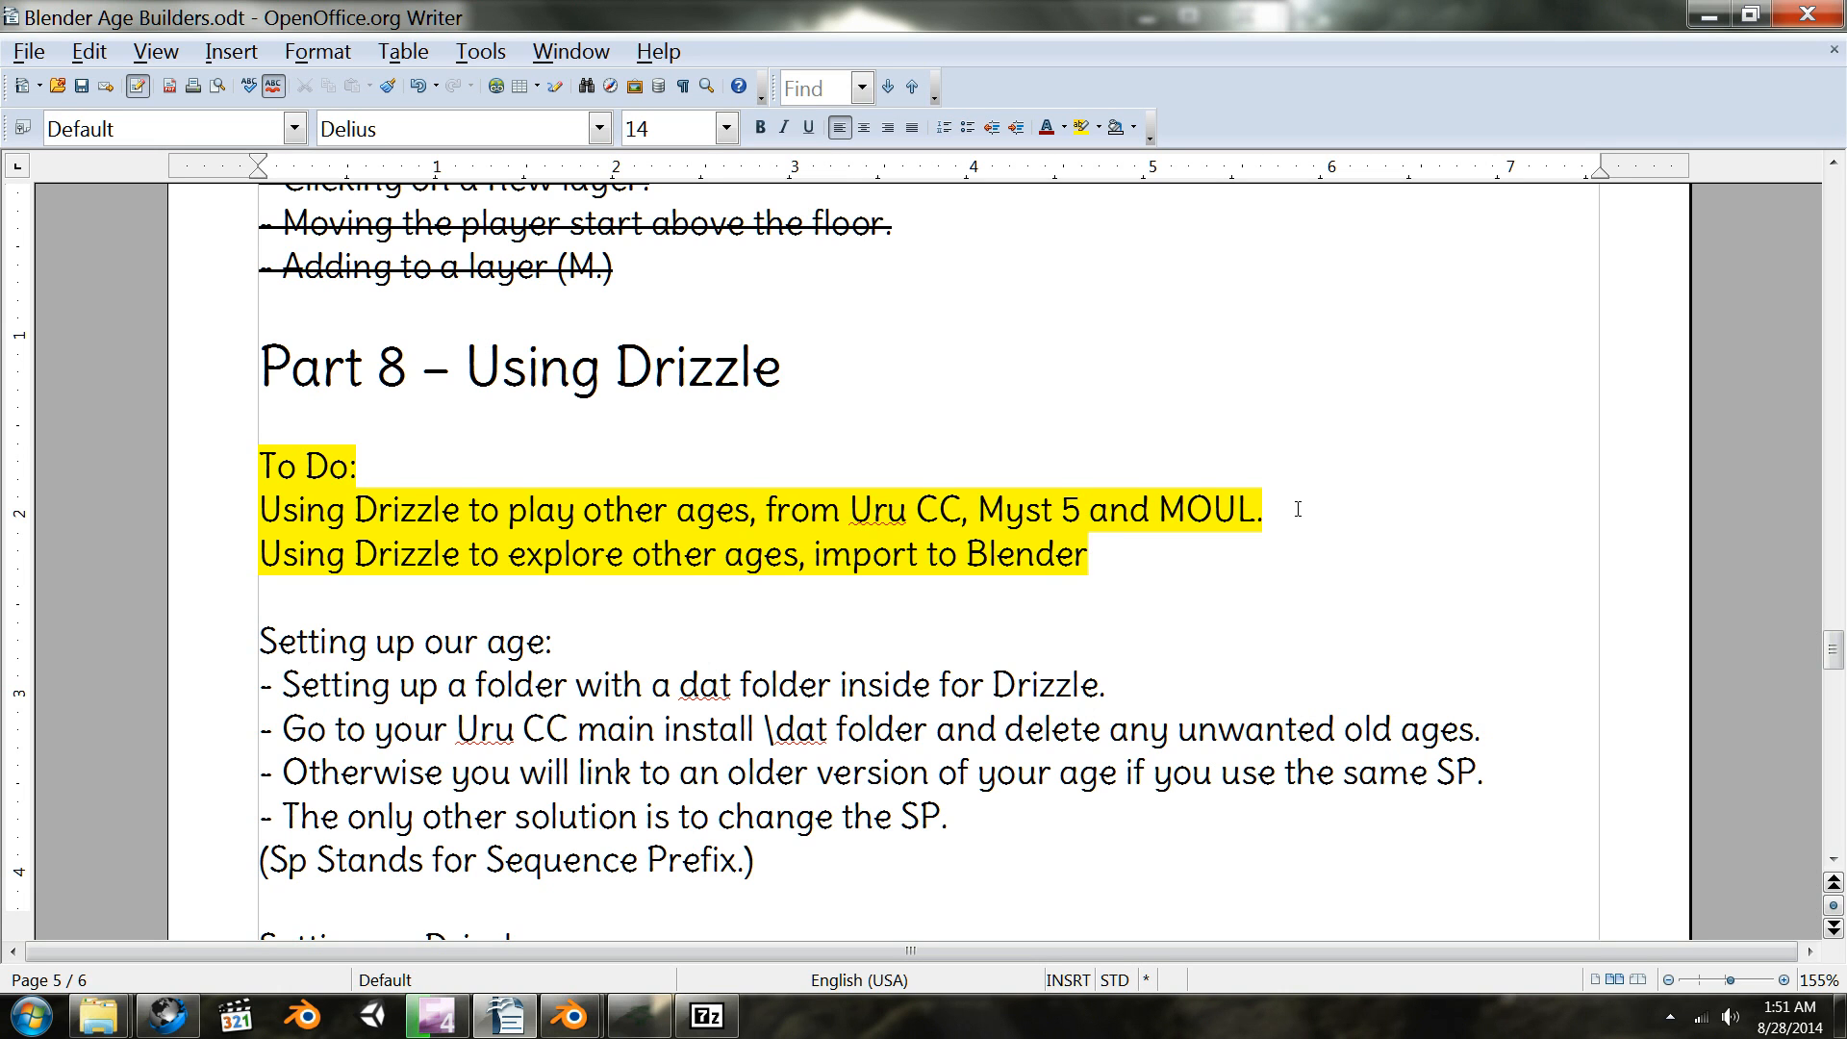
pyautogui.write('.')
pyautogui.click(1730, 11)
# - Copy all FirstAge files, from FirstAge.age through FirstAge_District_Textures.prp, from the dat folder into the open AgeArchive.zip
pyautogui.click(617, 278)
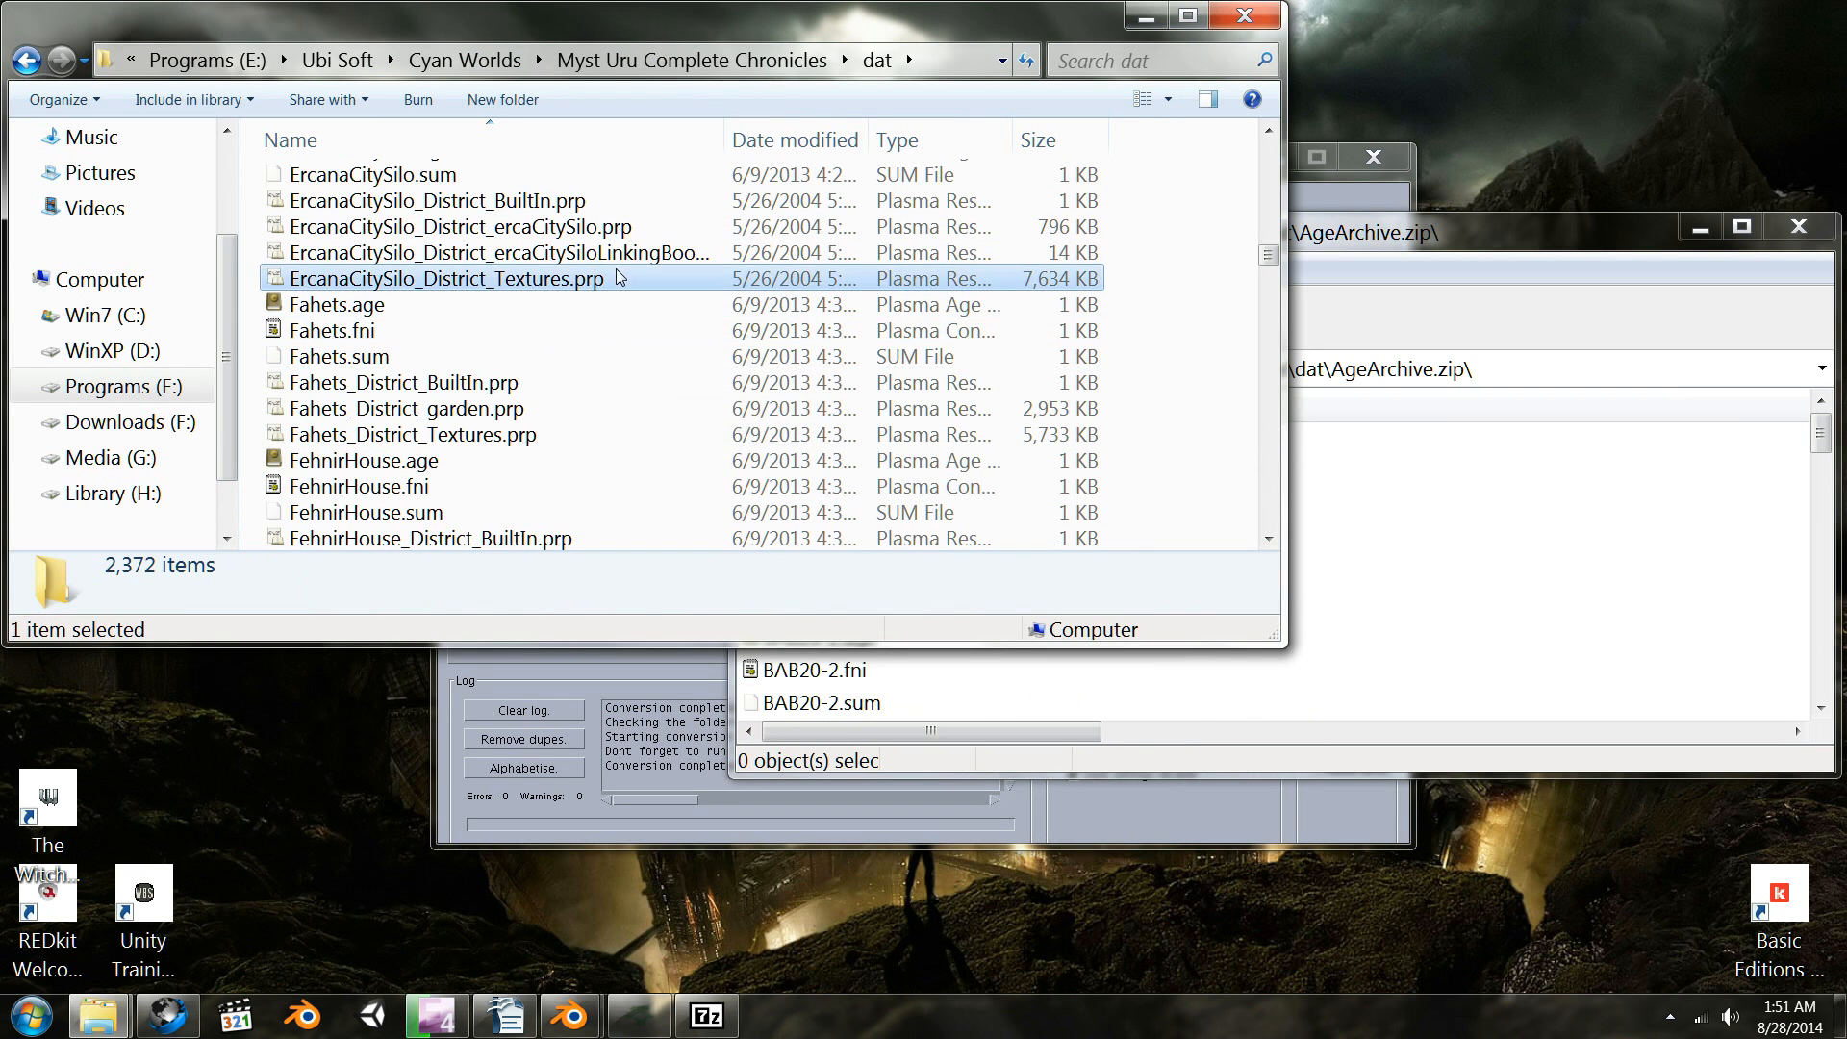
pyautogui.scroll(-2, 607, 299)
pyautogui.scroll(-2, 604, 303)
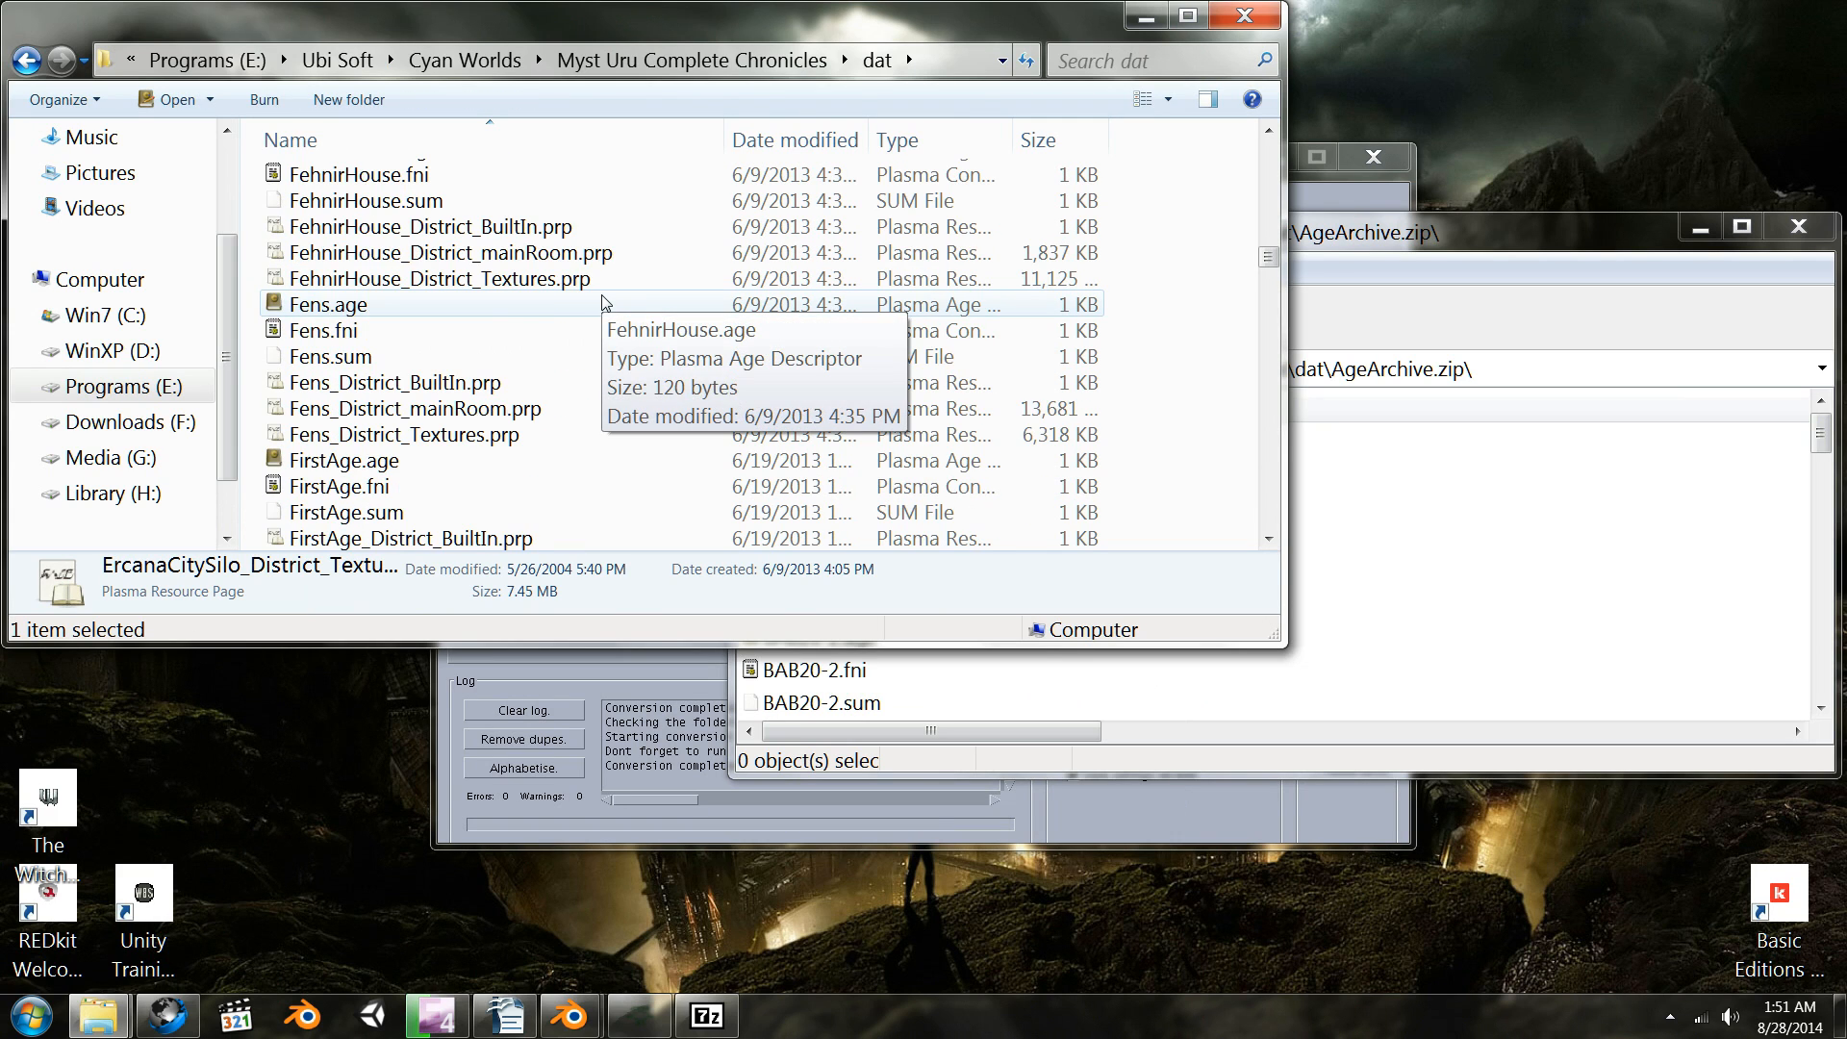
pyautogui.scroll(-2, 605, 303)
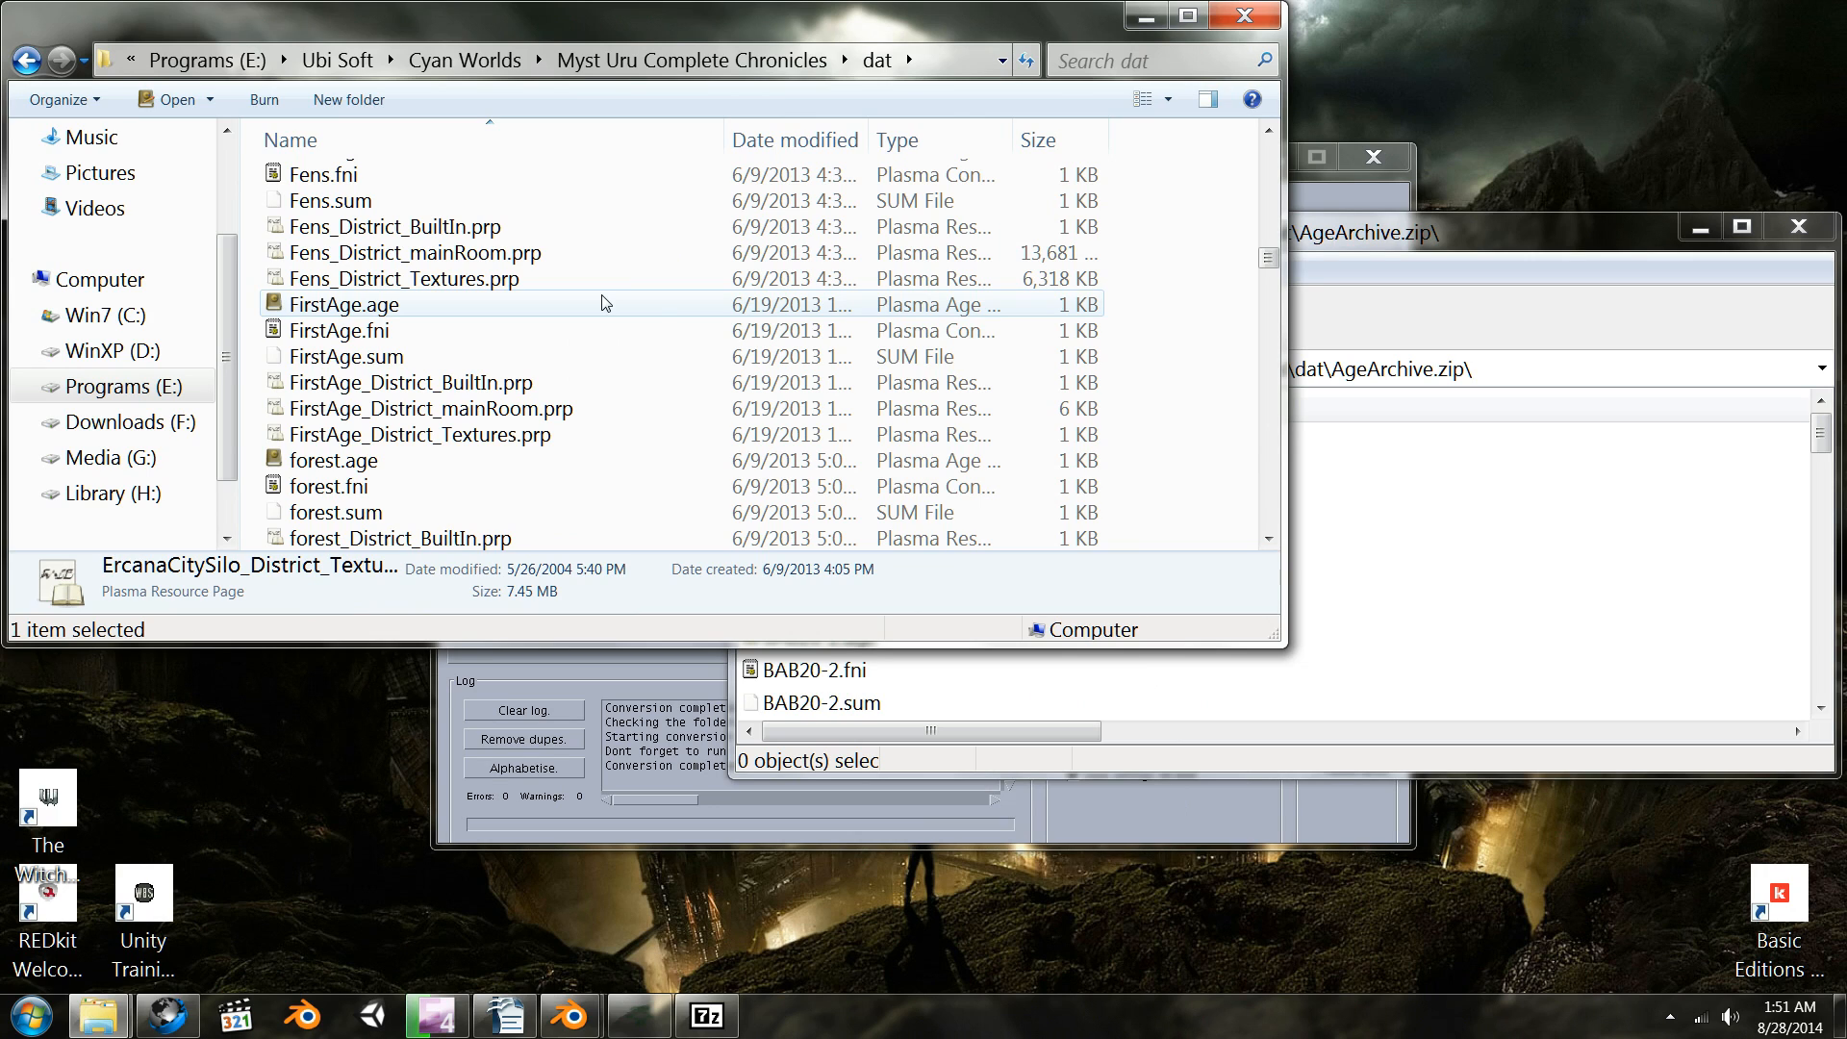
pyautogui.click(605, 304)
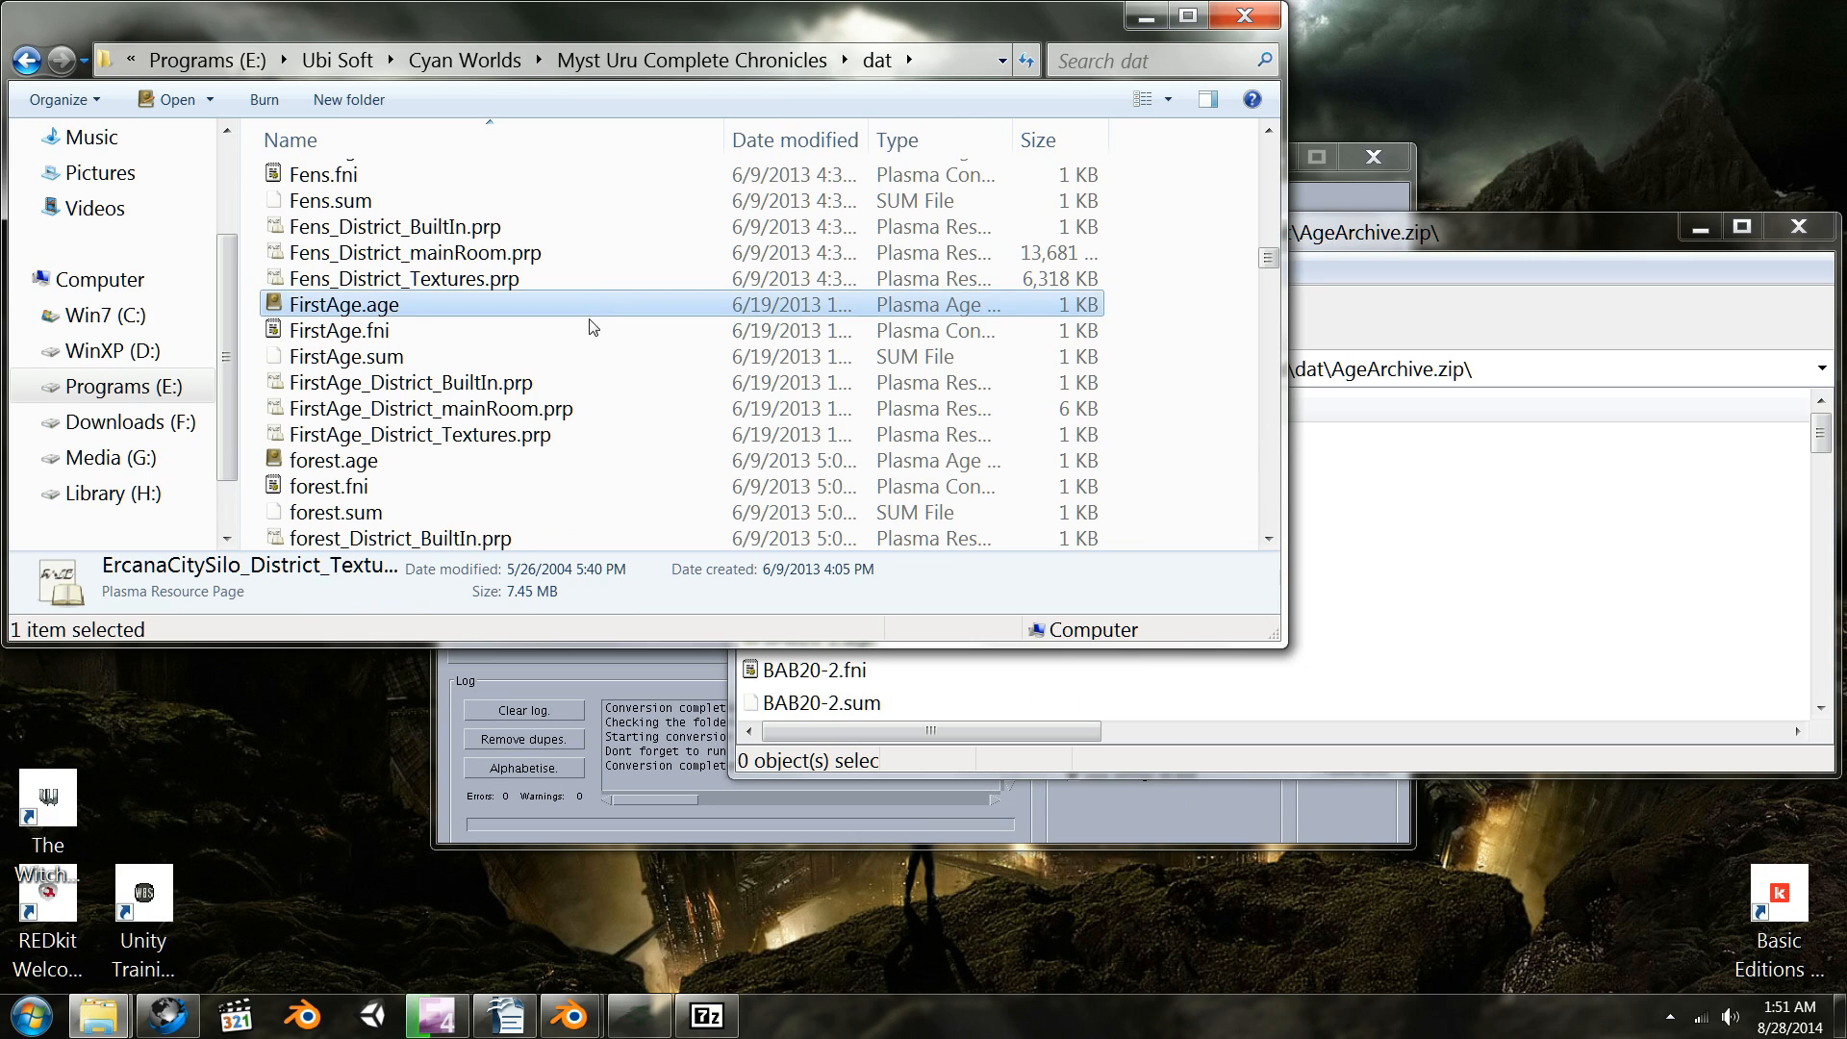
pyautogui.keyDown('shift'); pyautogui.click(536, 435); pyautogui.keyUp('shift')
pyautogui.moveTo(351, 310); pyautogui.dragTo(1547, 507)
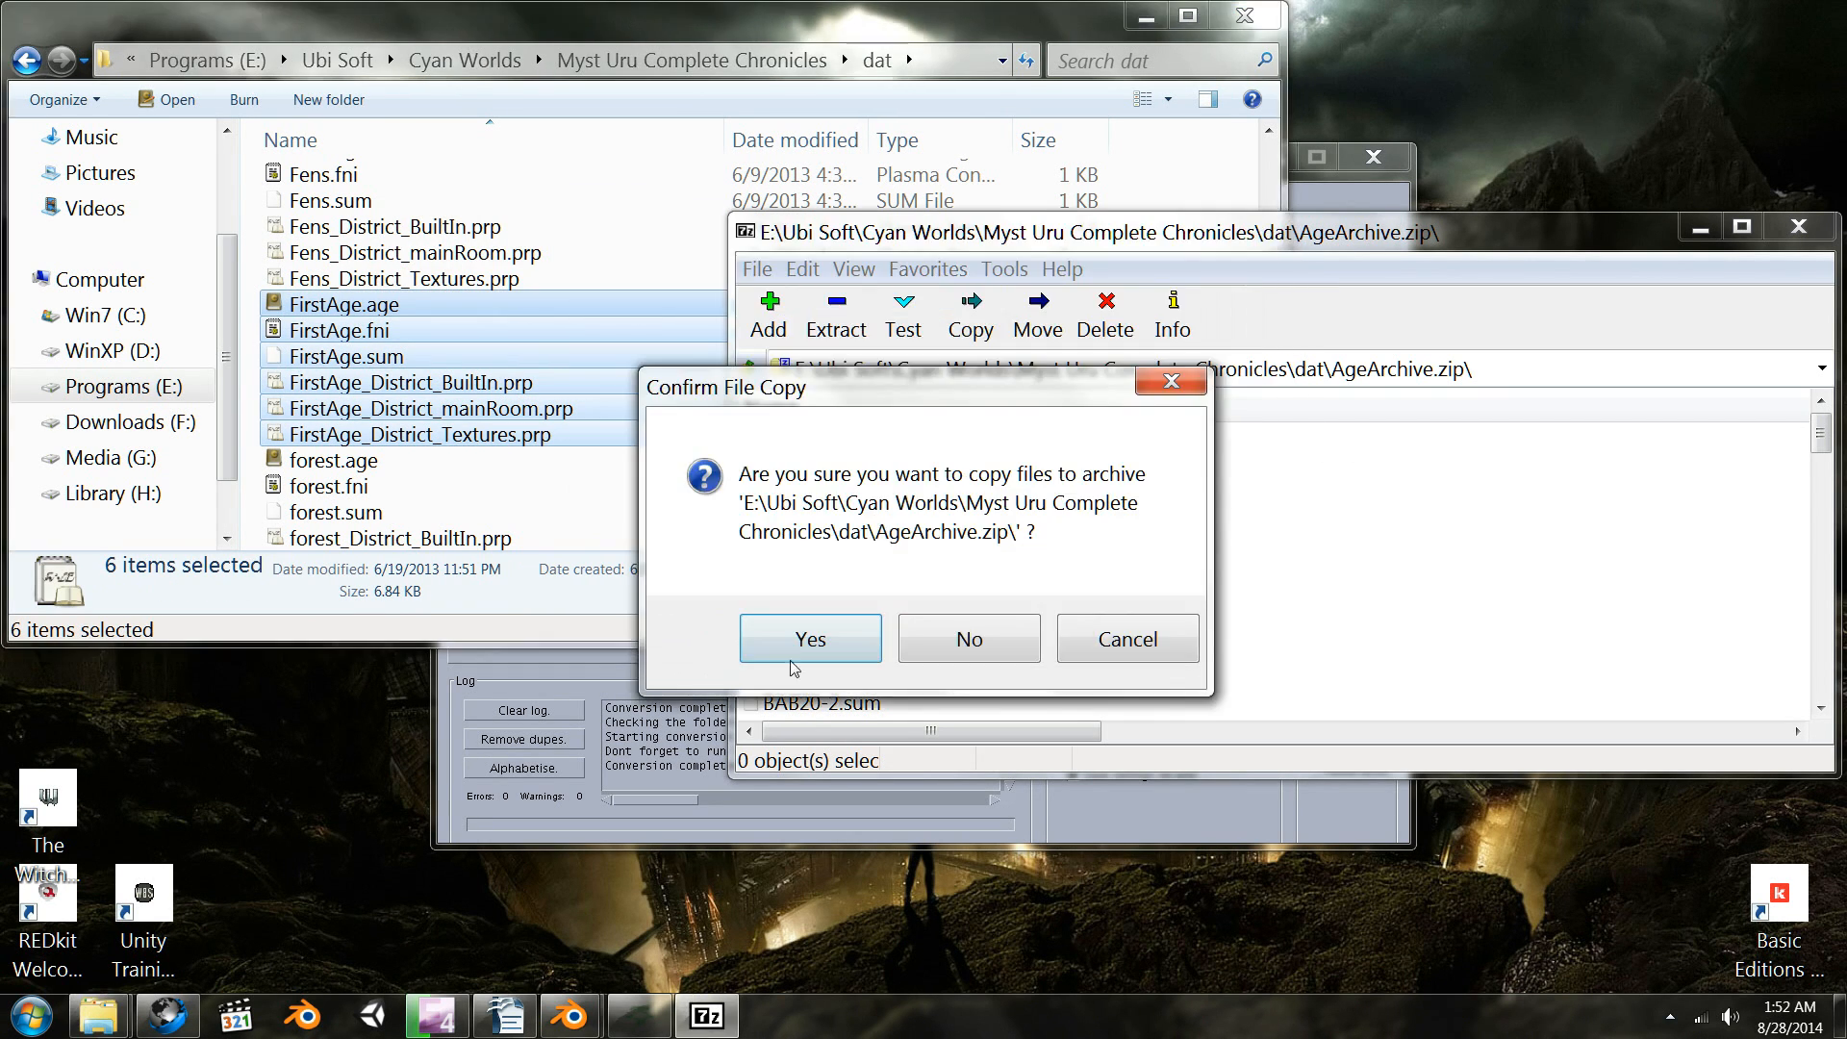
pyautogui.click(794, 667)
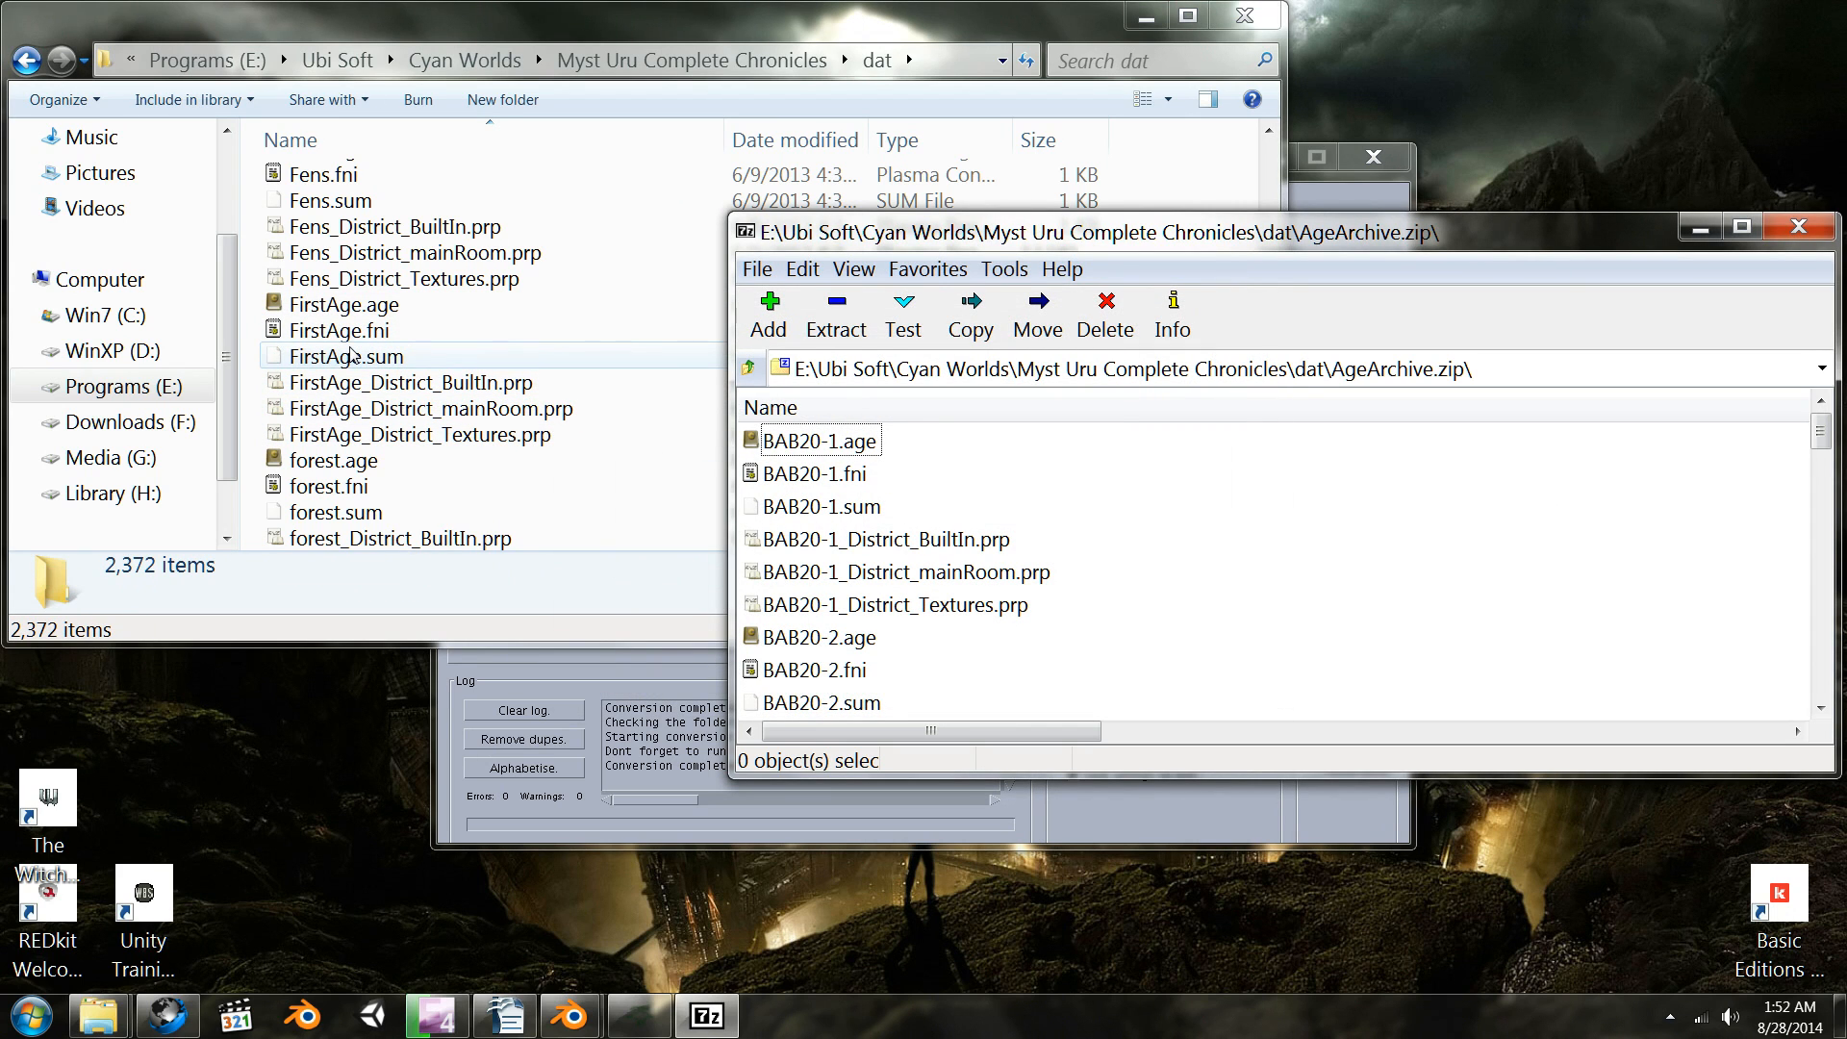
# - Delete all FirstAge files, from FirstAge.age through FirstAge_District_Textures.prp, from the dat folder
pyautogui.click(332, 304)
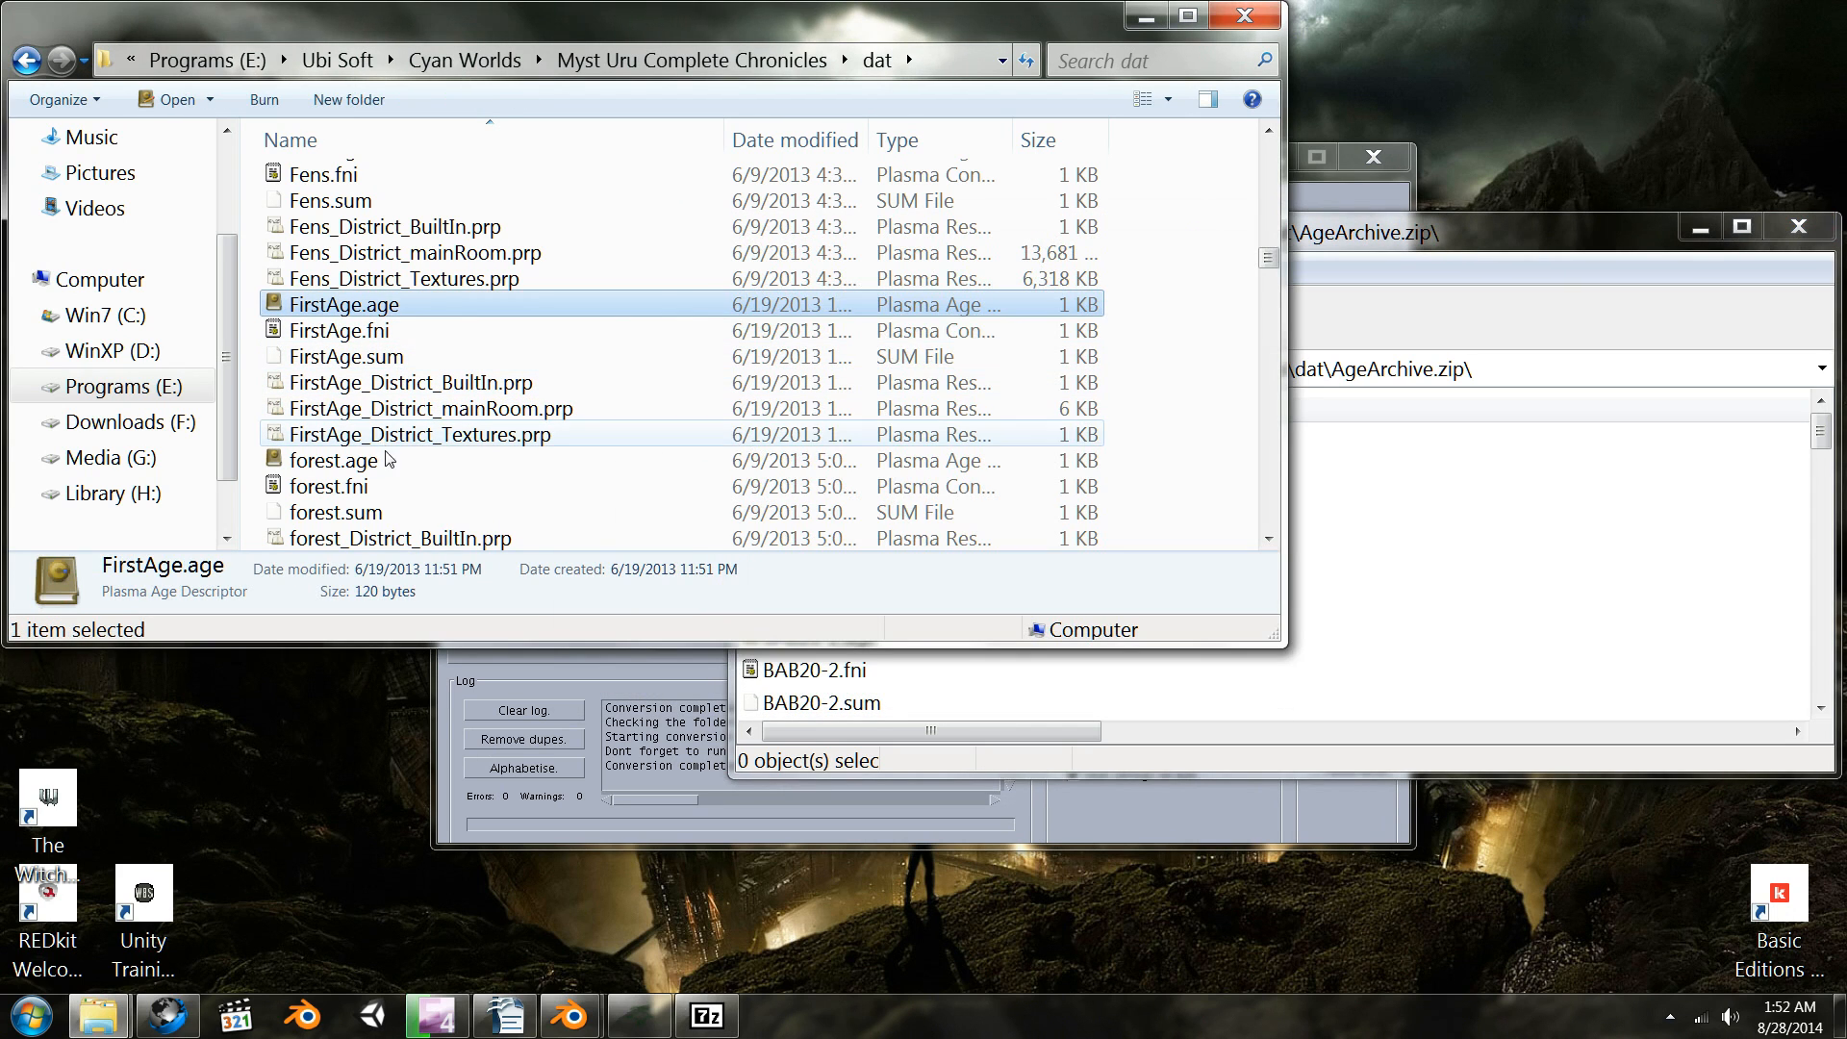
pyautogui.keyDown('shift'); pyautogui.click(359, 434); pyautogui.keyUp('shift')
pyautogui.rightClick(359, 434)
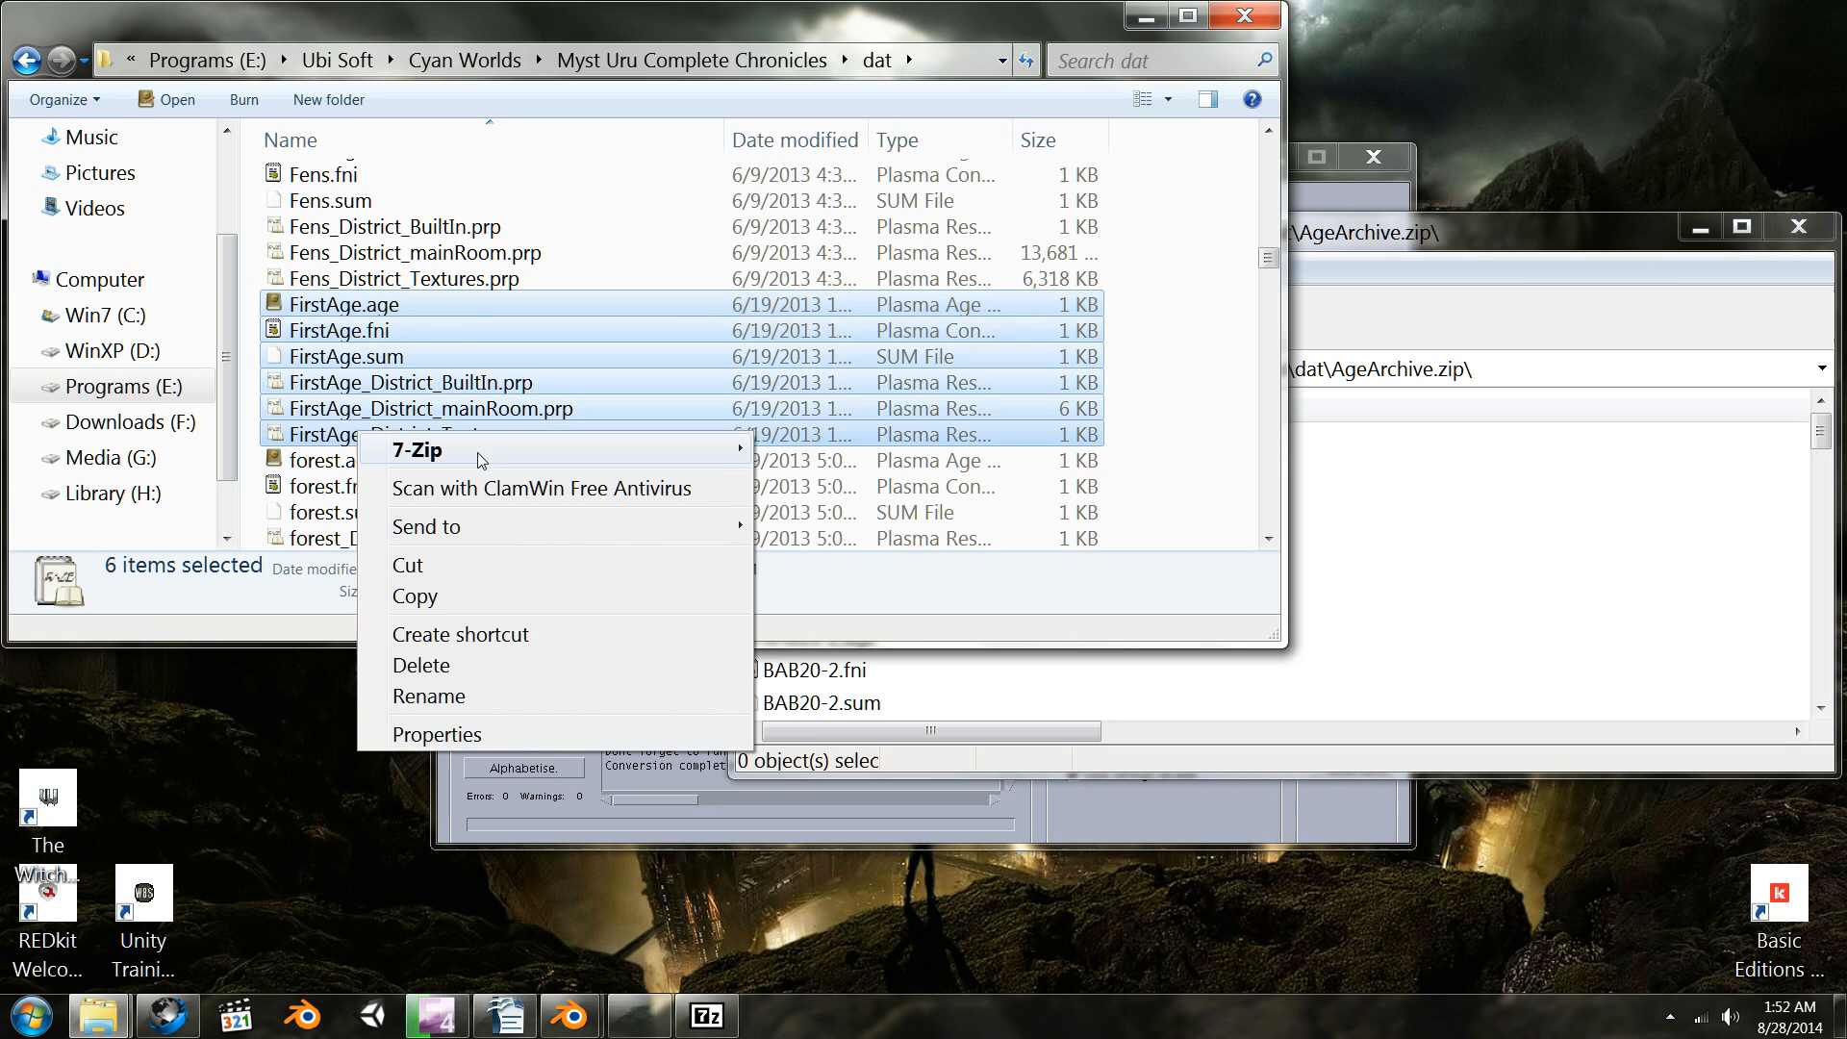
pyautogui.click(457, 666)
pyautogui.click(1002, 532)
# - Check the dat folder's entries from forest through Obelisk for old ages to archive
pyautogui.click(408, 412)
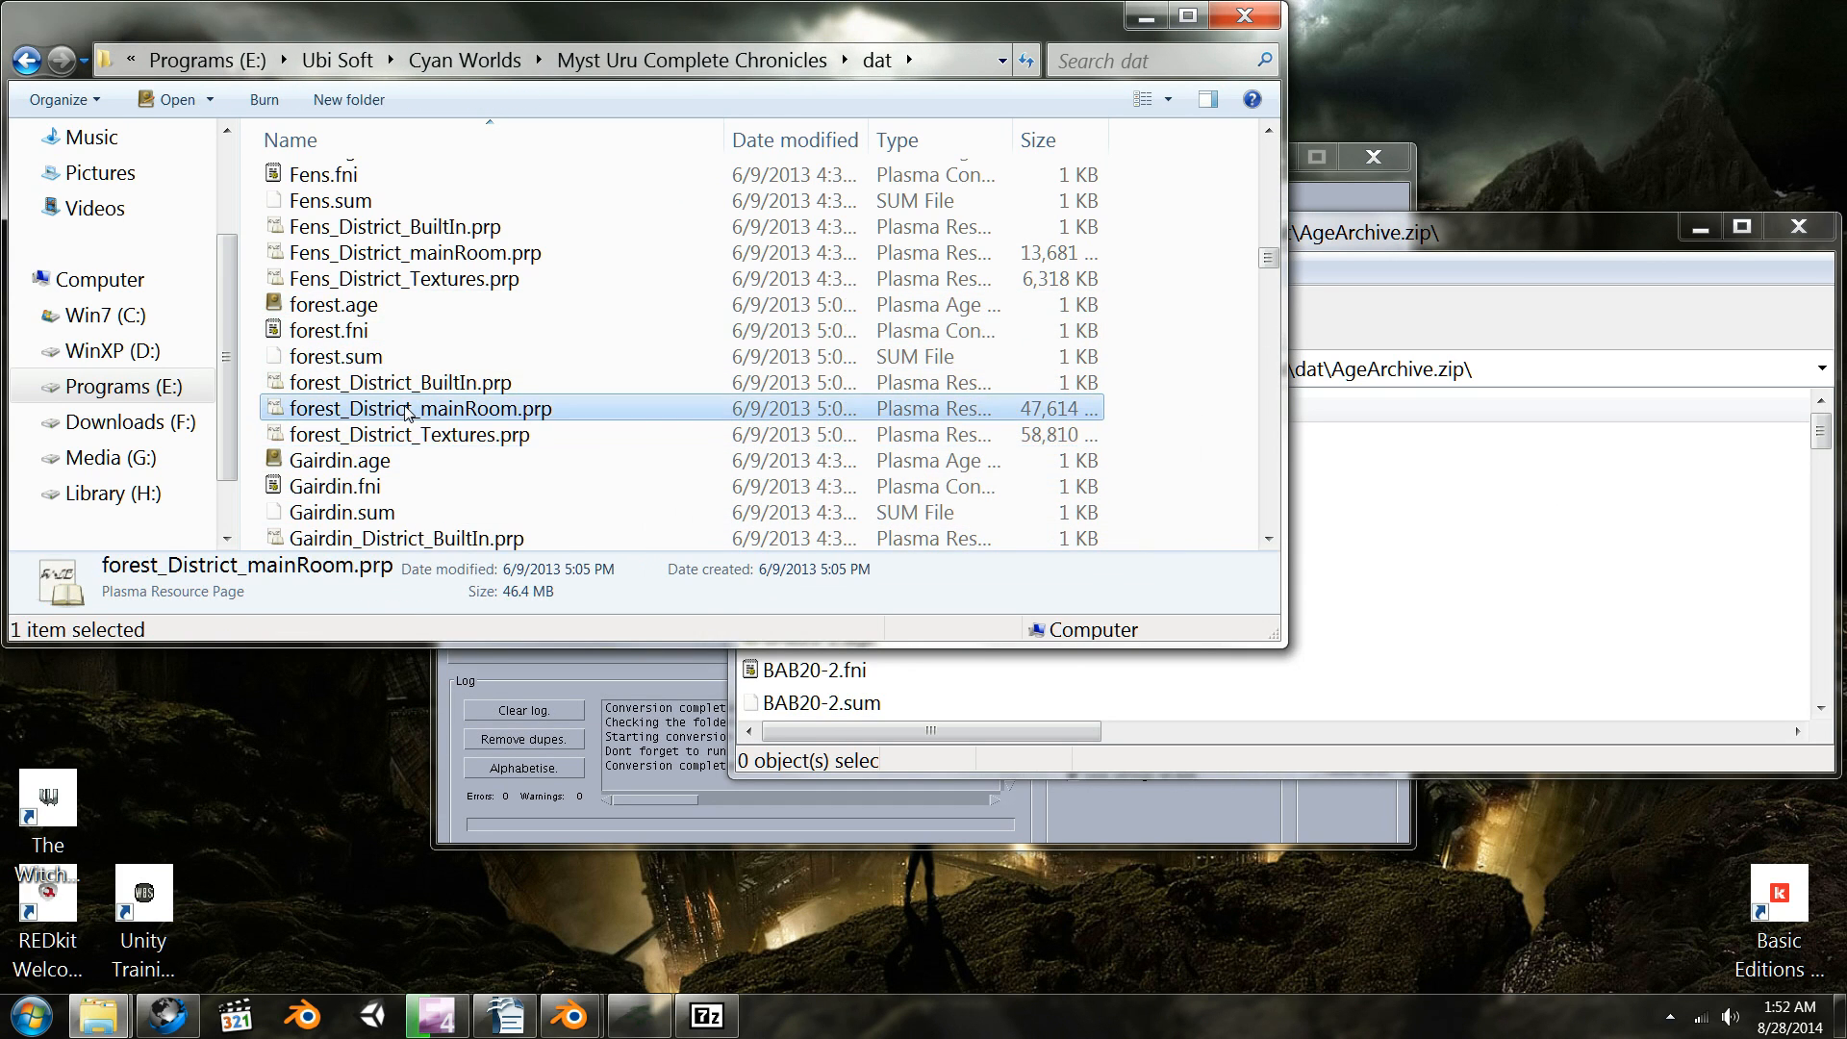
pyautogui.scroll(-9, 408, 412)
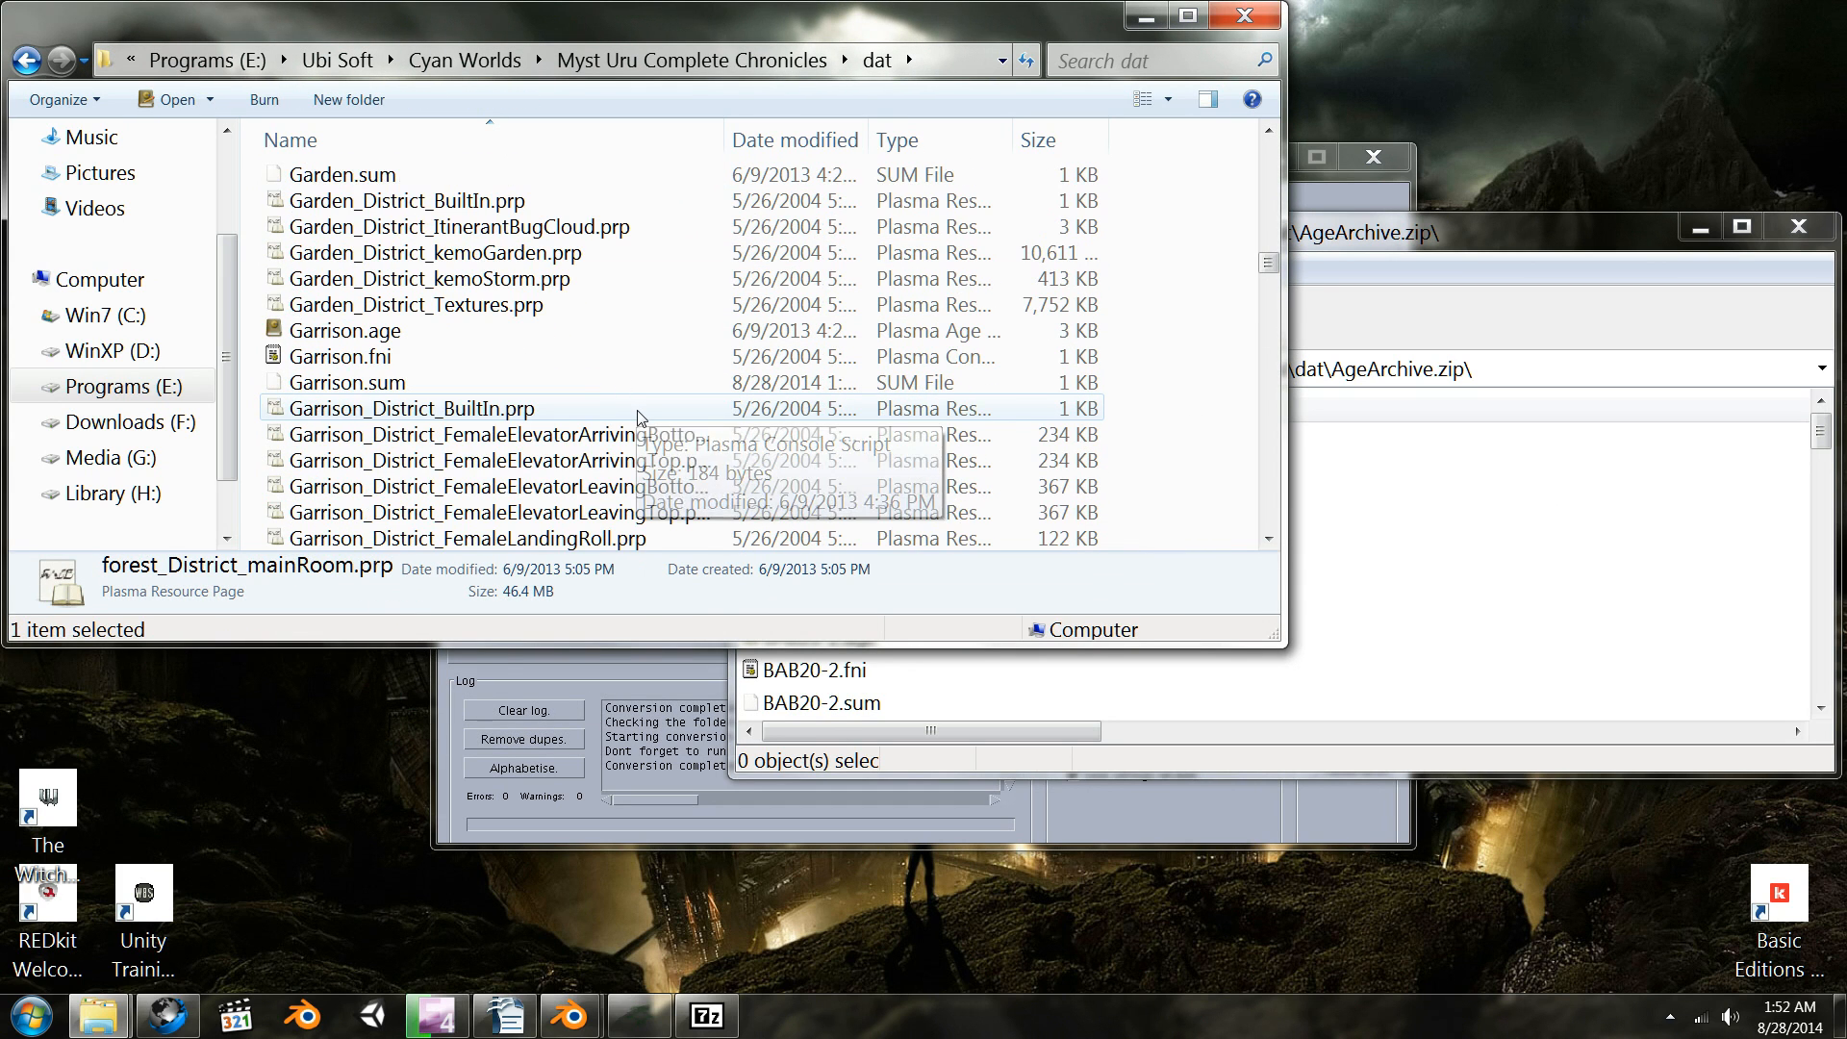
pyautogui.scroll(-12, 638, 416)
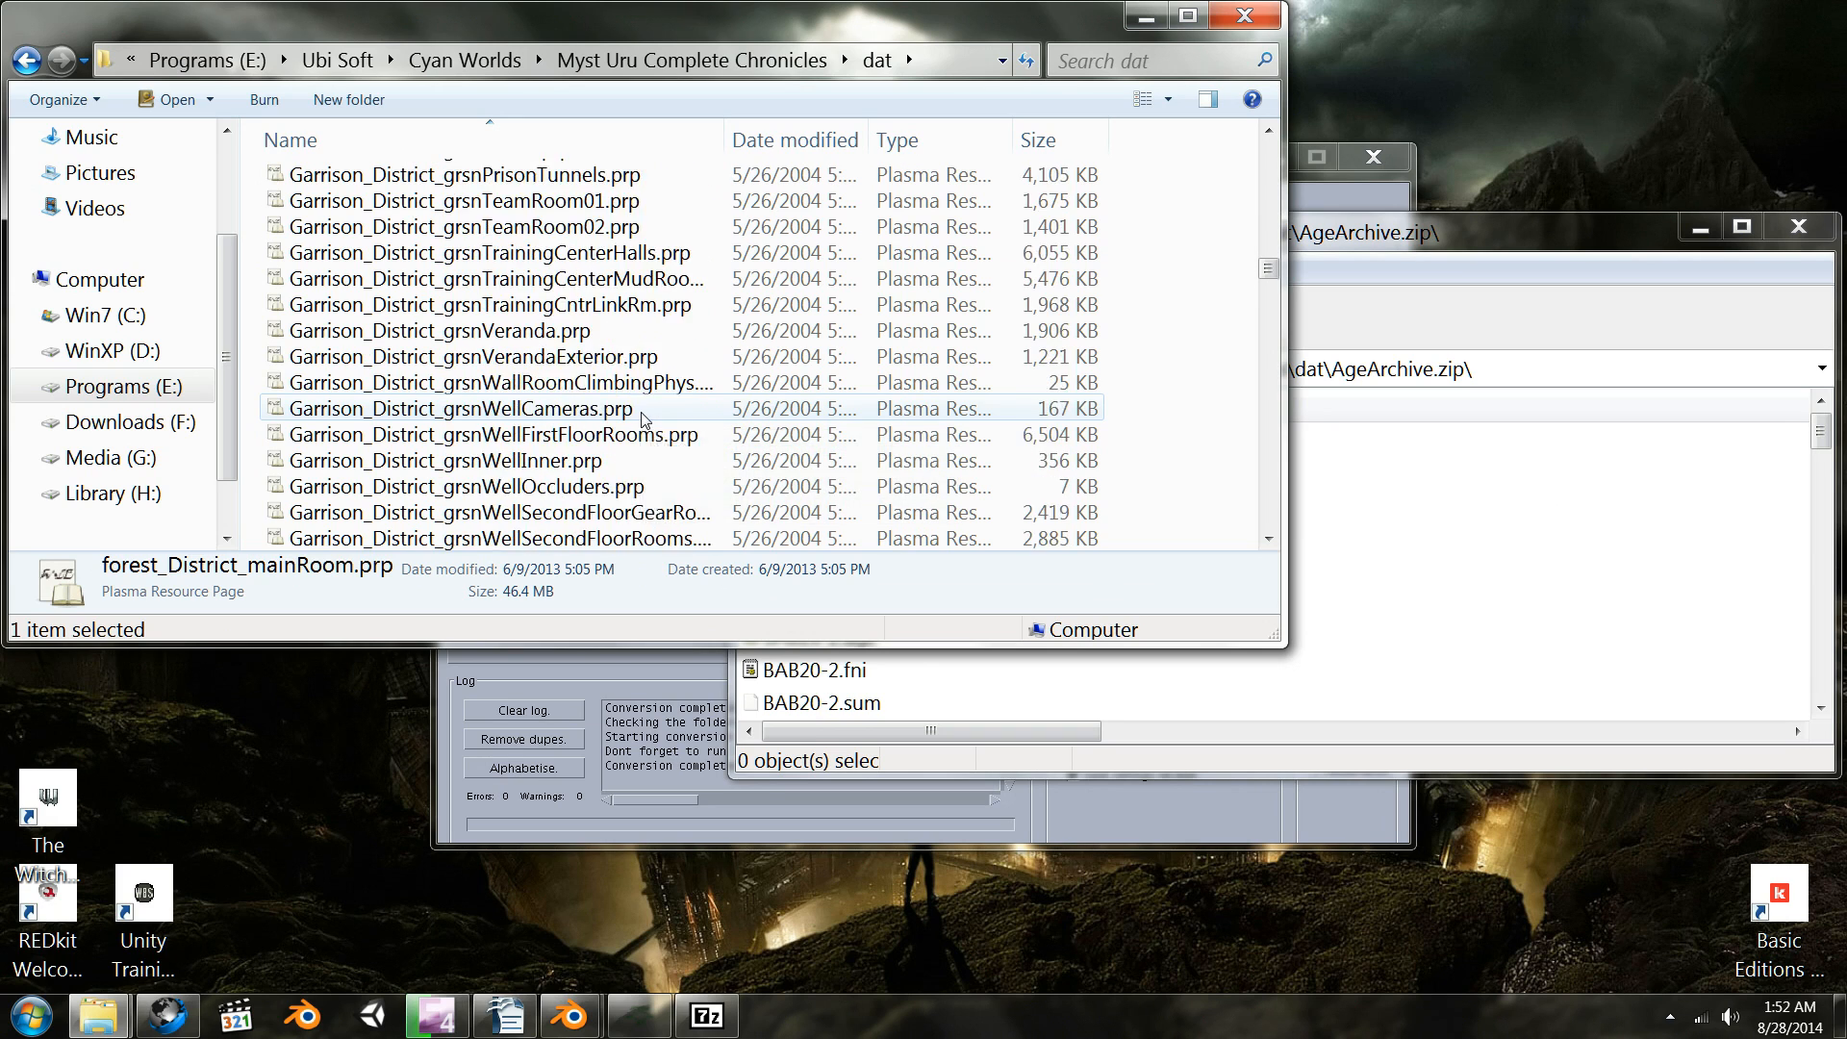
pyautogui.scroll(-11, 642, 420)
pyautogui.scroll(2, 646, 424)
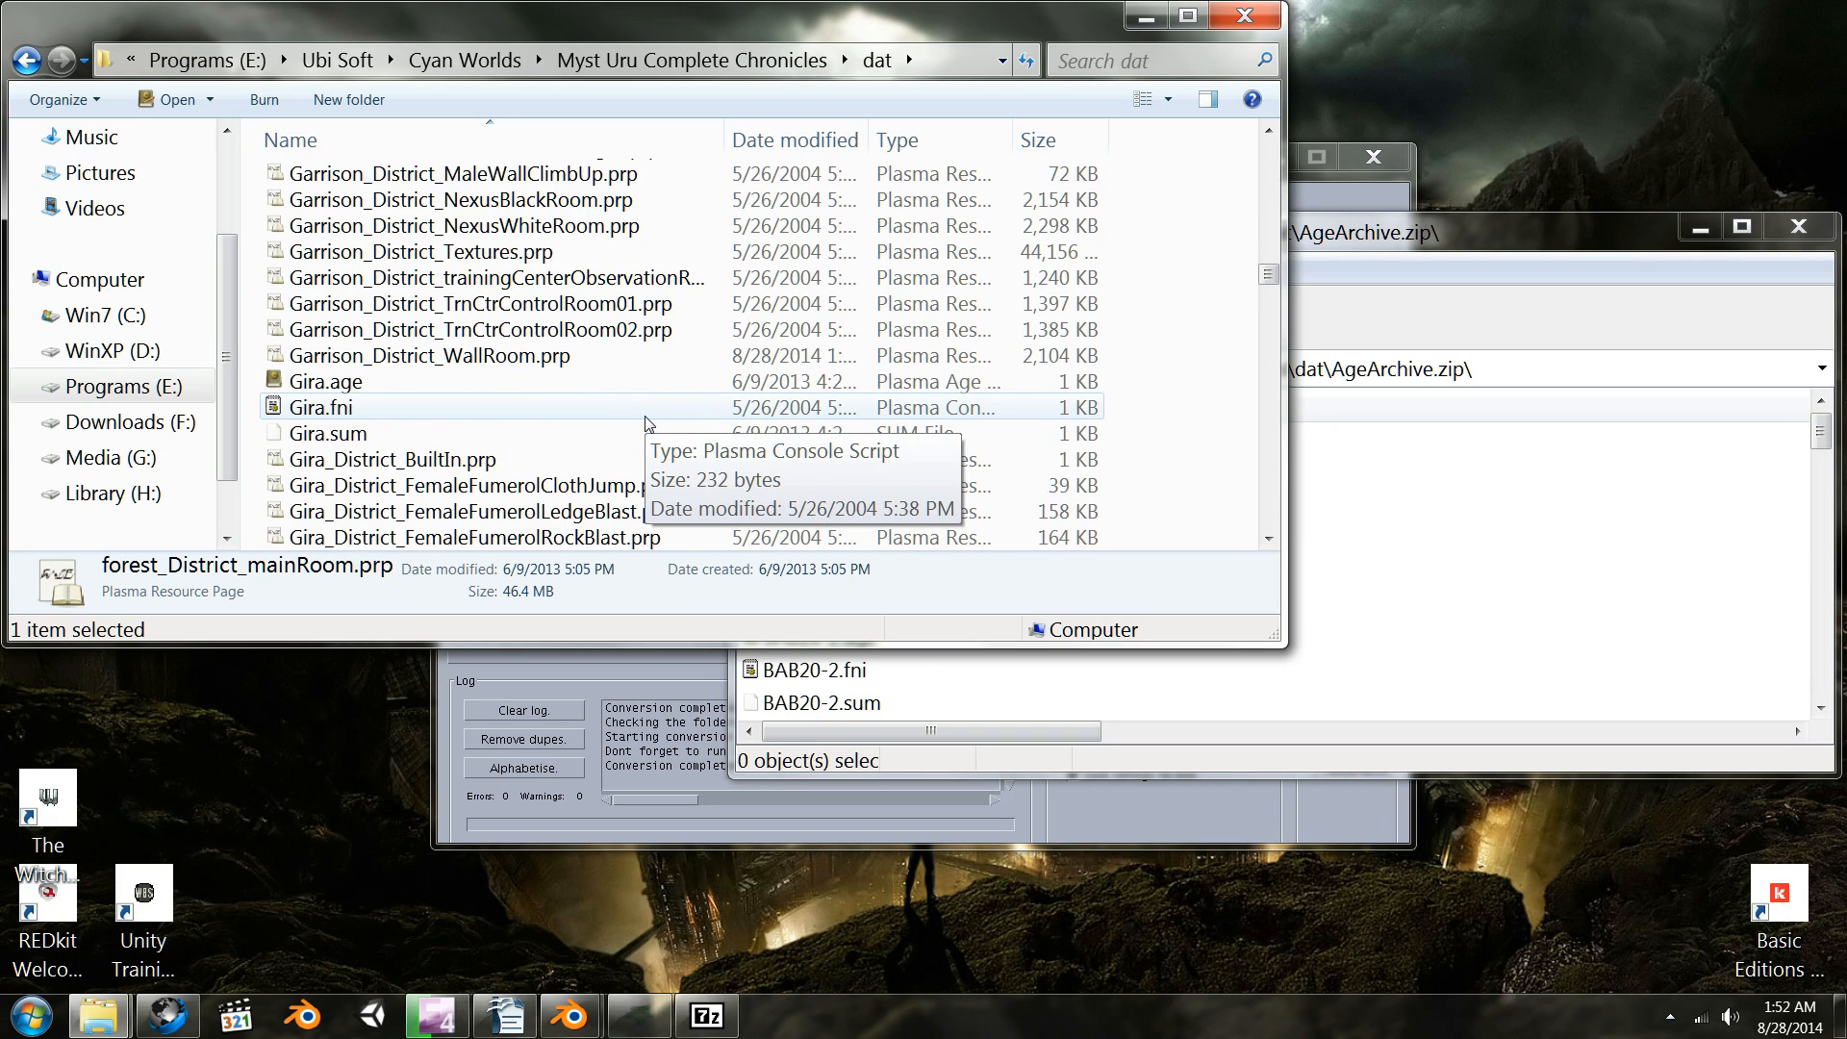
pyautogui.scroll(-20, 647, 424)
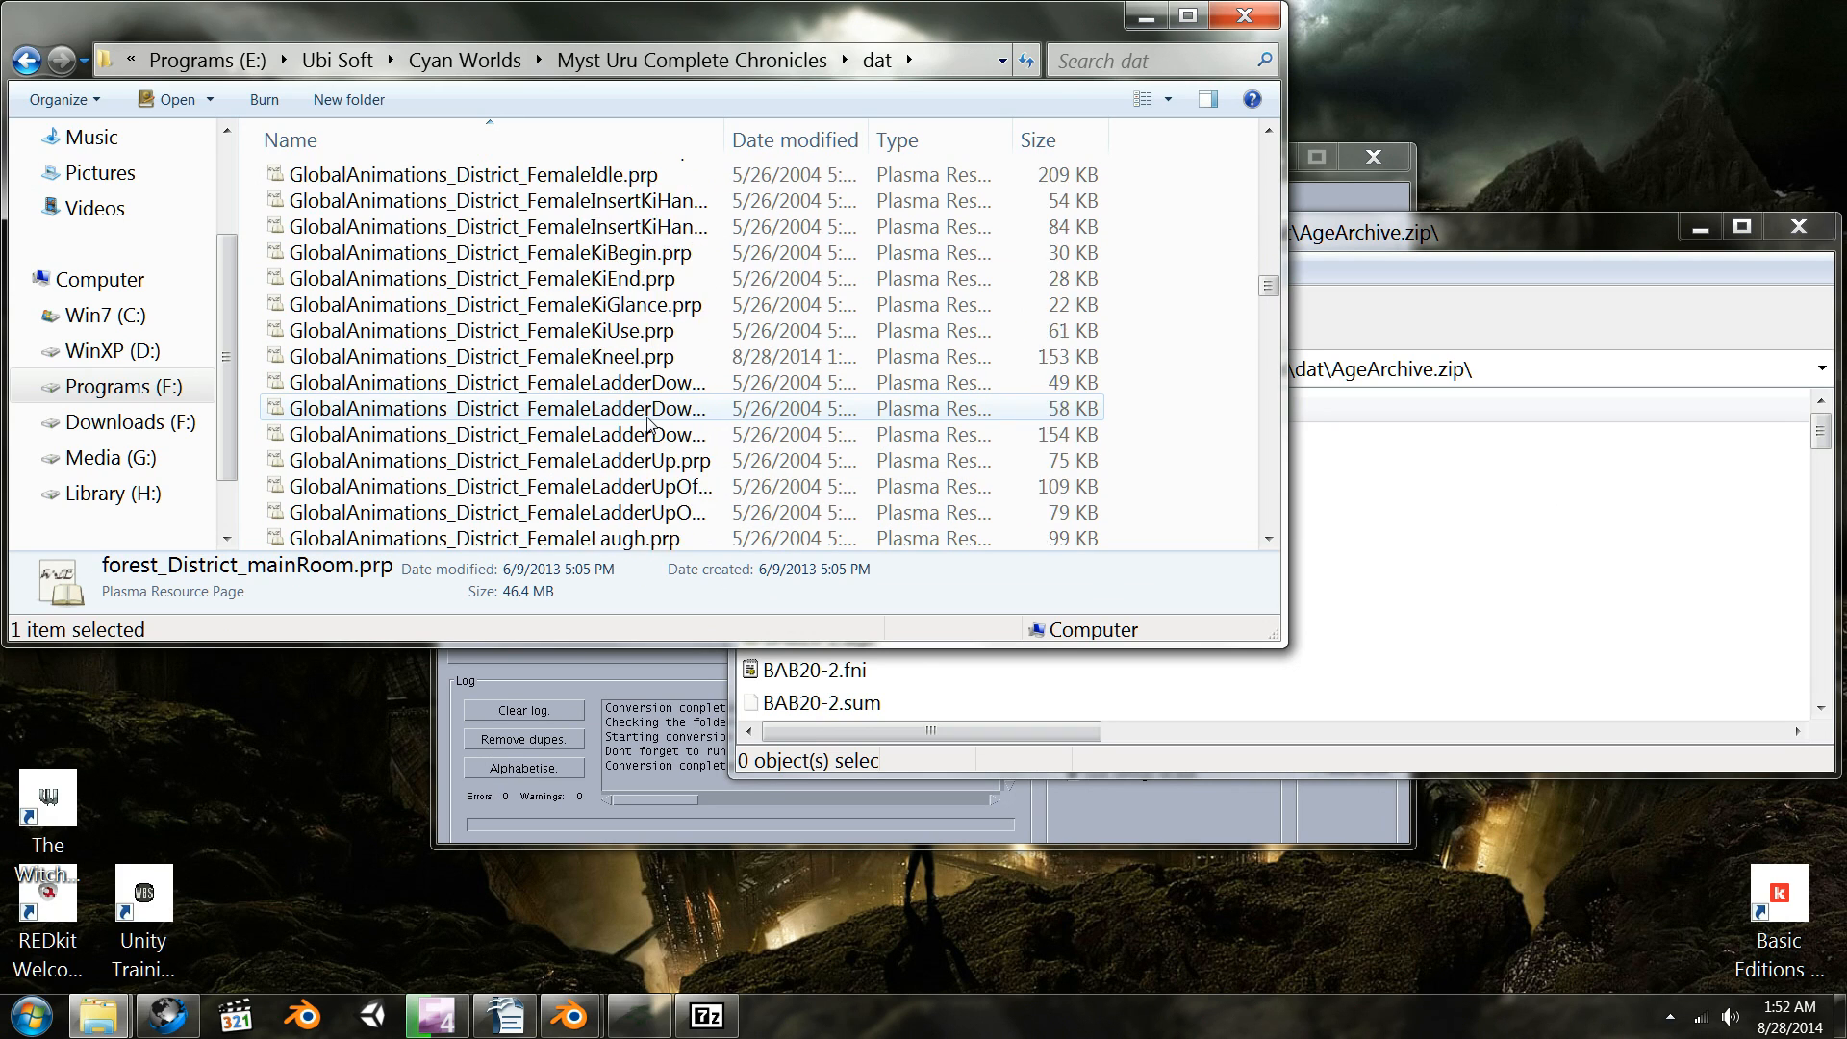
pyautogui.scroll(-20, 650, 424)
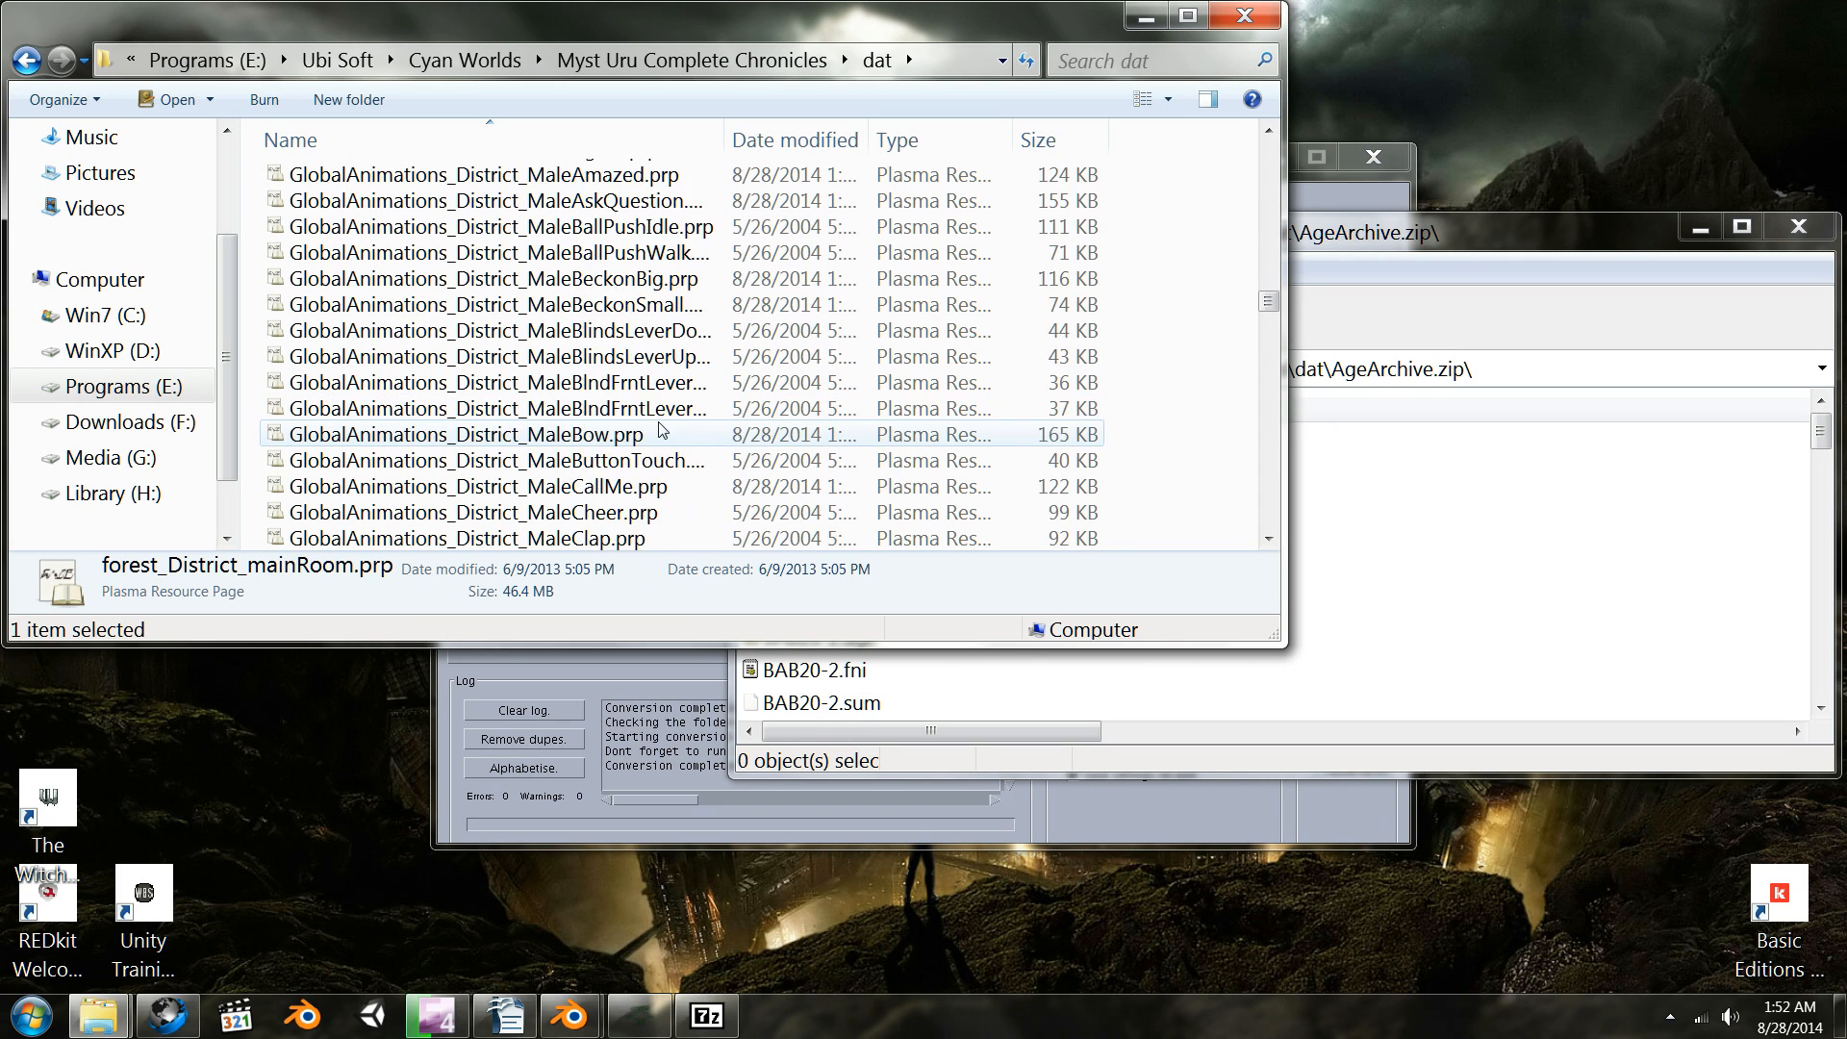
pyautogui.scroll(-20, 662, 430)
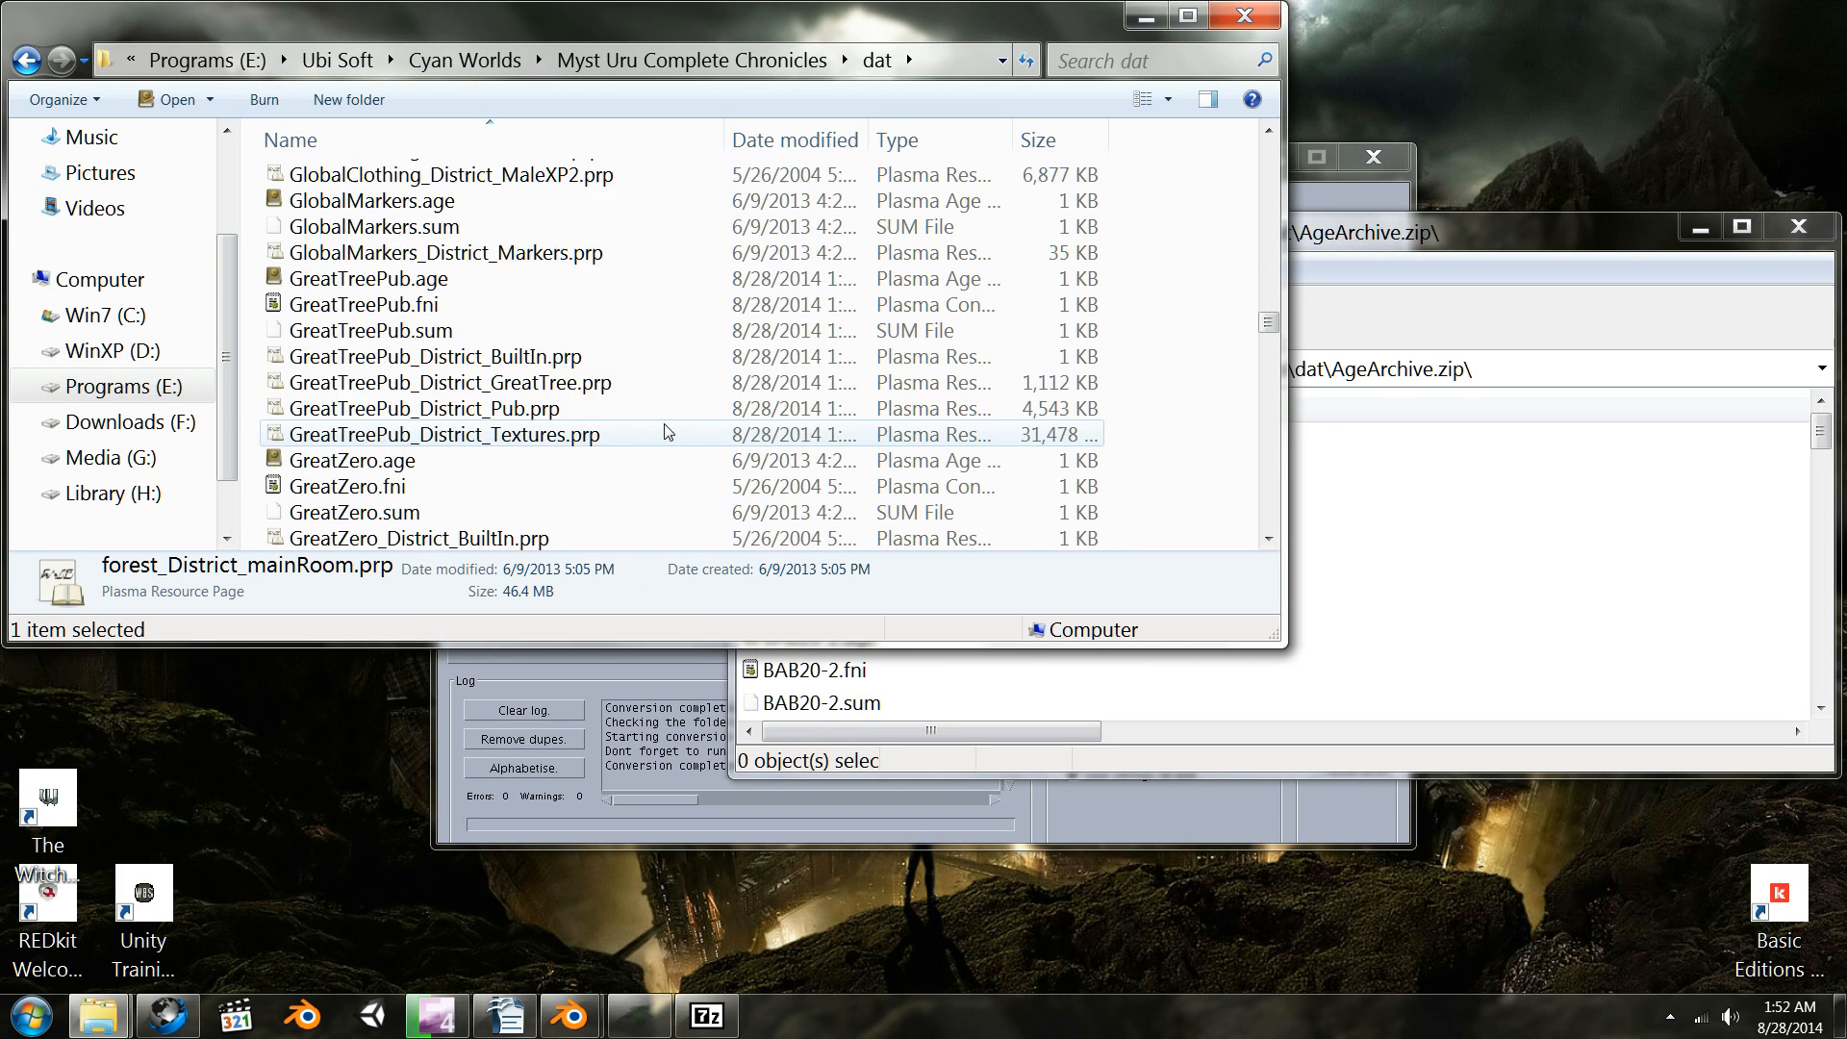
pyautogui.scroll(-1, 669, 432)
pyautogui.scroll(-2, 668, 432)
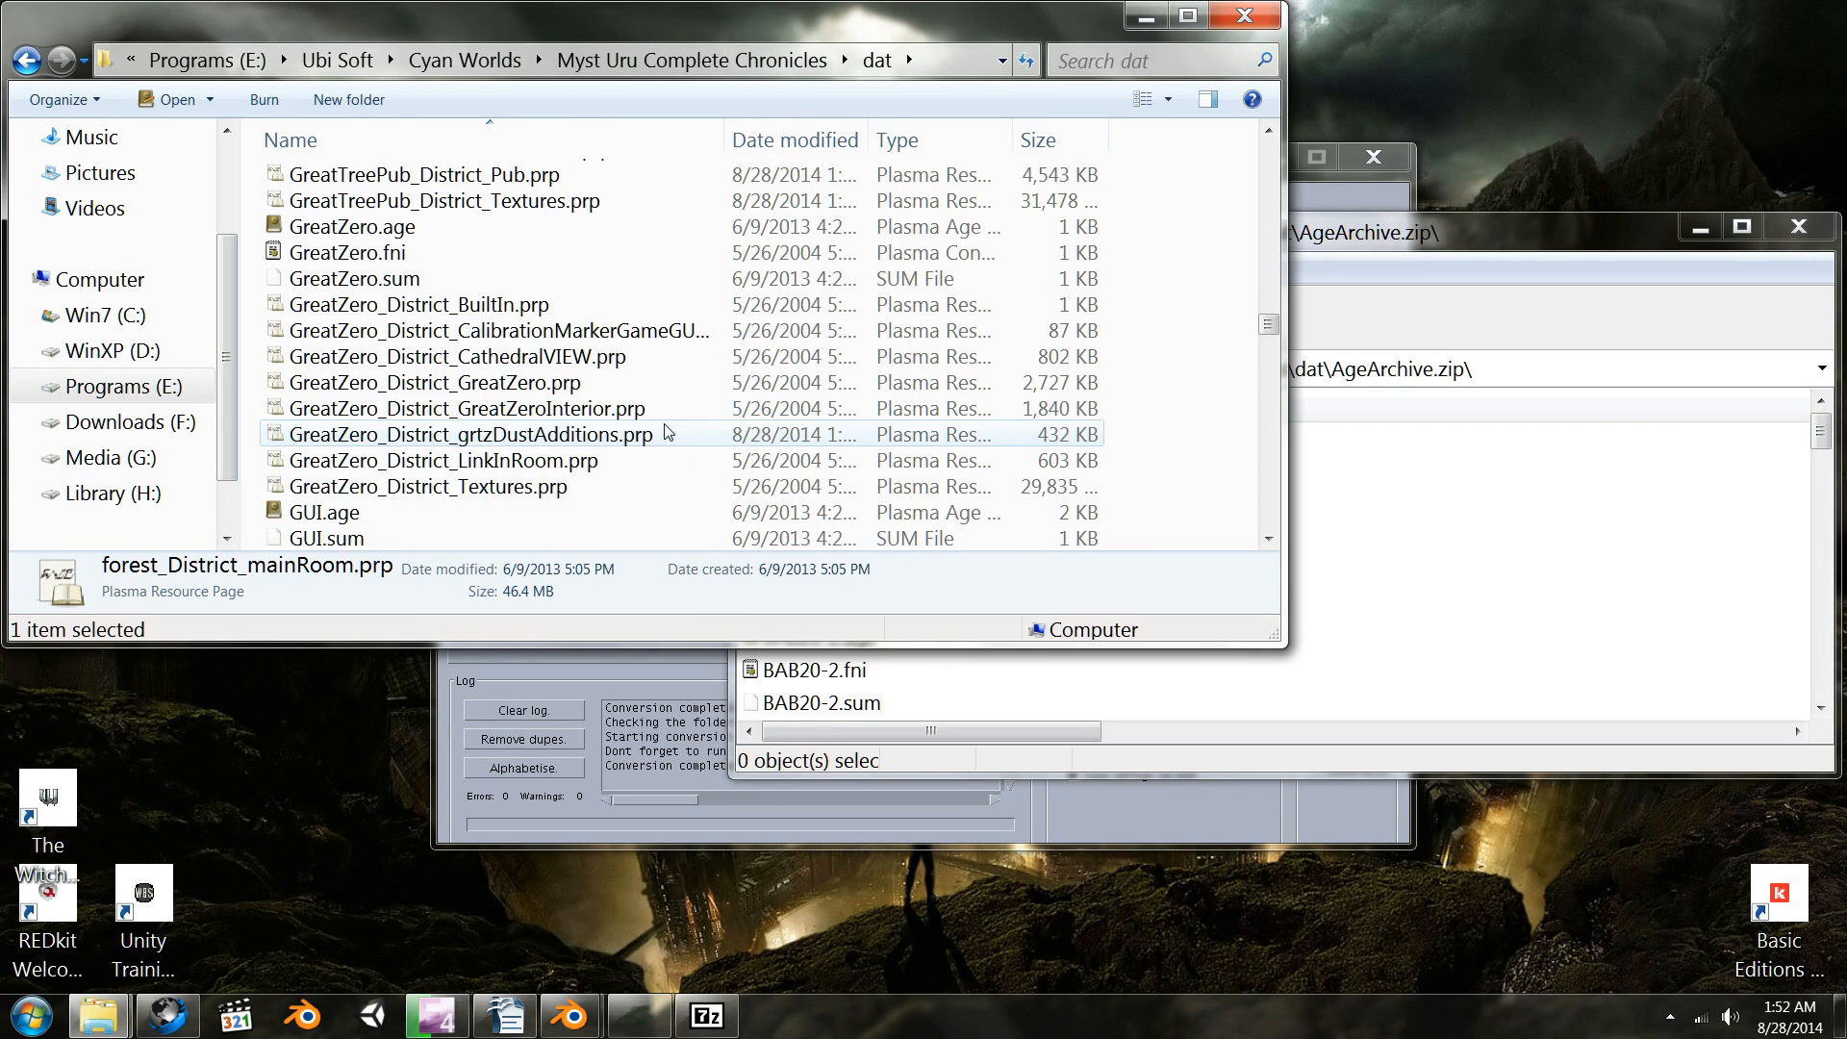
pyautogui.scroll(-1, 668, 432)
pyautogui.scroll(-3, 668, 432)
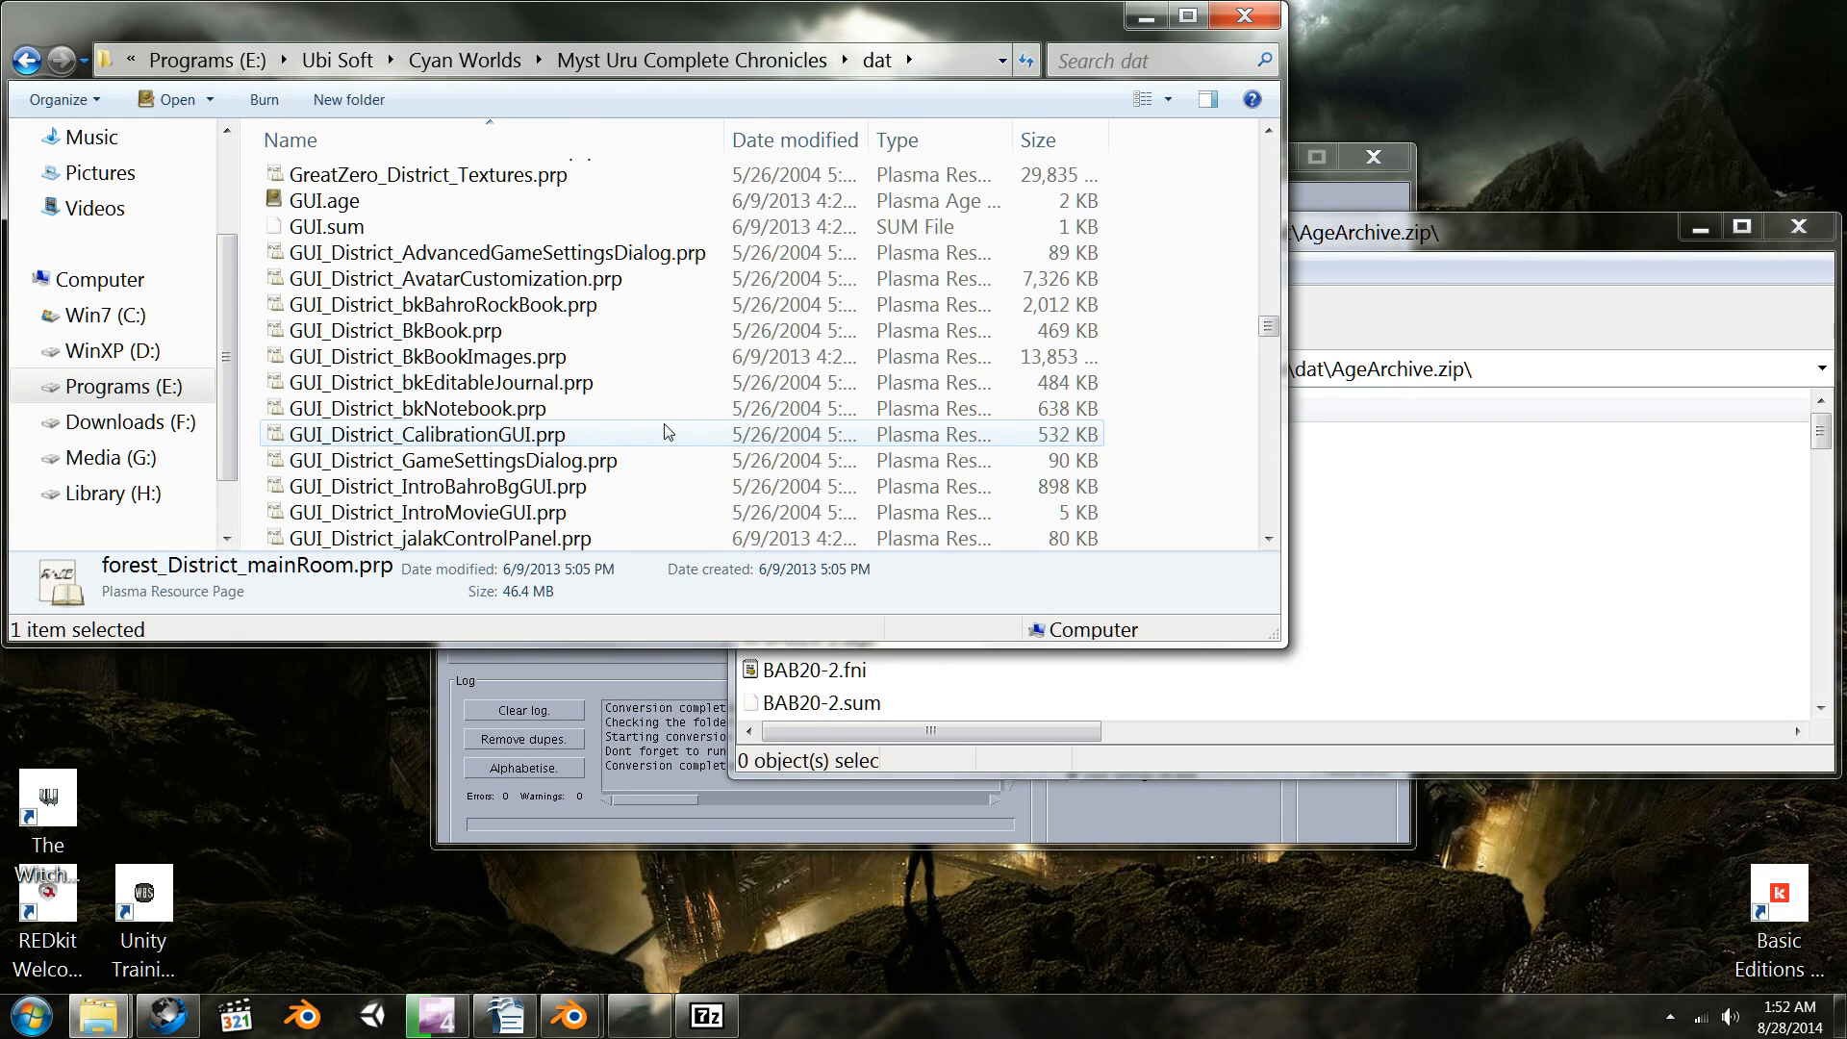
pyautogui.scroll(-7, 668, 432)
pyautogui.scroll(-7, 668, 432)
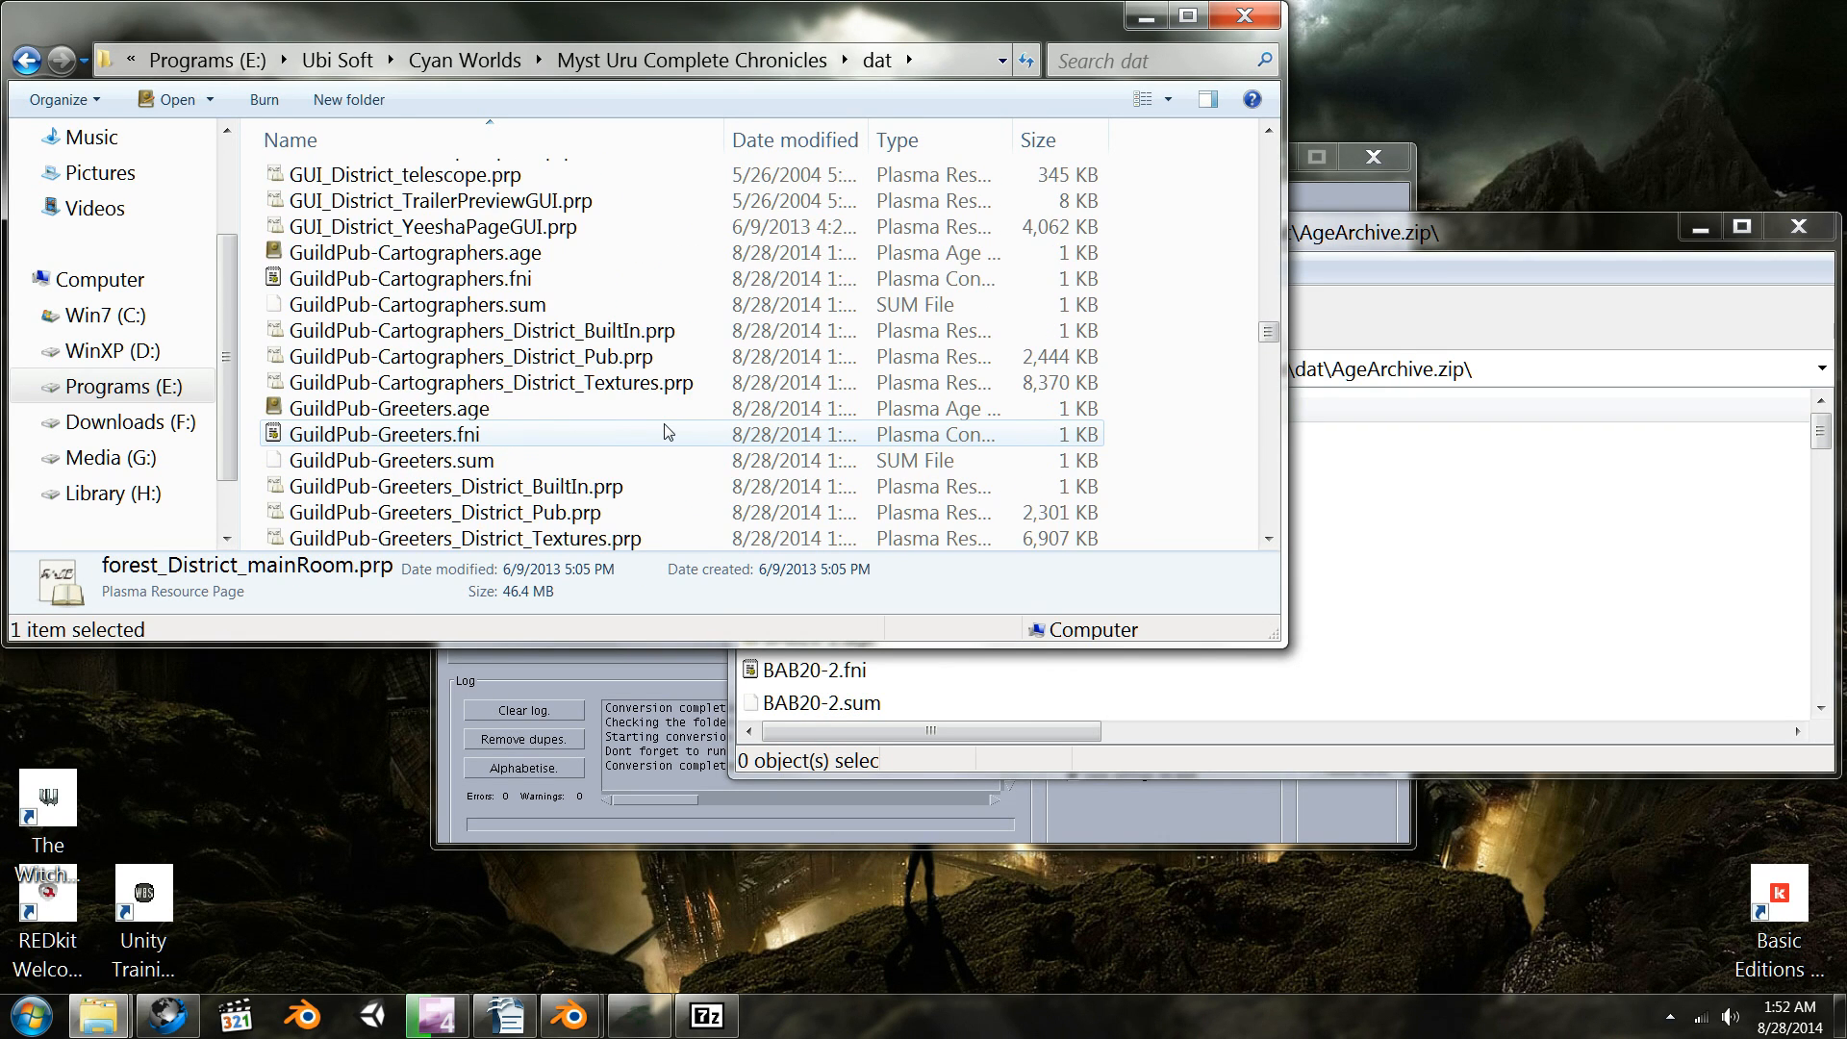
pyautogui.scroll(-11, 668, 432)
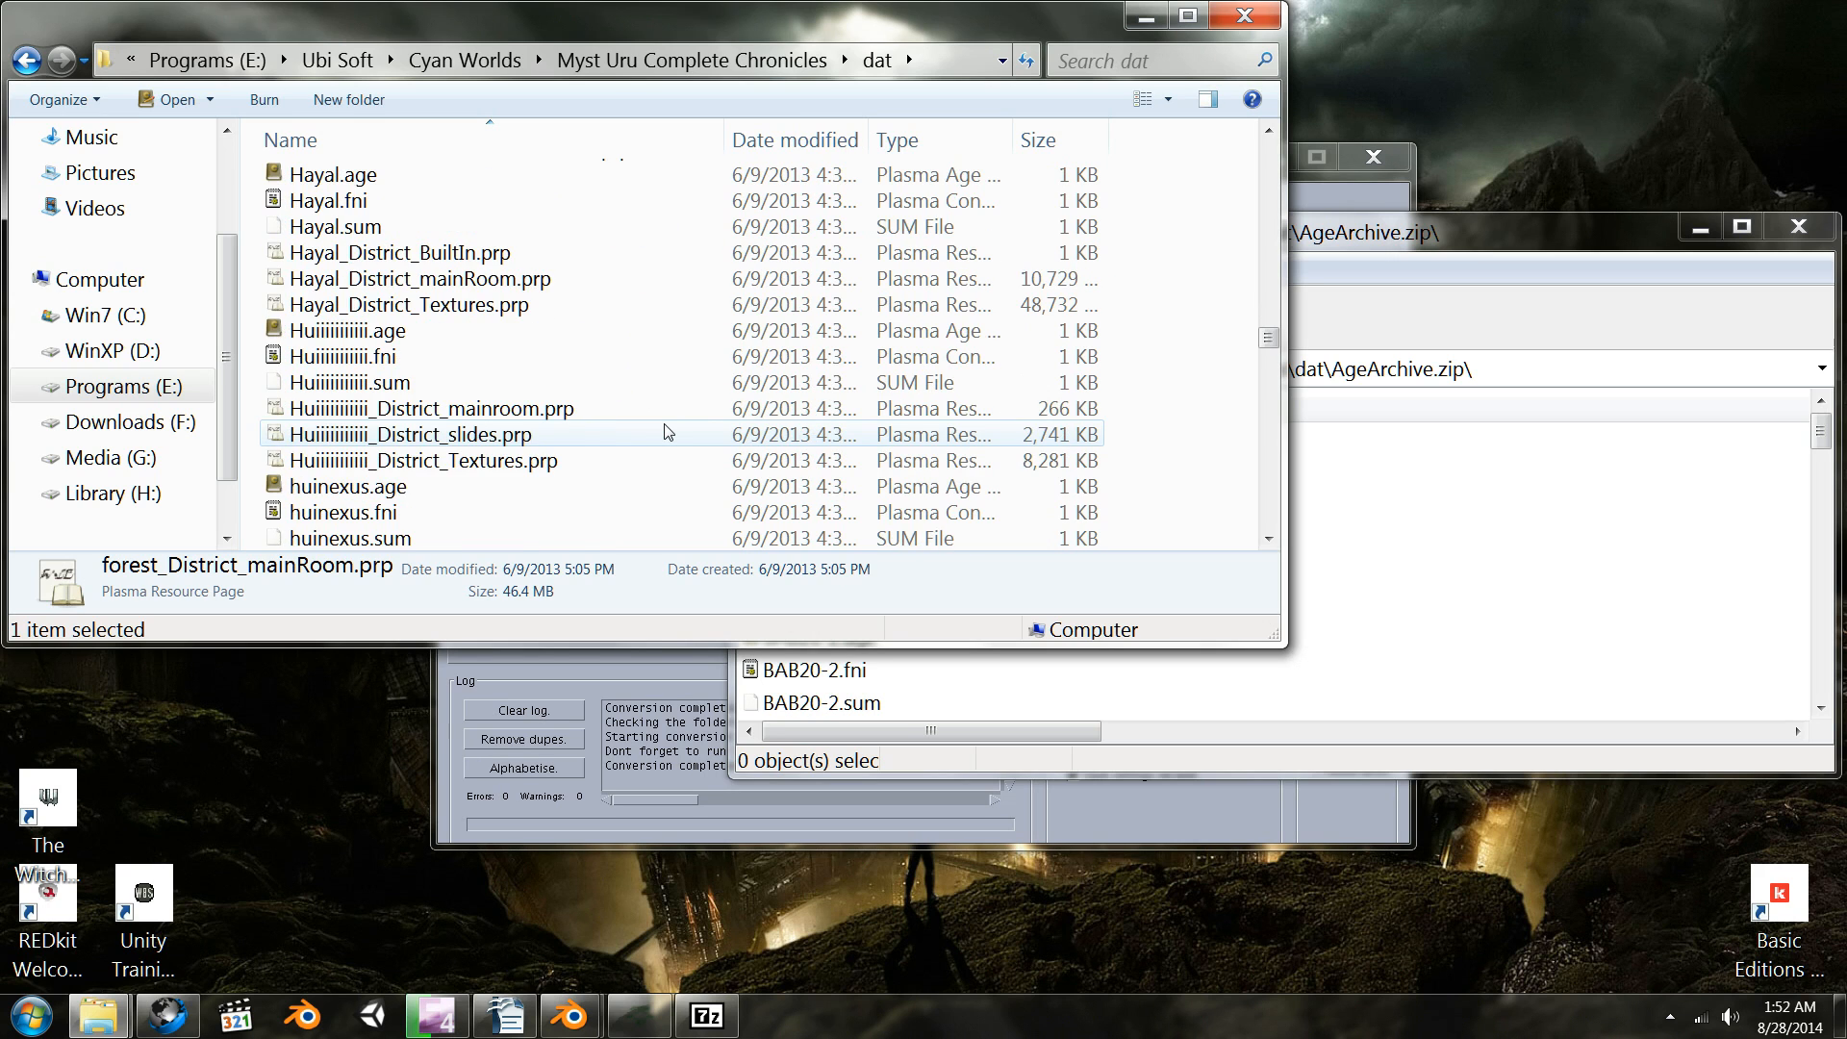
pyautogui.scroll(-15, 668, 432)
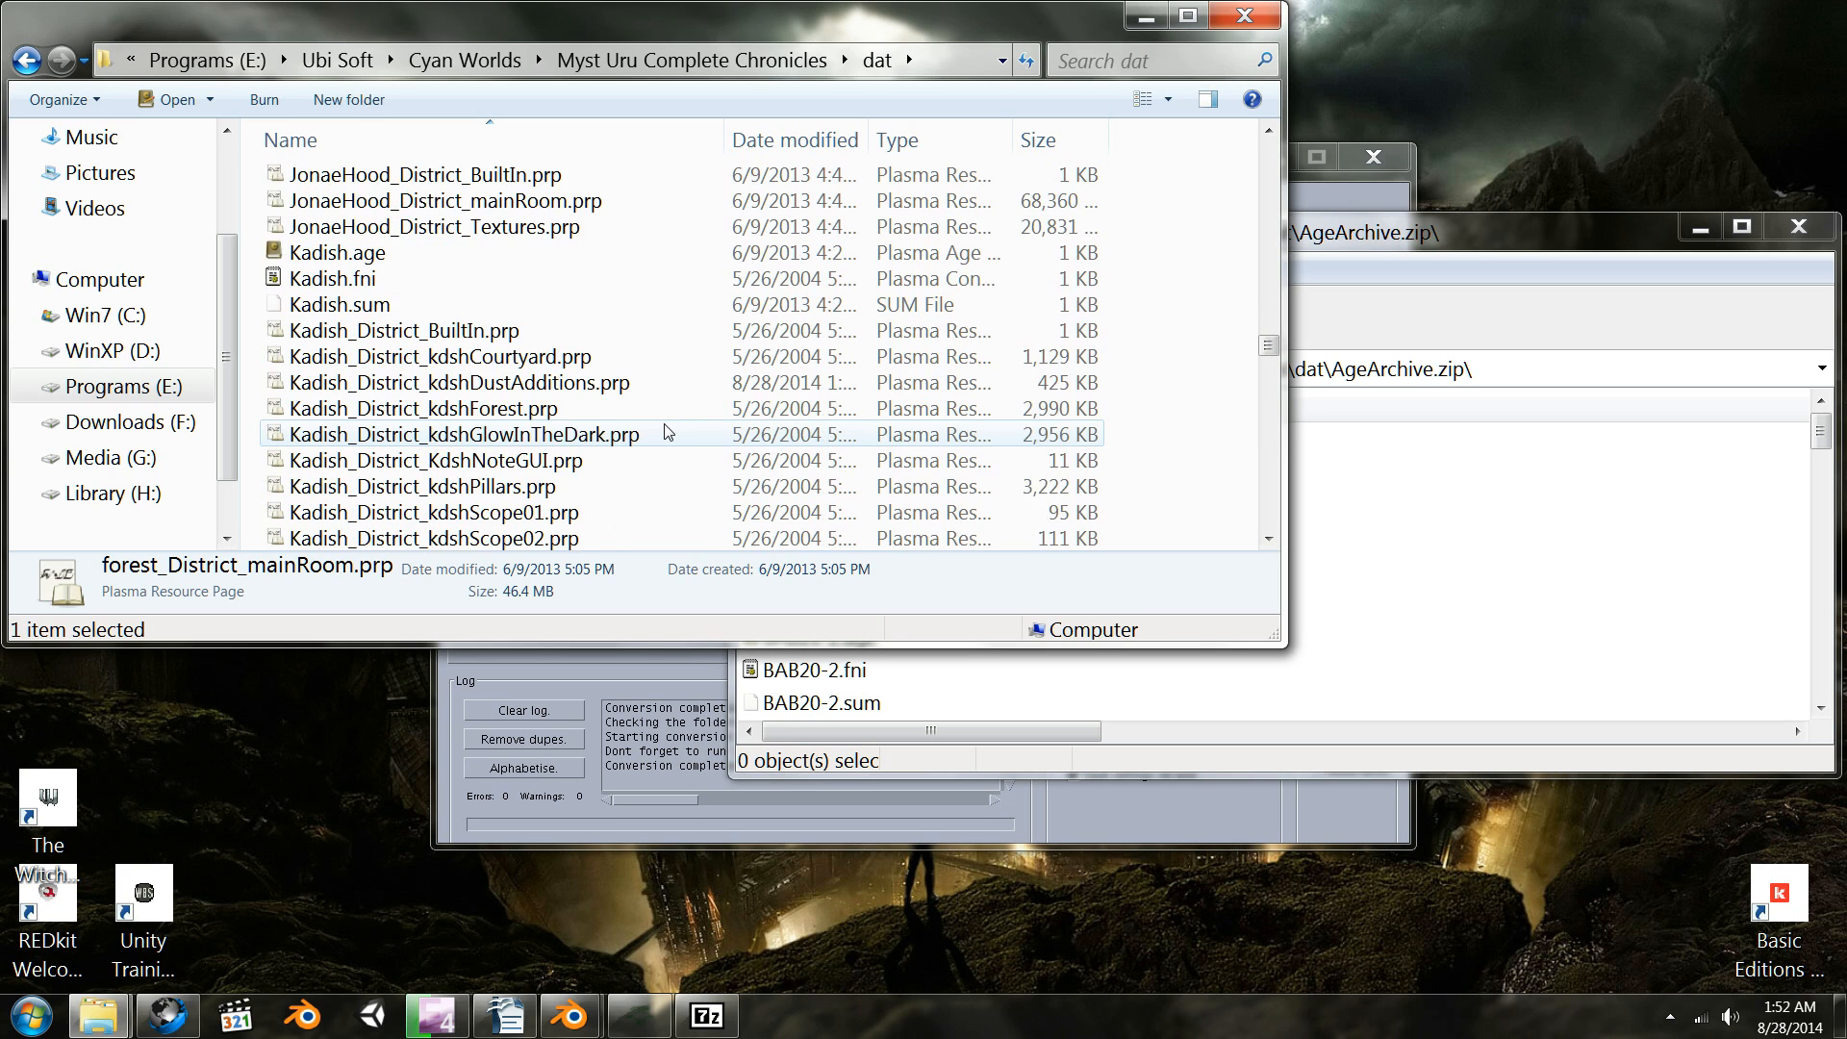
pyautogui.scroll(-15, 667, 432)
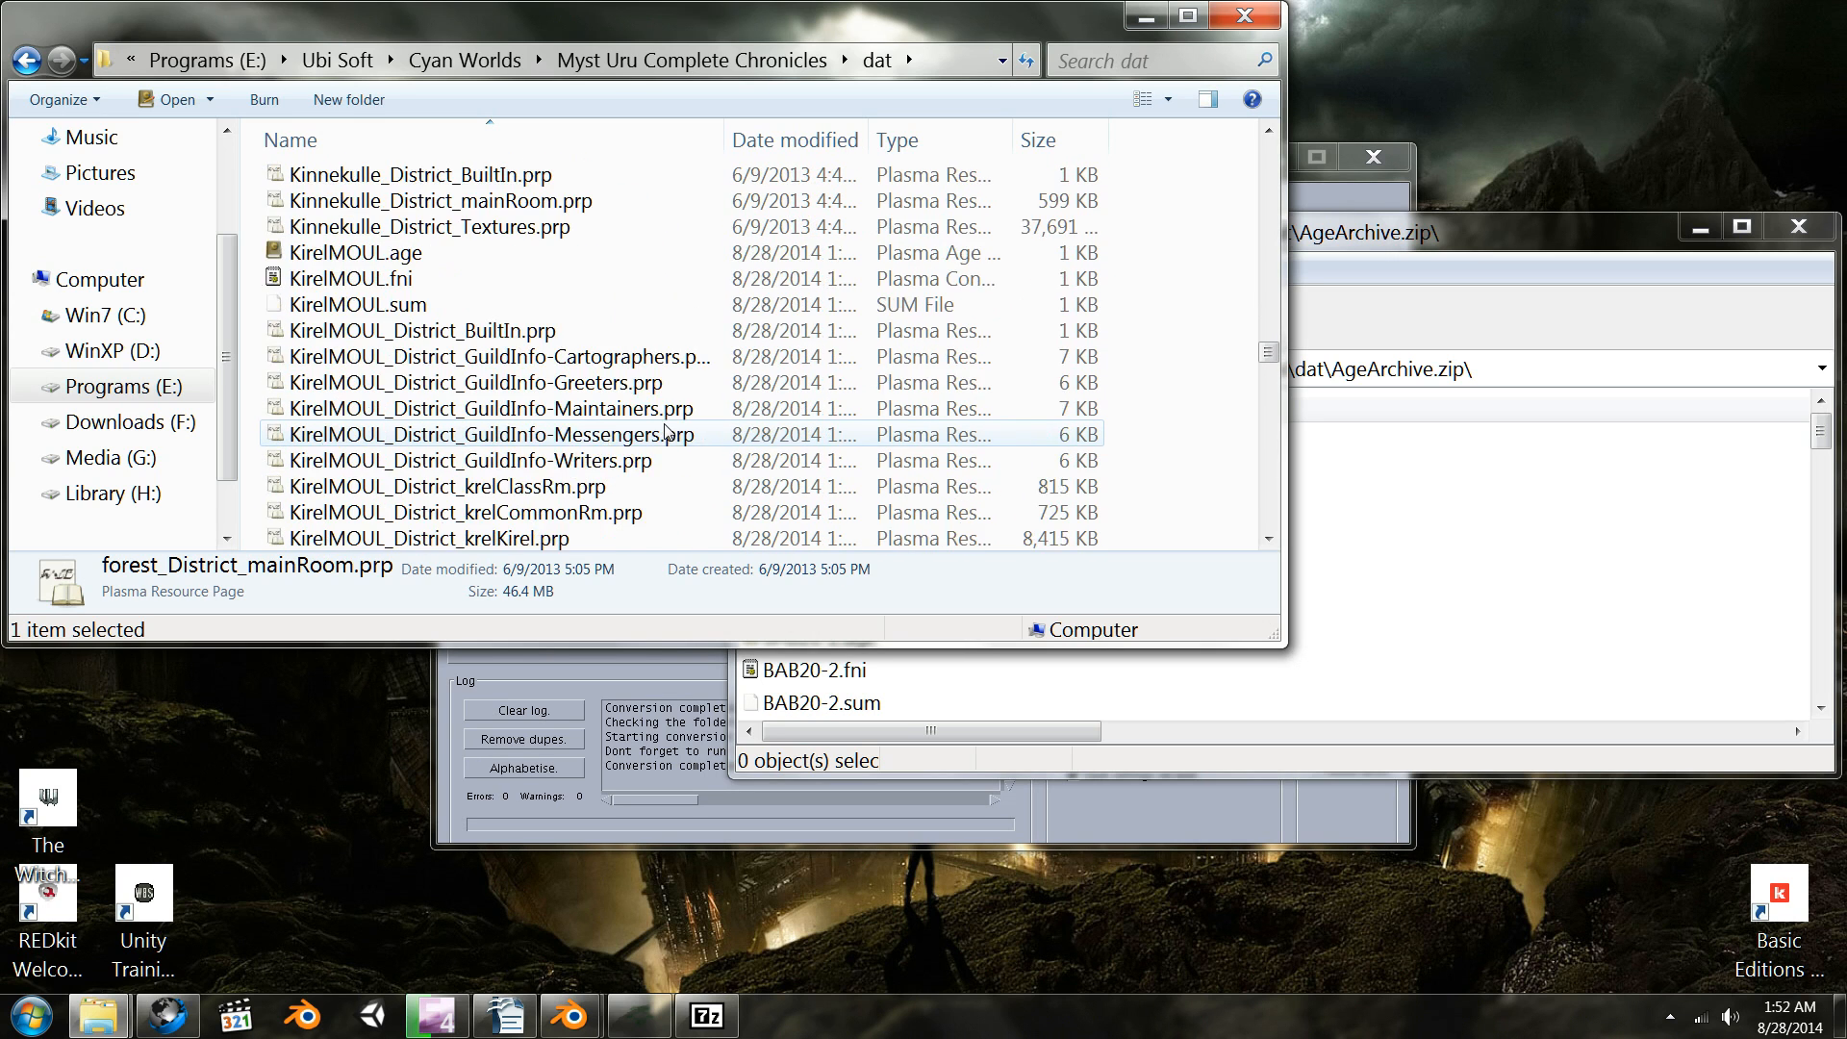
pyautogui.scroll(-15, 668, 432)
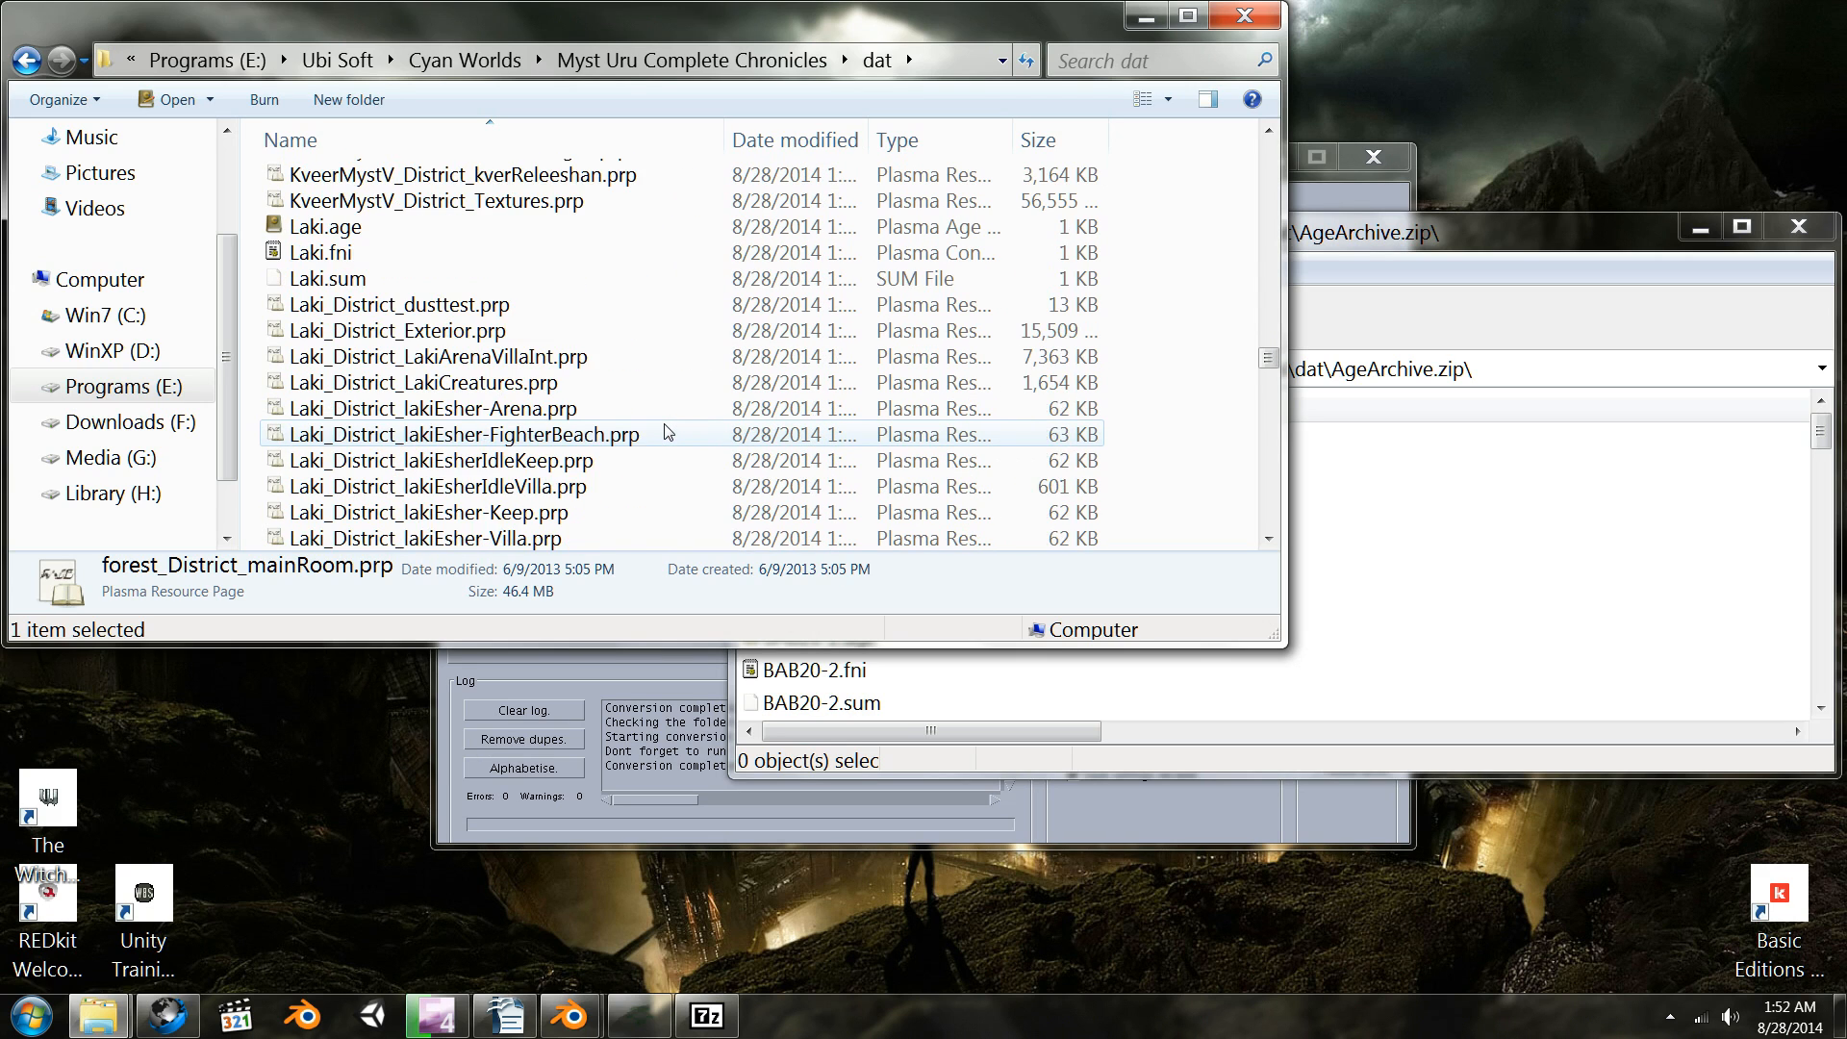
pyautogui.scroll(-15, 668, 432)
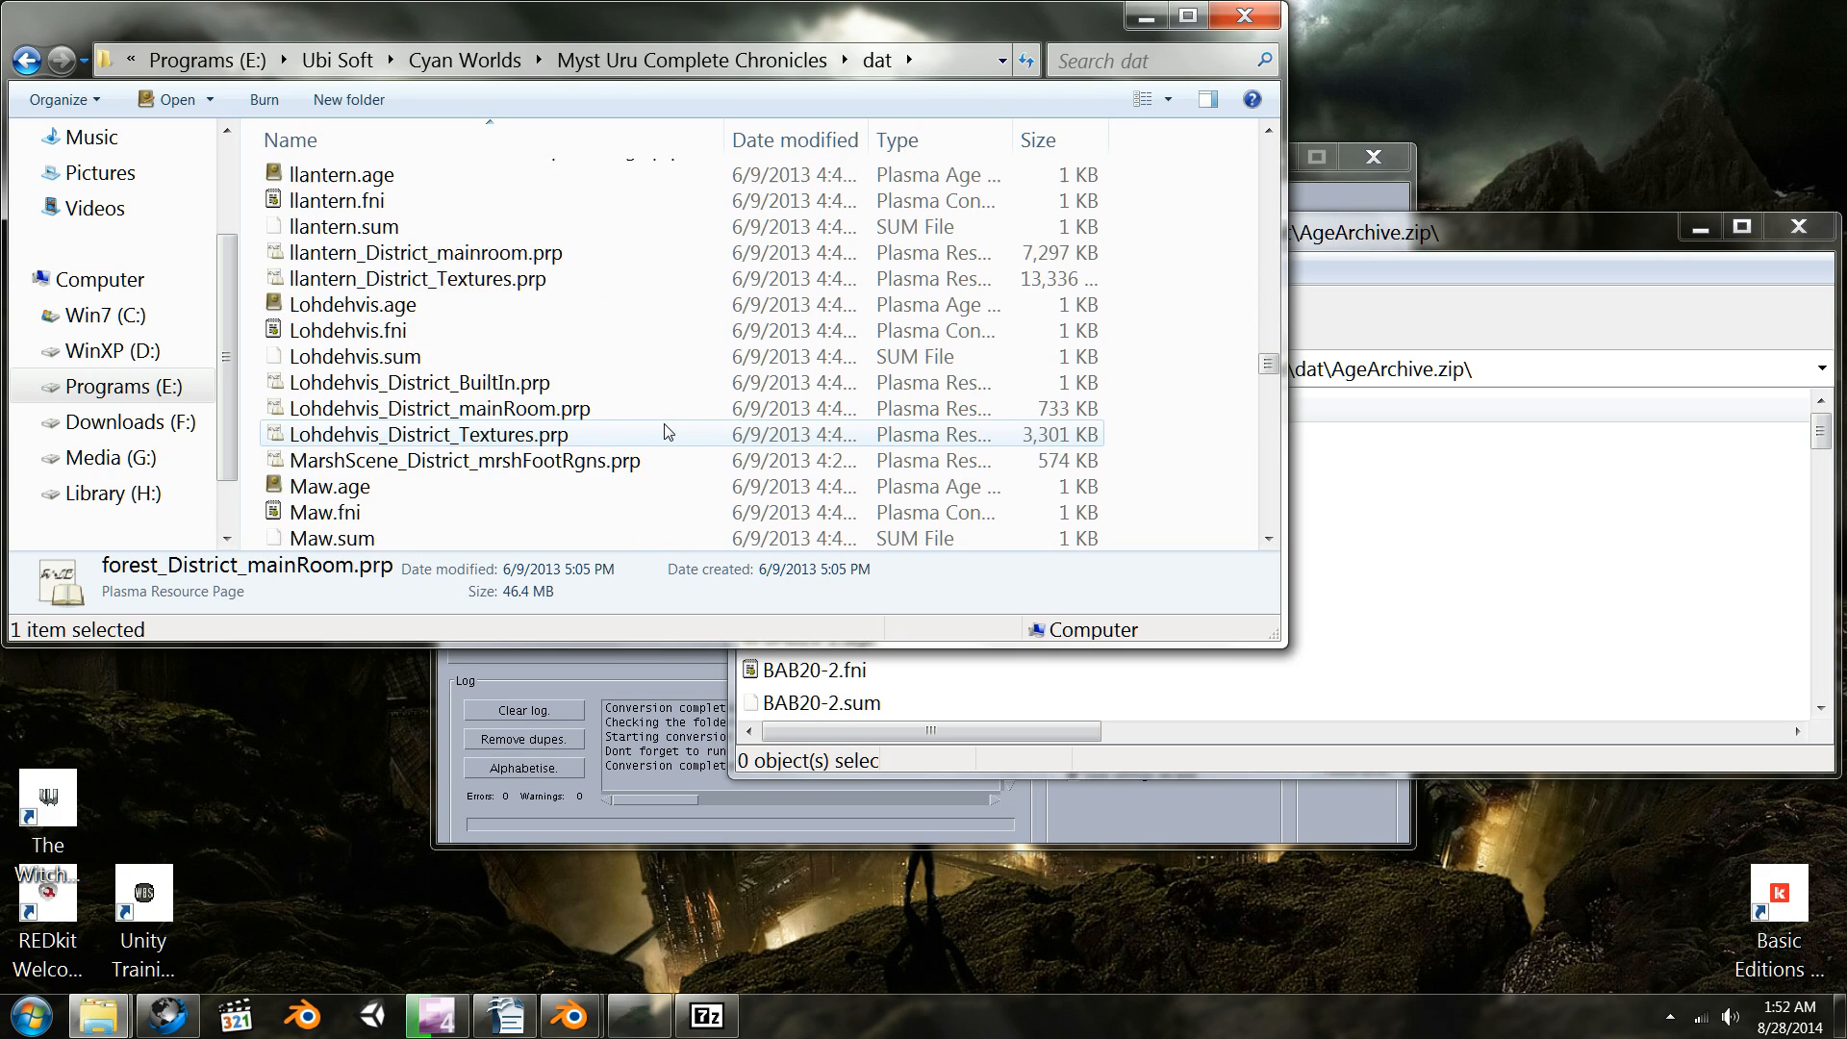
pyautogui.scroll(-10, 667, 432)
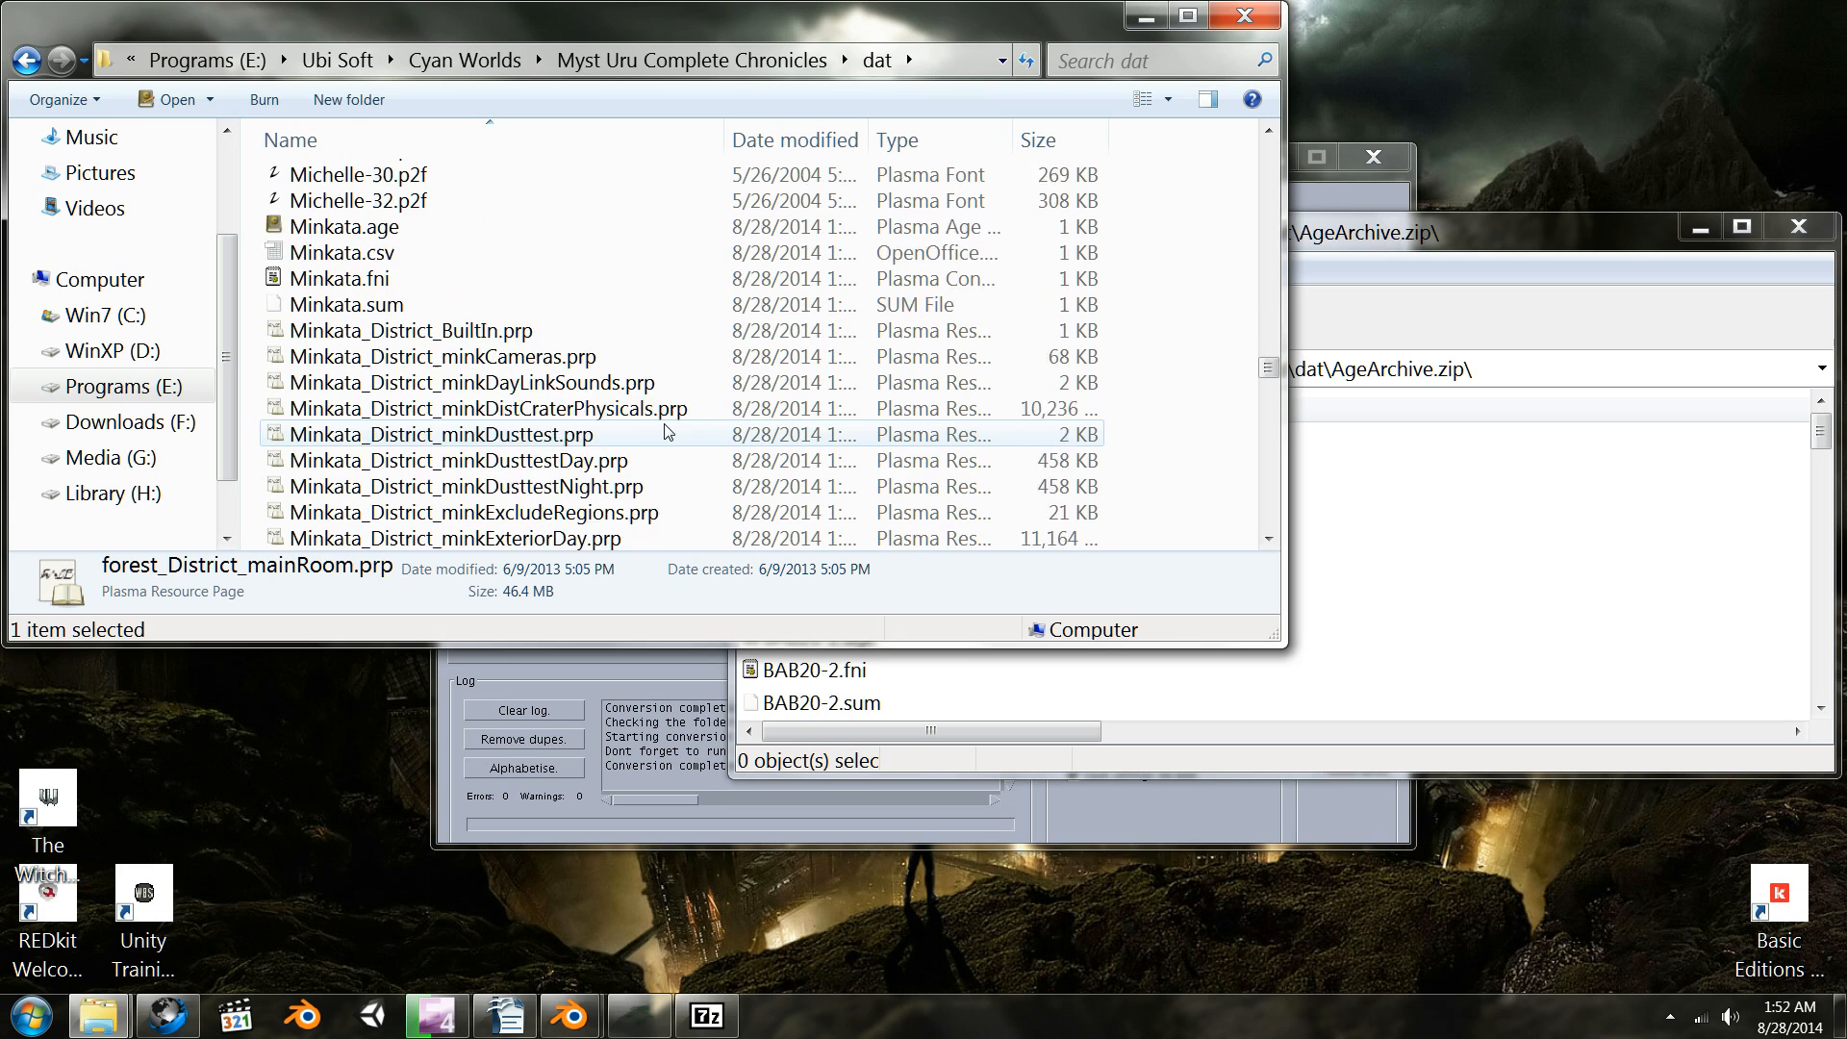
pyautogui.scroll(-12, 667, 432)
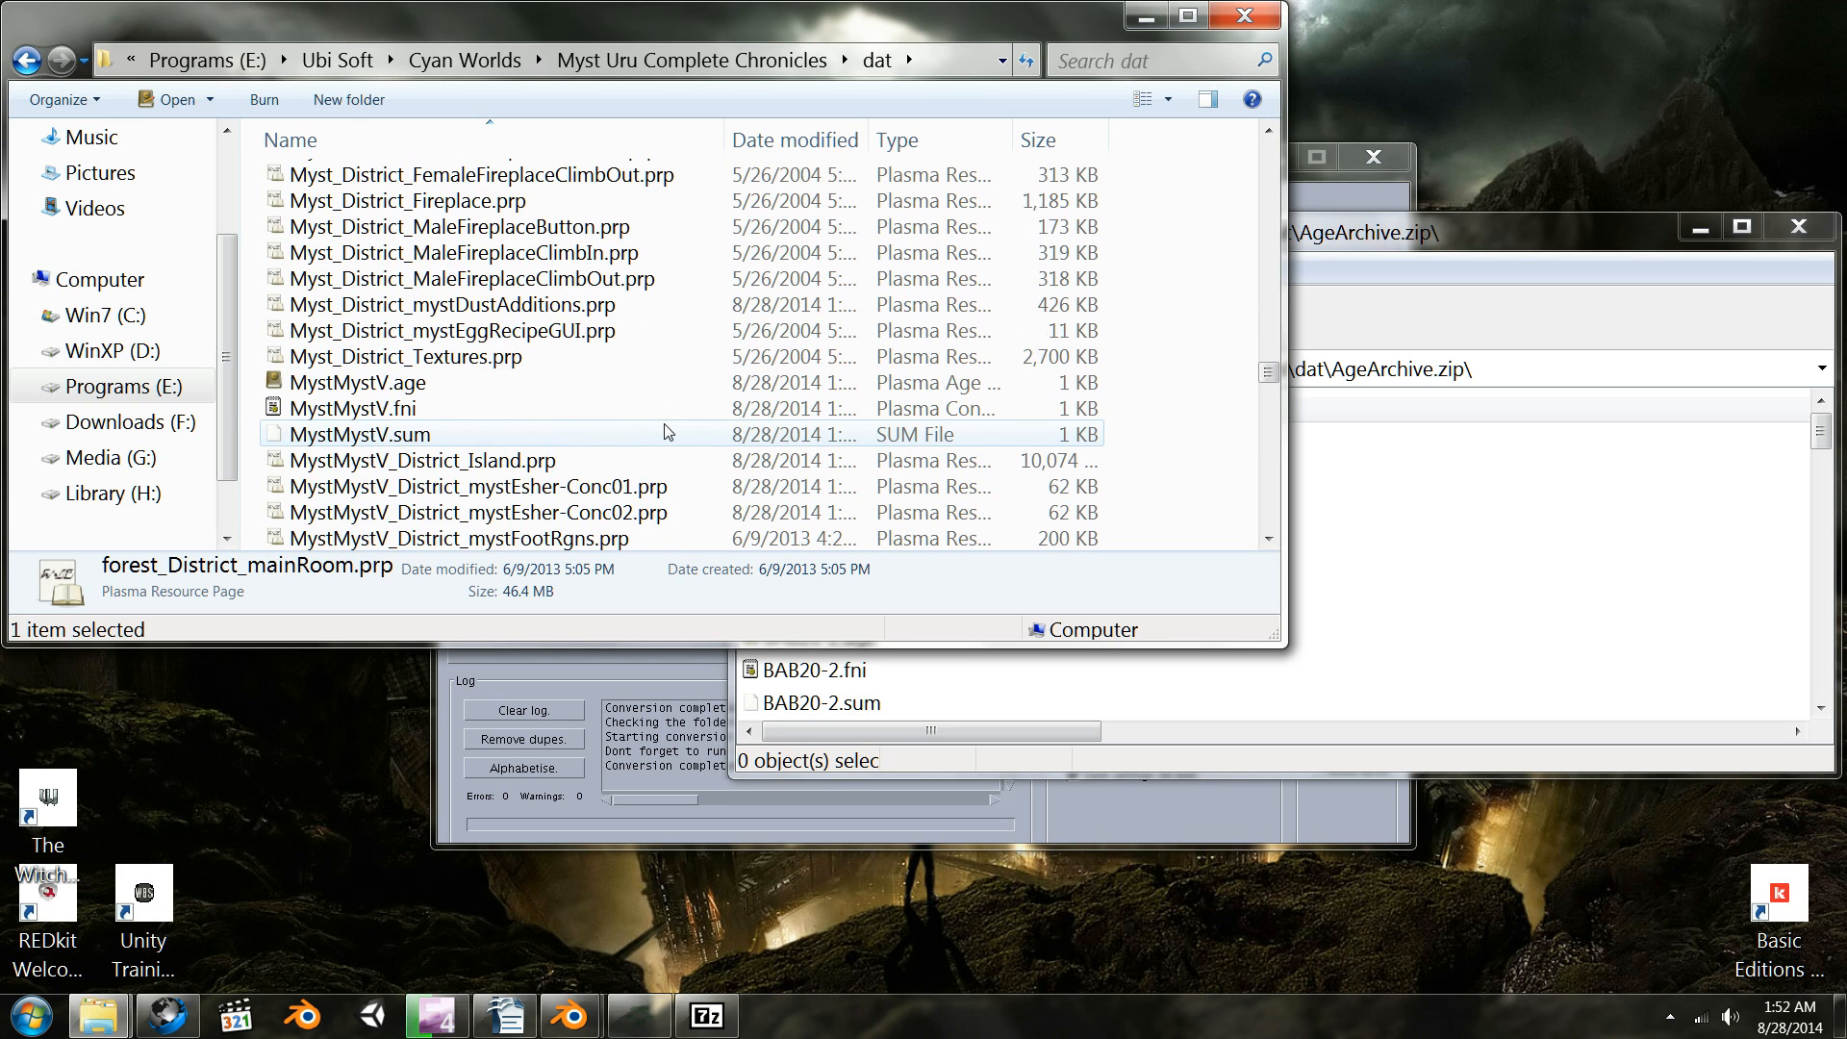
pyautogui.scroll(-15, 668, 432)
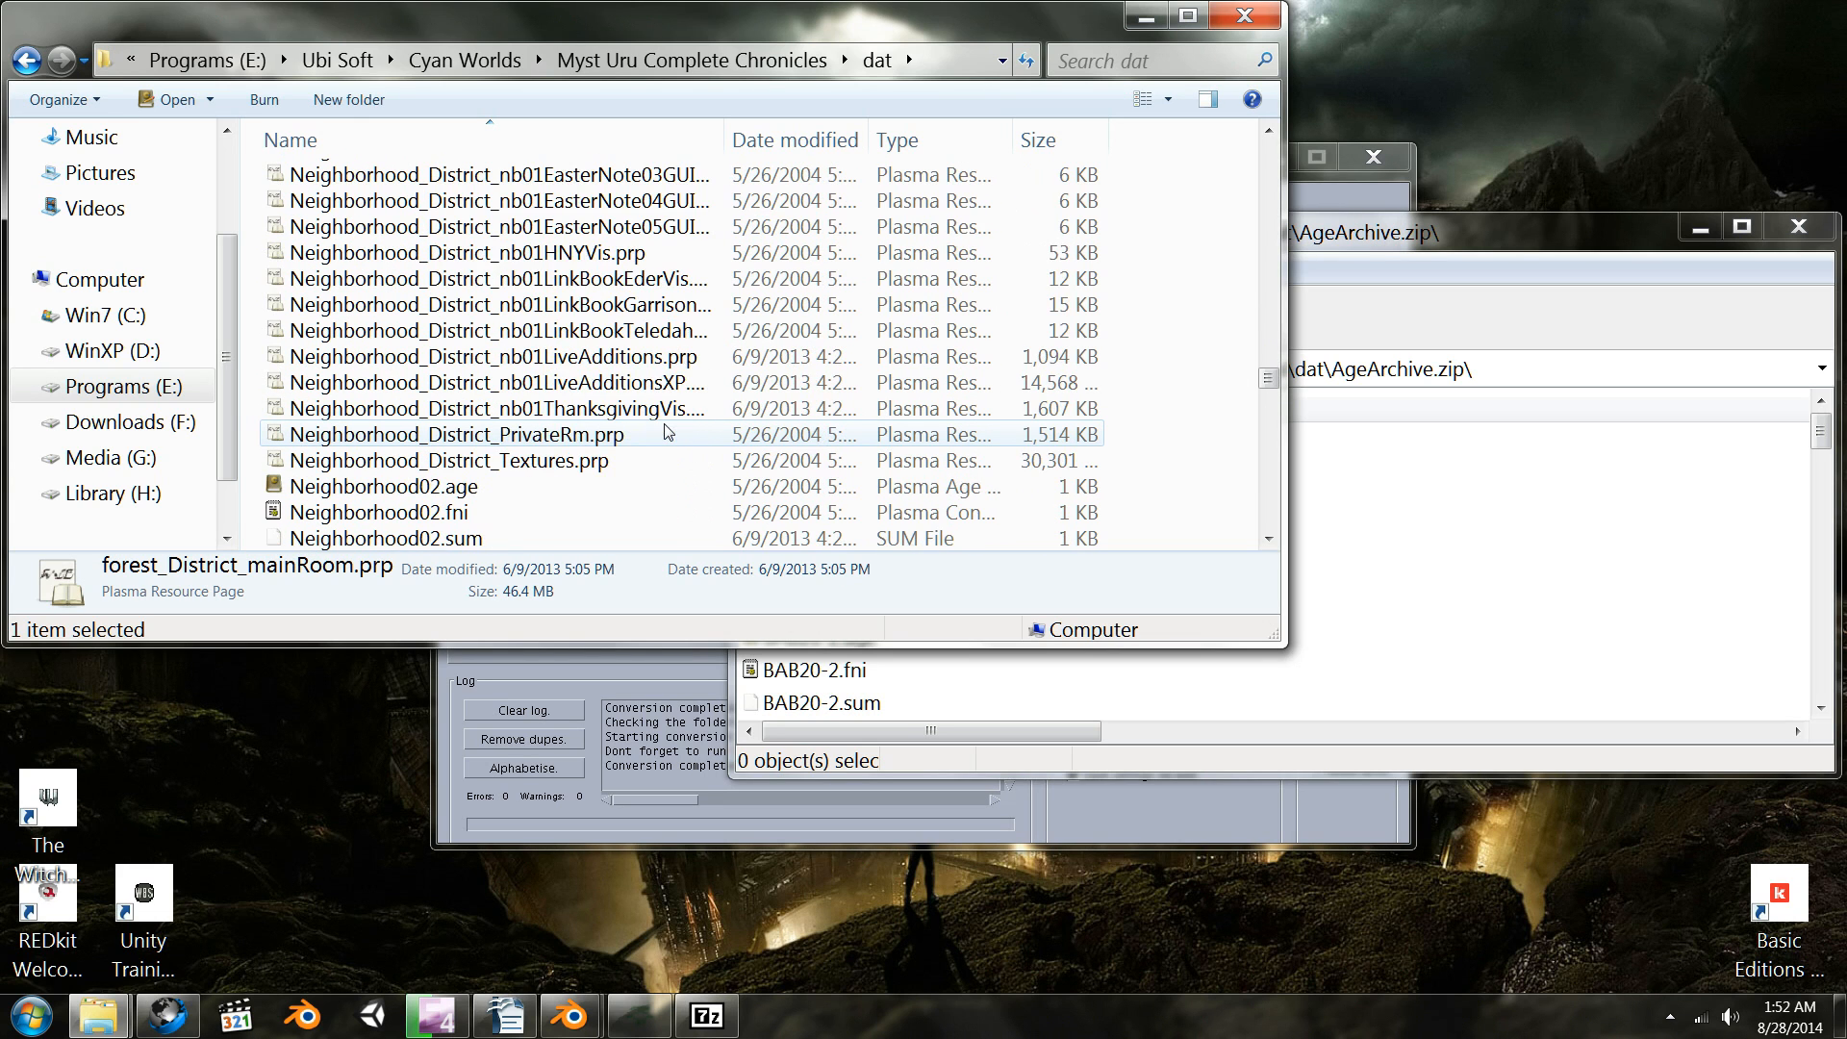
pyautogui.scroll(-15, 668, 432)
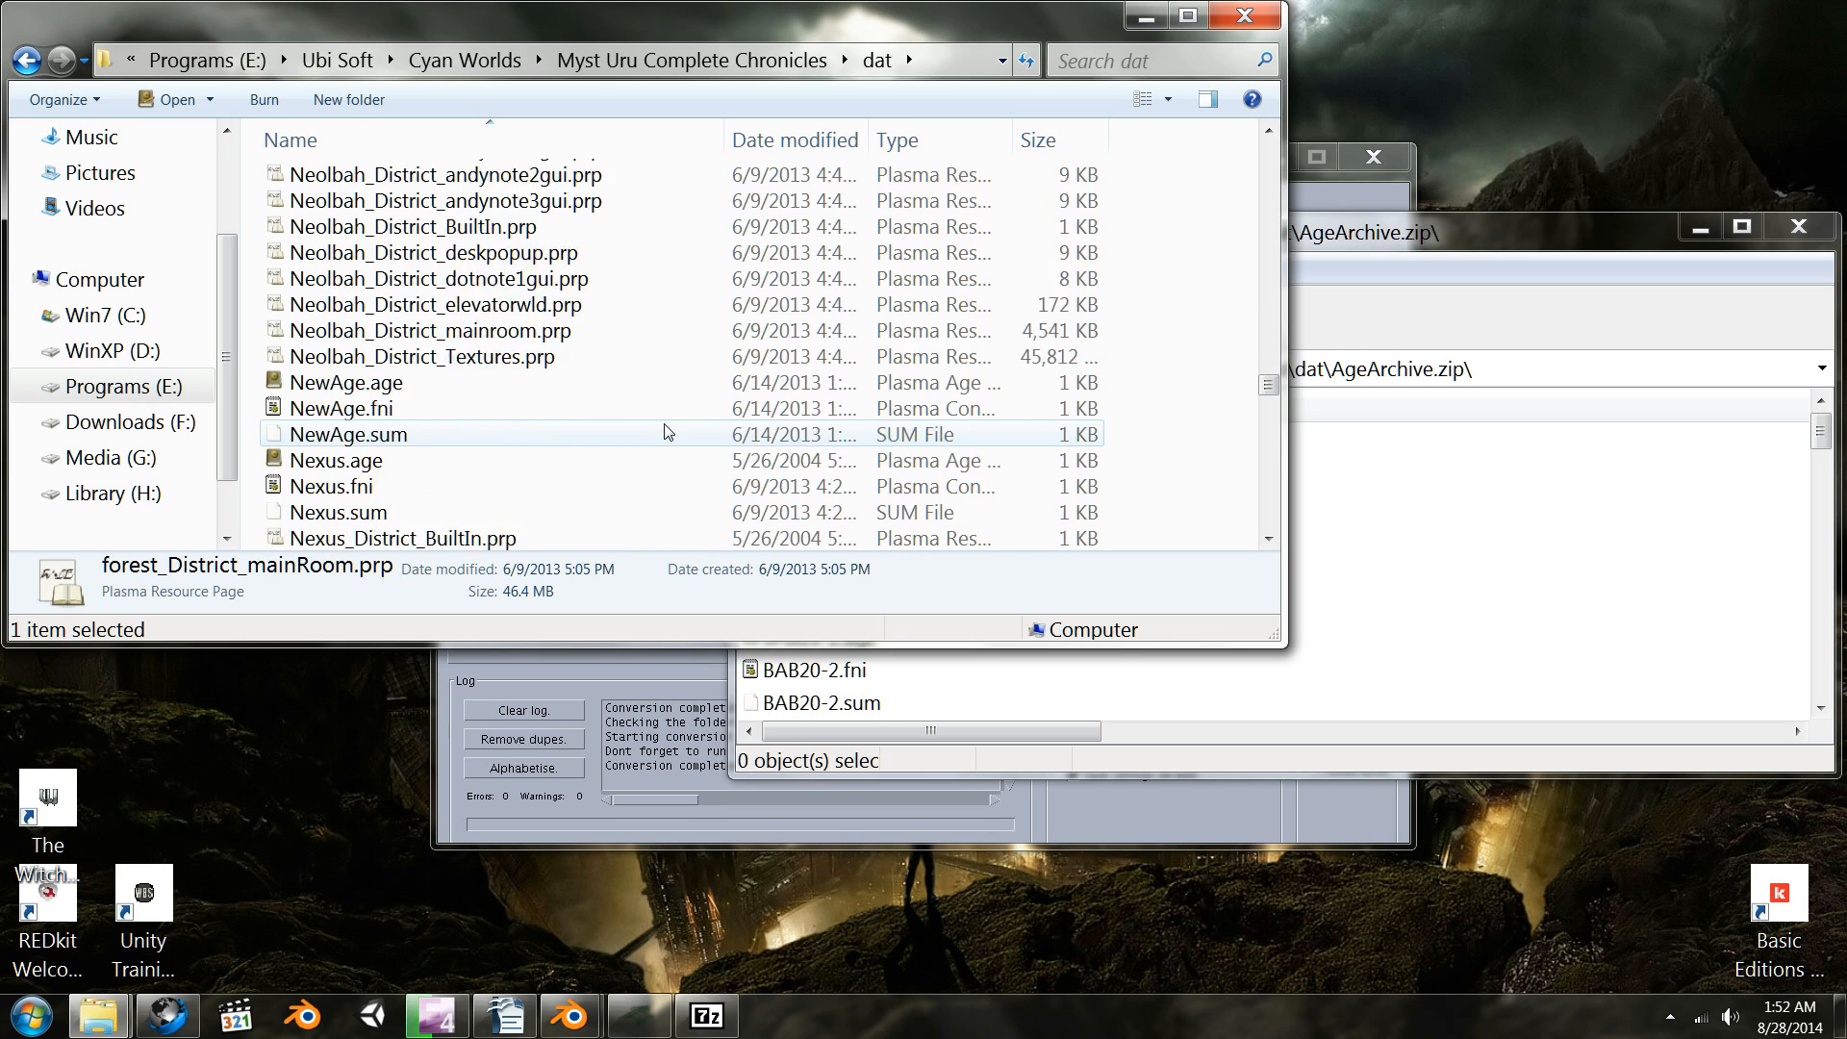
pyautogui.scroll(-16, 668, 432)
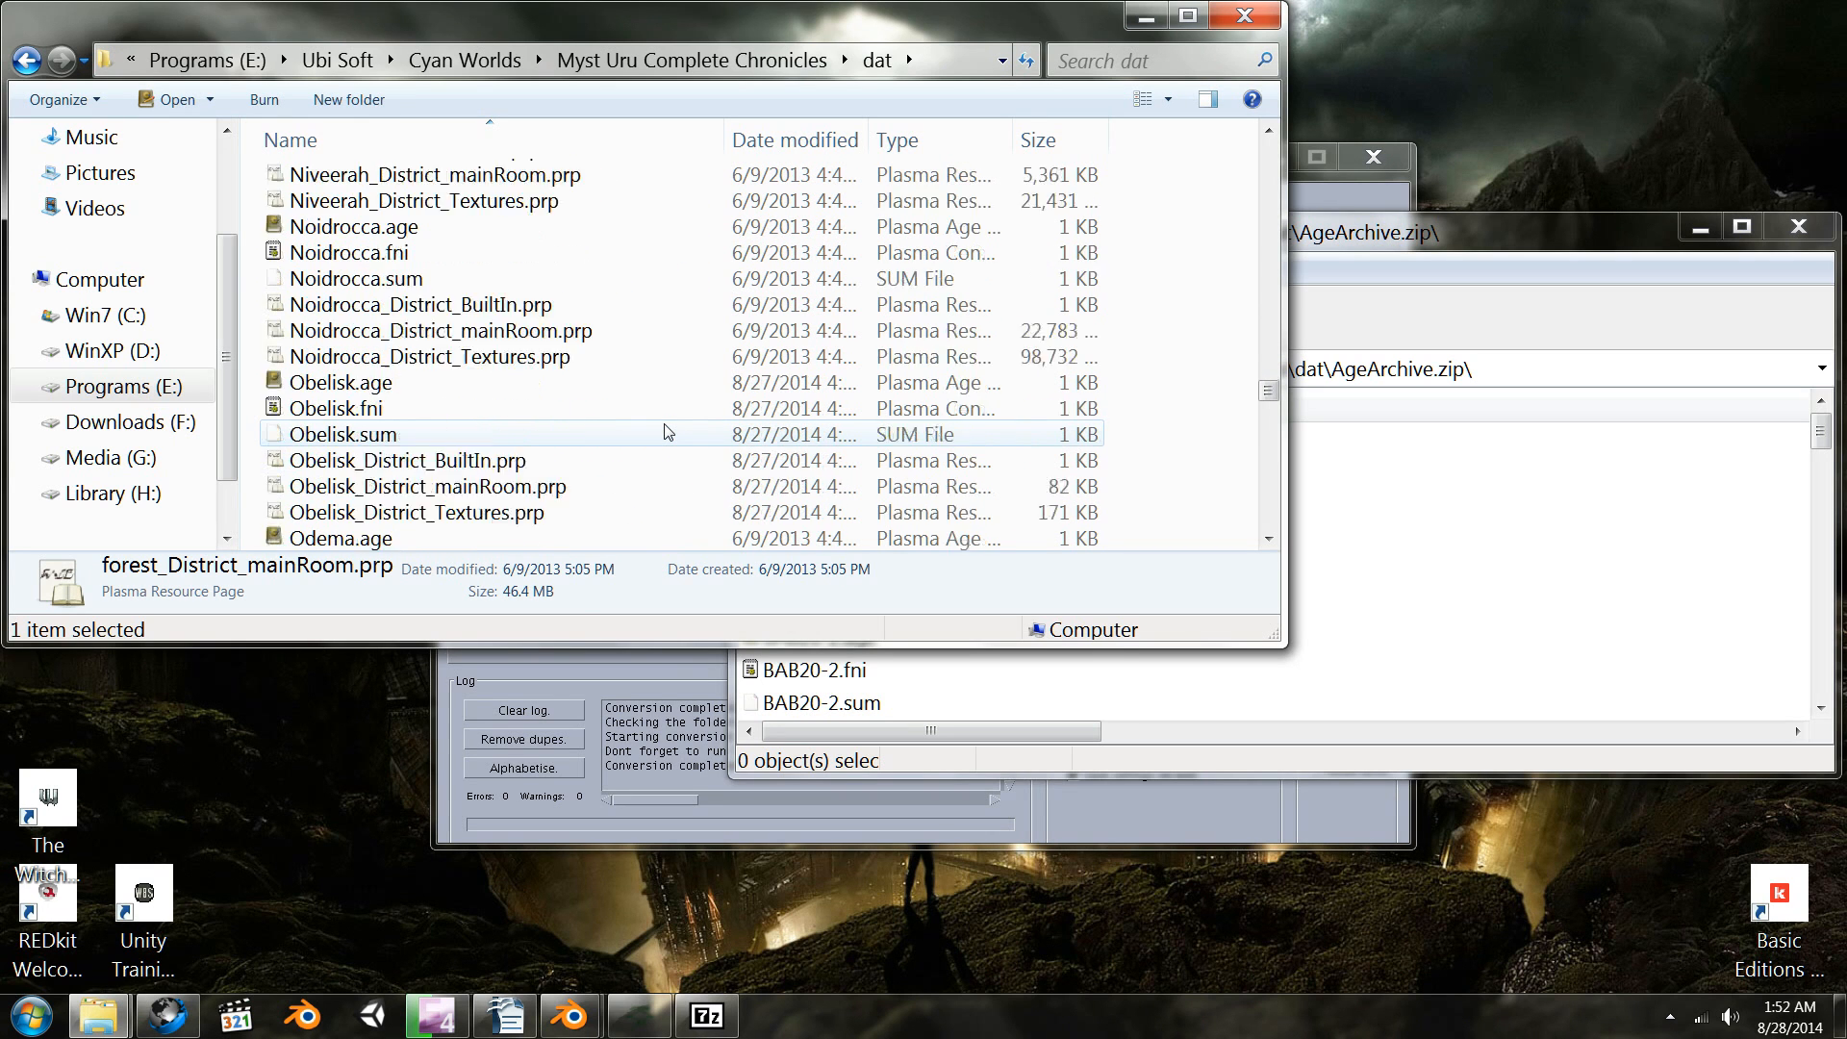
pyautogui.scroll(-1, 667, 432)
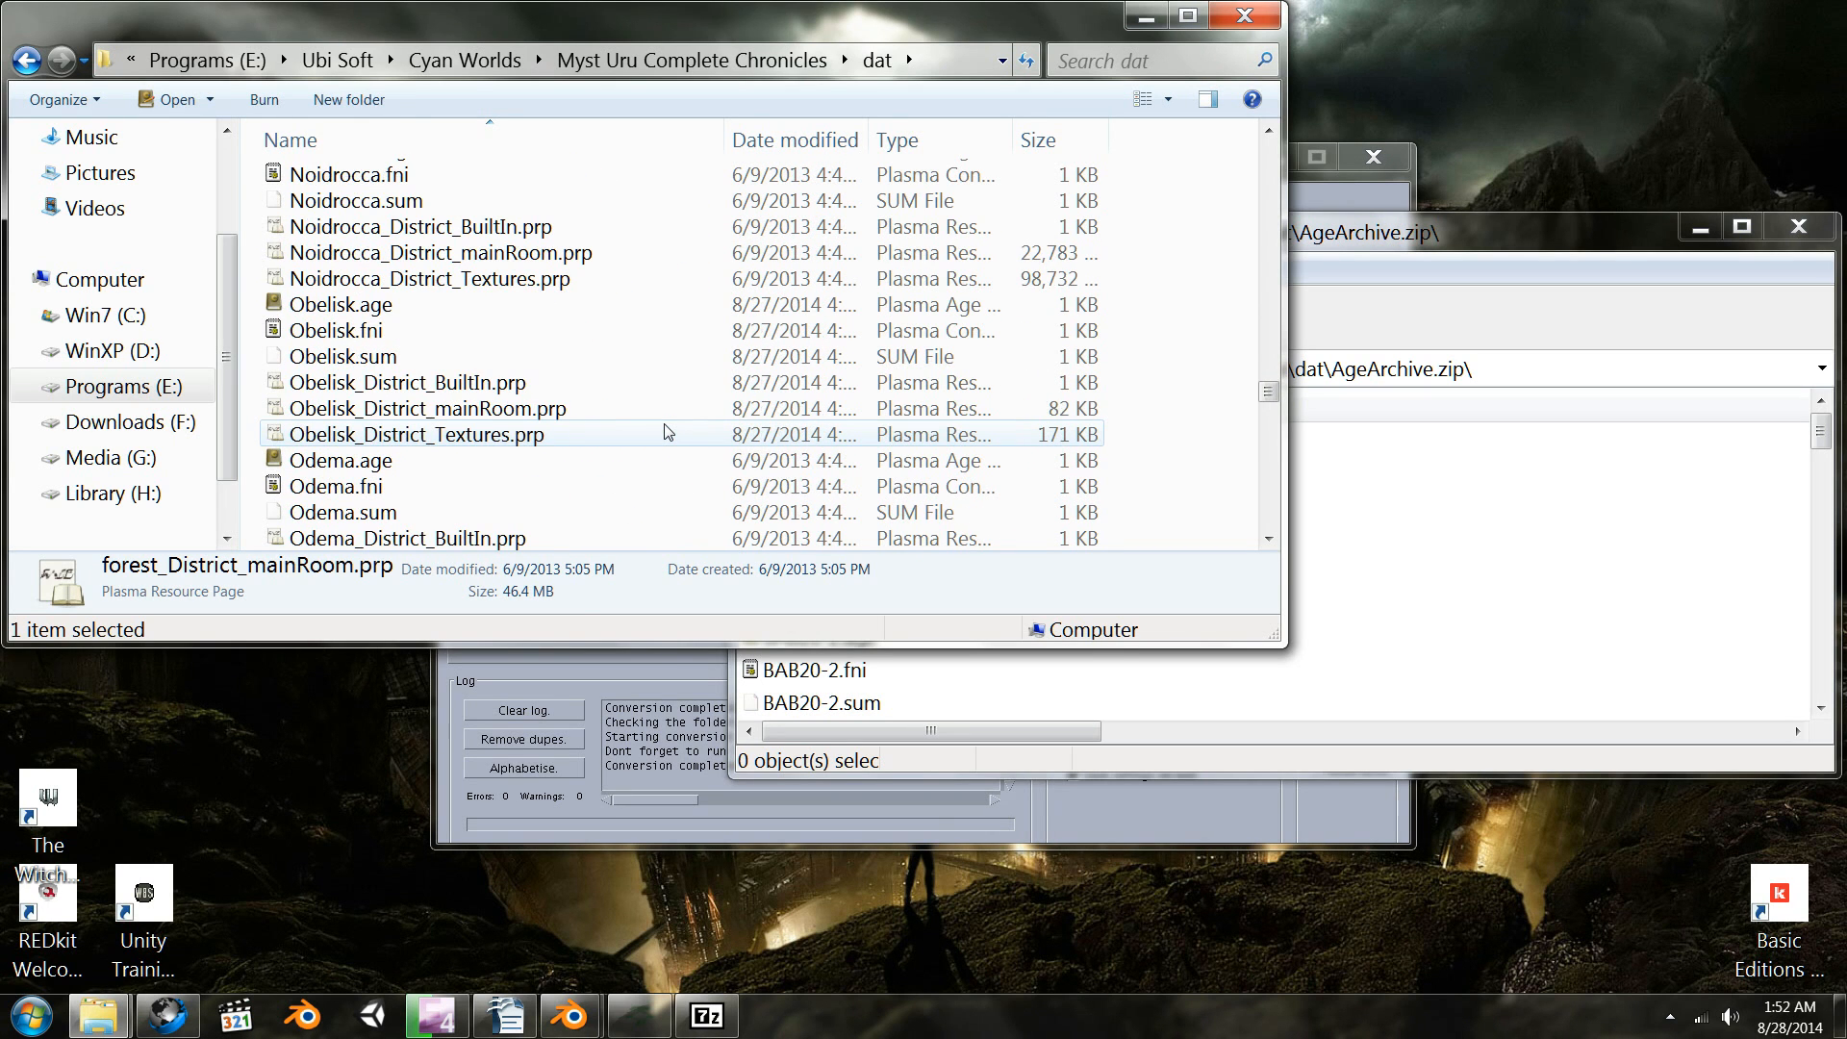
# - Copy all Obelisk files, from Obelisk.age through Obelisk_District_Textures.prp, from the dat folder into the open AgeArchive.zip
pyautogui.click(361, 302)
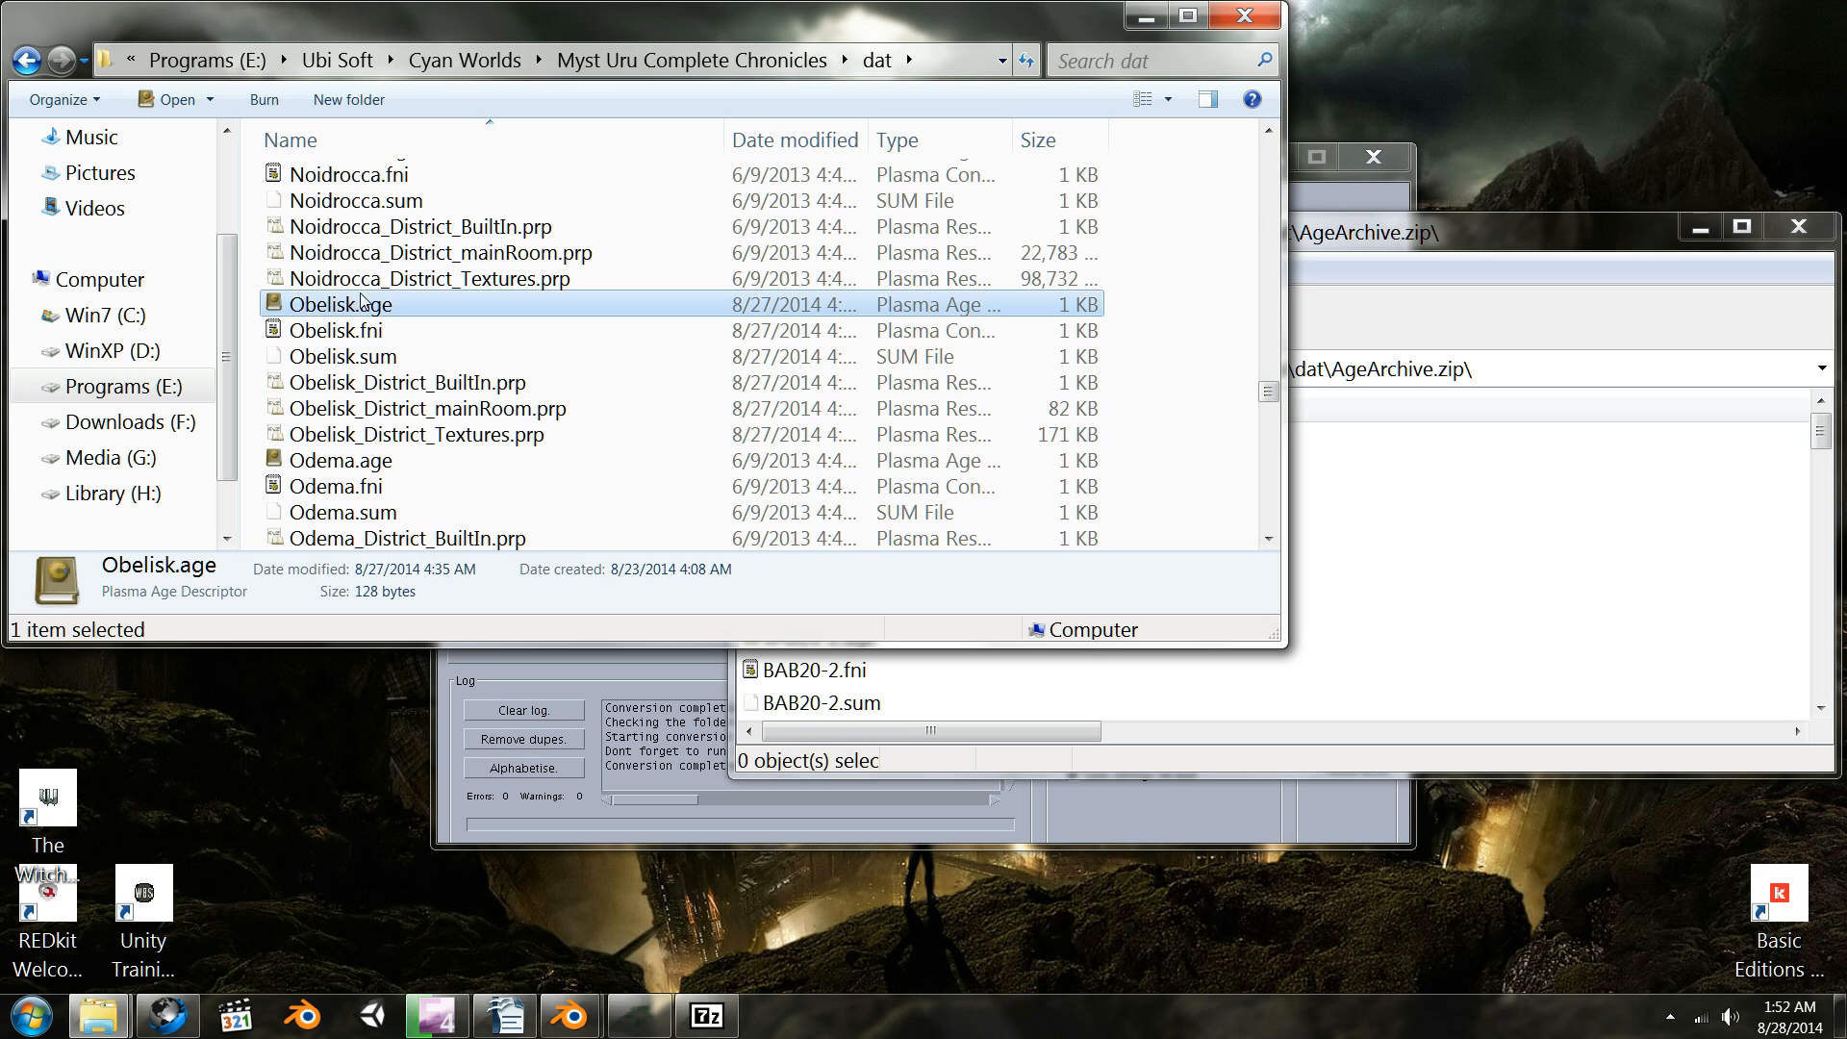
pyautogui.keyDown('shift'); pyautogui.click(398, 441); pyautogui.keyUp('shift')
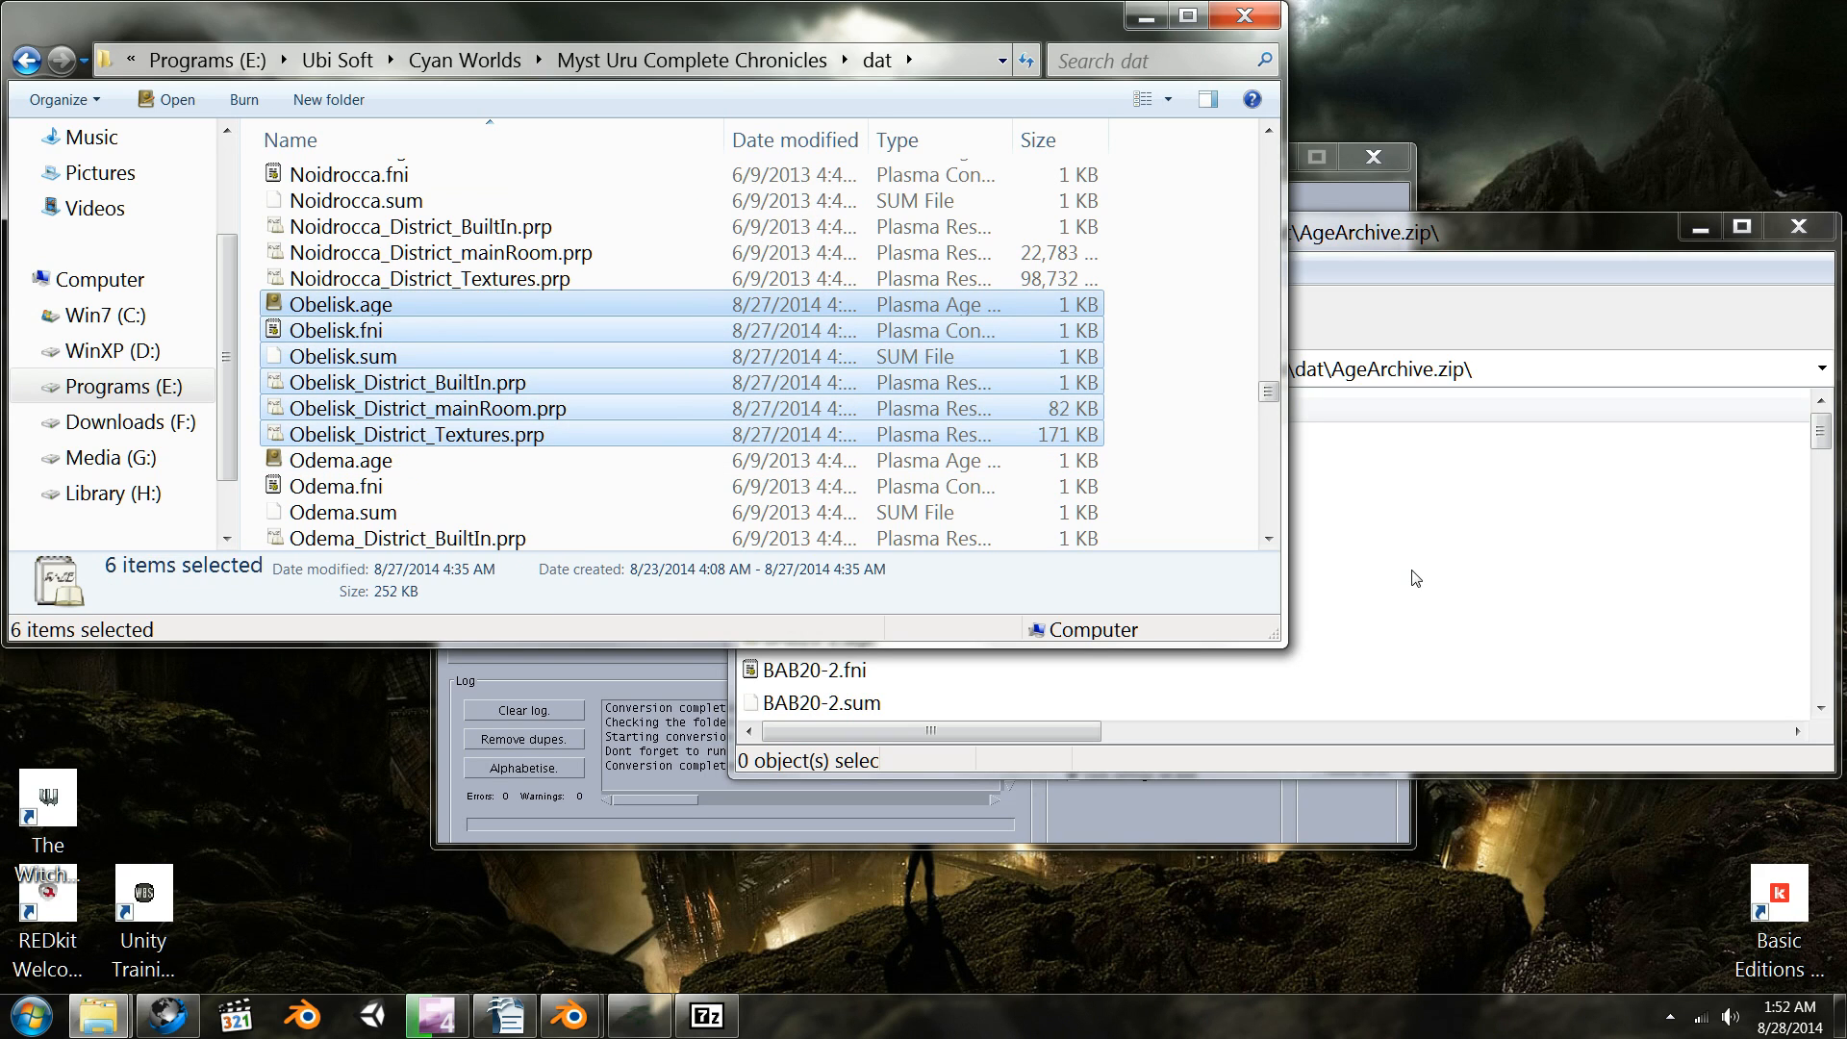
pyautogui.click(808, 662)
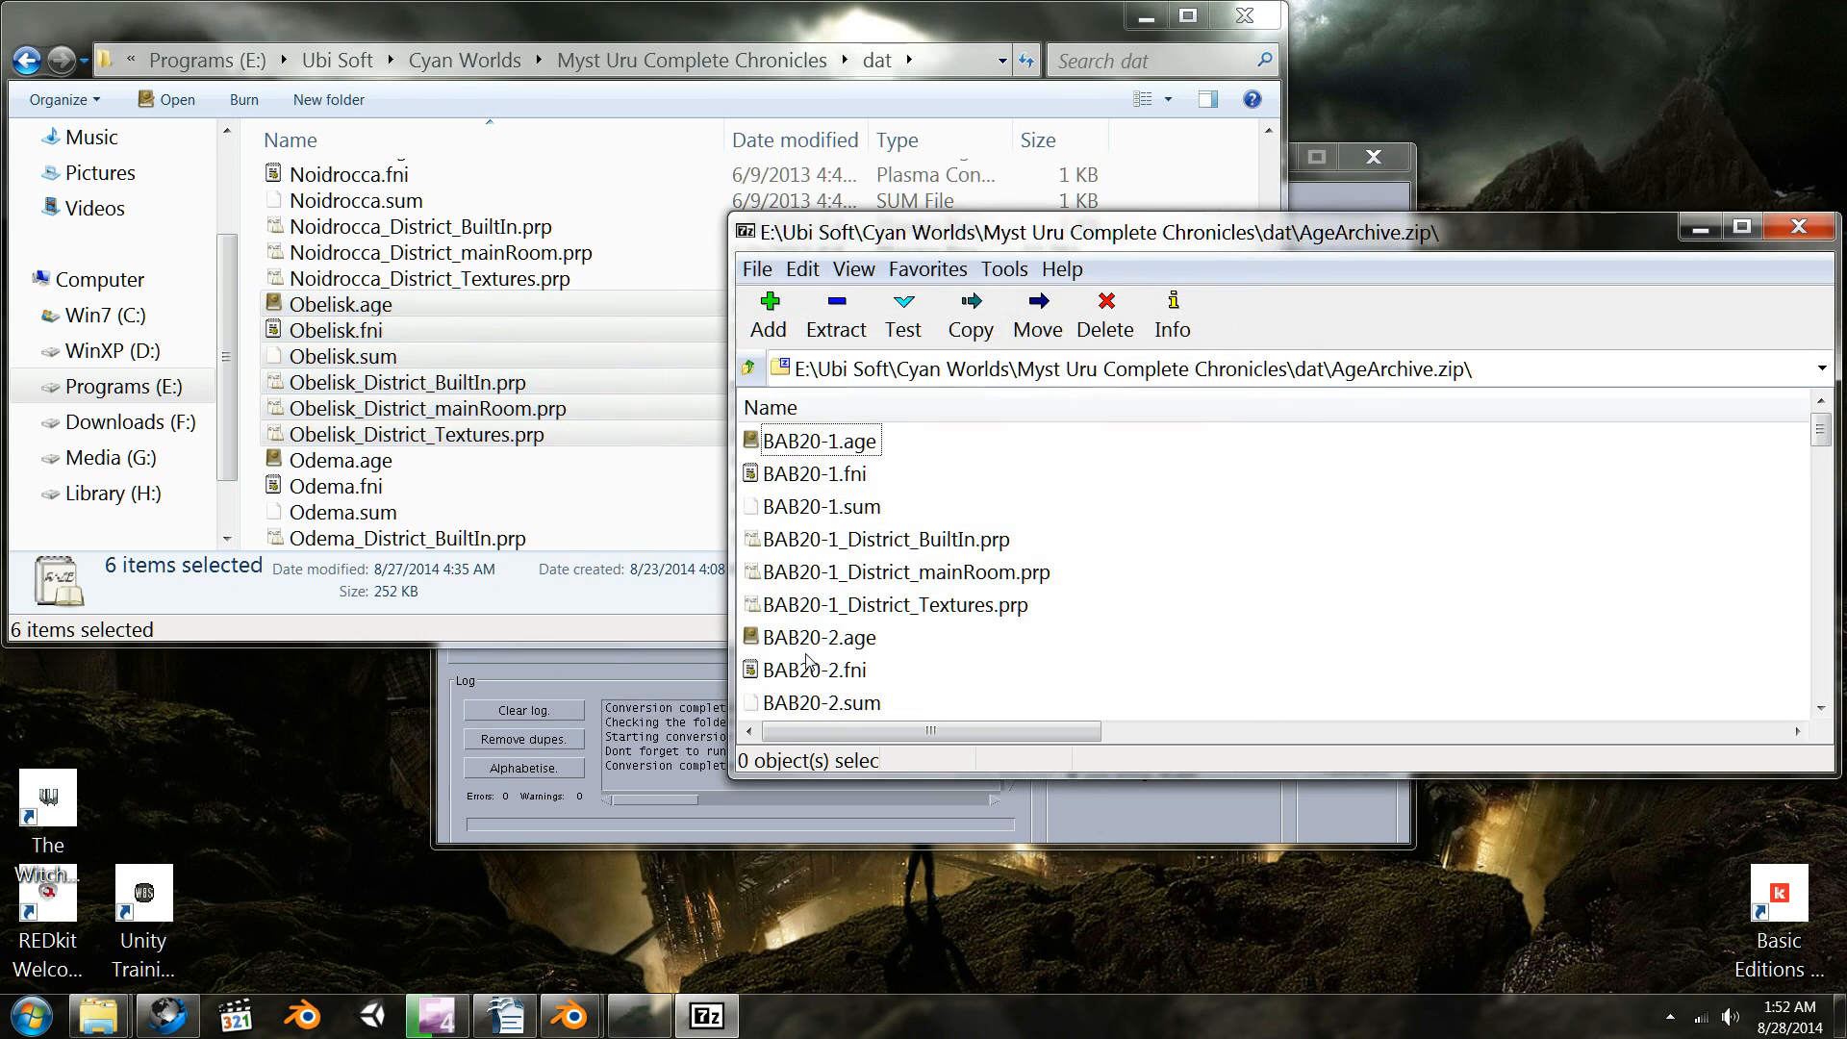
# - Delete all Obelisk files, from Obelisk.age through Obelisk_District_Textures.prp, from the dat folder
pyautogui.click(392, 333)
pyautogui.click(387, 307)
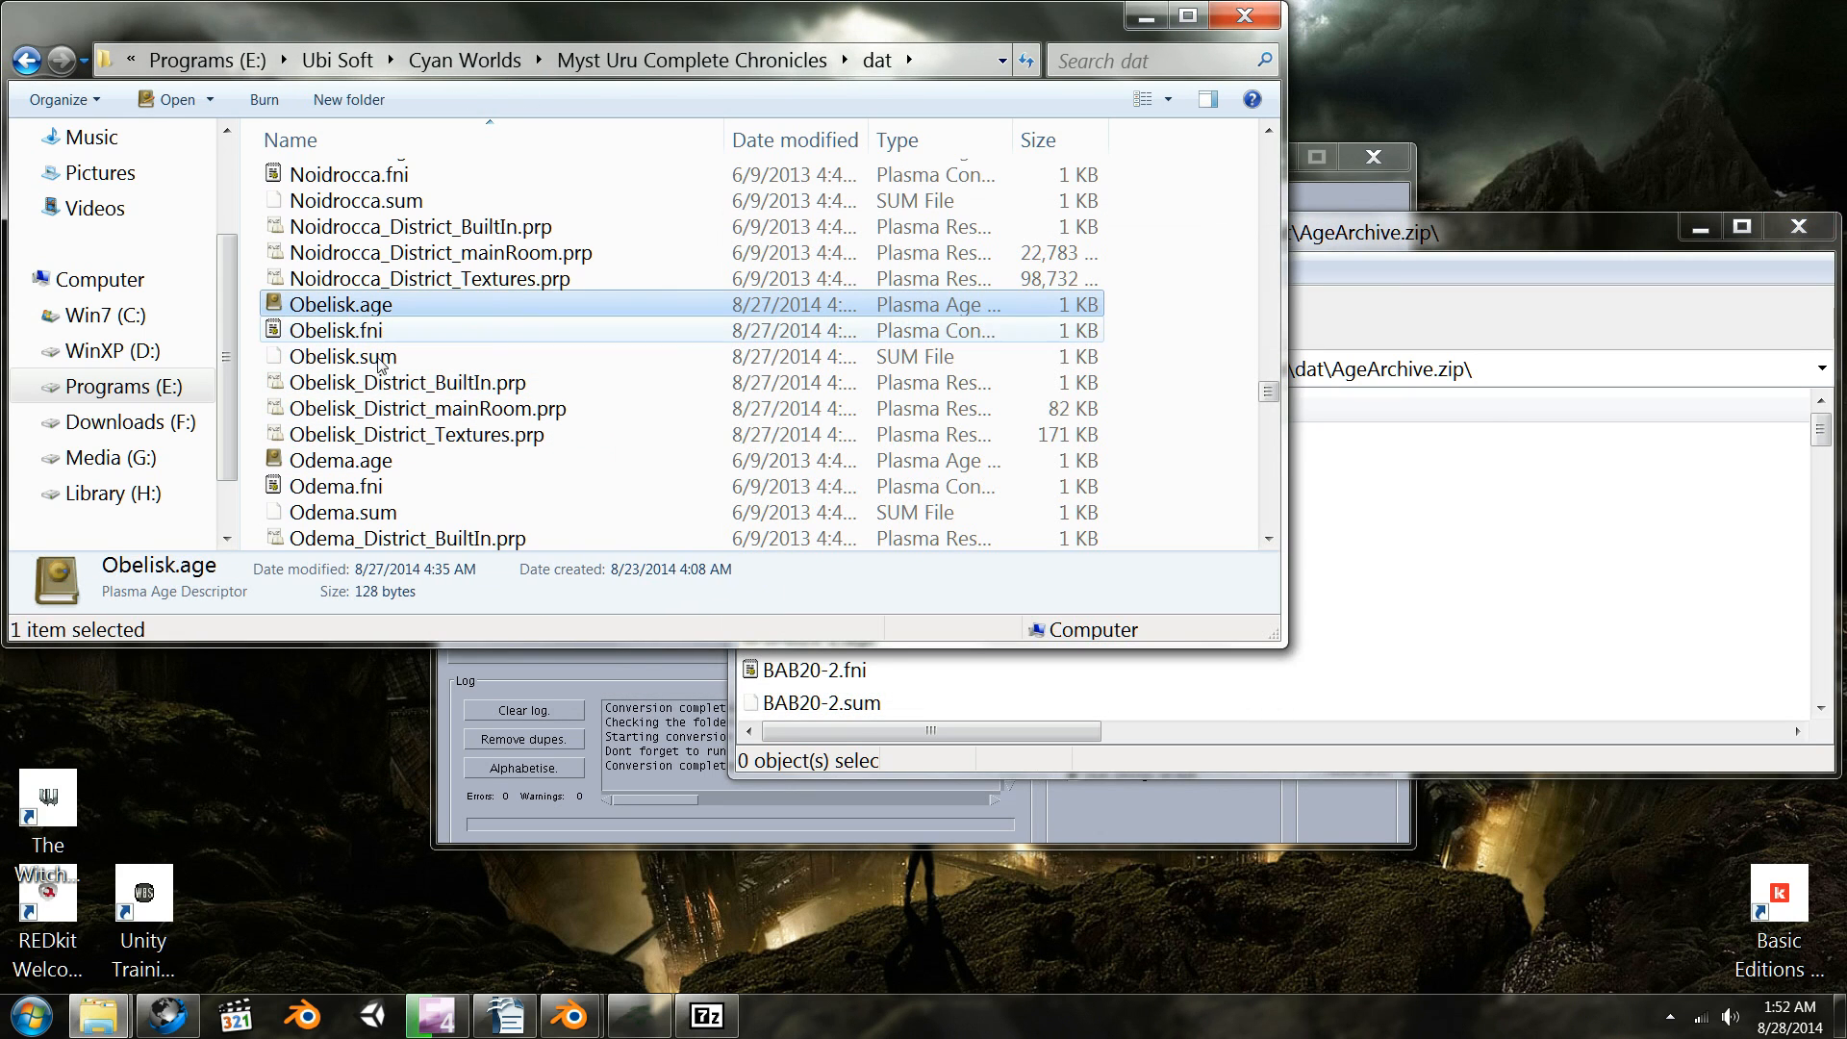
pyautogui.keyDown('shift'); pyautogui.click(385, 435); pyautogui.keyUp('shift')
pyautogui.rightClick(375, 405)
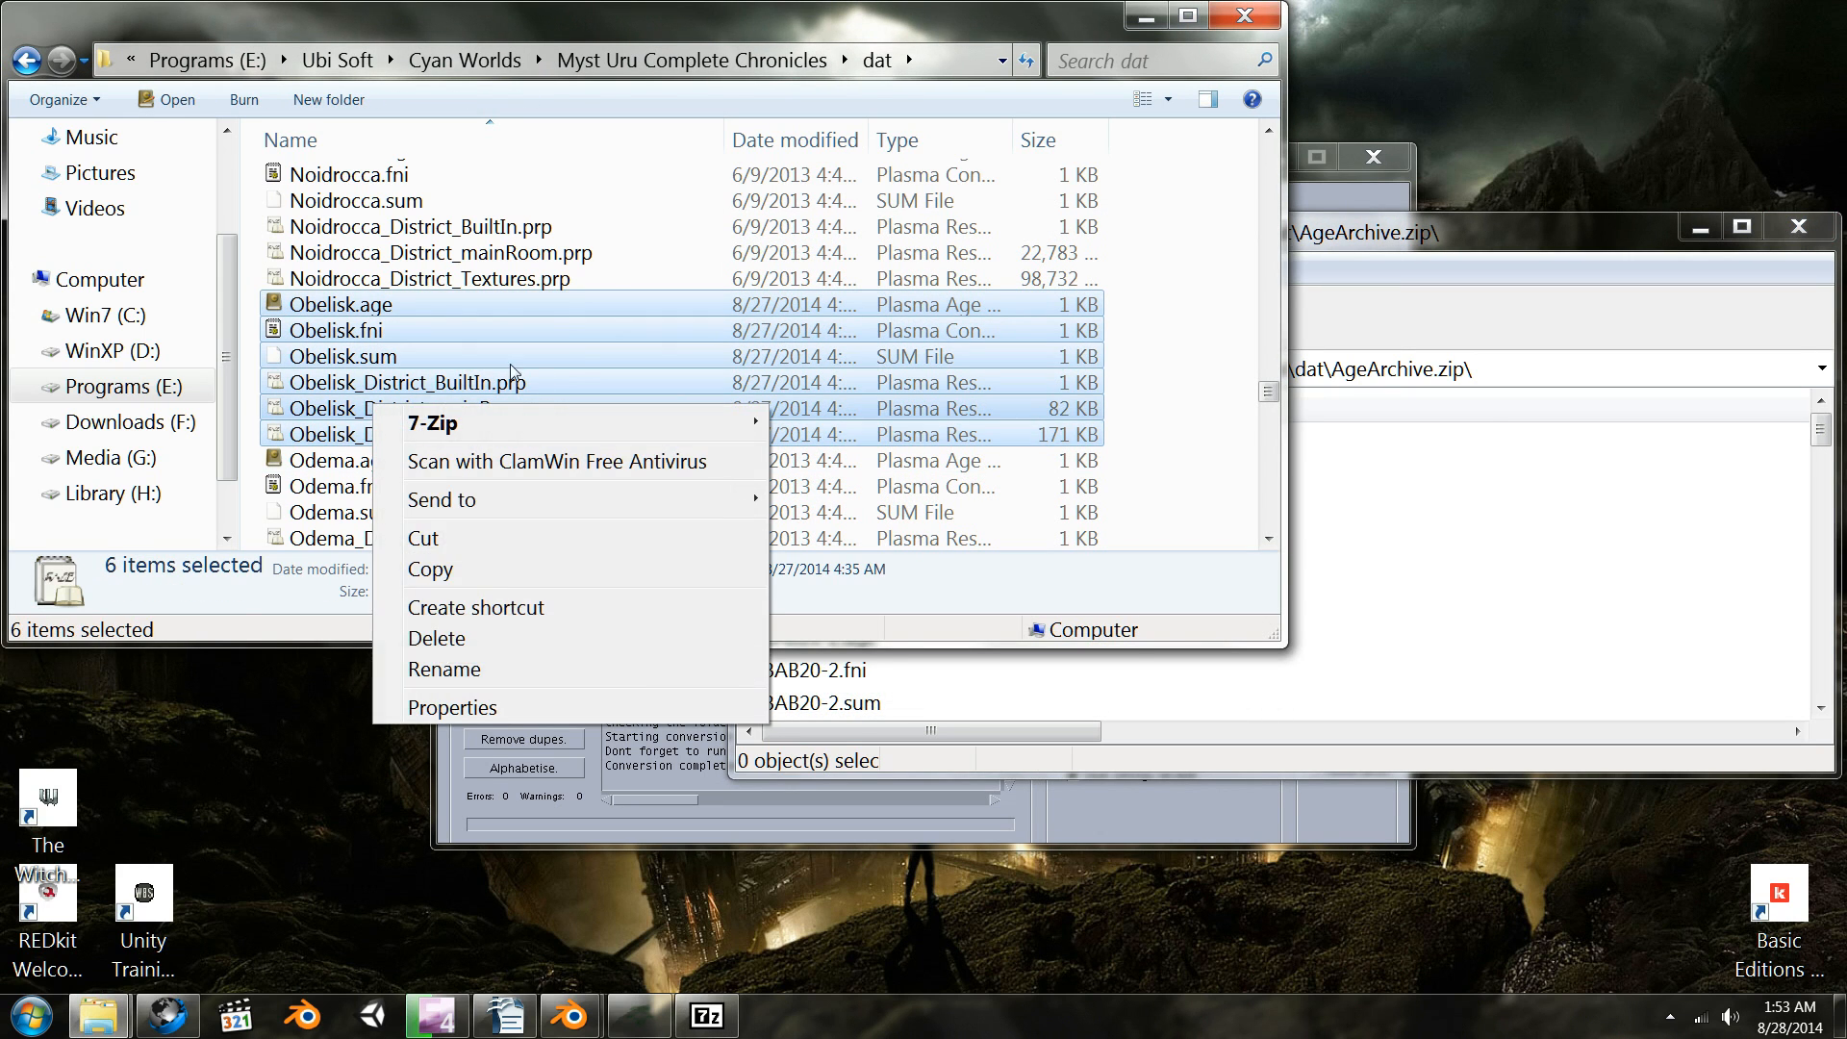
pyautogui.click(487, 638)
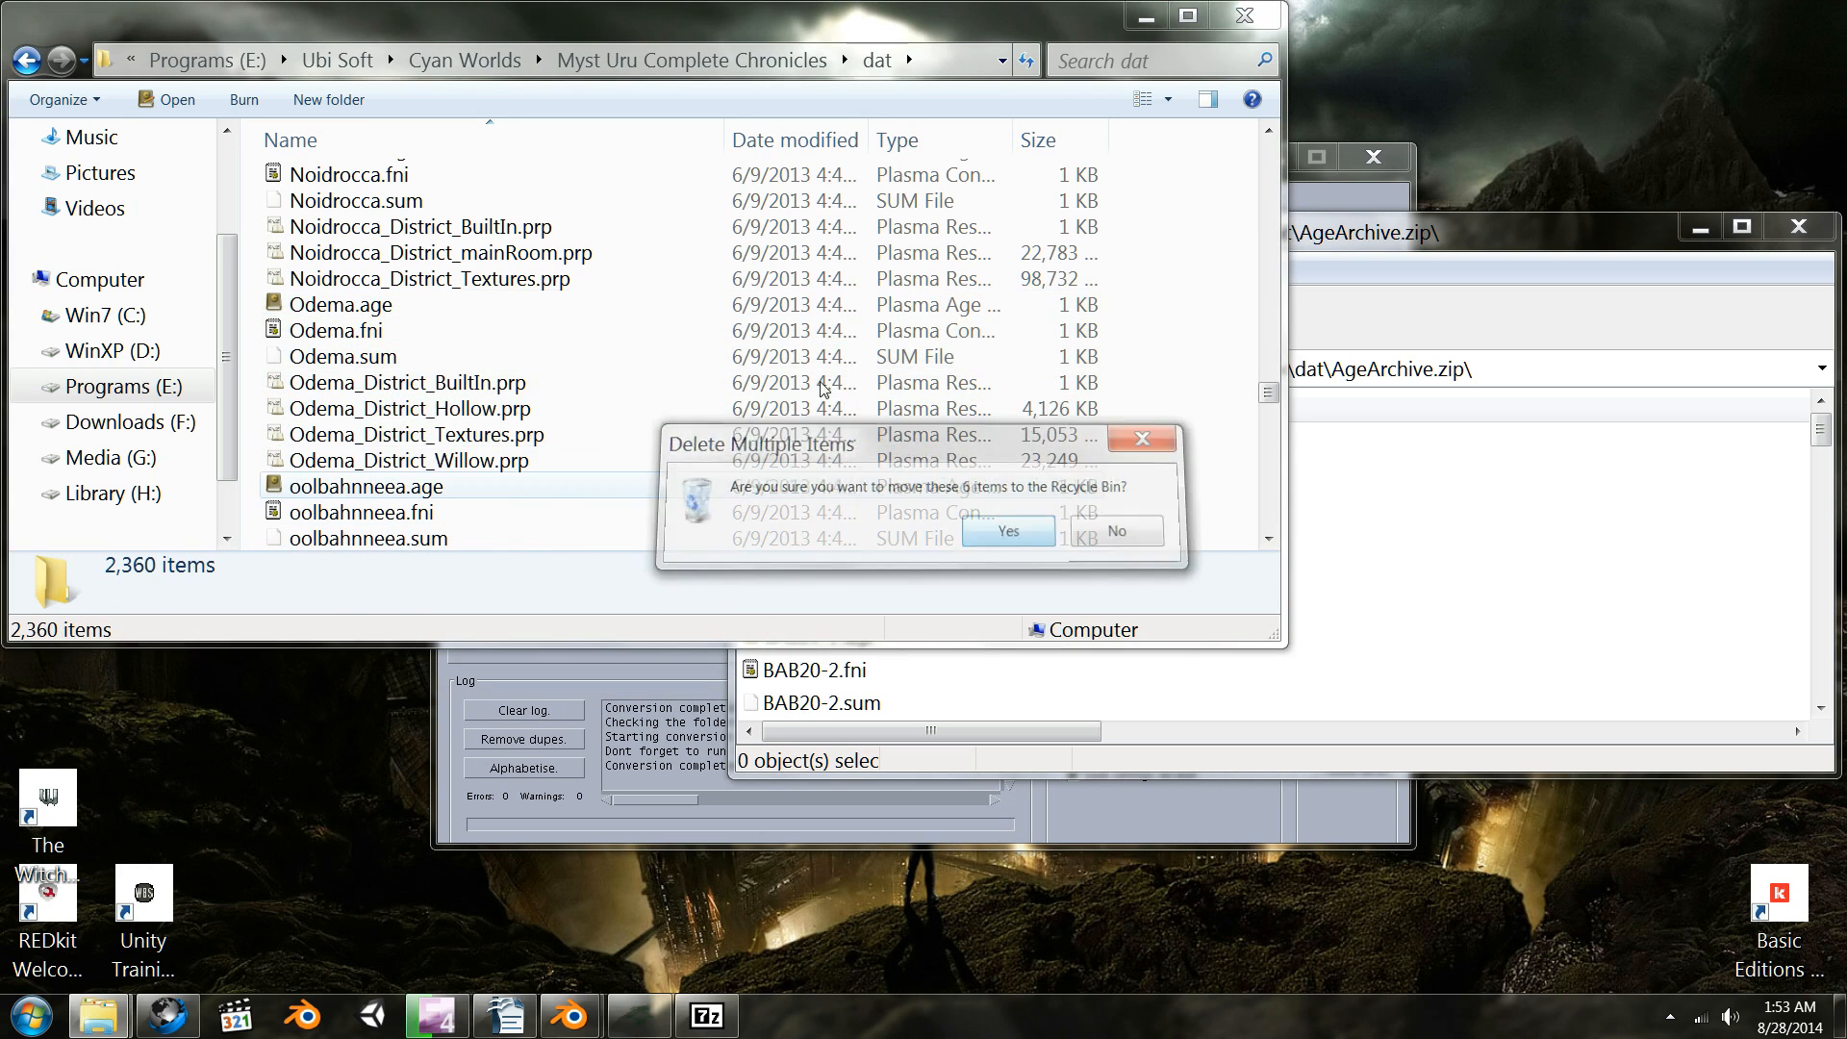
pyautogui.press('Return')
# - Check the dat folder's entries from Odema through PlatformAge for more old ages to archive
pyautogui.click(516, 300)
pyautogui.scroll(-7, 516, 304)
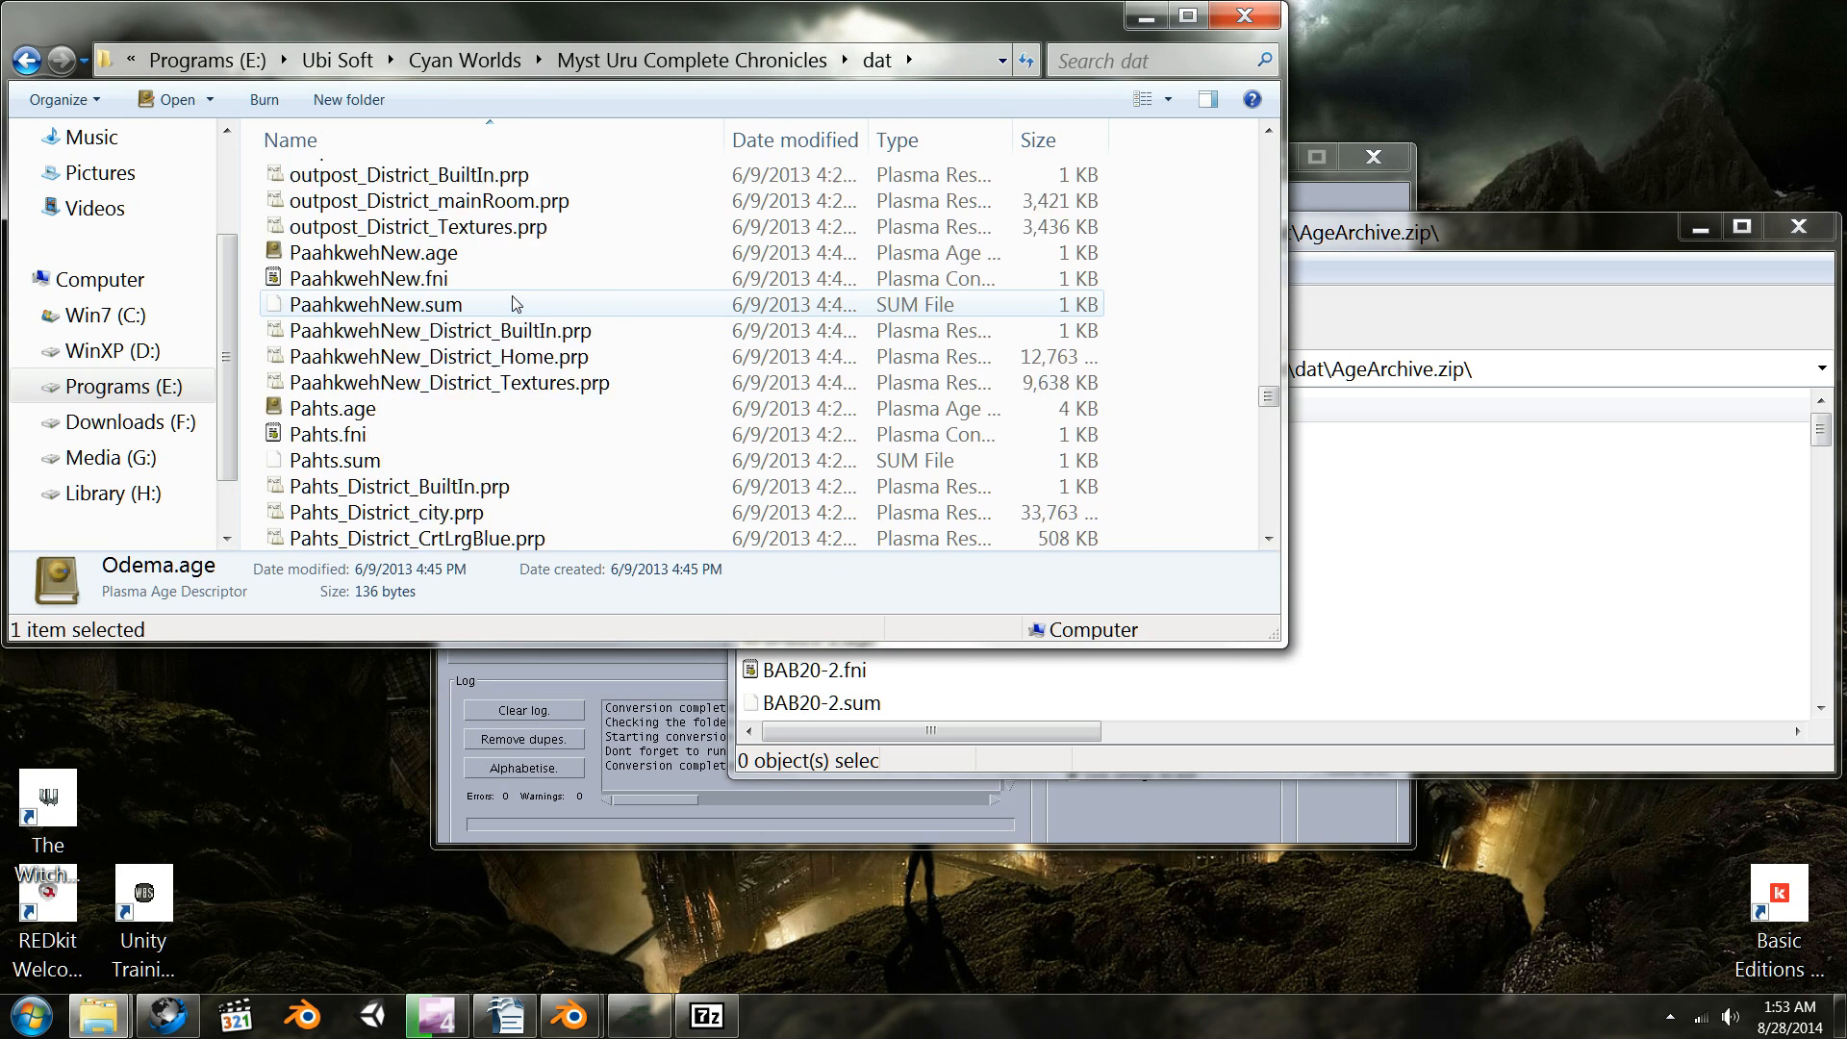
pyautogui.scroll(-1, 515, 304)
pyautogui.scroll(-10, 536, 359)
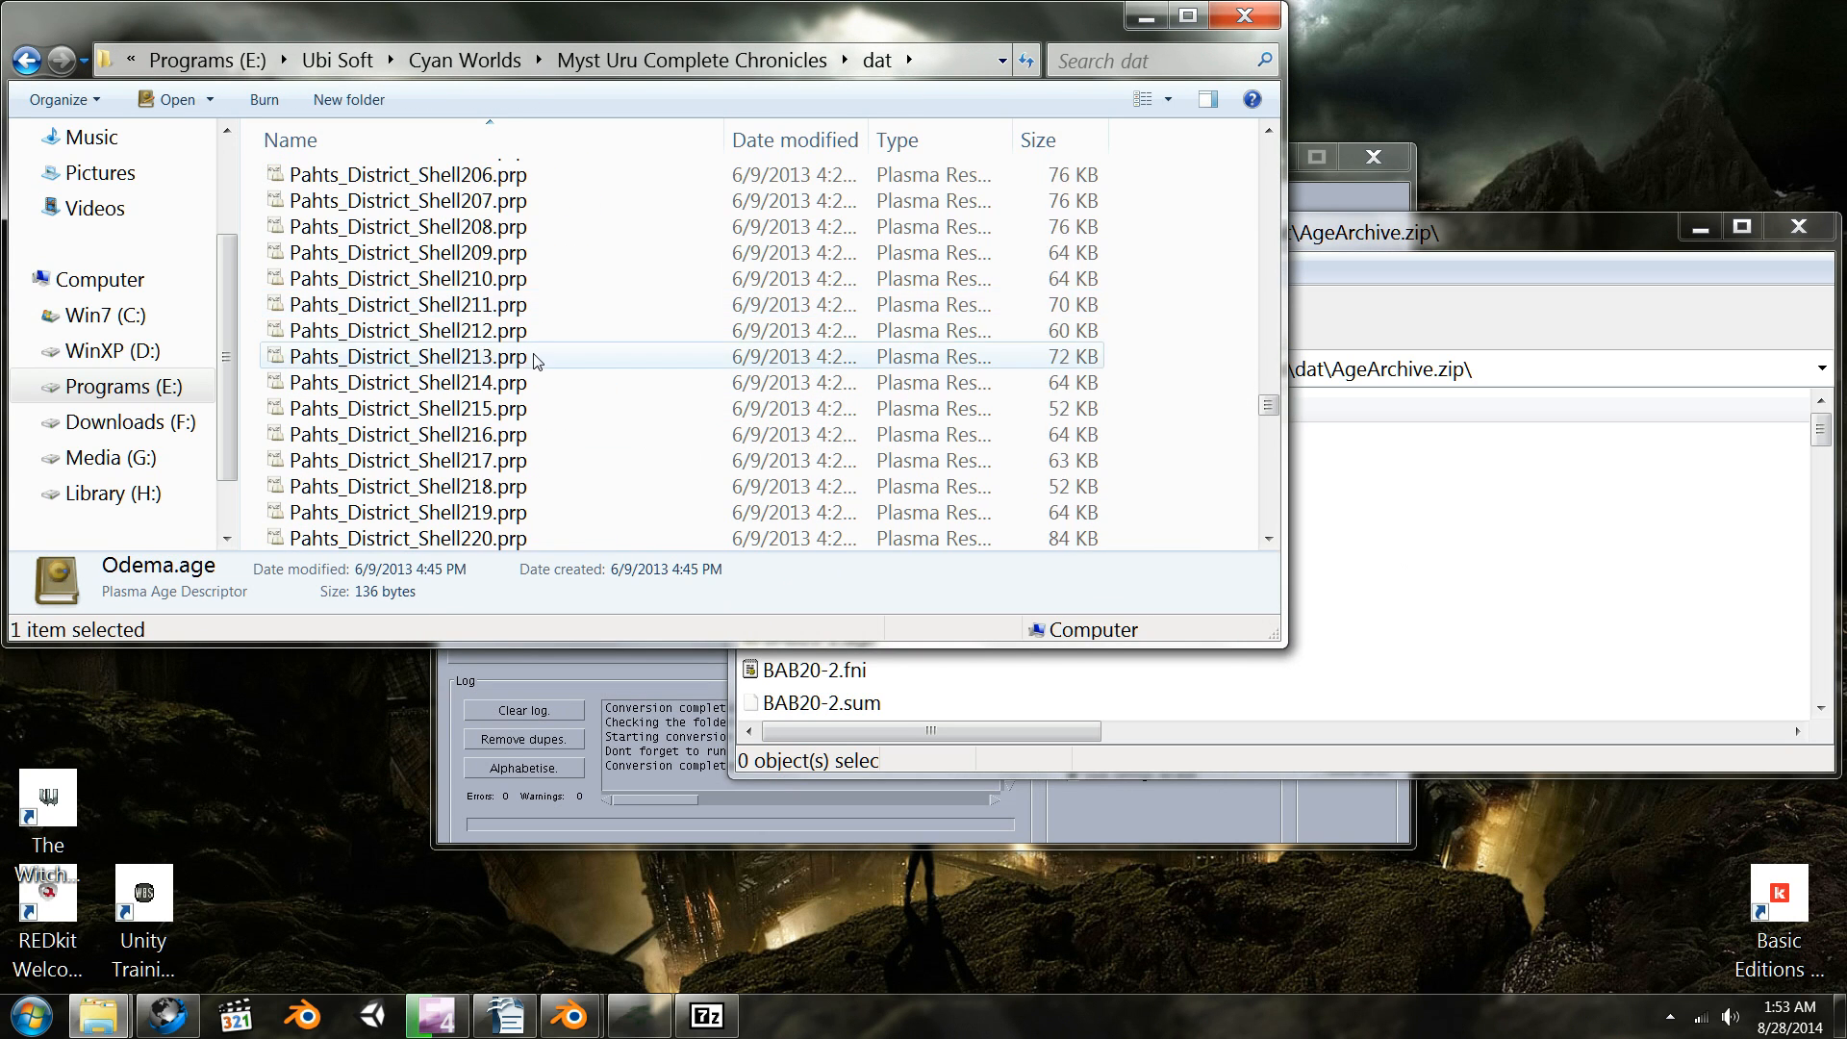
pyautogui.scroll(-20, 548, 370)
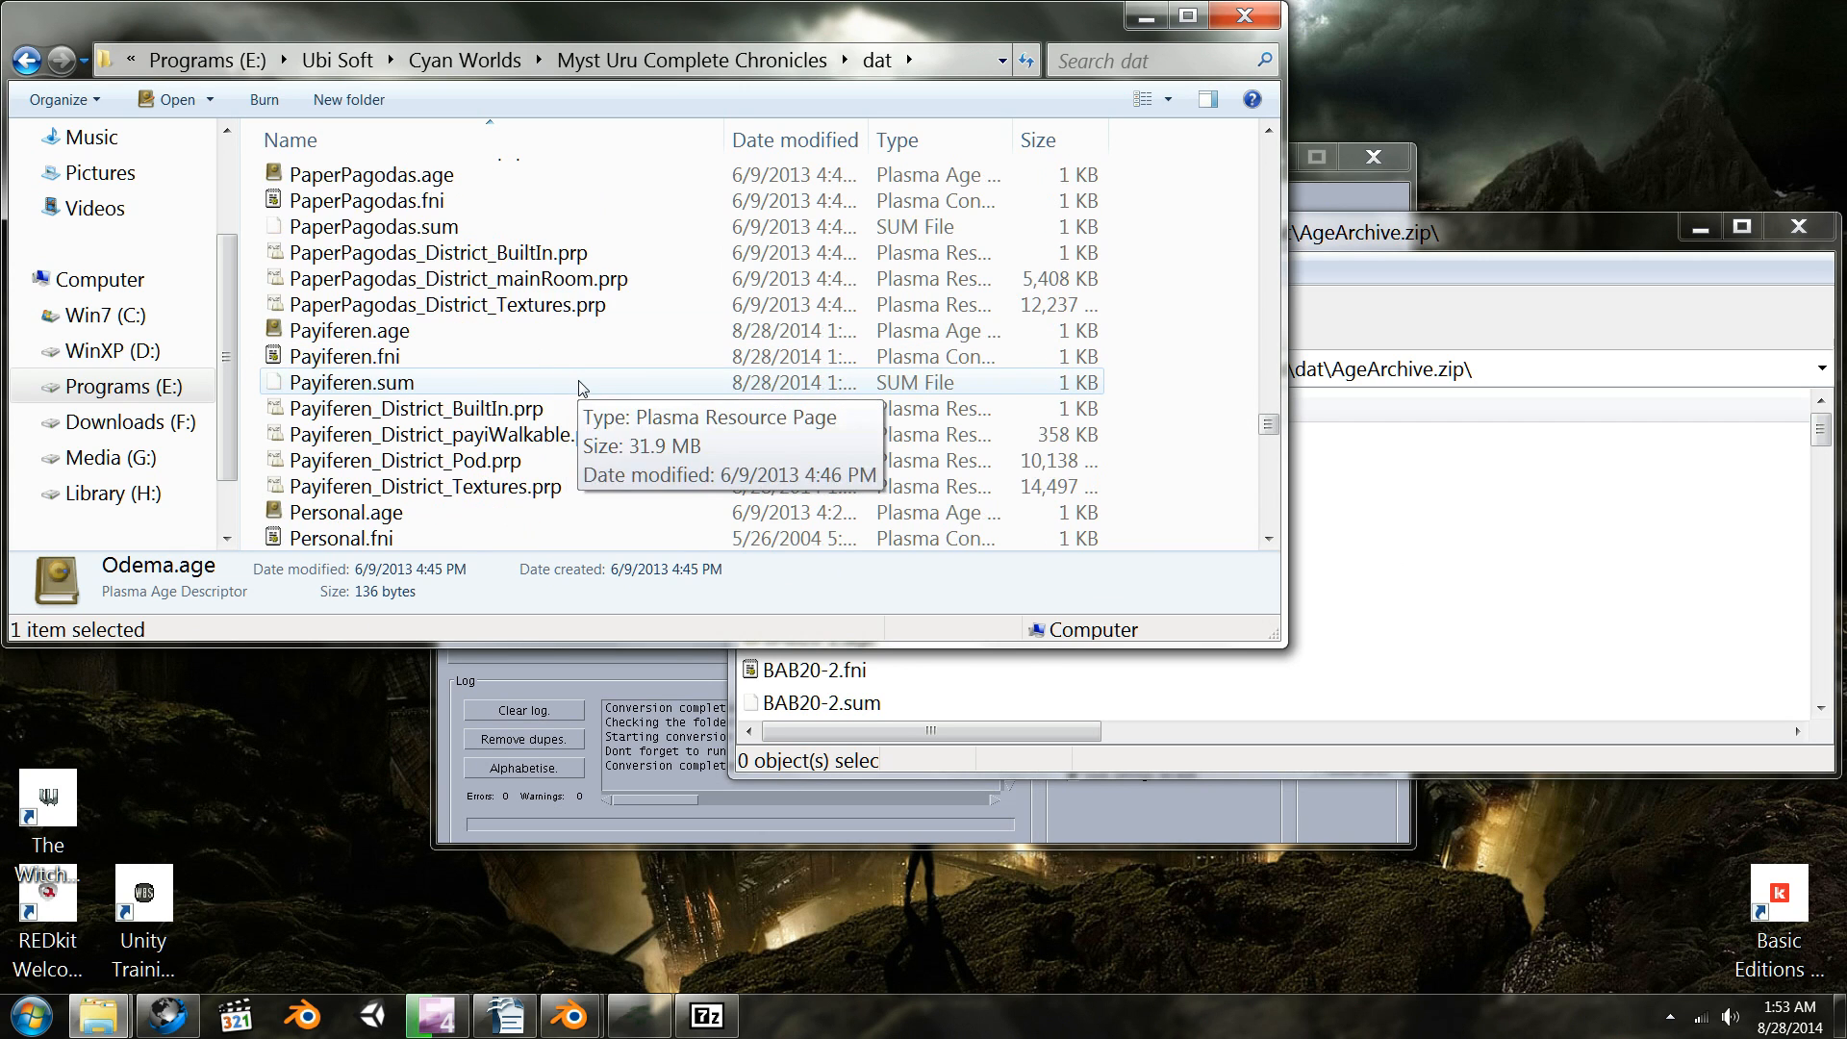
pyautogui.scroll(1, 581, 388)
pyautogui.scroll(-3, 581, 388)
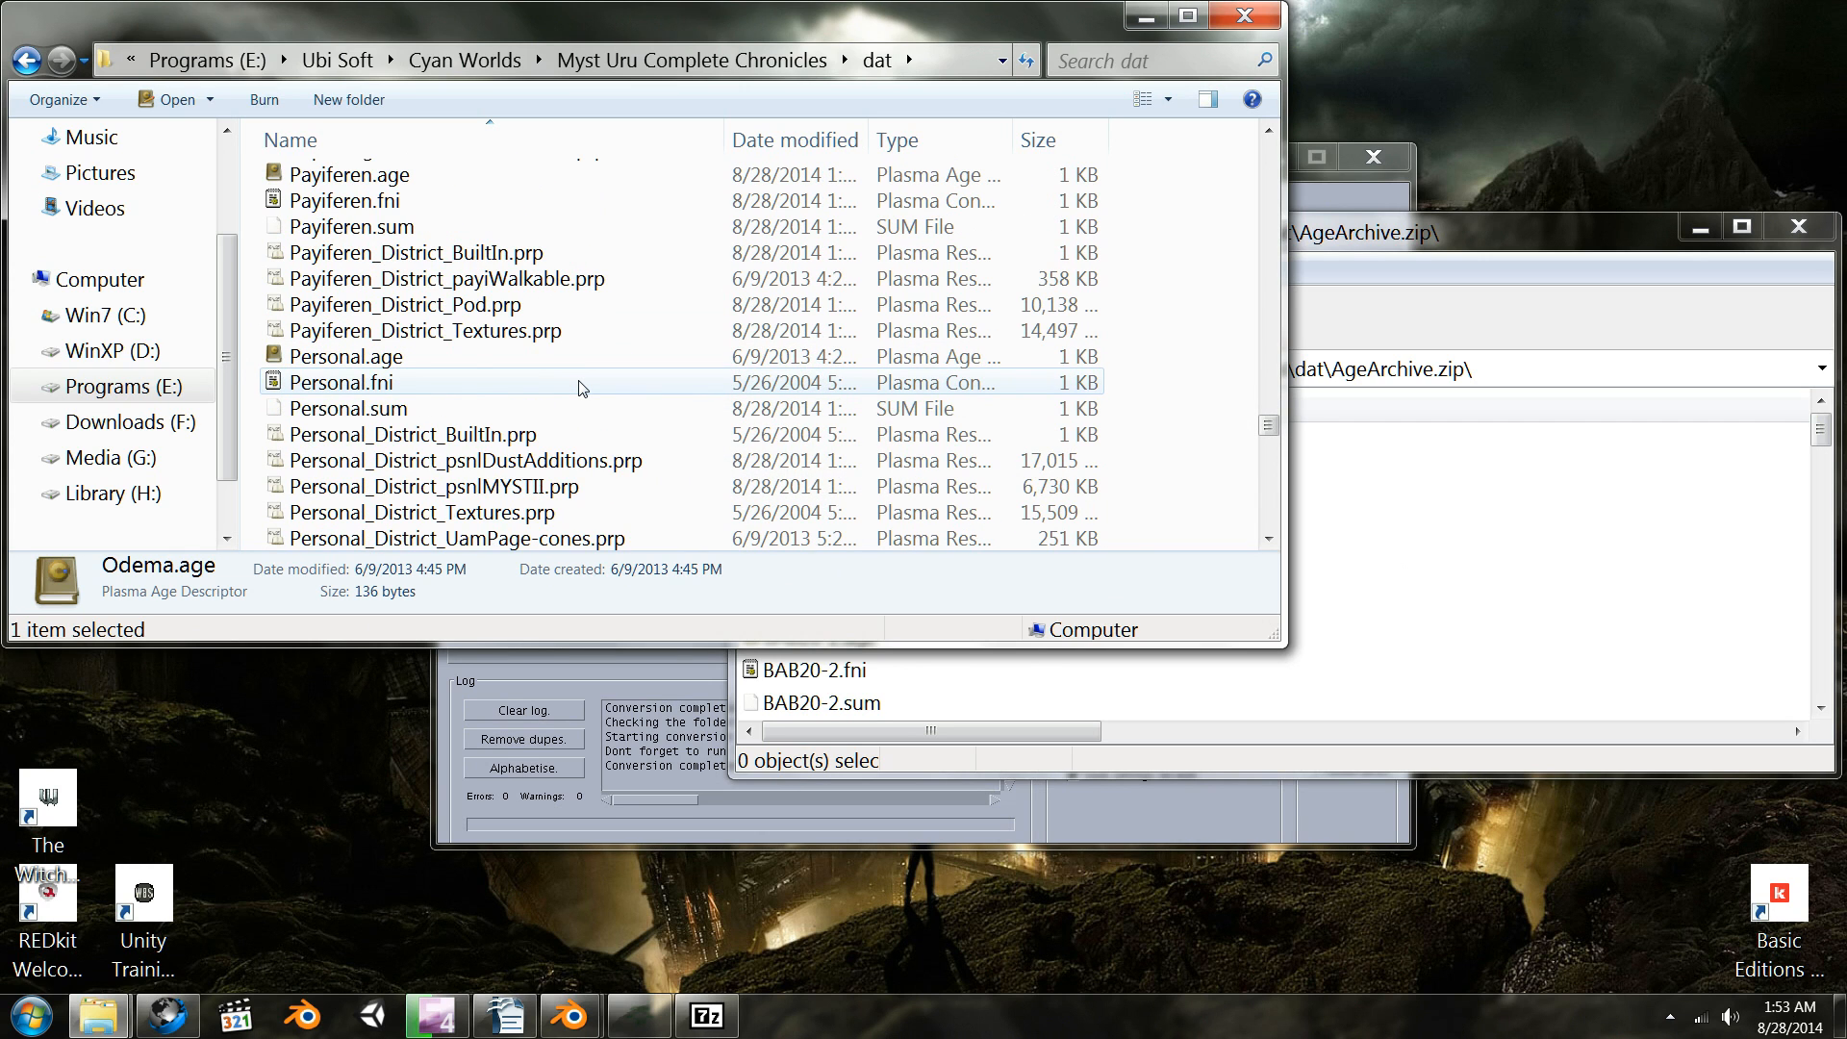
pyautogui.scroll(-9, 581, 388)
pyautogui.scroll(2, 581, 388)
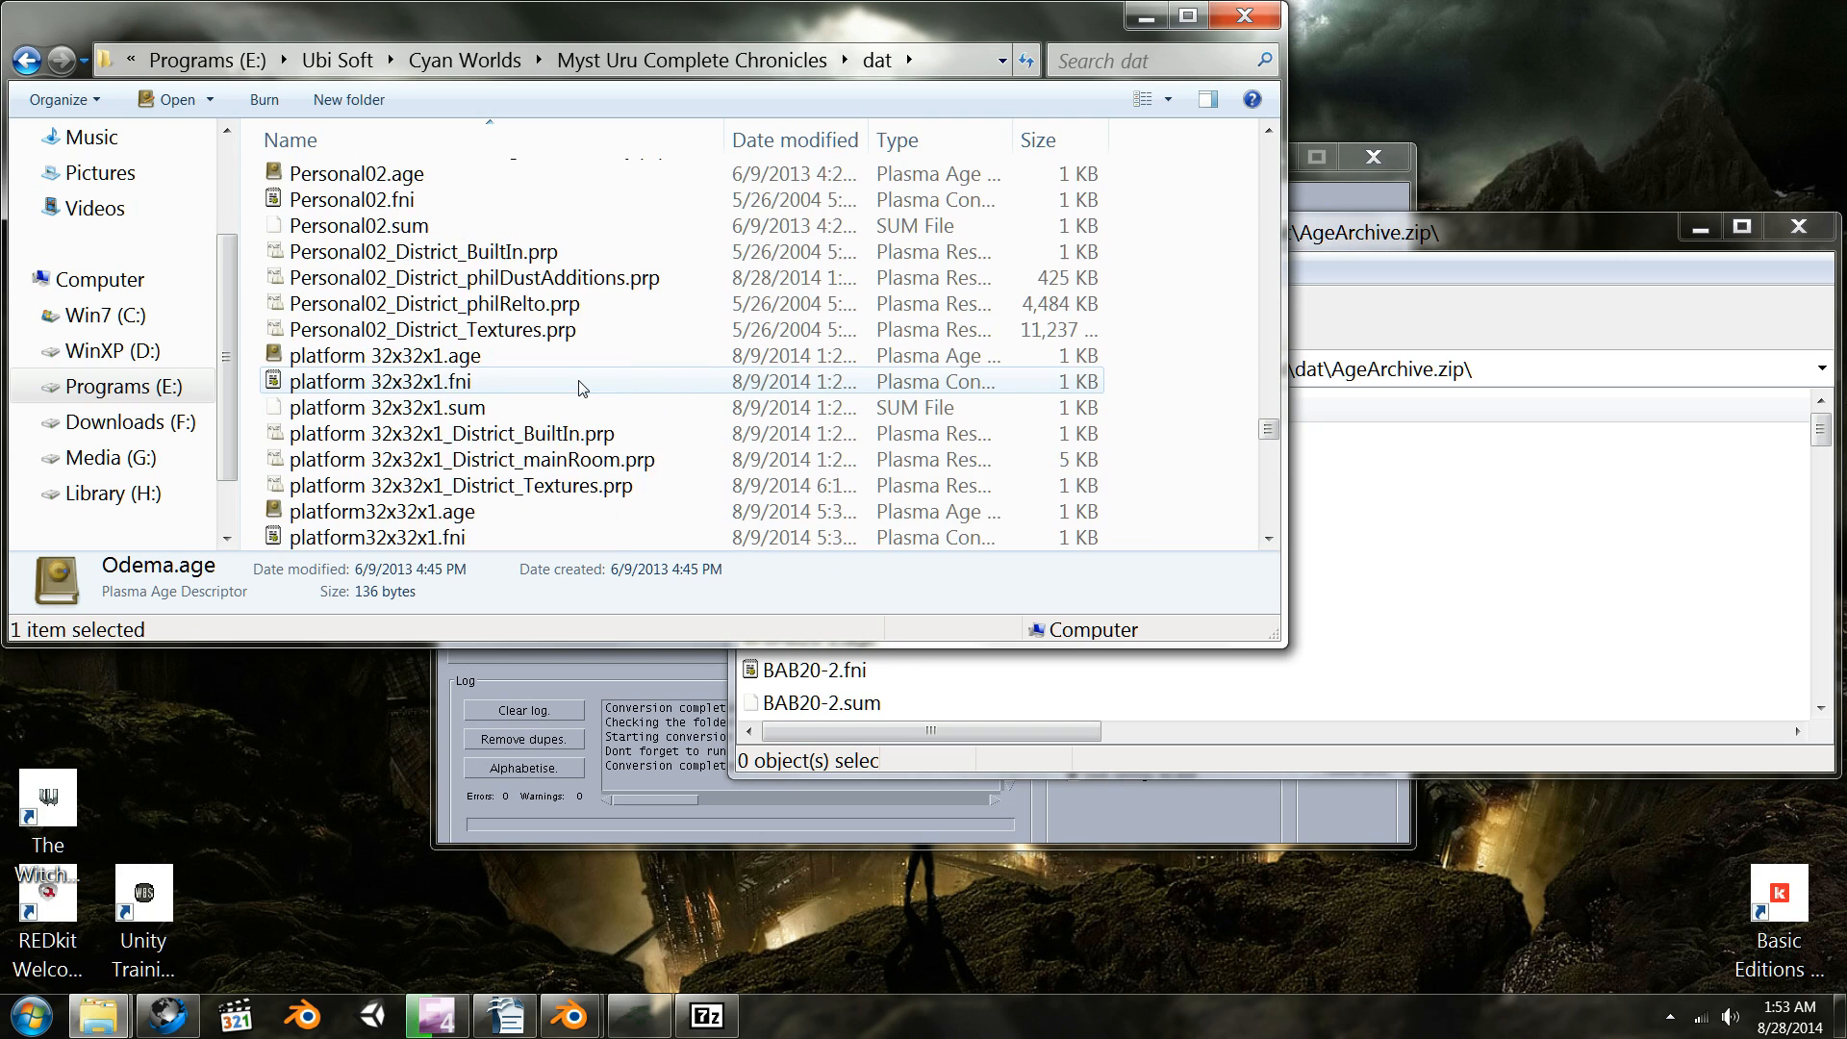
pyautogui.scroll(1, 581, 388)
pyautogui.scroll(-4, 581, 387)
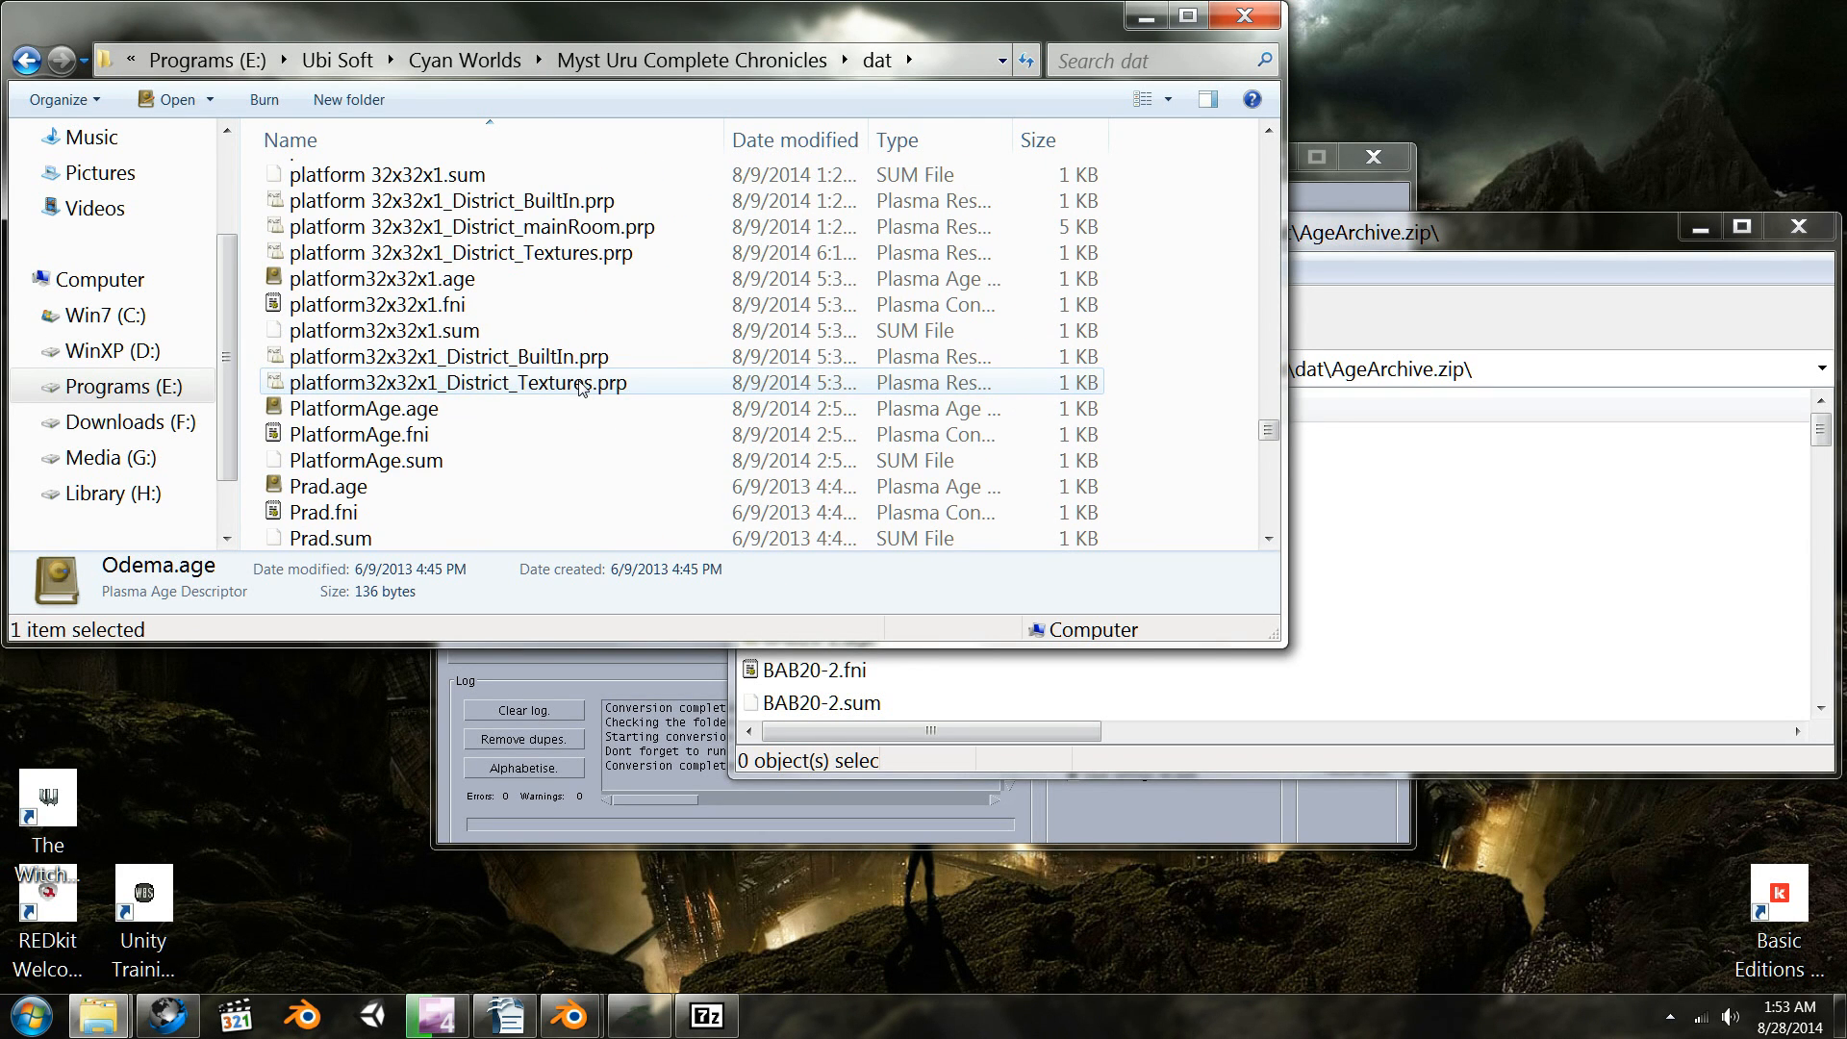
# - Copy all platform files, from platform 32x32x1.age through PlatformAge.sum, from the dat folder into the open AgeArchive.zip
pyautogui.scroll(1, 581, 388)
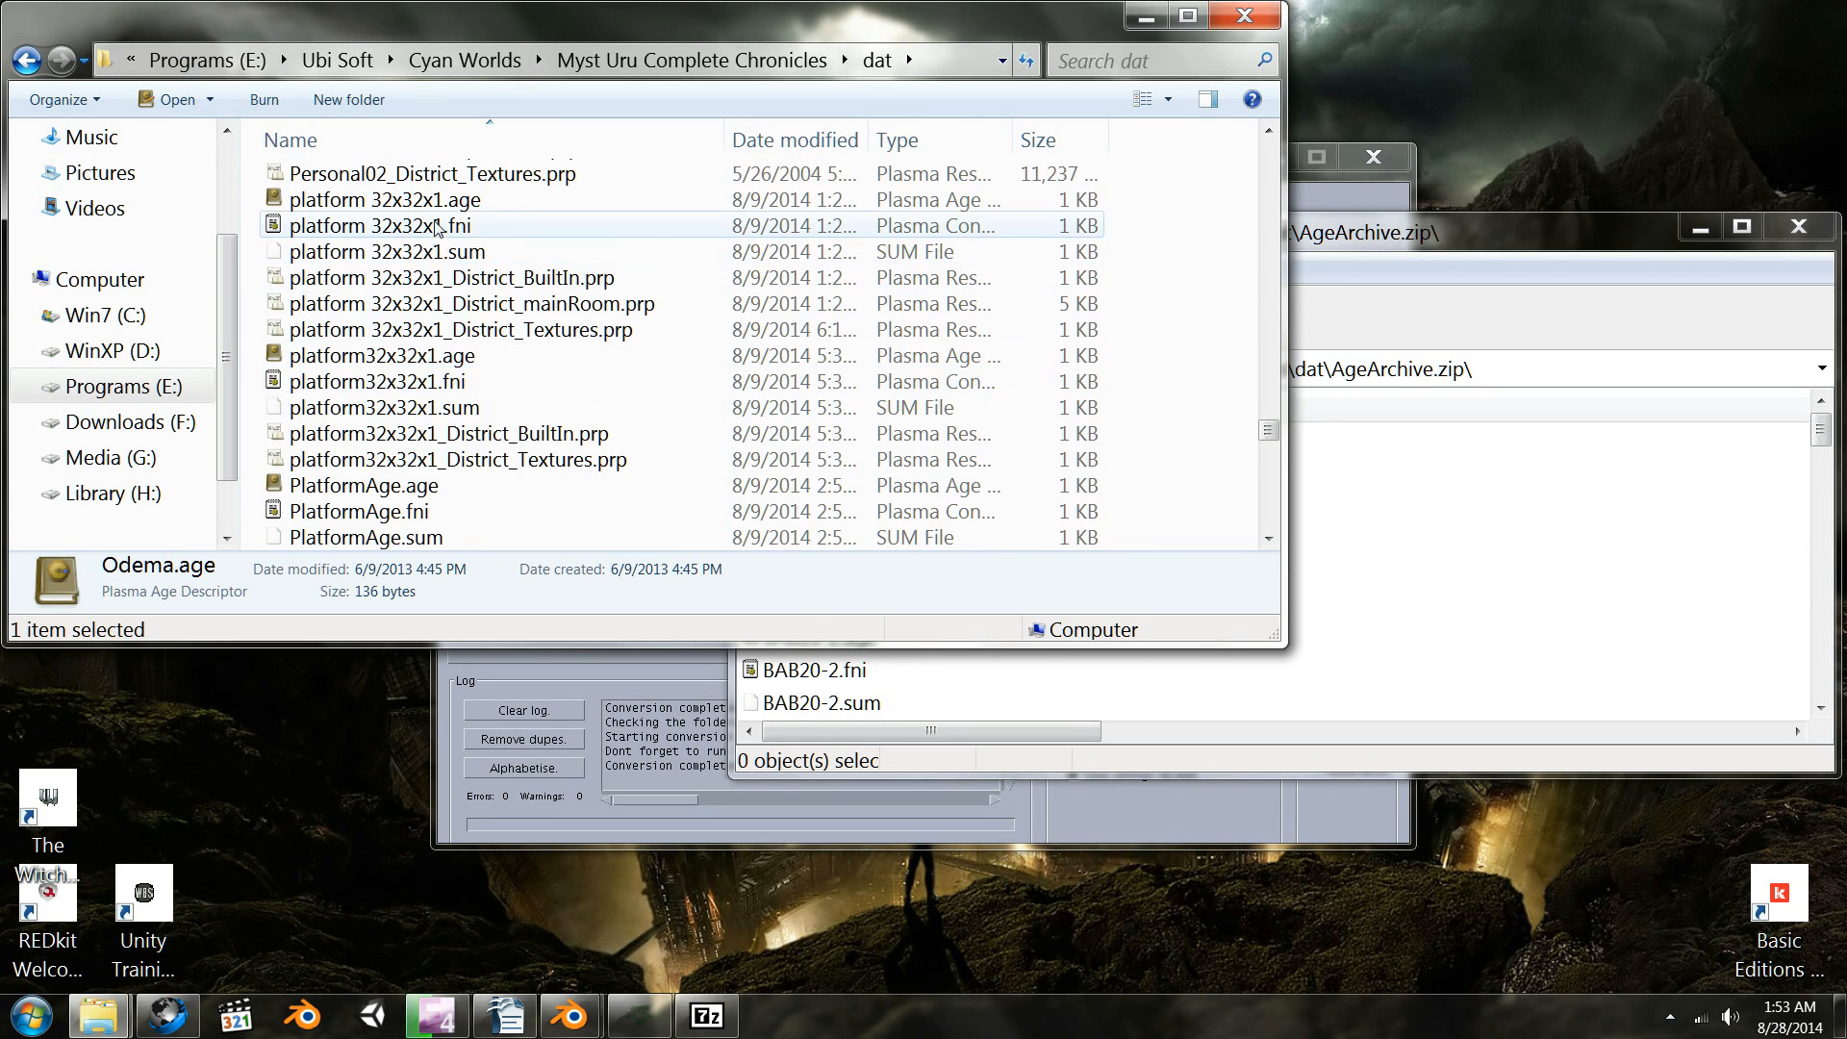
pyautogui.click(433, 204)
pyautogui.scroll(1, 433, 214)
pyautogui.scroll(-3, 462, 308)
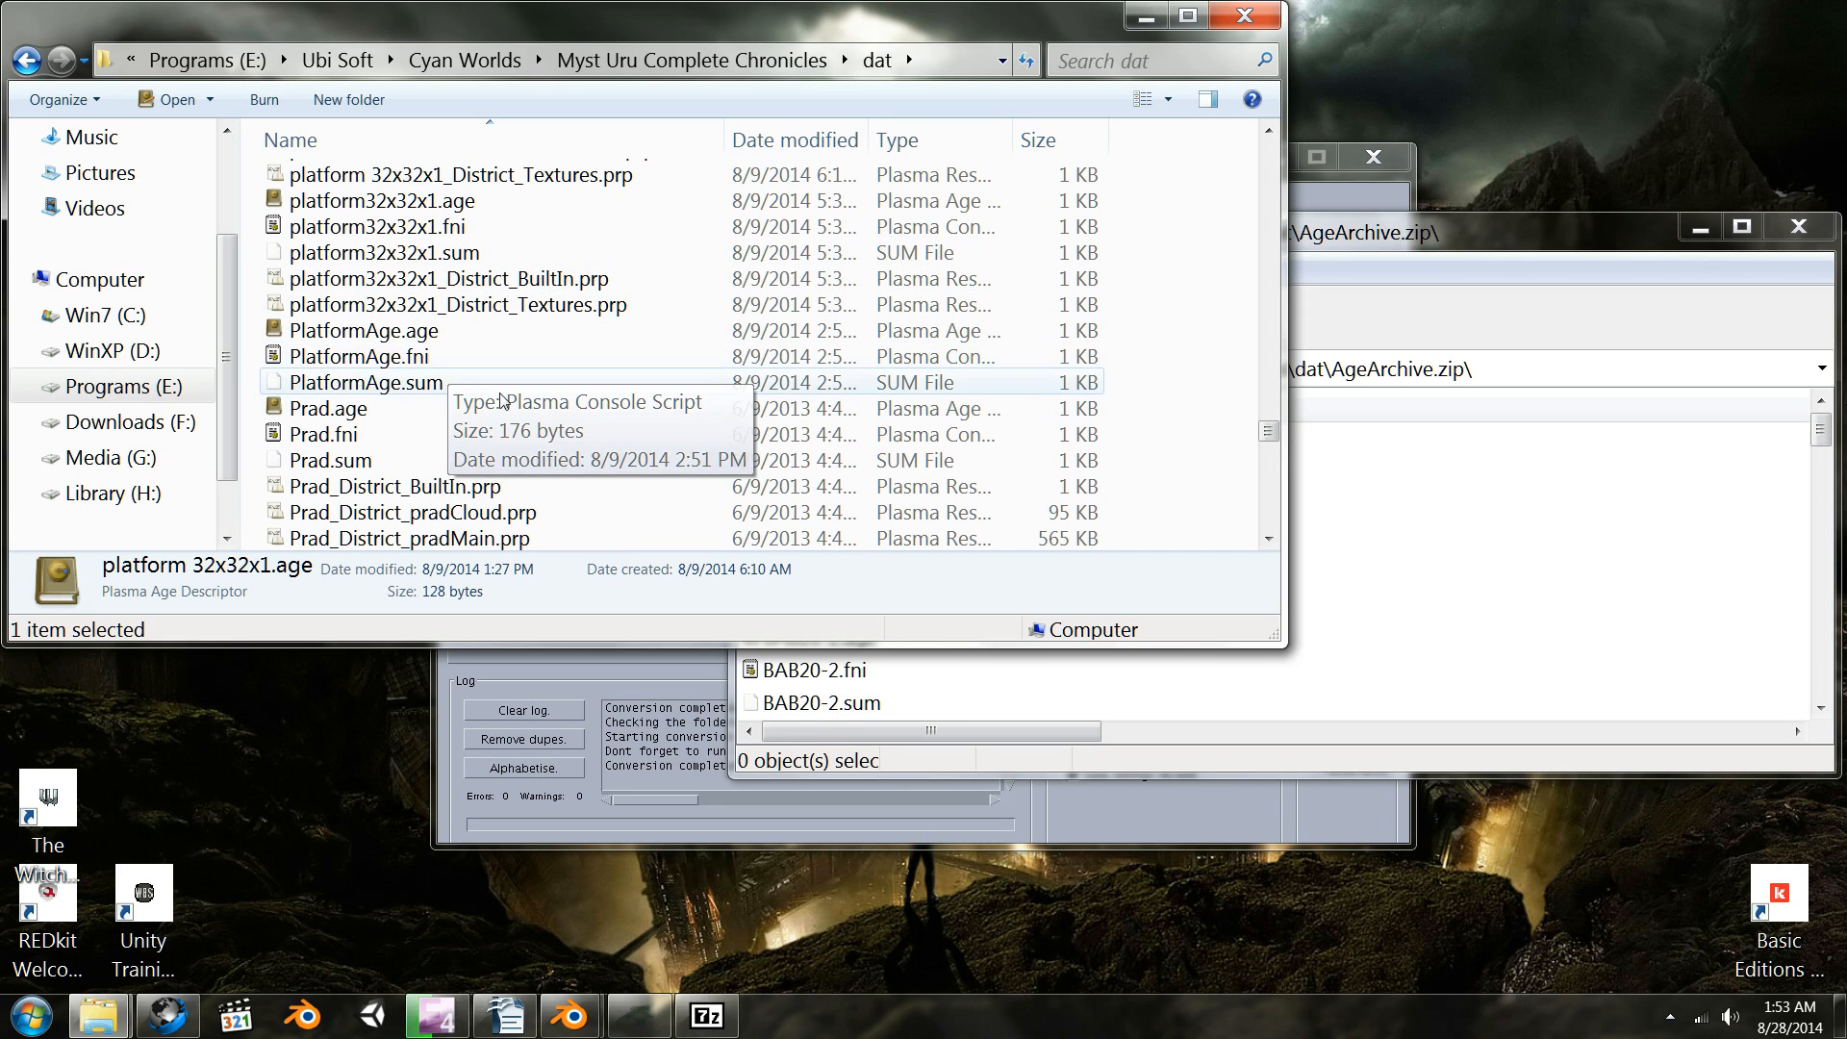
pyautogui.keyDown('shift'); pyautogui.click(448, 383); pyautogui.keyUp('shift')
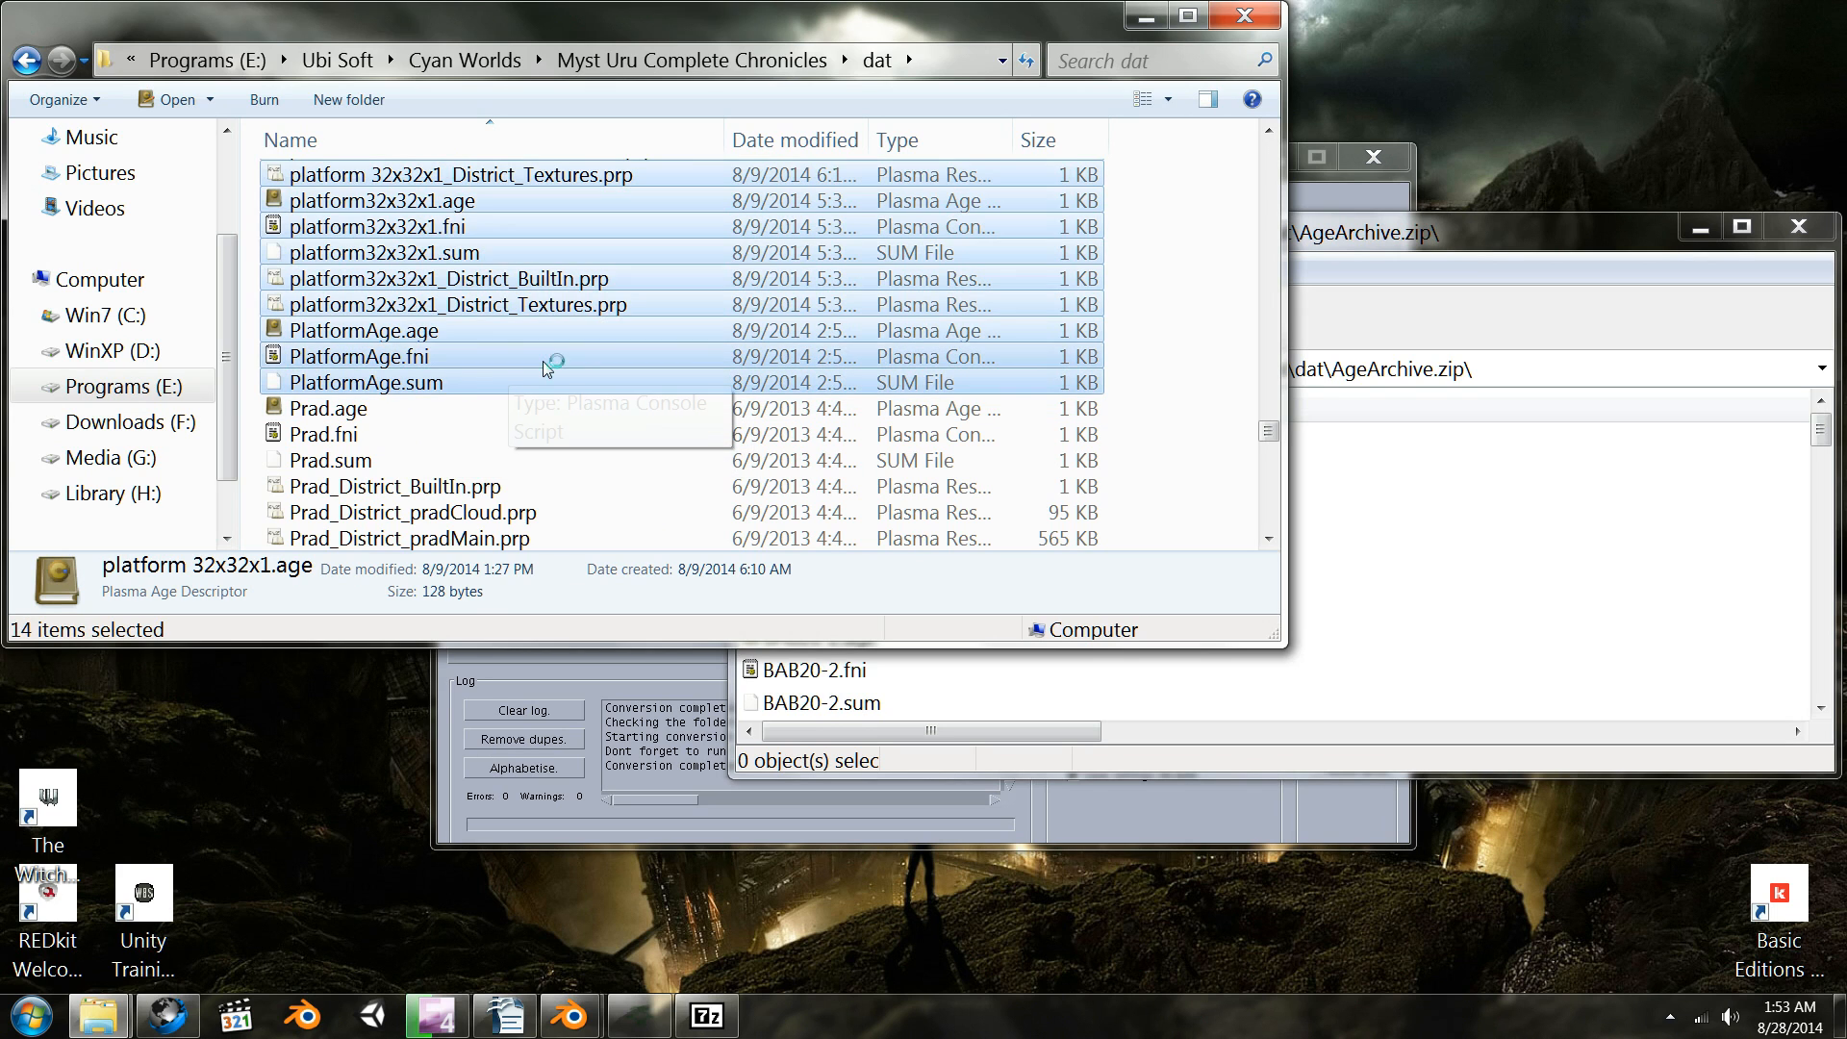
pyautogui.scroll(4, 374, 370)
pyautogui.moveTo(372, 362); pyautogui.dragTo(1512, 486)
pyautogui.moveTo(1023, 611); pyautogui.dragTo(821, 651)
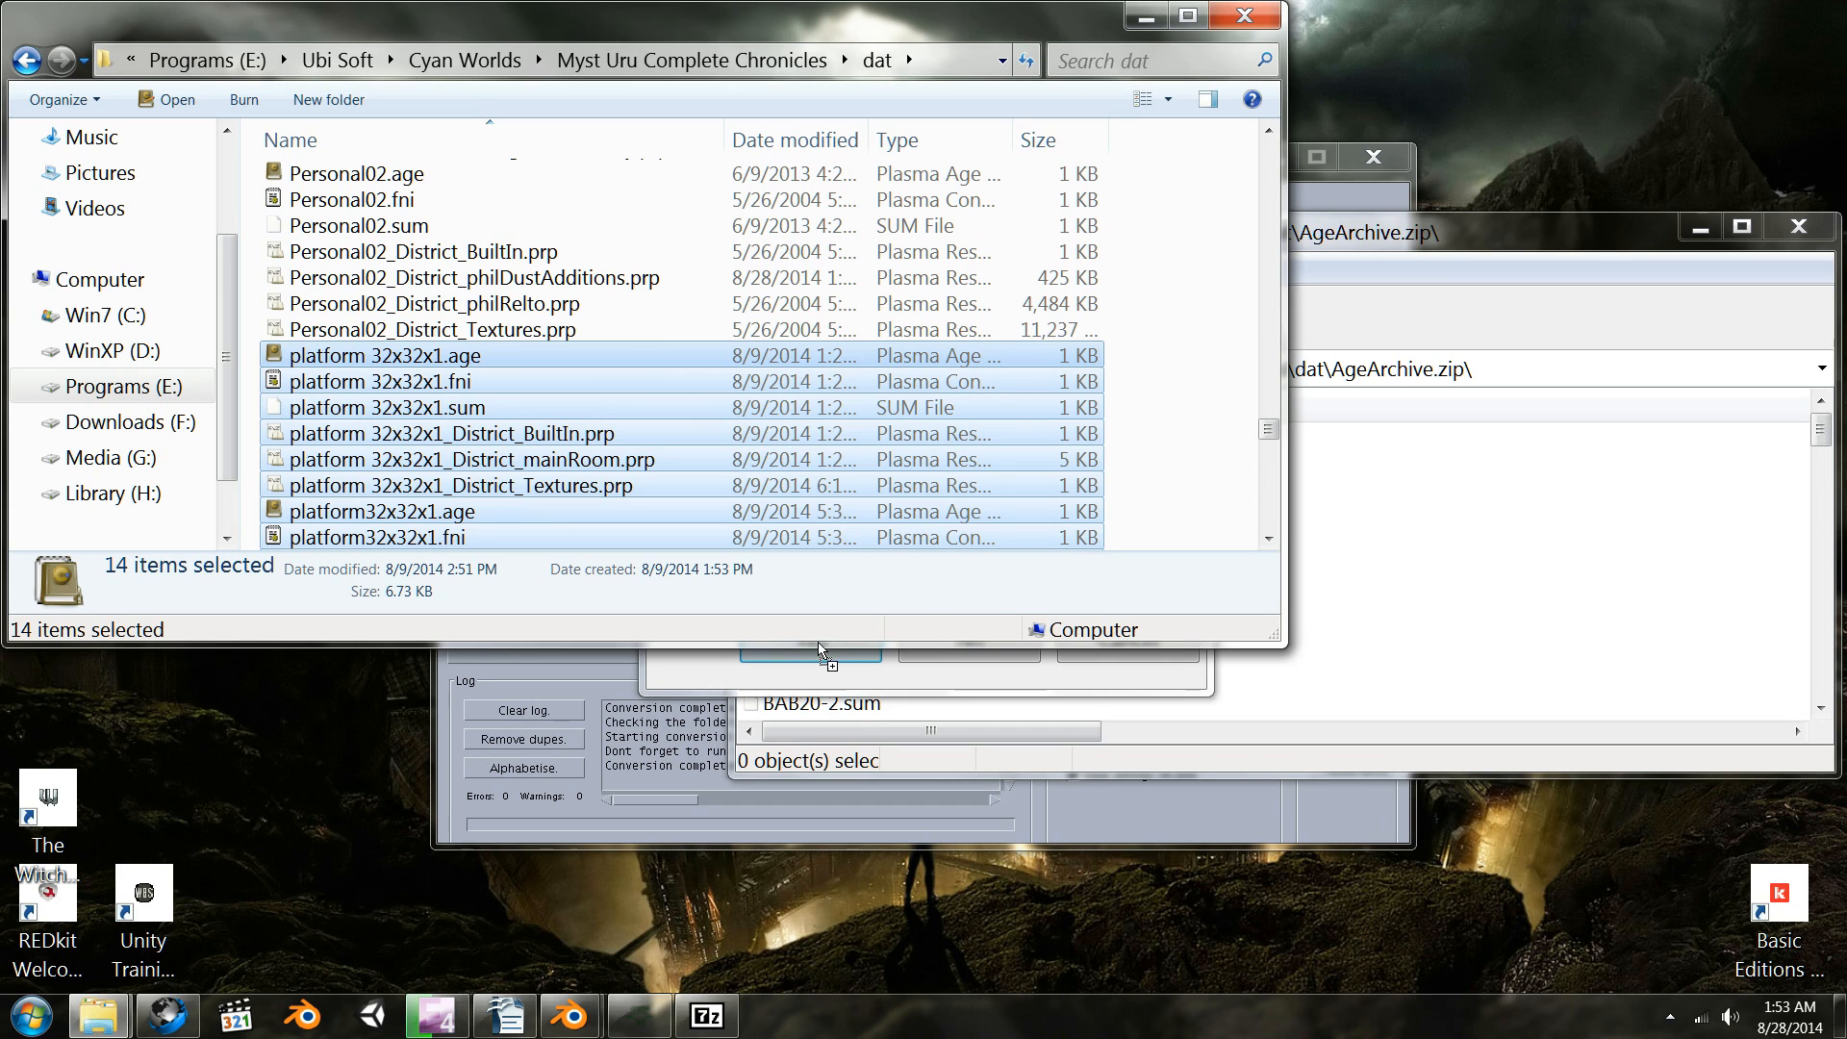
pyautogui.click(724, 667)
pyautogui.click(811, 639)
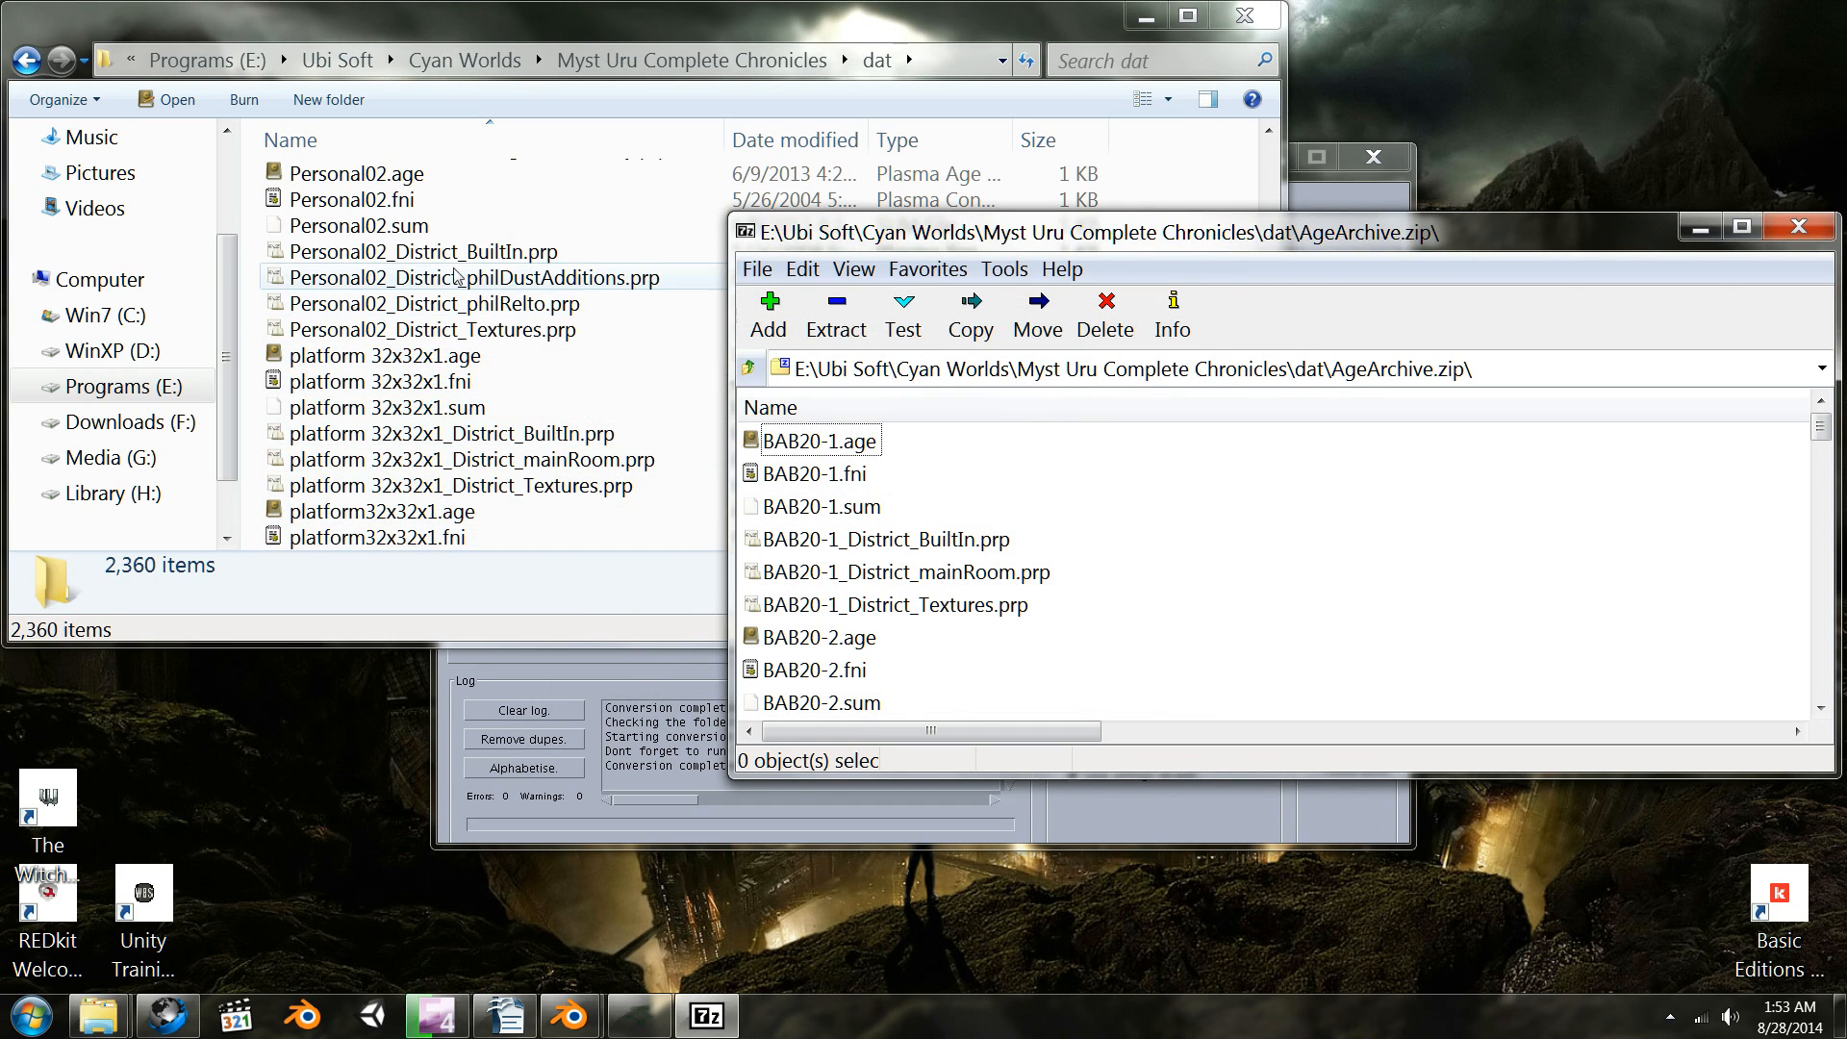
# - Delete all platform files, from platform 32x32x1.age through PlatformAge.sum, from the dat folder
pyautogui.click(423, 356)
pyautogui.scroll(-3, 443, 404)
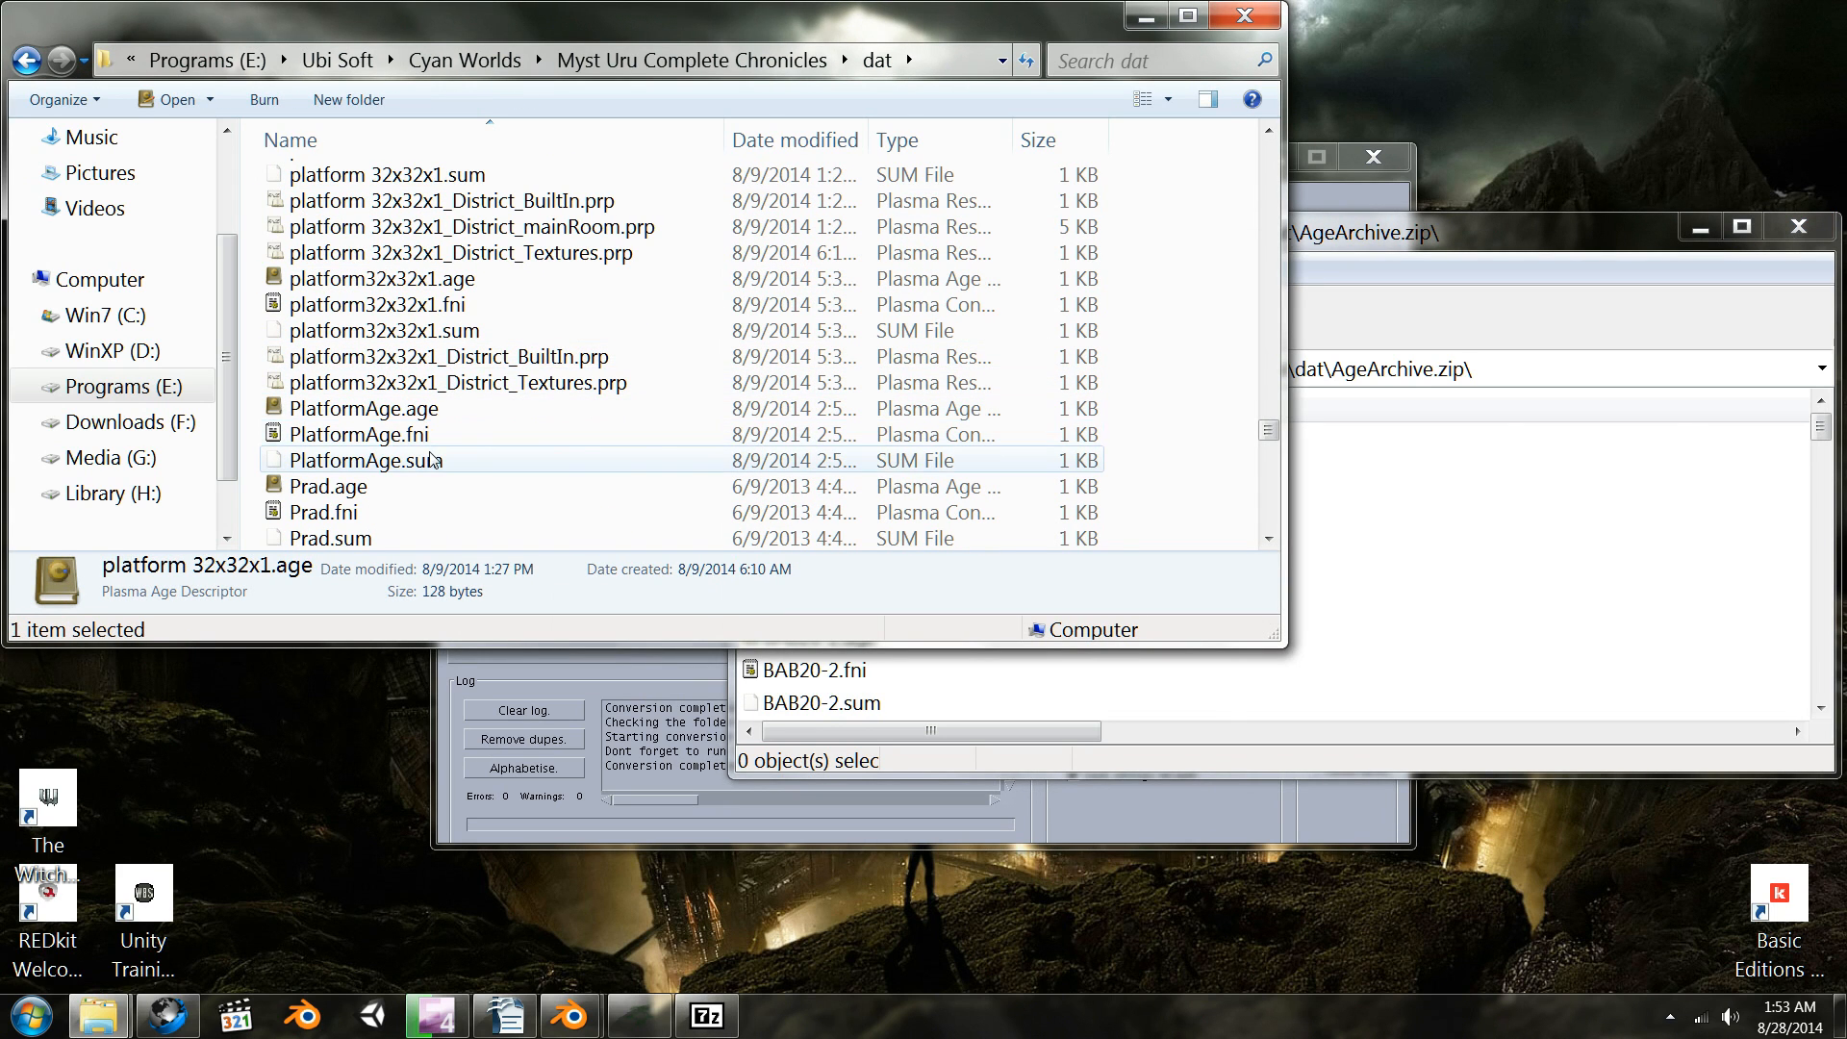
pyautogui.keyDown('shift'); pyautogui.click(438, 460); pyautogui.keyUp('shift')
pyautogui.scroll(1, 404, 346)
pyautogui.rightClick(394, 327)
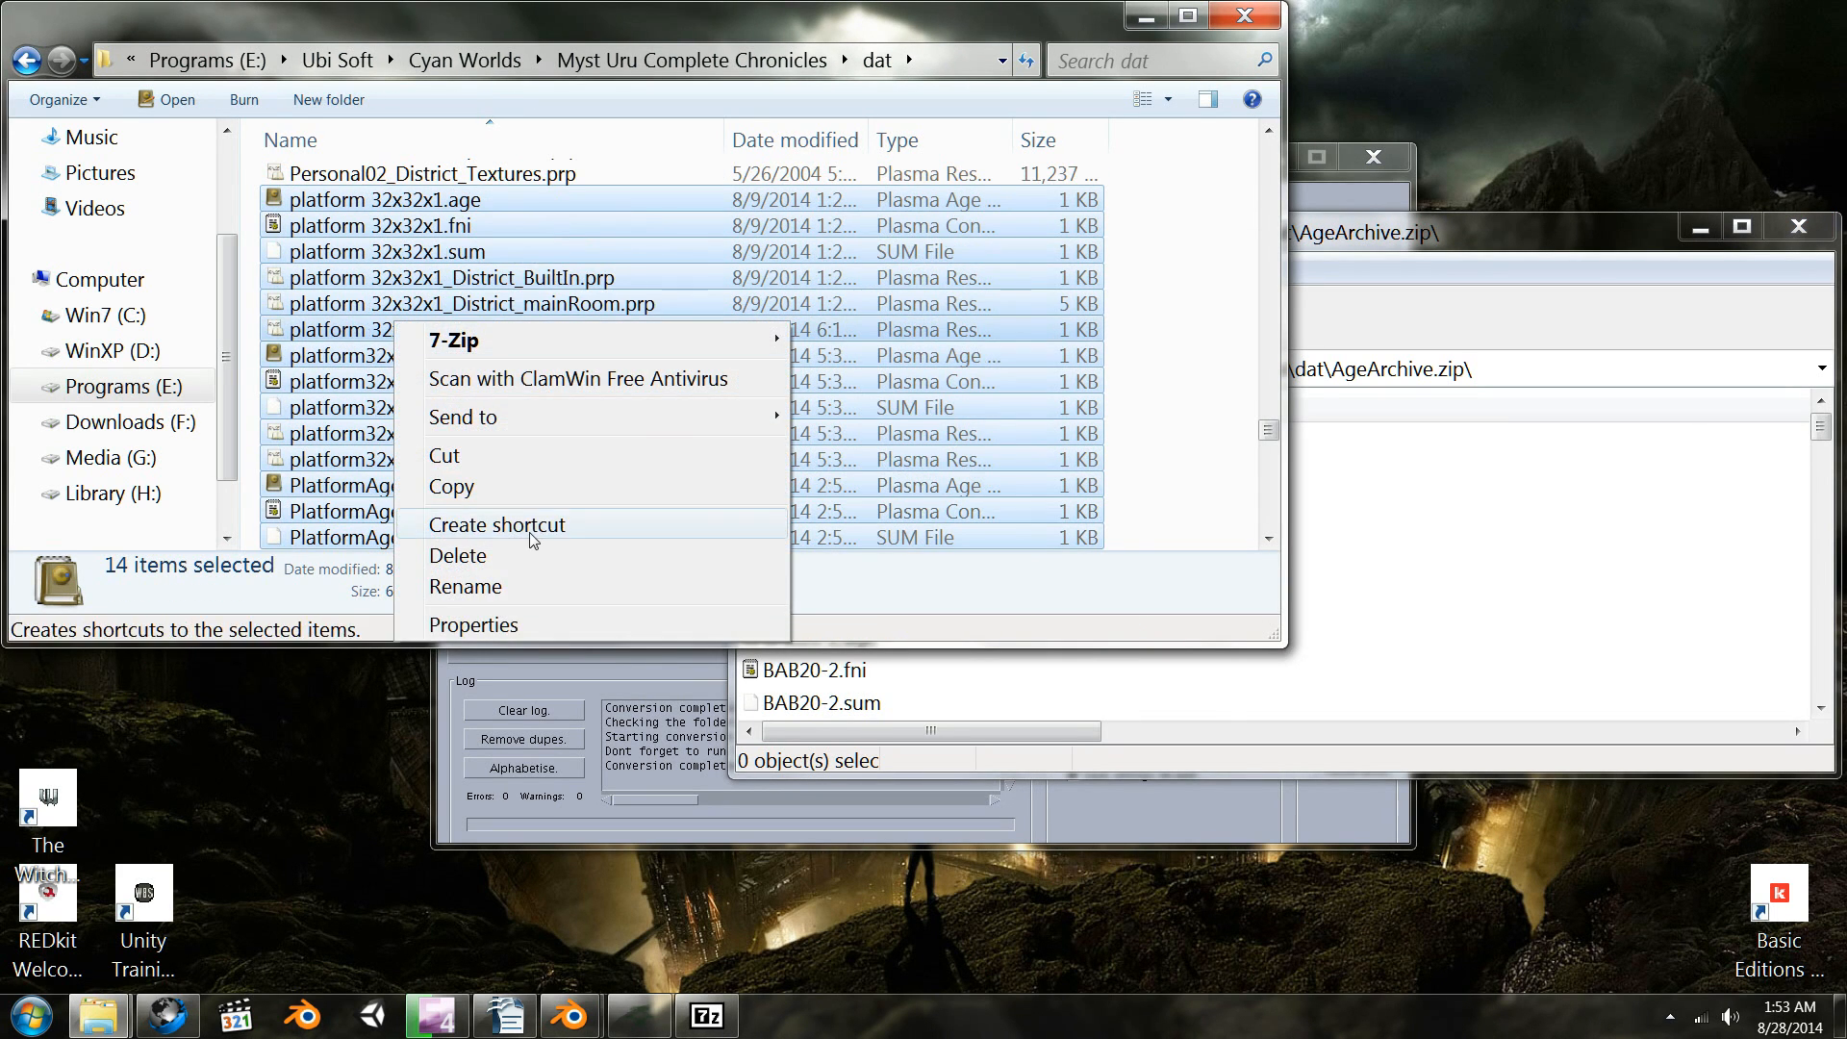
pyautogui.click(515, 554)
pyautogui.click(1009, 531)
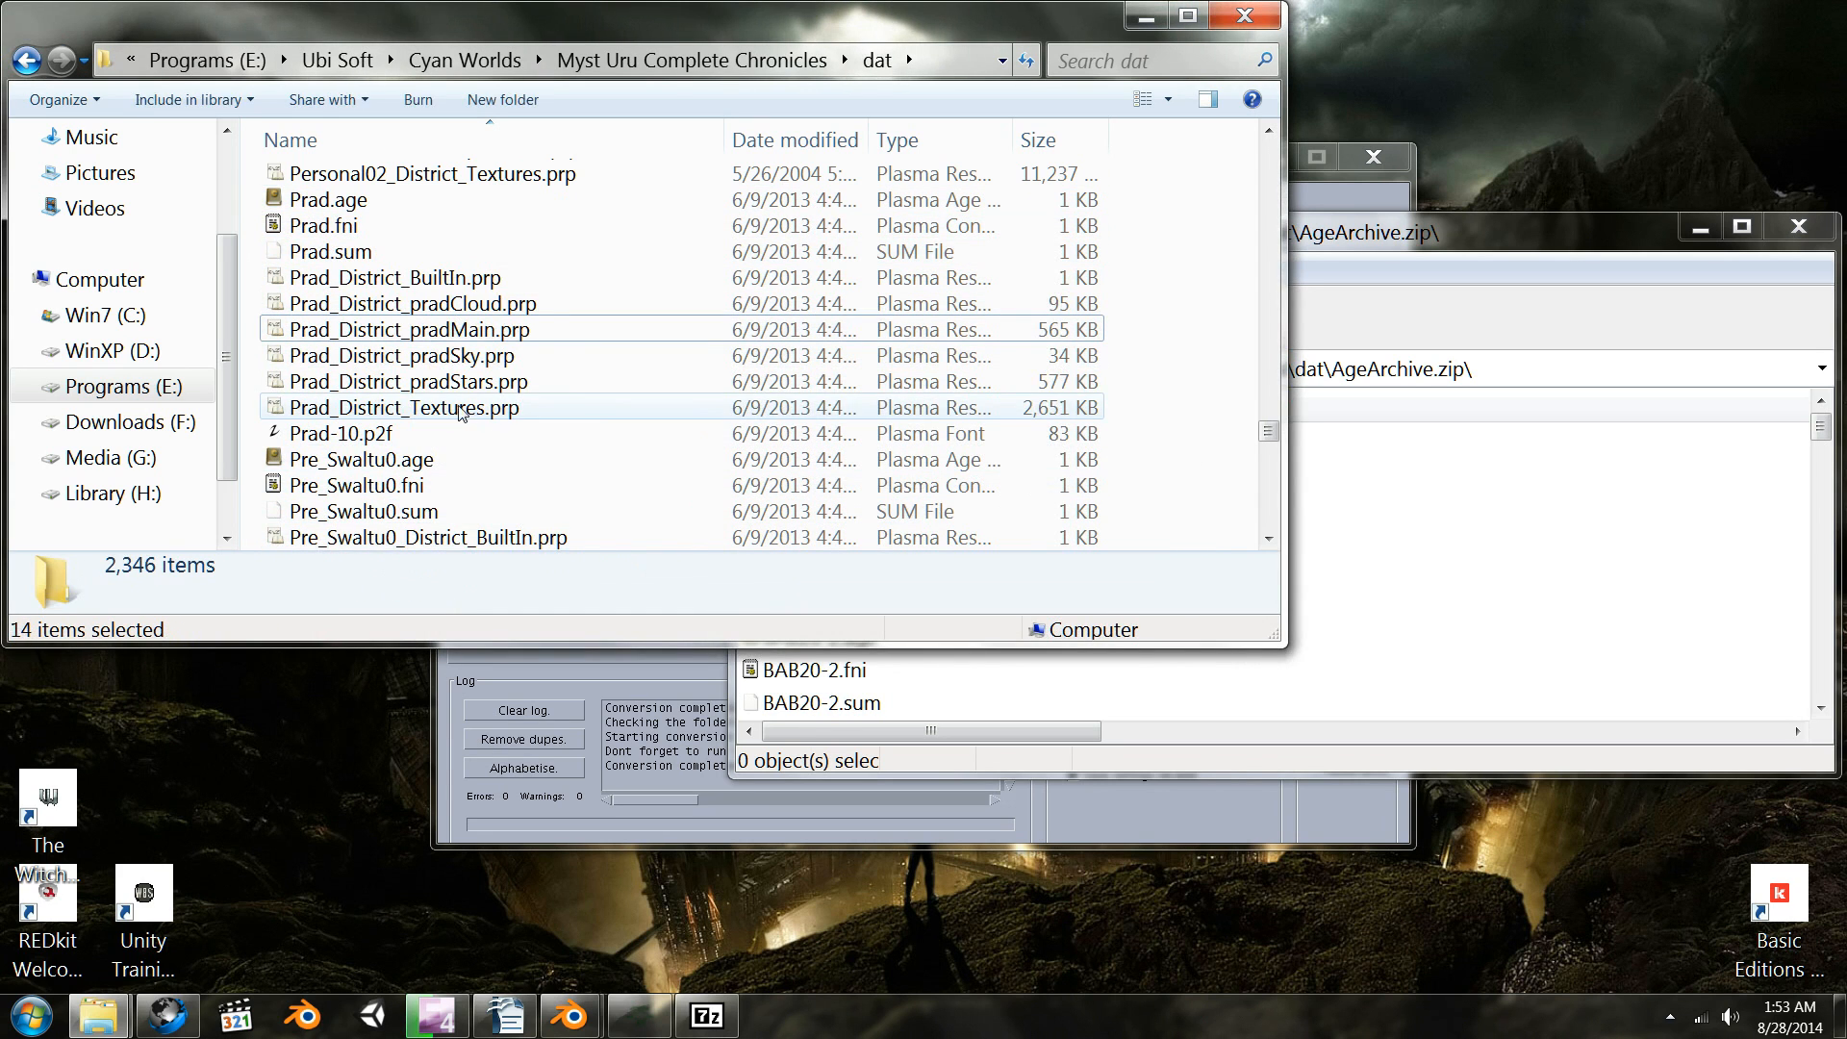
# - Check the rest of the dat folder, from the Prad files through the Zephyr_Cove files, for old ages to archive
pyautogui.scroll(-10, 462, 414)
pyautogui.scroll(-4, 462, 411)
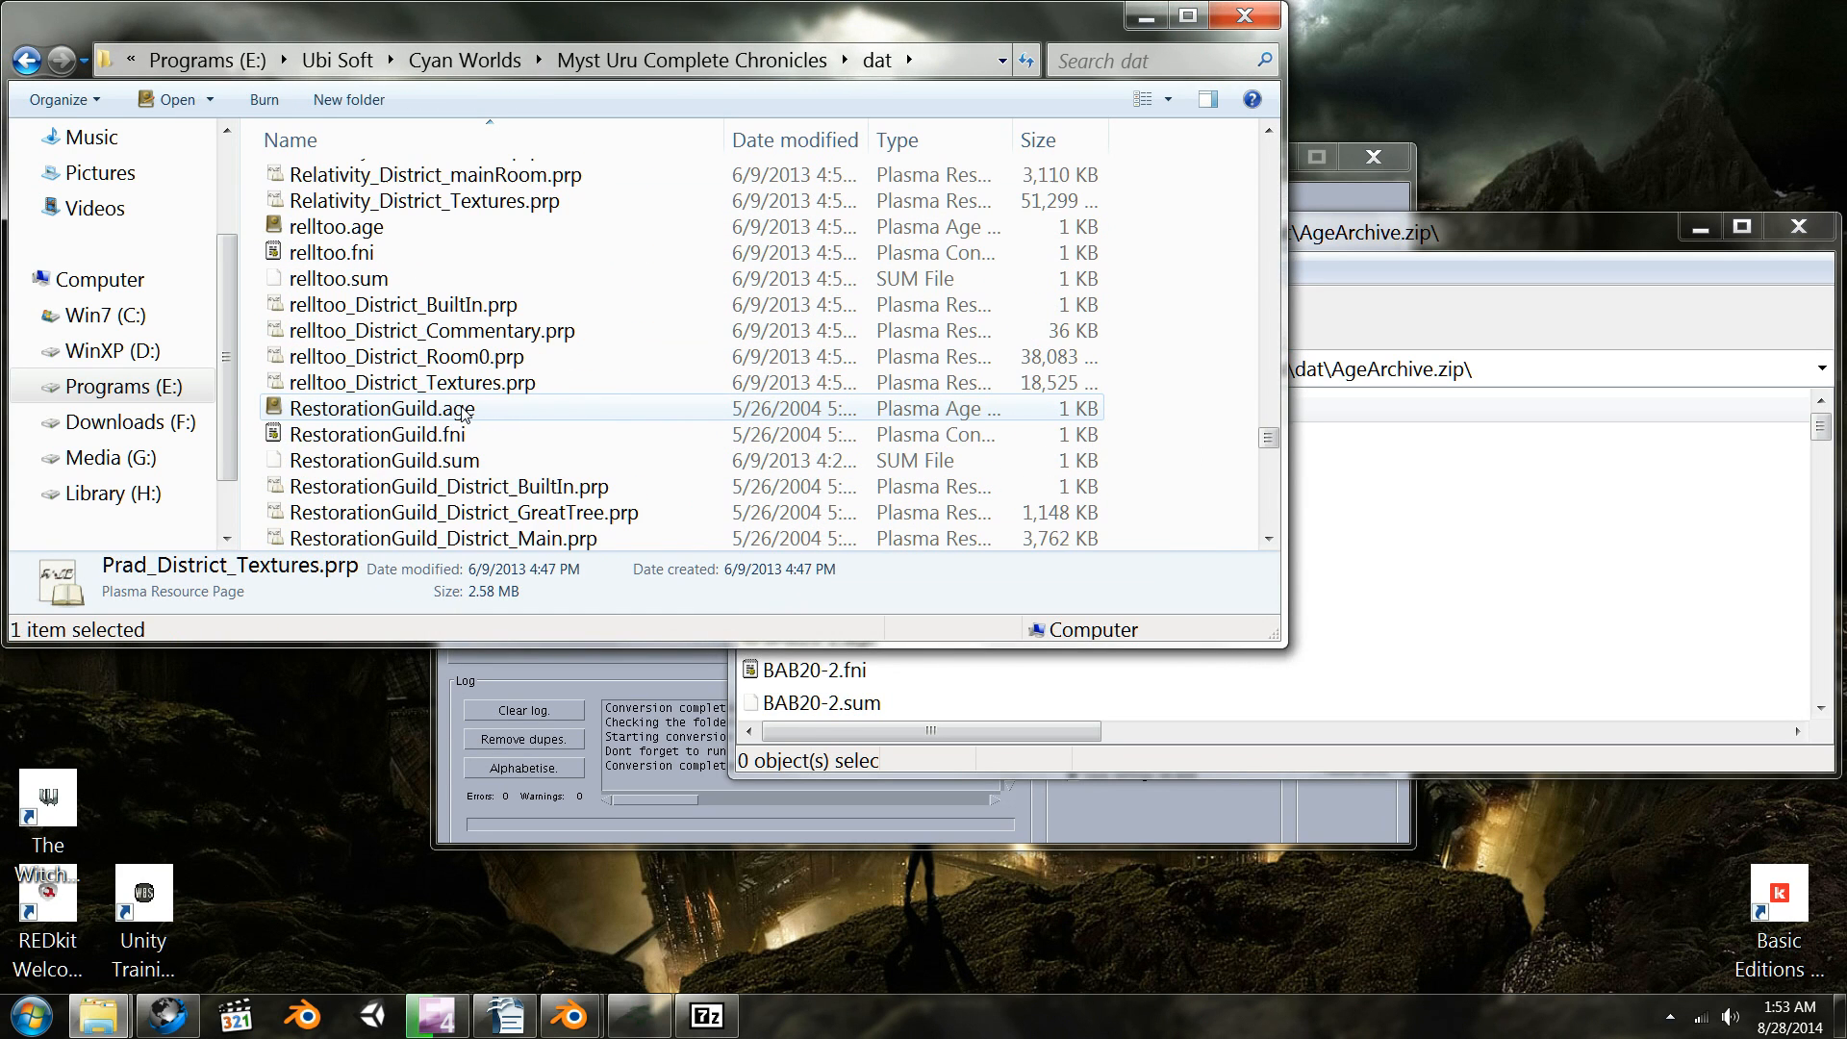
pyautogui.scroll(-2, 462, 412)
pyautogui.scroll(-5, 463, 413)
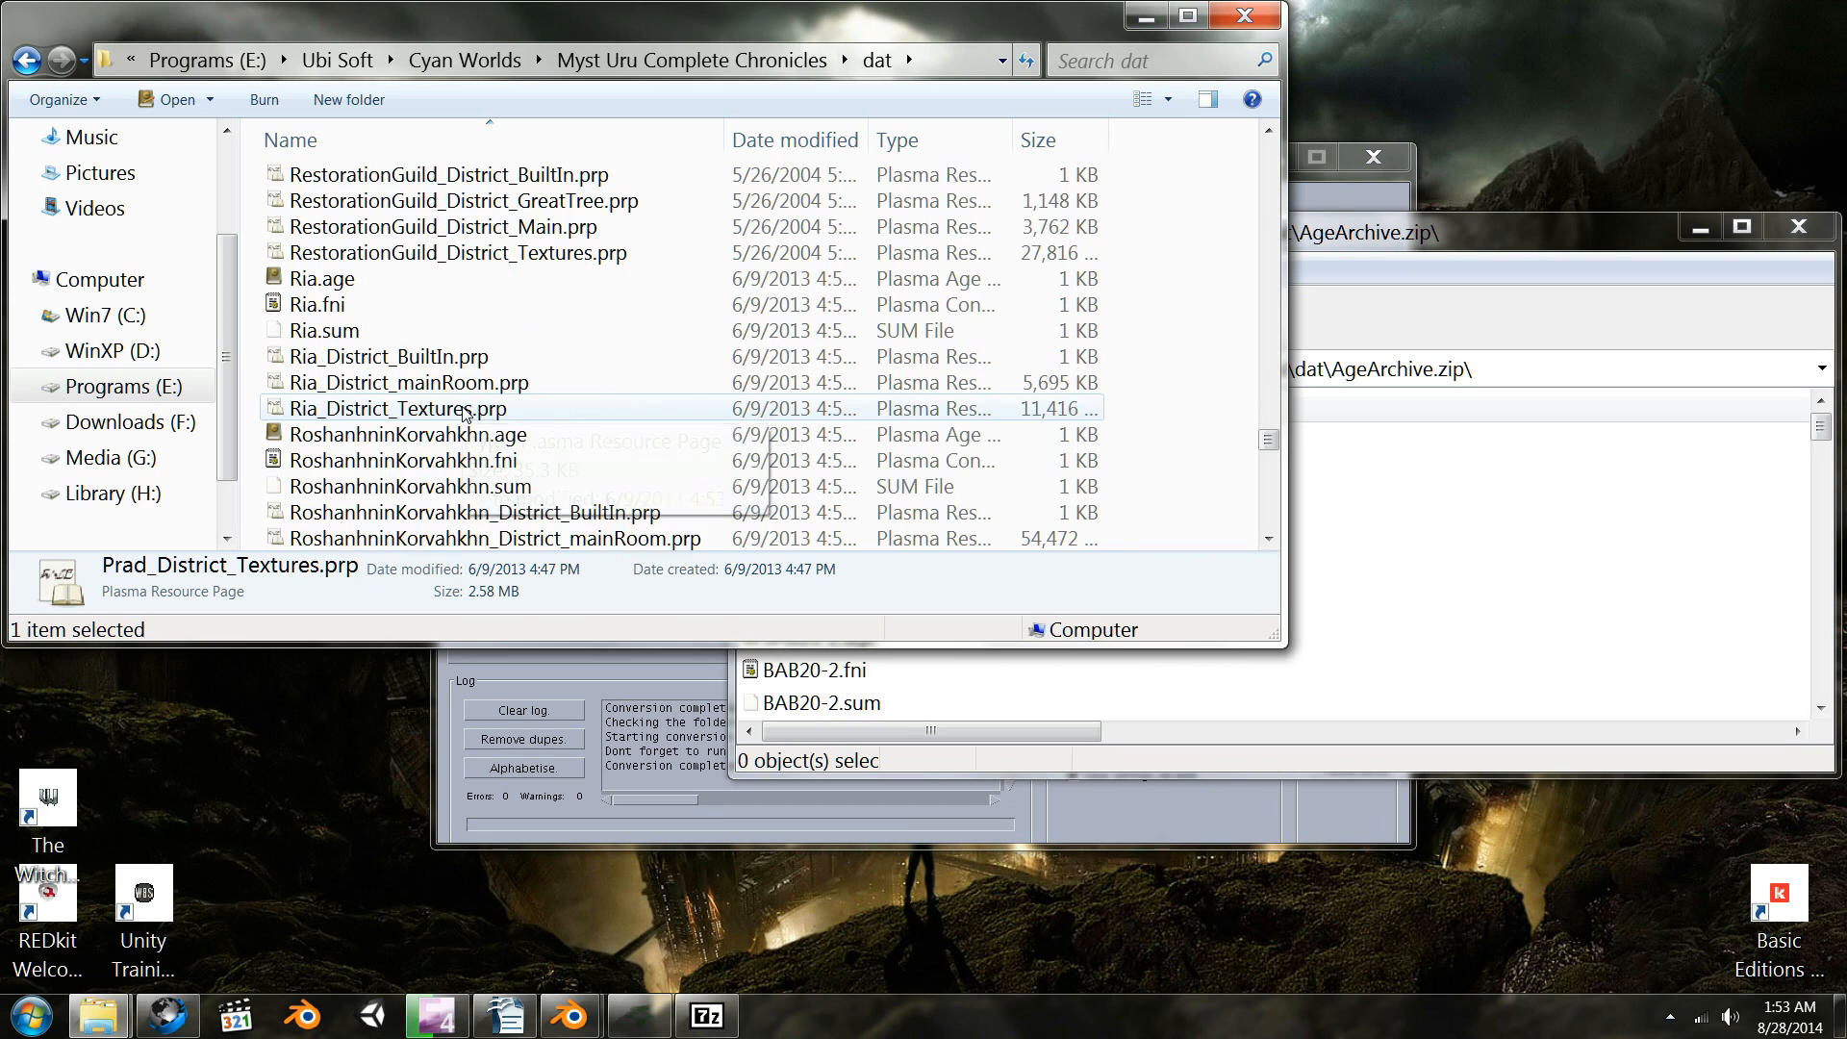
pyautogui.scroll(-8, 463, 414)
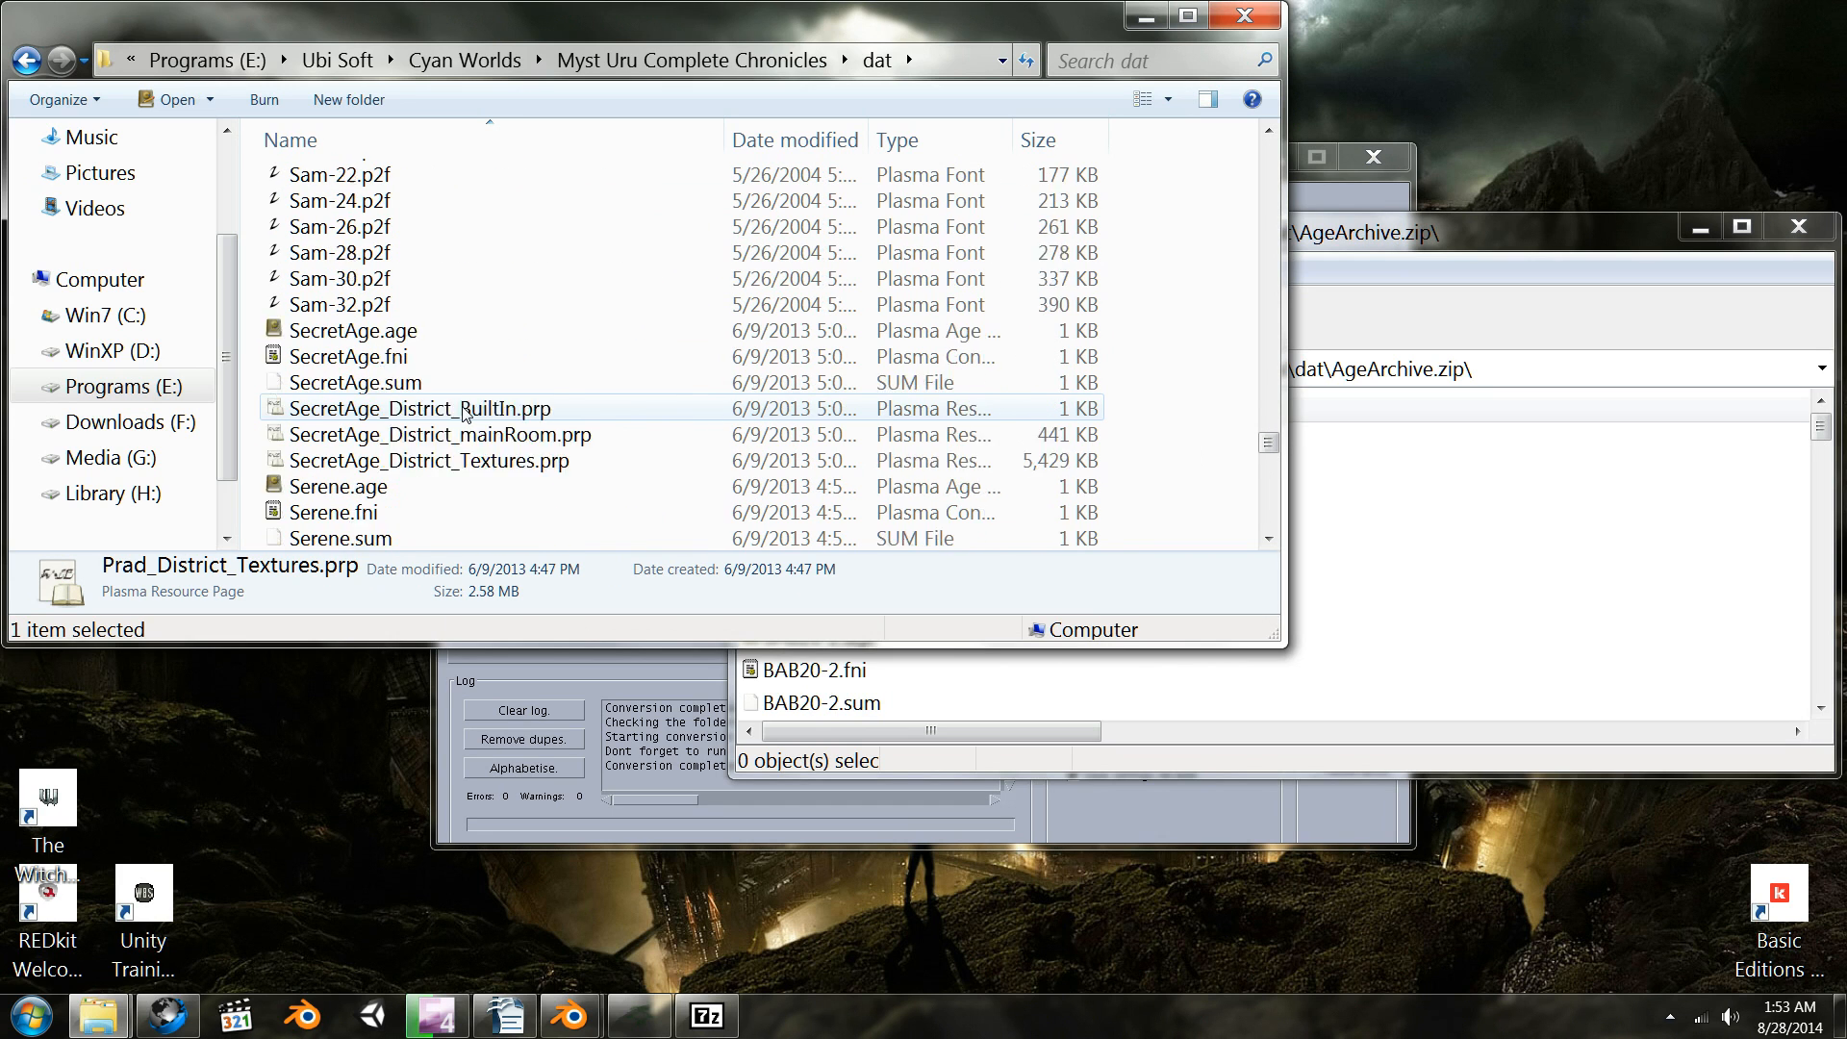
pyautogui.scroll(-5, 463, 414)
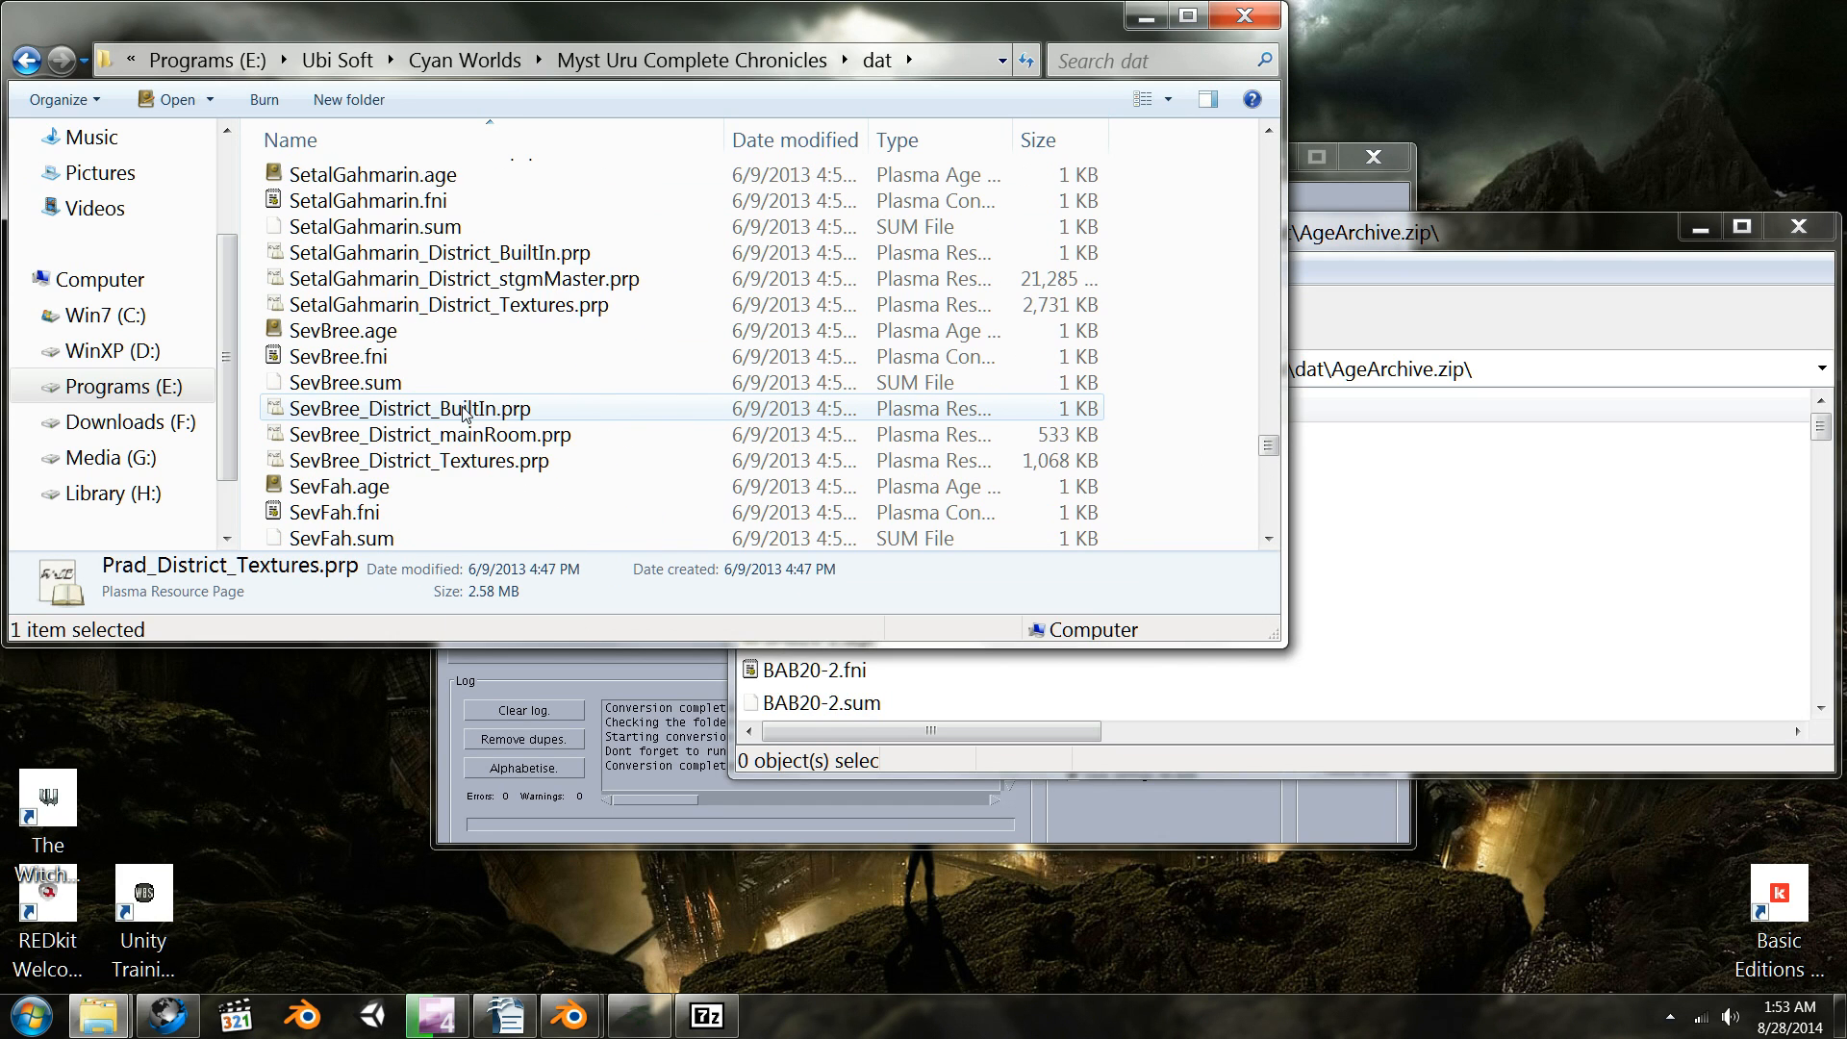
pyautogui.scroll(-12, 463, 413)
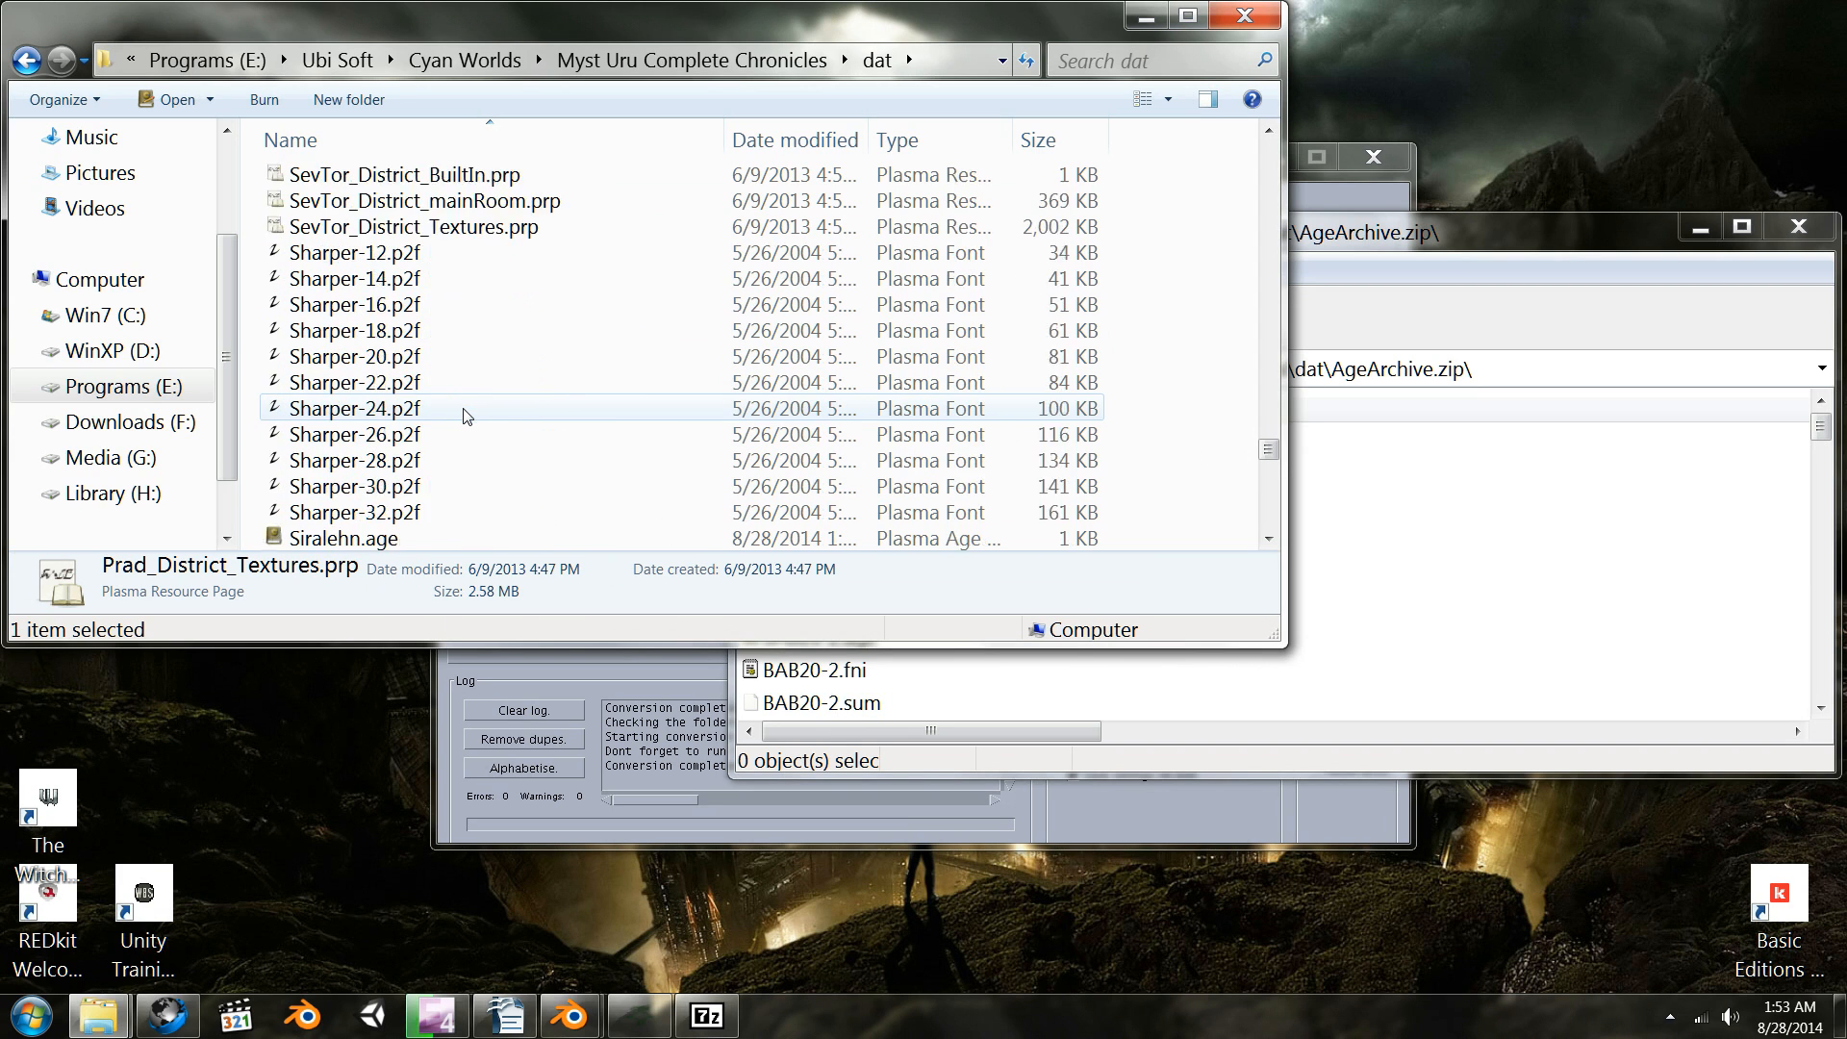
pyautogui.scroll(-11, 463, 414)
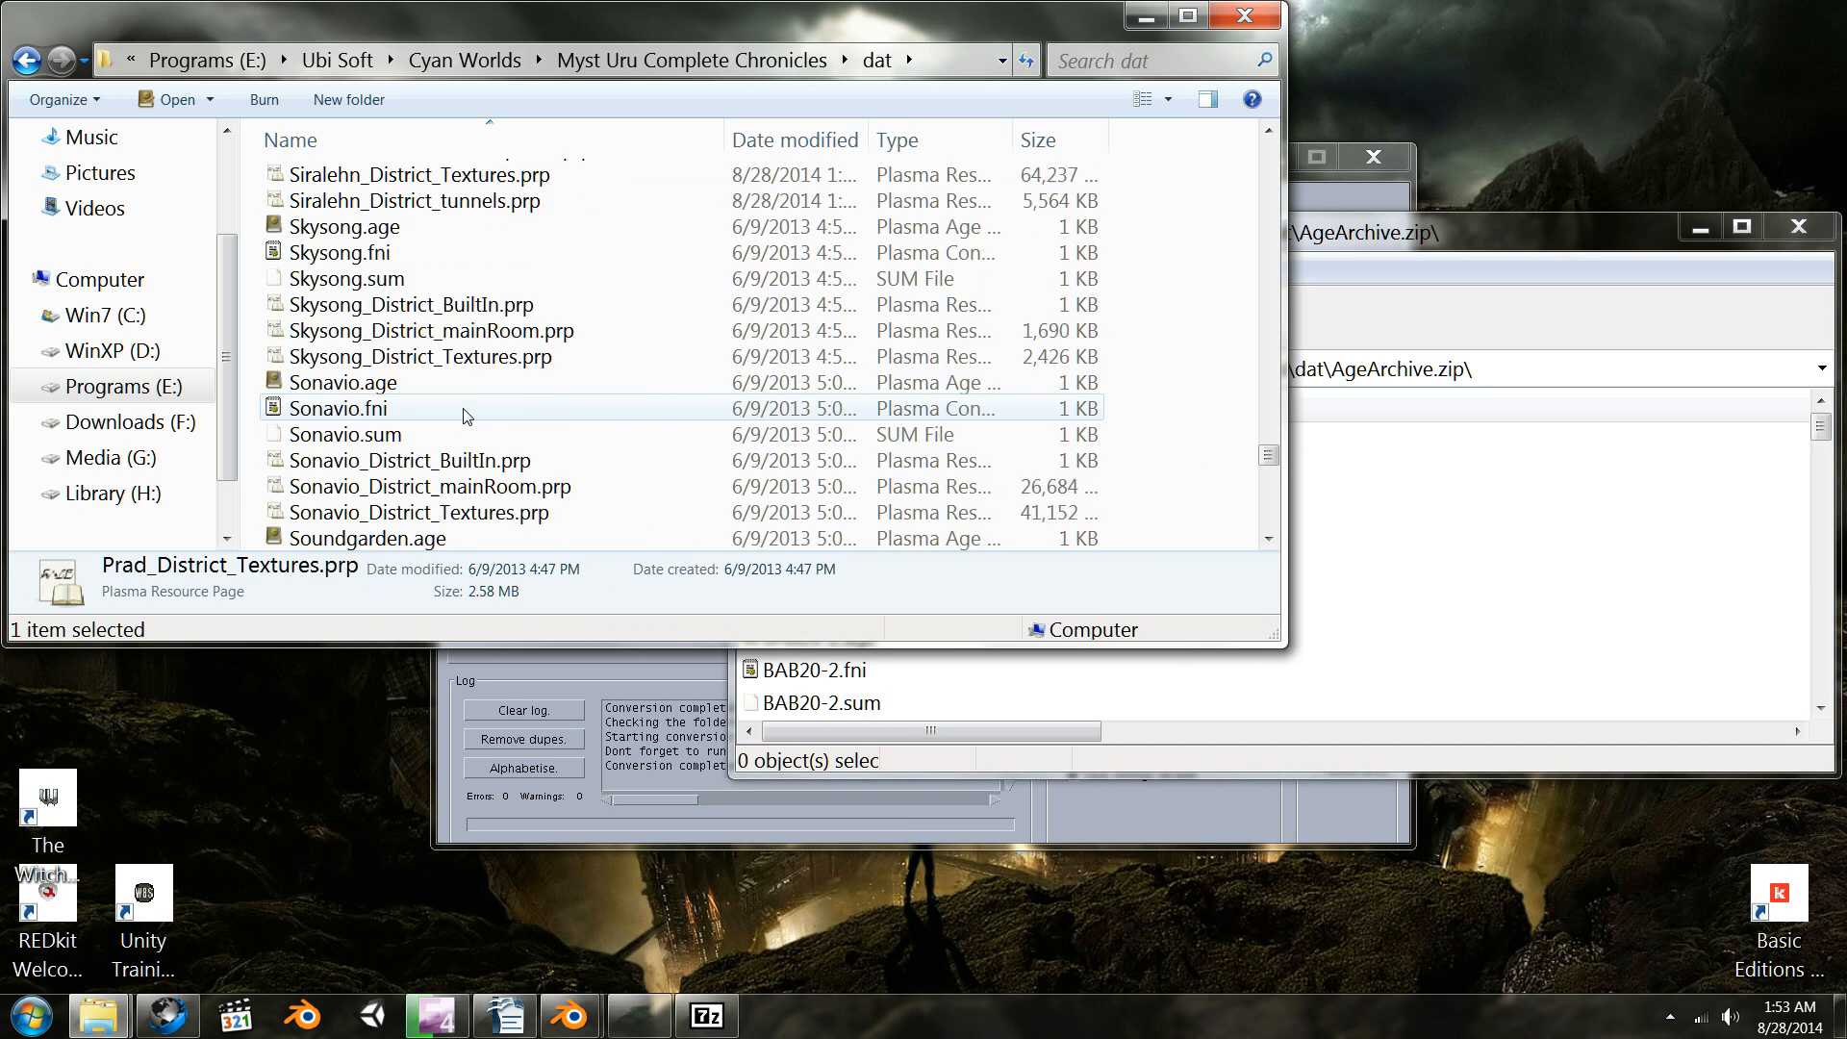
pyautogui.scroll(-9, 463, 414)
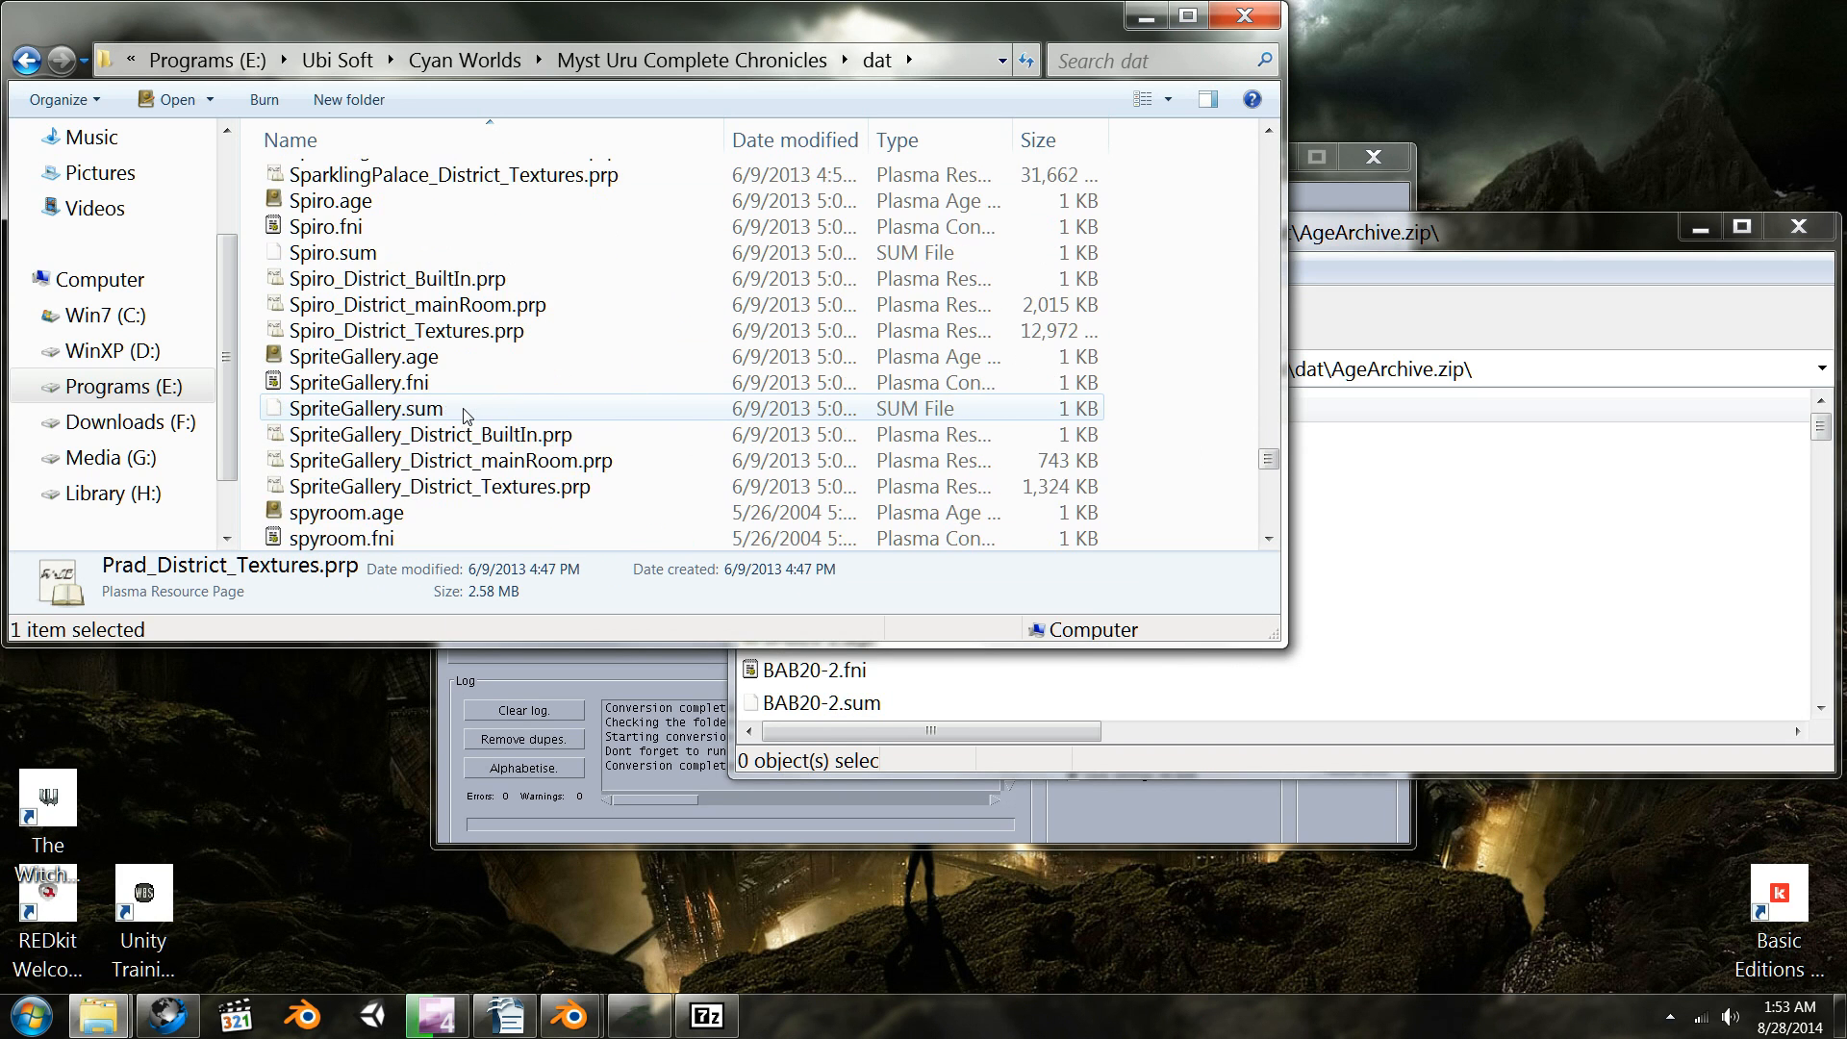
pyautogui.scroll(-1, 463, 413)
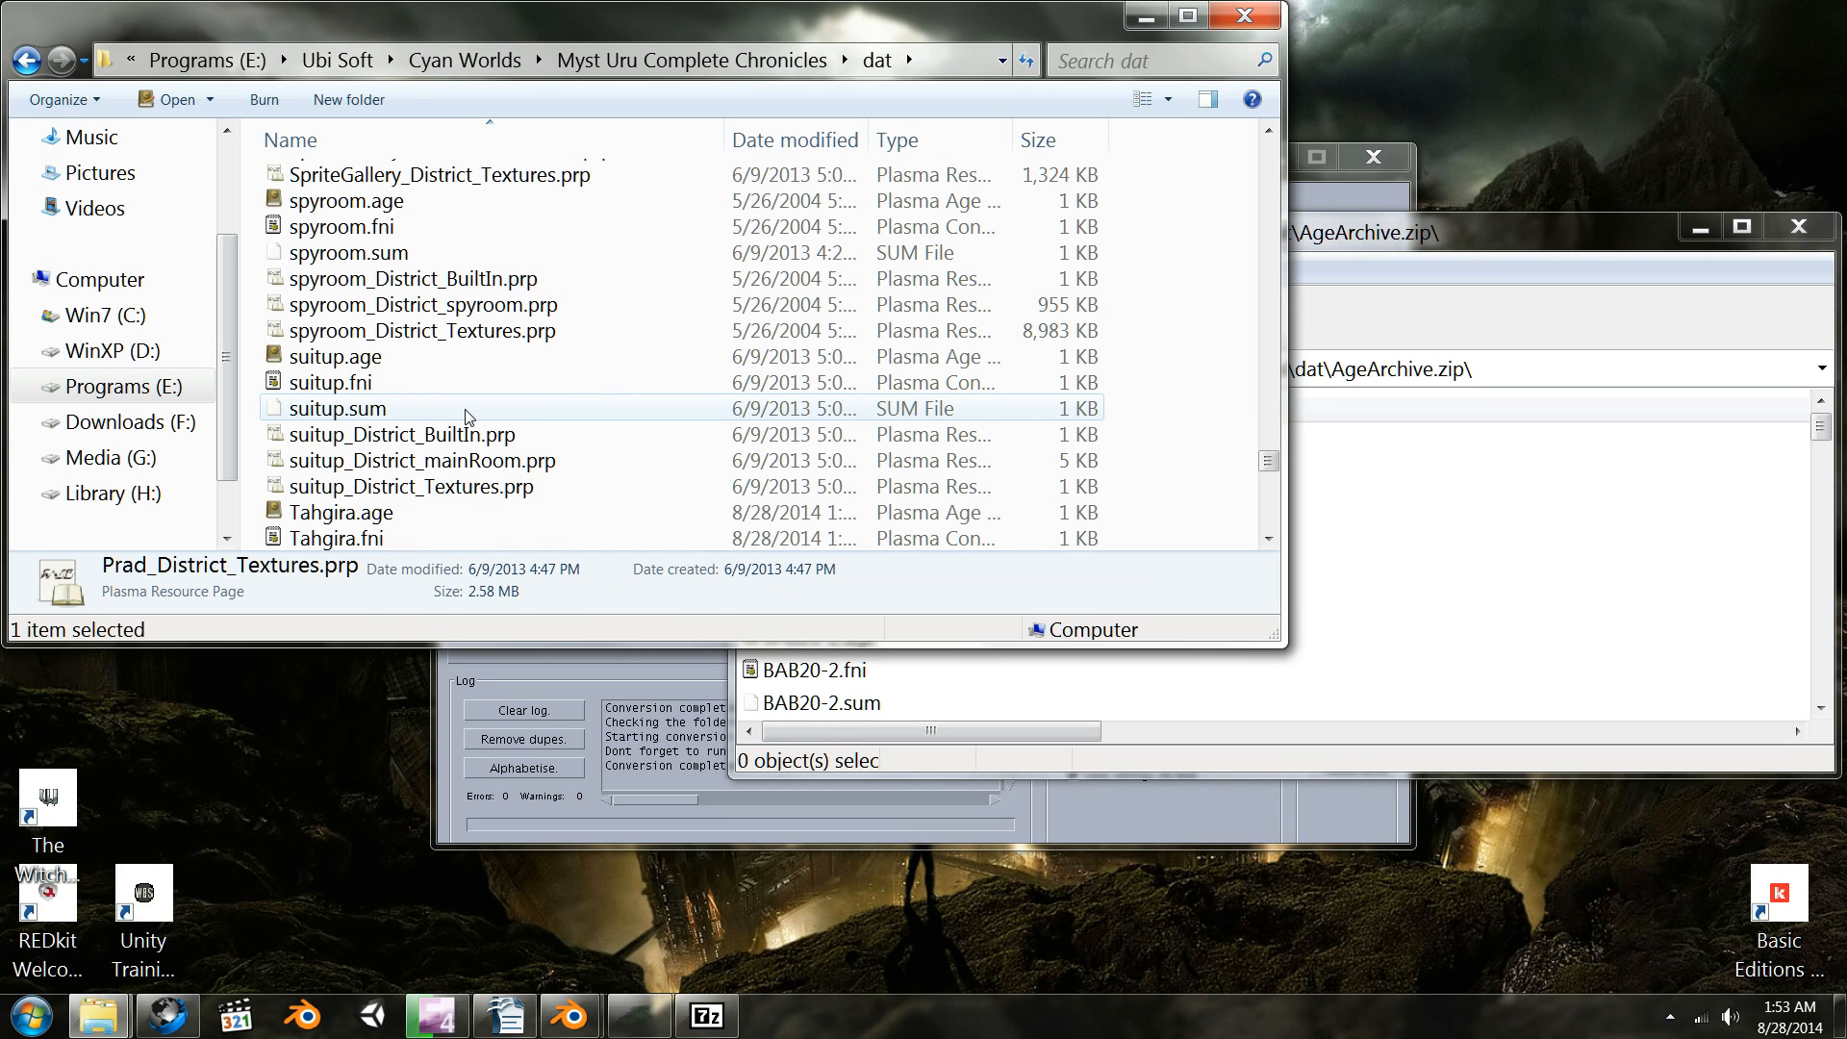
pyautogui.scroll(-9, 466, 415)
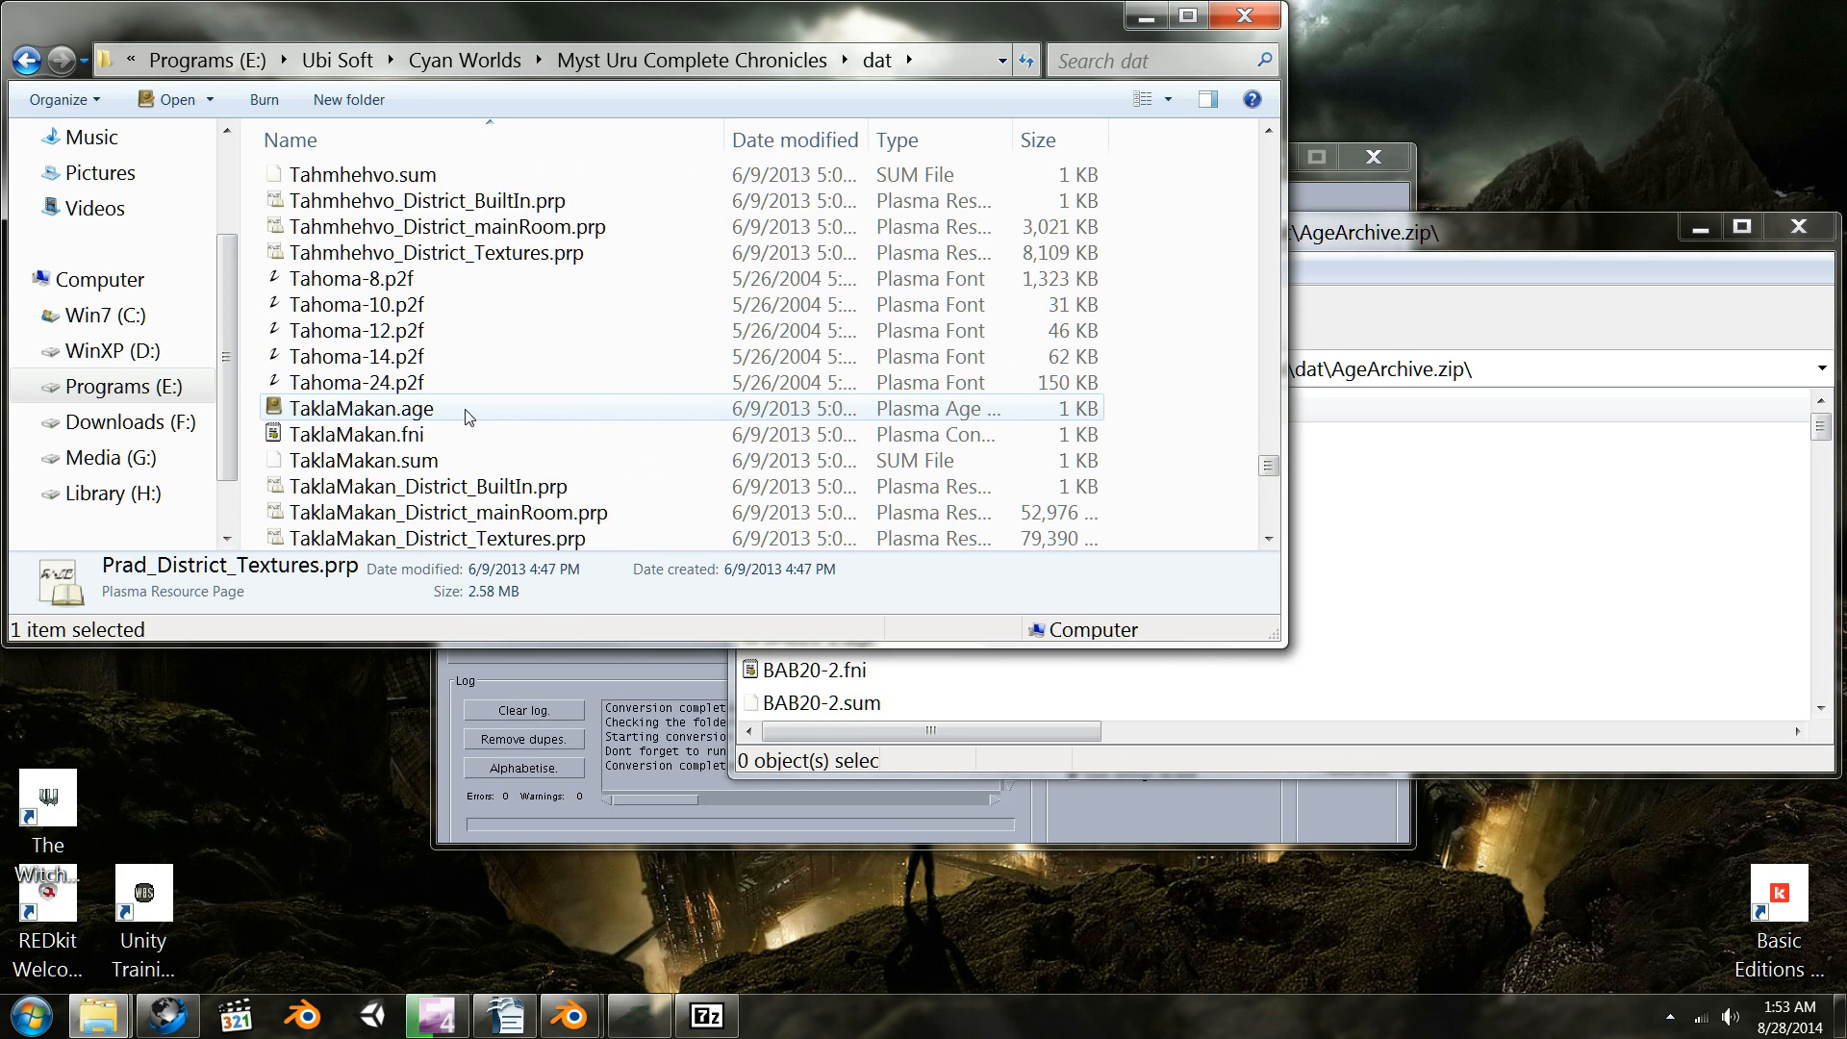
pyautogui.scroll(-7, 469, 415)
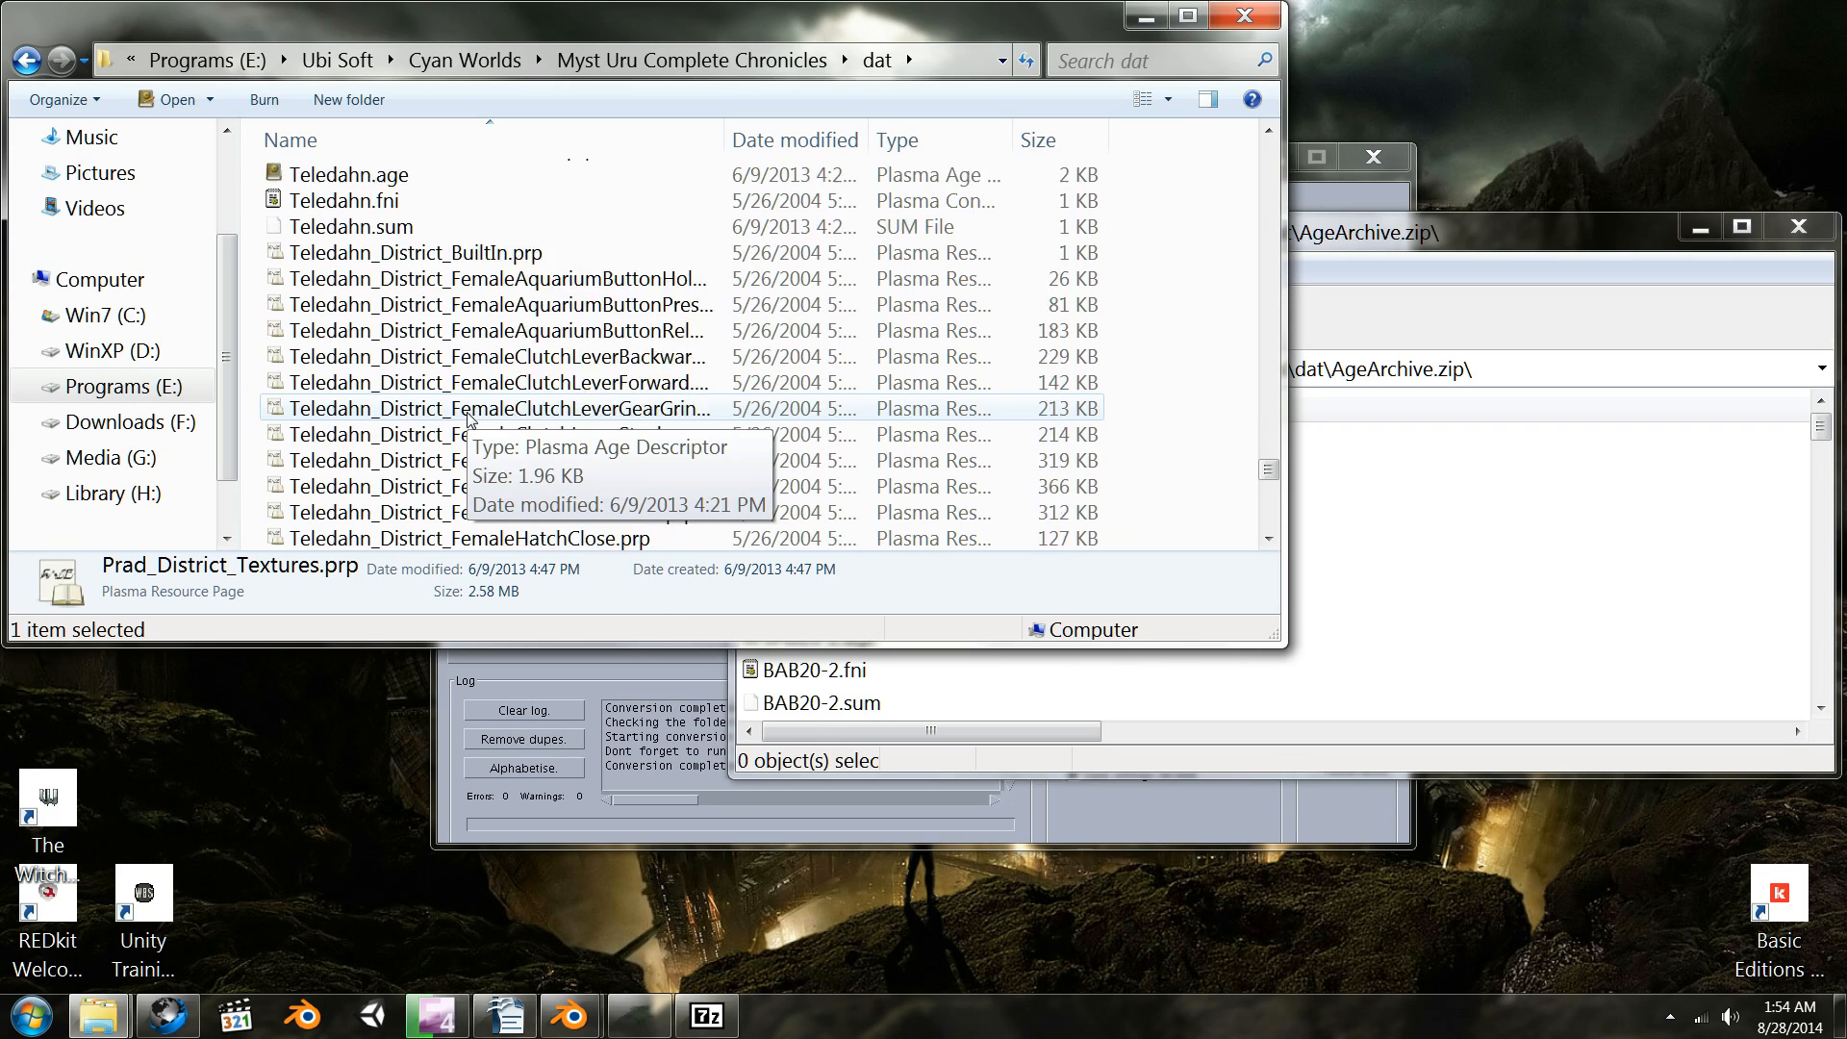
pyautogui.scroll(-8, 469, 416)
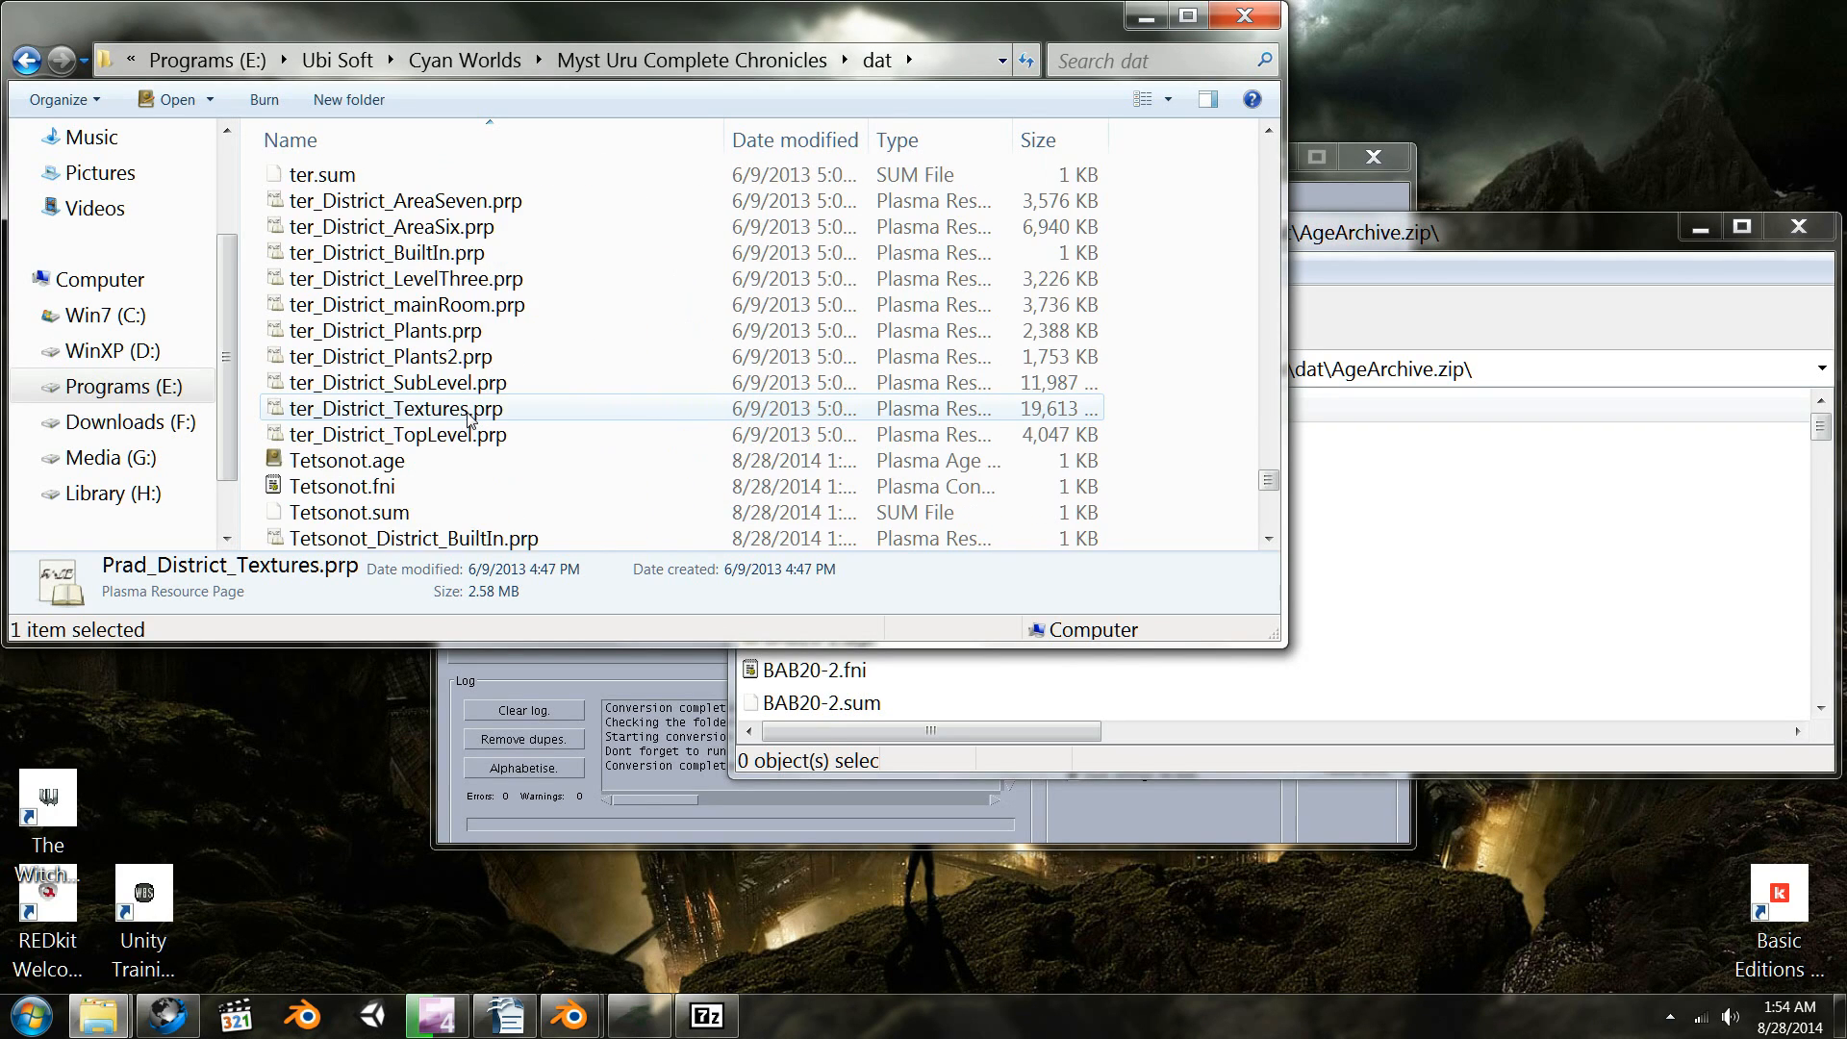
pyautogui.scroll(3, 468, 416)
pyautogui.scroll(-7, 469, 416)
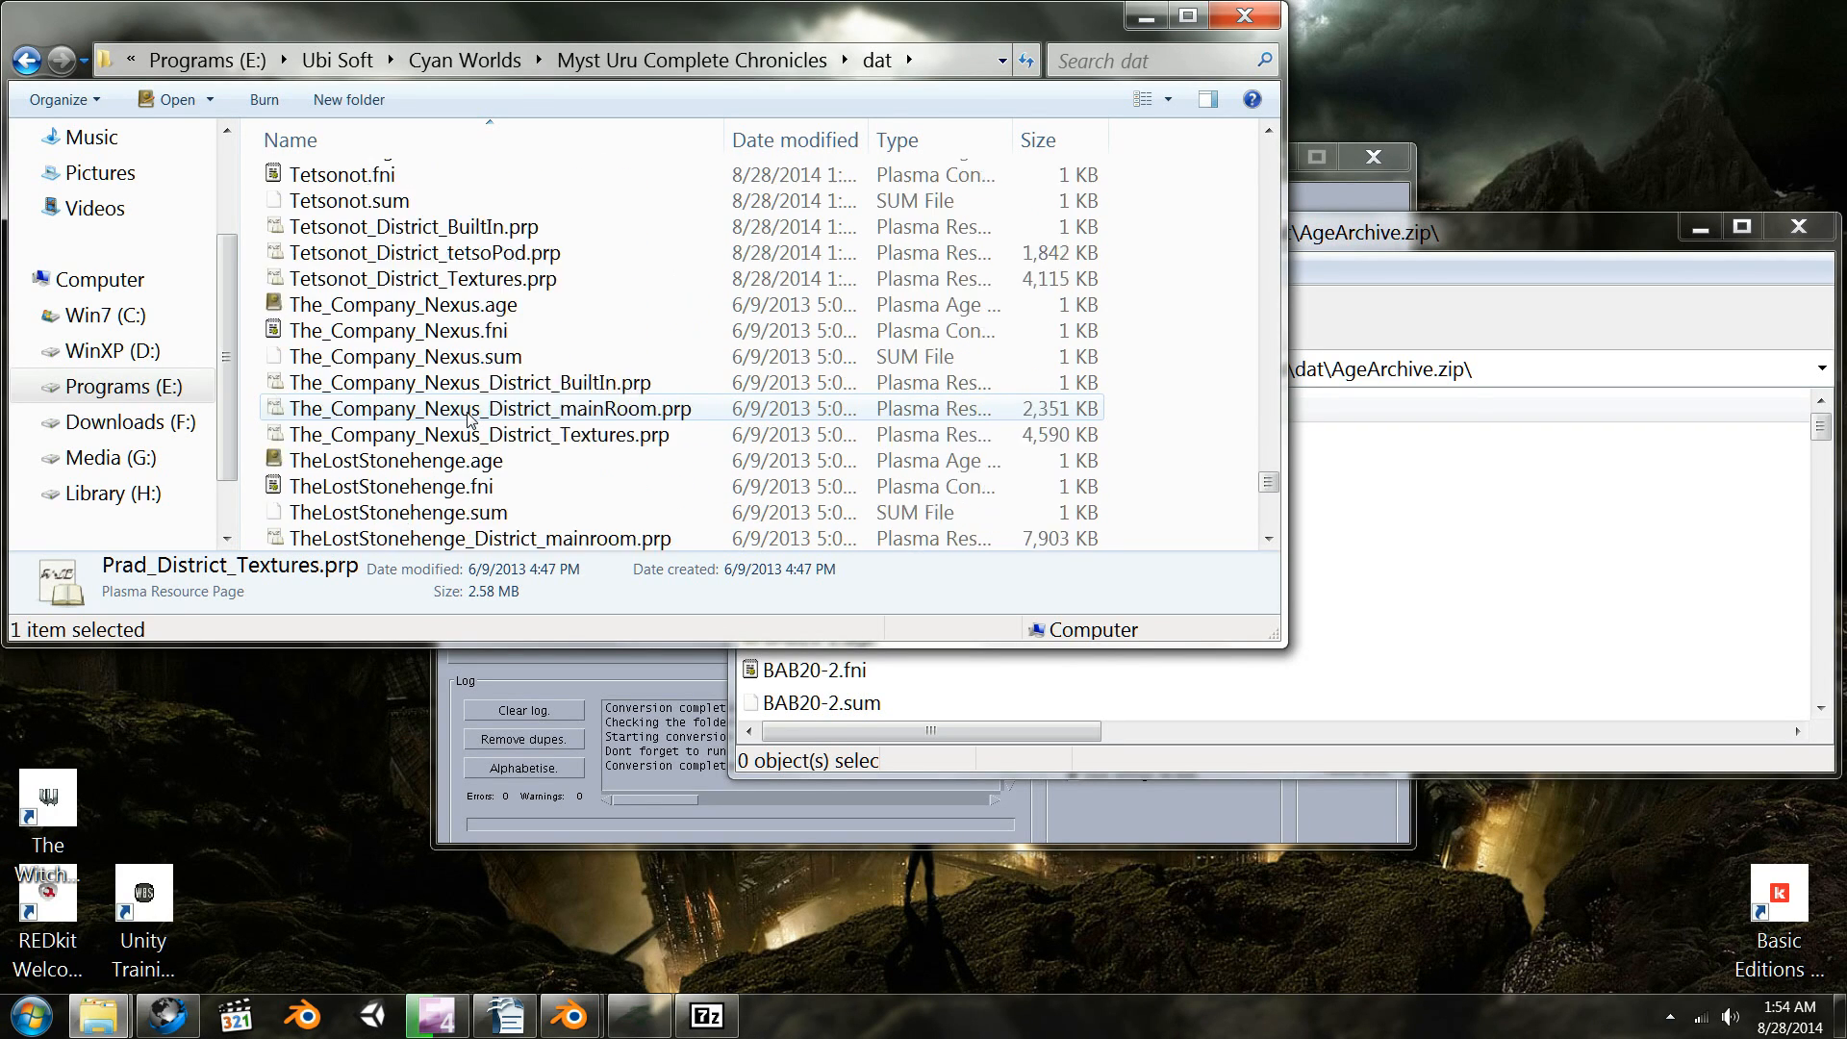
pyautogui.scroll(-7, 469, 416)
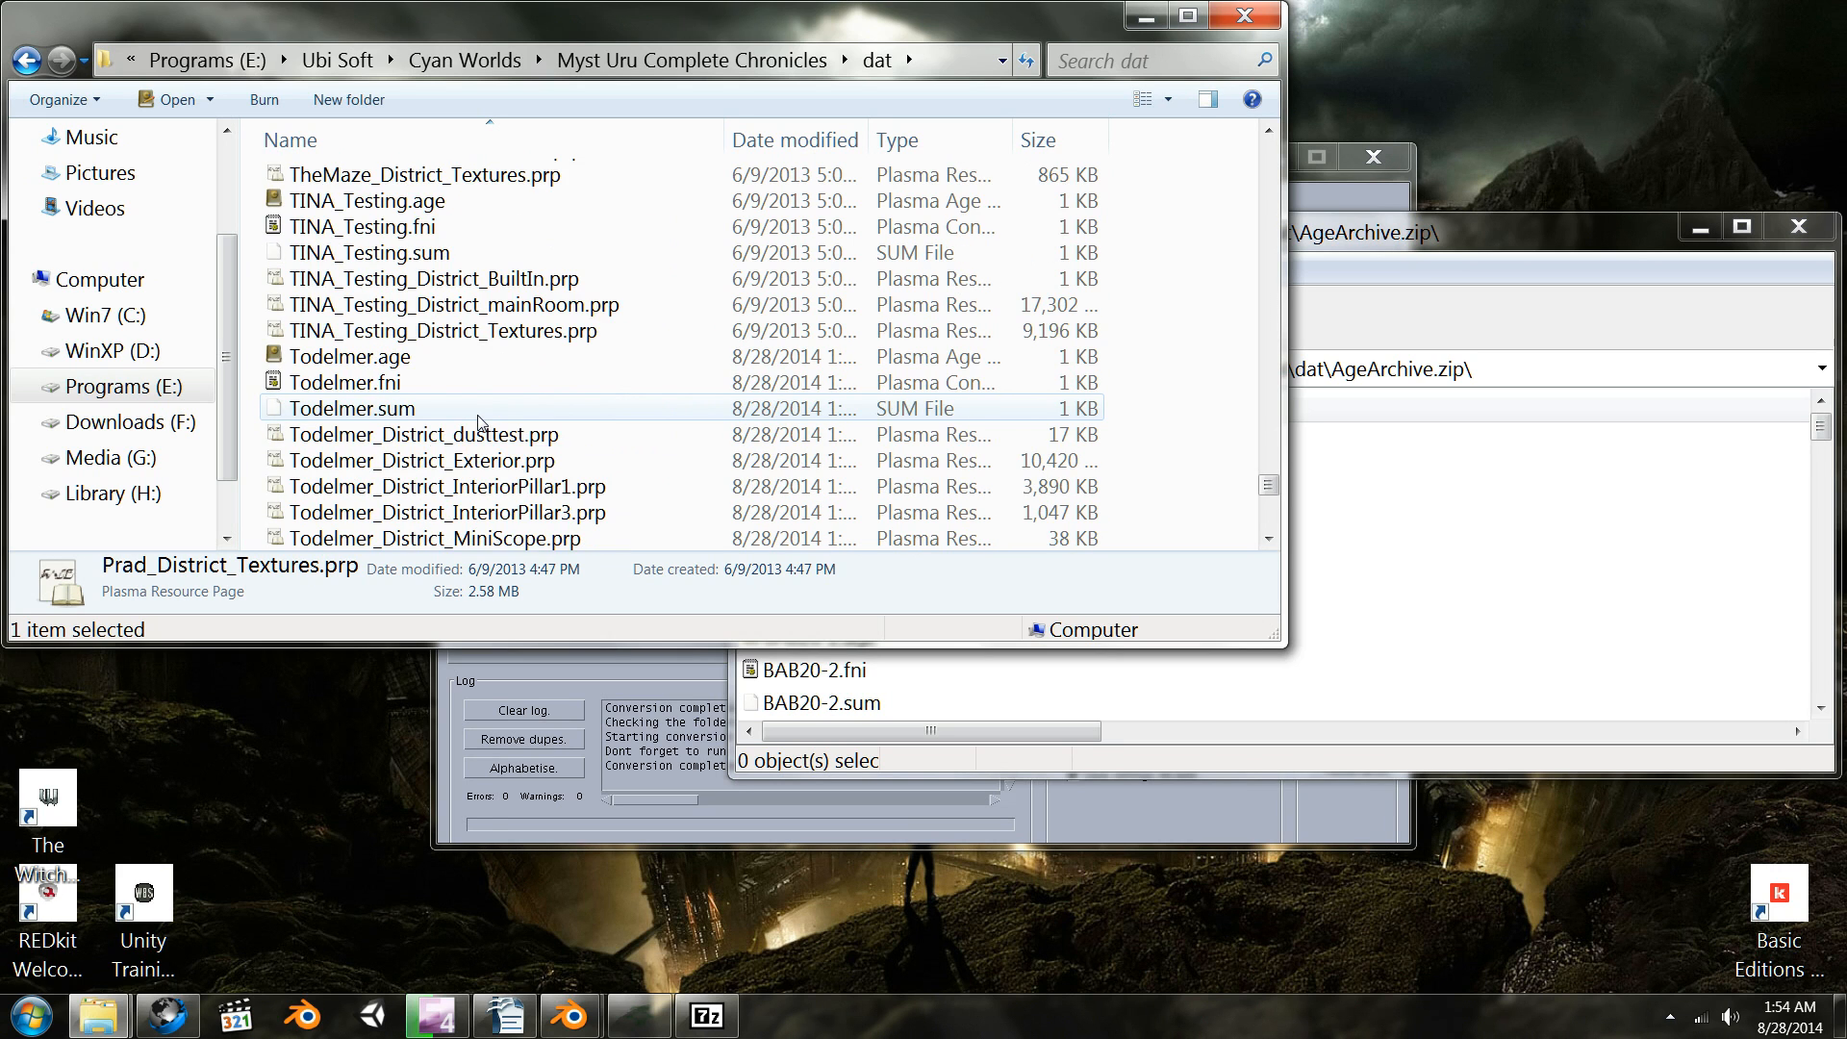
pyautogui.scroll(2, 478, 422)
pyautogui.scroll(-12, 478, 421)
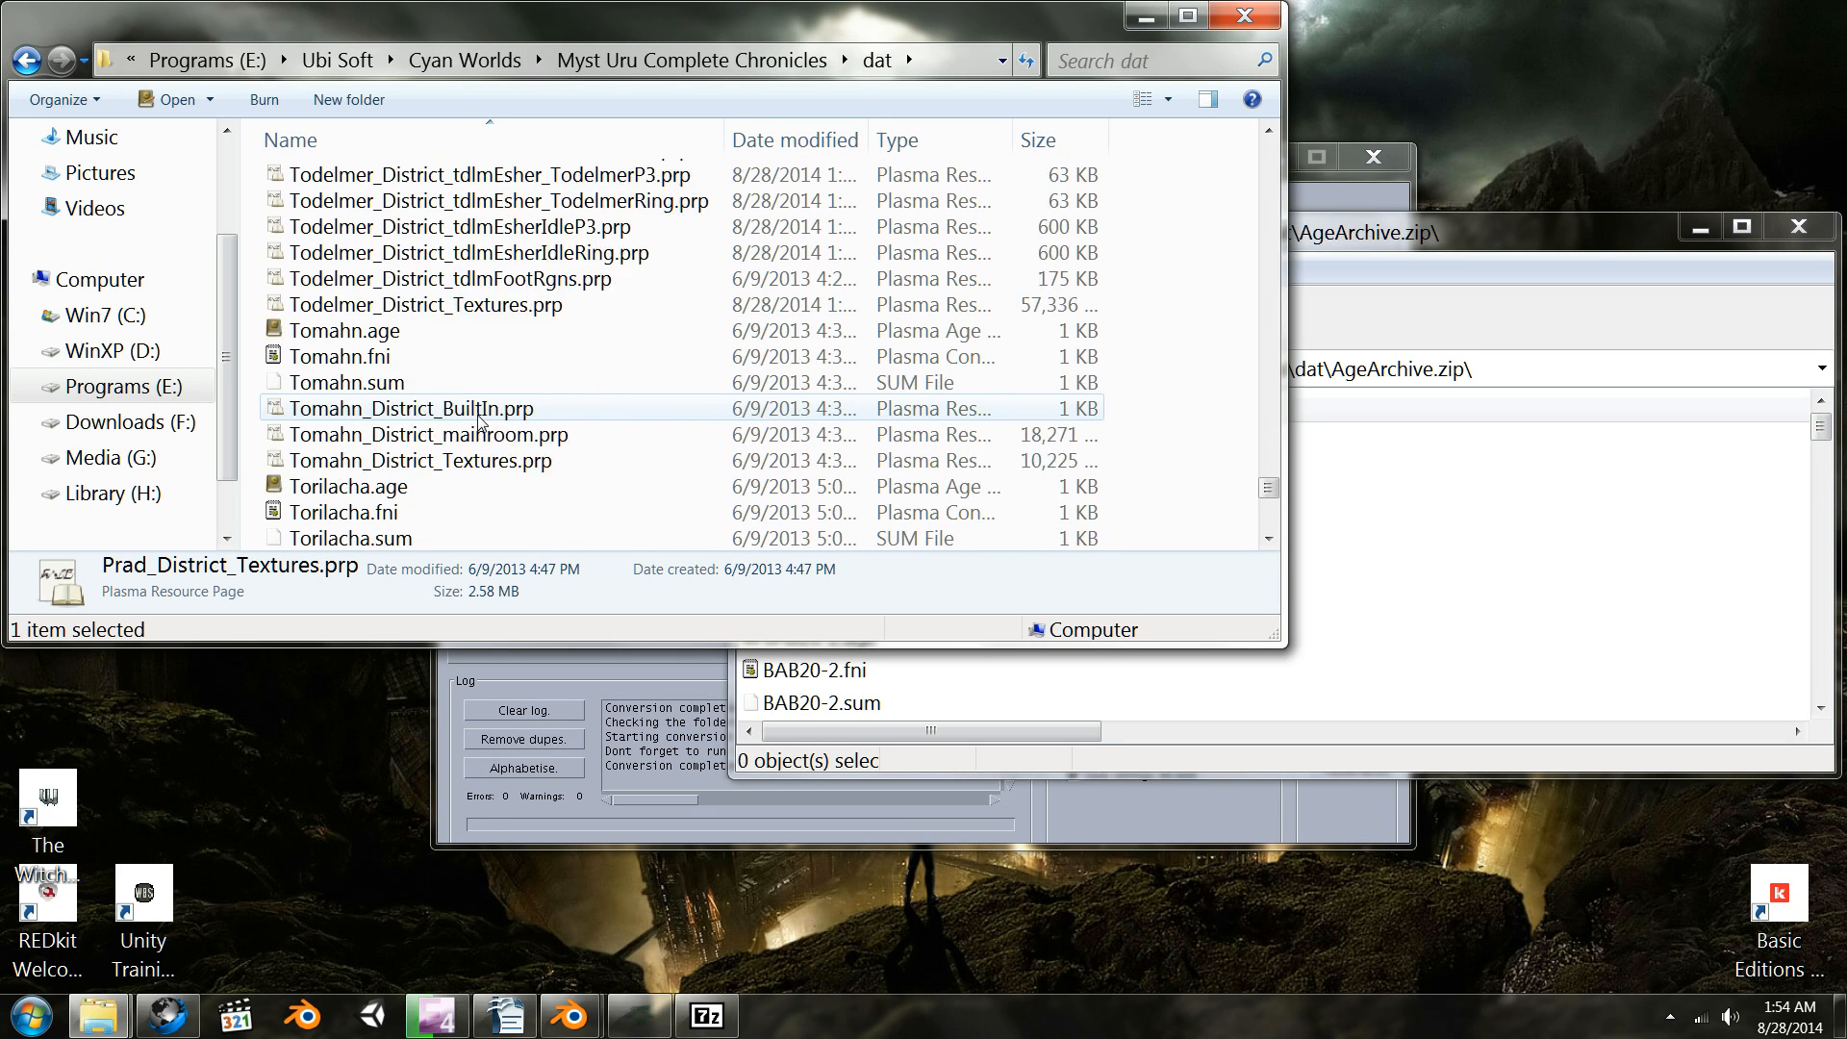
pyautogui.scroll(-18, 481, 424)
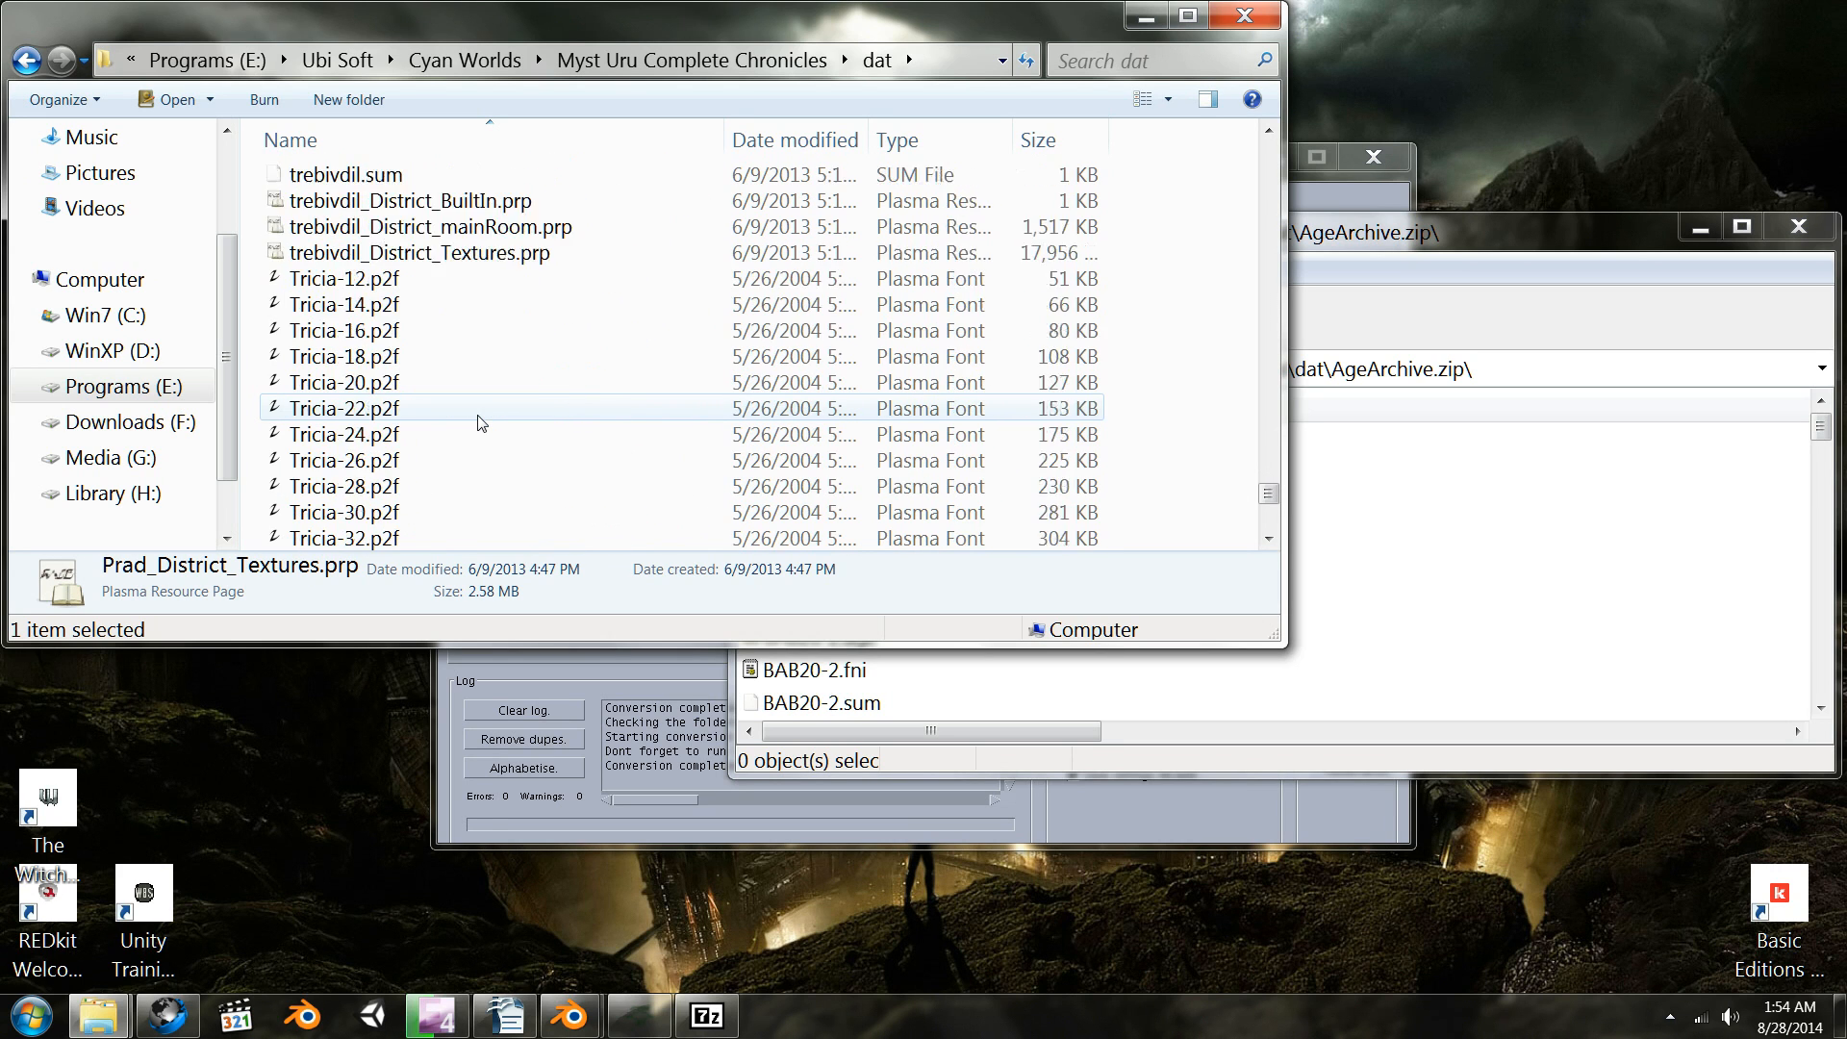
pyautogui.scroll(-13, 478, 422)
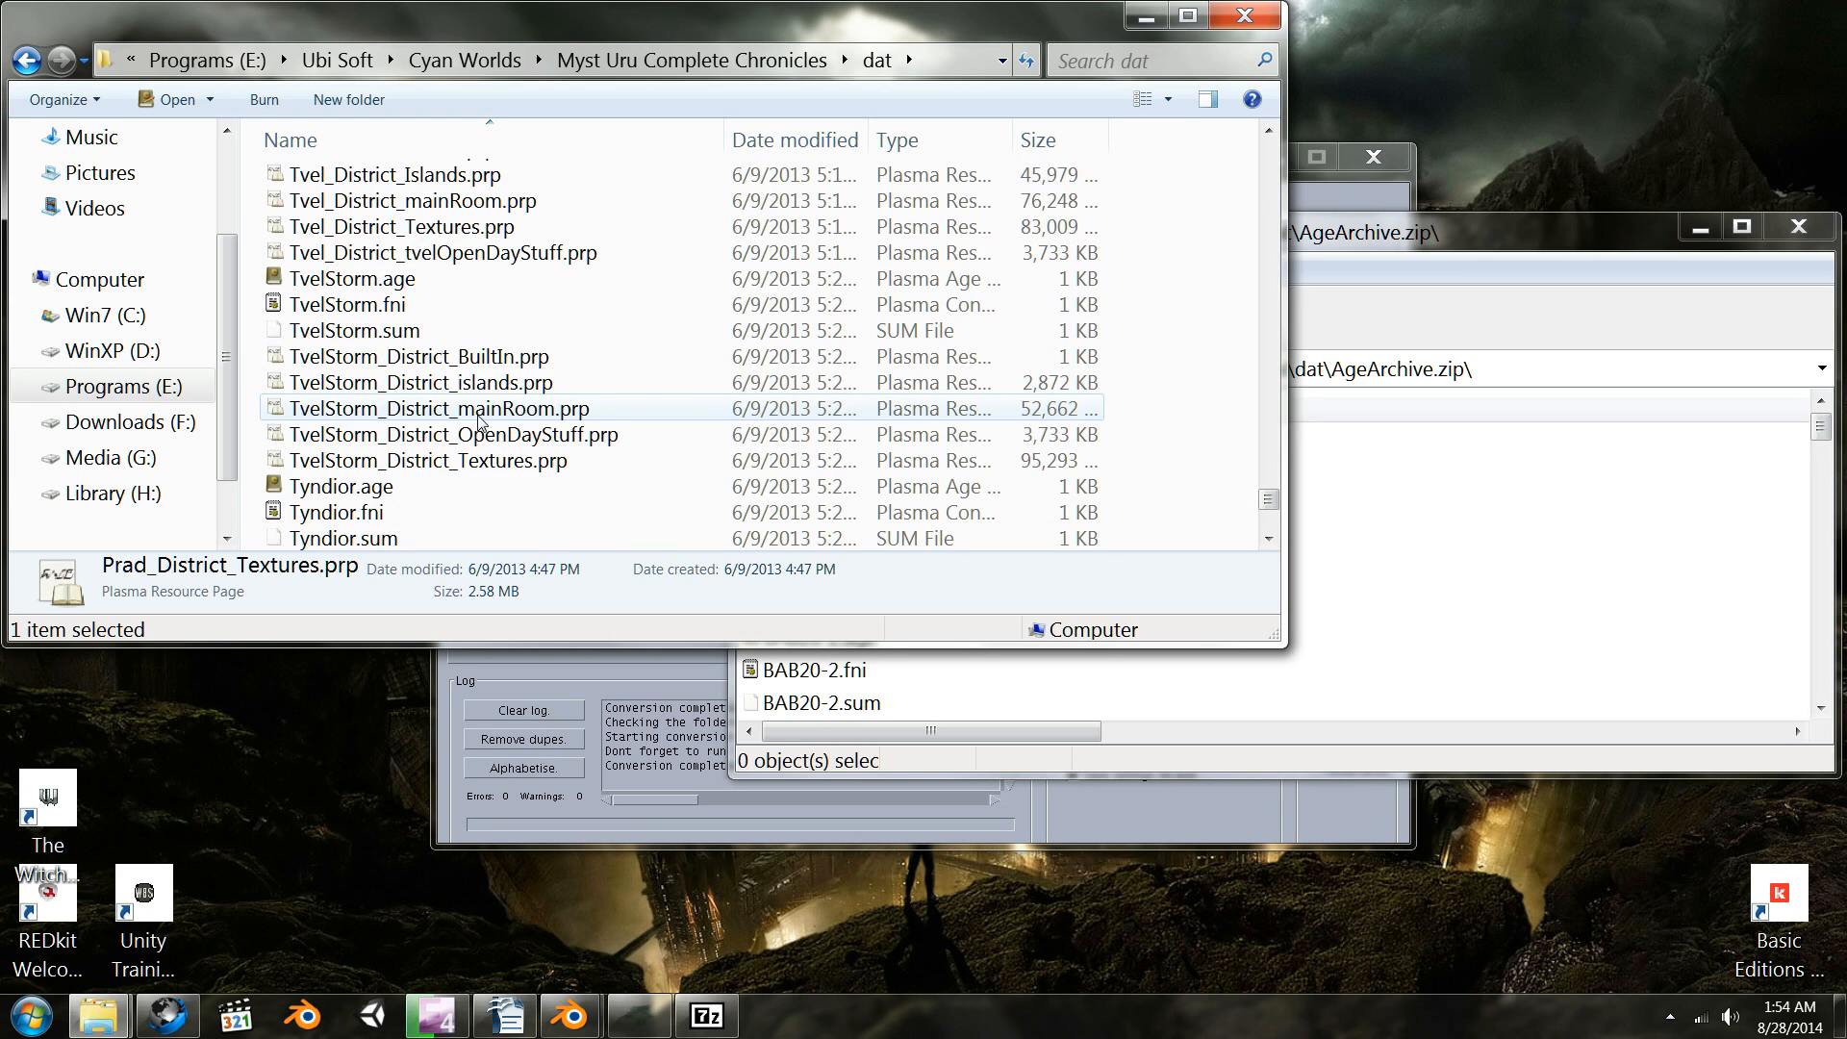
pyautogui.scroll(-14, 478, 421)
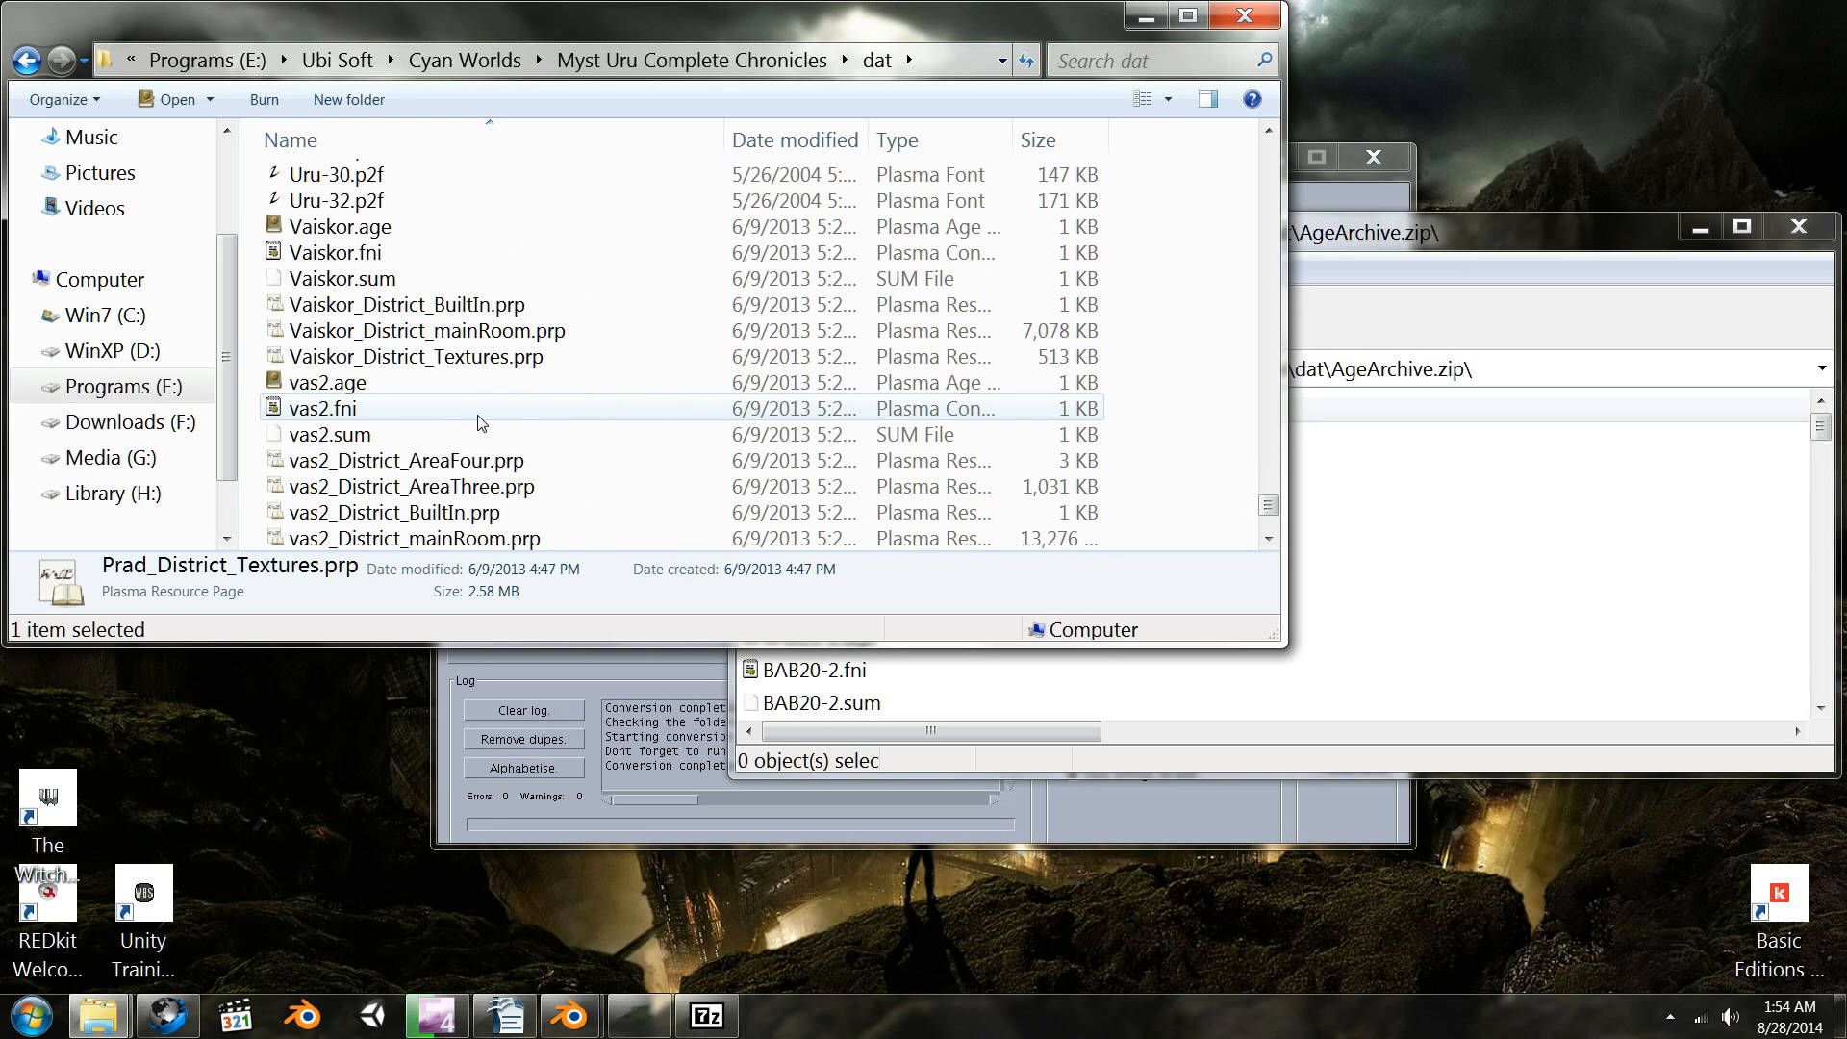
pyautogui.scroll(-11, 479, 422)
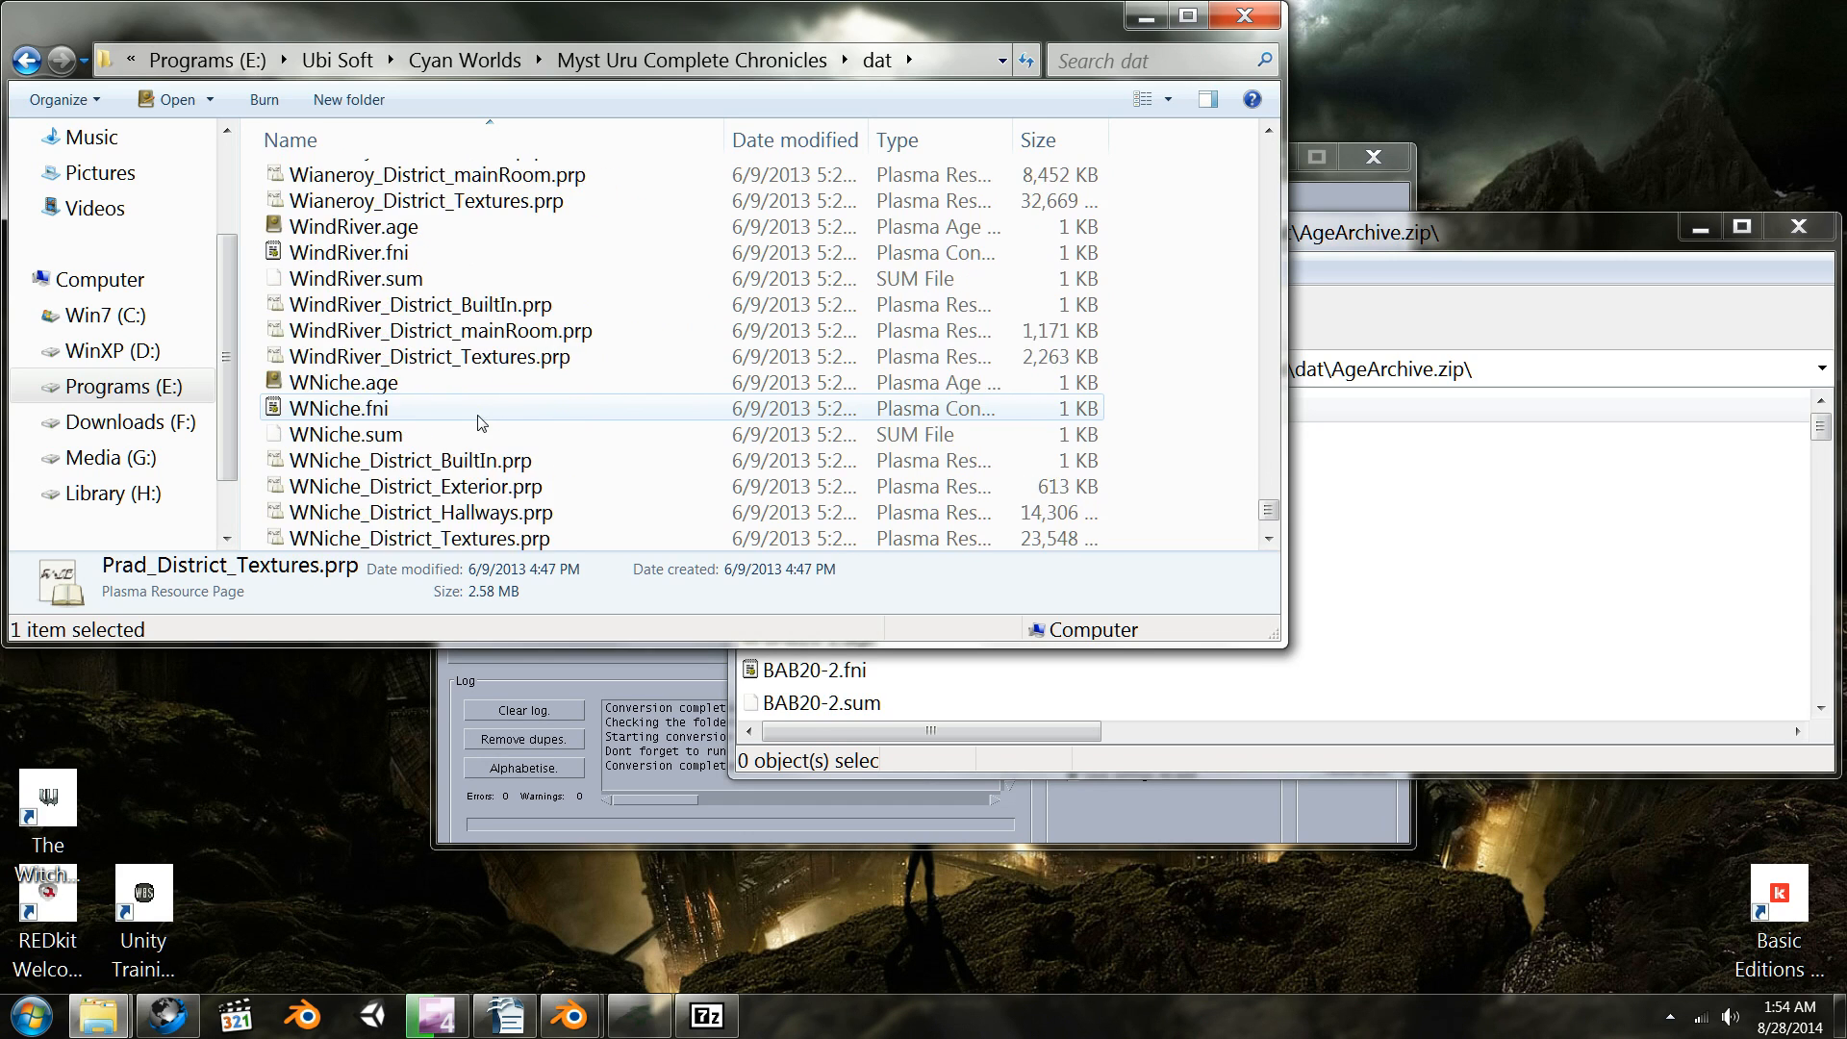
pyautogui.scroll(-5, 478, 421)
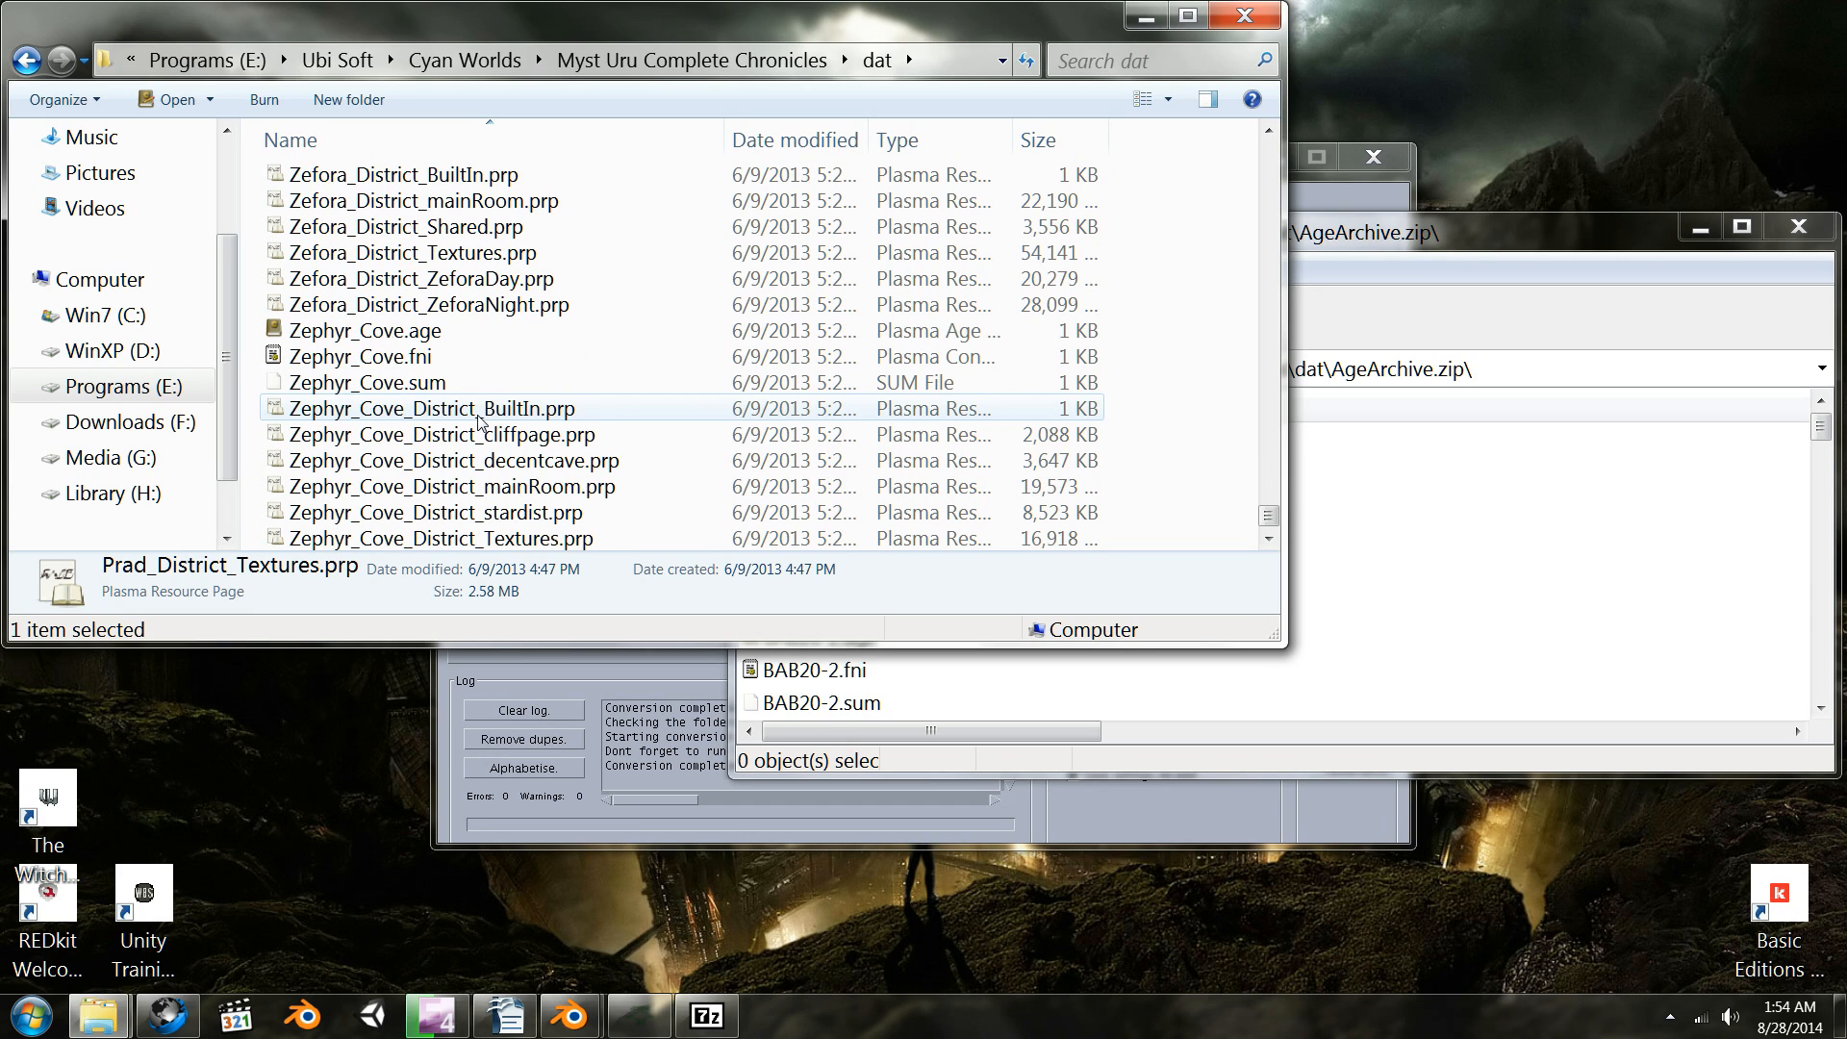
# - Close the dat folder and the AgeArchive.zip archive to return to Drizzle
pyautogui.click(1245, 16)
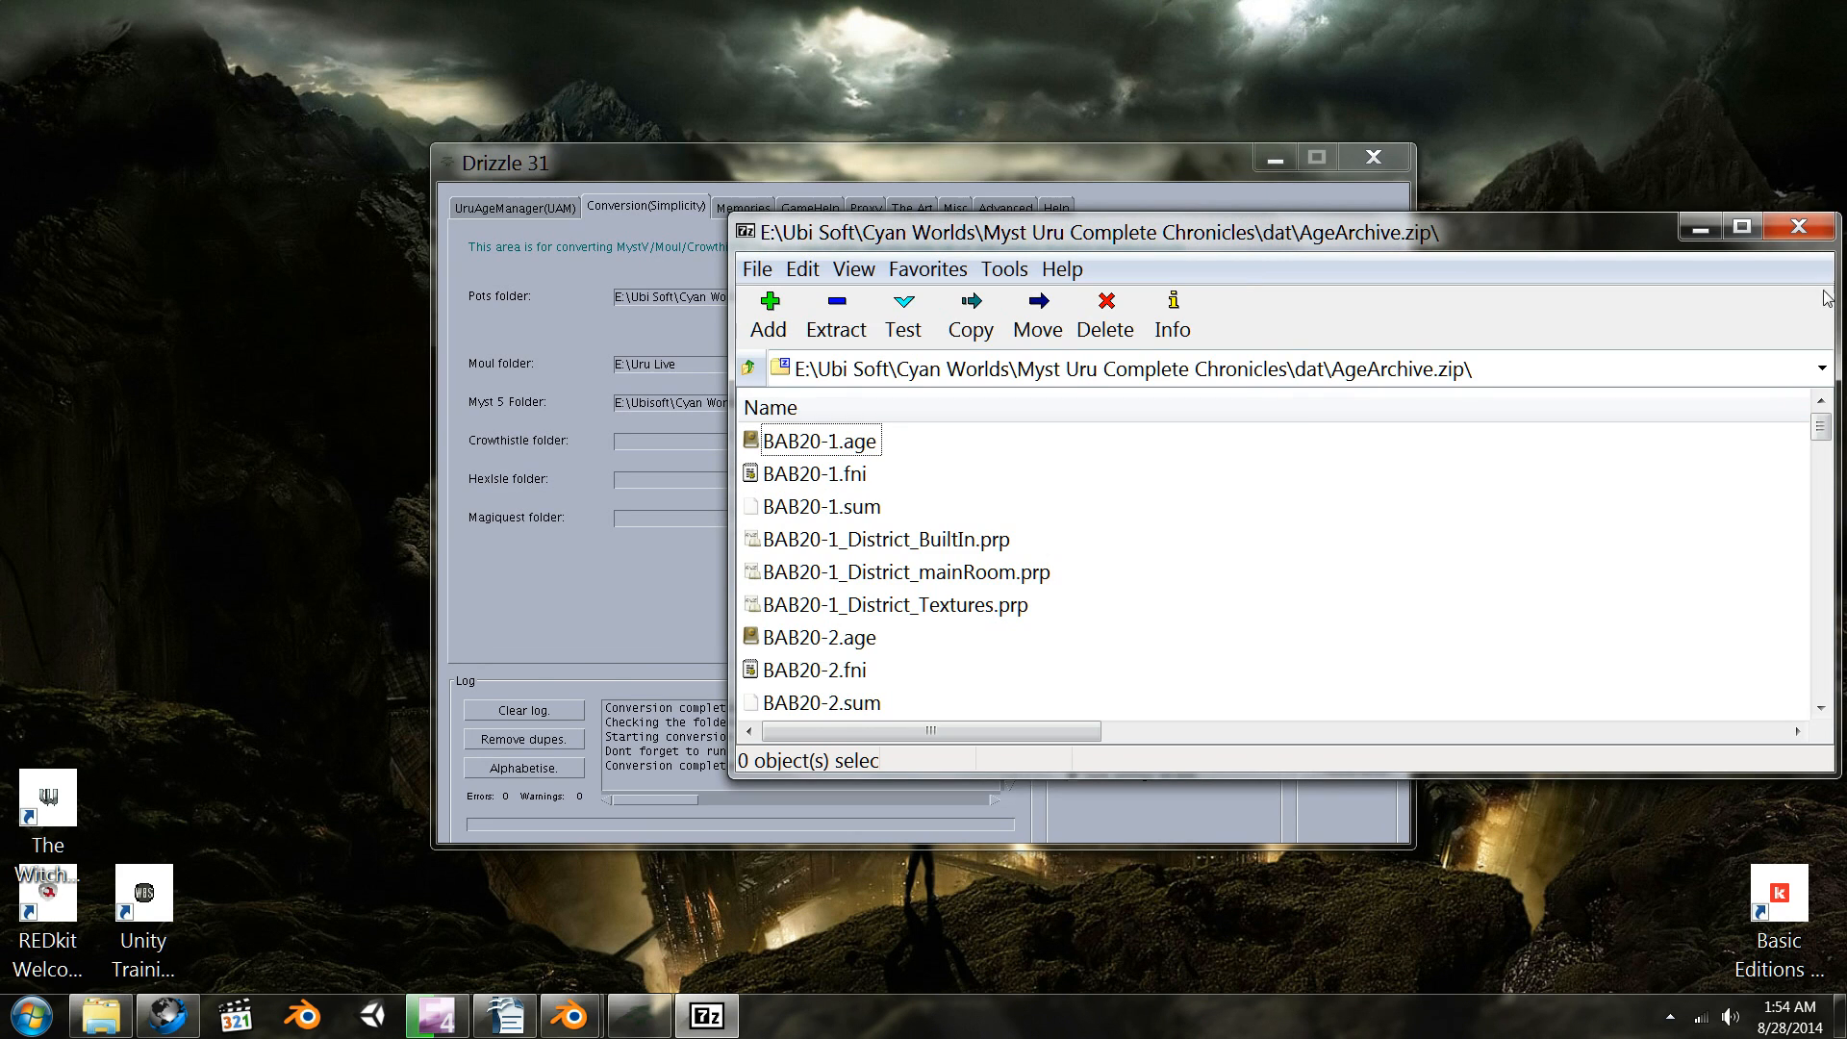
pyautogui.click(1799, 227)
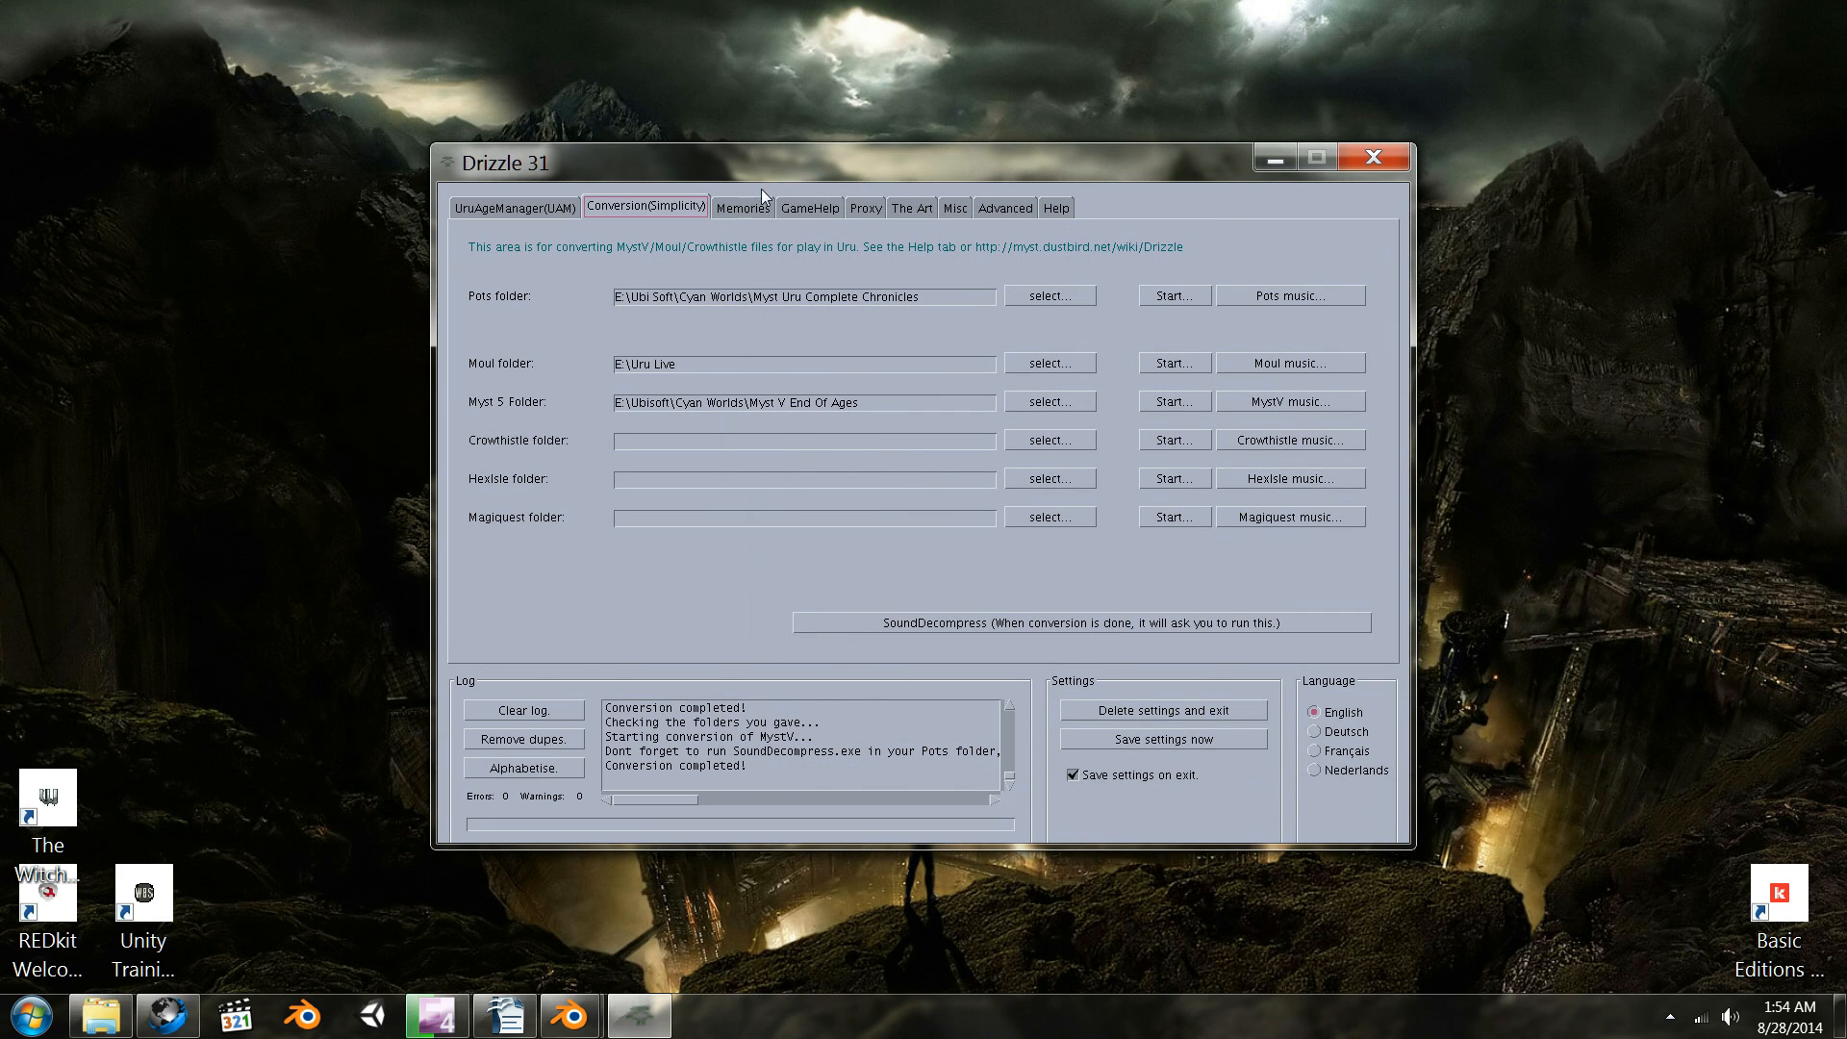
# - Review Drizzle's Memories, GameHelp, Proxy, The Art, Misc, Advanced and Help sections, including the 3dsmax output folder setting
pyautogui.click(748, 209)
pyautogui.click(809, 209)
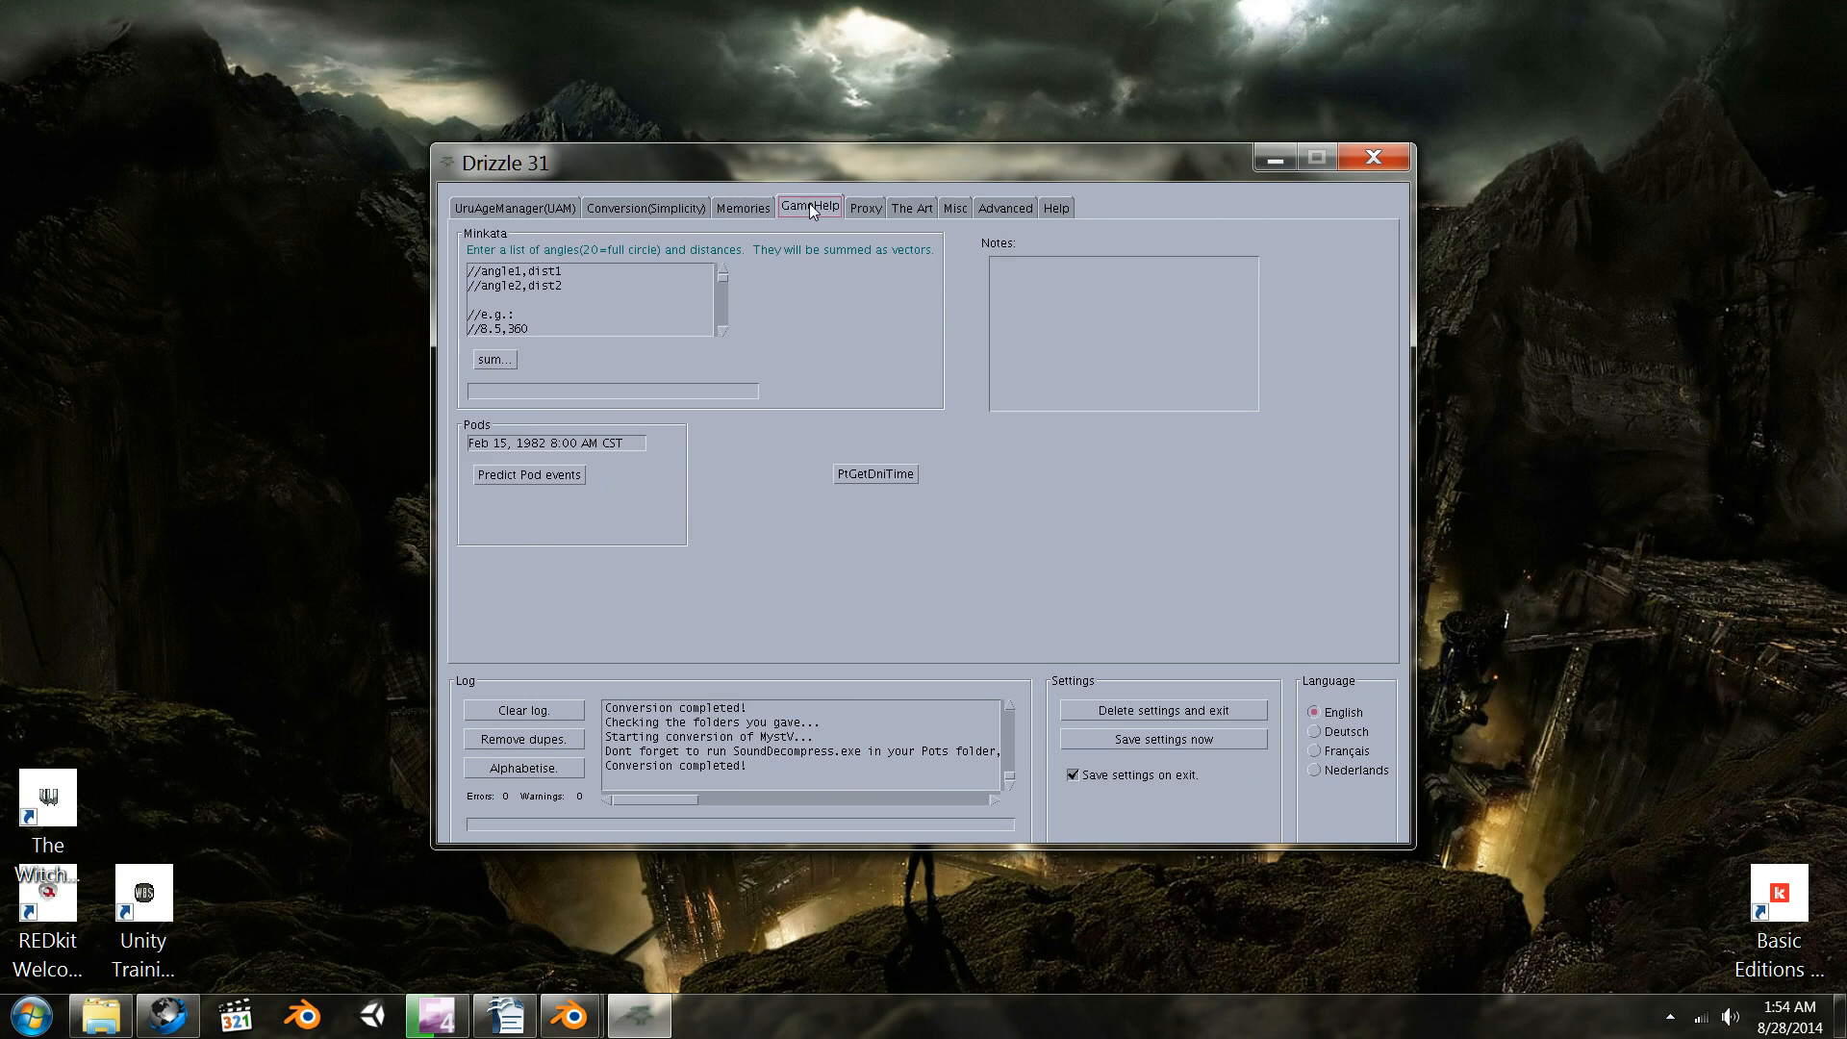
pyautogui.click(870, 210)
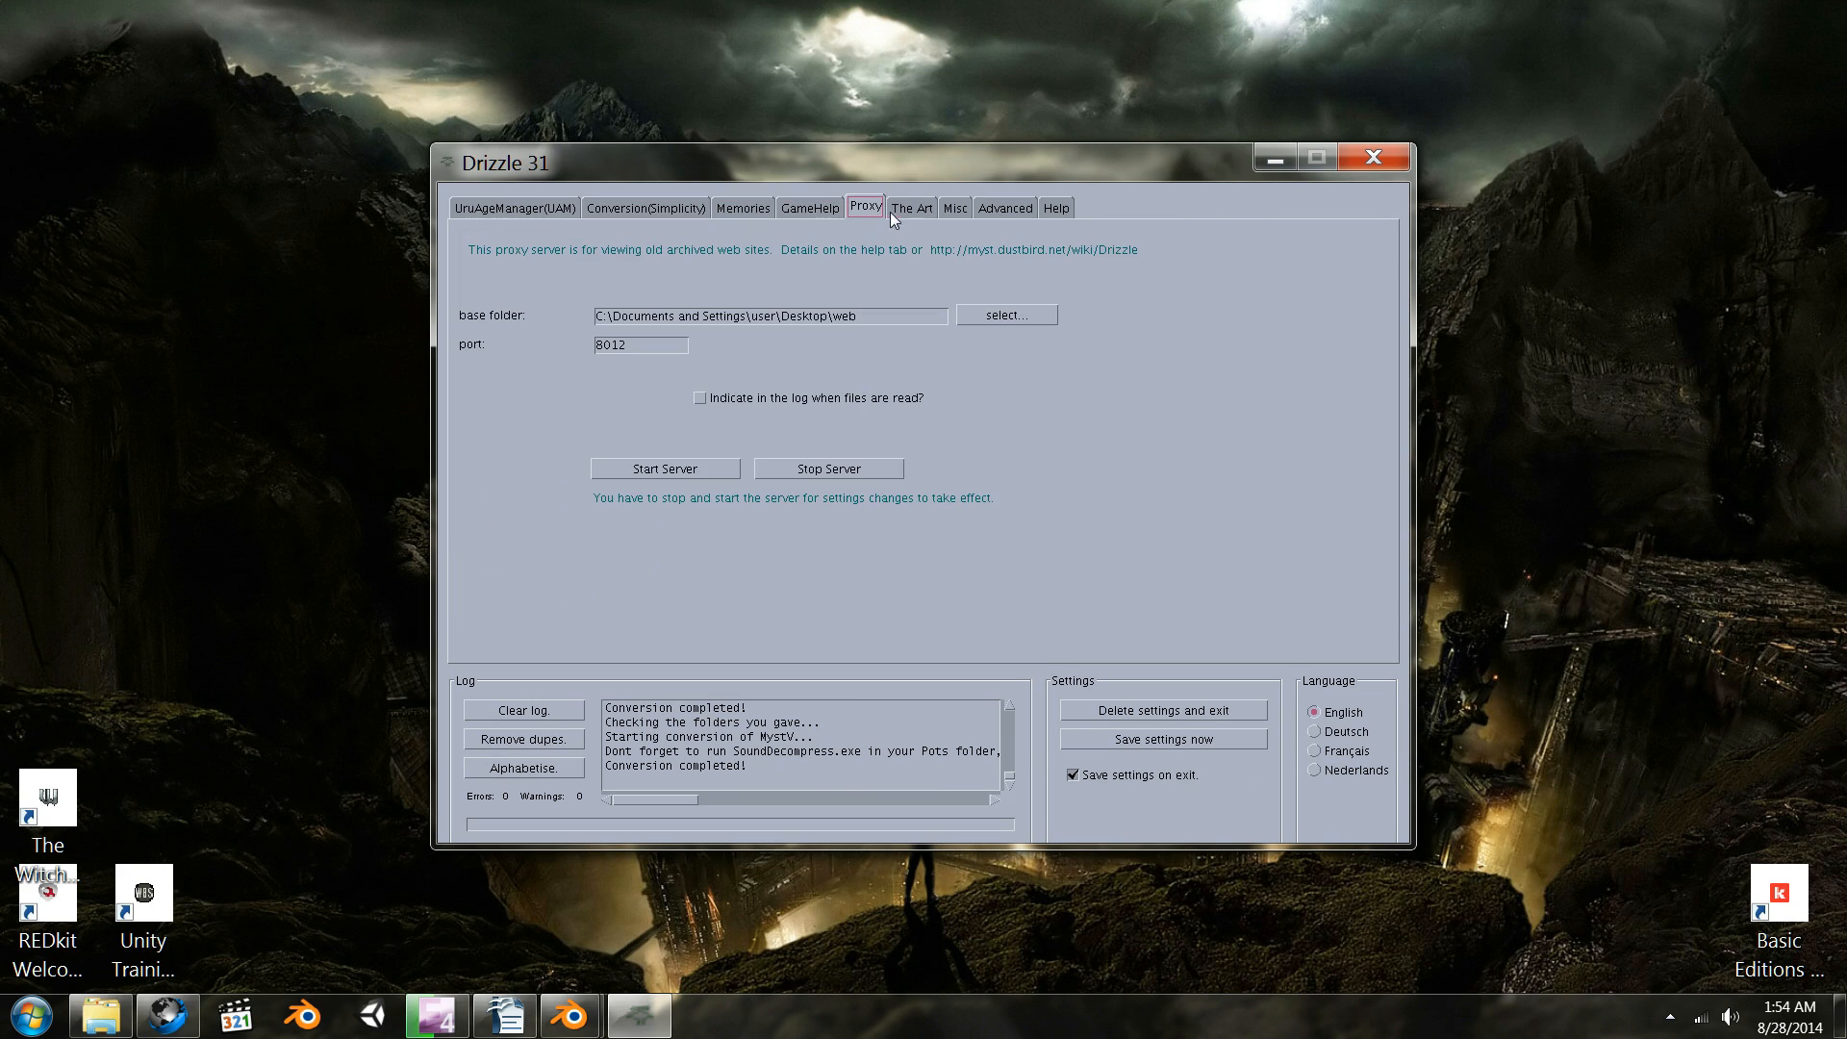
pyautogui.click(911, 210)
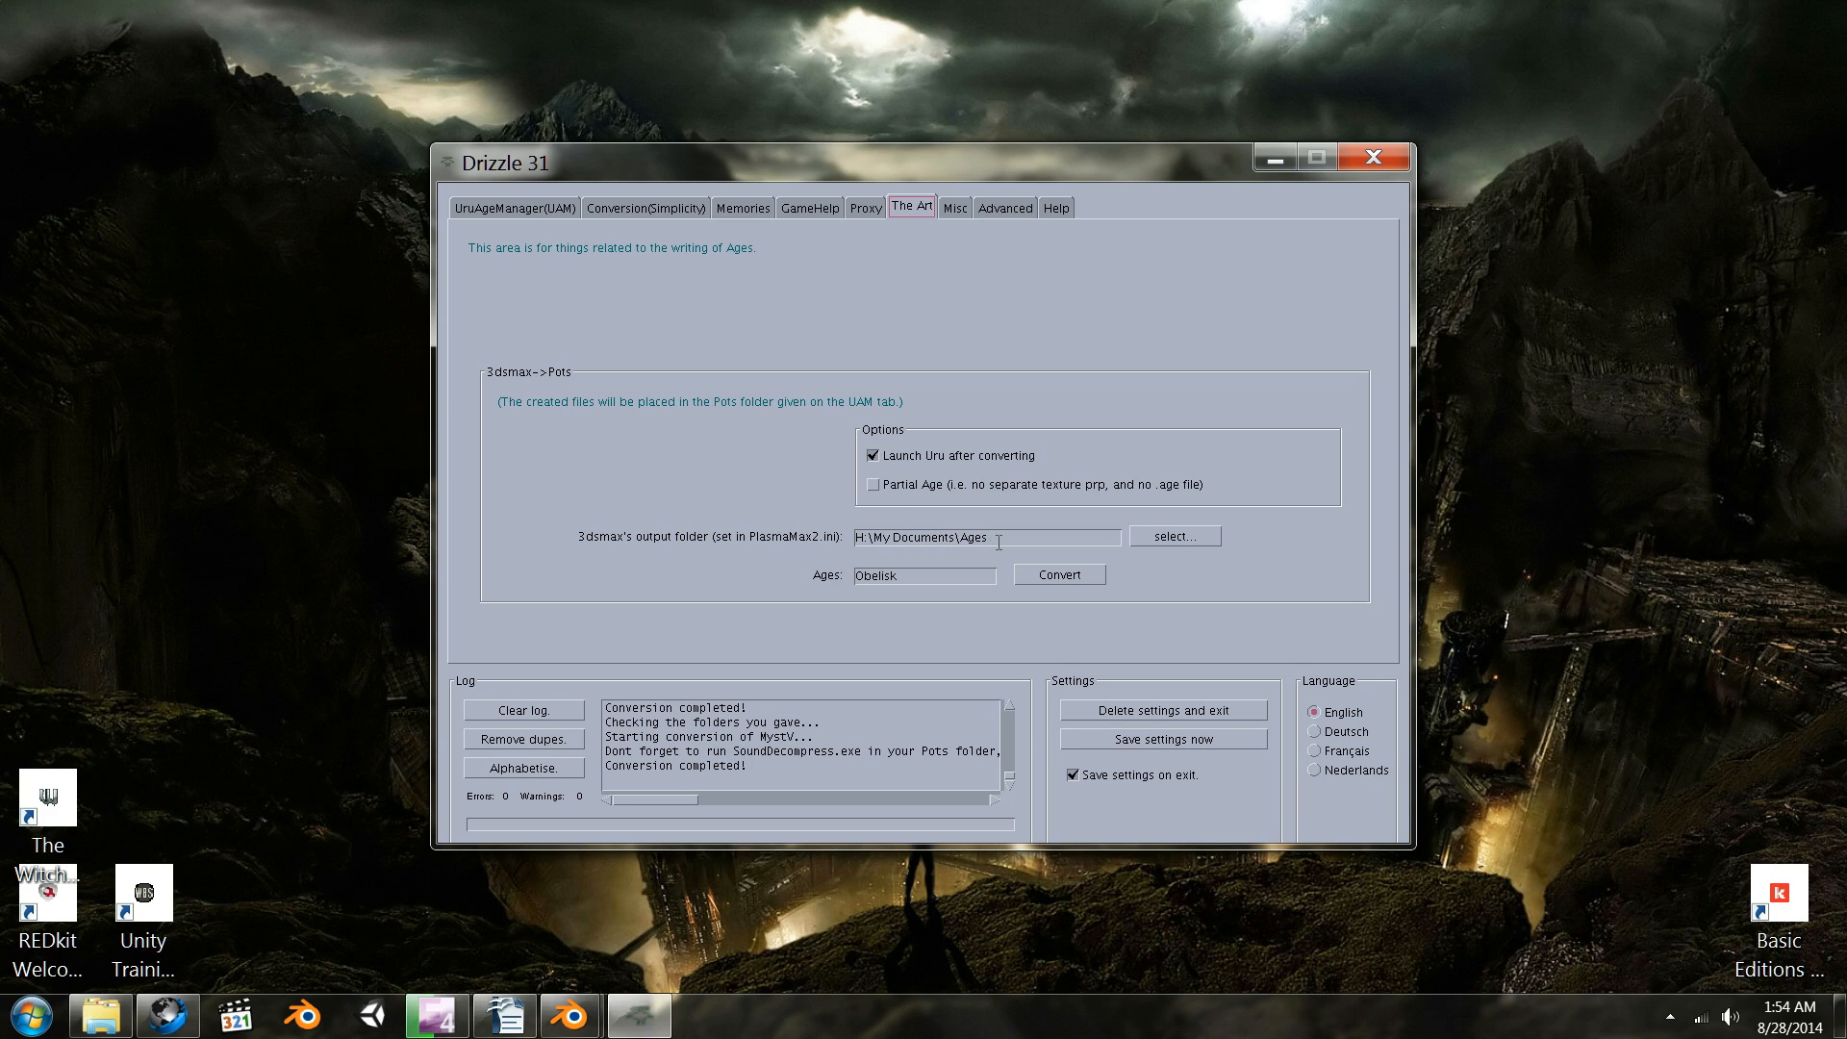
pyautogui.click(999, 543)
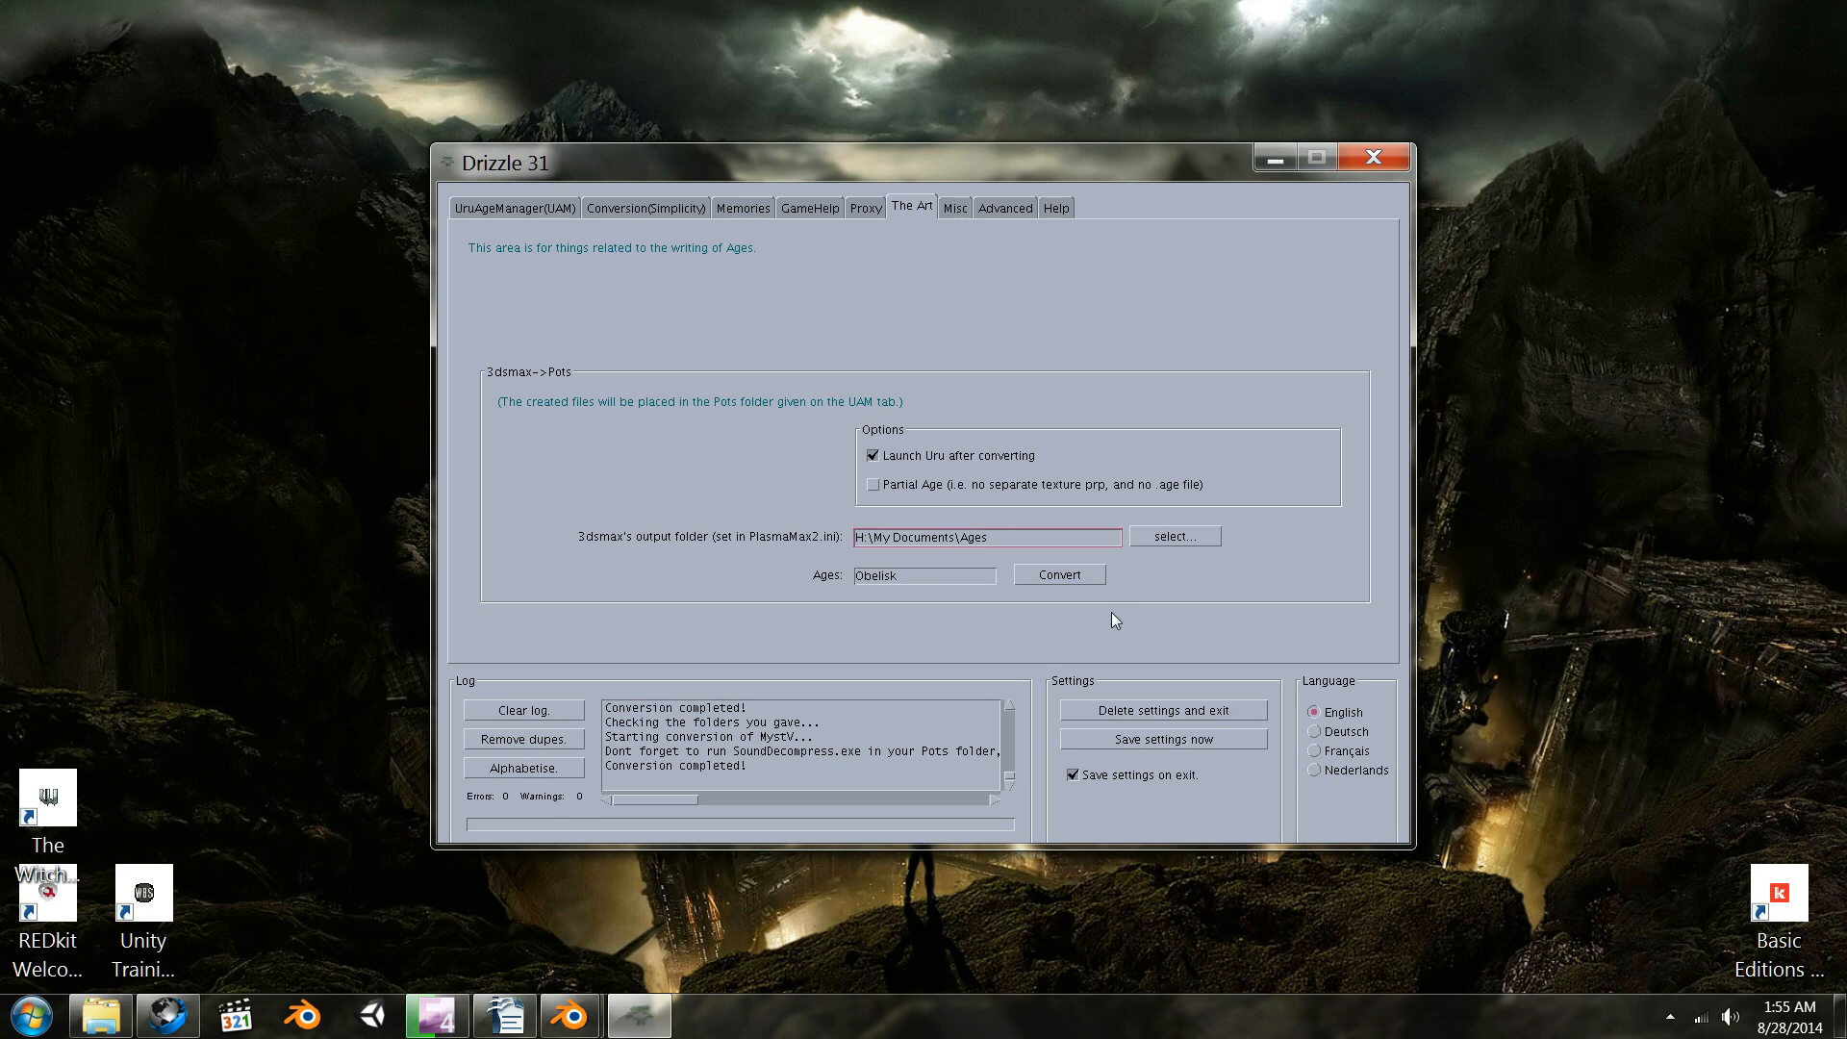
pyautogui.click(955, 210)
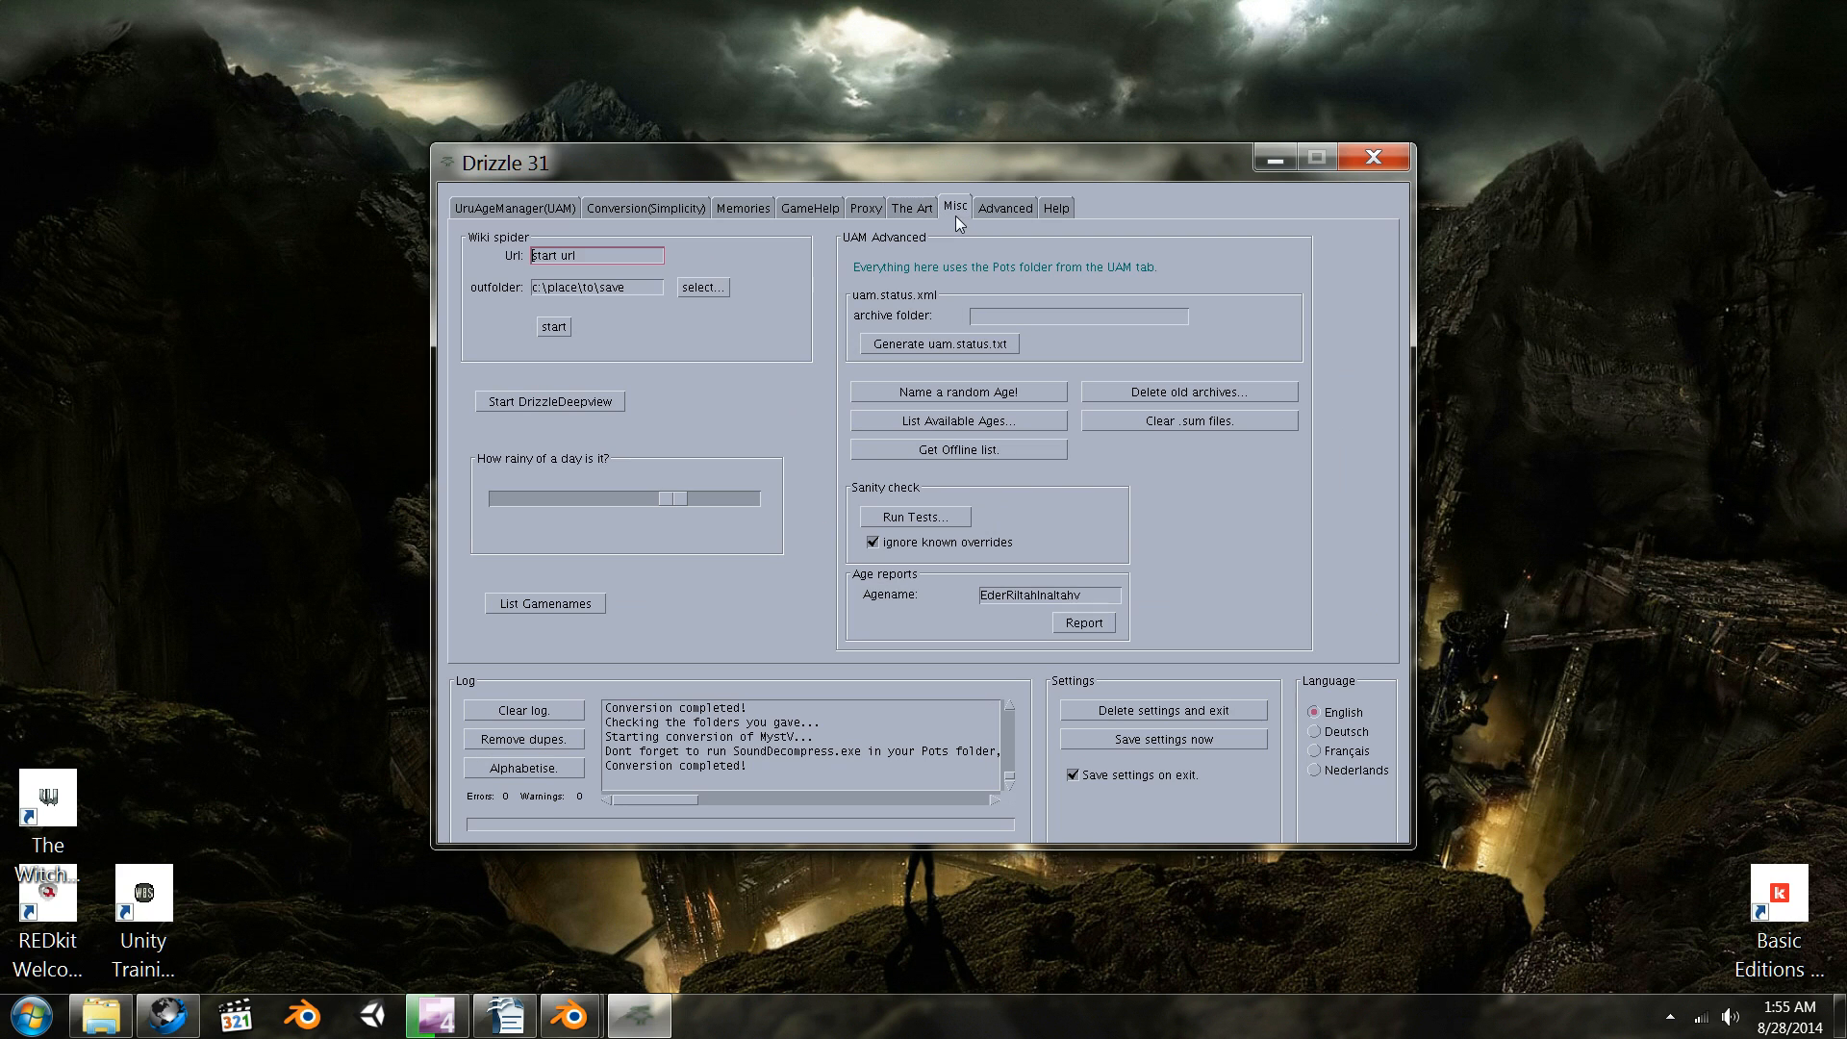
pyautogui.click(1013, 206)
pyautogui.click(1053, 205)
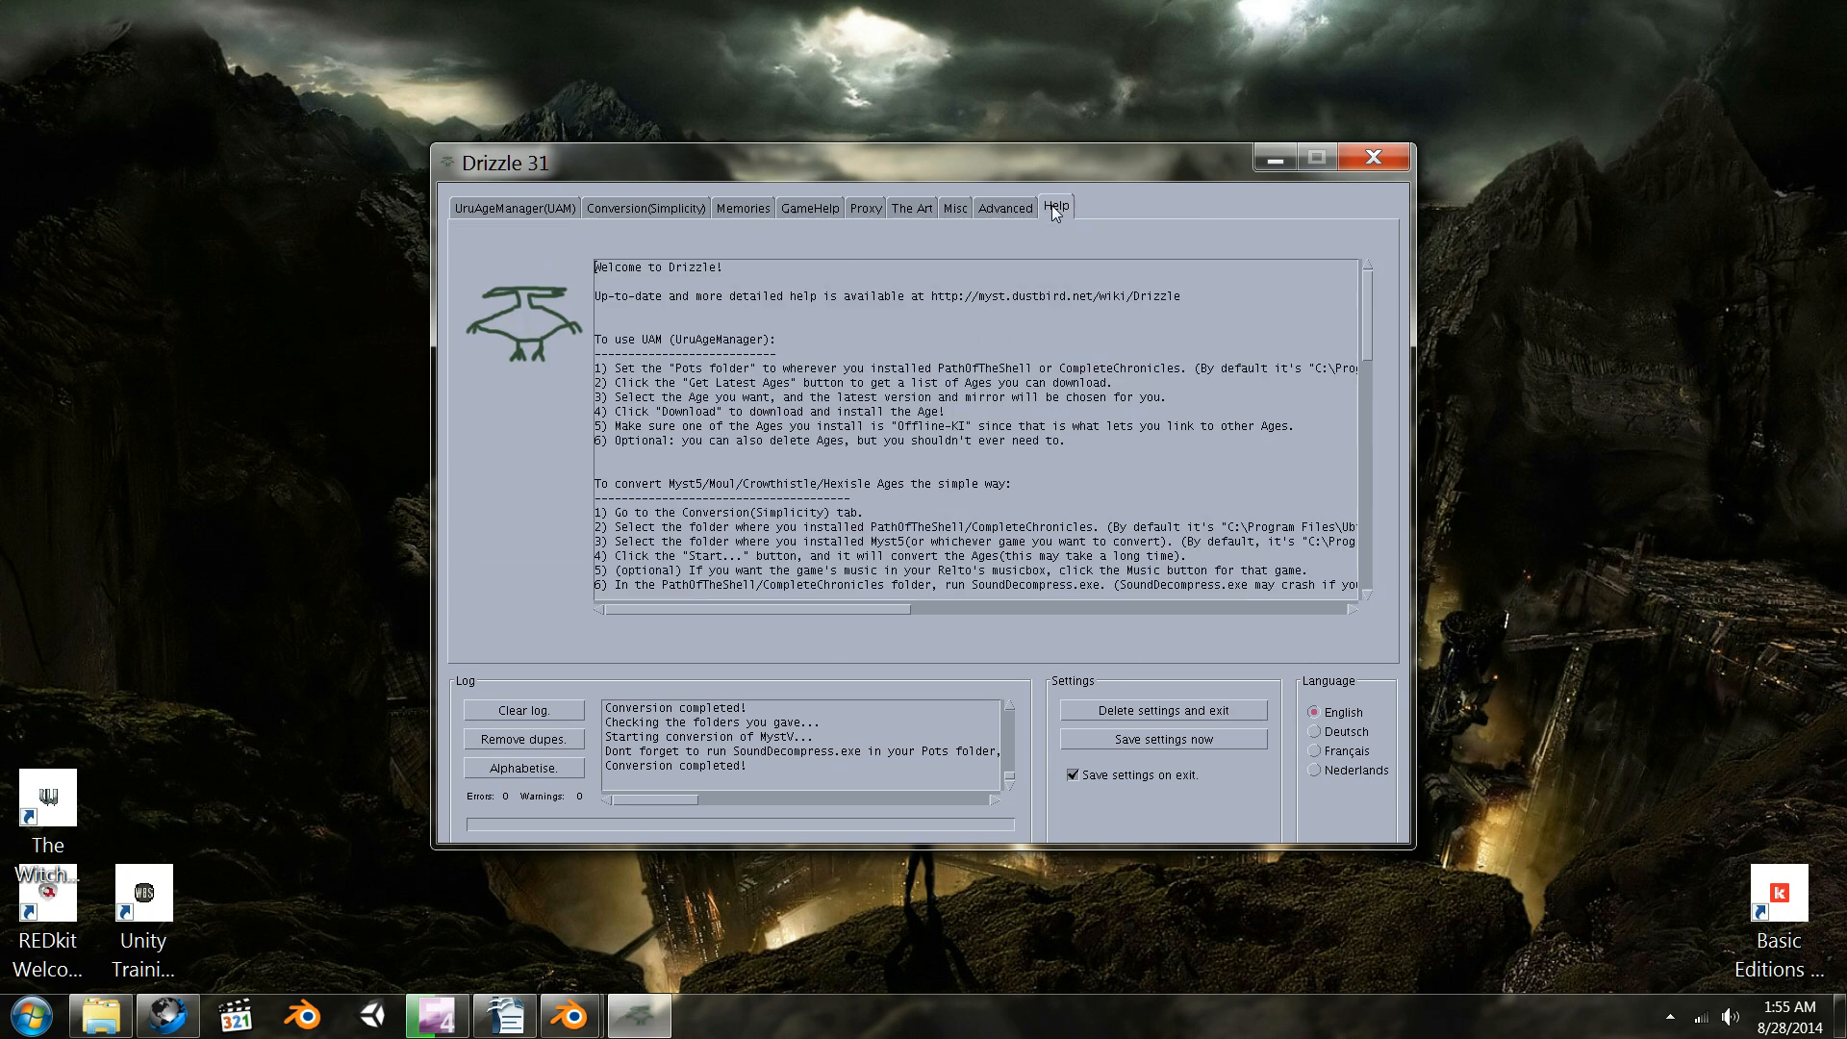
# - Review Drizzle's The Art, UruAgeManager and Conversion sections once more, including their folder settings
pyautogui.click(909, 210)
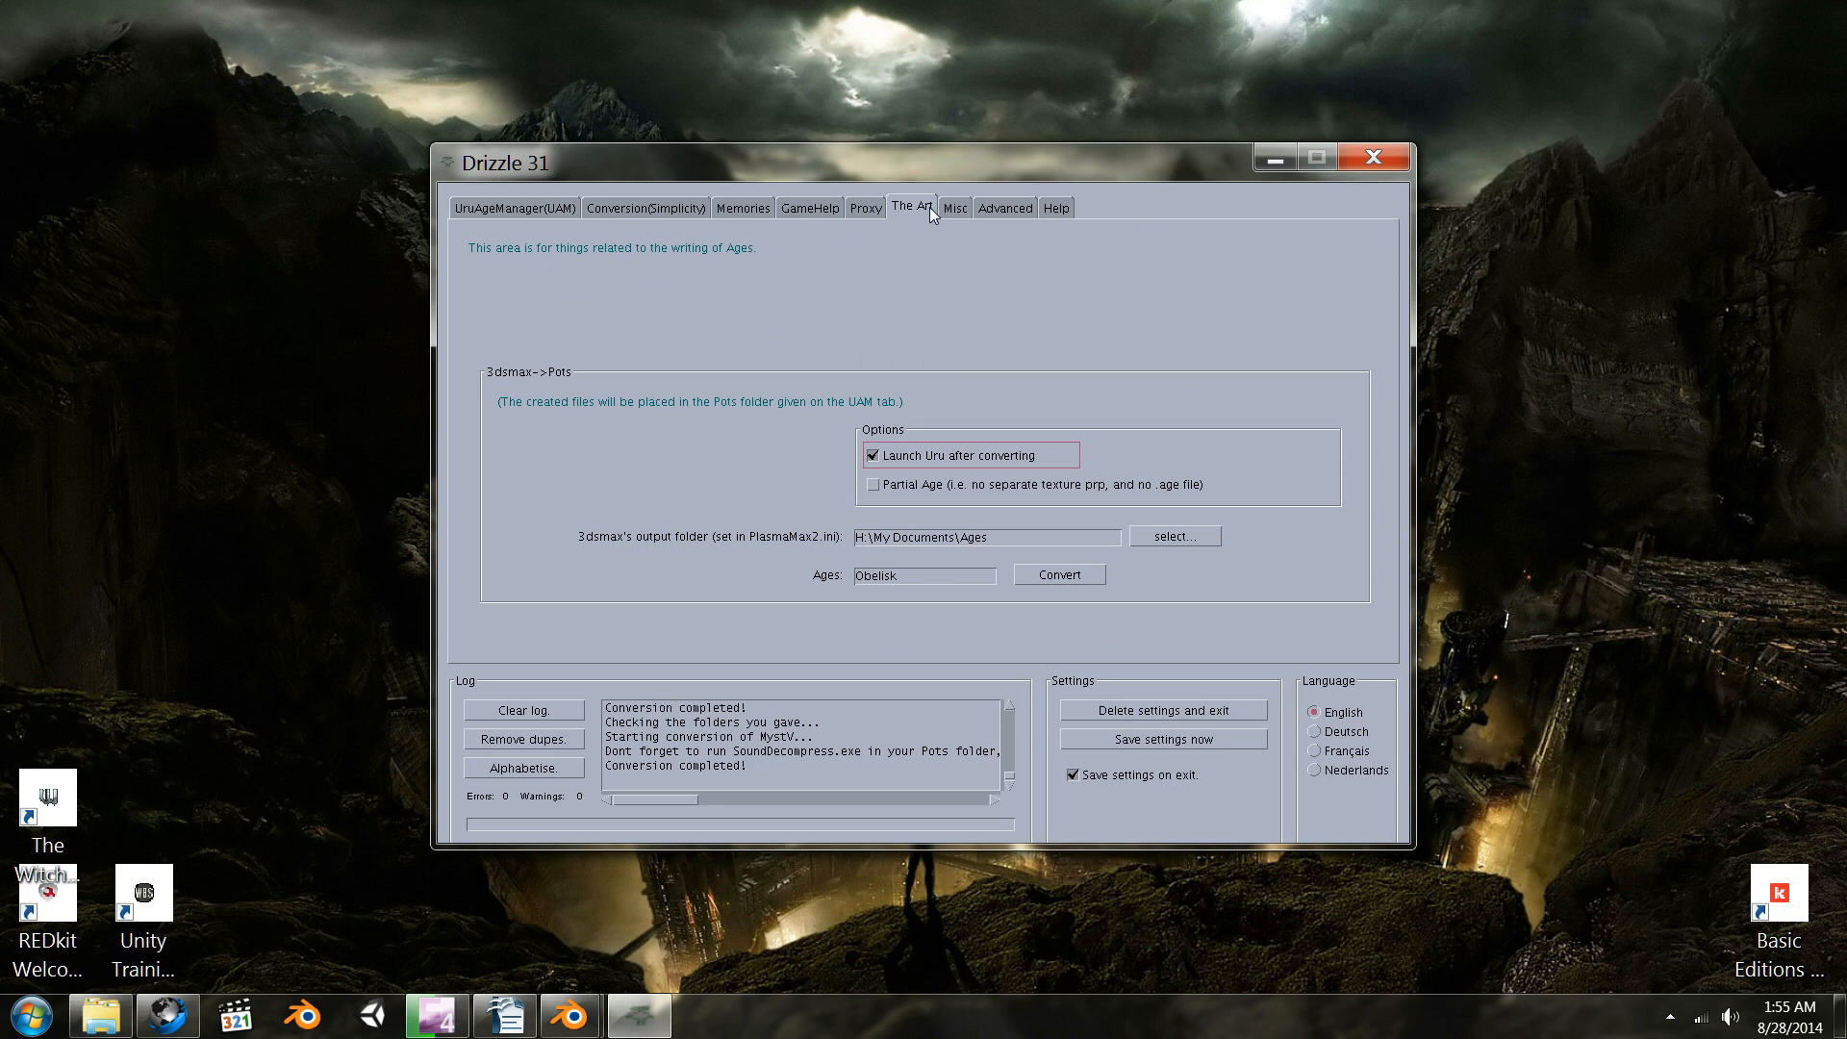
pyautogui.click(529, 204)
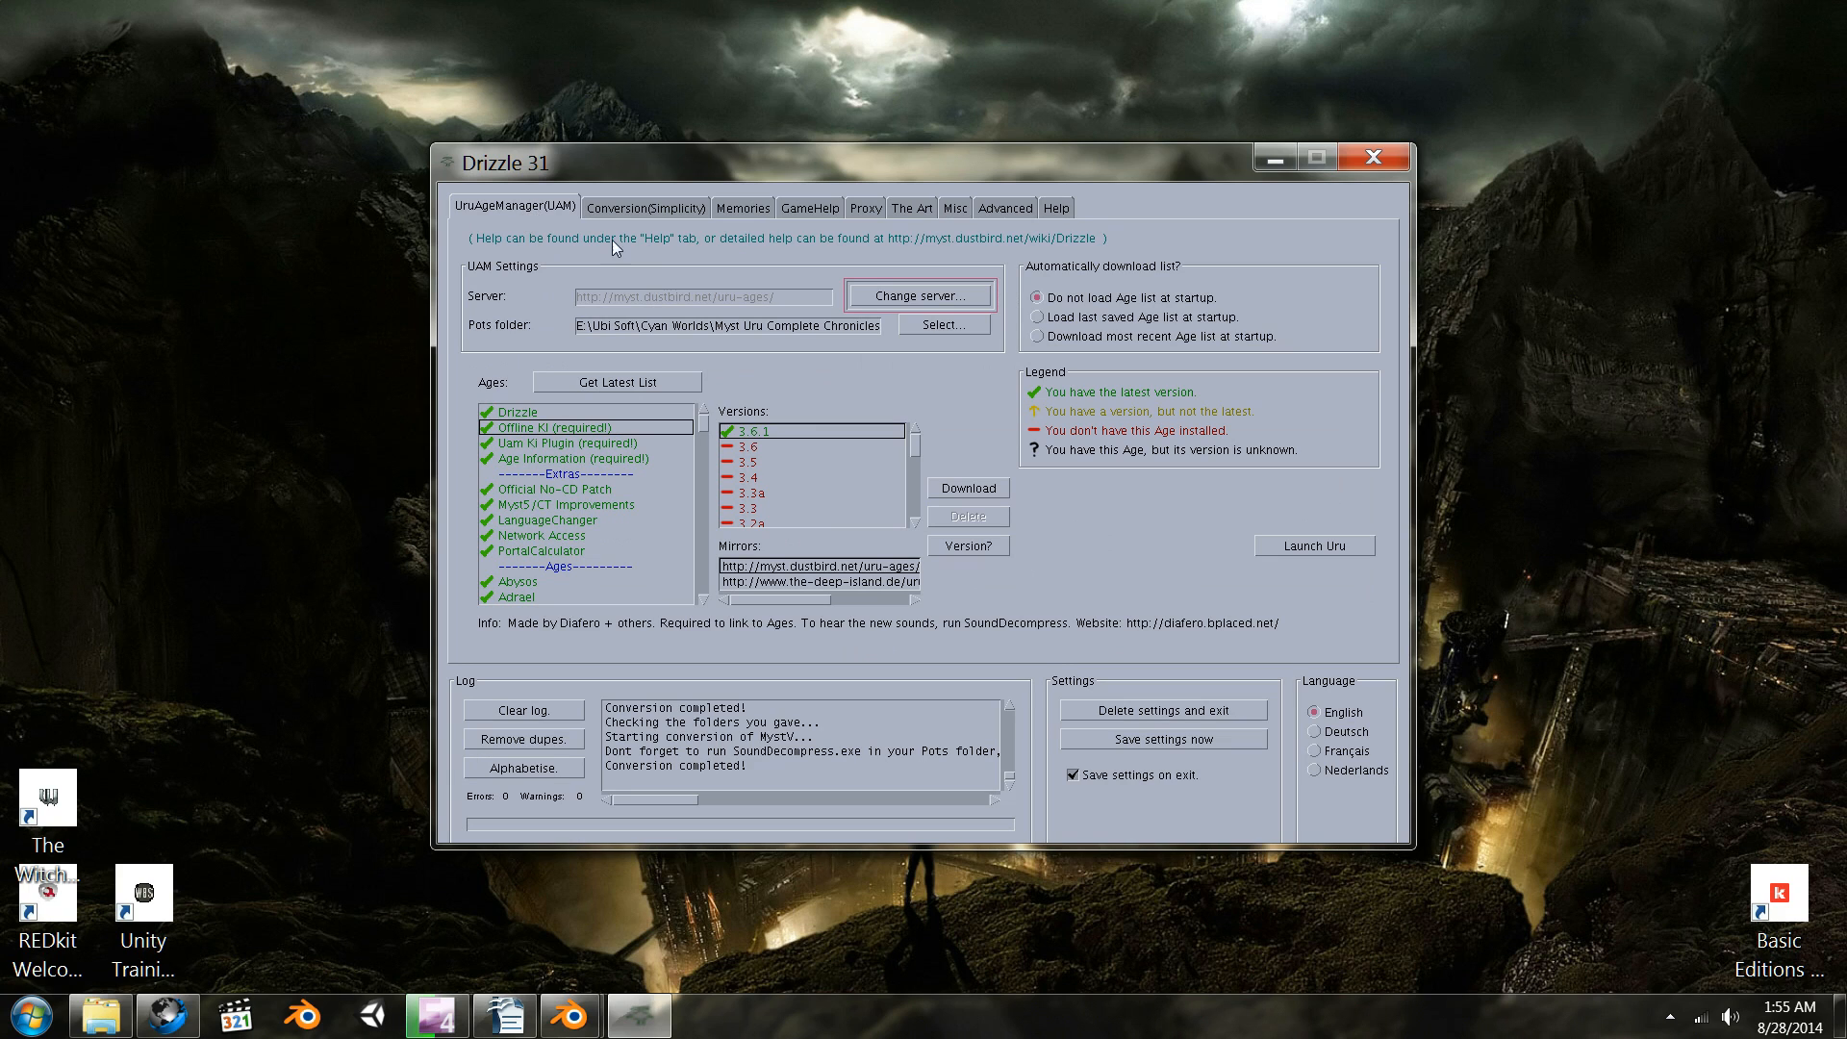
pyautogui.click(664, 208)
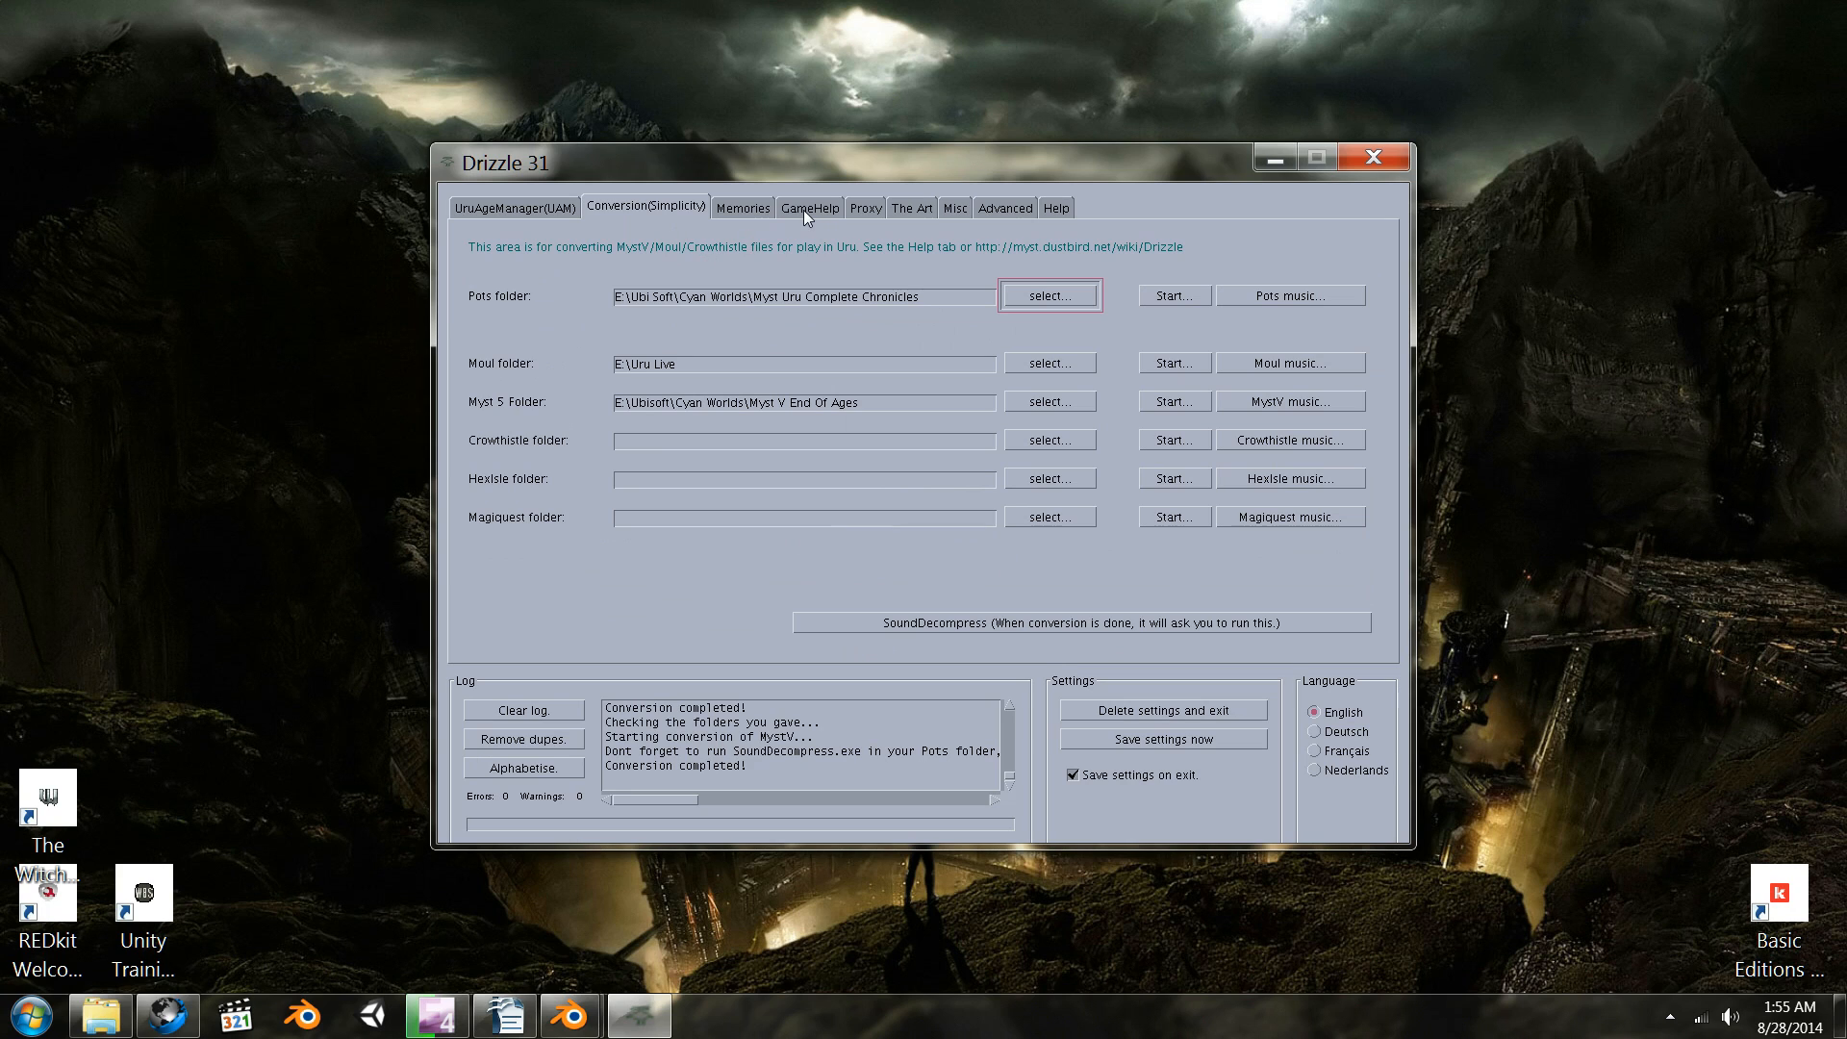
# - Return to The Art section, save Drizzle's settings and close the program
pyautogui.click(922, 207)
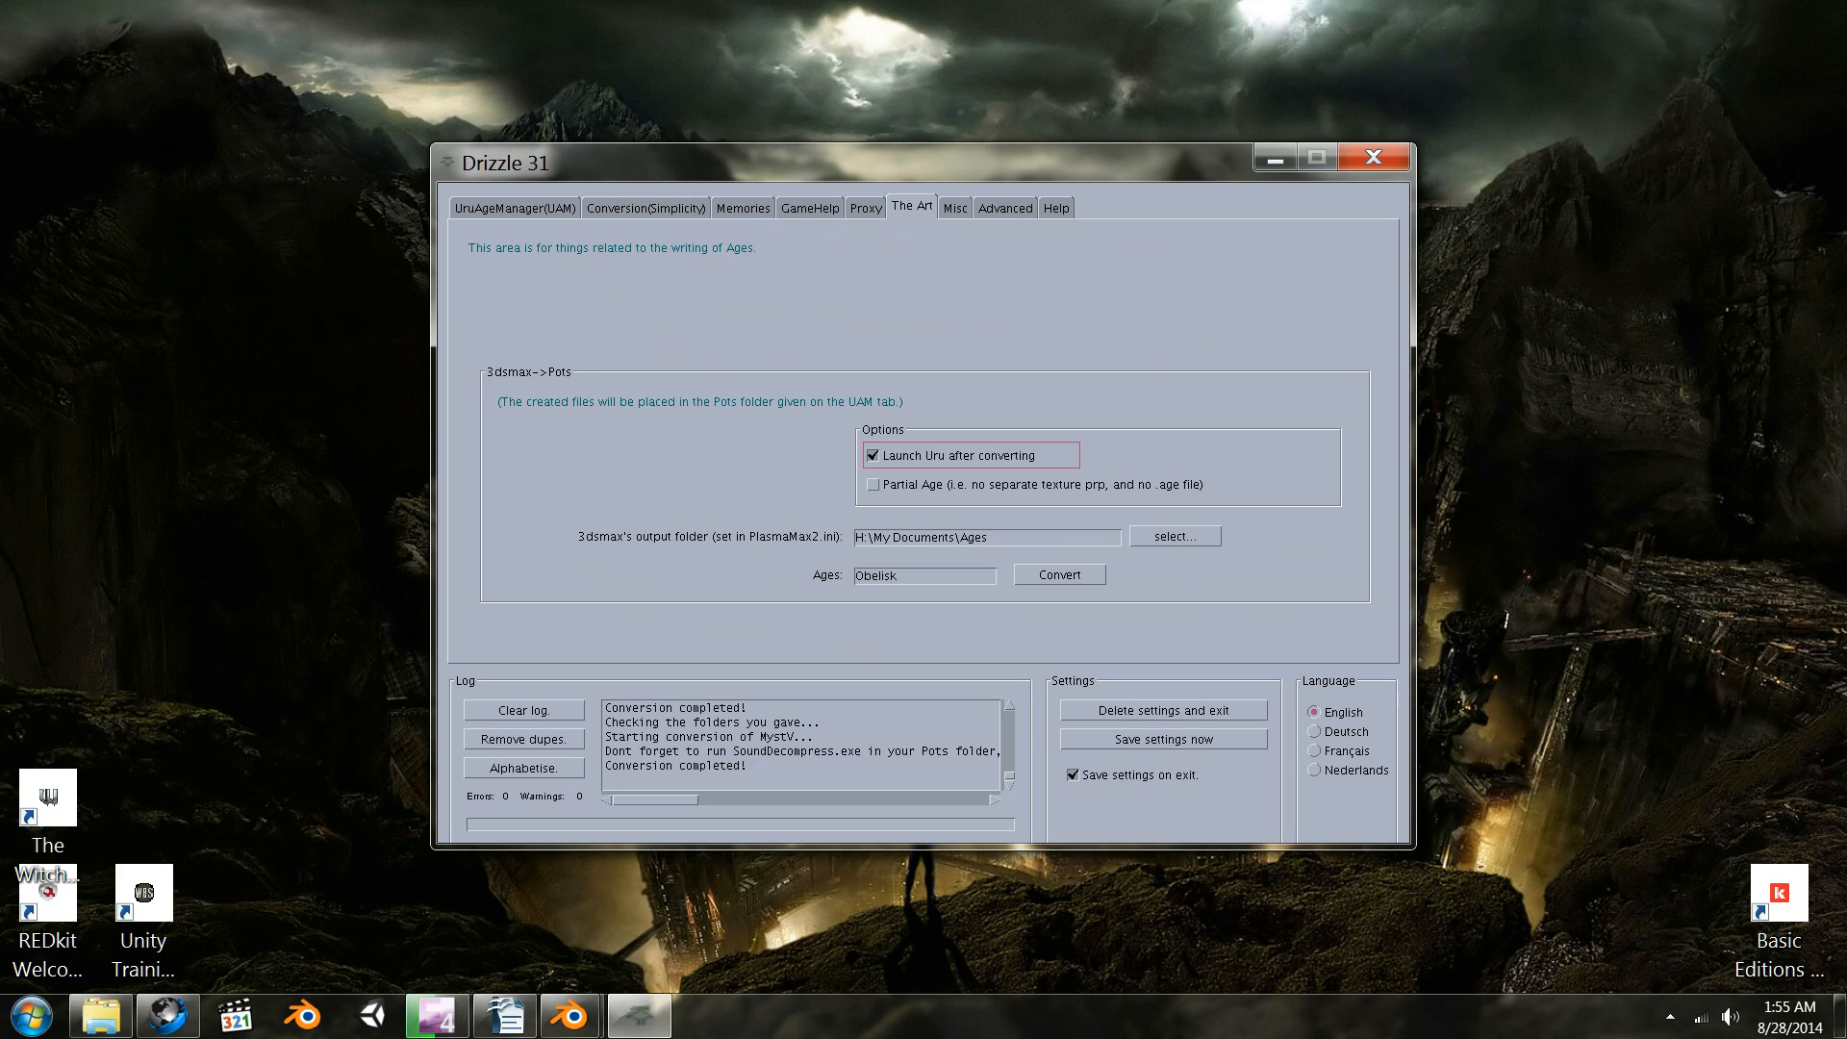
pyautogui.click(1141, 746)
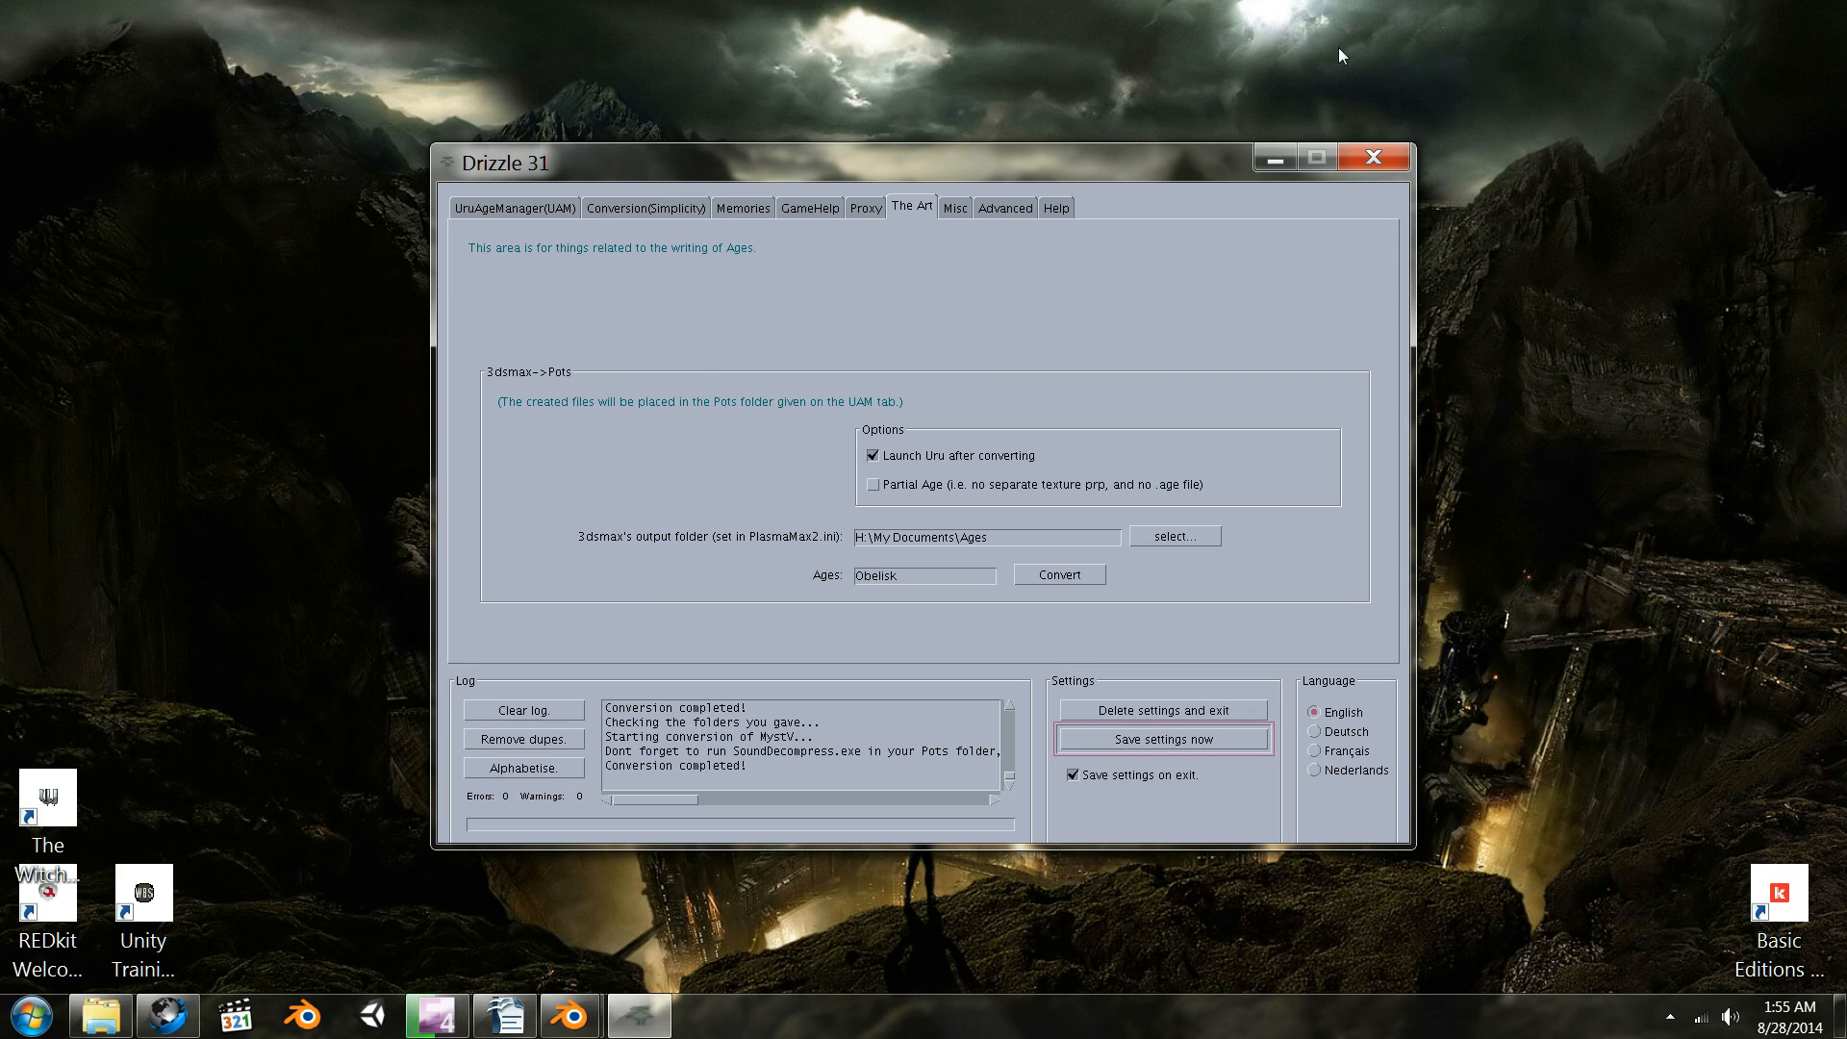
pyautogui.click(1373, 158)
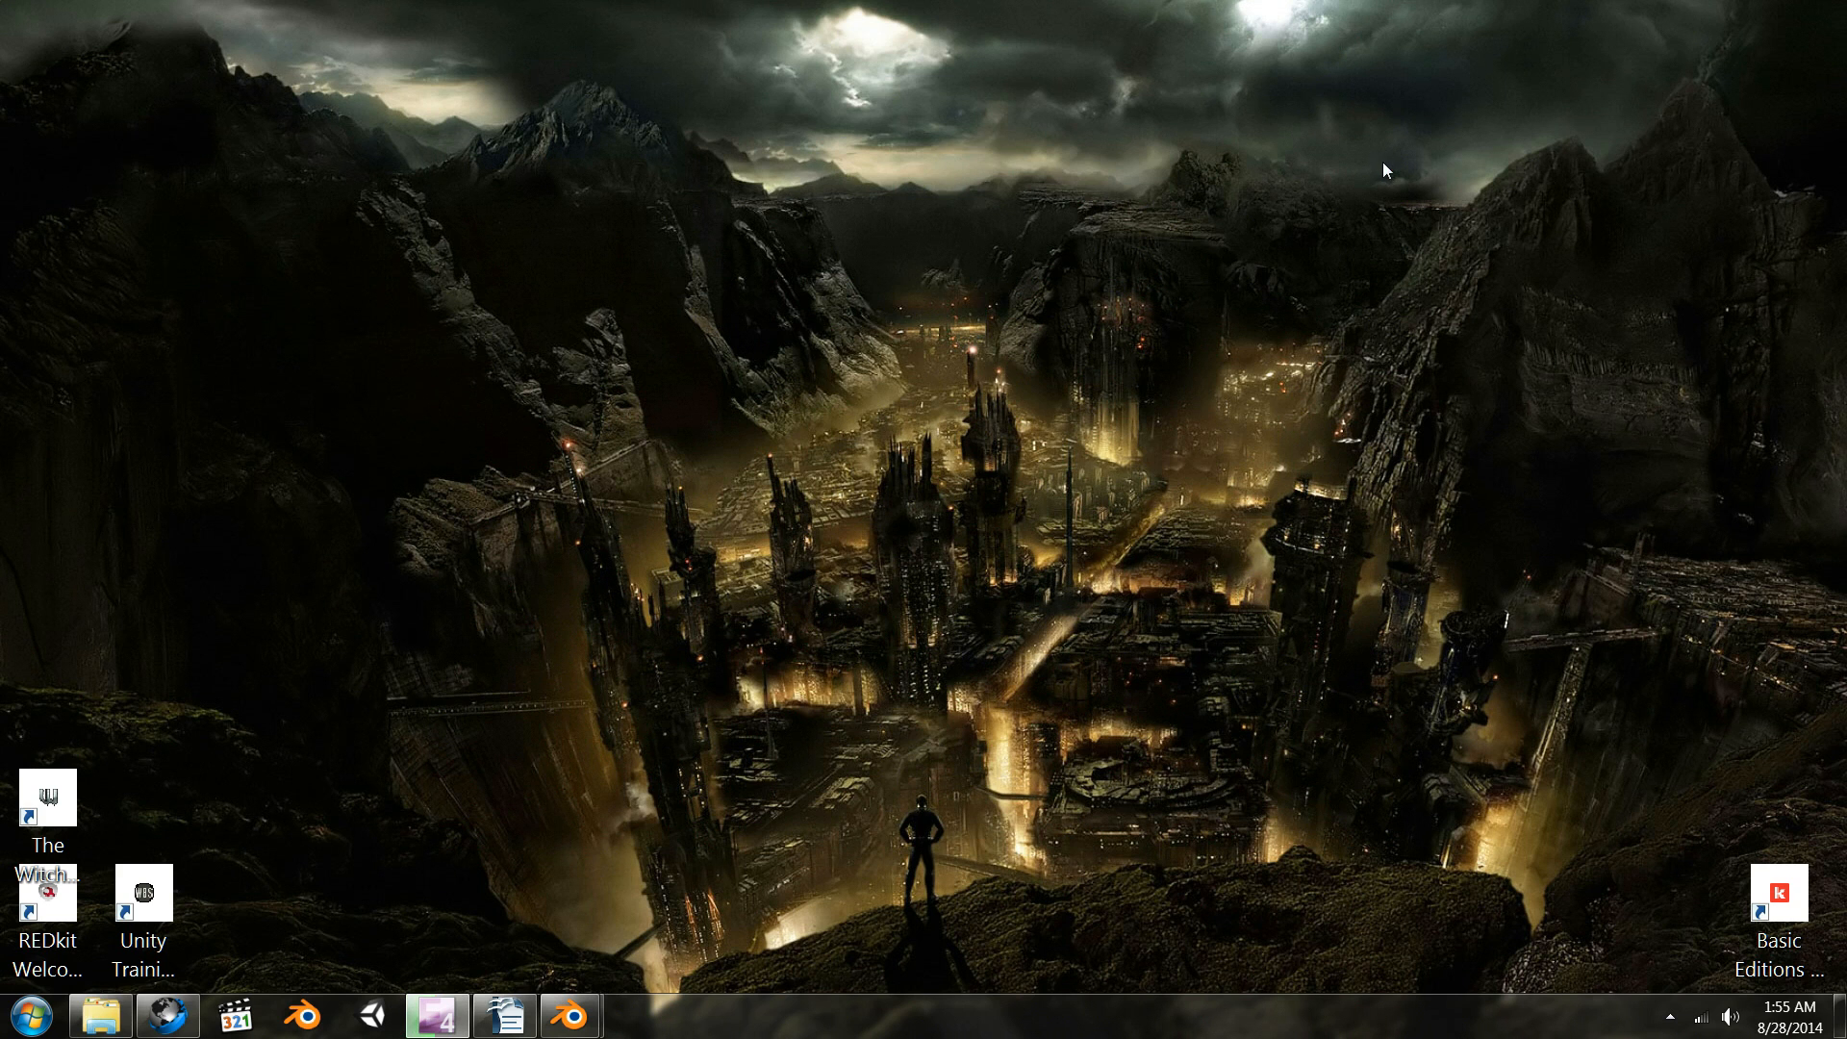
# - Relaunch Drizzle by running Drizzle.jar, reached through the Drizzle shortcut in the Part 8 - Using Drizzle folder
pyautogui.click(101, 1016)
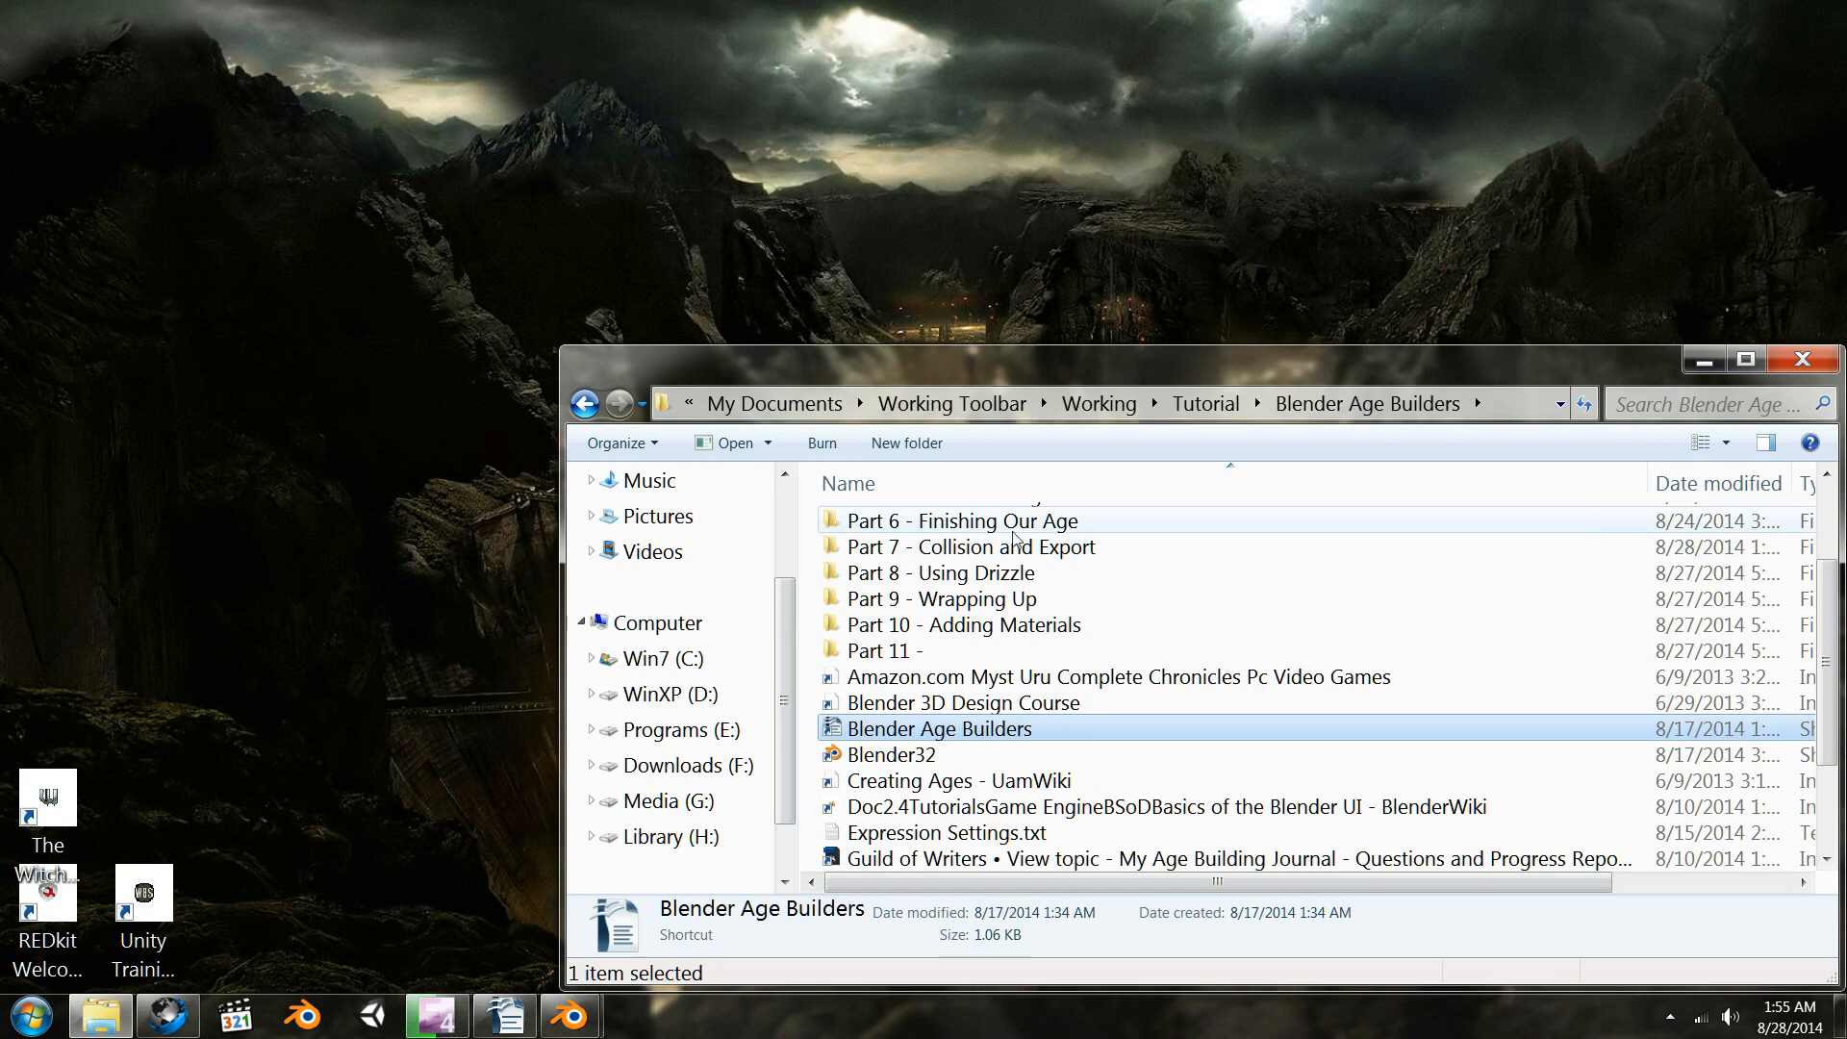
pyautogui.moveTo(951, 381); pyautogui.dragTo(710, 293)
pyautogui.doubleClick(797, 485)
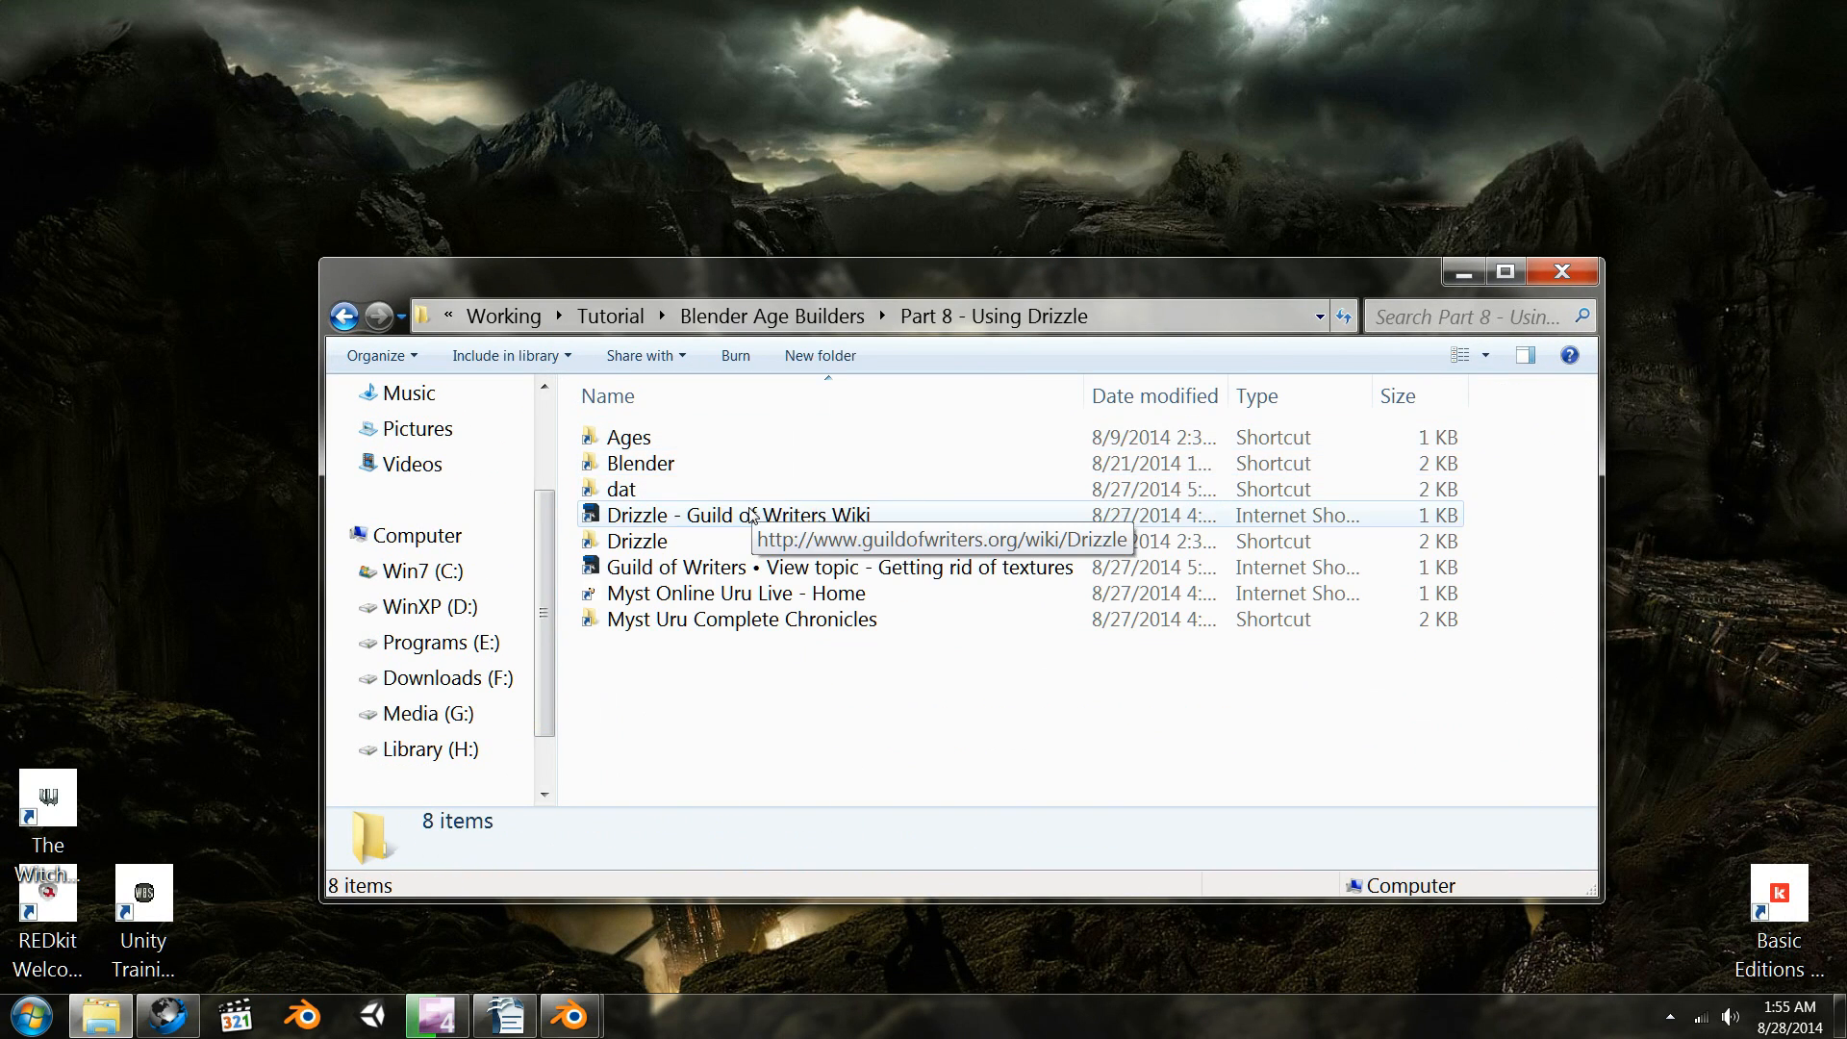
pyautogui.doubleClick(728, 543)
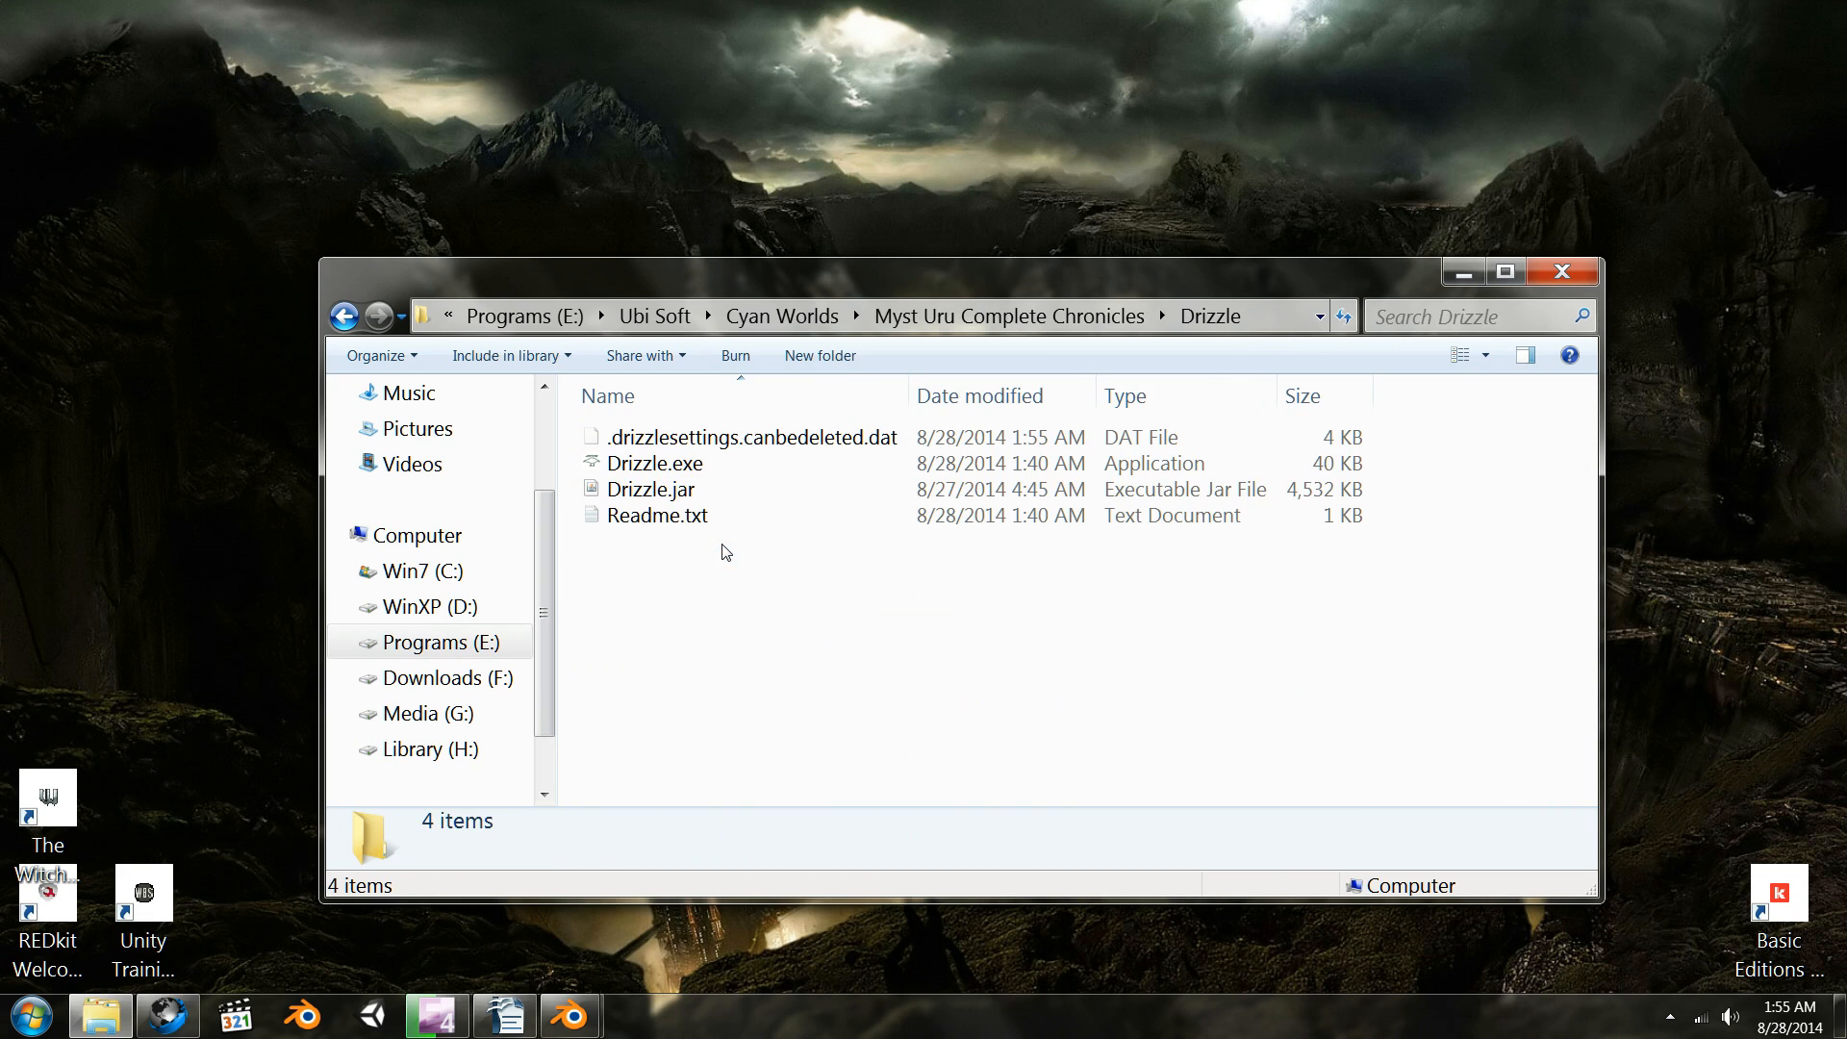
pyautogui.doubleClick(695, 490)
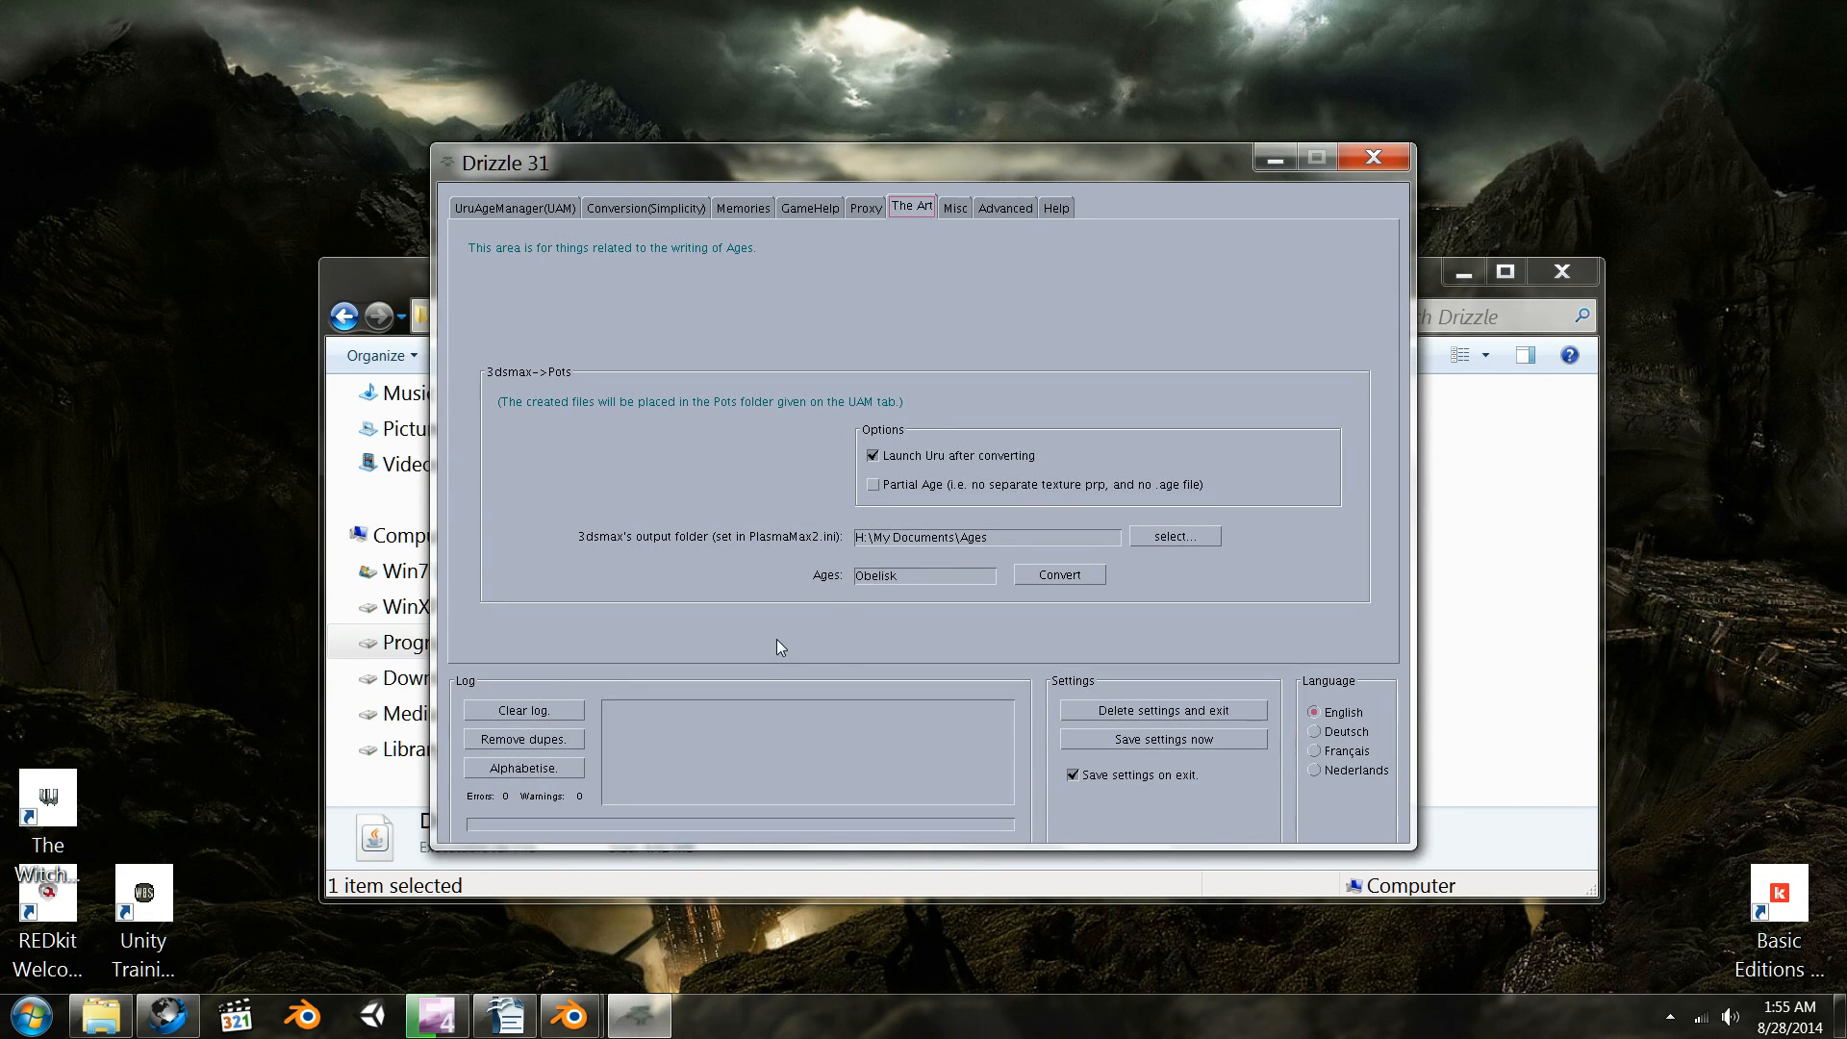
# - Minimize Drizzle, switch to the BAB32.blend scene in Blender and deselect all objects
pyautogui.click(1268, 159)
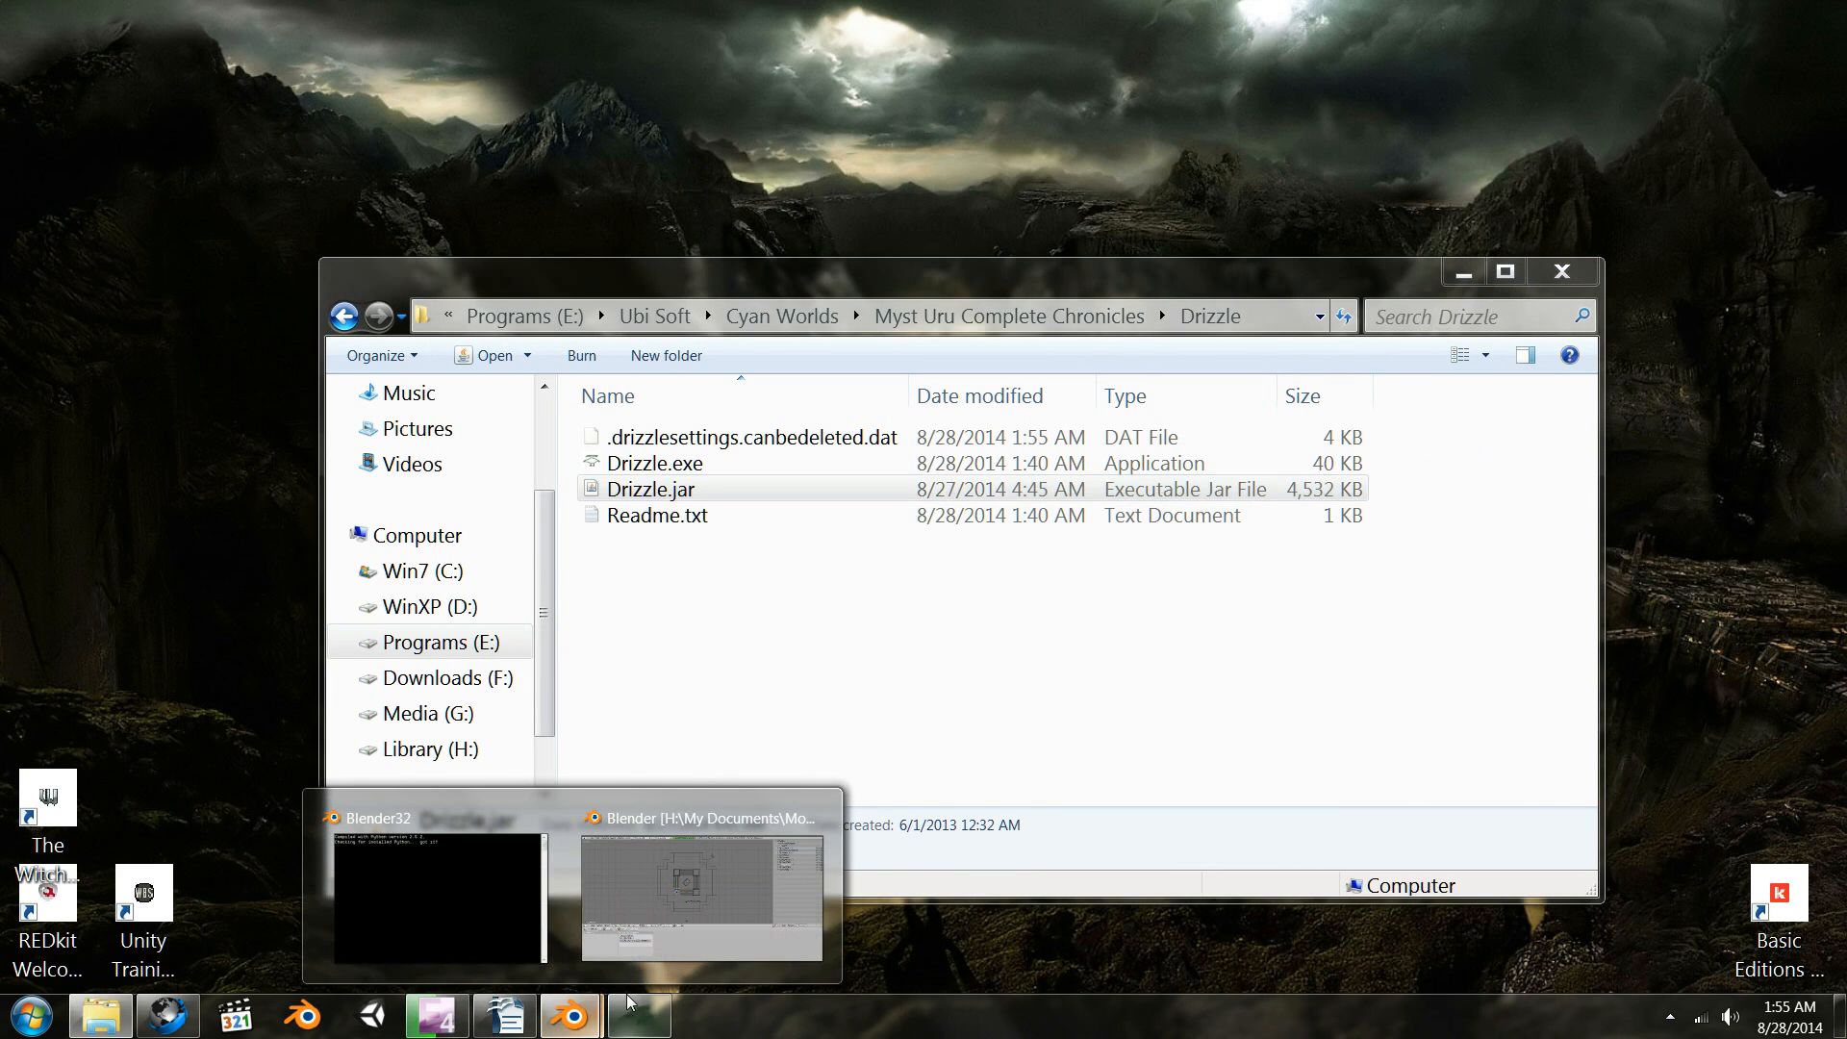
pyautogui.click(735, 846)
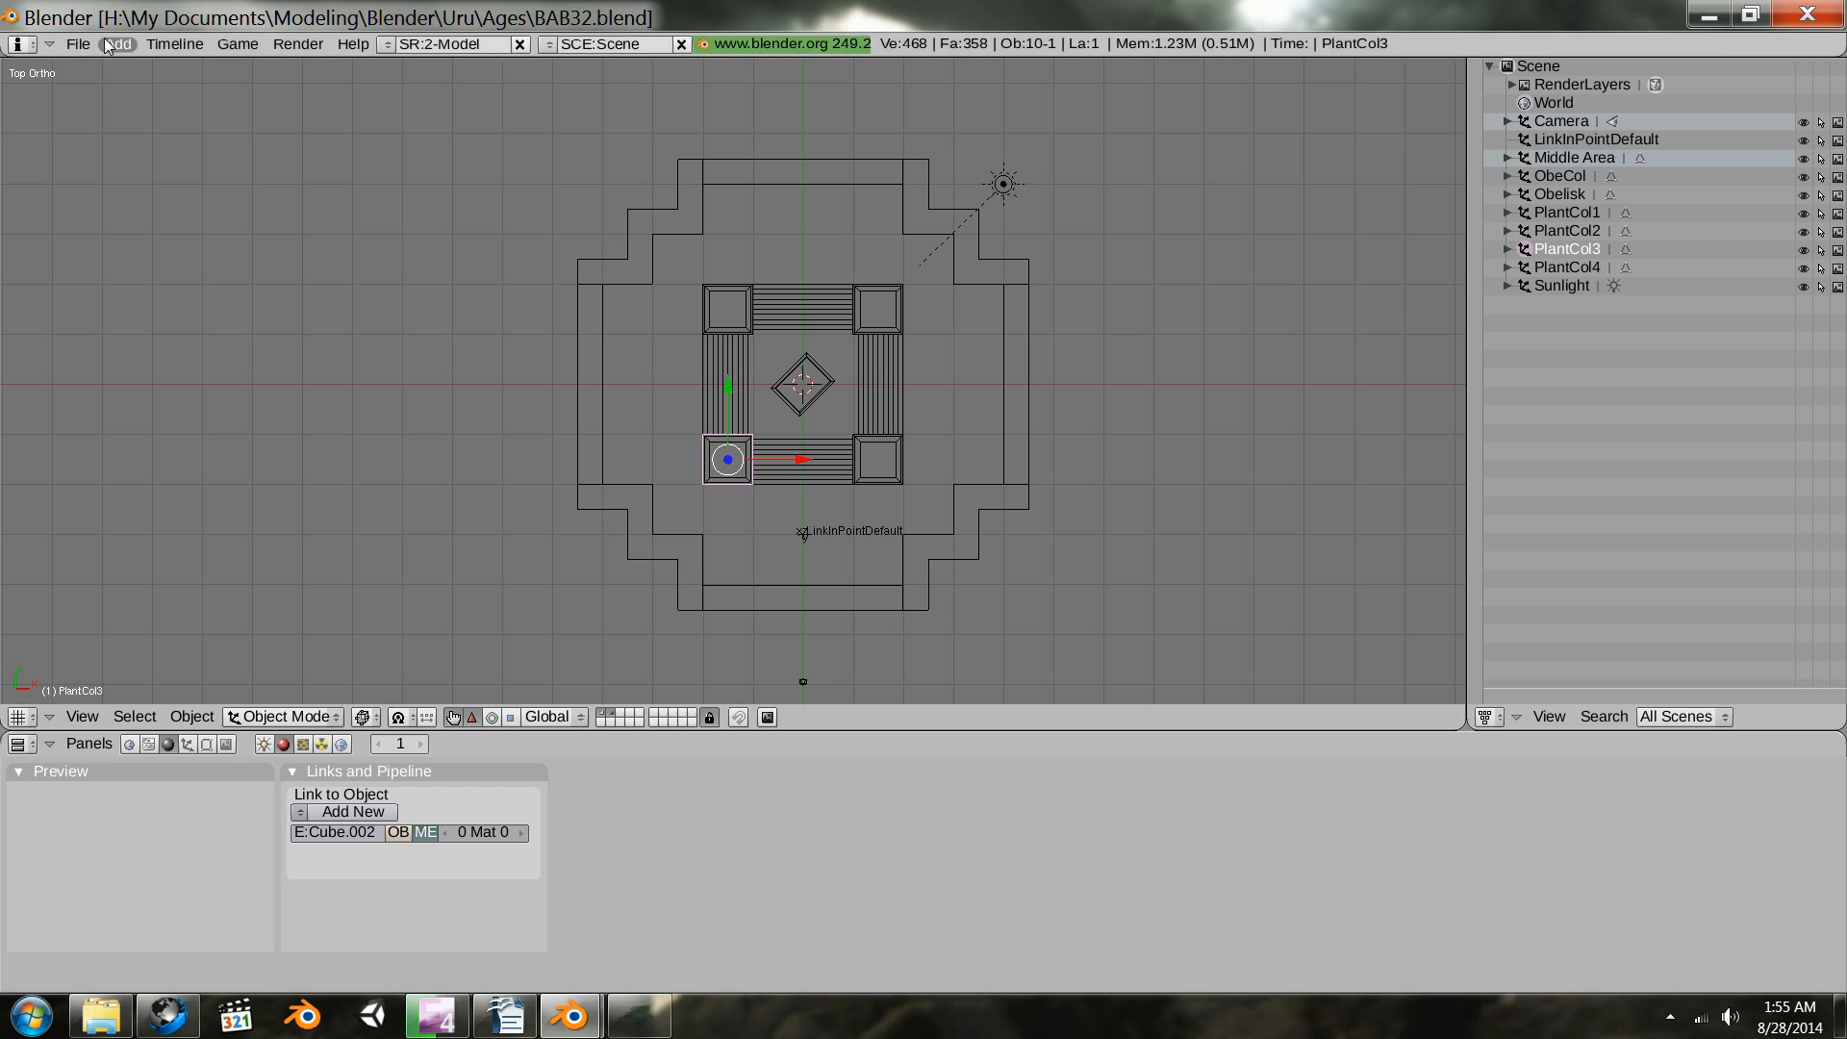
pyautogui.click(78, 44)
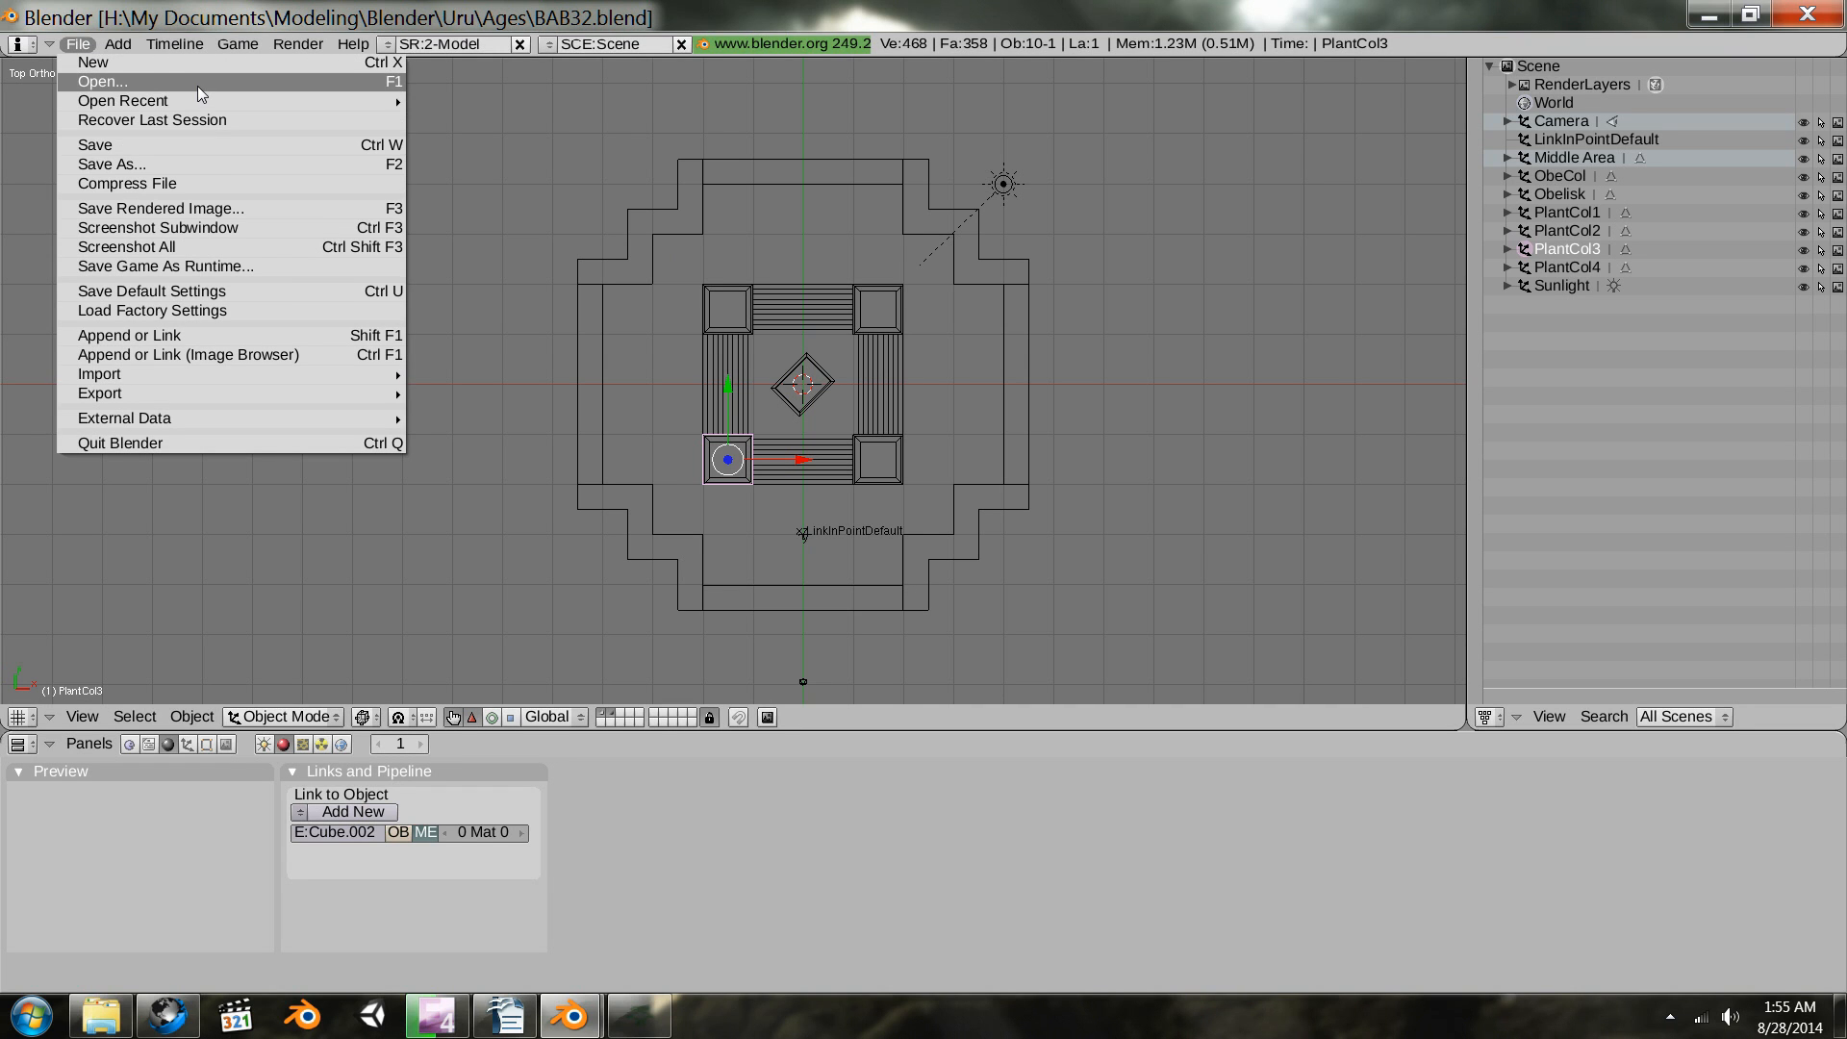
pyautogui.moveTo(195, 100)
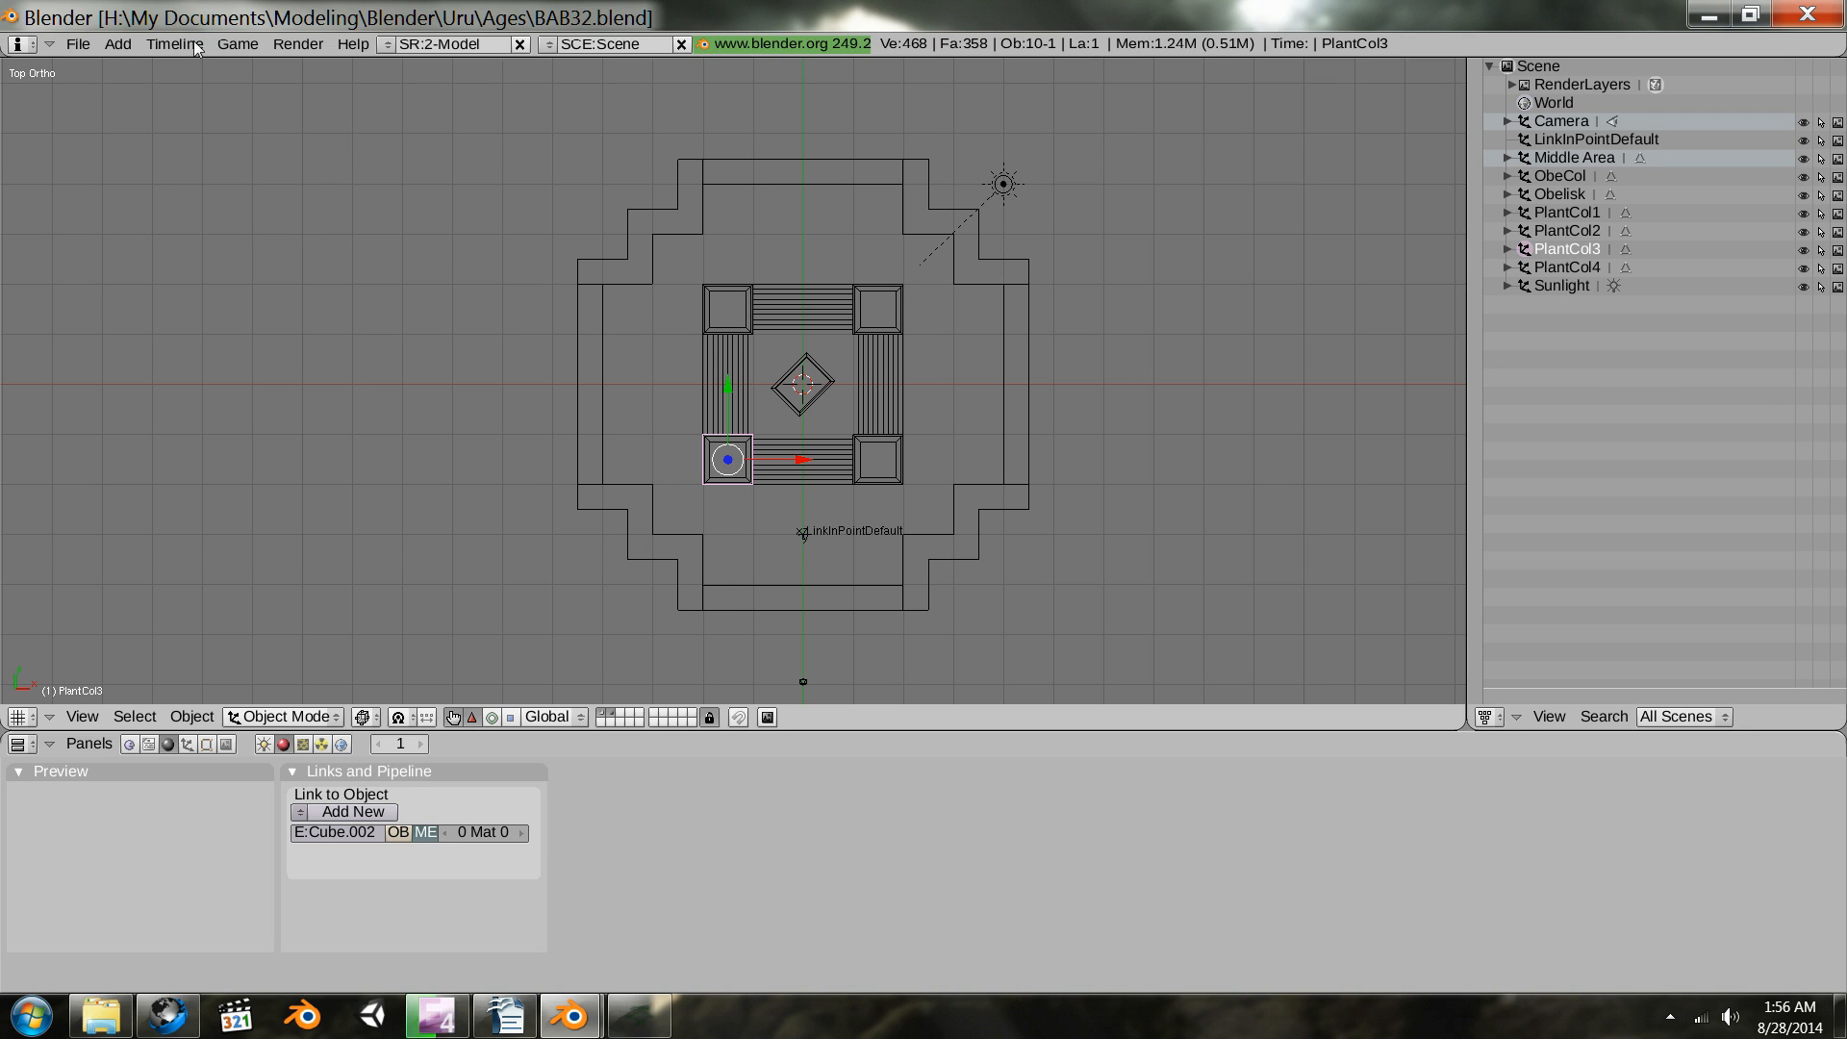
pyautogui.press('a')
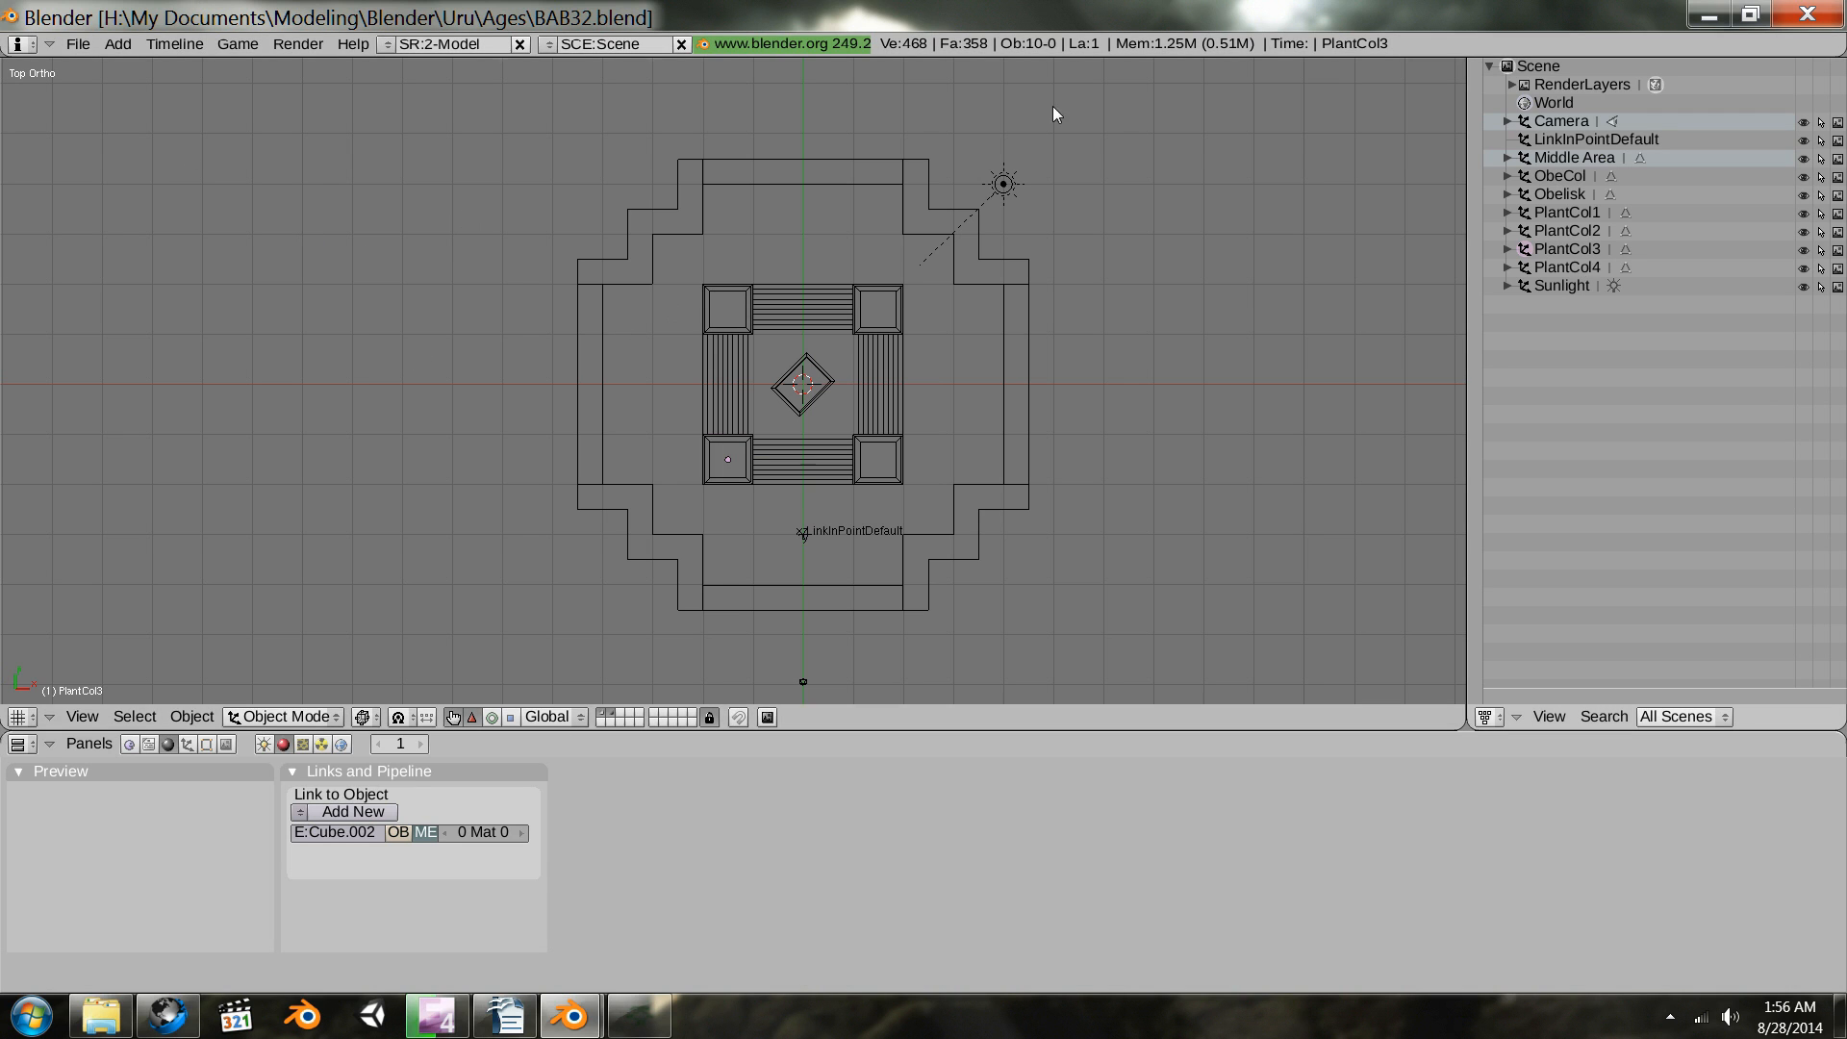
# - Export the scene through PyPRP with Generate Release (.age), naming the file Obelisk.age in the Uru Ages folder
pyautogui.click(90, 44)
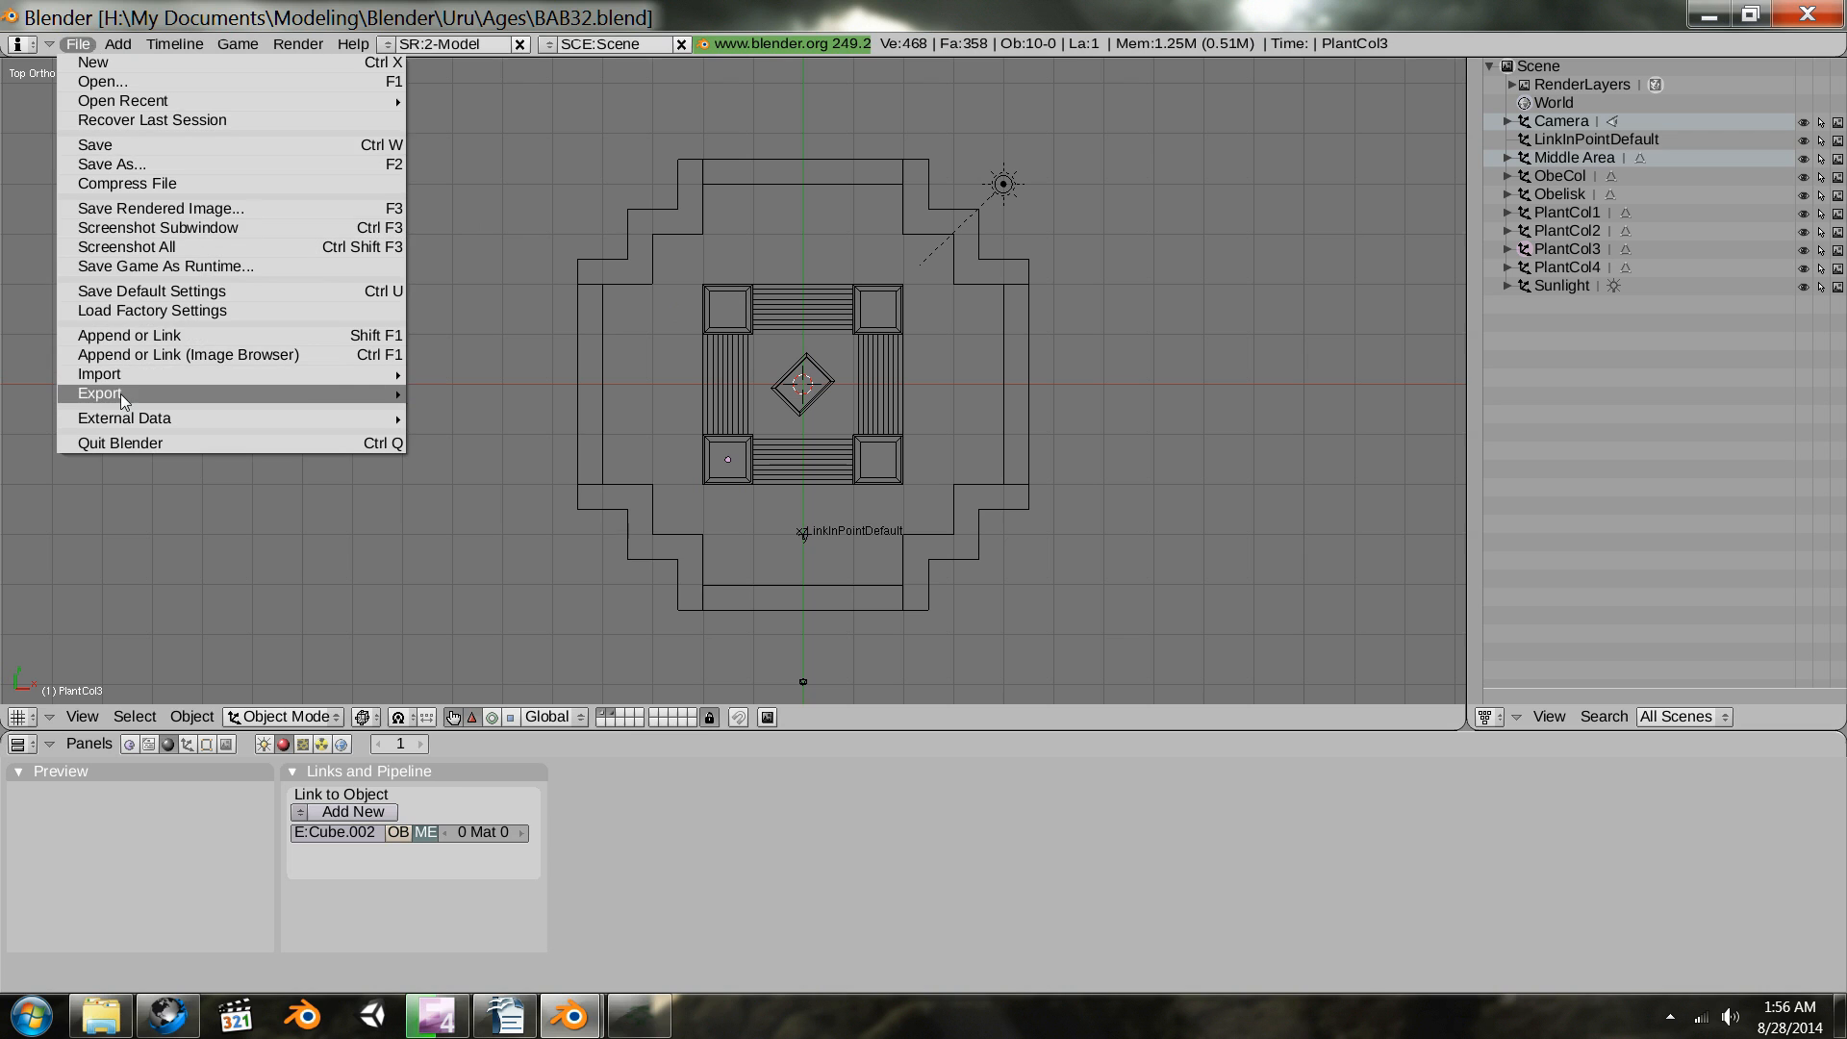
pyautogui.moveTo(119, 394)
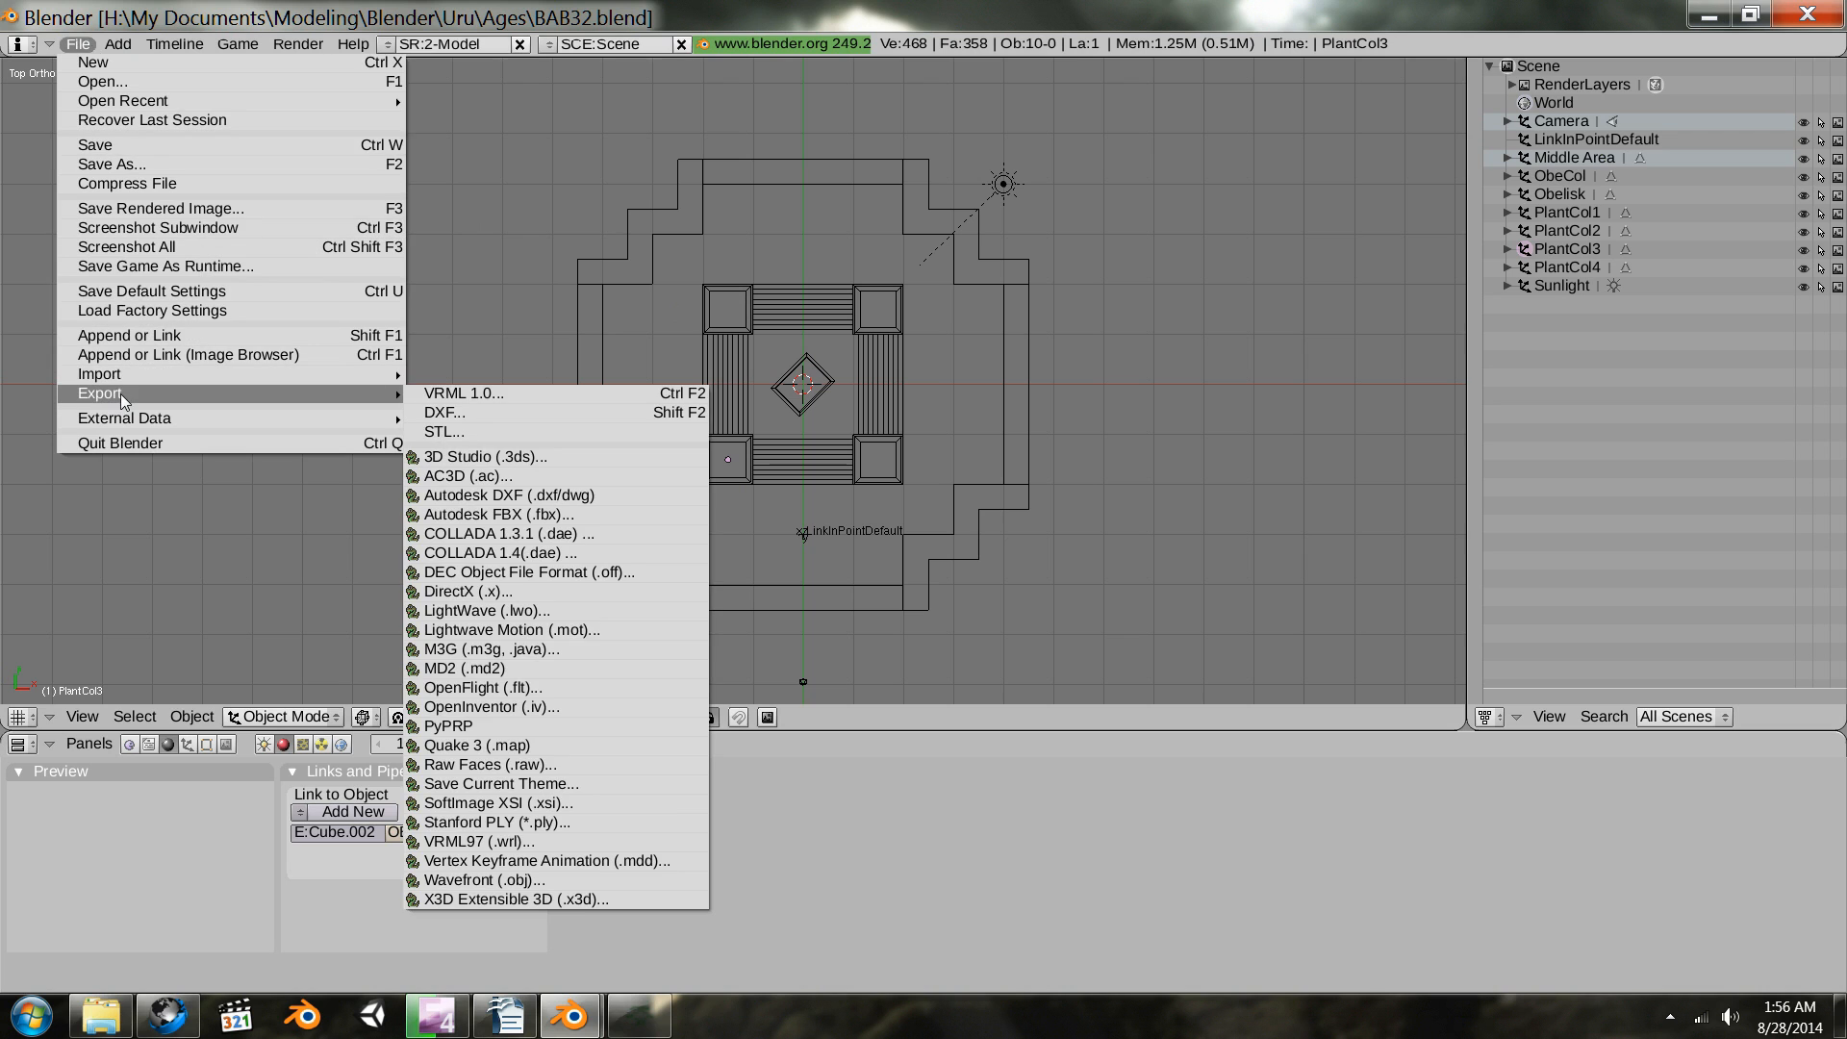
pyautogui.click(610, 728)
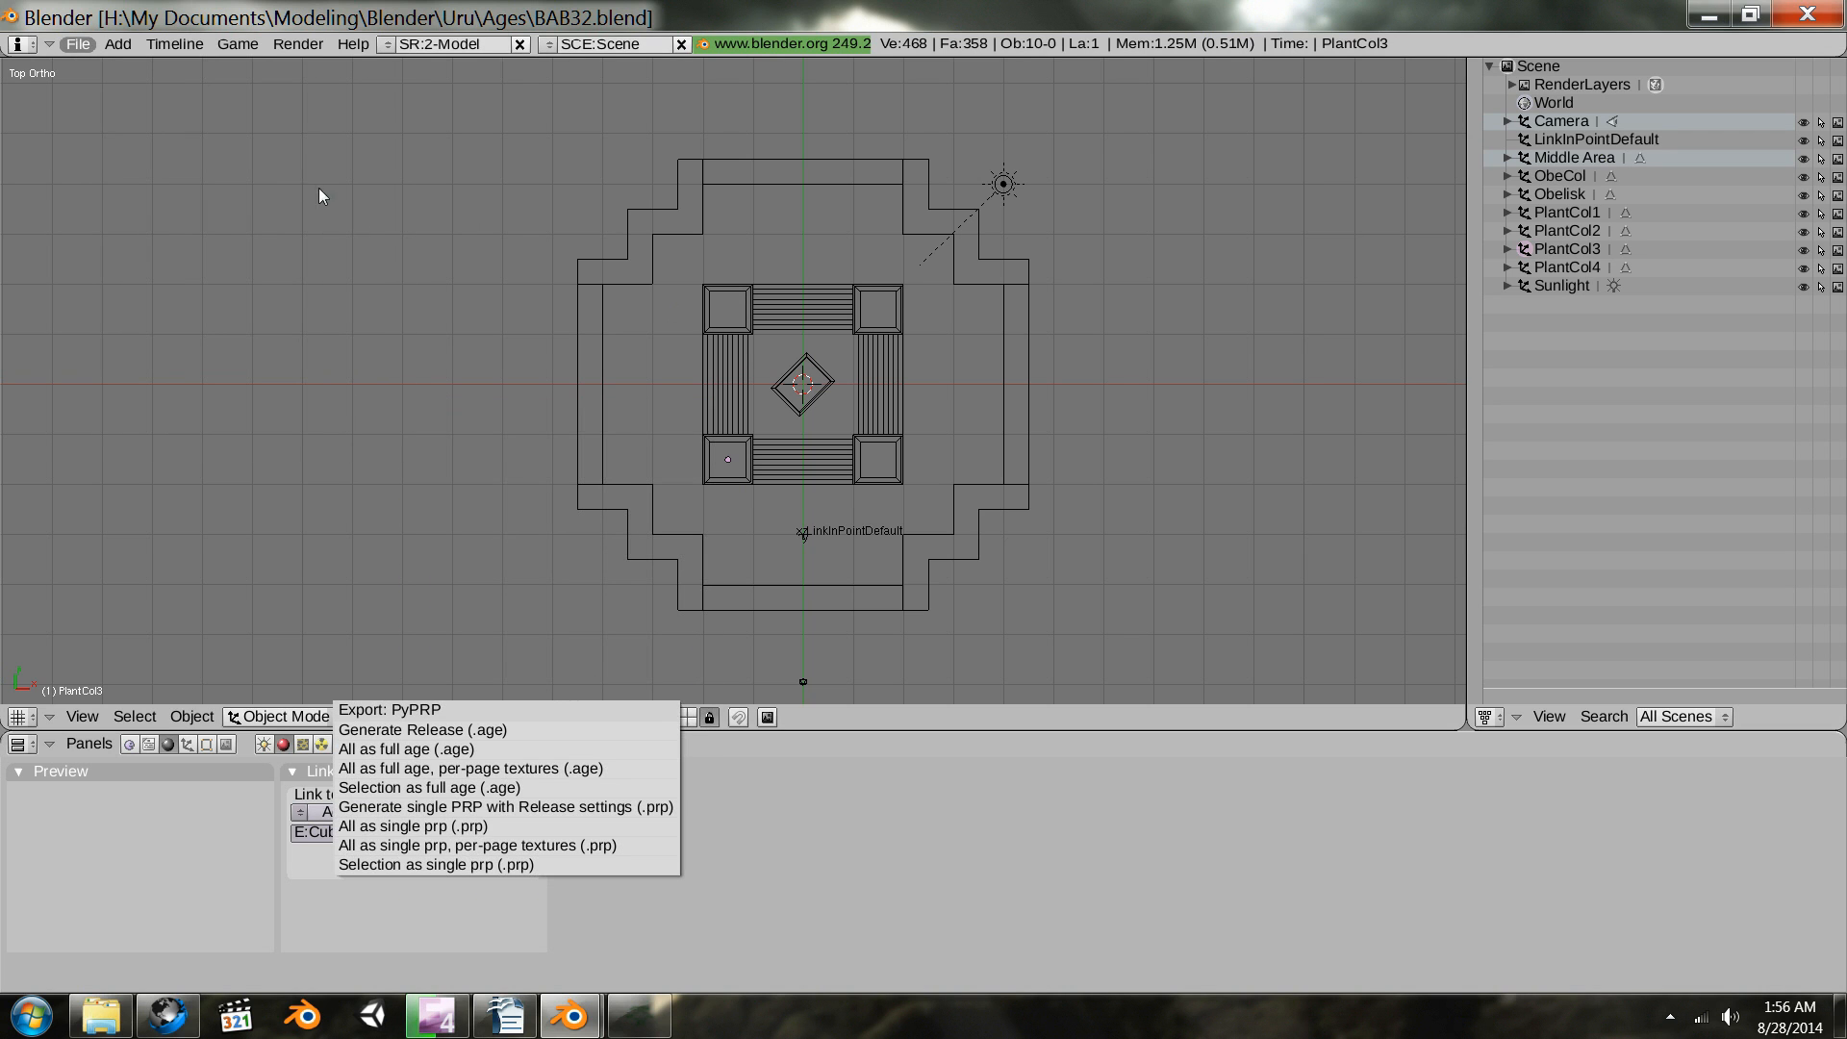
pyautogui.click(508, 730)
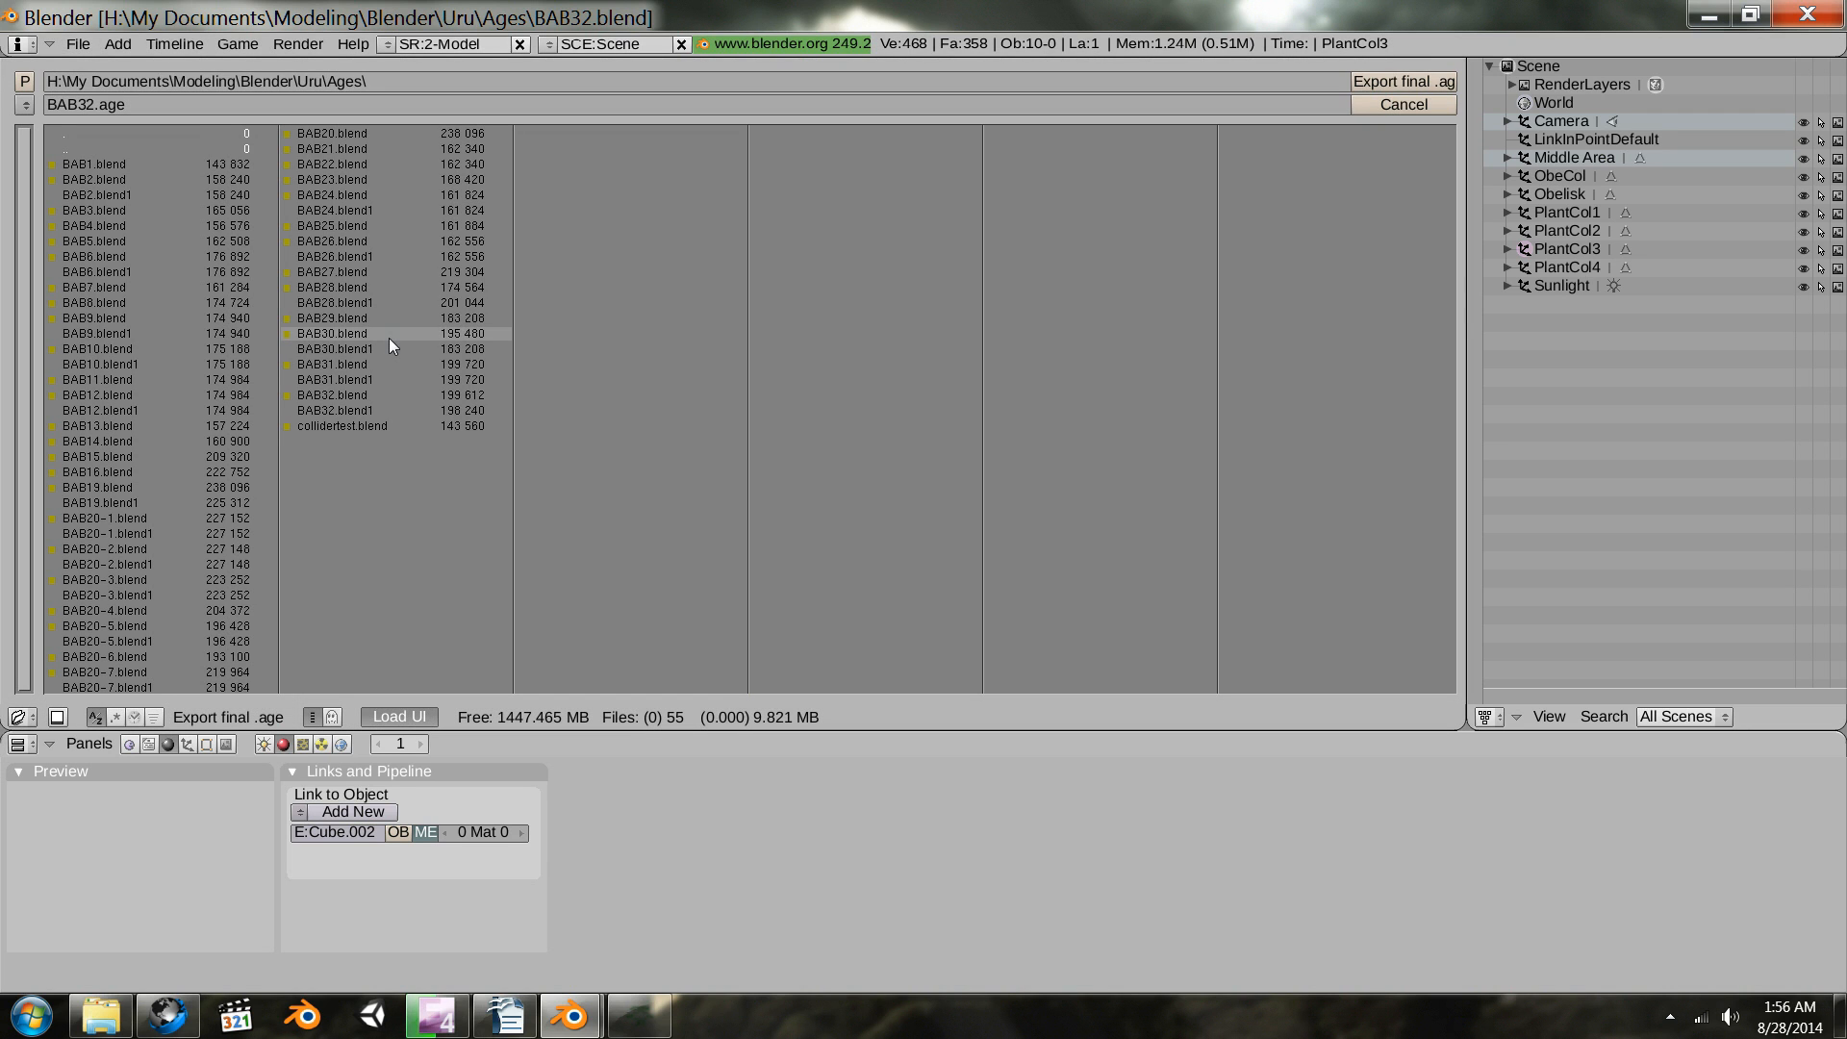
pyautogui.click(82, 106)
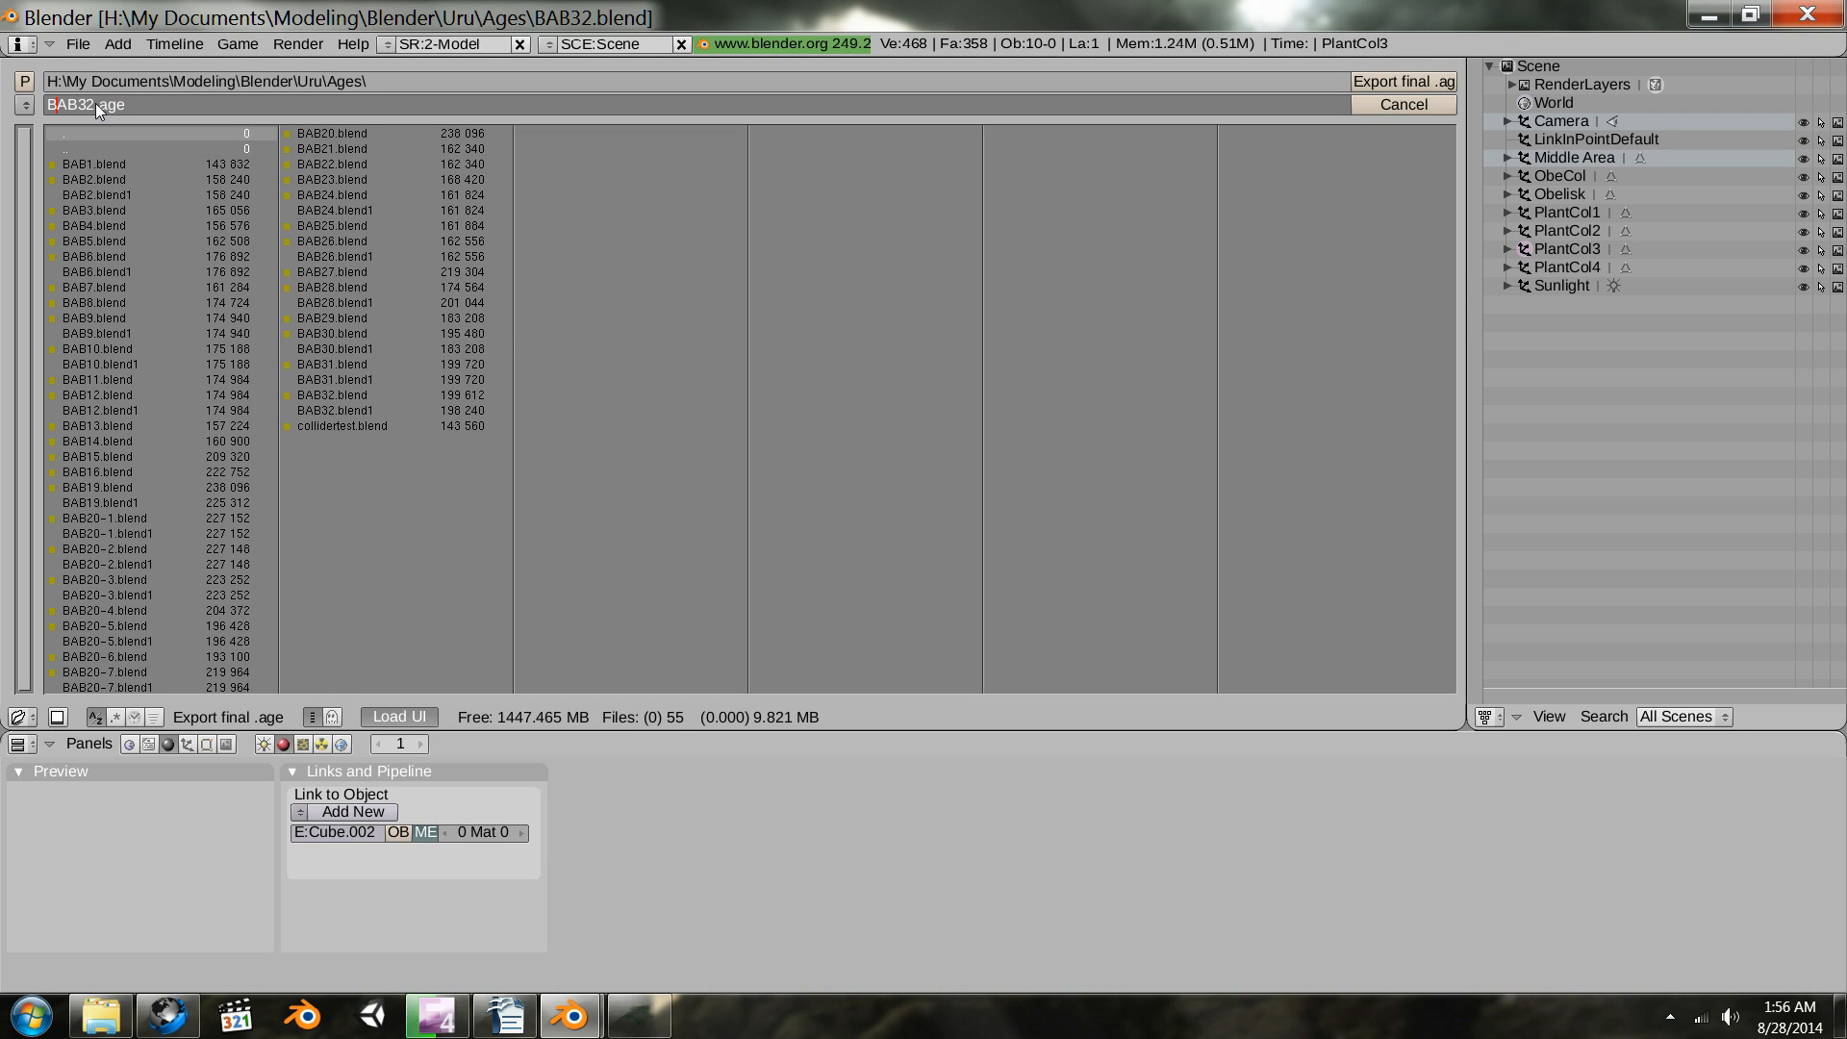
pyautogui.moveTo(97, 110); pyautogui.dragTo(0, 114)
pyautogui.write('Obelisk')
pyautogui.press('Return')
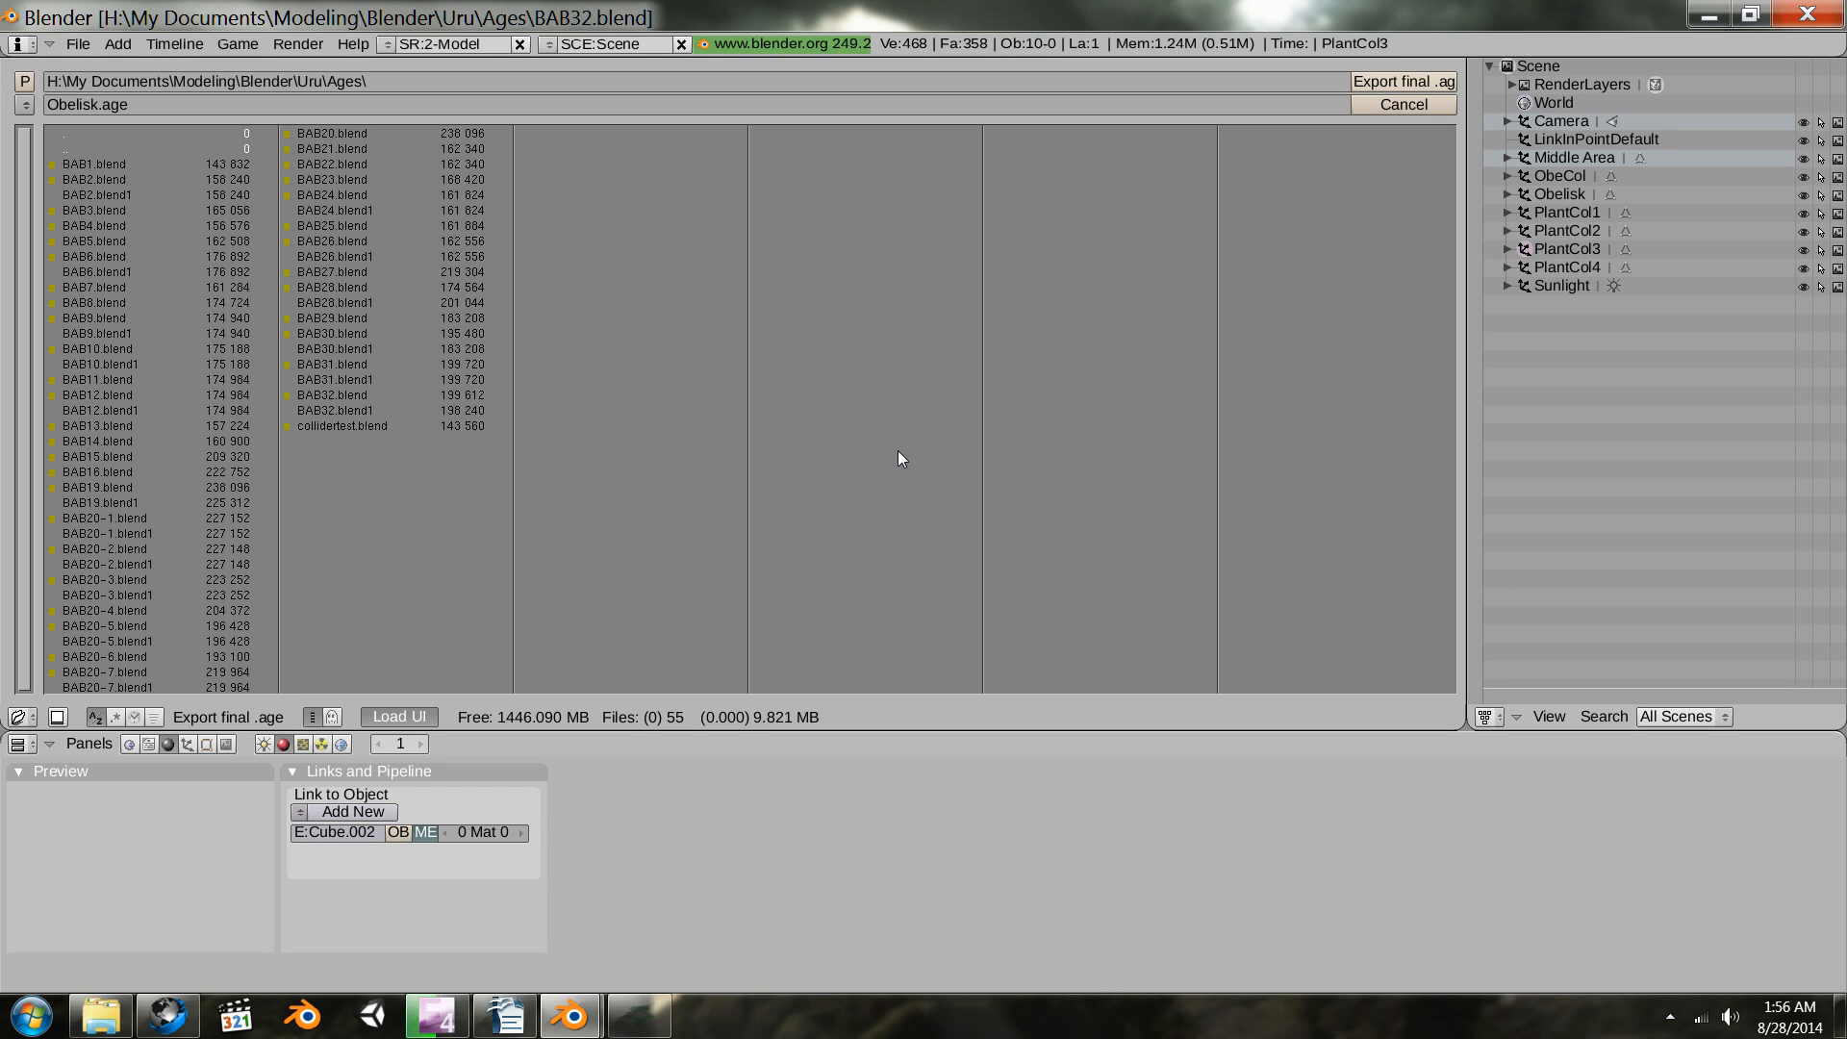
pyautogui.press('Return')
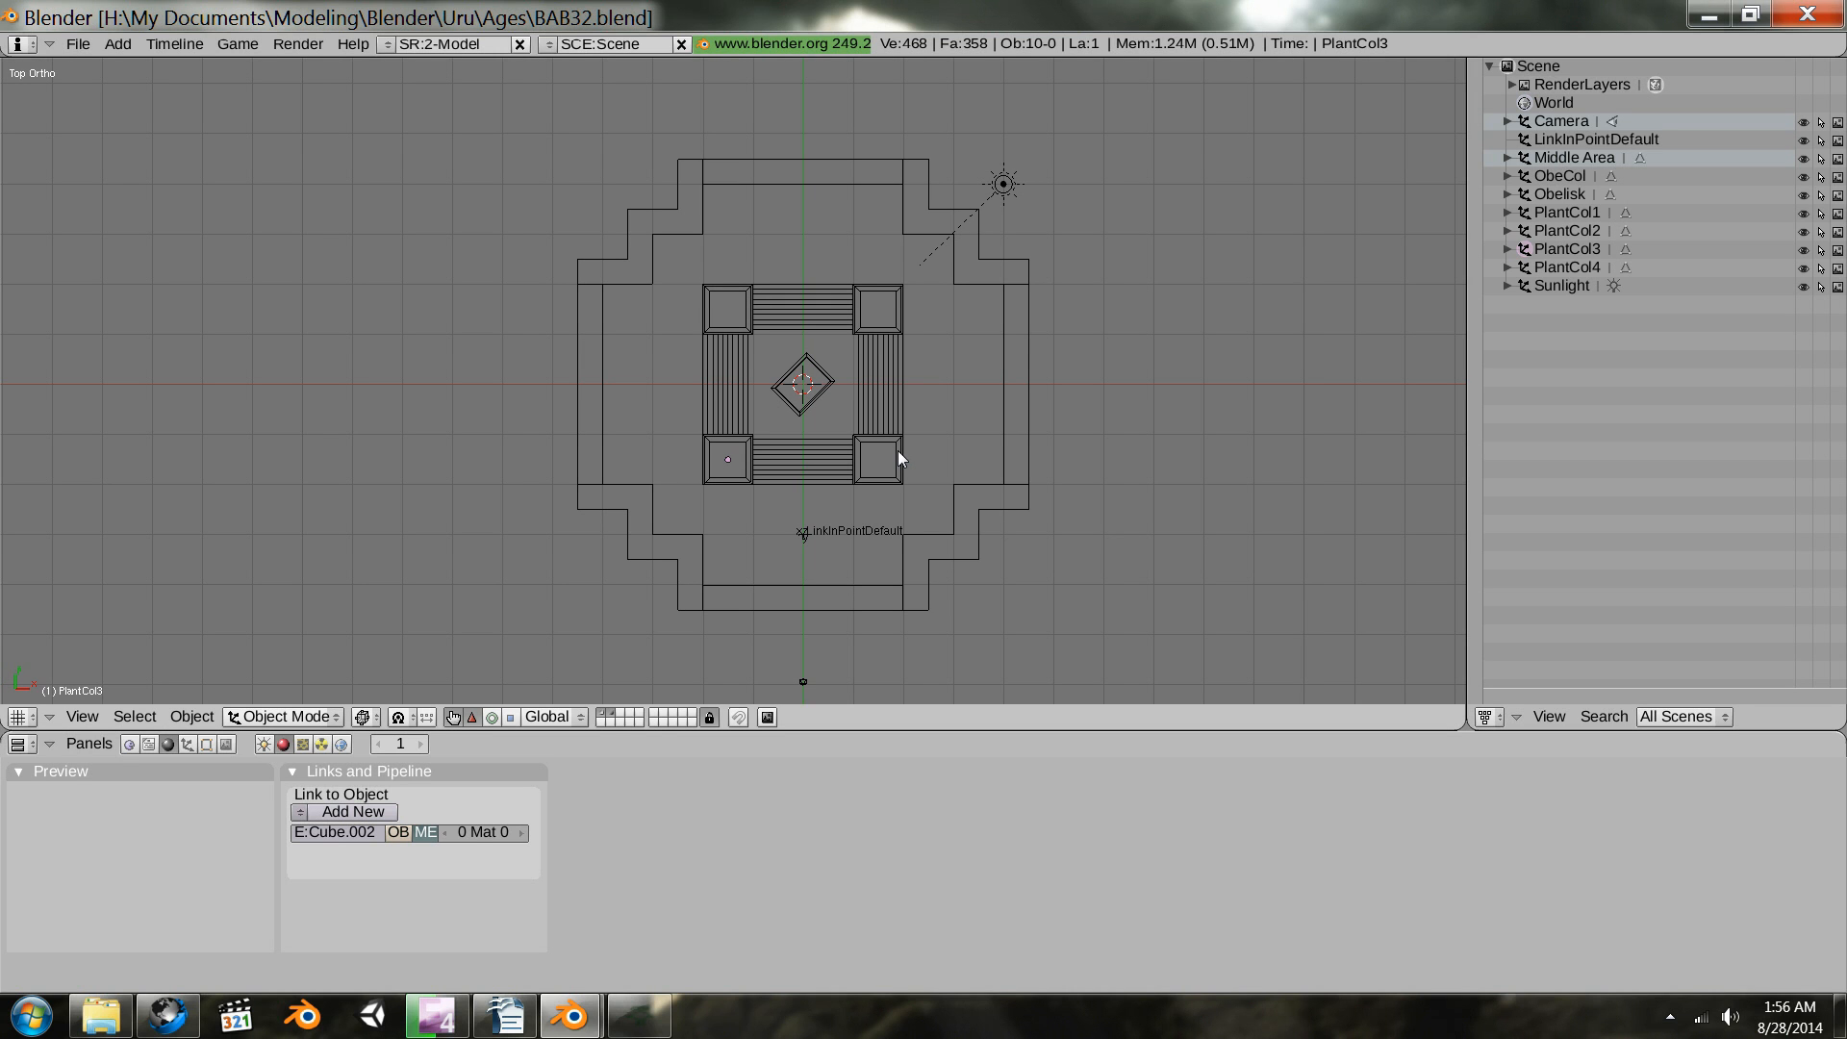
# - Minimize Blender and open the Ages folder inside Blender\Uru, starting from the Part 8 folder's Blender shortcut
pyautogui.click(1710, 15)
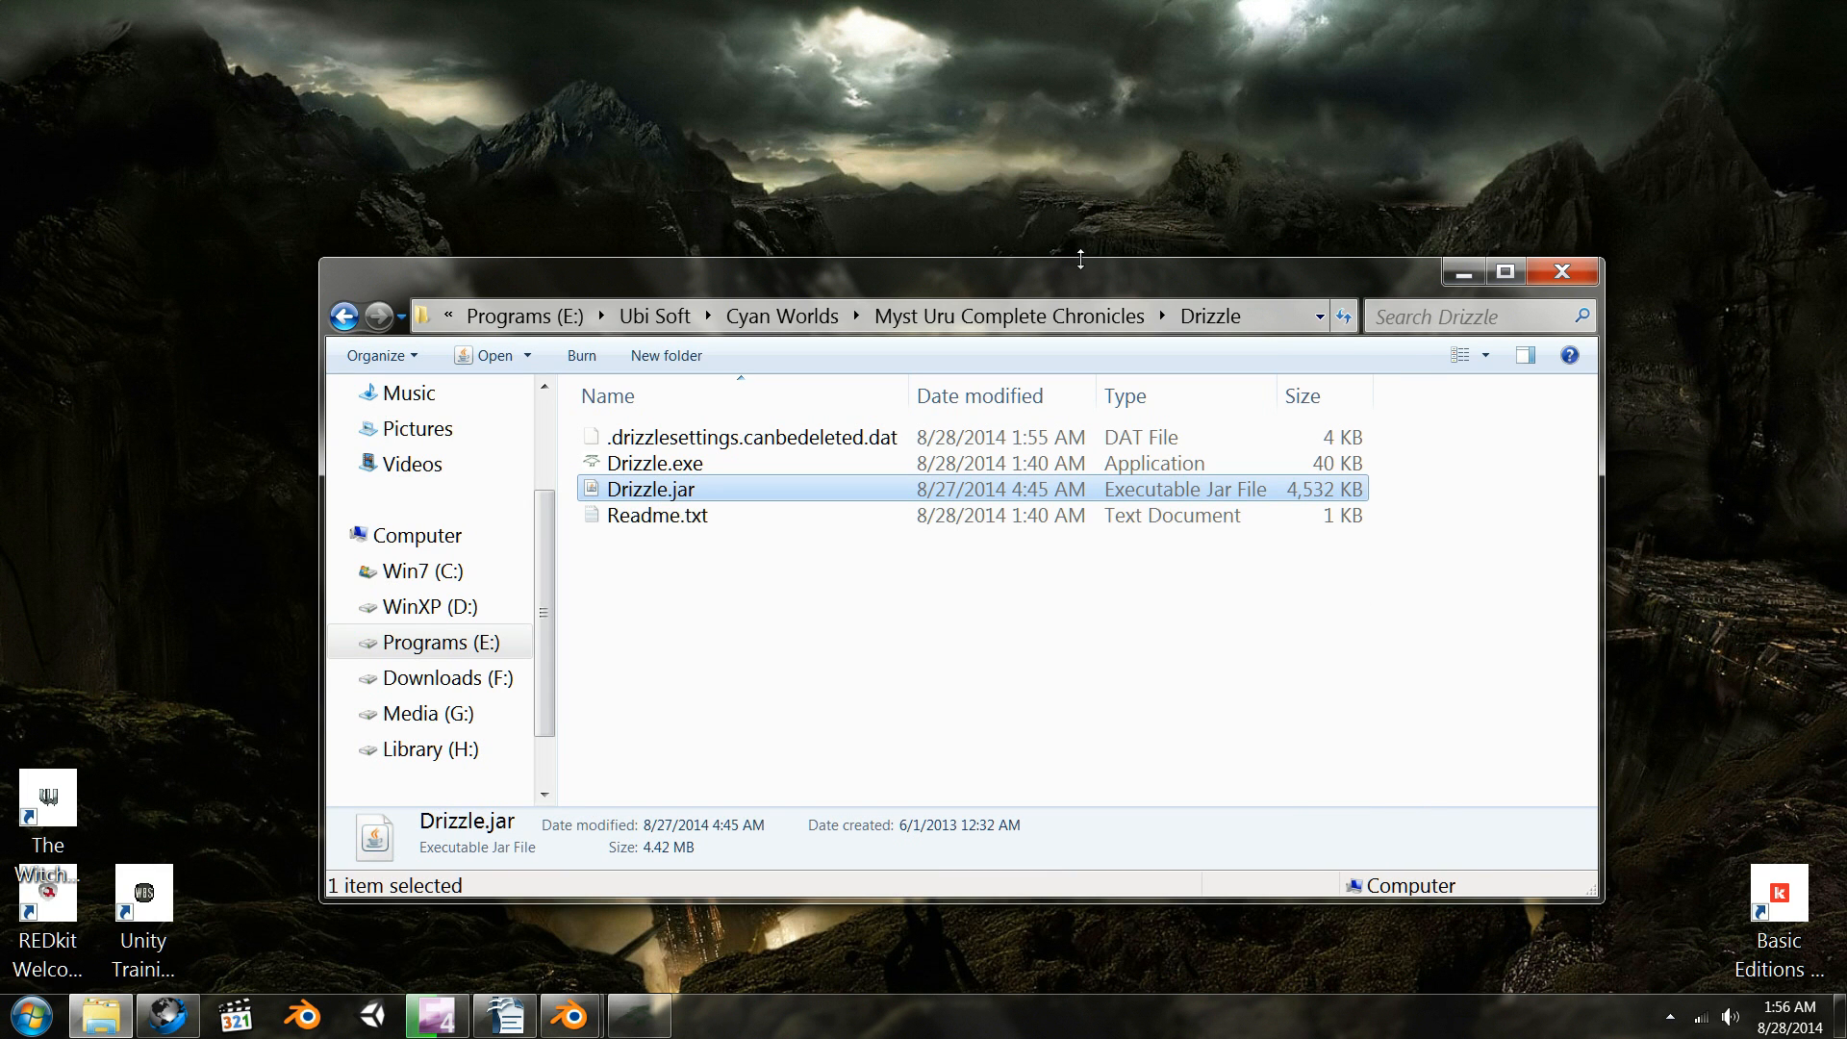
pyautogui.click(341, 320)
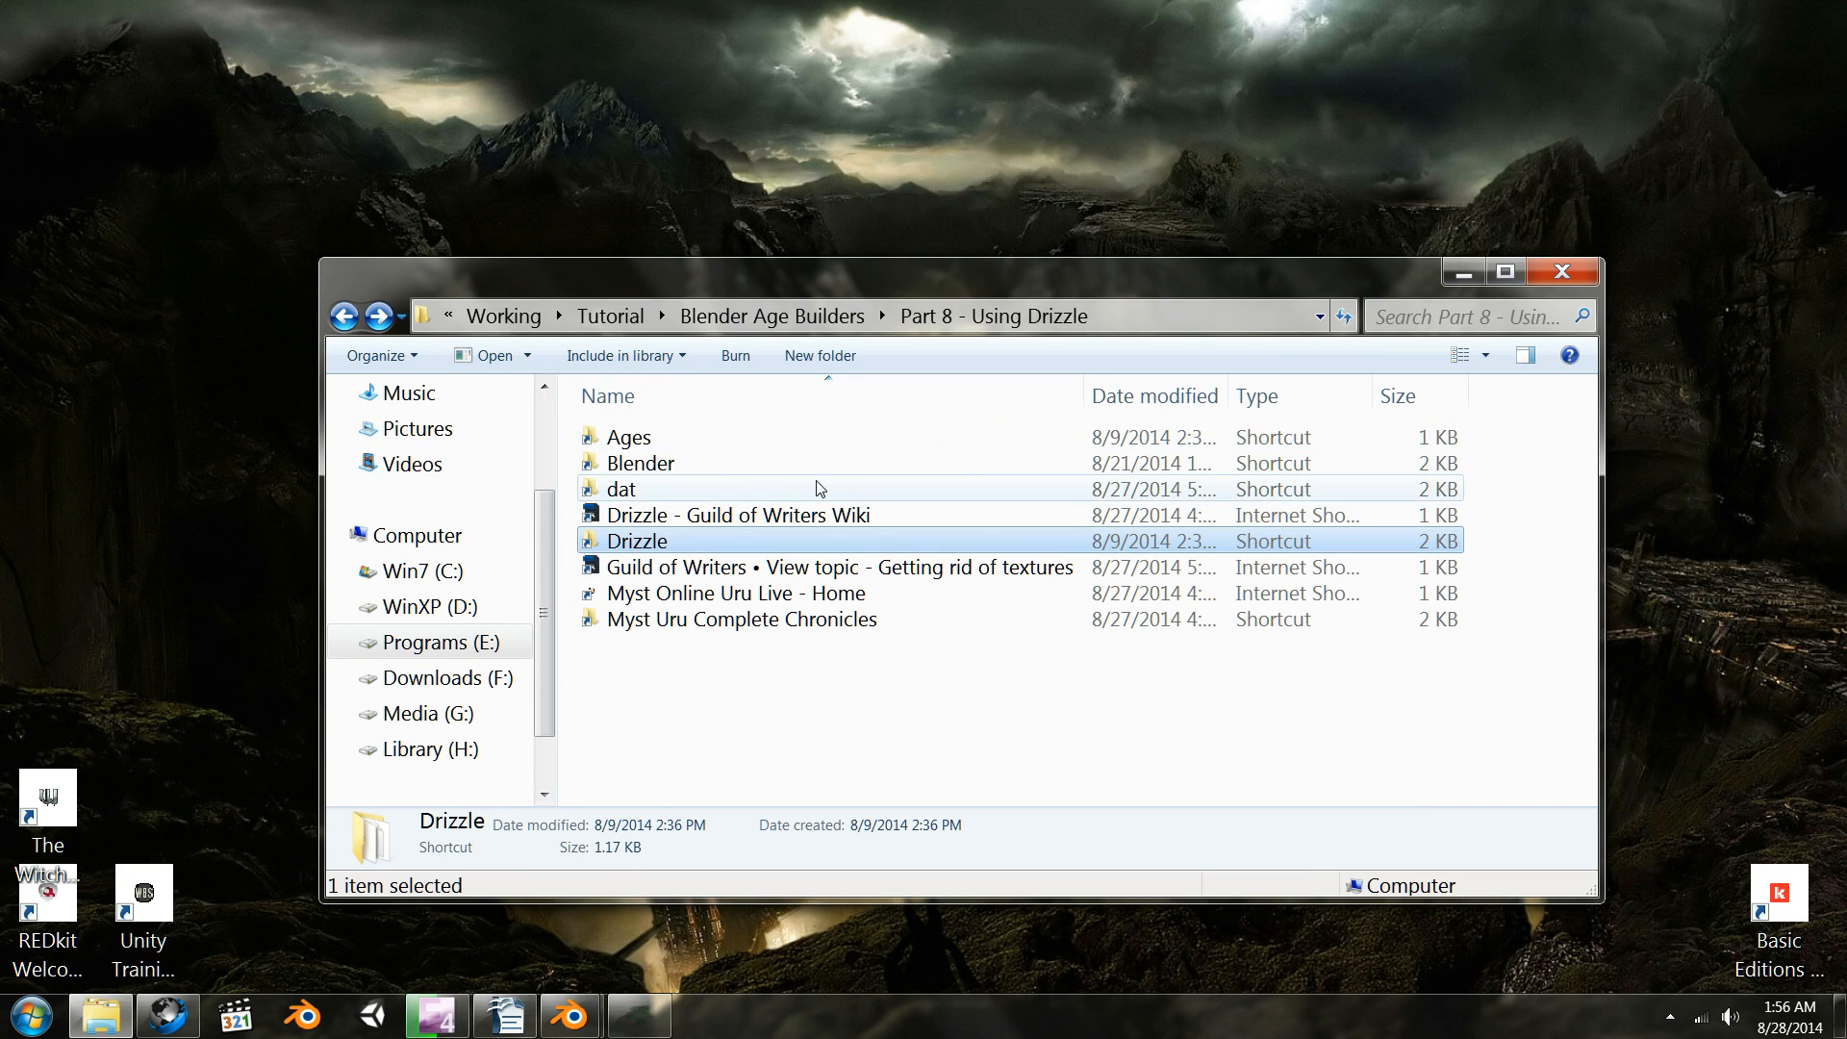
pyautogui.doubleClick(664, 466)
pyautogui.doubleClick(671, 511)
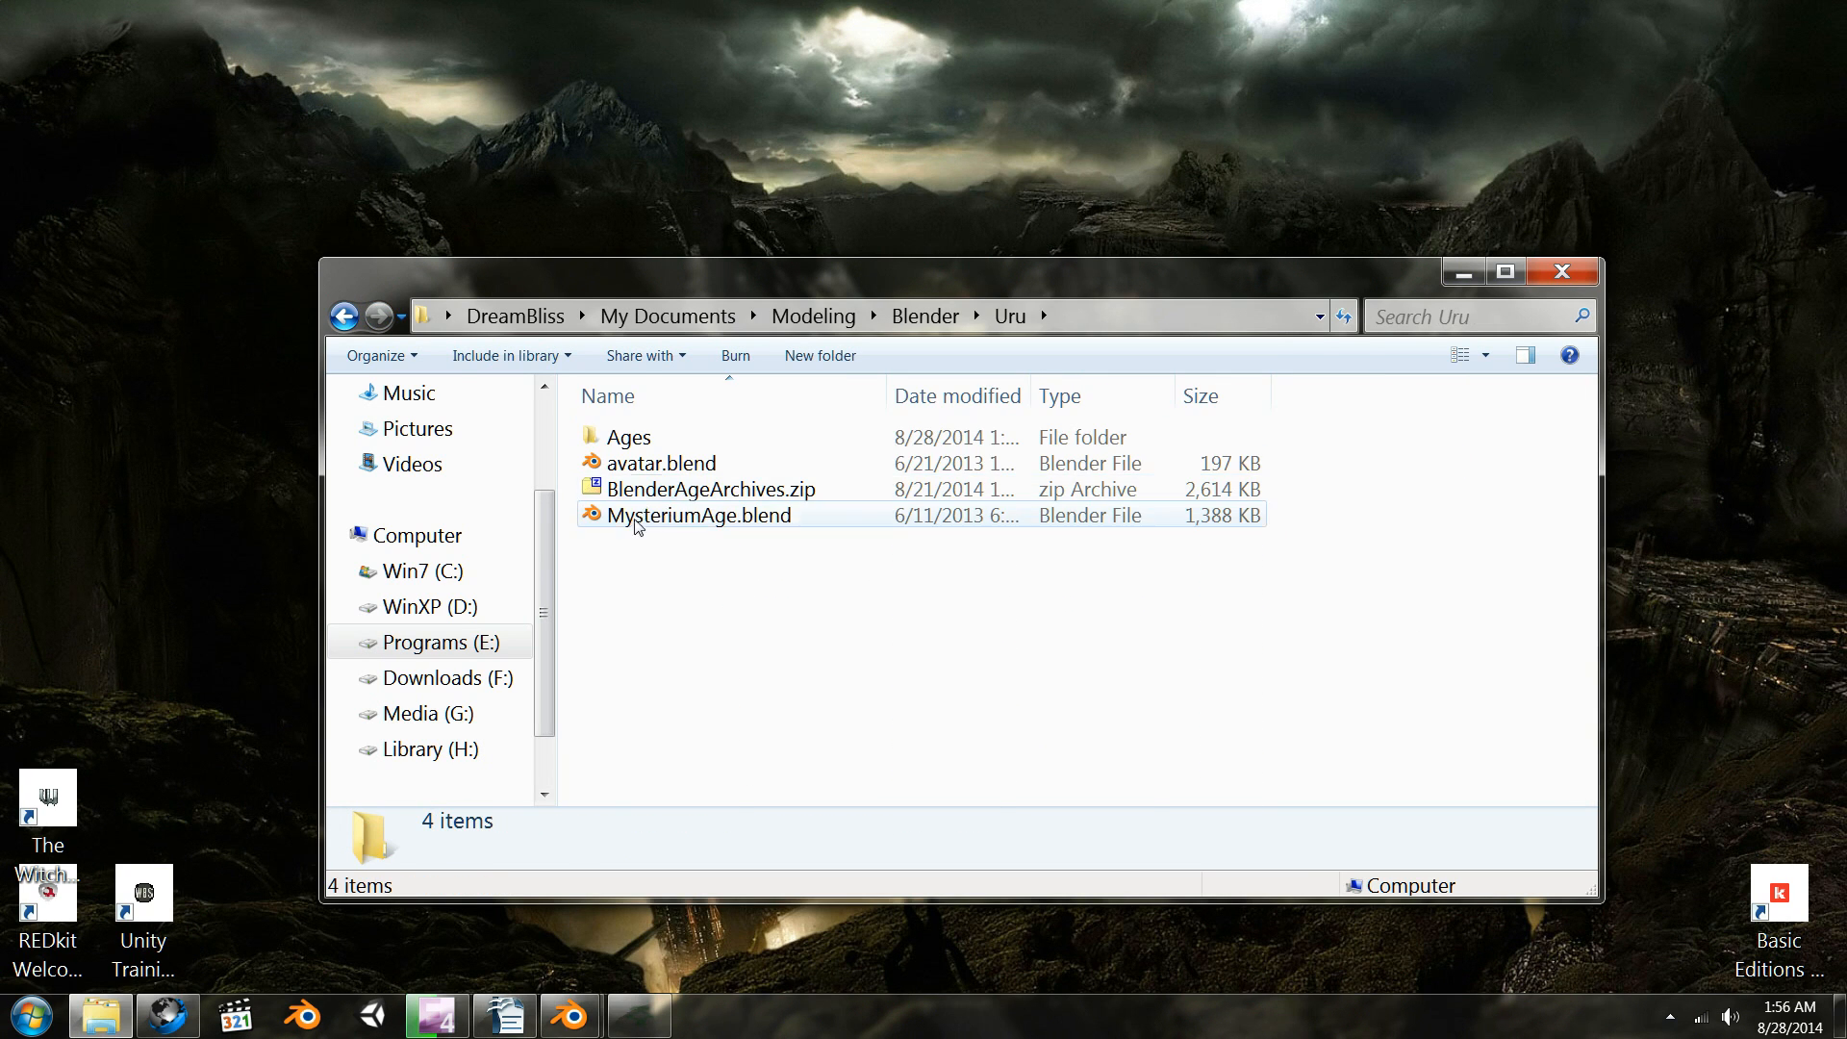
pyautogui.doubleClick(620, 441)
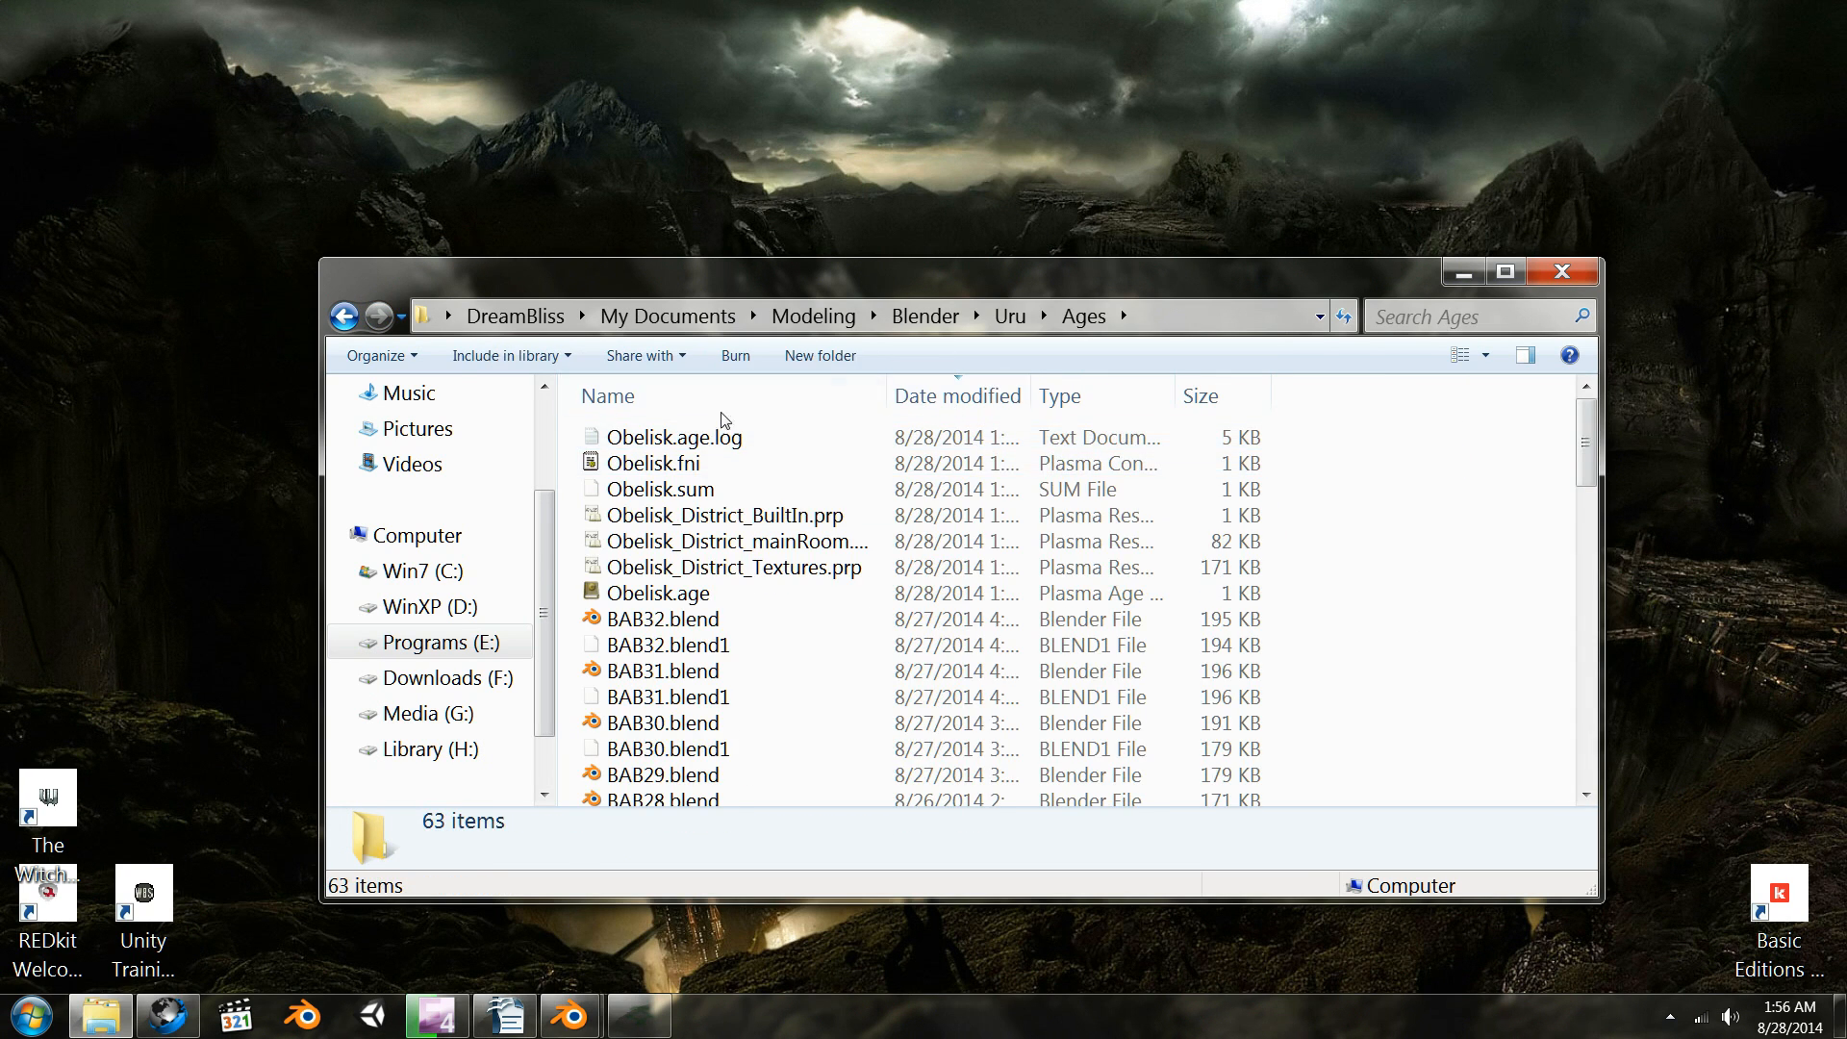
# - Cut all the exported Obelisk files, from Obelisk.age.log through Obelisk.age, and sort the folder by name
pyautogui.click(650, 438)
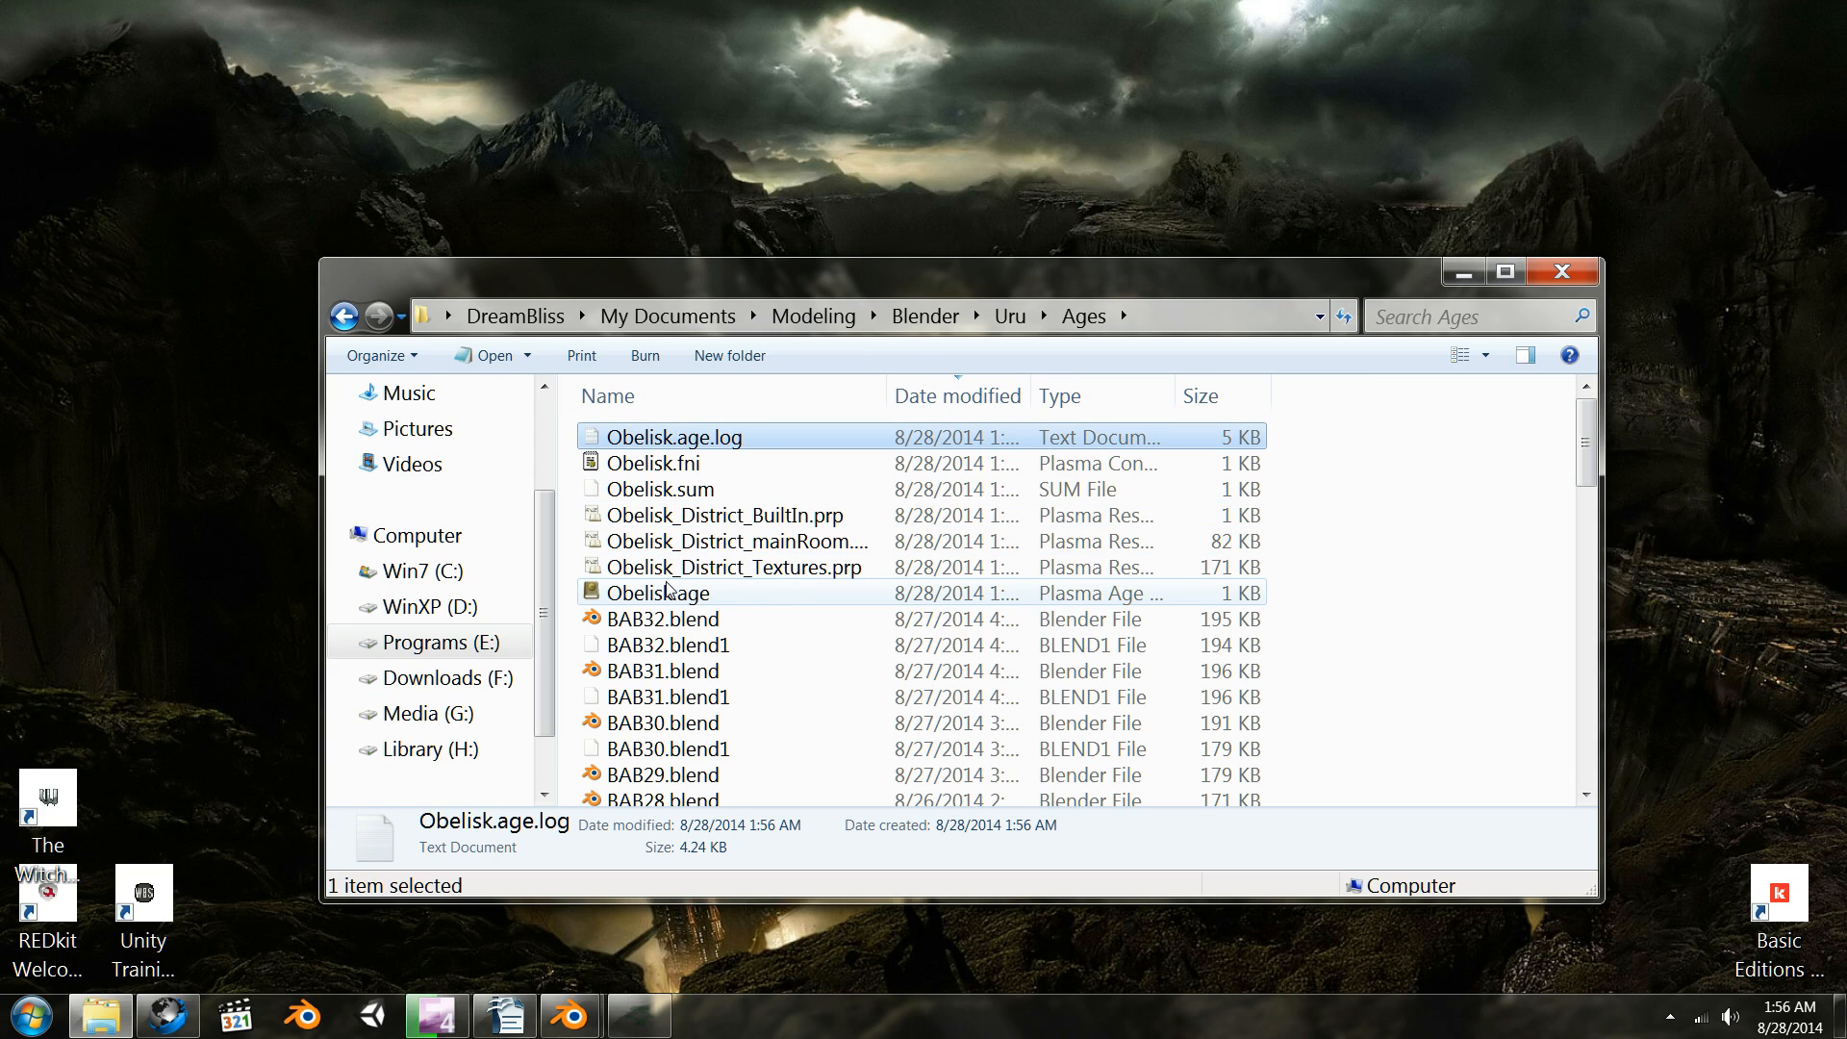
pyautogui.keyDown('shift'); pyautogui.click(670, 591); pyautogui.keyUp('shift')
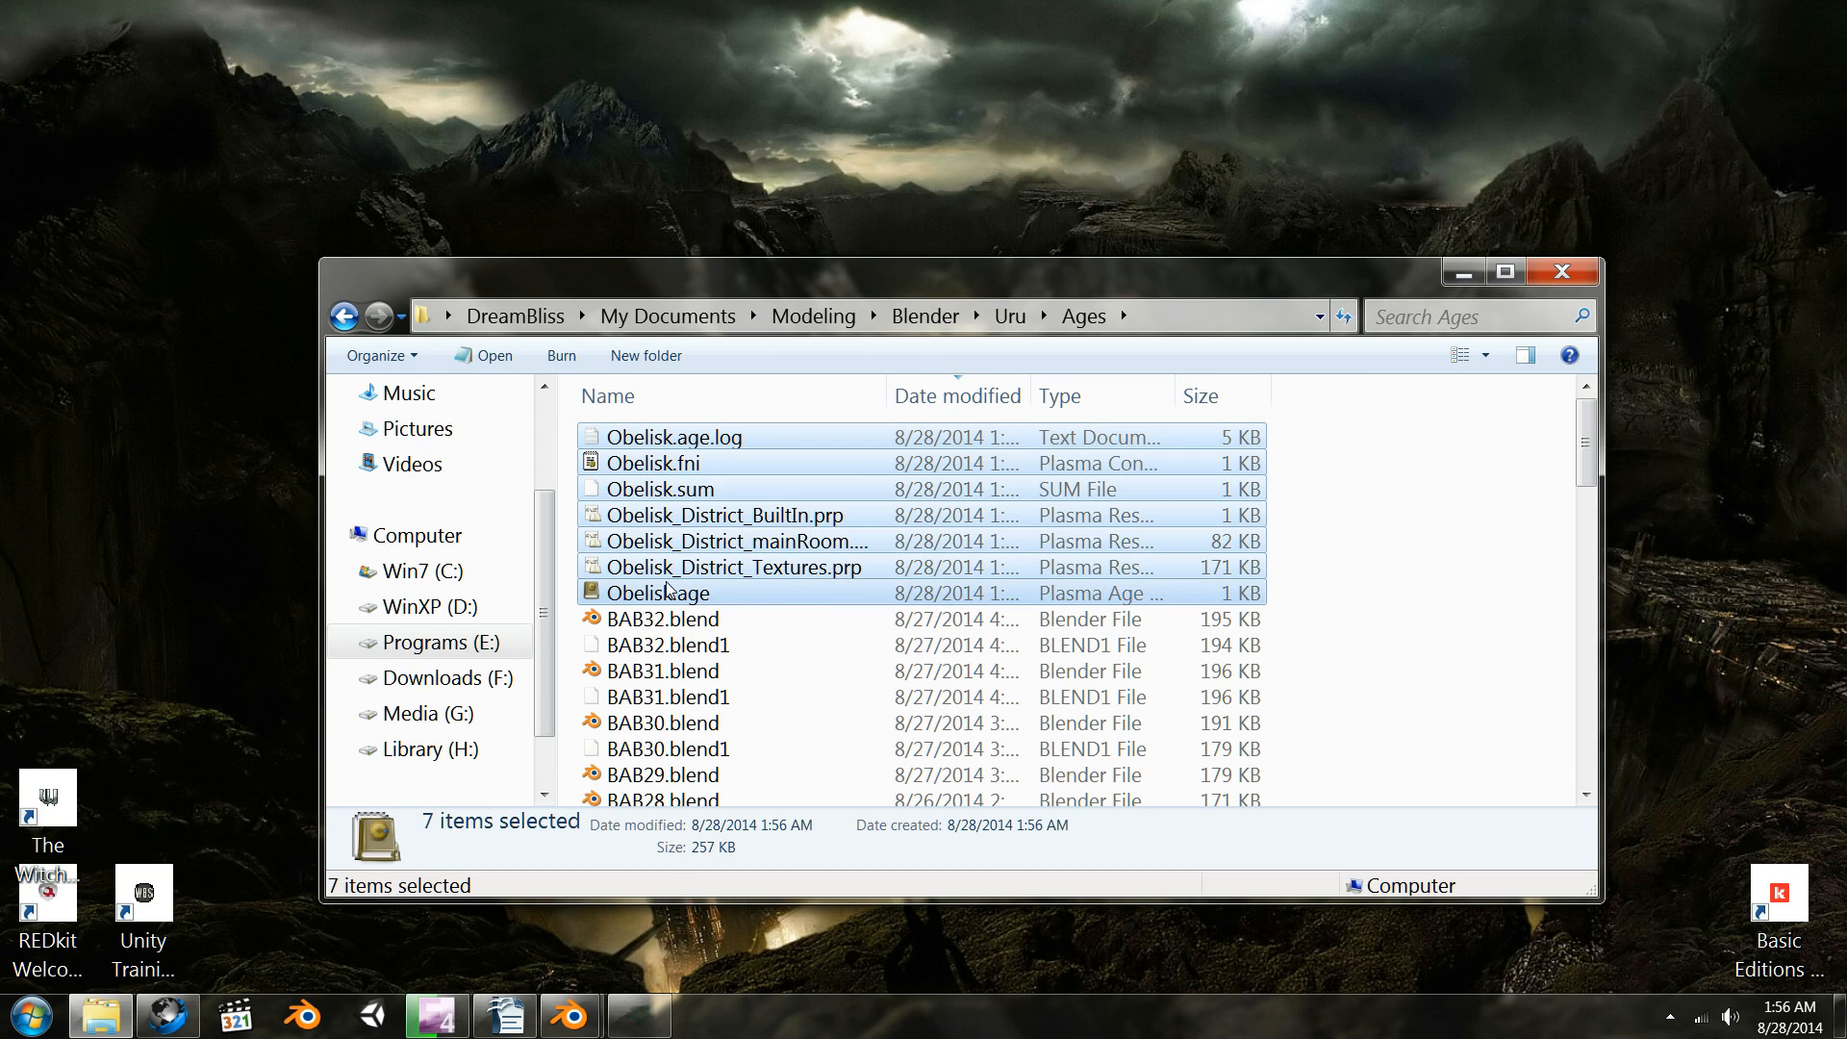
pyautogui.rightClick(674, 465)
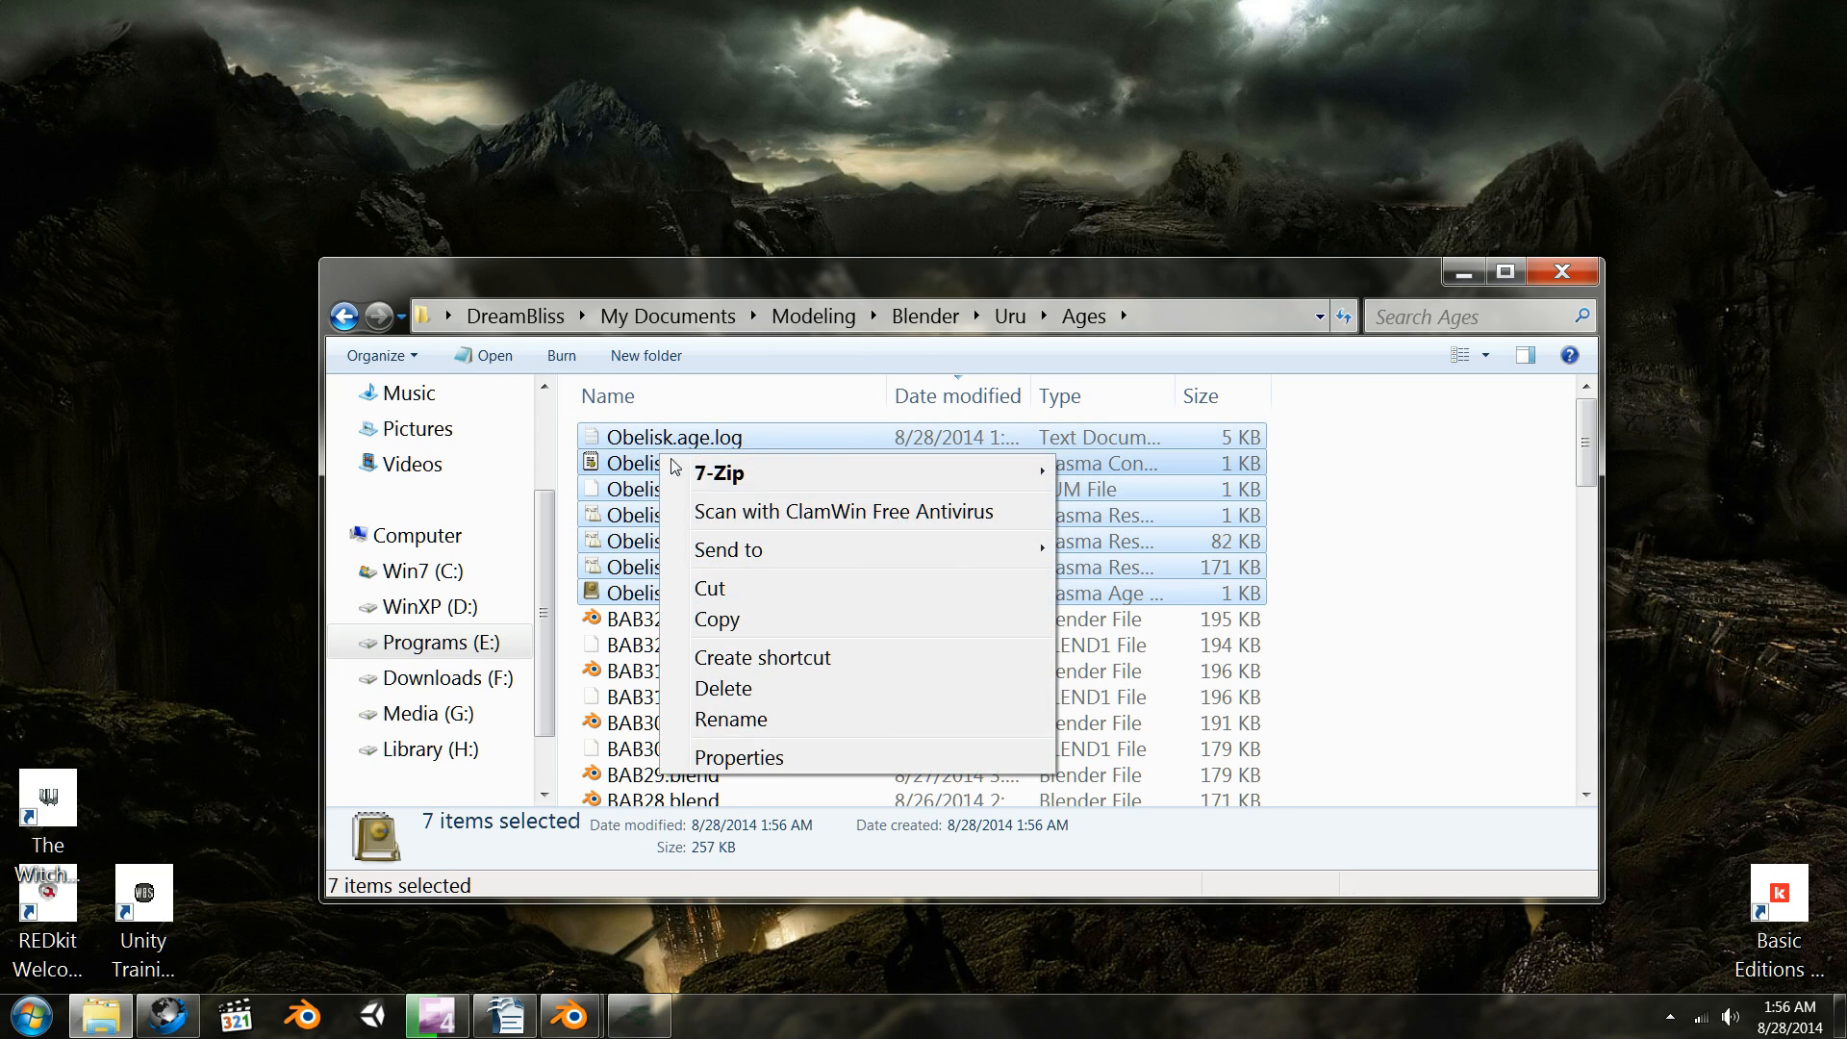
pyautogui.click(753, 579)
pyautogui.click(628, 396)
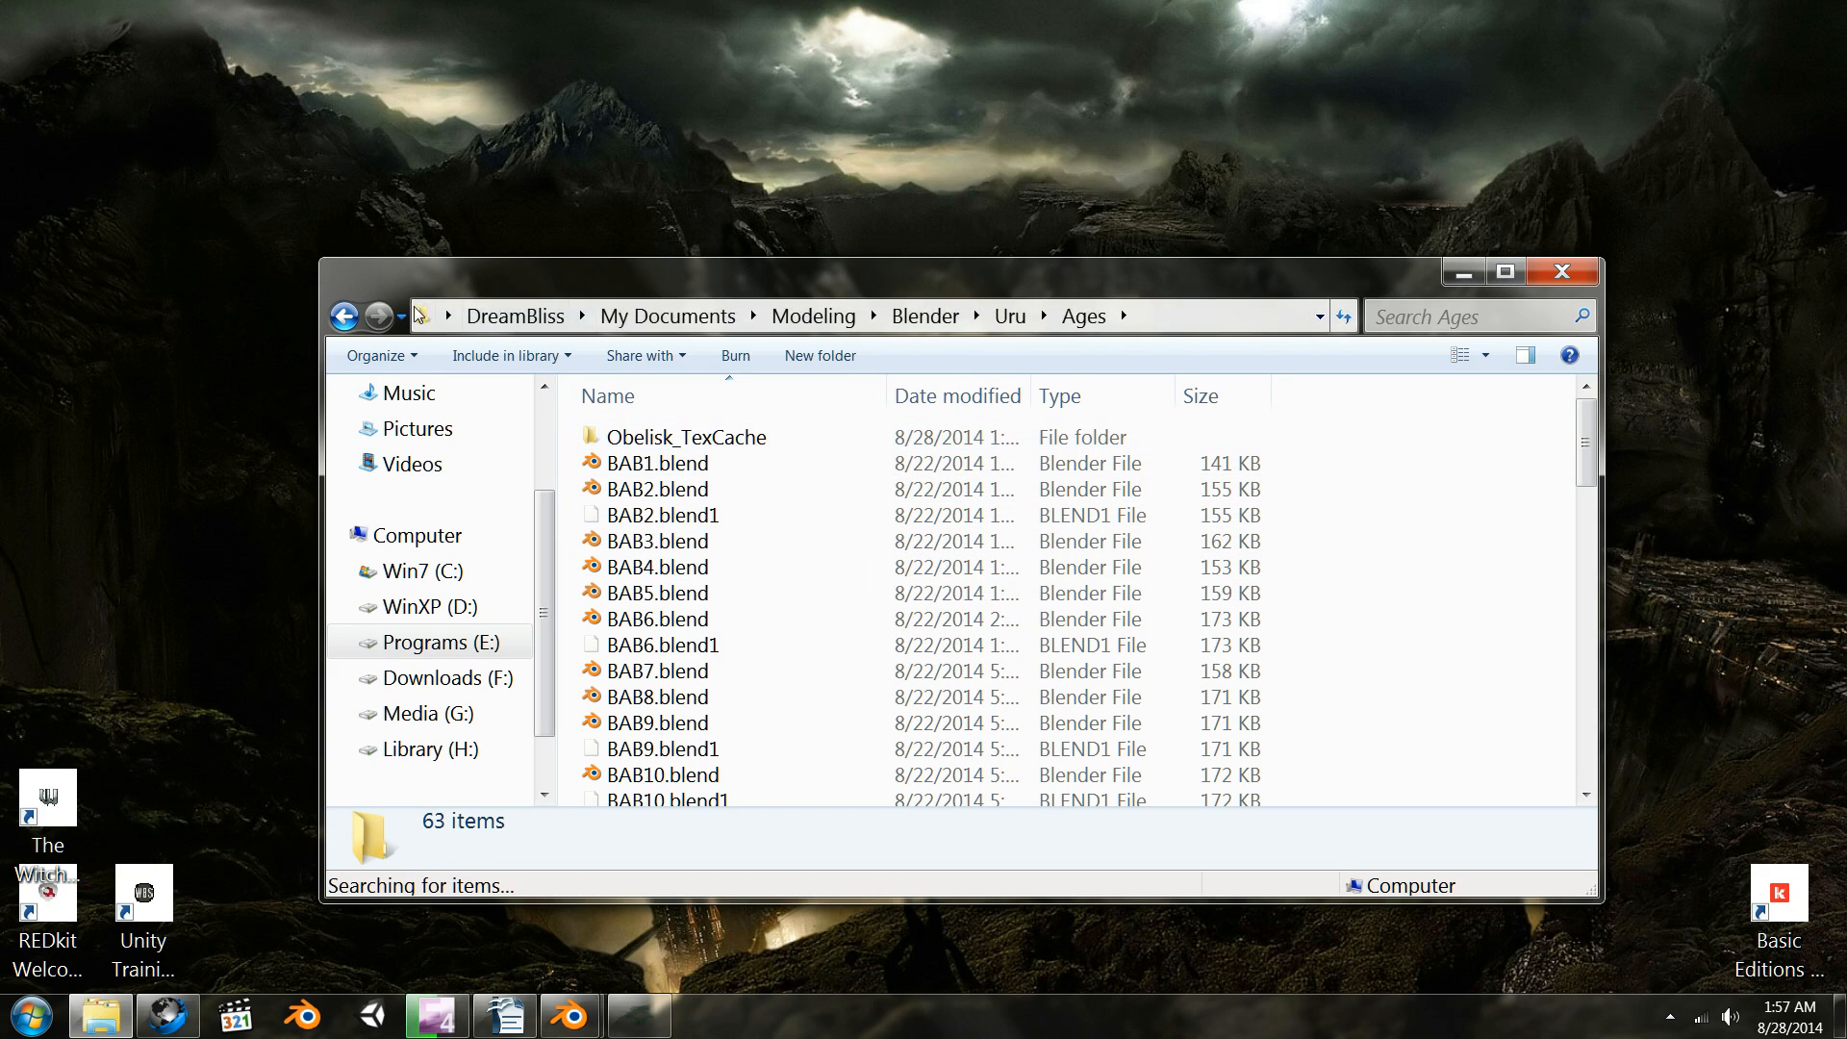
# - Paste the Obelisk files into the dat folder under My Documents\Ages and select Obelisk.age there
pyautogui.click(344, 317)
pyautogui.click(345, 317)
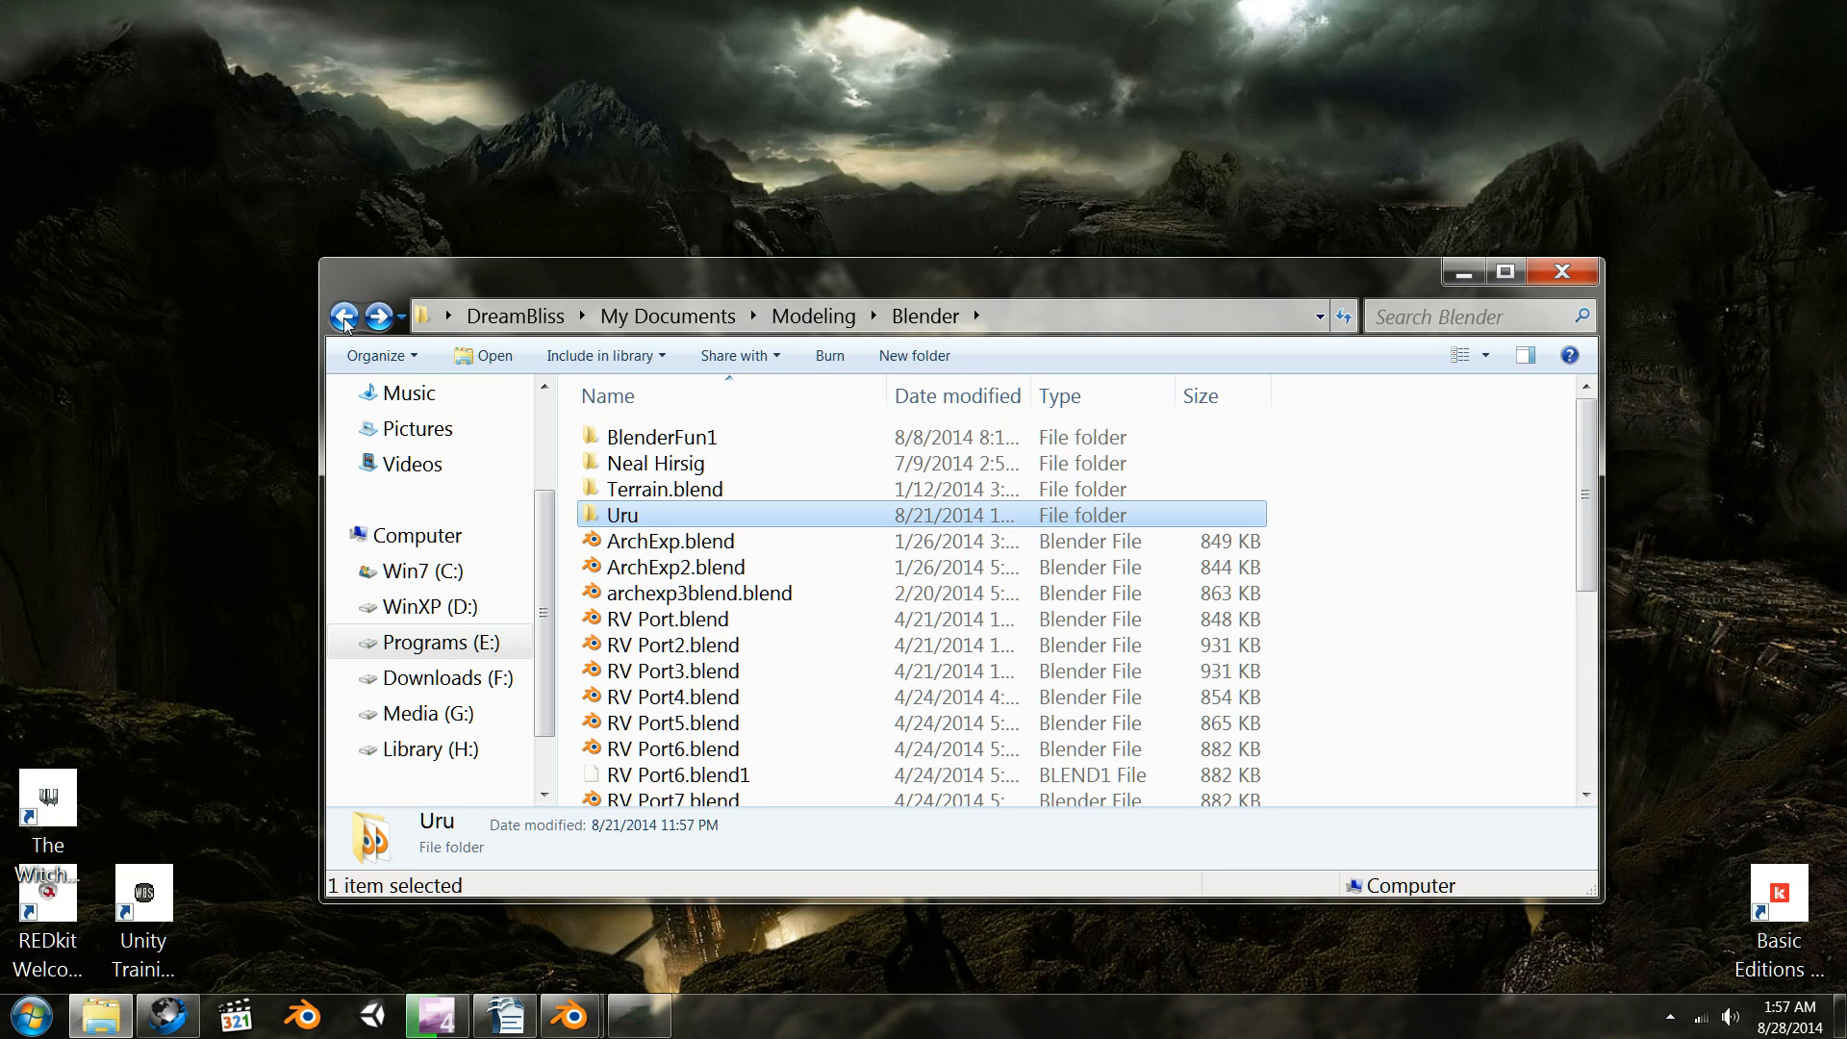
pyautogui.click(344, 317)
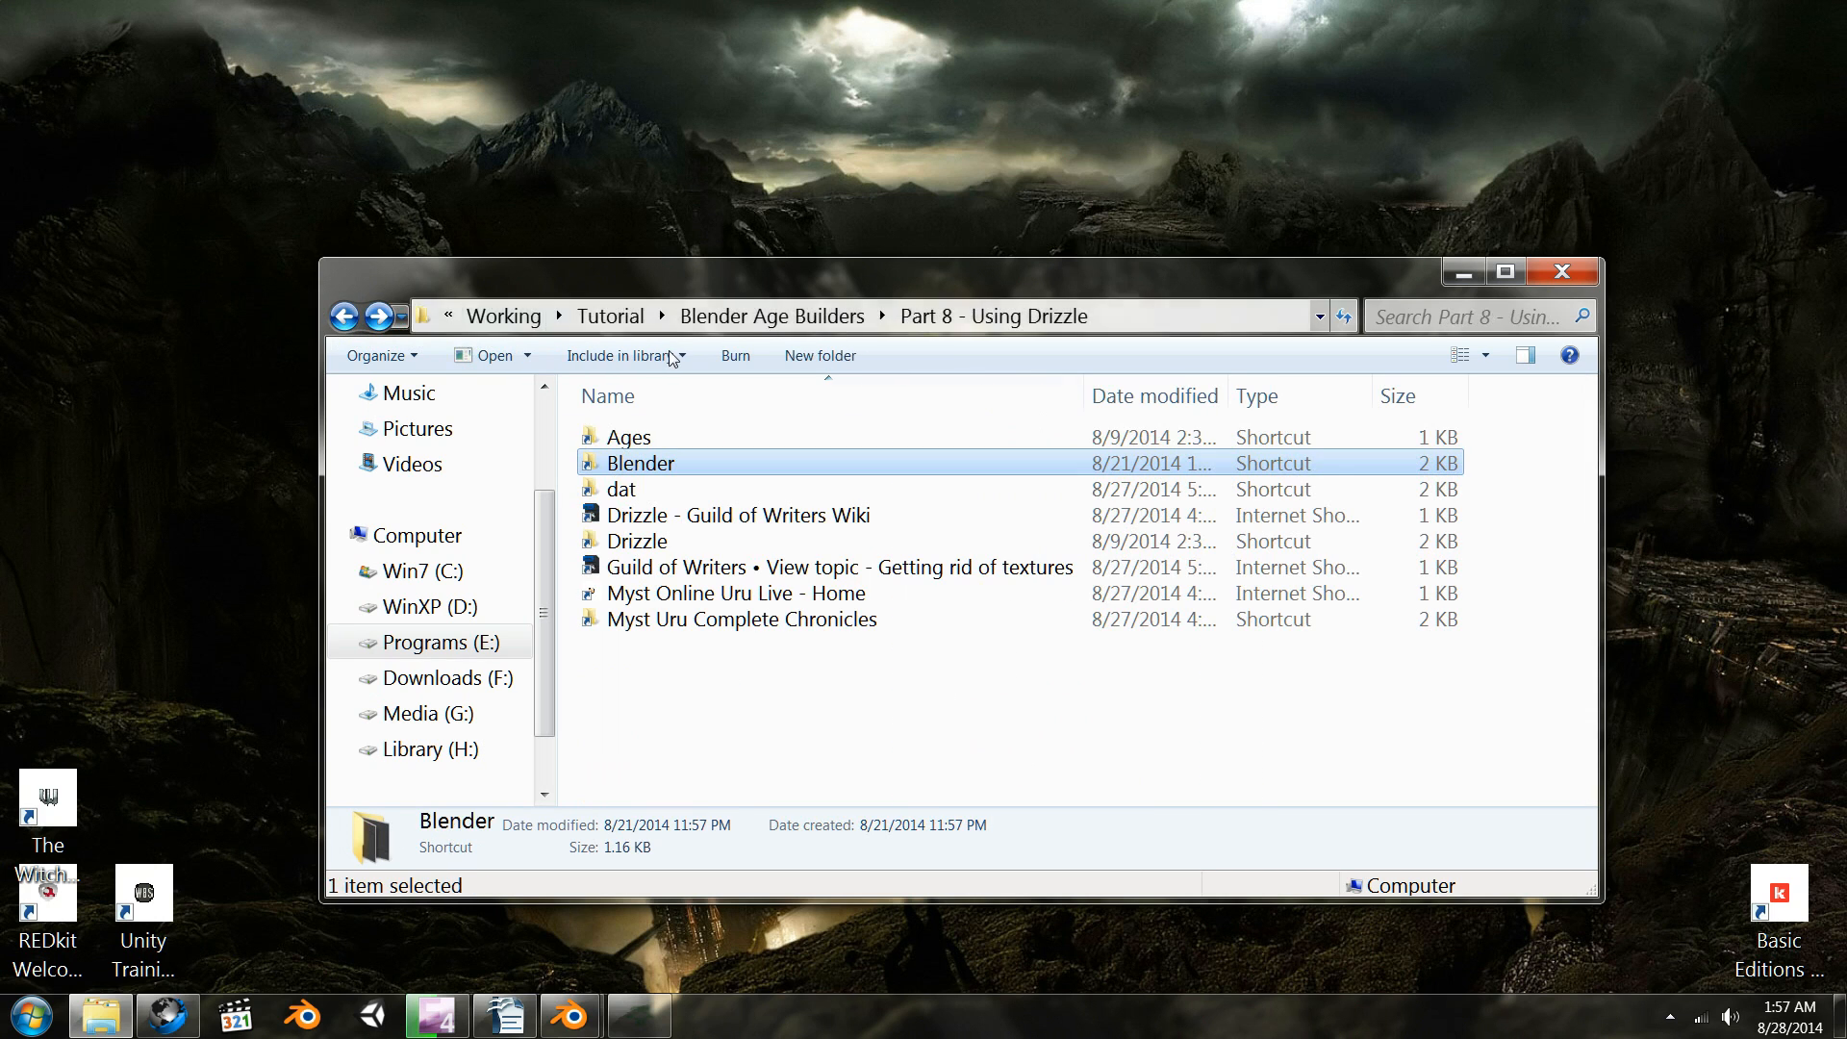
pyautogui.doubleClick(625, 440)
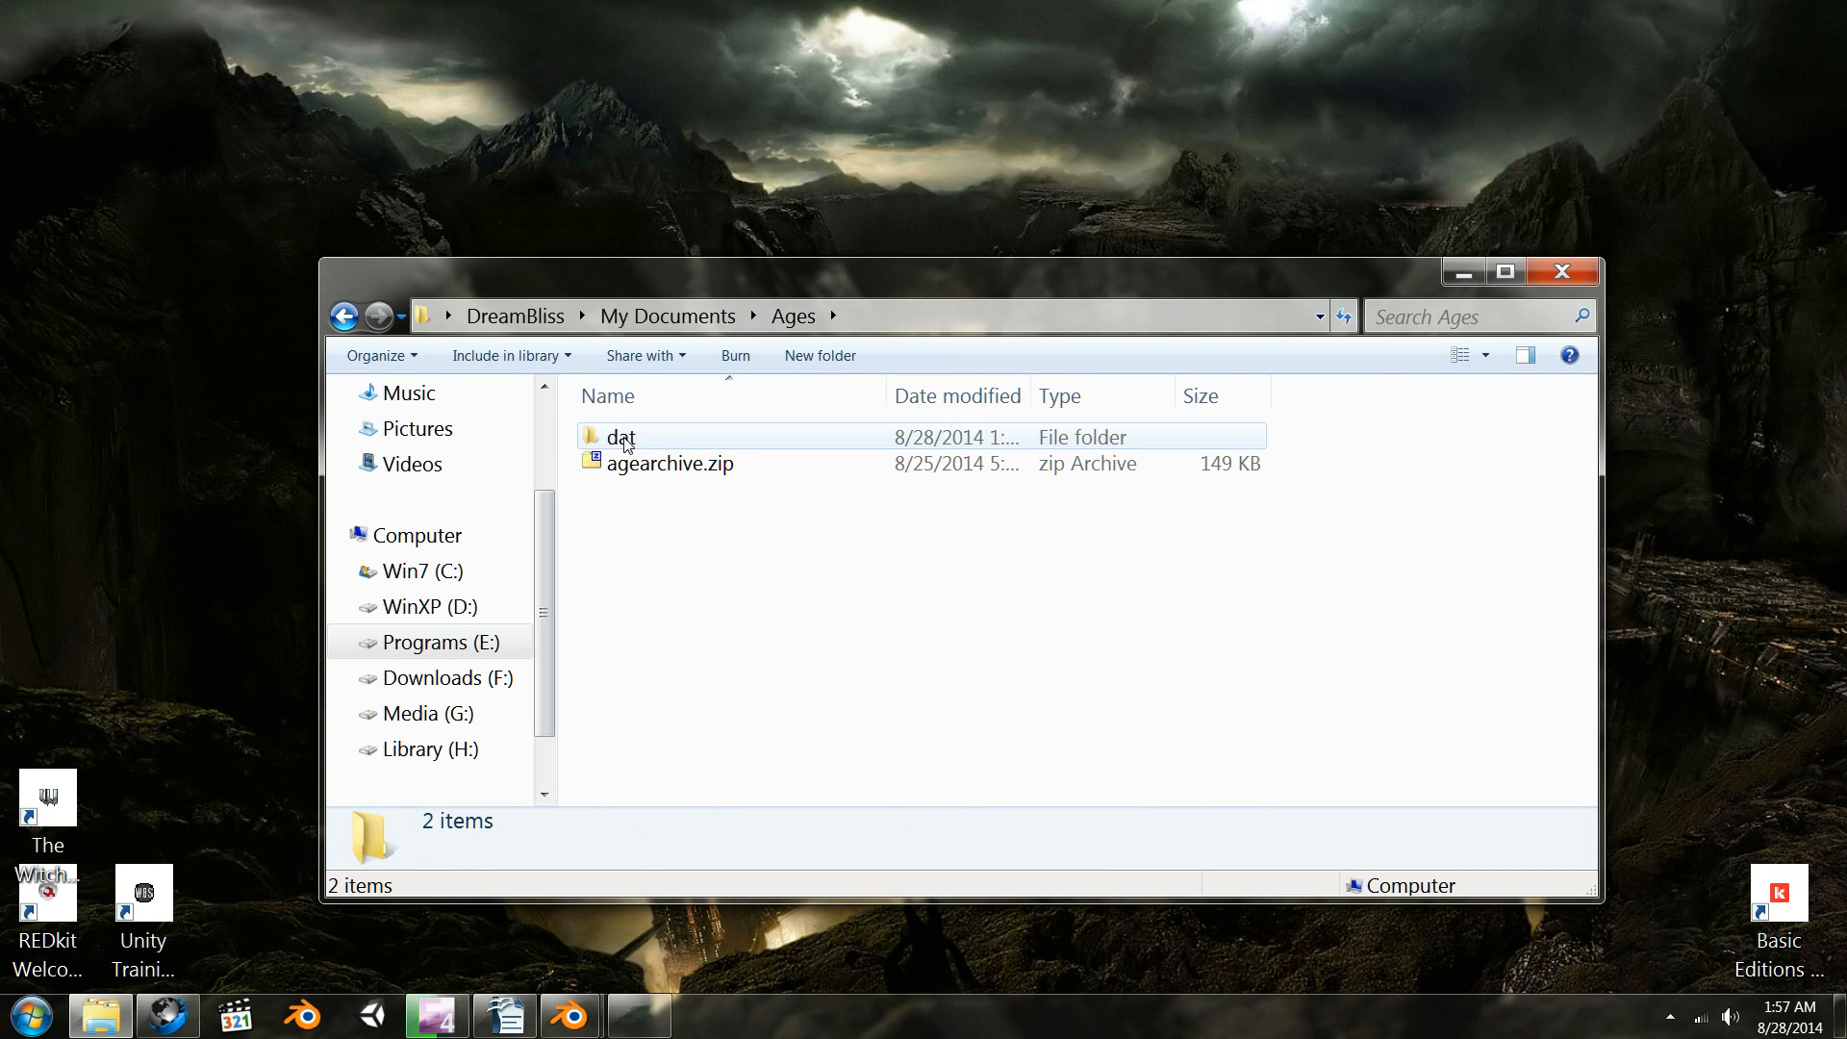
pyautogui.doubleClick(624, 435)
pyautogui.hotkey('ctrl', 'v')
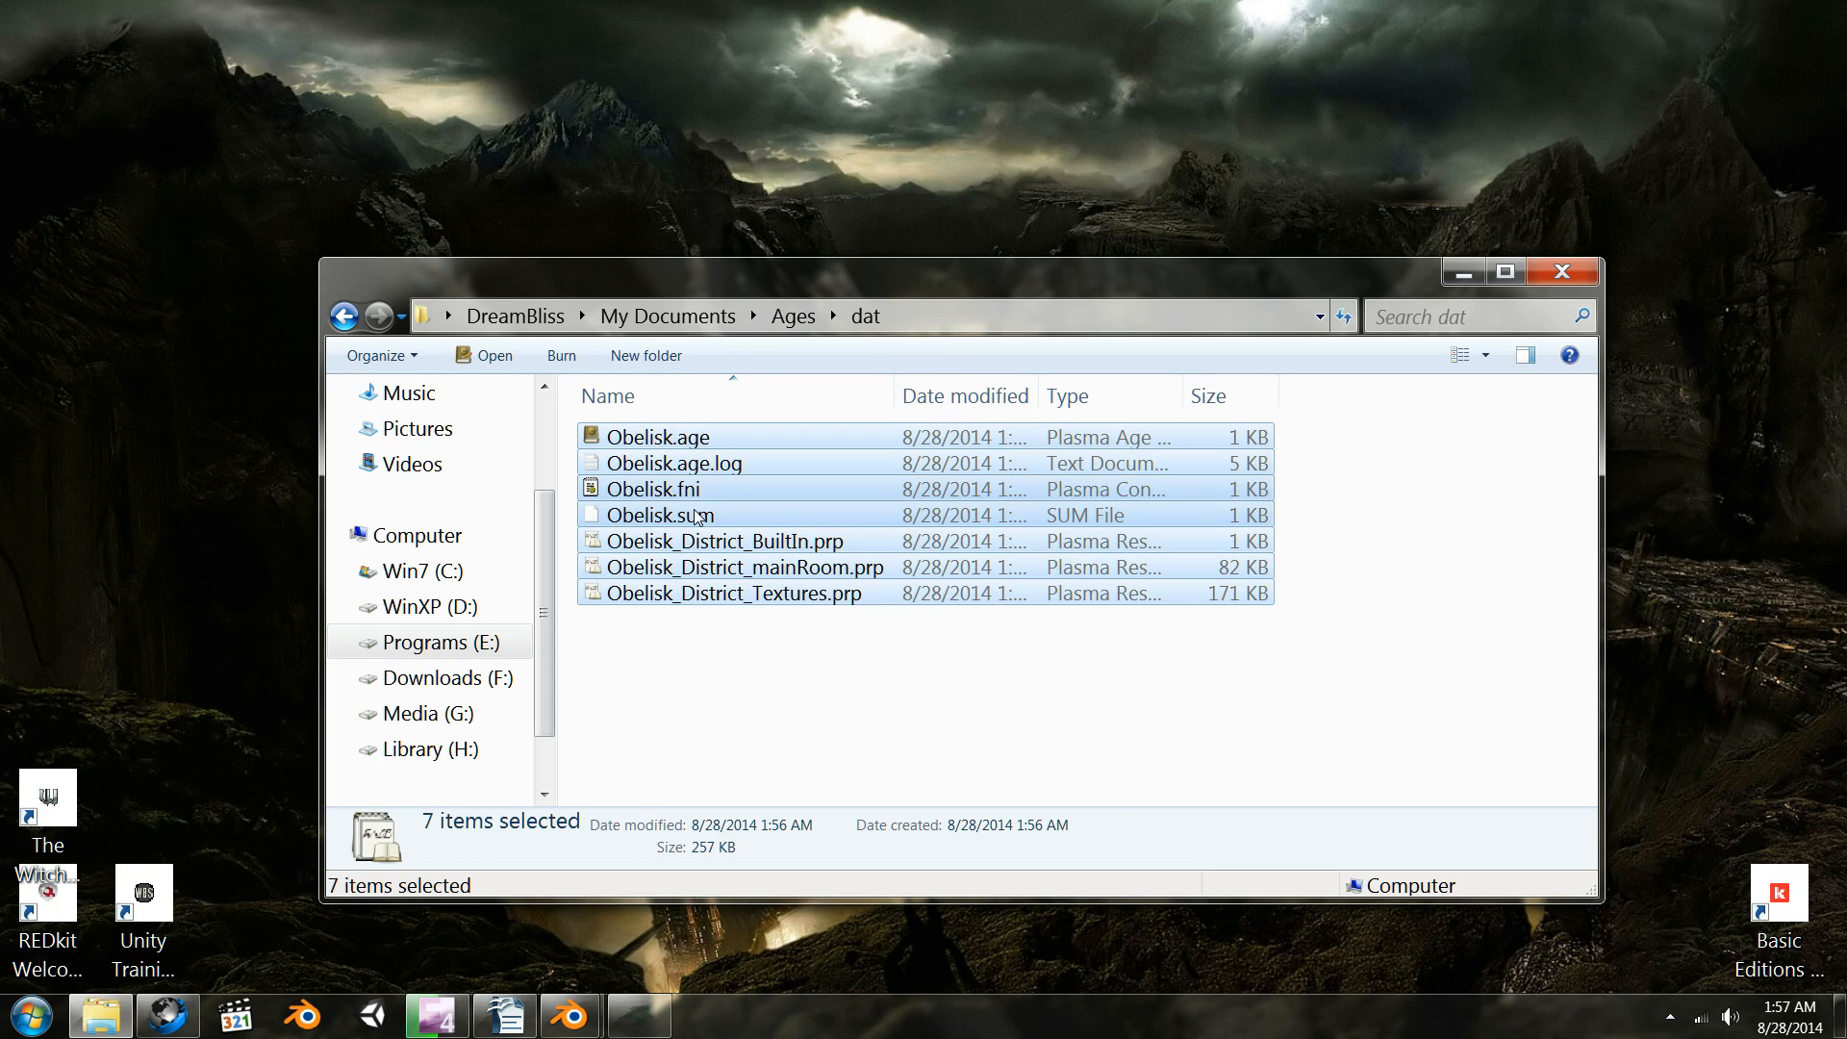
pyautogui.click(738, 695)
pyautogui.click(630, 443)
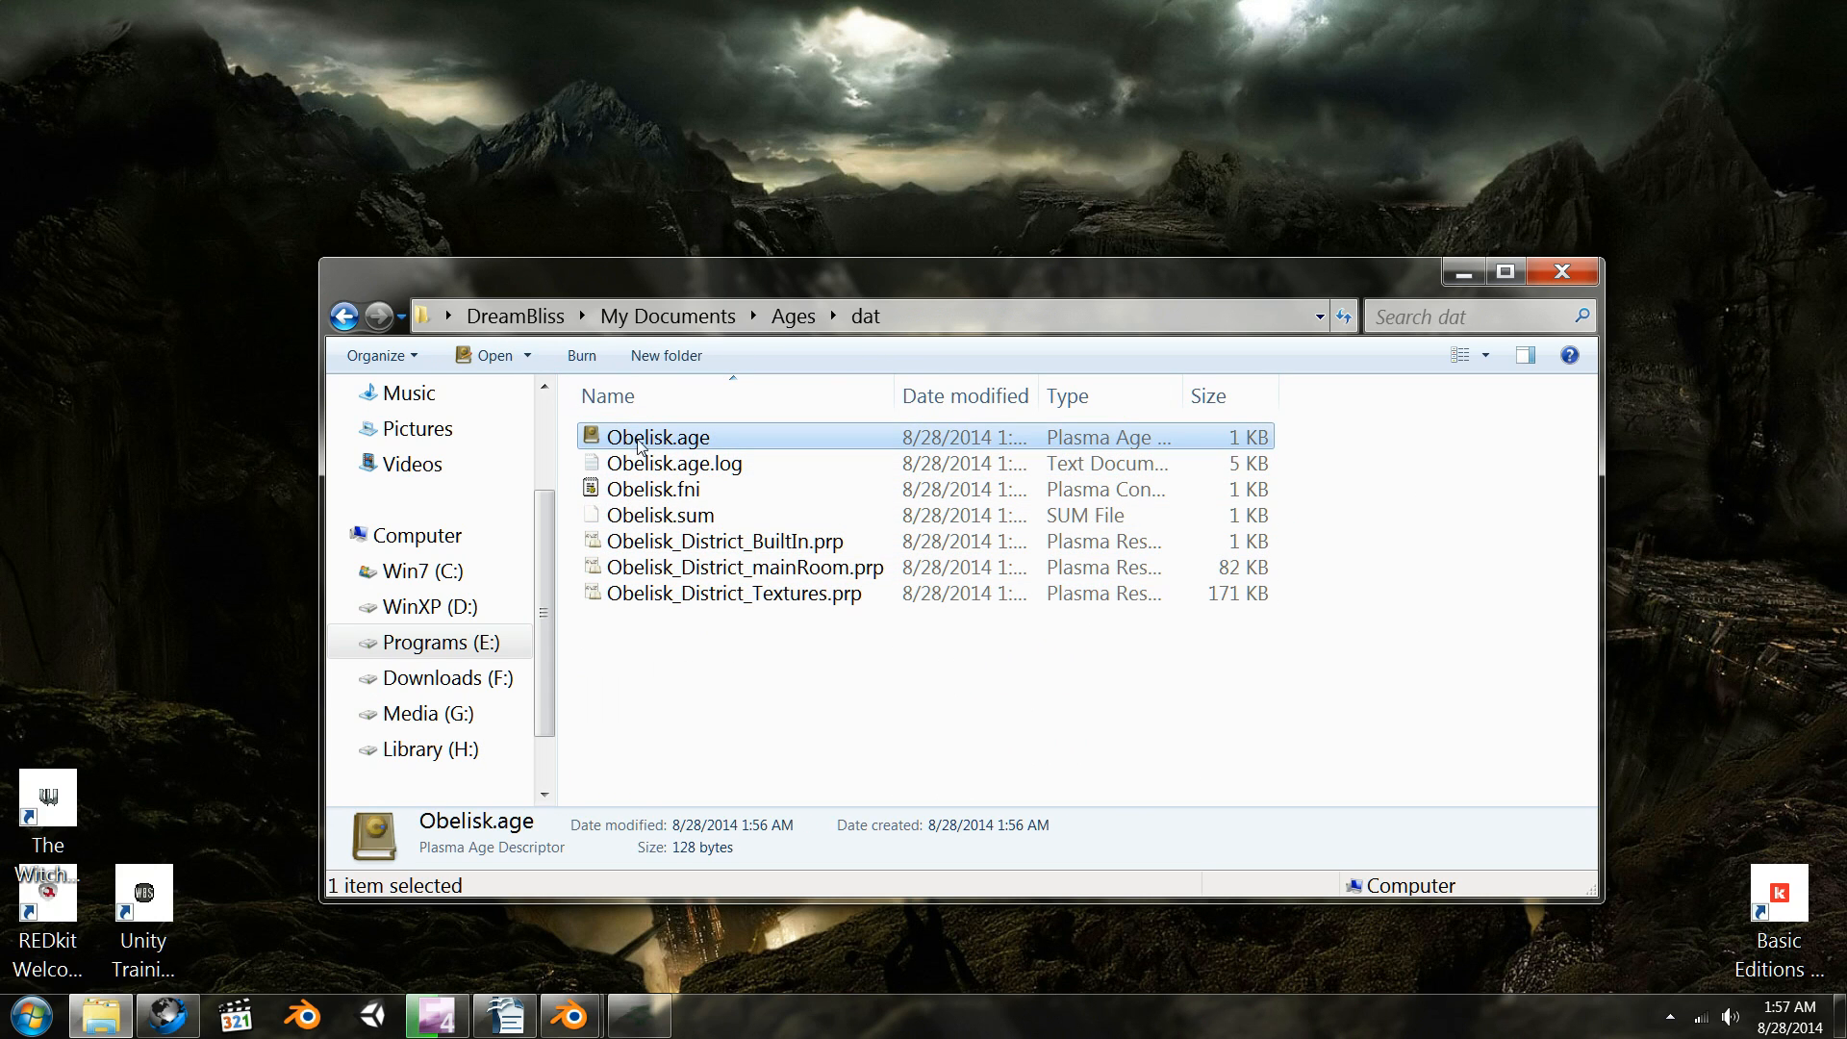
# - Copy the name Obelisk from the Obelisk.age file and paste it as the age to convert in Drizzle
pyautogui.click(639, 443)
pyautogui.rightClick(639, 441)
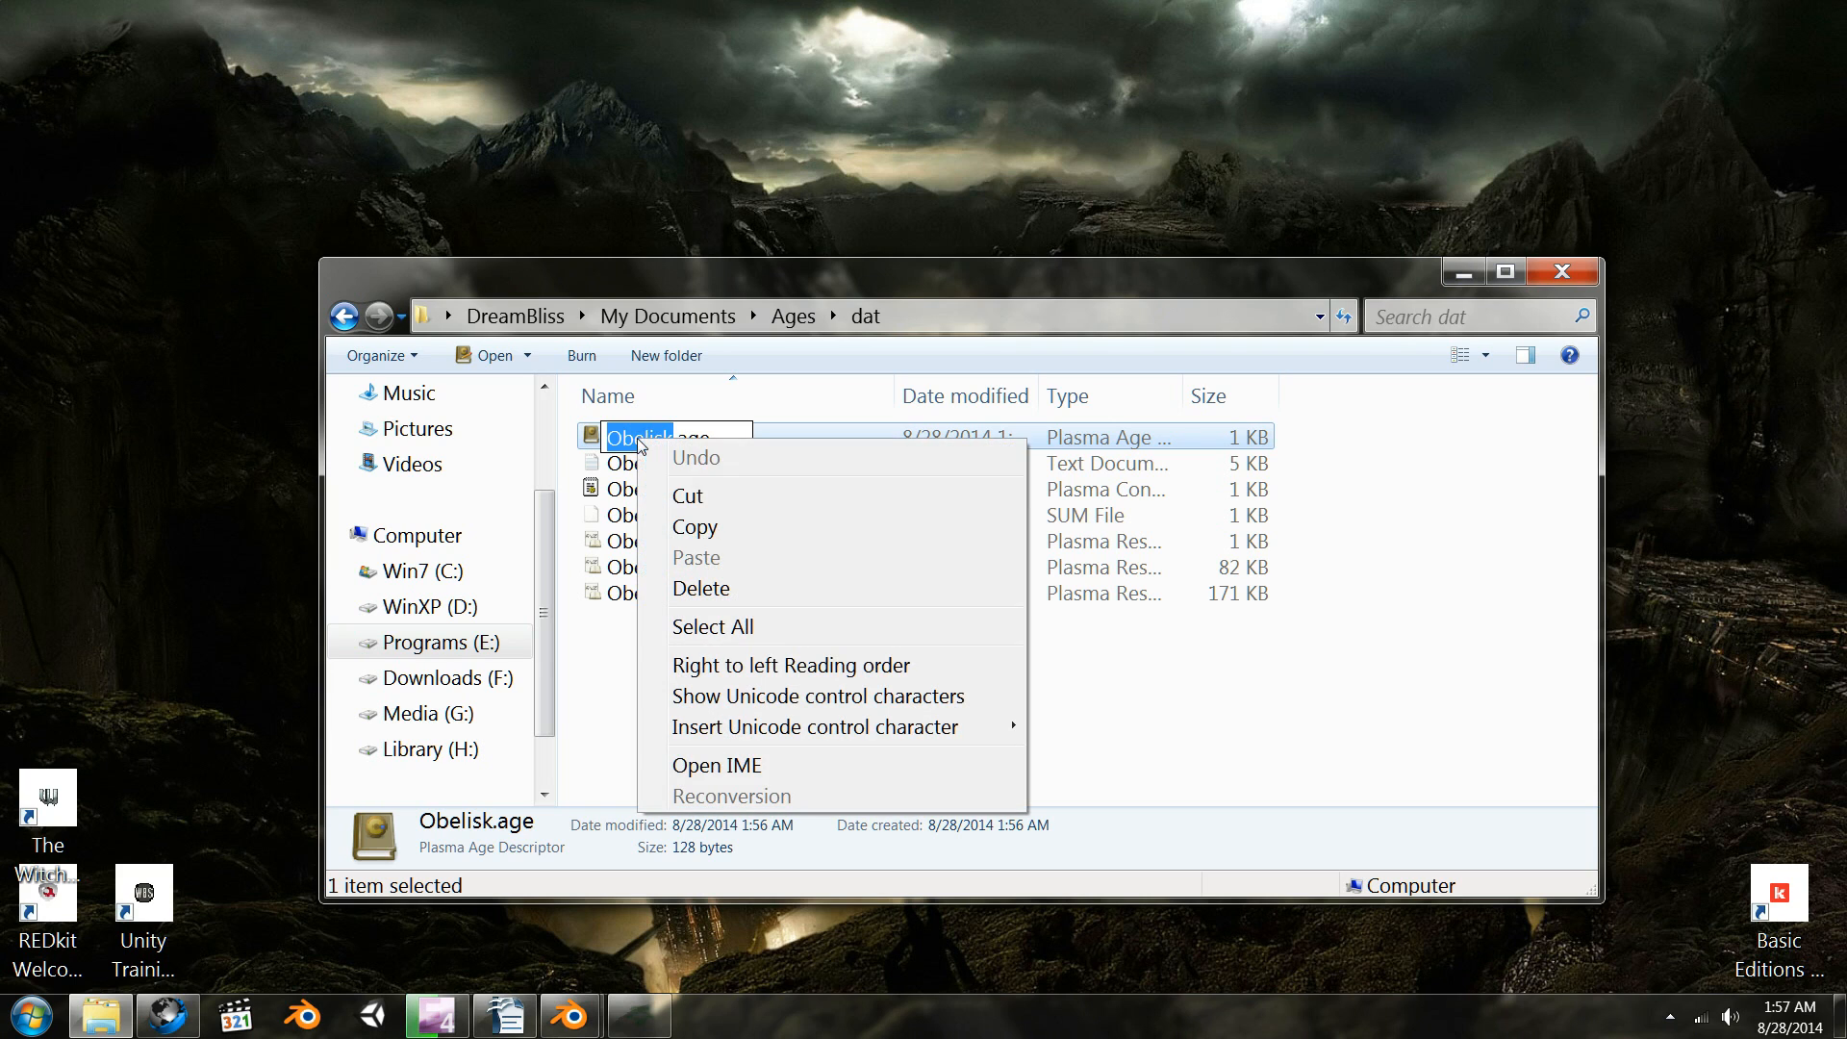
pyautogui.click(719, 531)
pyautogui.click(630, 1024)
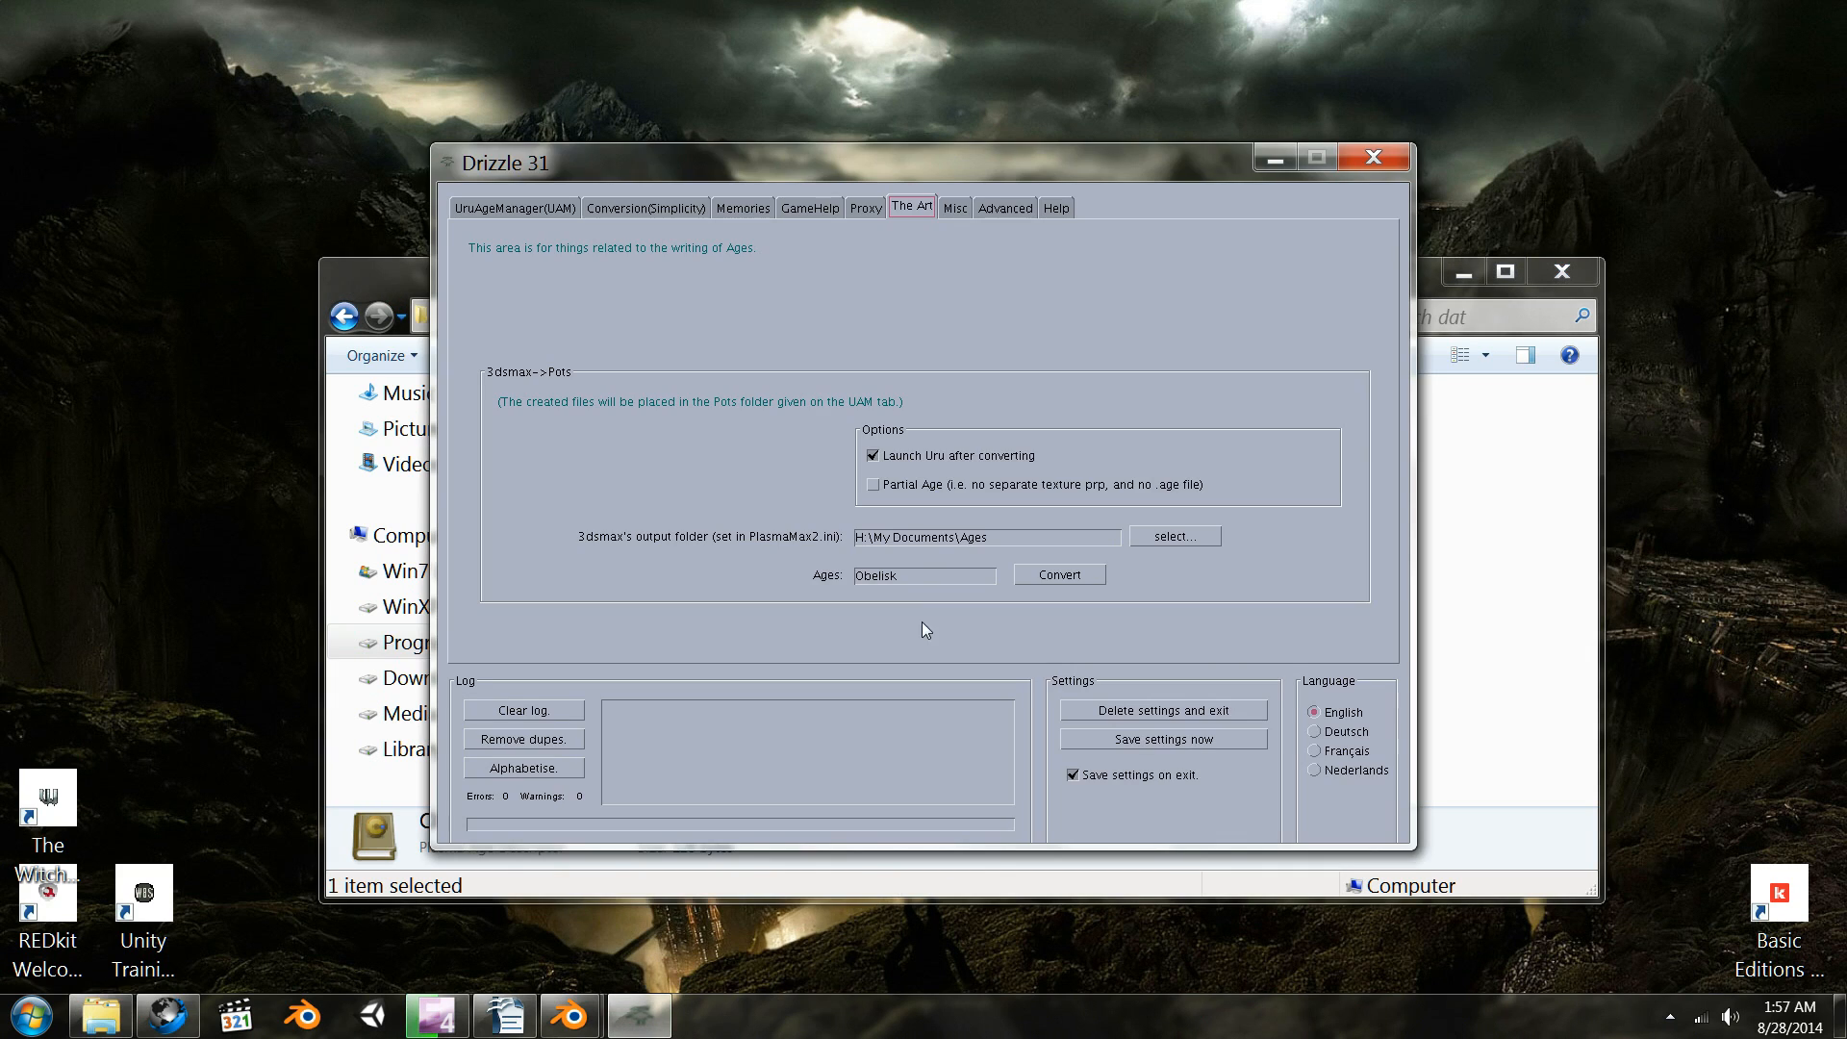
pyautogui.click(856, 573)
pyautogui.moveTo(917, 577); pyautogui.dragTo(708, 559)
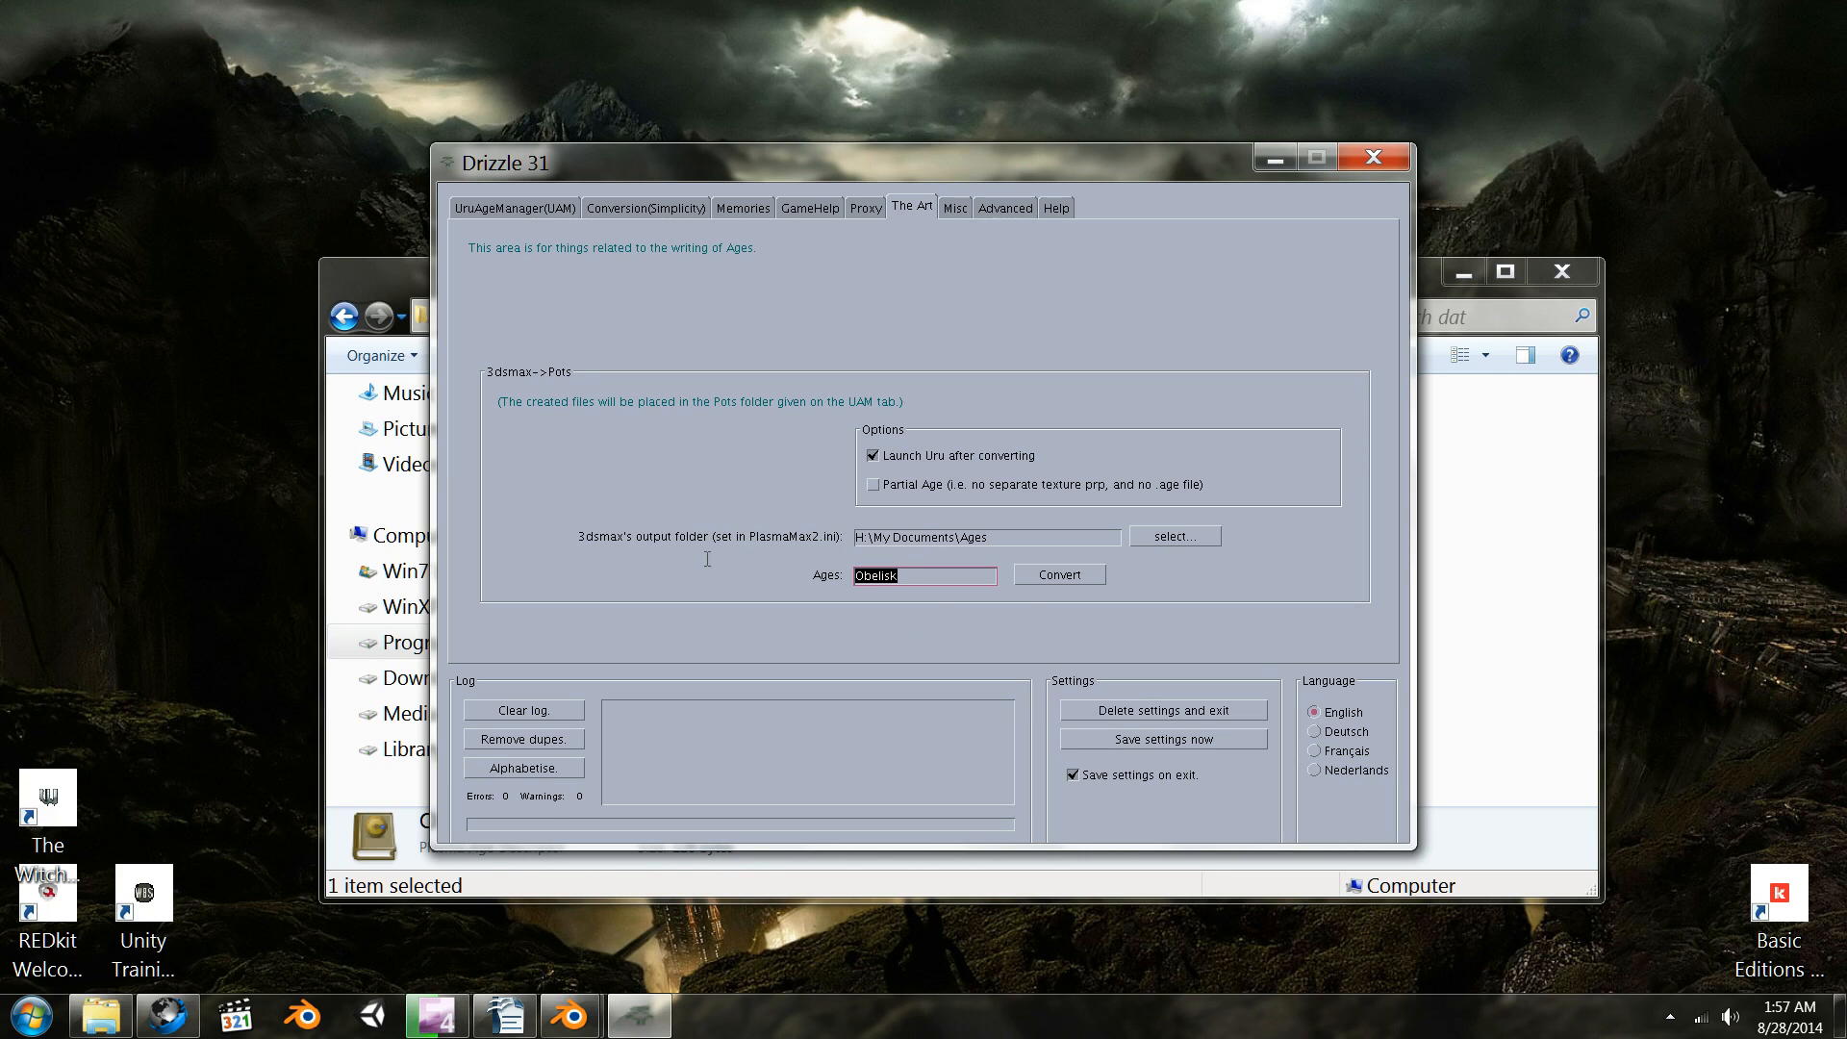
pyautogui.hotkey('ctrl', 'v')
# - Convert the Obelisk age with Drizzle and check the end of the conversion log
pyautogui.click(1072, 570)
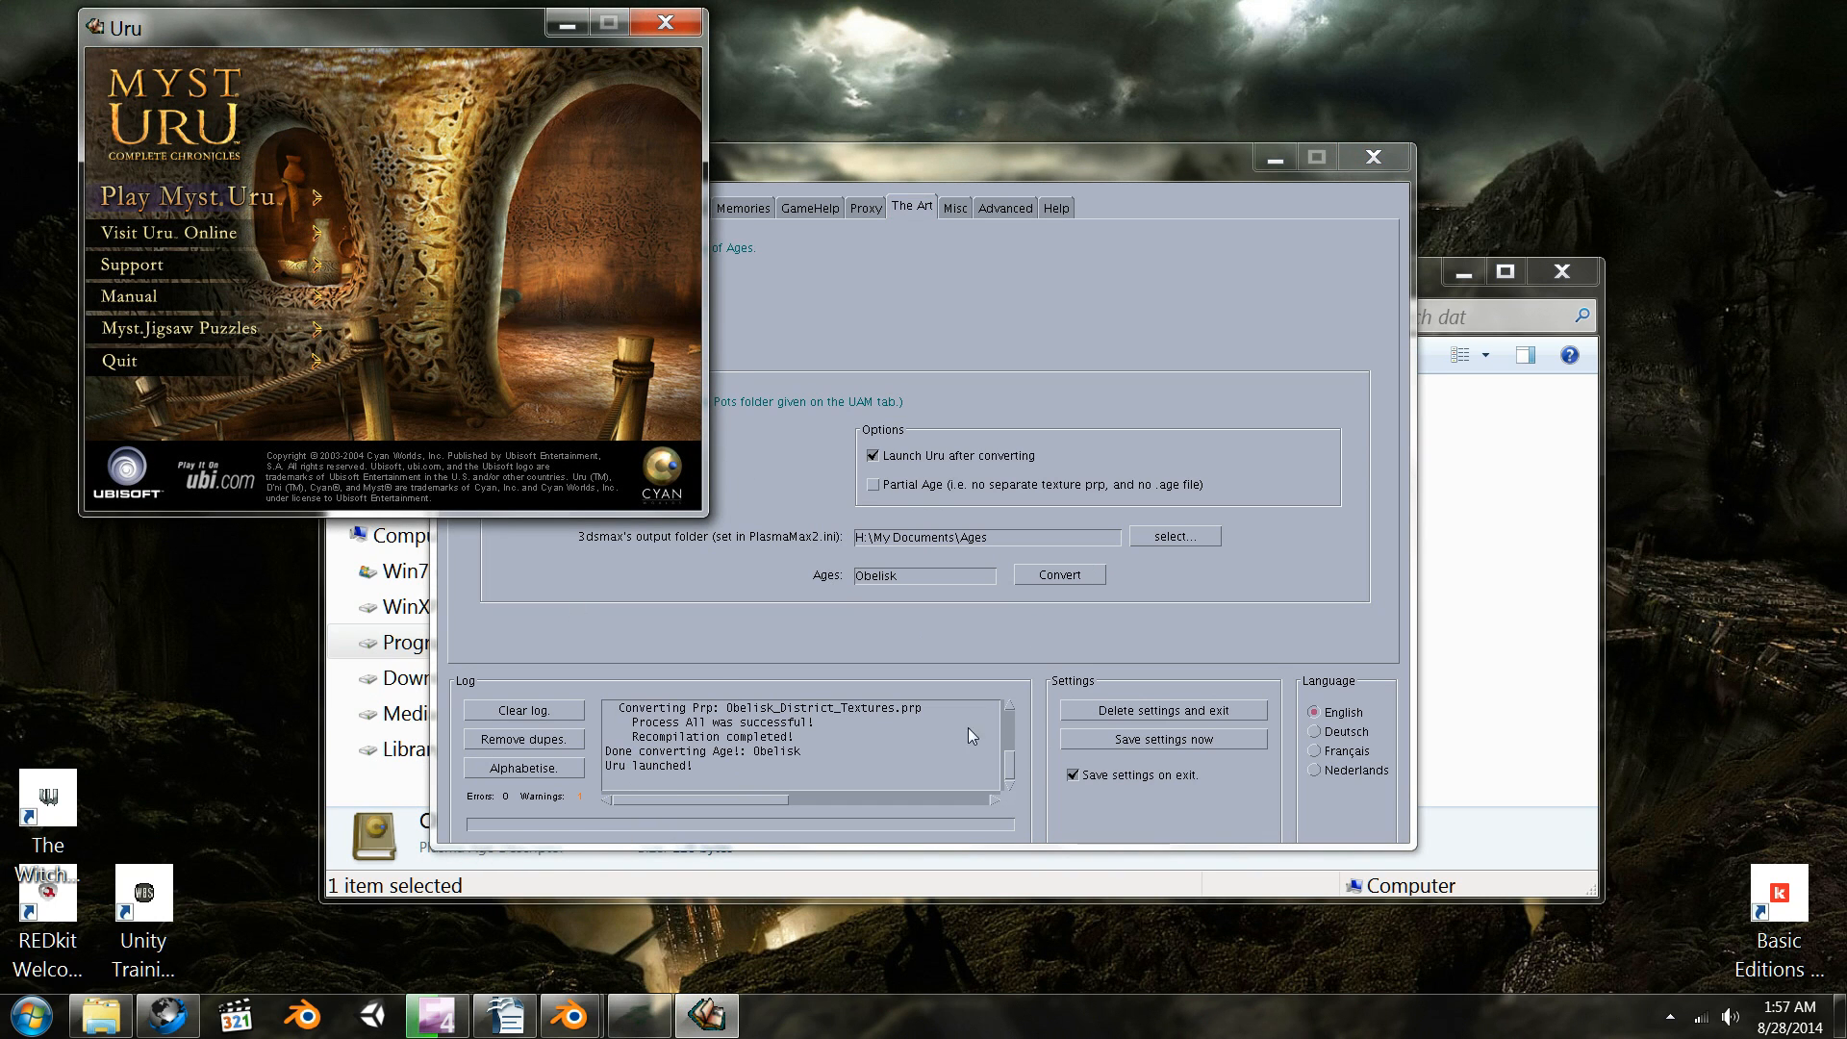
pyautogui.click(1011, 757)
pyautogui.scroll(-3, 1010, 756)
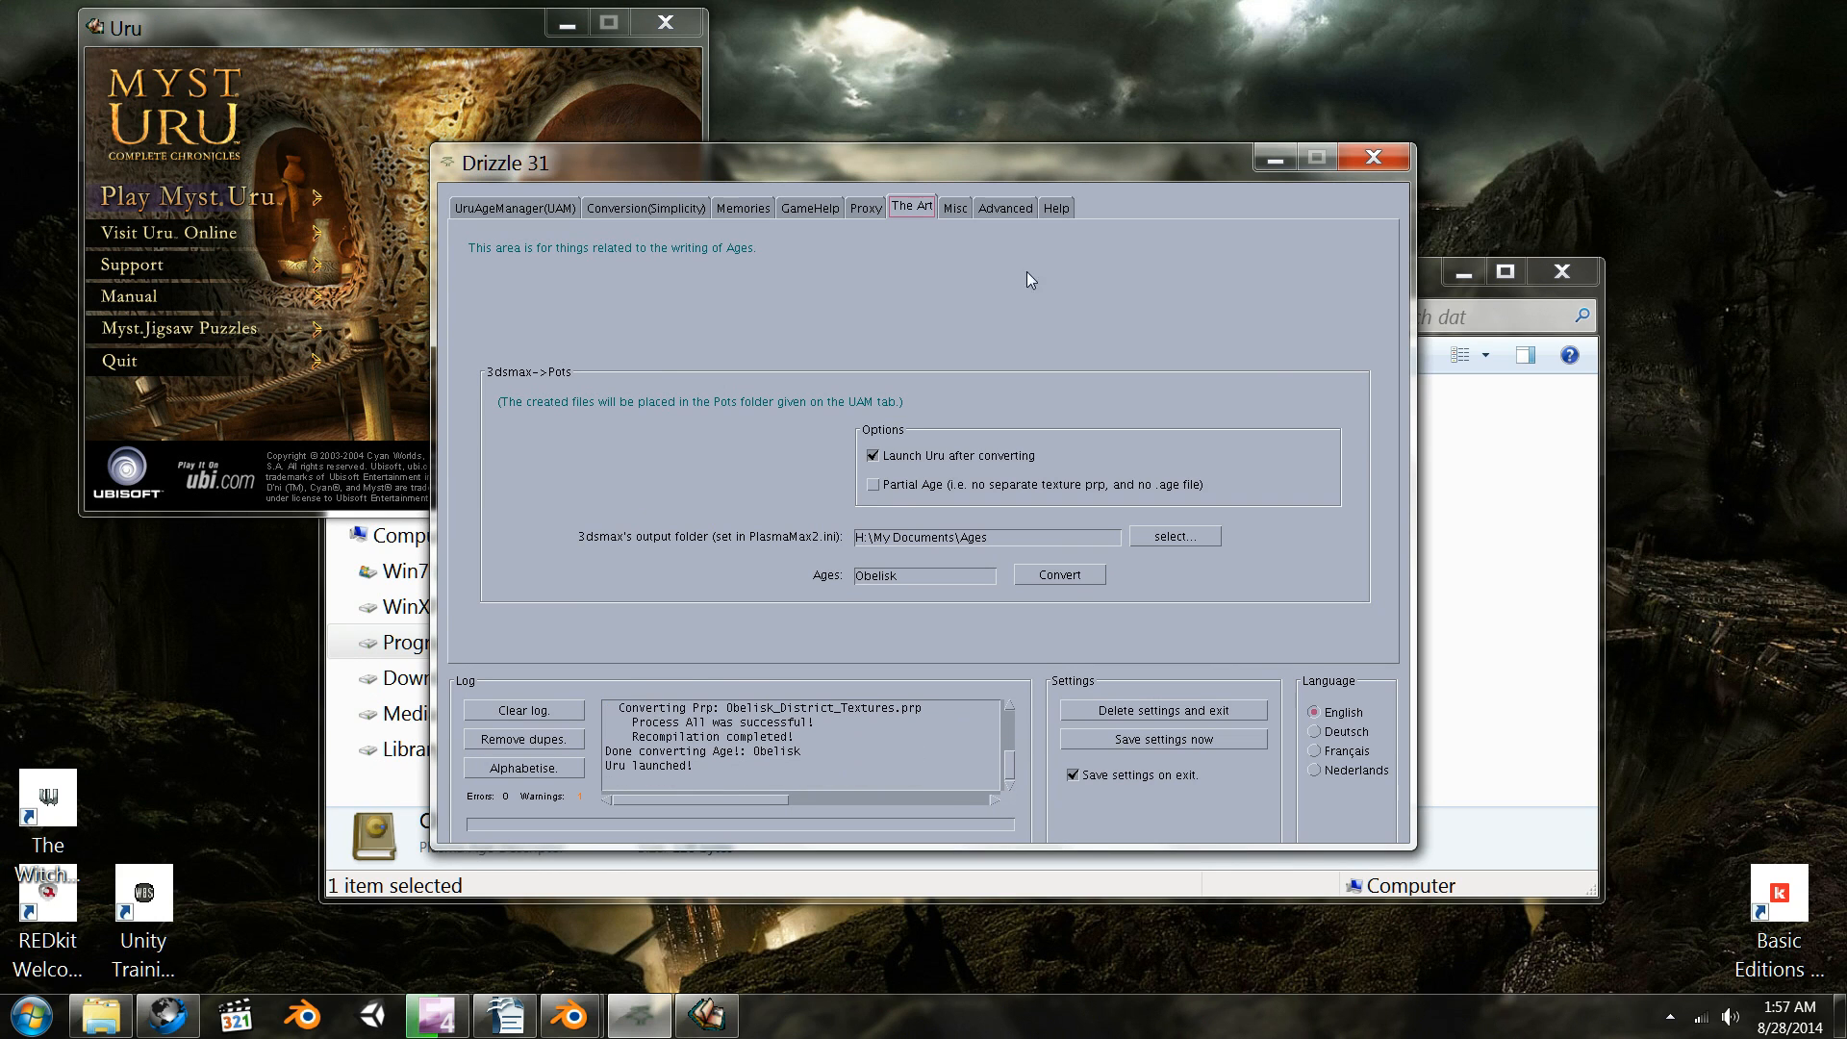
# - Review the Part 8 notes on setting up Drizzle and visiting the age in the Blender Age Builders document in OpenOffice Writer
pyautogui.click(505, 1015)
pyautogui.scroll(-5, 642, 620)
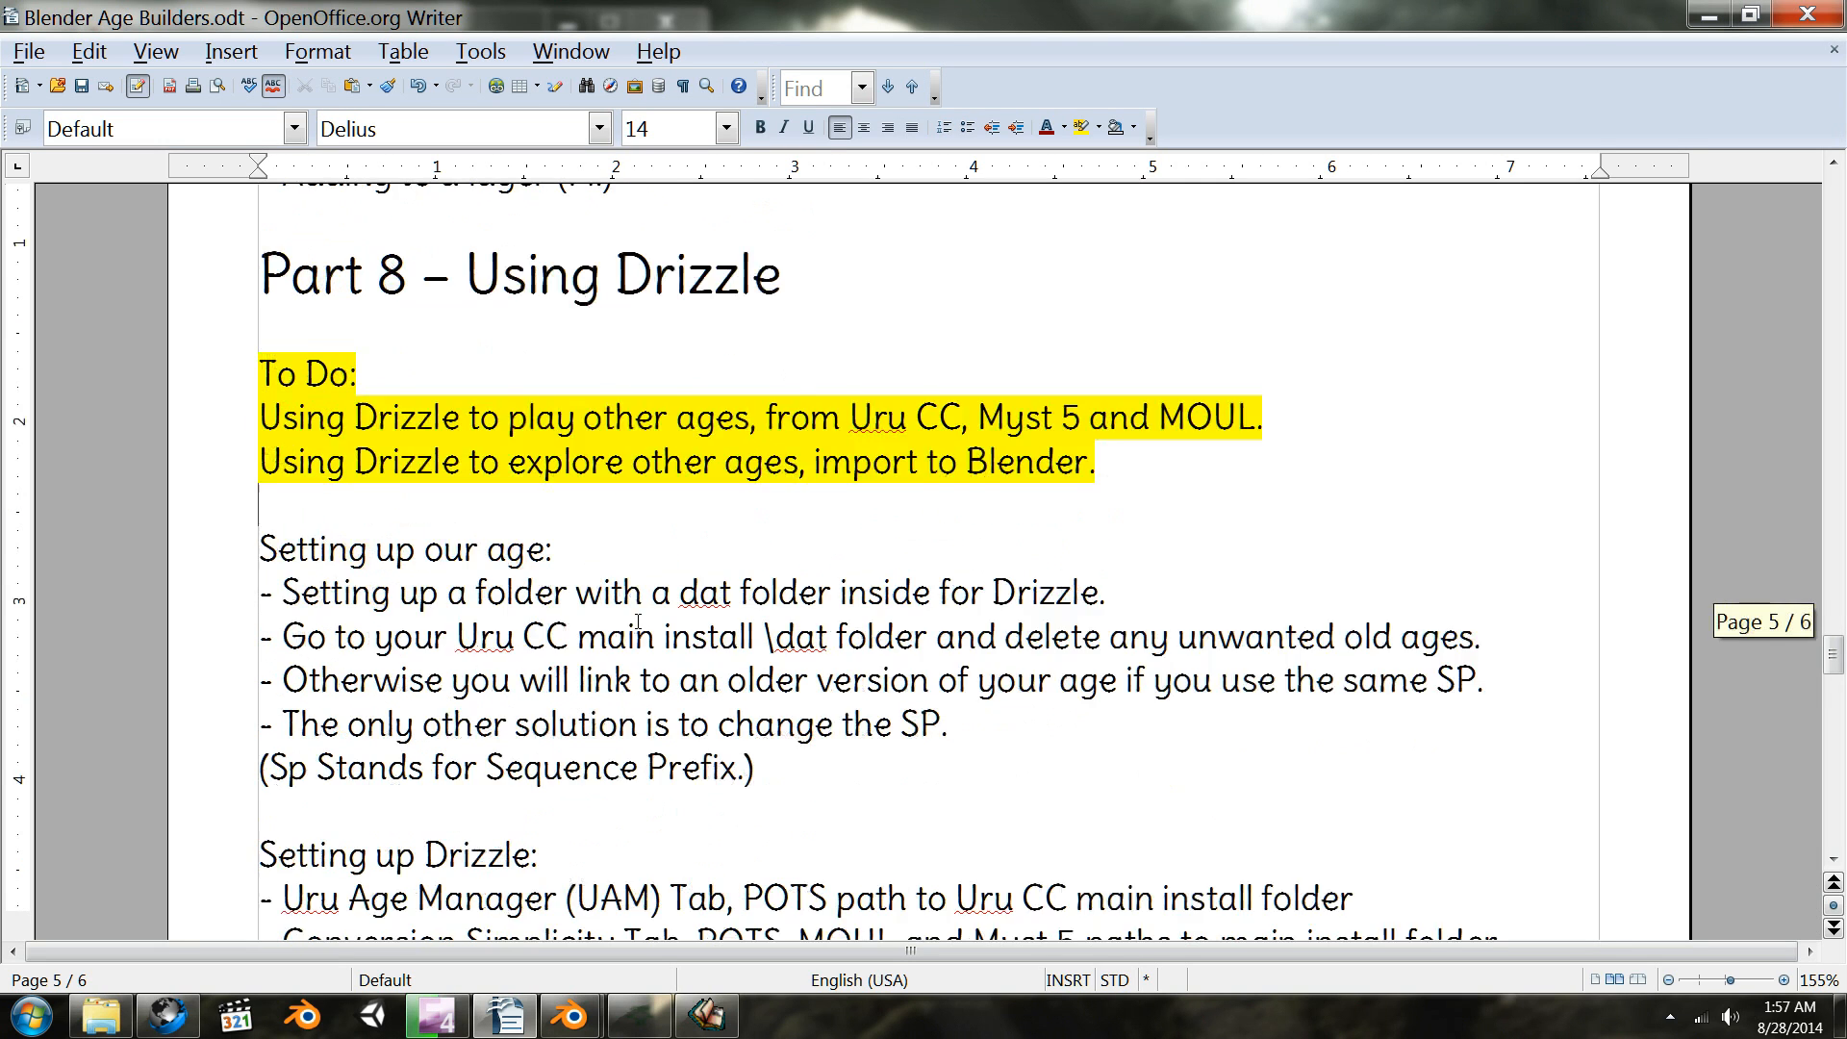
pyautogui.scroll(-2, 639, 619)
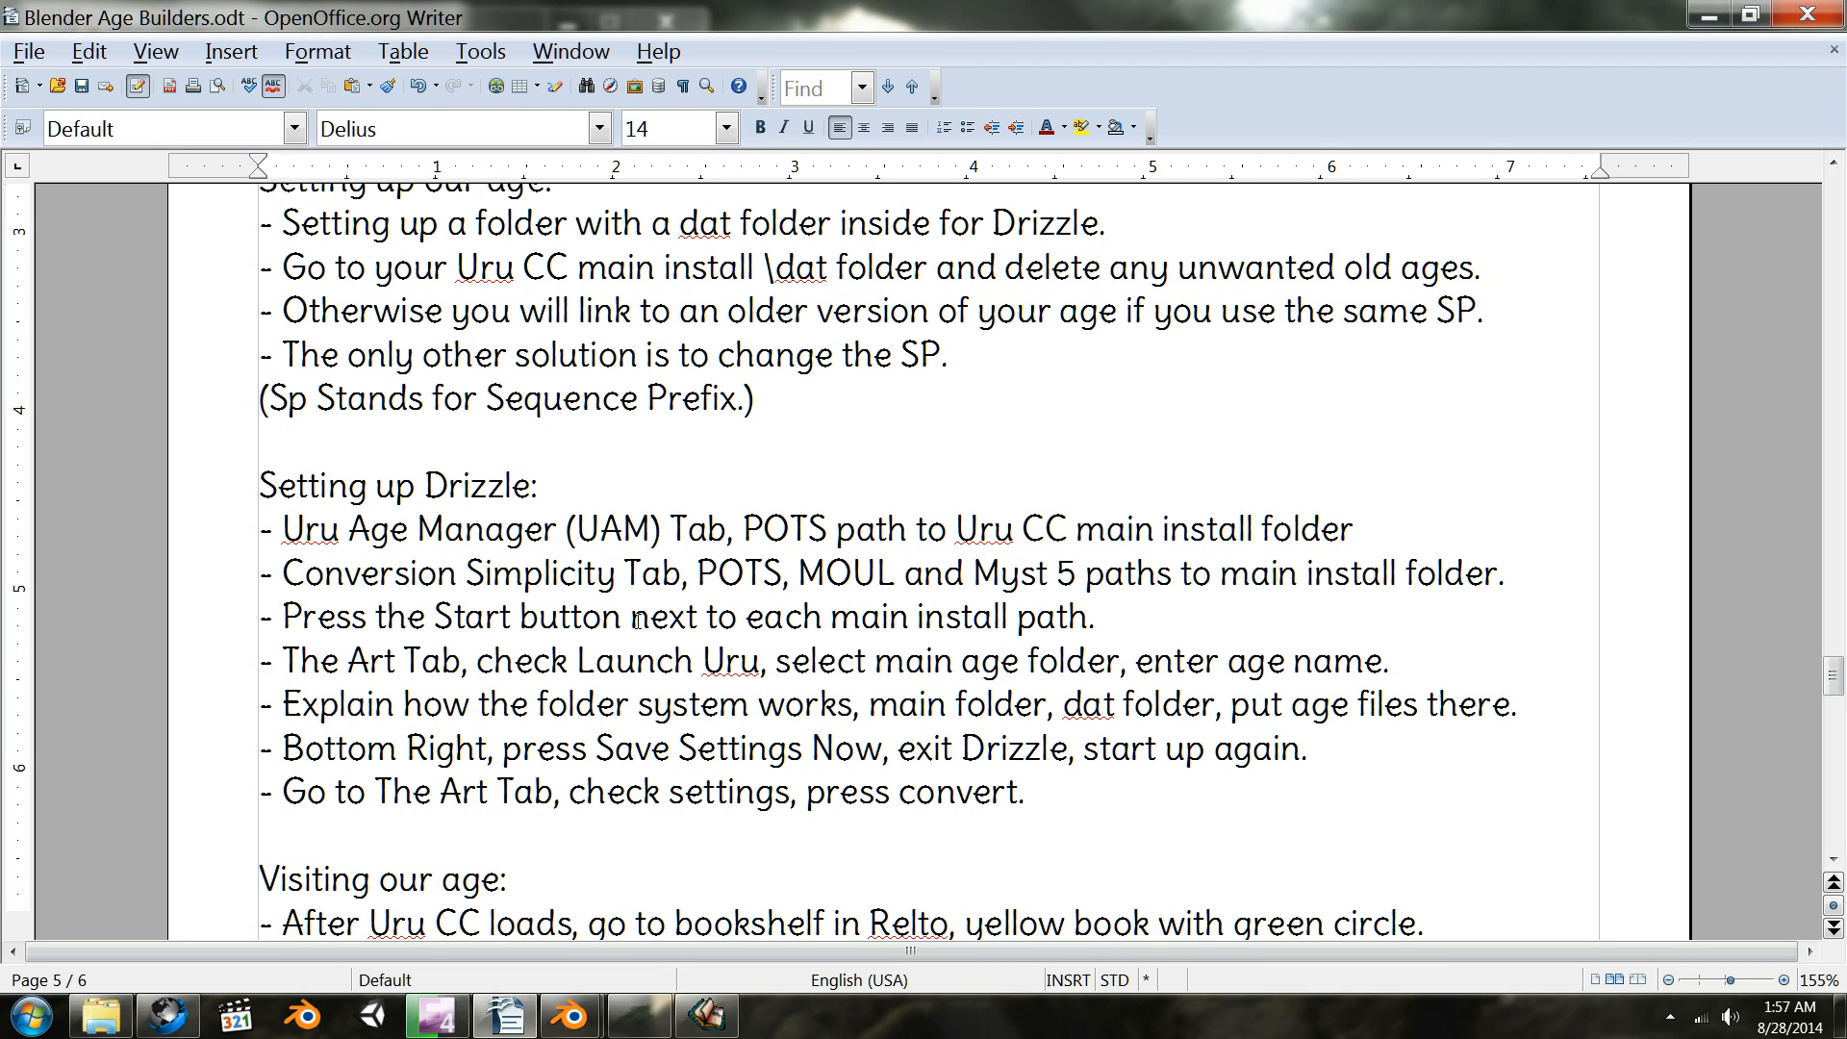
pyautogui.scroll(-2, 638, 620)
pyautogui.scroll(-2, 638, 619)
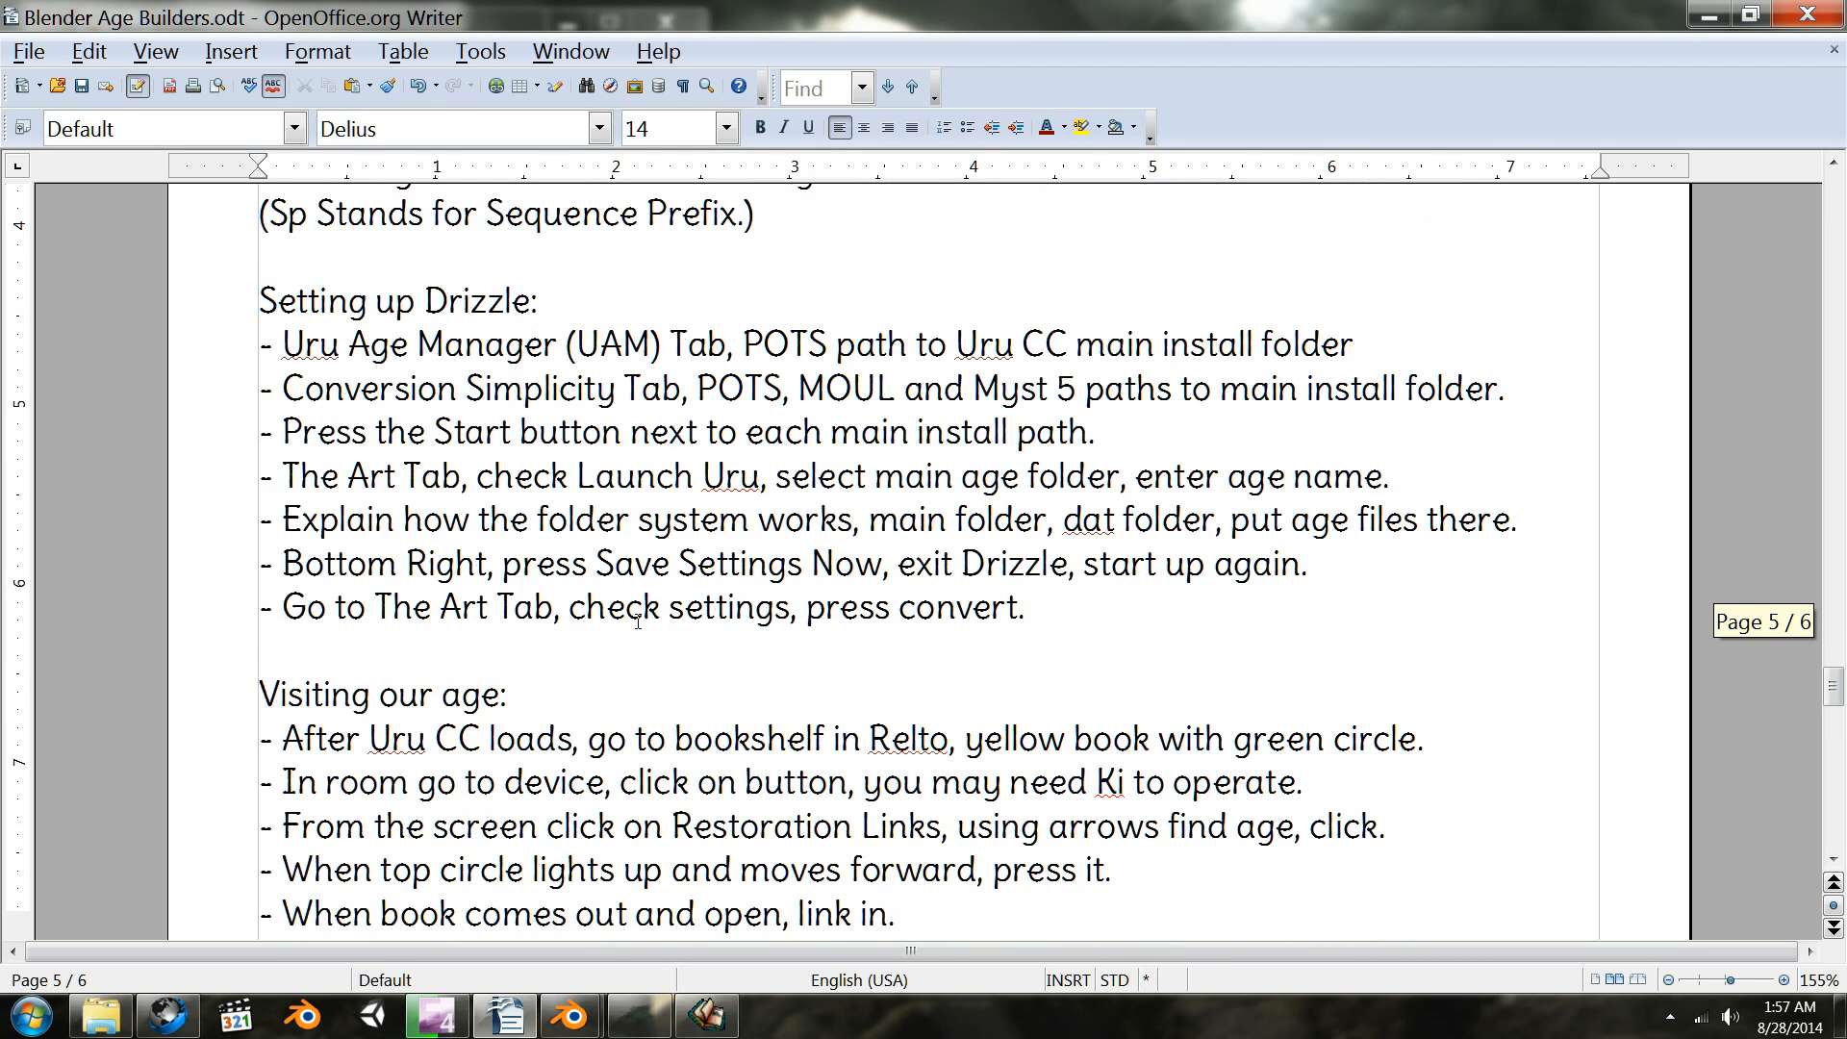
pyautogui.scroll(-2, 638, 622)
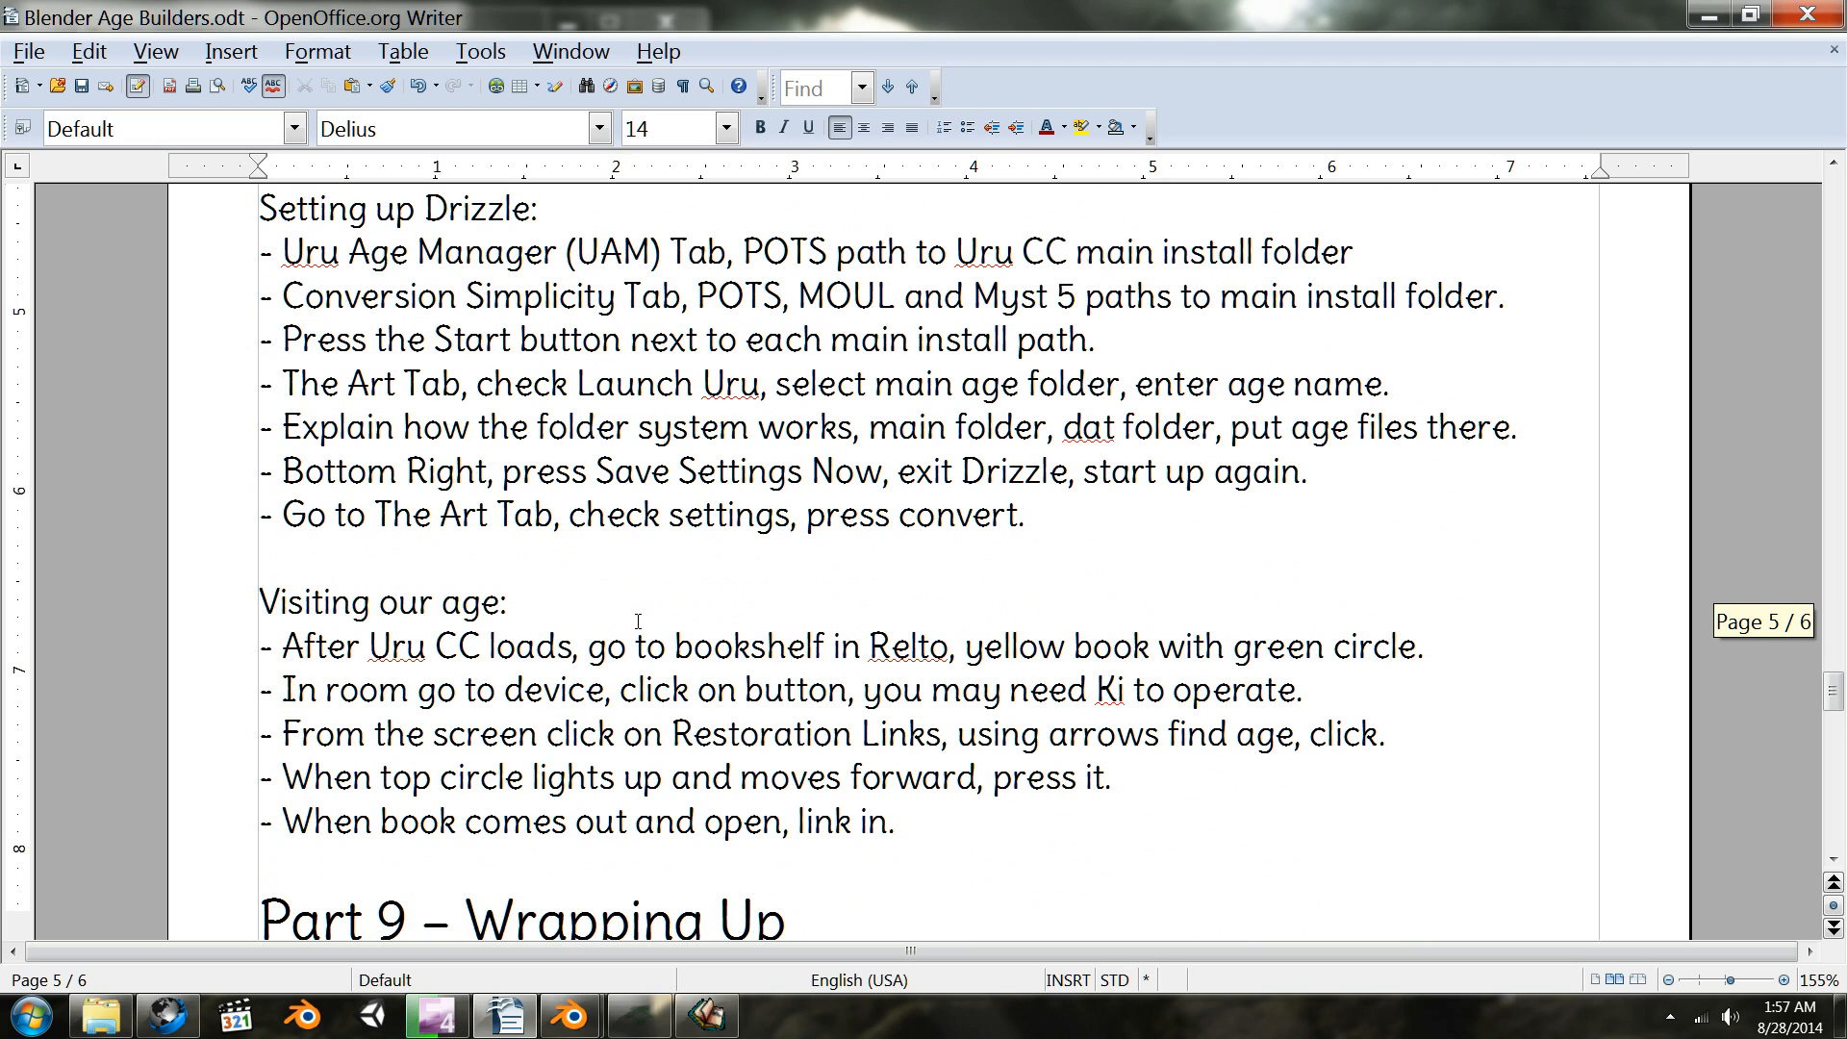
pyautogui.scroll(-2, 638, 622)
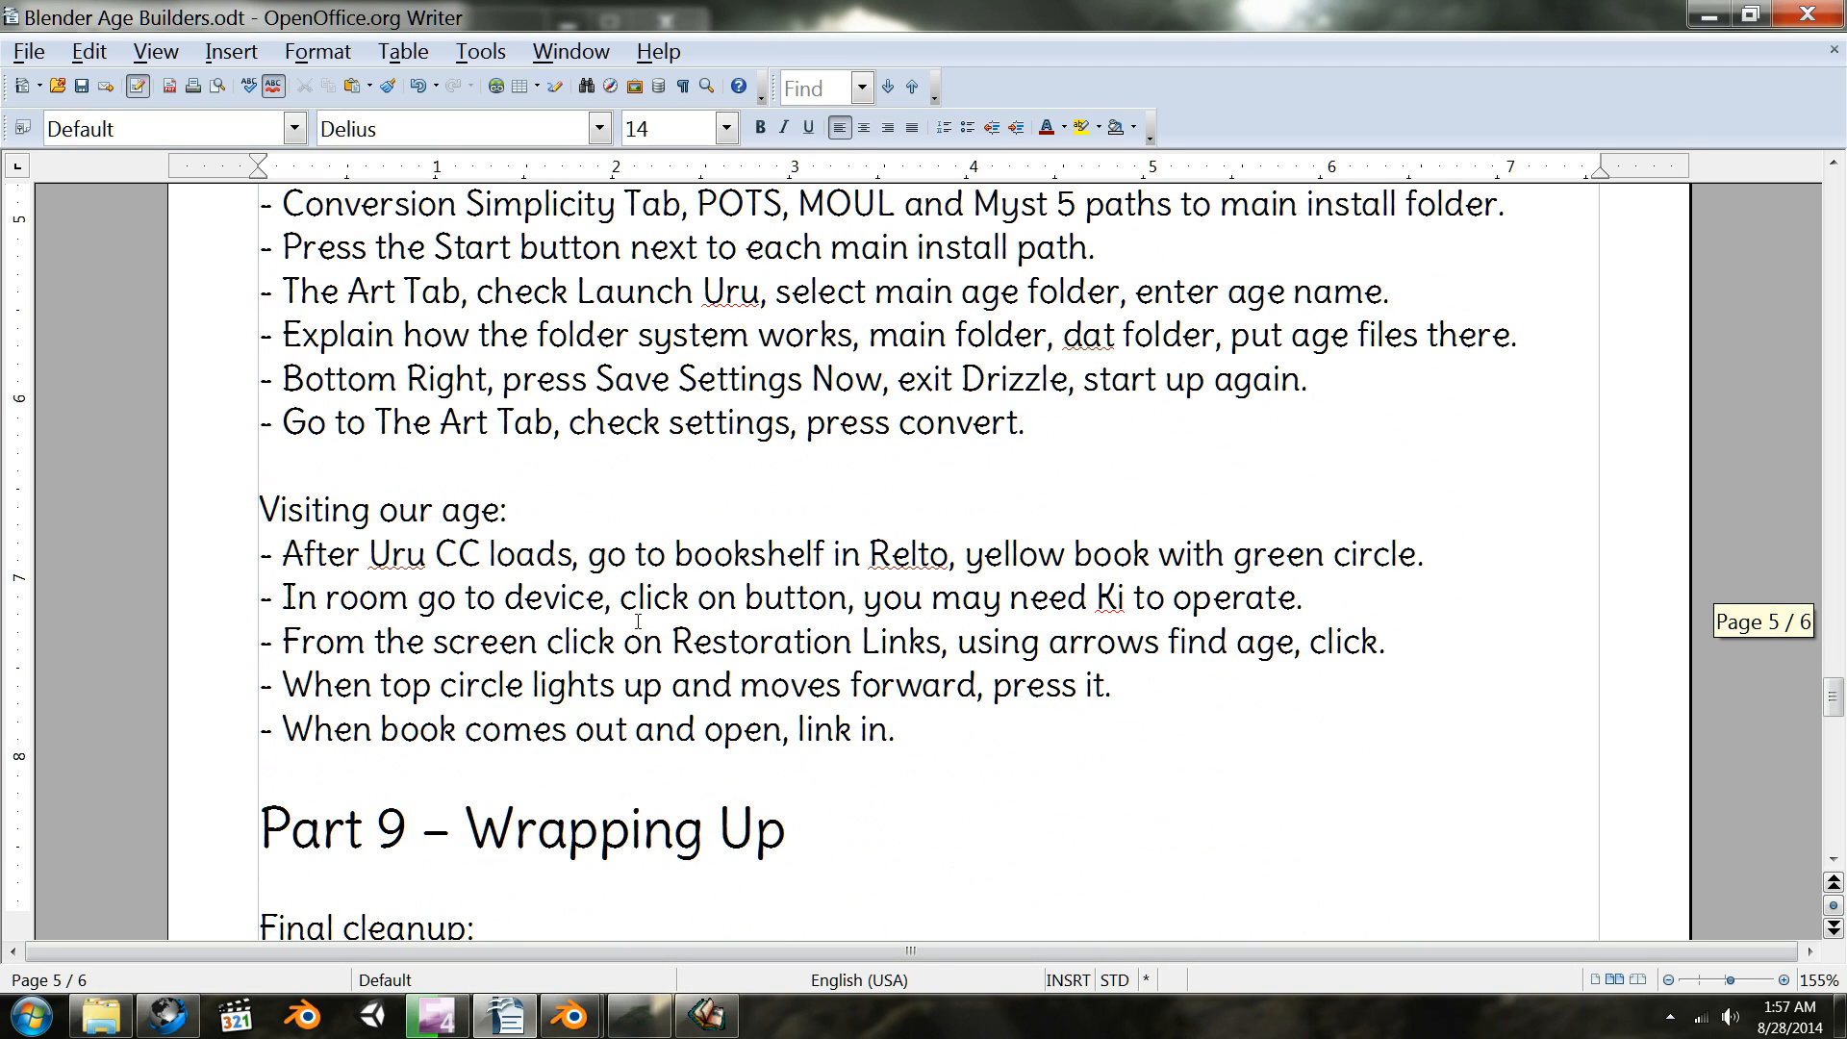
pyautogui.scroll(-3, 638, 622)
pyautogui.scroll(20, 638, 621)
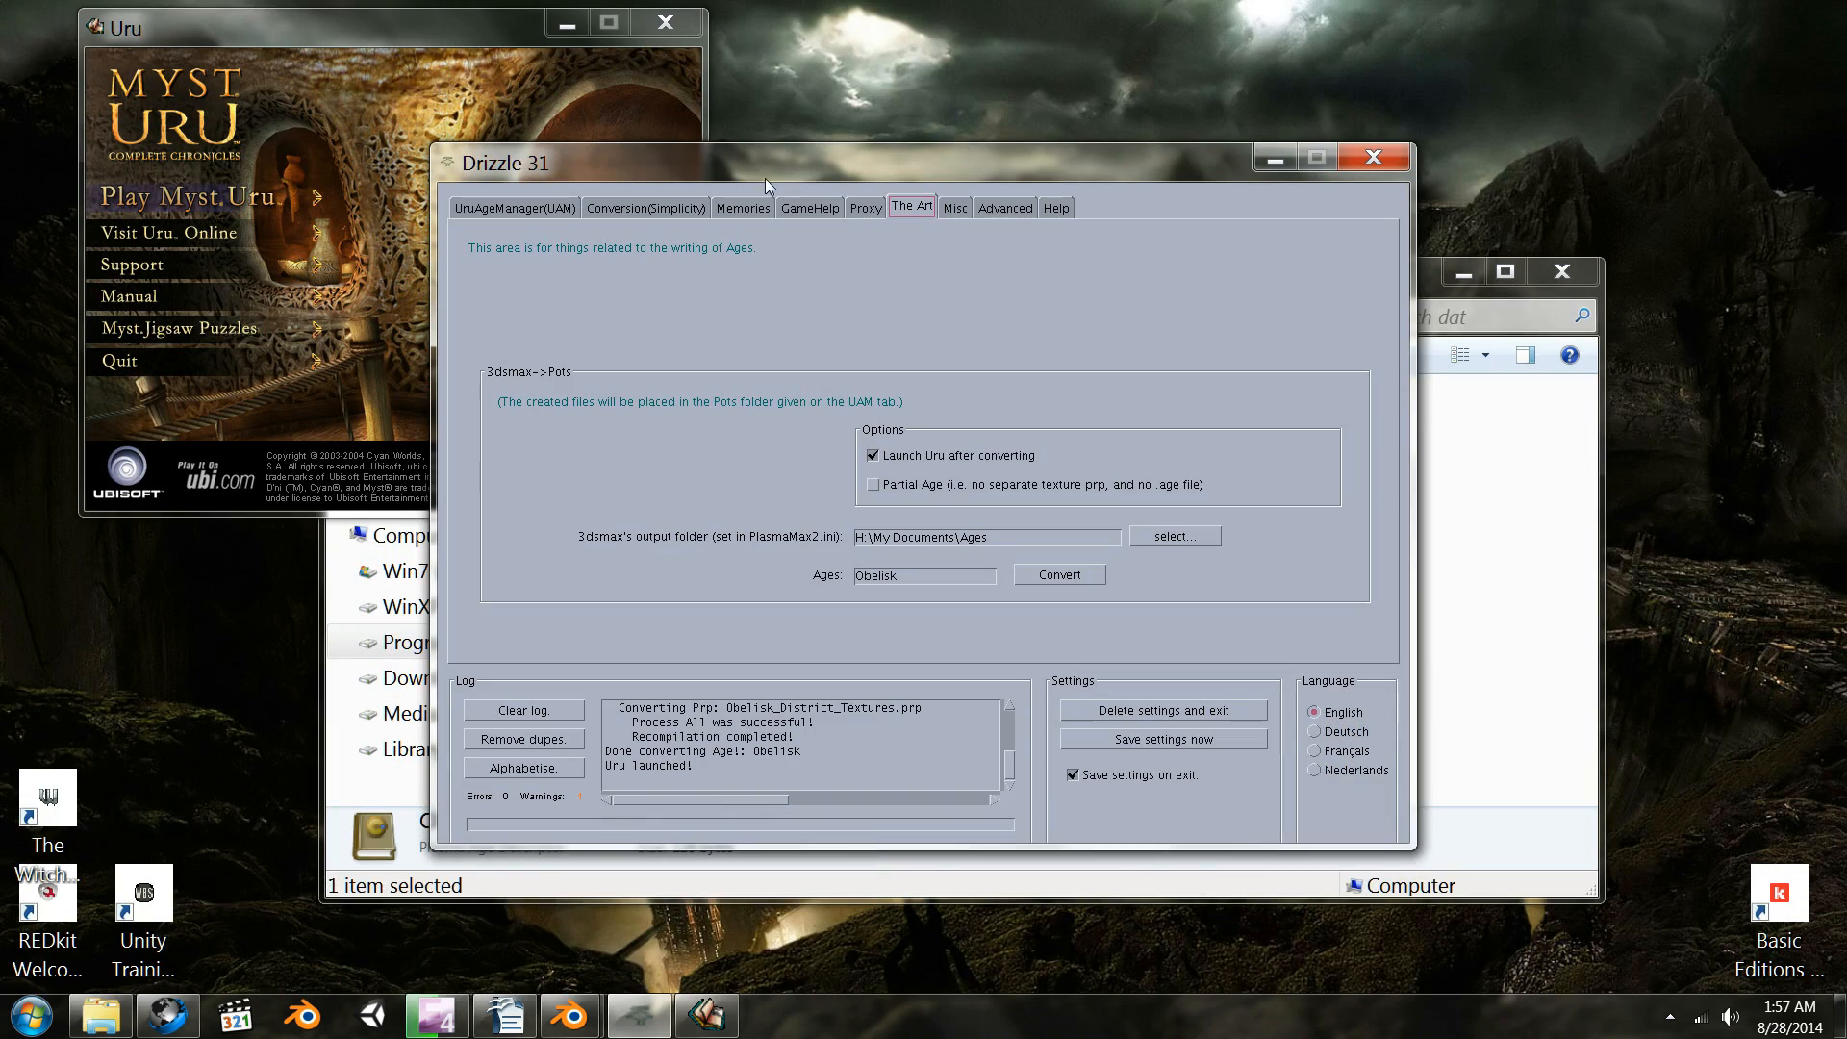
# - Switch to the Uru launcher, choose to play Myst Uru, and start the game with the preselected player in Uru Setup
pyautogui.click(326, 35)
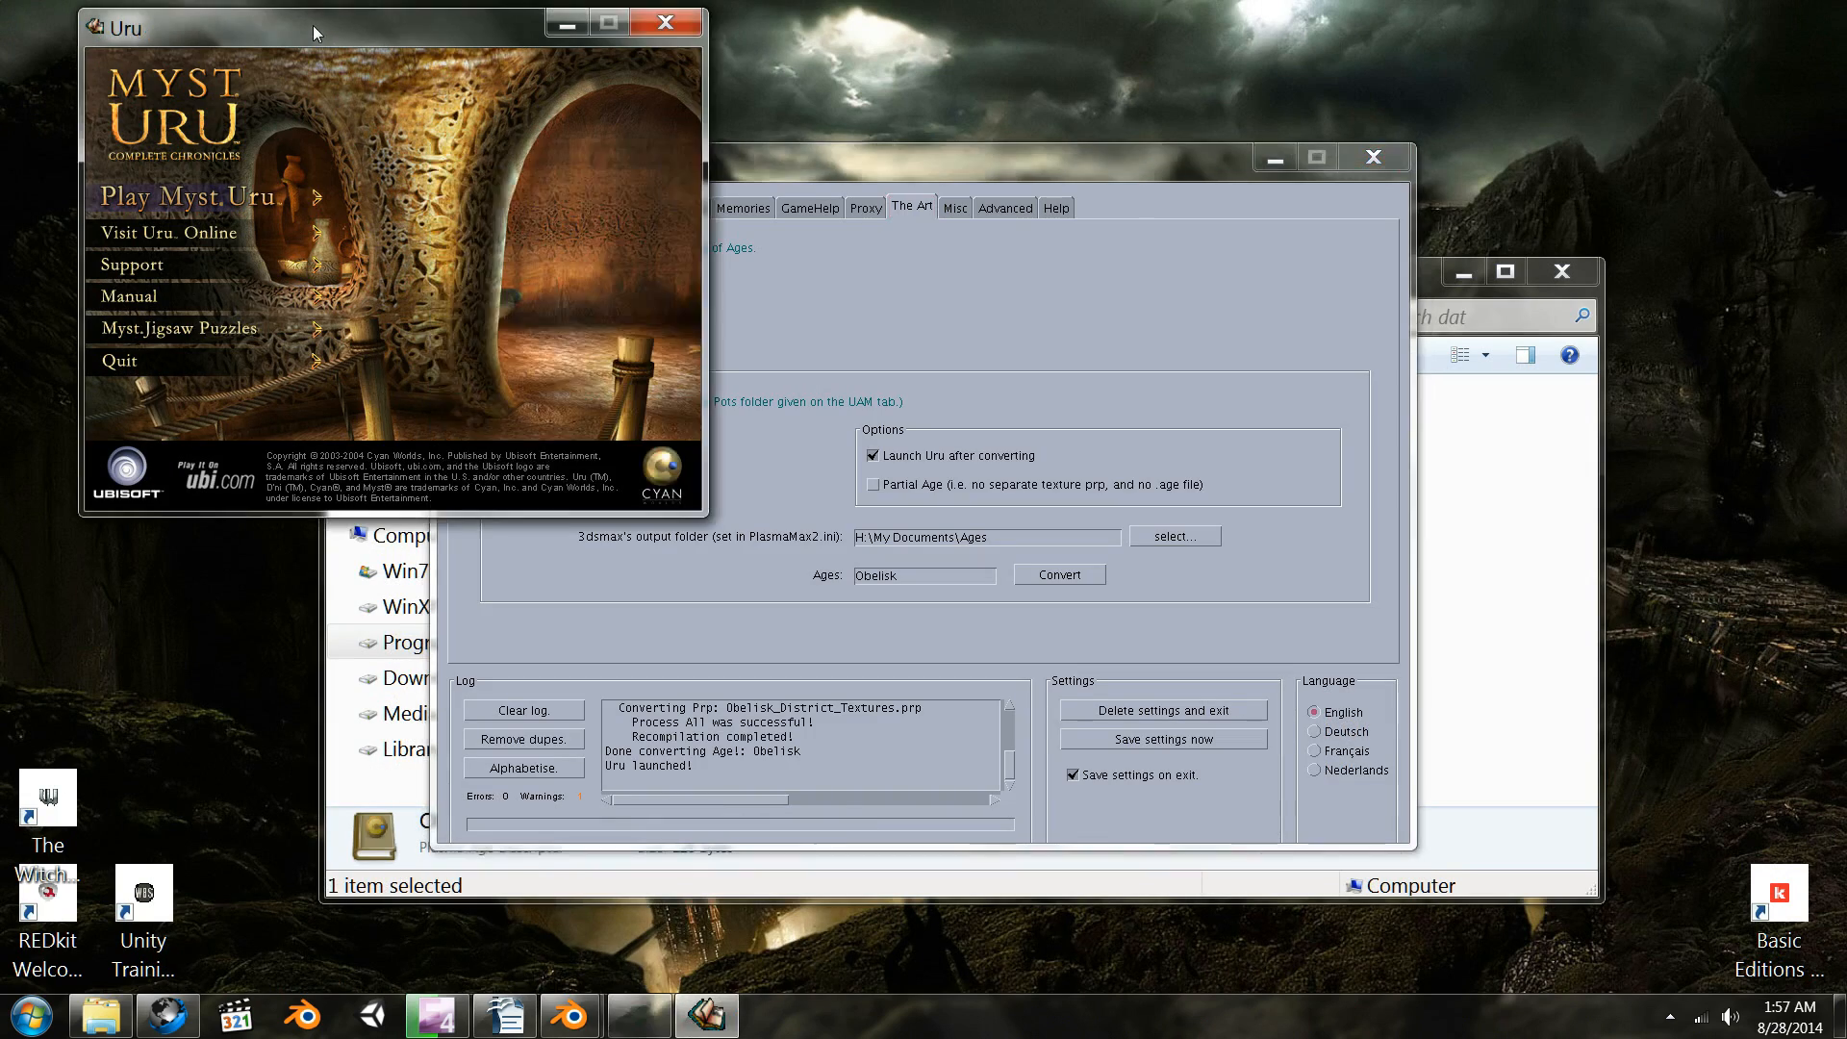
pyautogui.click(205, 201)
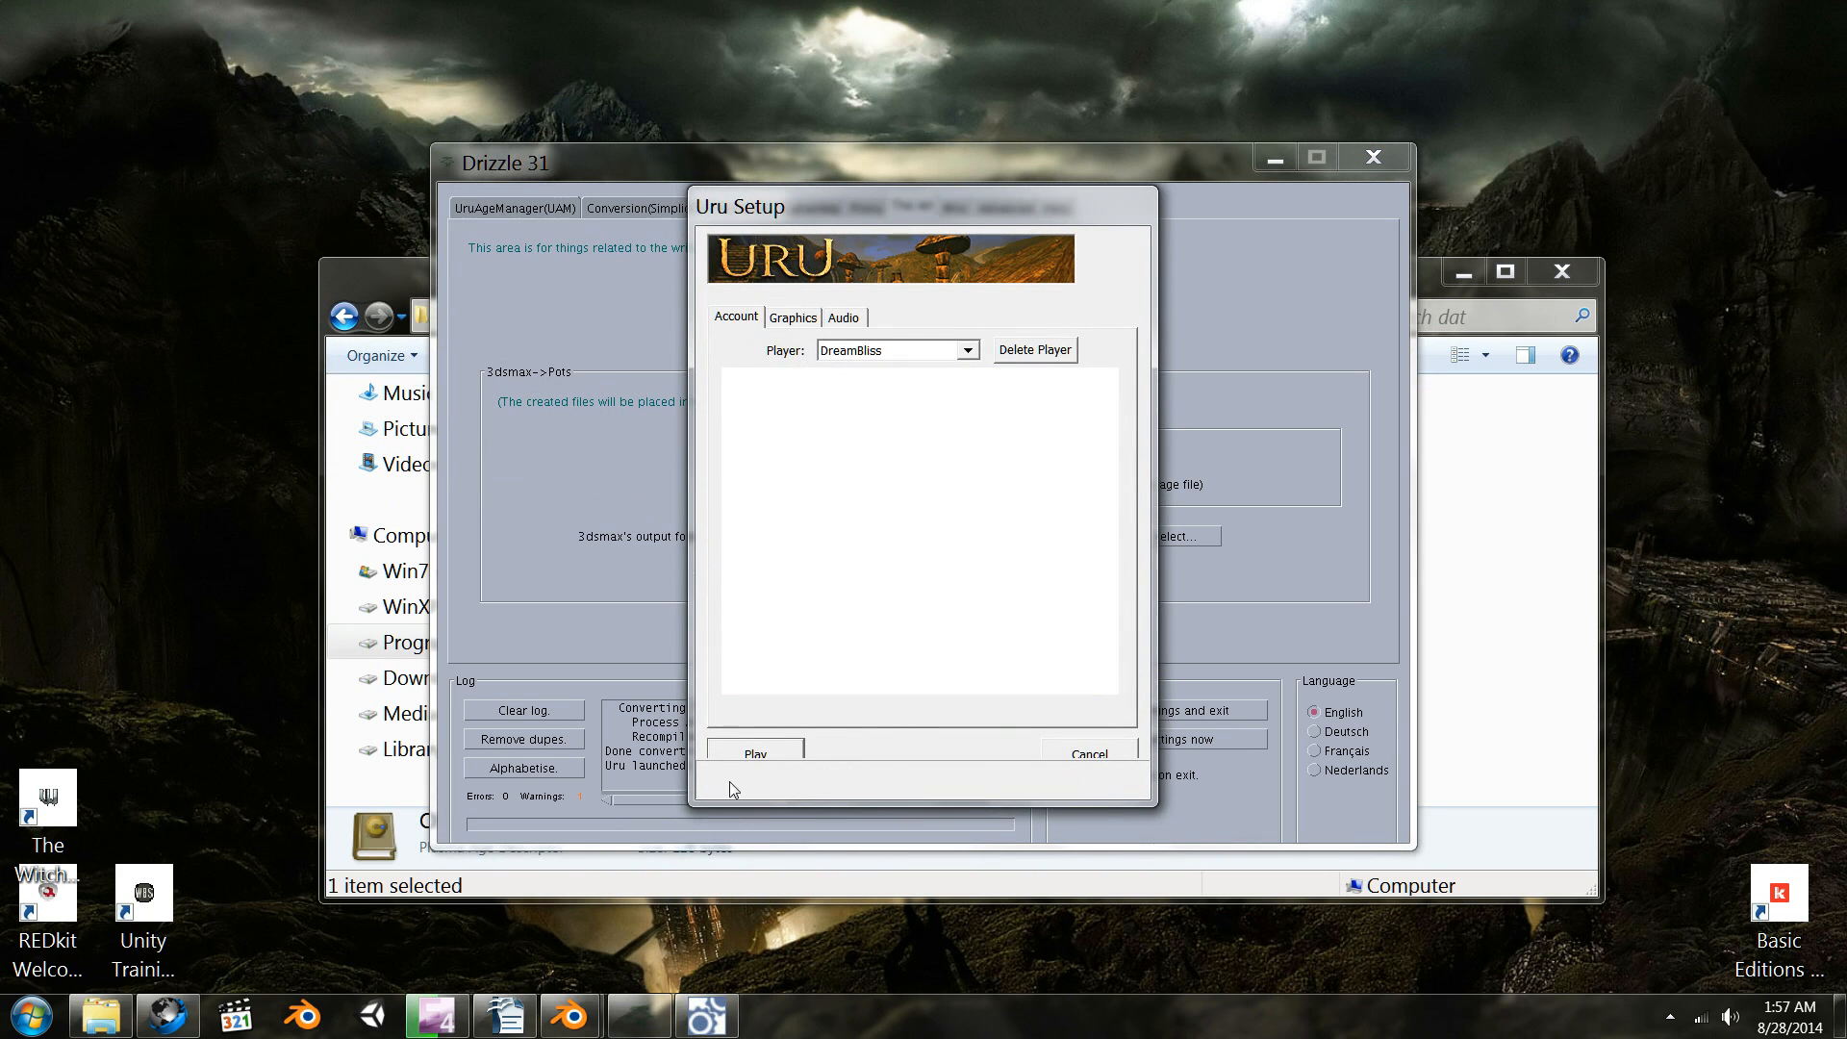
pyautogui.click(756, 742)
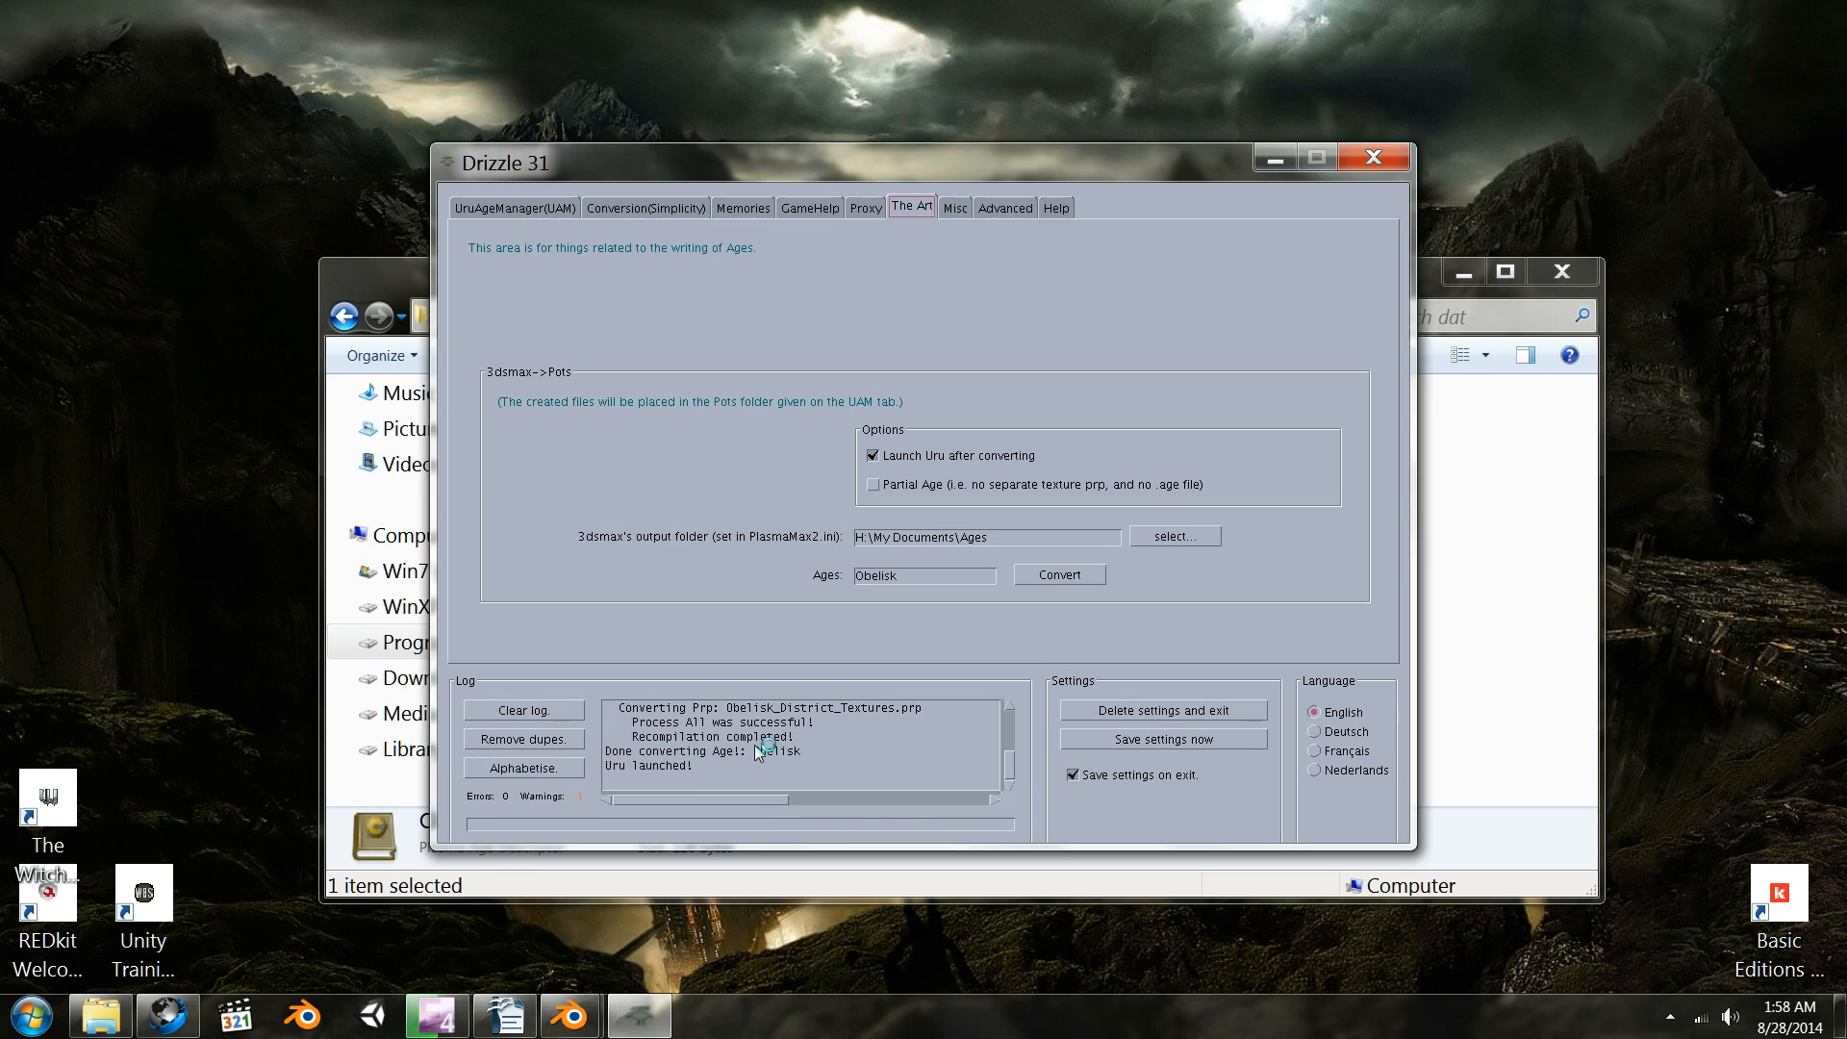